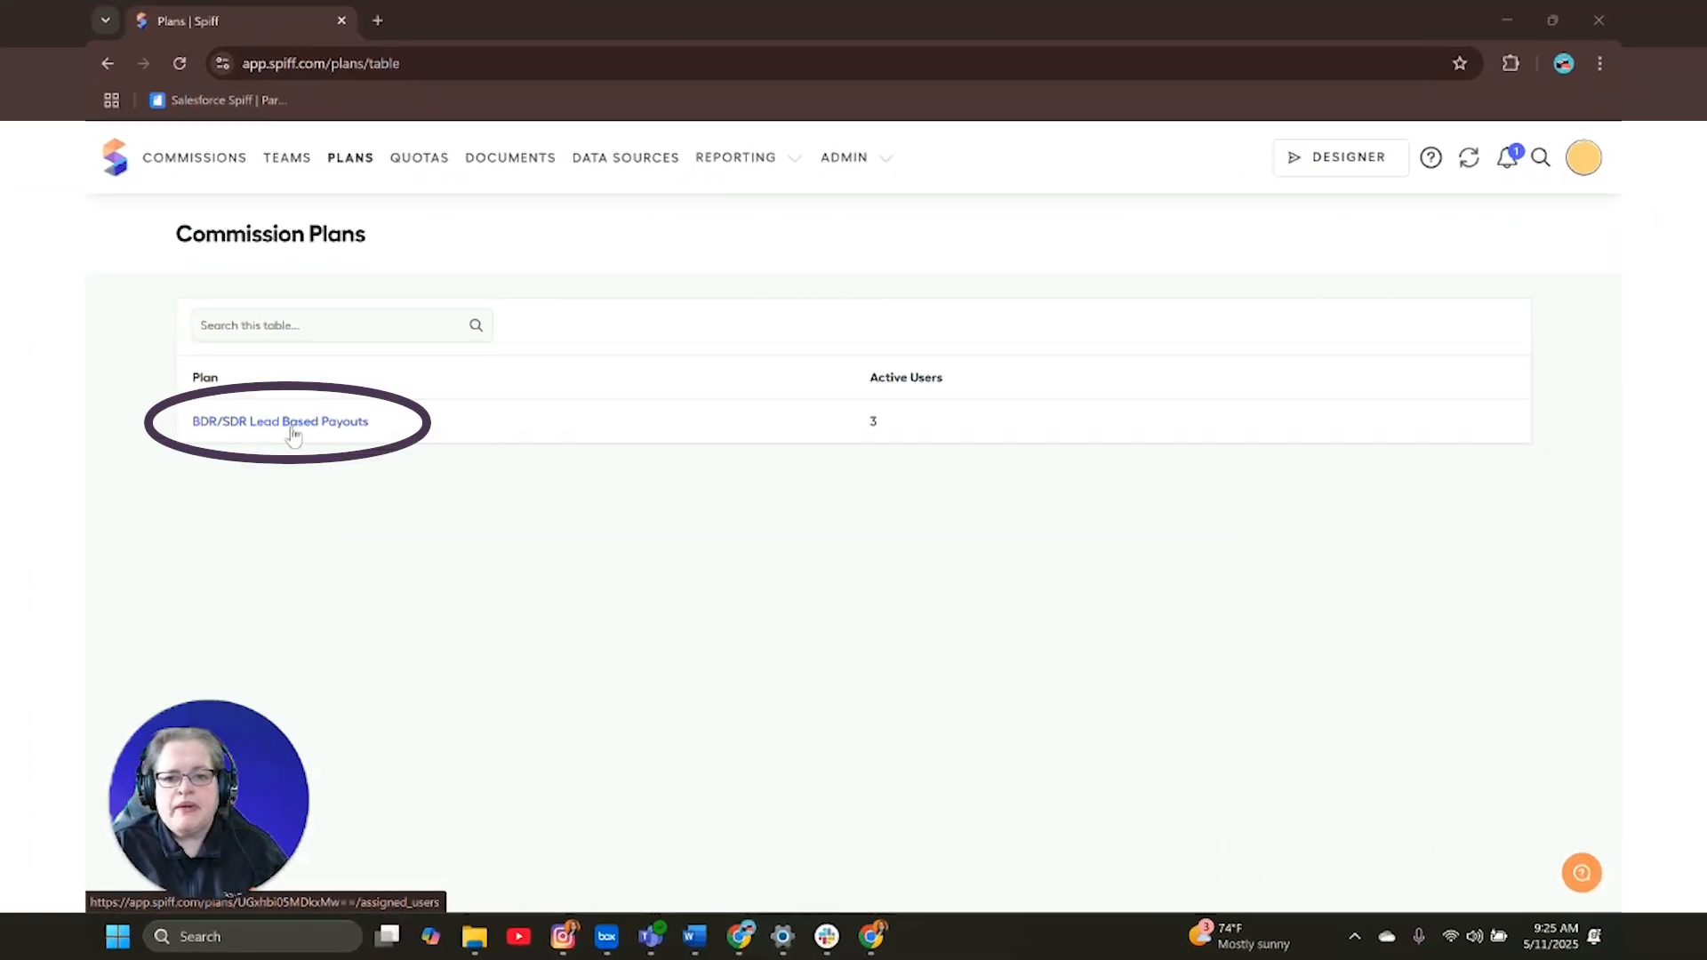
- Review the BDR/SDR Lead Based Payouts plan's assigned users, rules and custom fields, and return to the commissions overview
{"action": "left_click", "coordinate": [293, 427]}
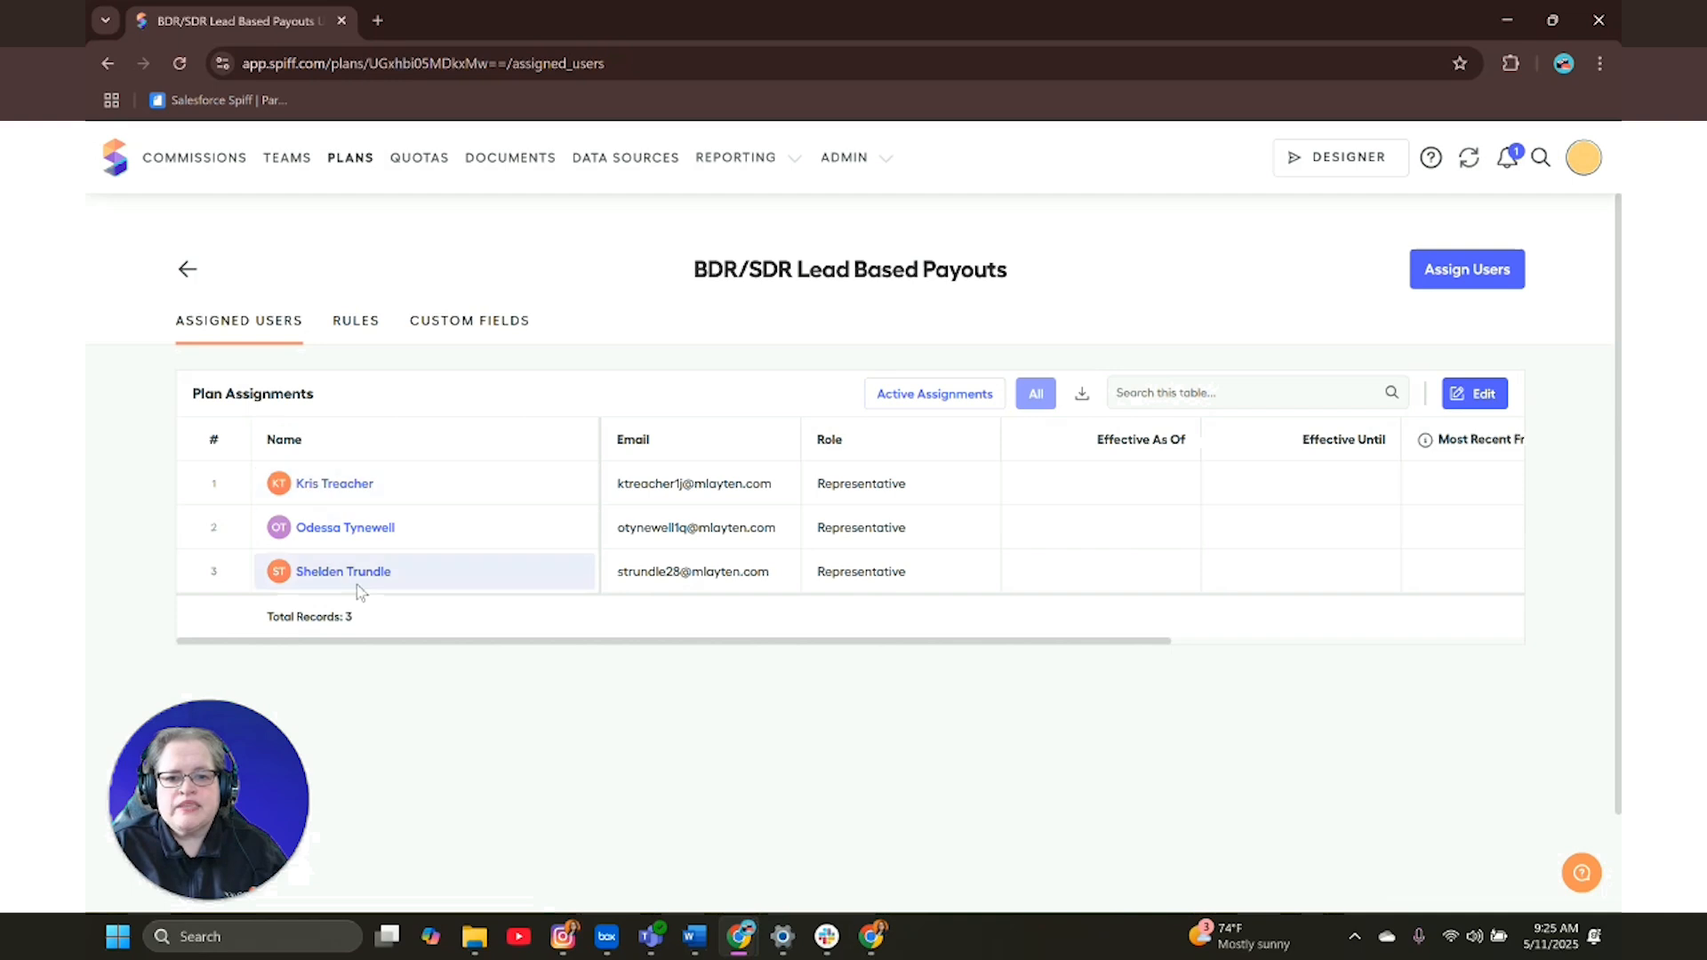
{"action": "left_click", "coordinate": [359, 324]}
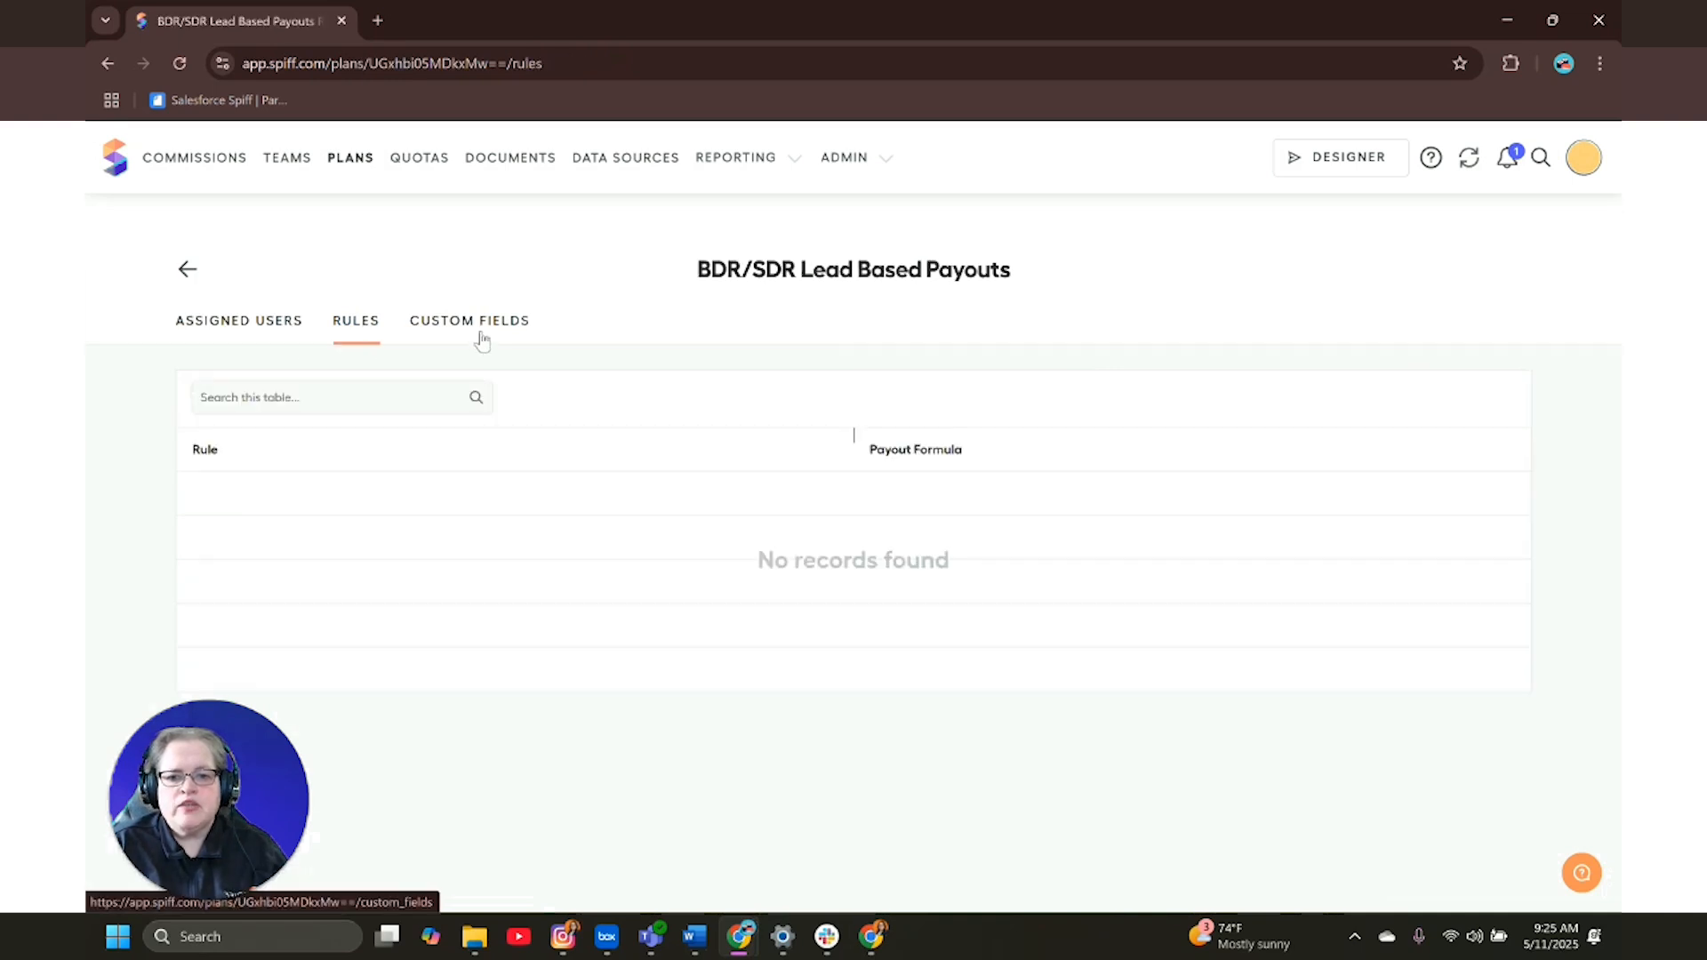
{"action": "left_click", "coordinate": [480, 331]}
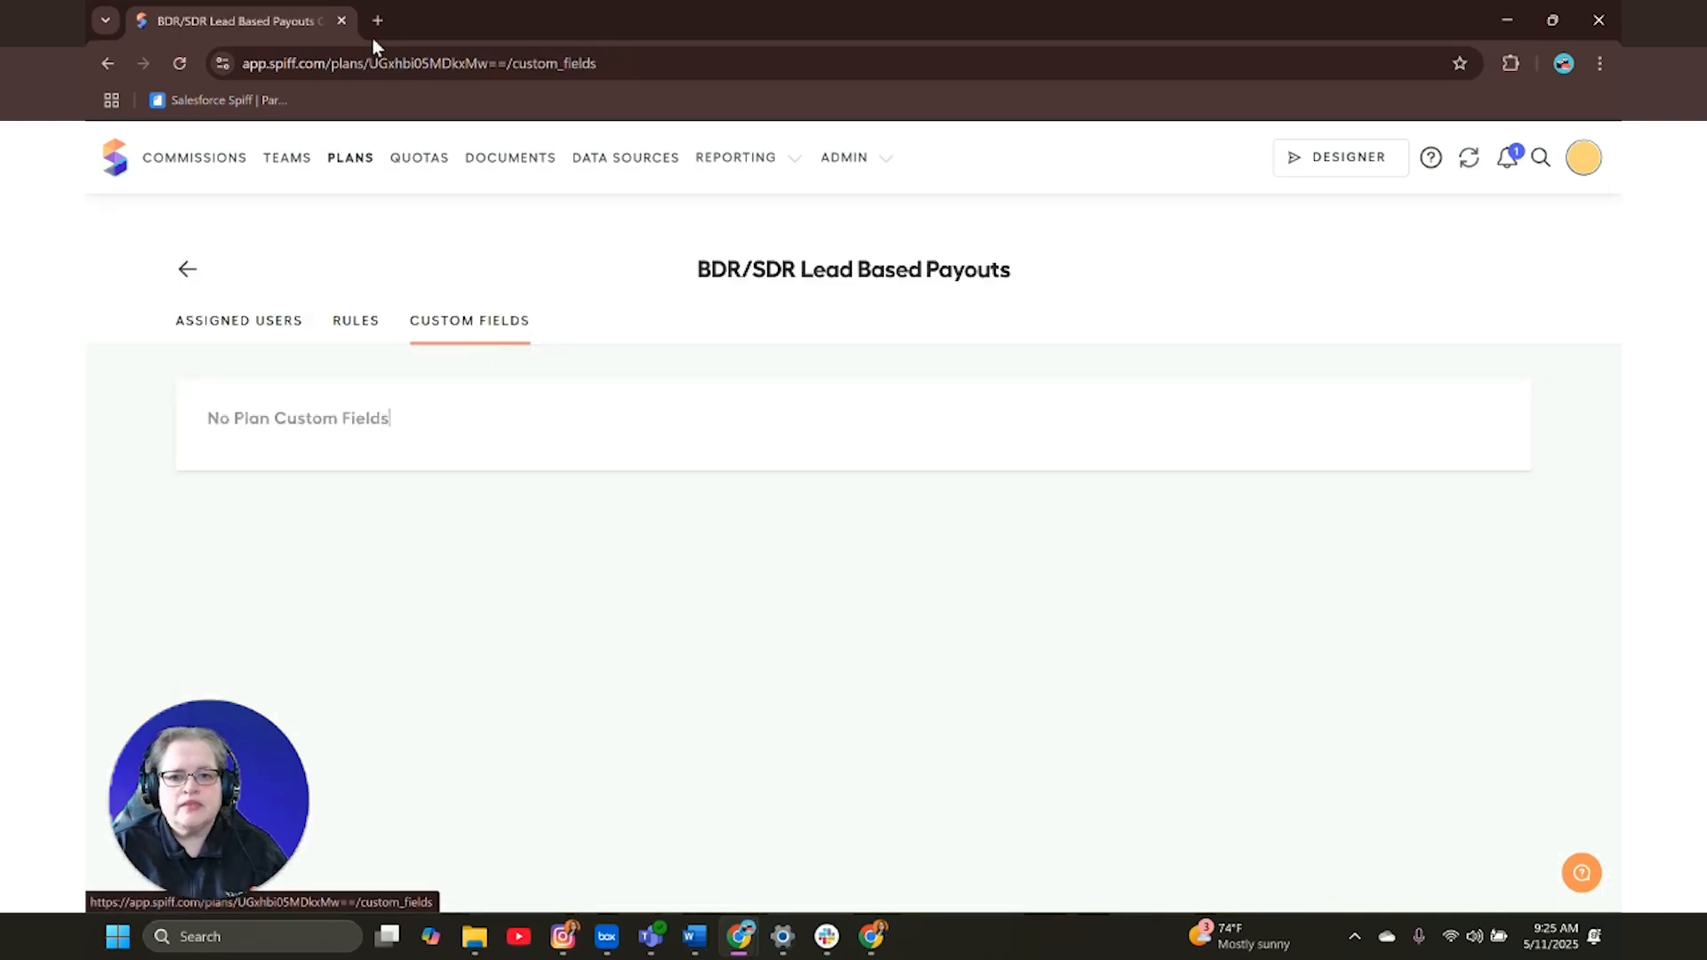
{"action": "left_click", "coordinate": [183, 165]}
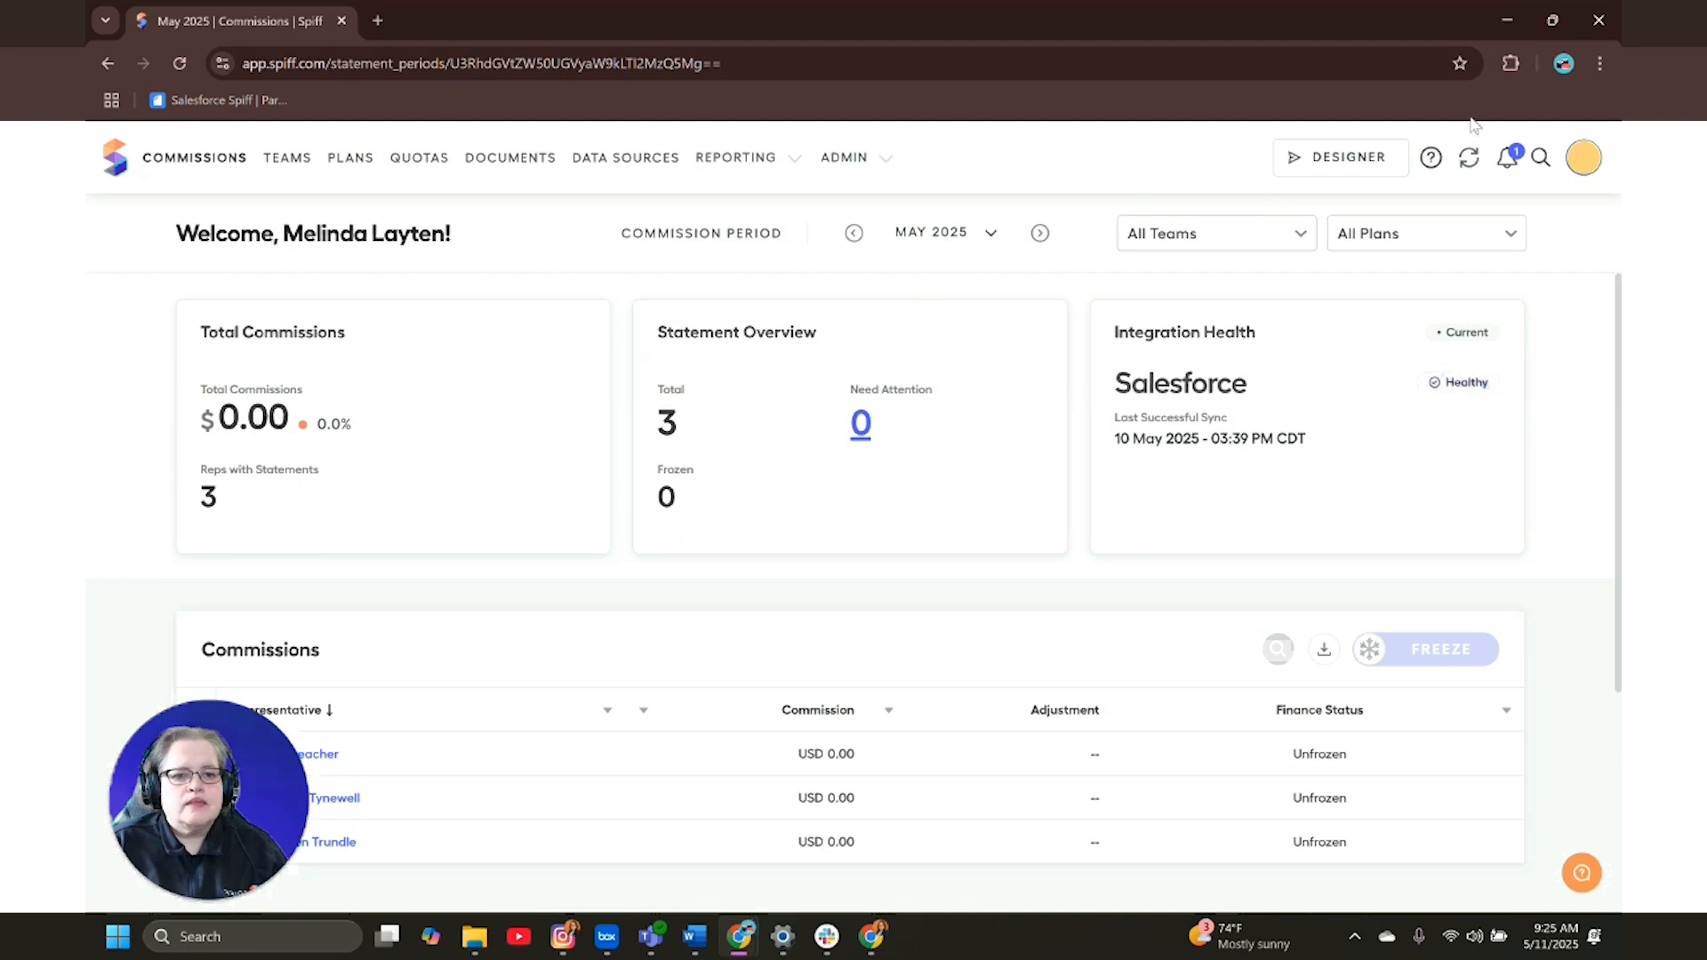
- Open the BDR/SDR Lead Based Payouts plan in the Designer, with the archived plans collapsed
{"action": "left_click", "coordinate": [1379, 159]}
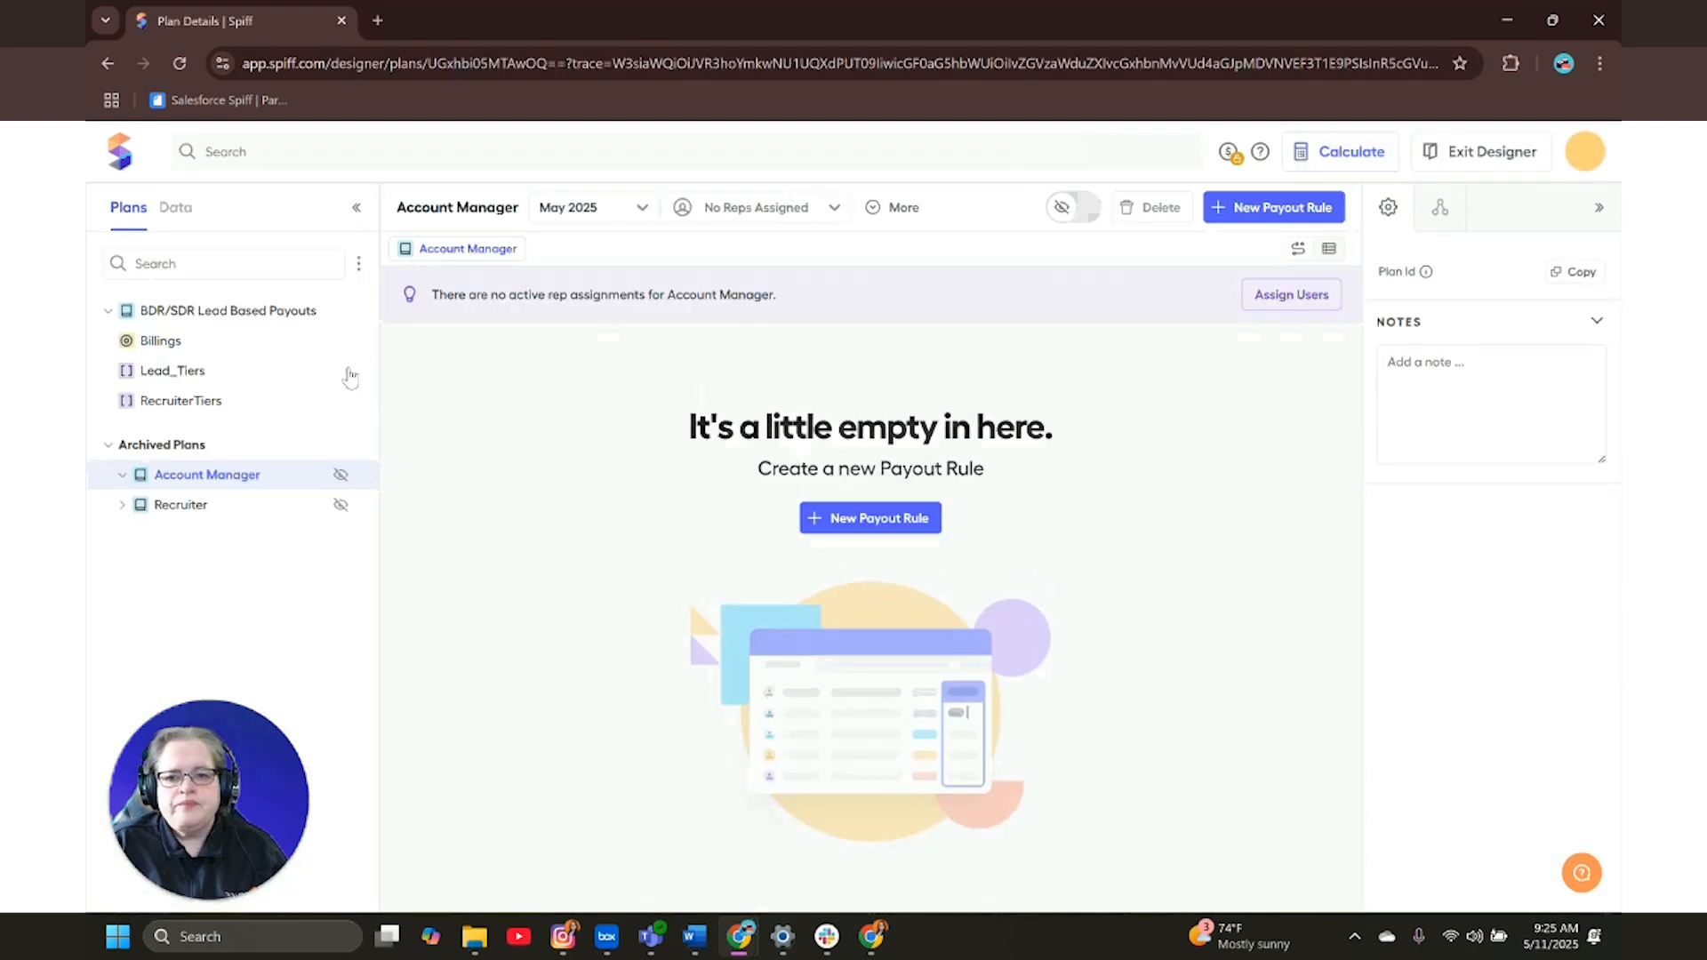
{"action": "left_click", "coordinate": [168, 445]}
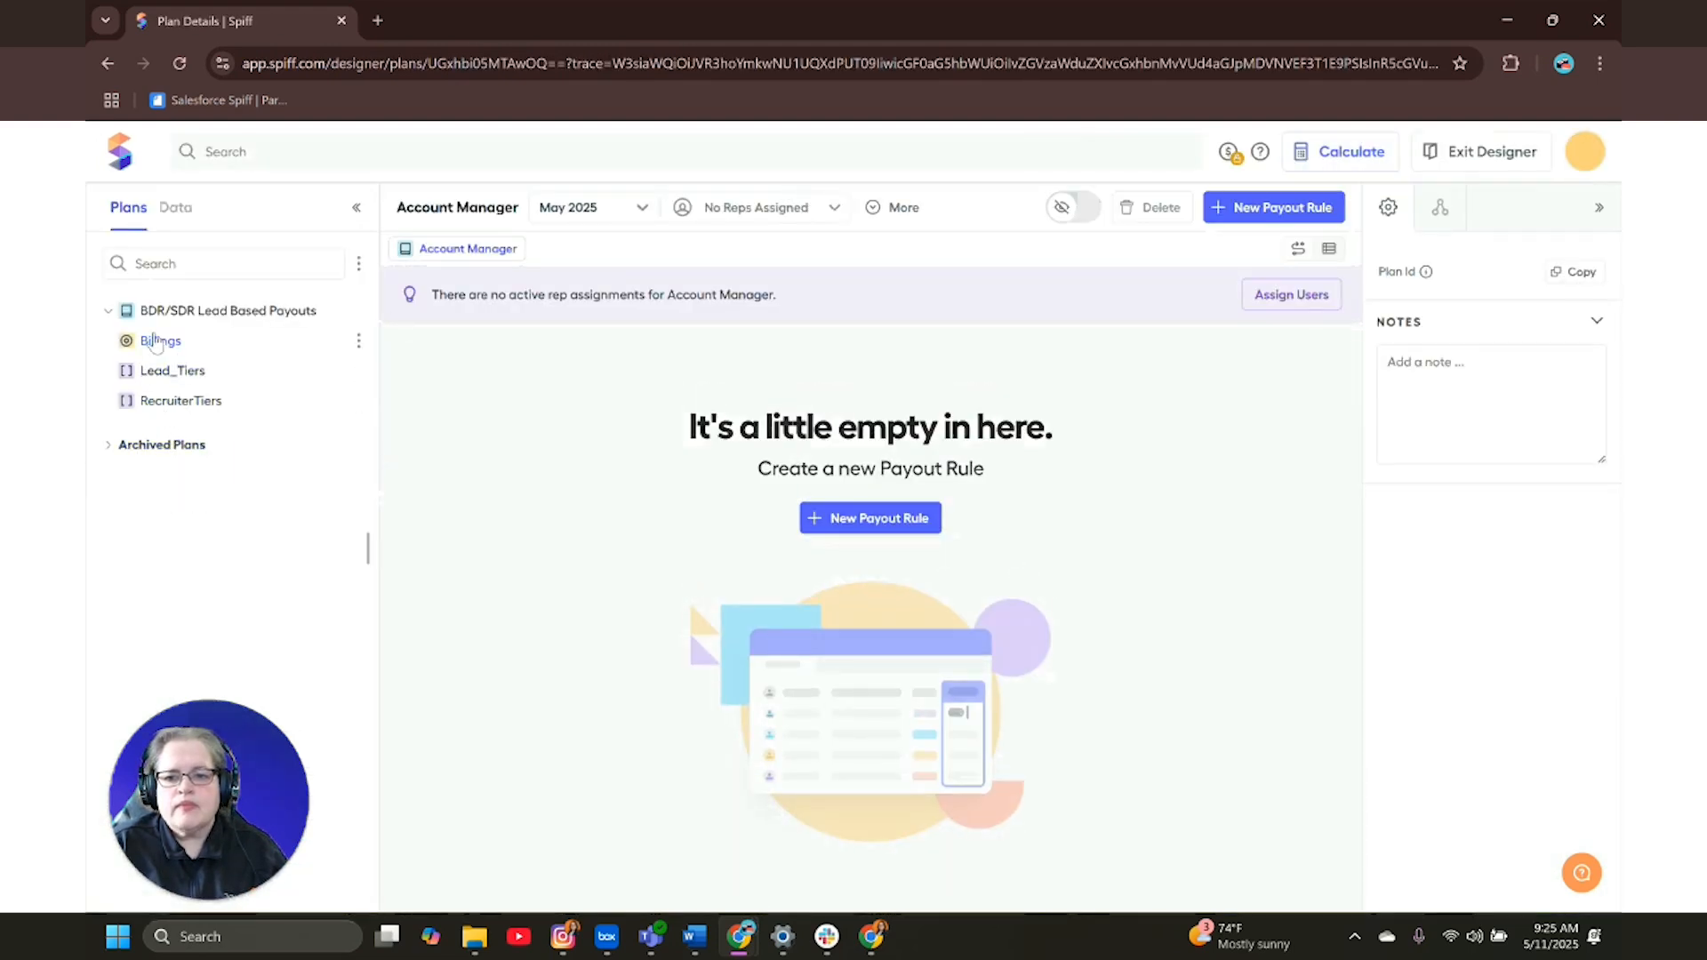
{"action": "left_click", "coordinate": [165, 312]}
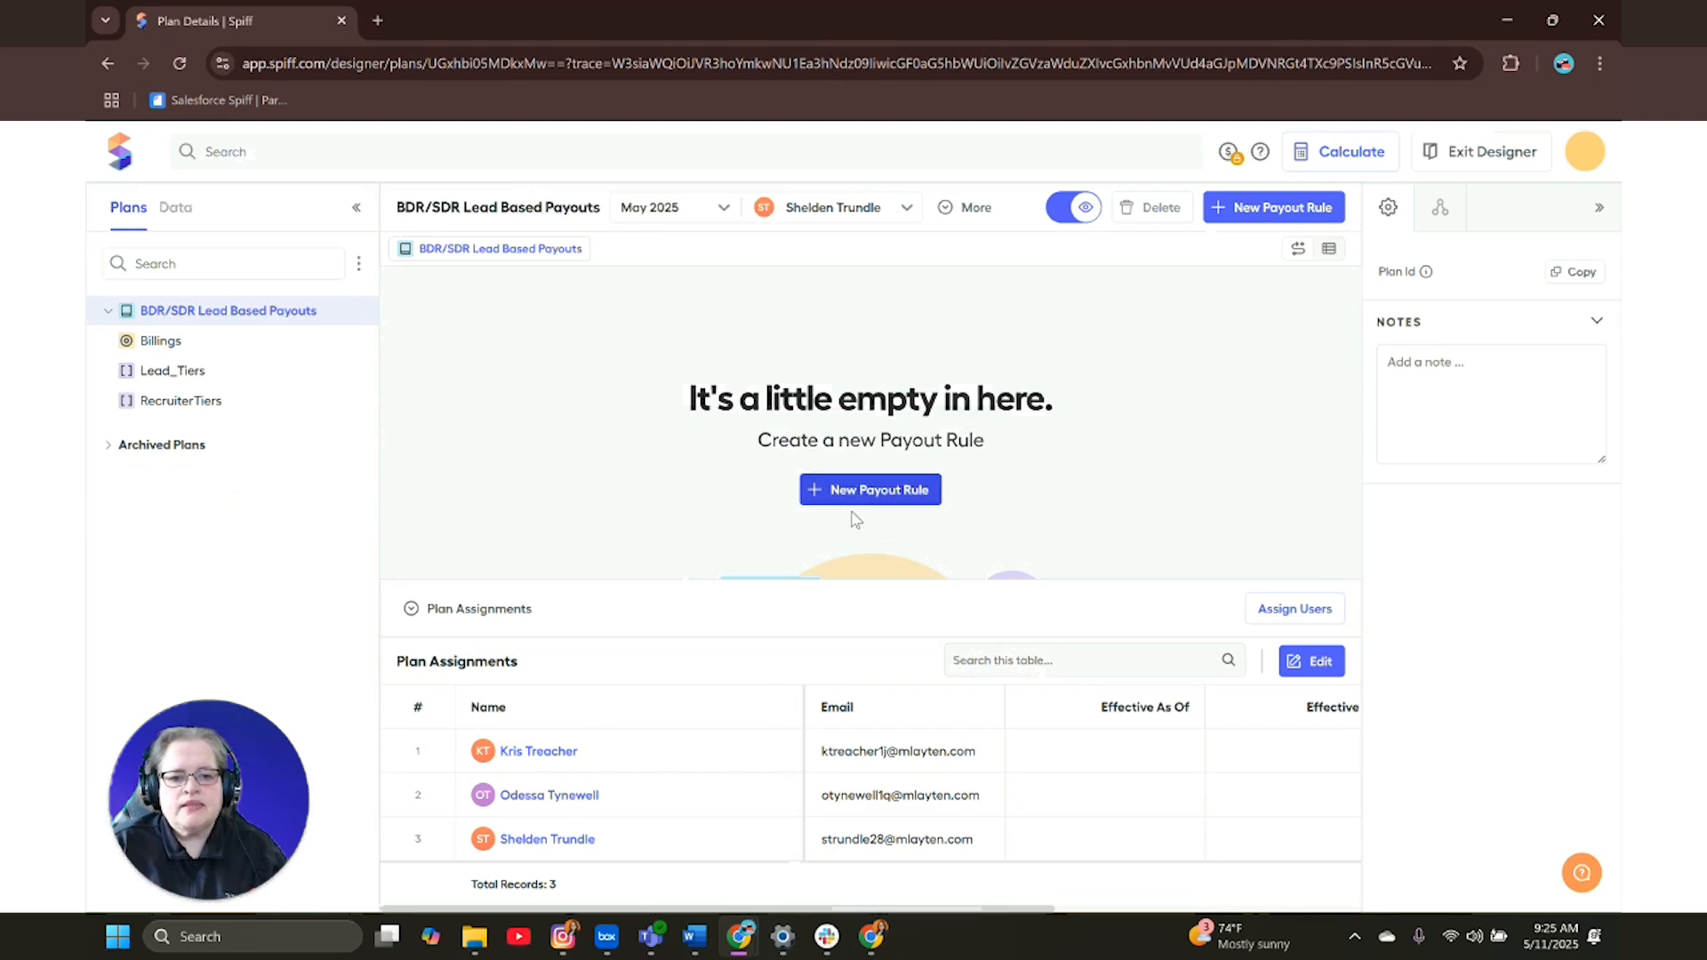
- Examine the BDR__c and Qualification_Date__c fields of the Opportunities object in the Designer's data
{"action": "left_click", "coordinate": [175, 213]}
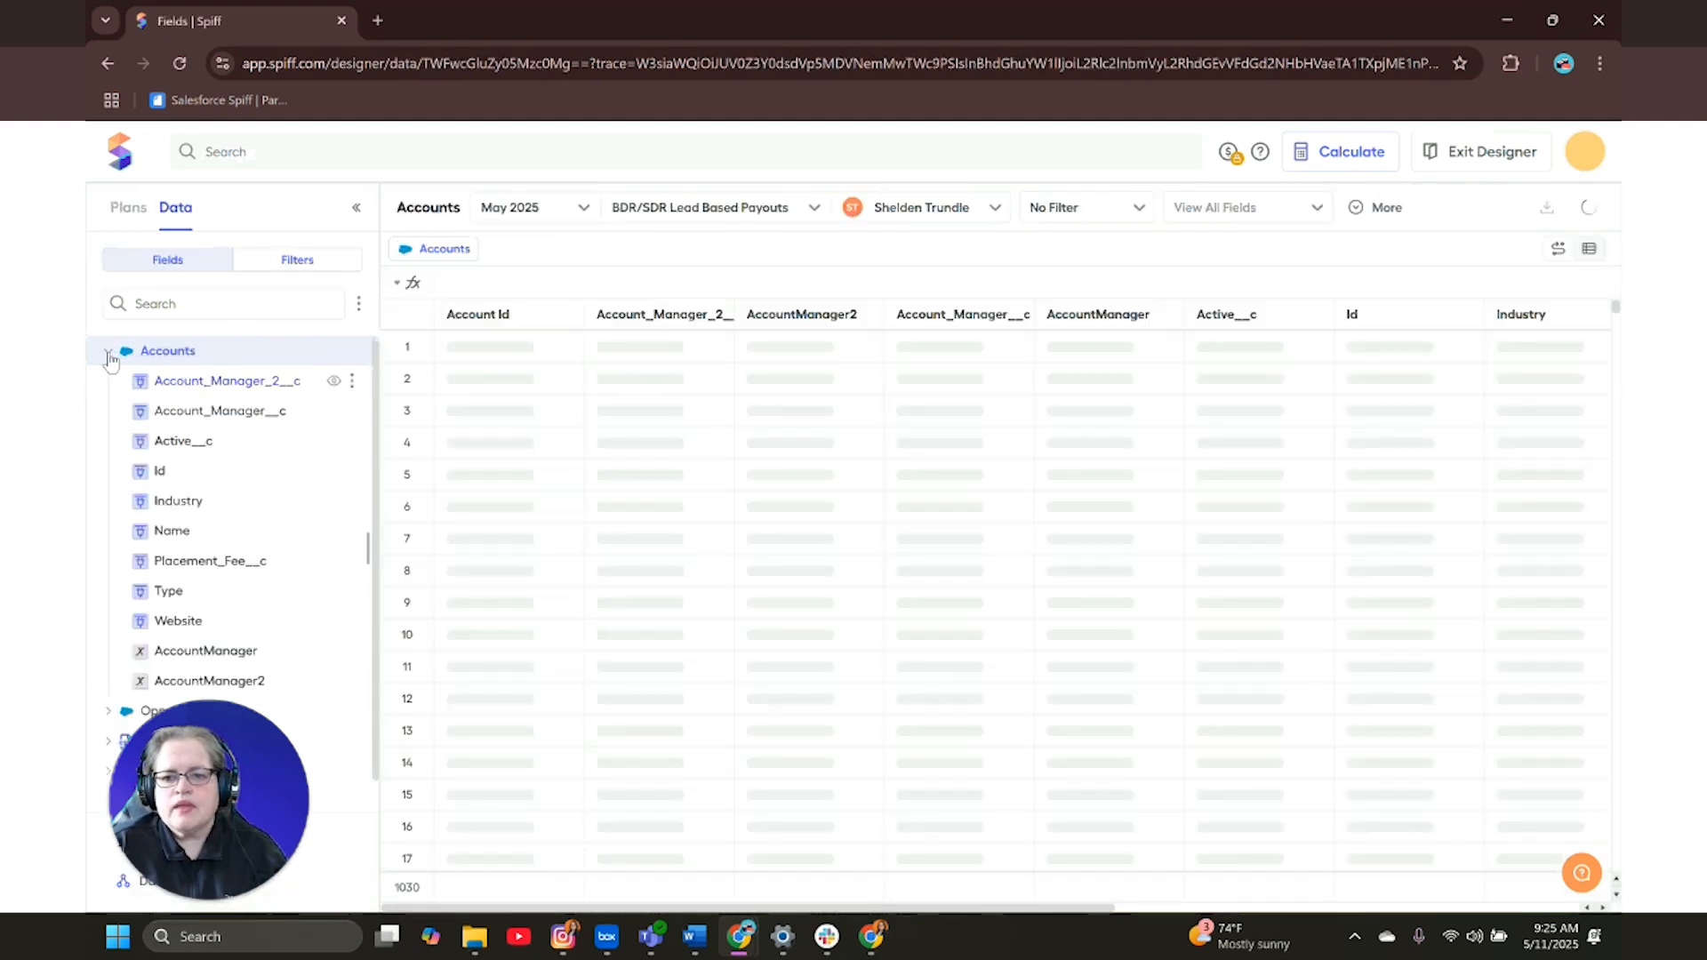
{"action": "left_click", "coordinate": [109, 351]}
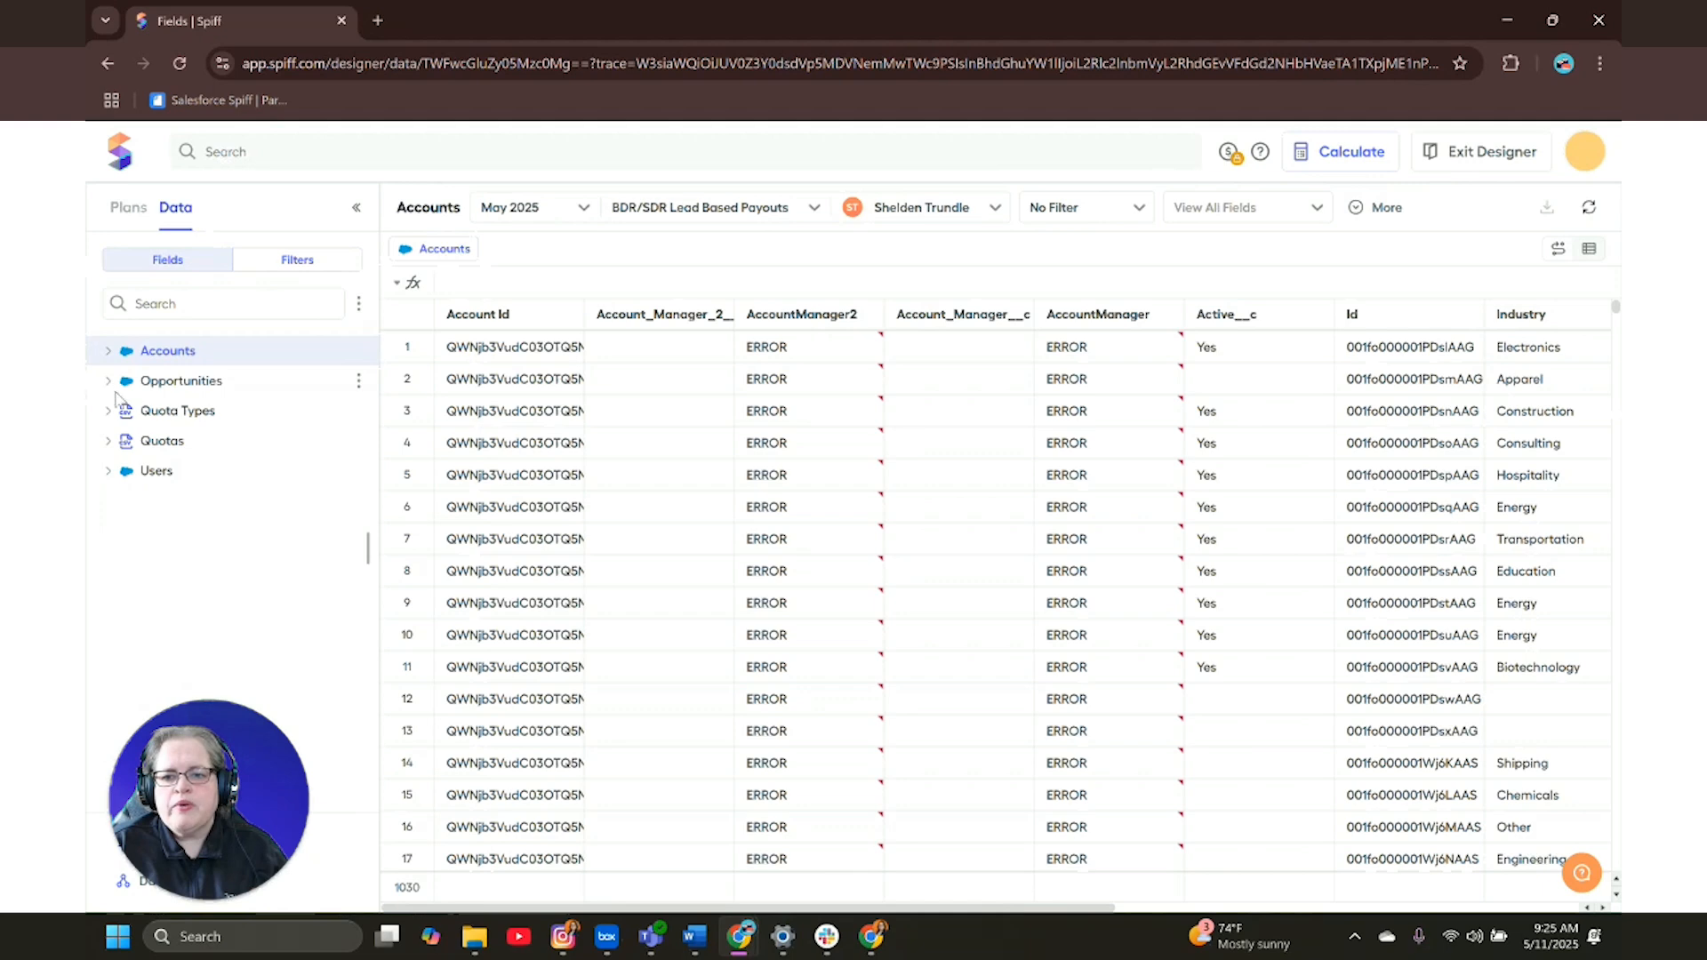
{"action": "left_click", "coordinate": [109, 383]}
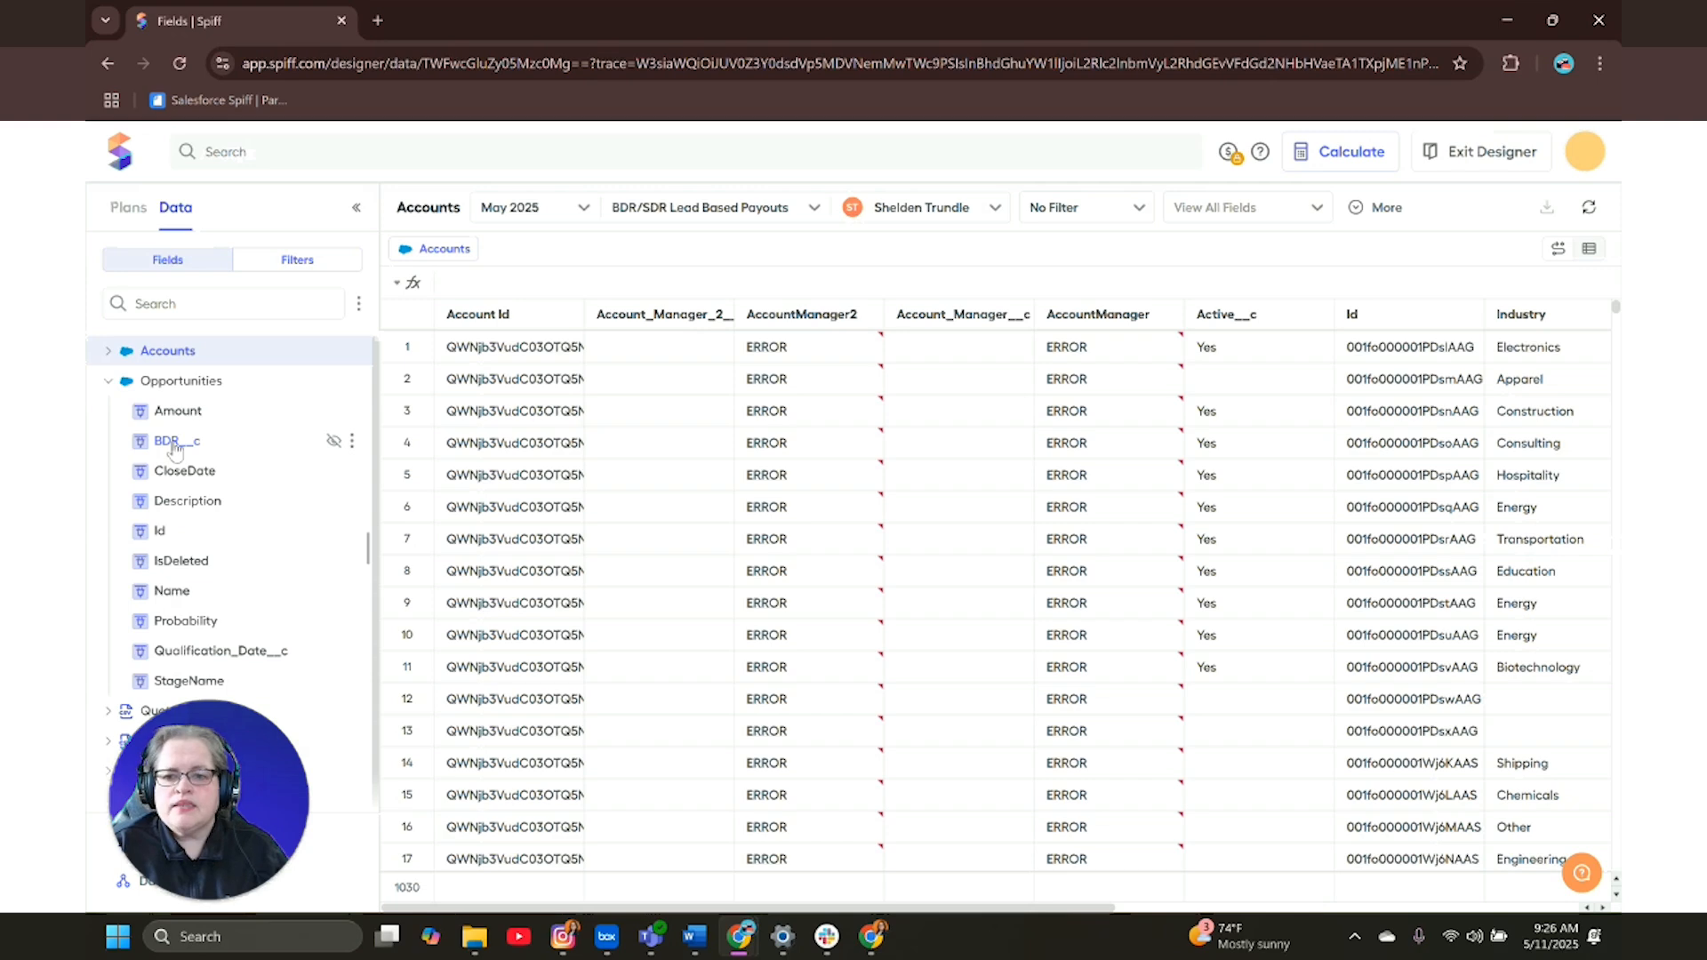
{"action": "left_click", "coordinate": [174, 442]}
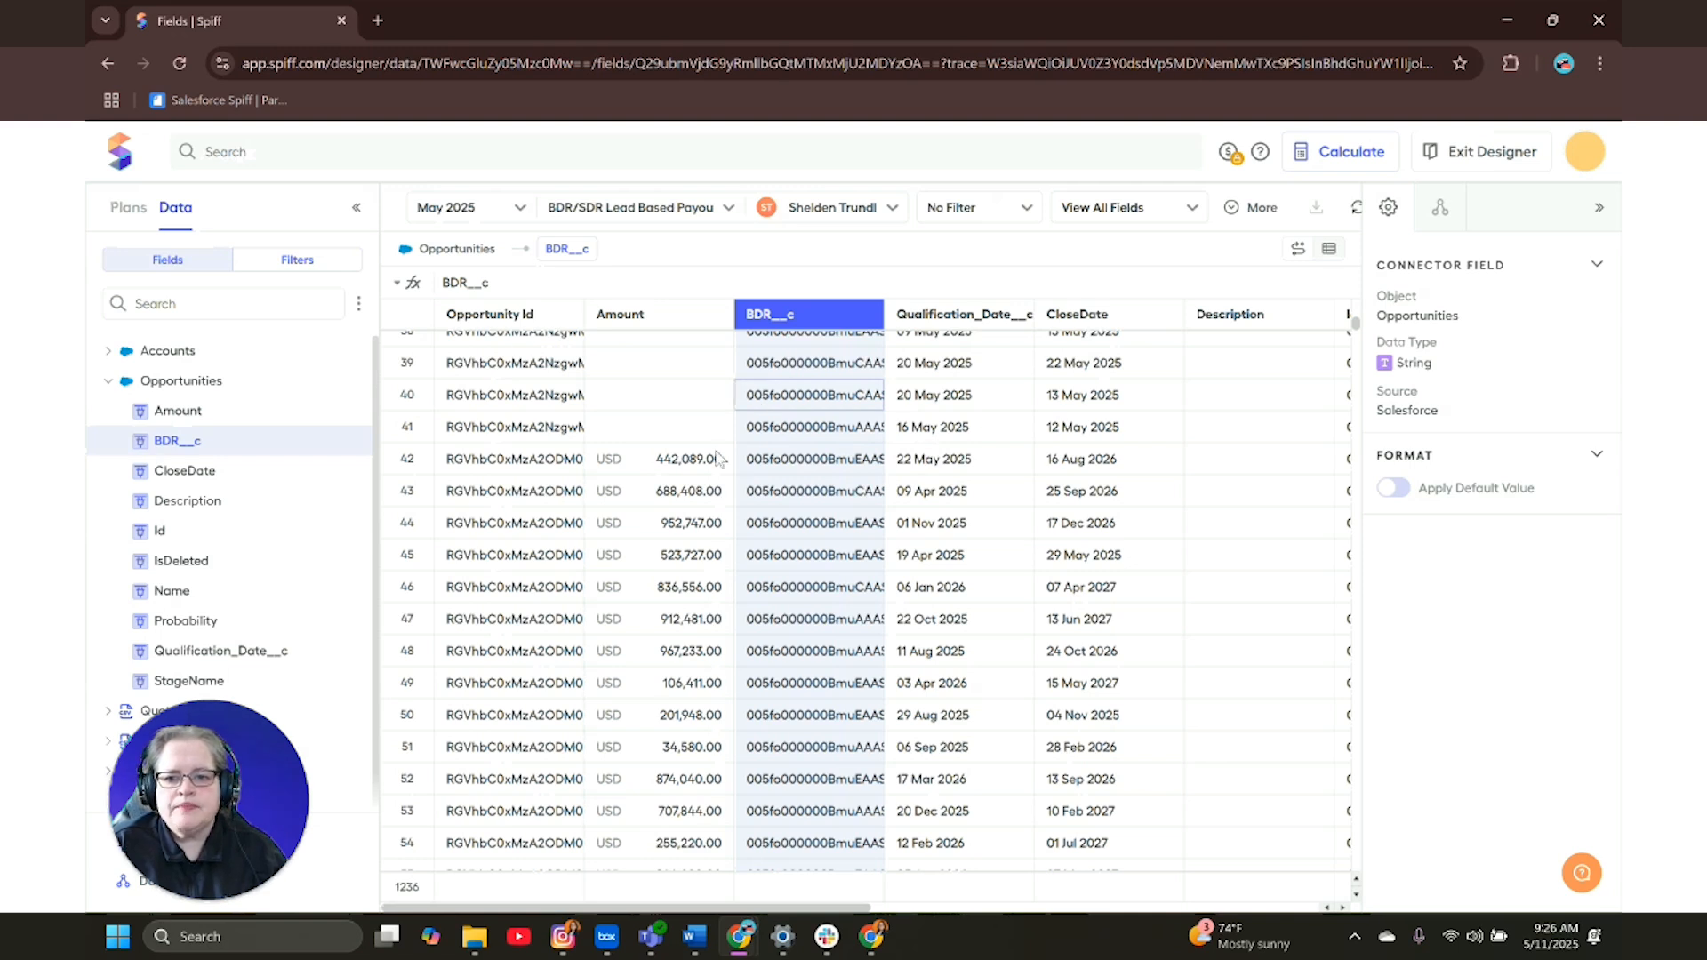
{"action": "scroll", "coordinate": [249, 635], "scroll_direction": "down", "scroll_amount": 1}
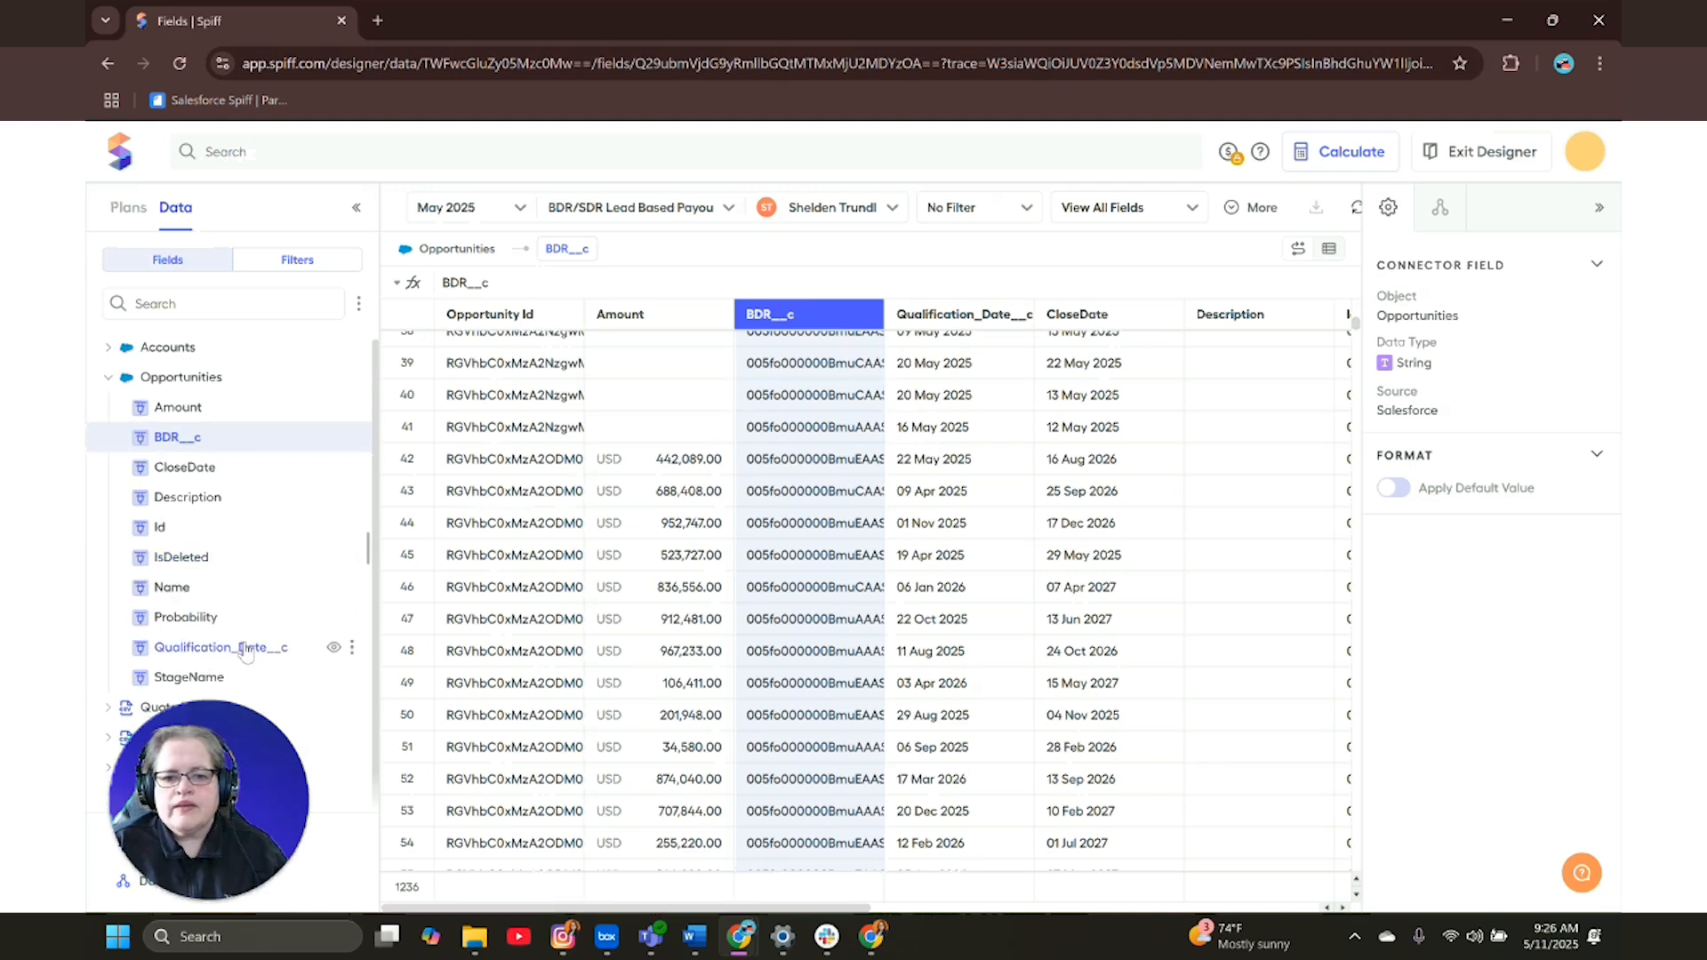
{"action": "left_click", "coordinate": [251, 646]}
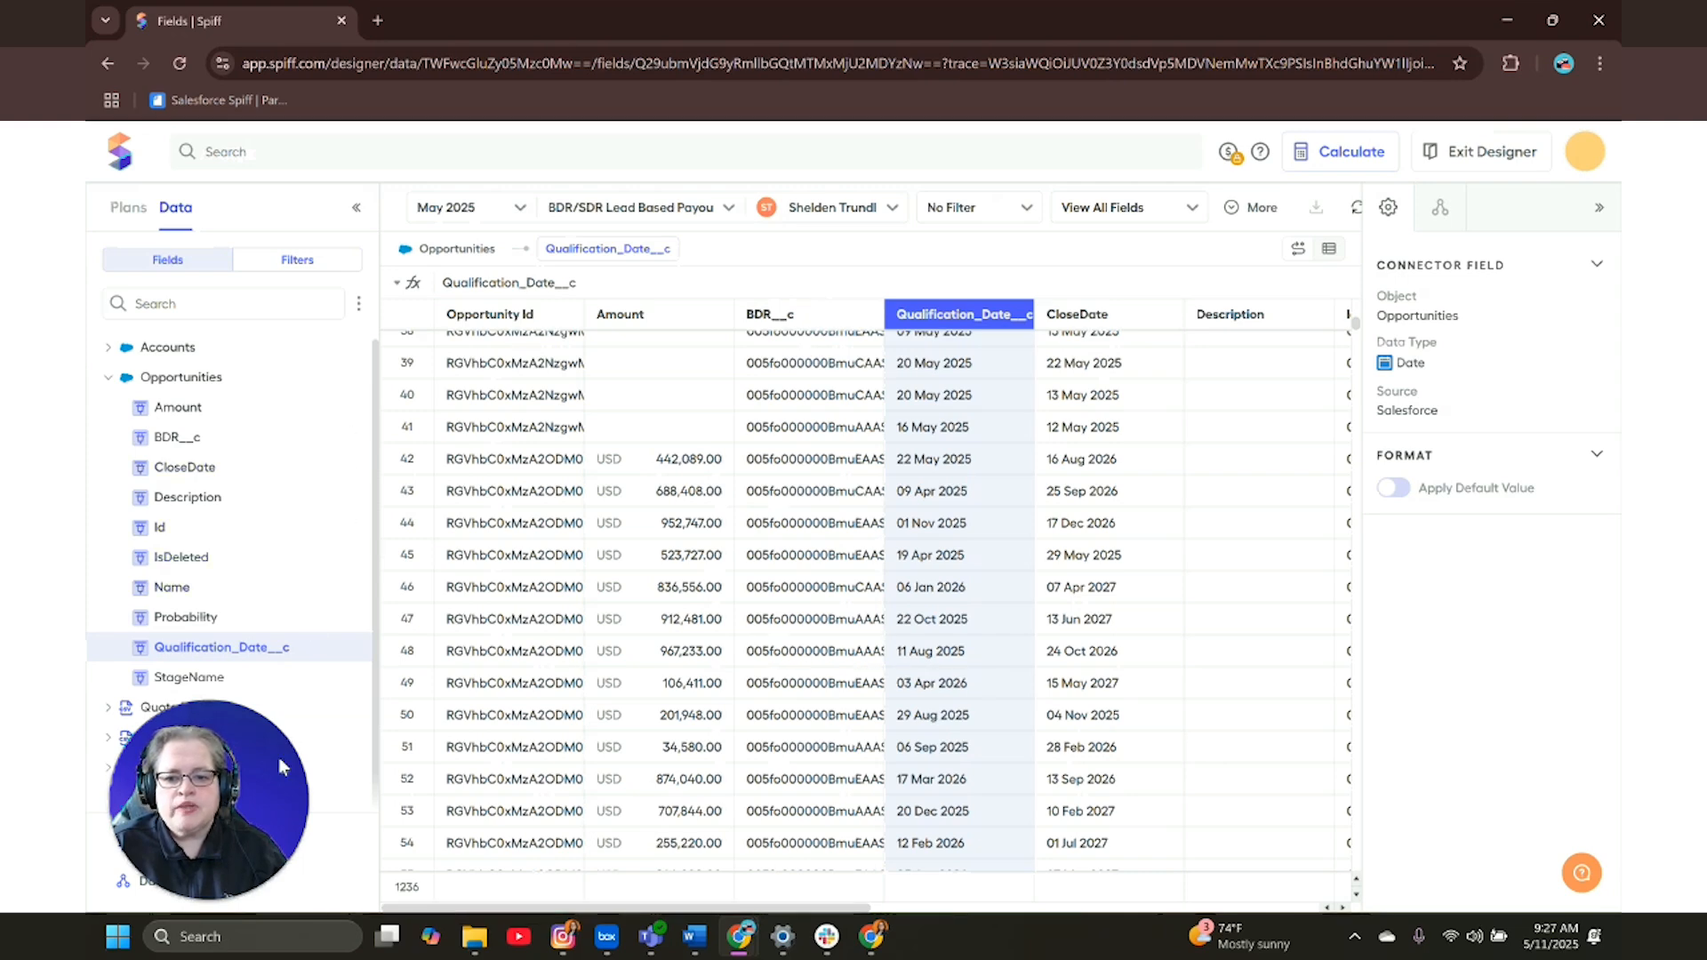
{"action": "left_click_drag", "start_coordinate": [277, 755], "coordinate": [1545, 644]}
{"action": "left_click_drag", "start_coordinate": [1550, 800], "coordinate": [1550, 804]}
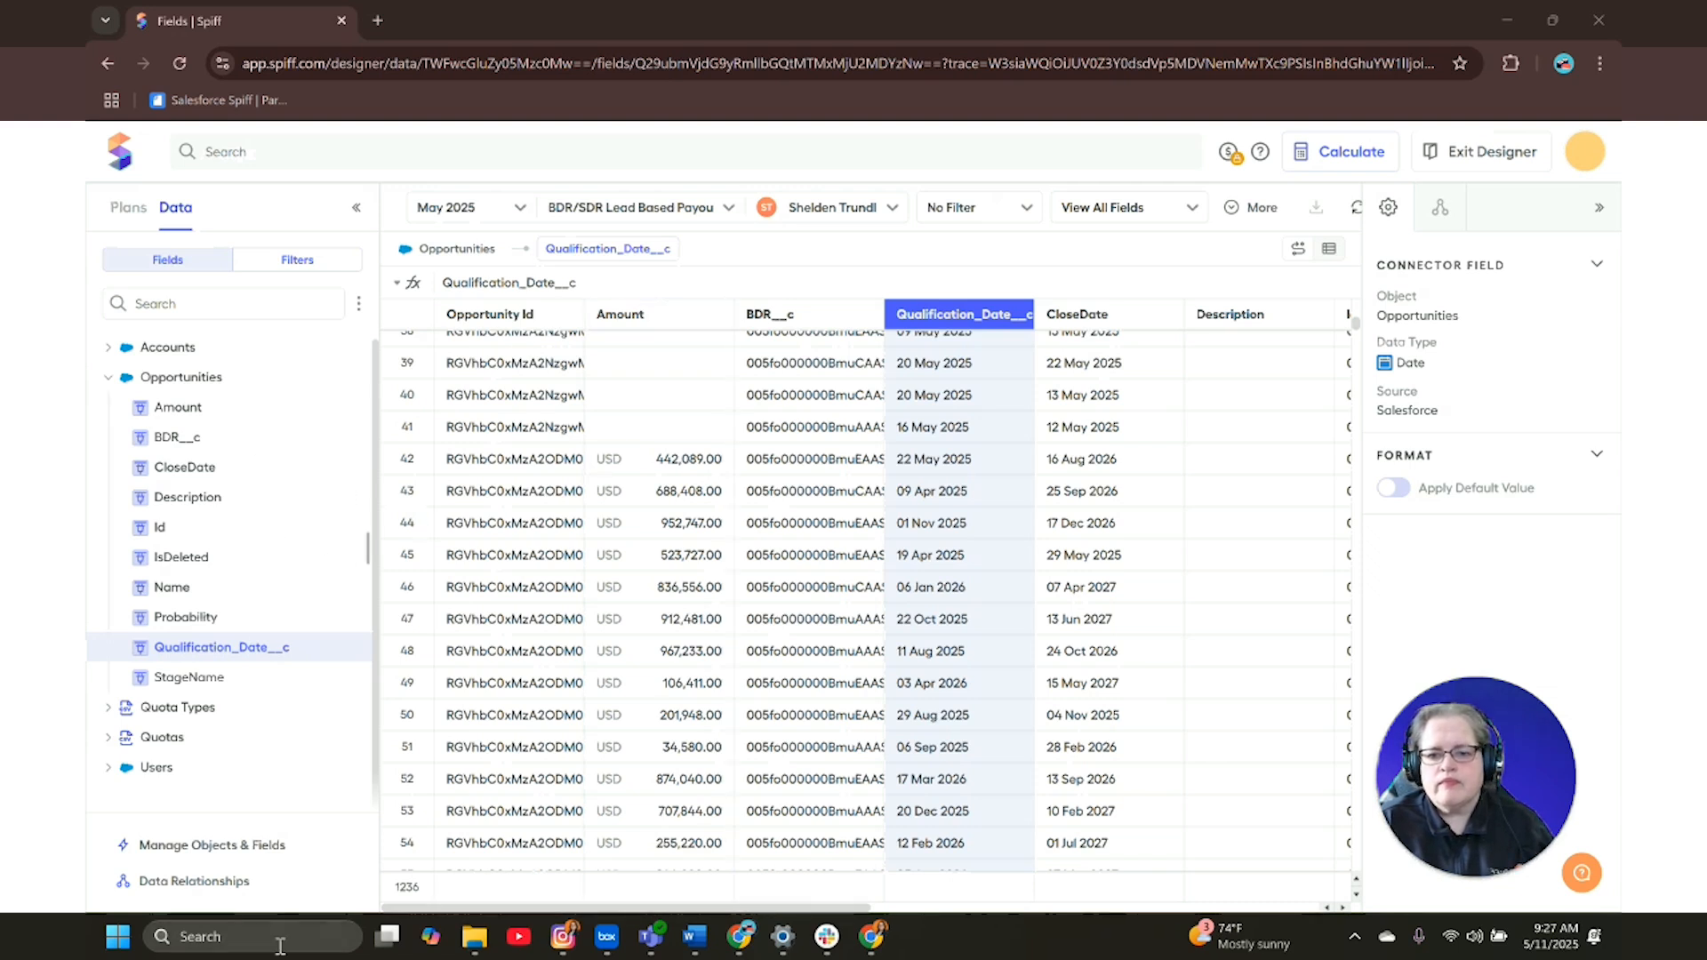
- Start a new data relationship and name it OppBDR
{"action": "left_click", "coordinate": [193, 882]}
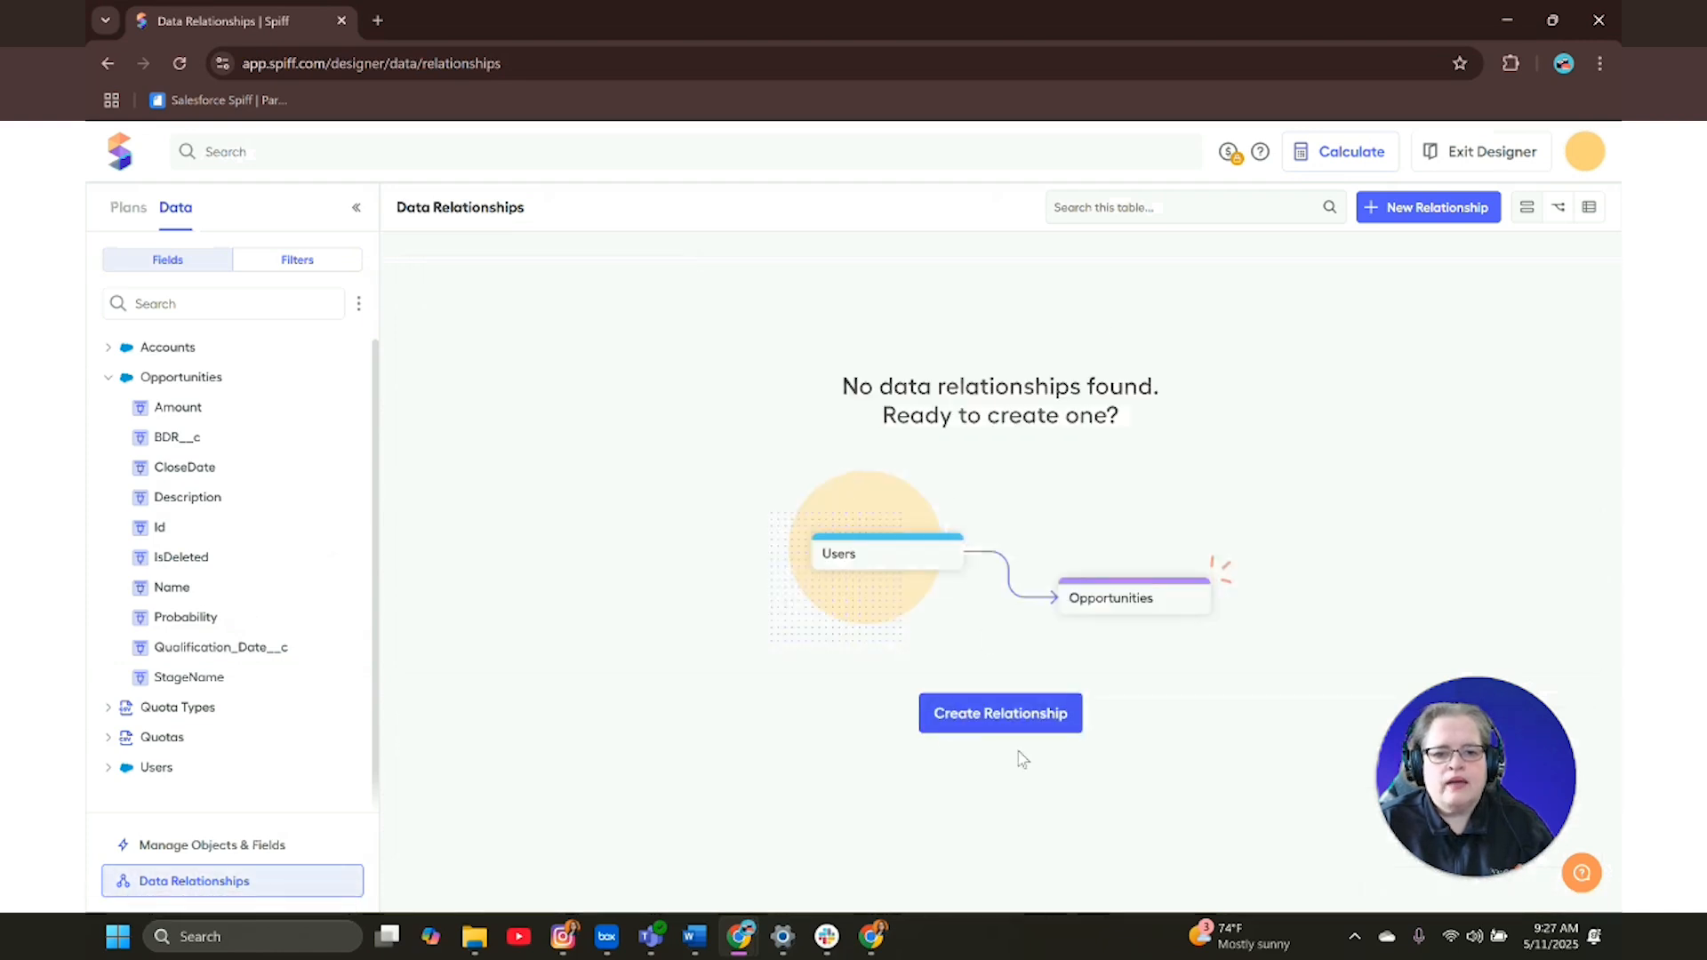
{"action": "left_click", "coordinate": [1009, 731]}
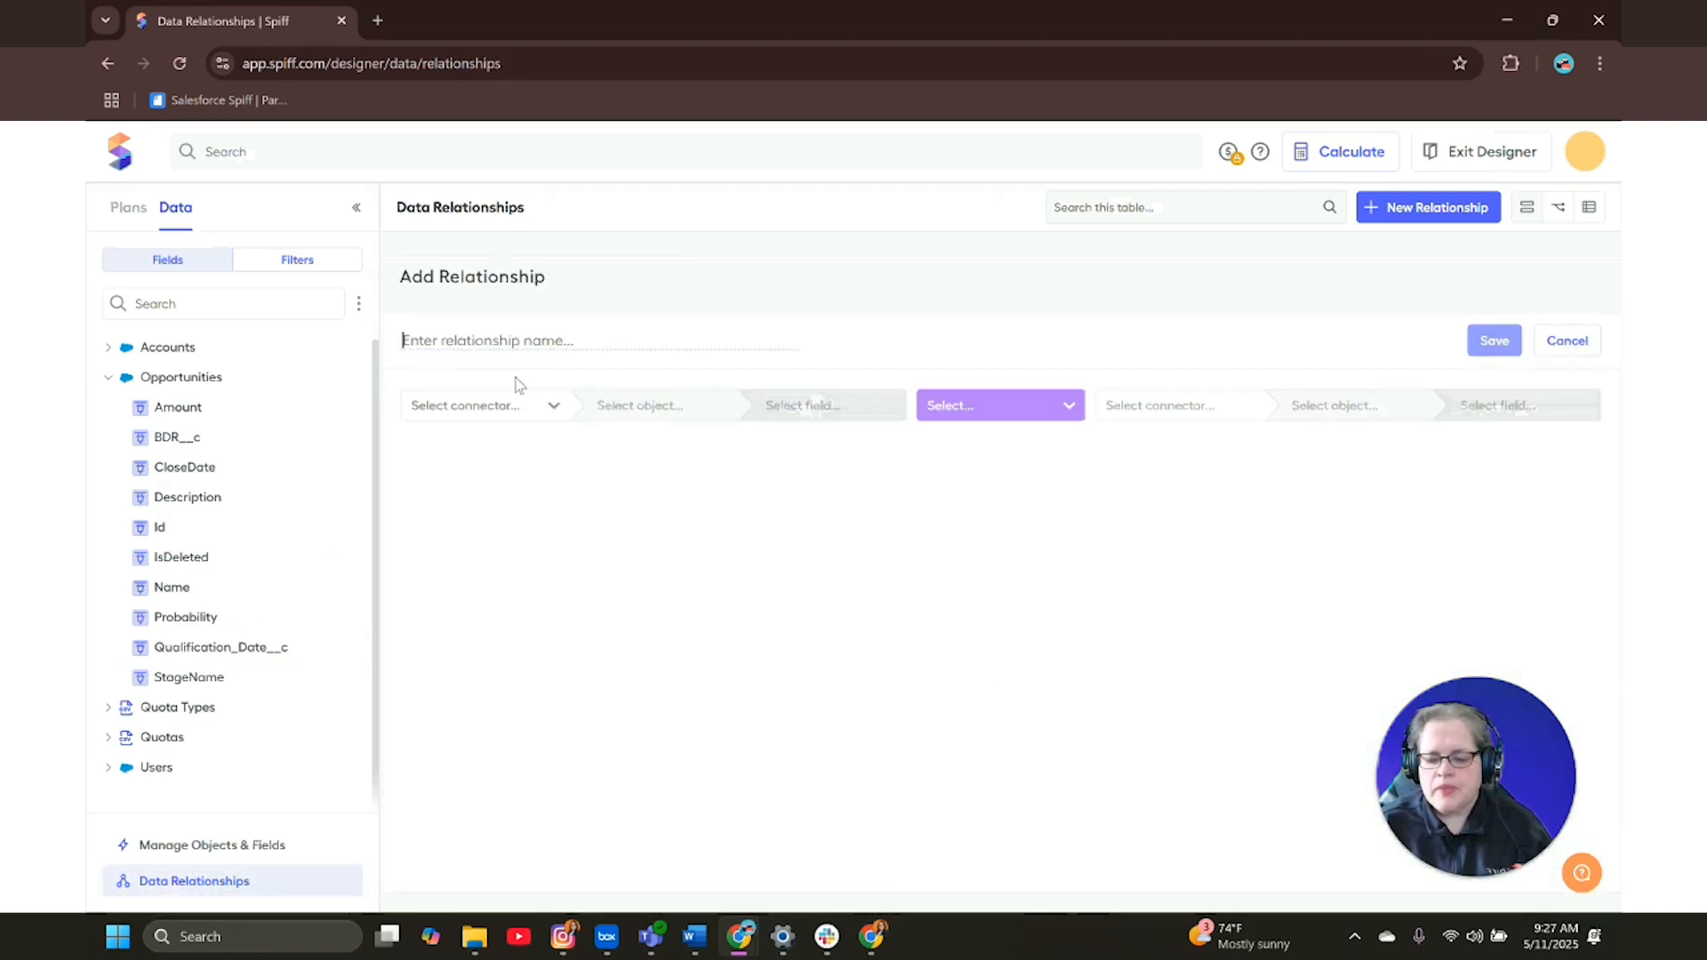
{"action": "type", "text": "Opp"}
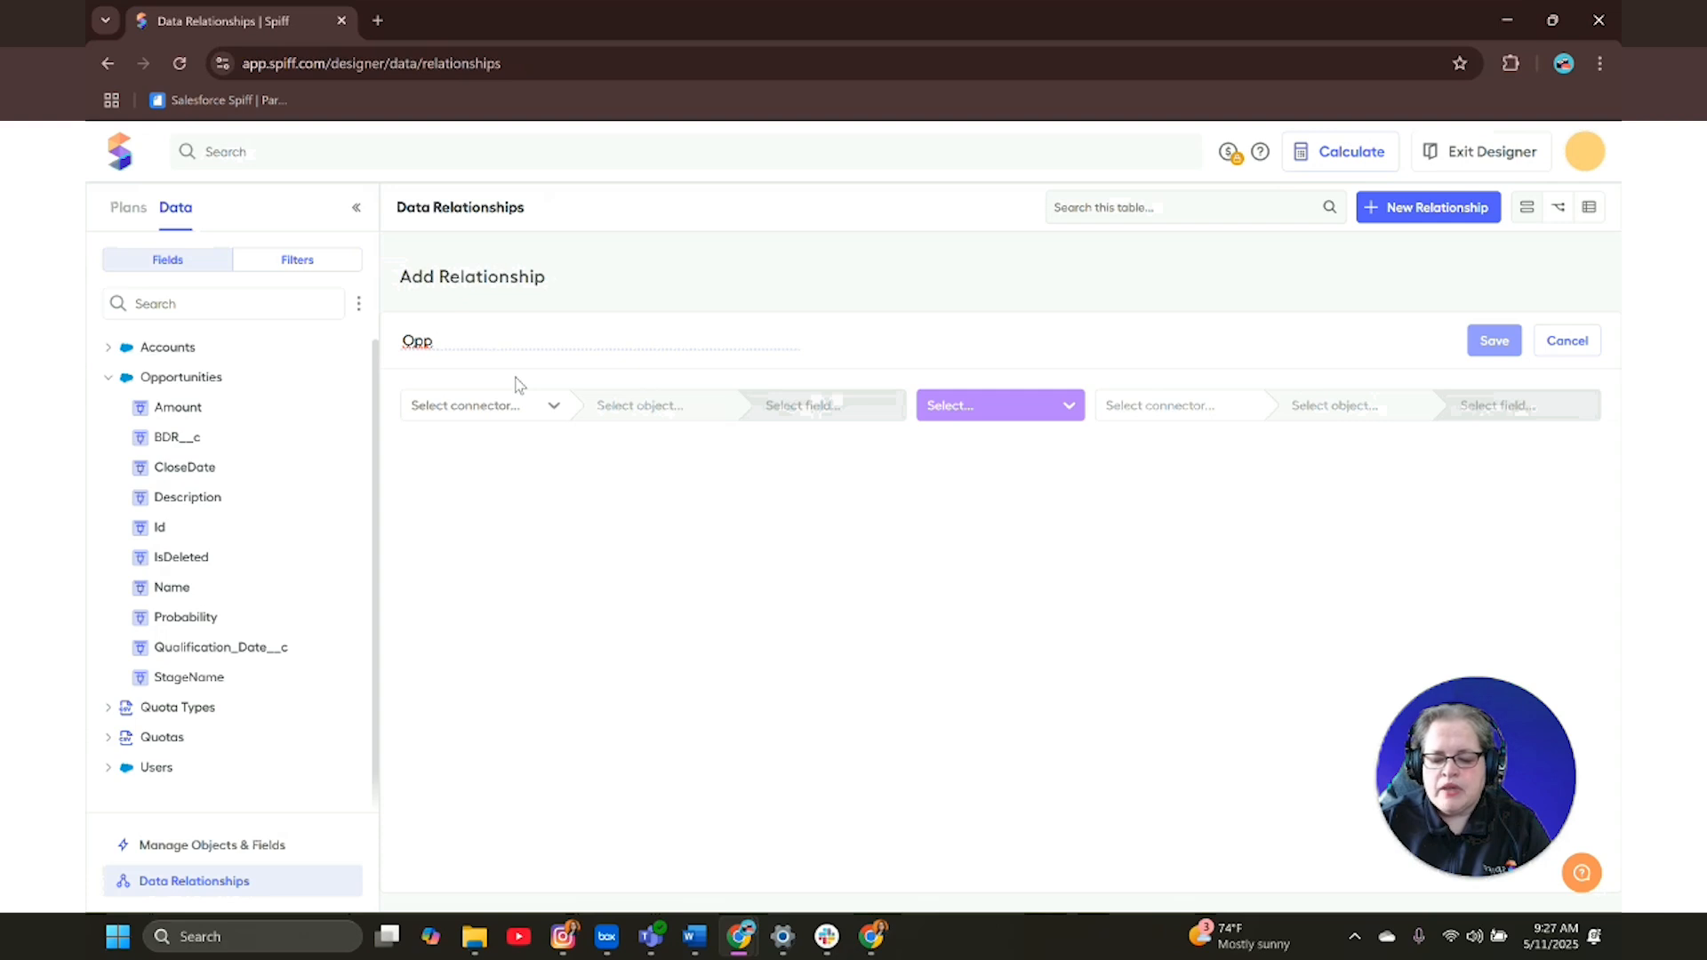
{"action": "type", "text": "BDR"}
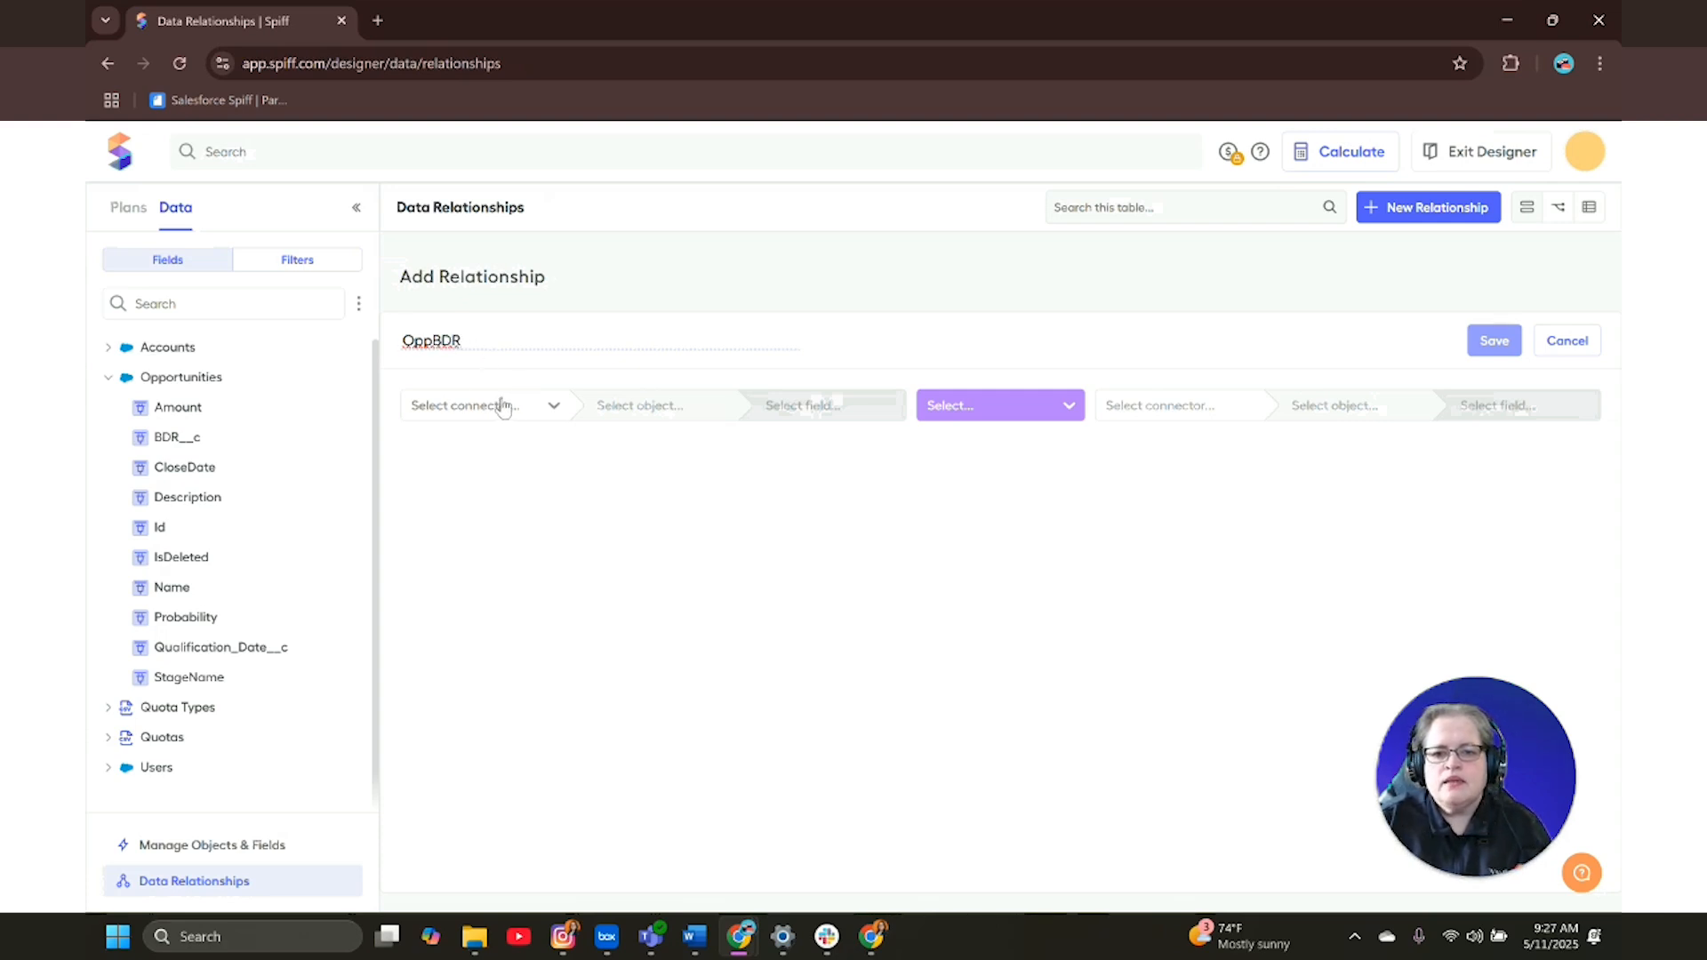
- Set the source of the OppBDR relationship to the BDR__c field of the Salesforce Opportunity object
{"action": "left_click", "coordinate": [504, 408]}
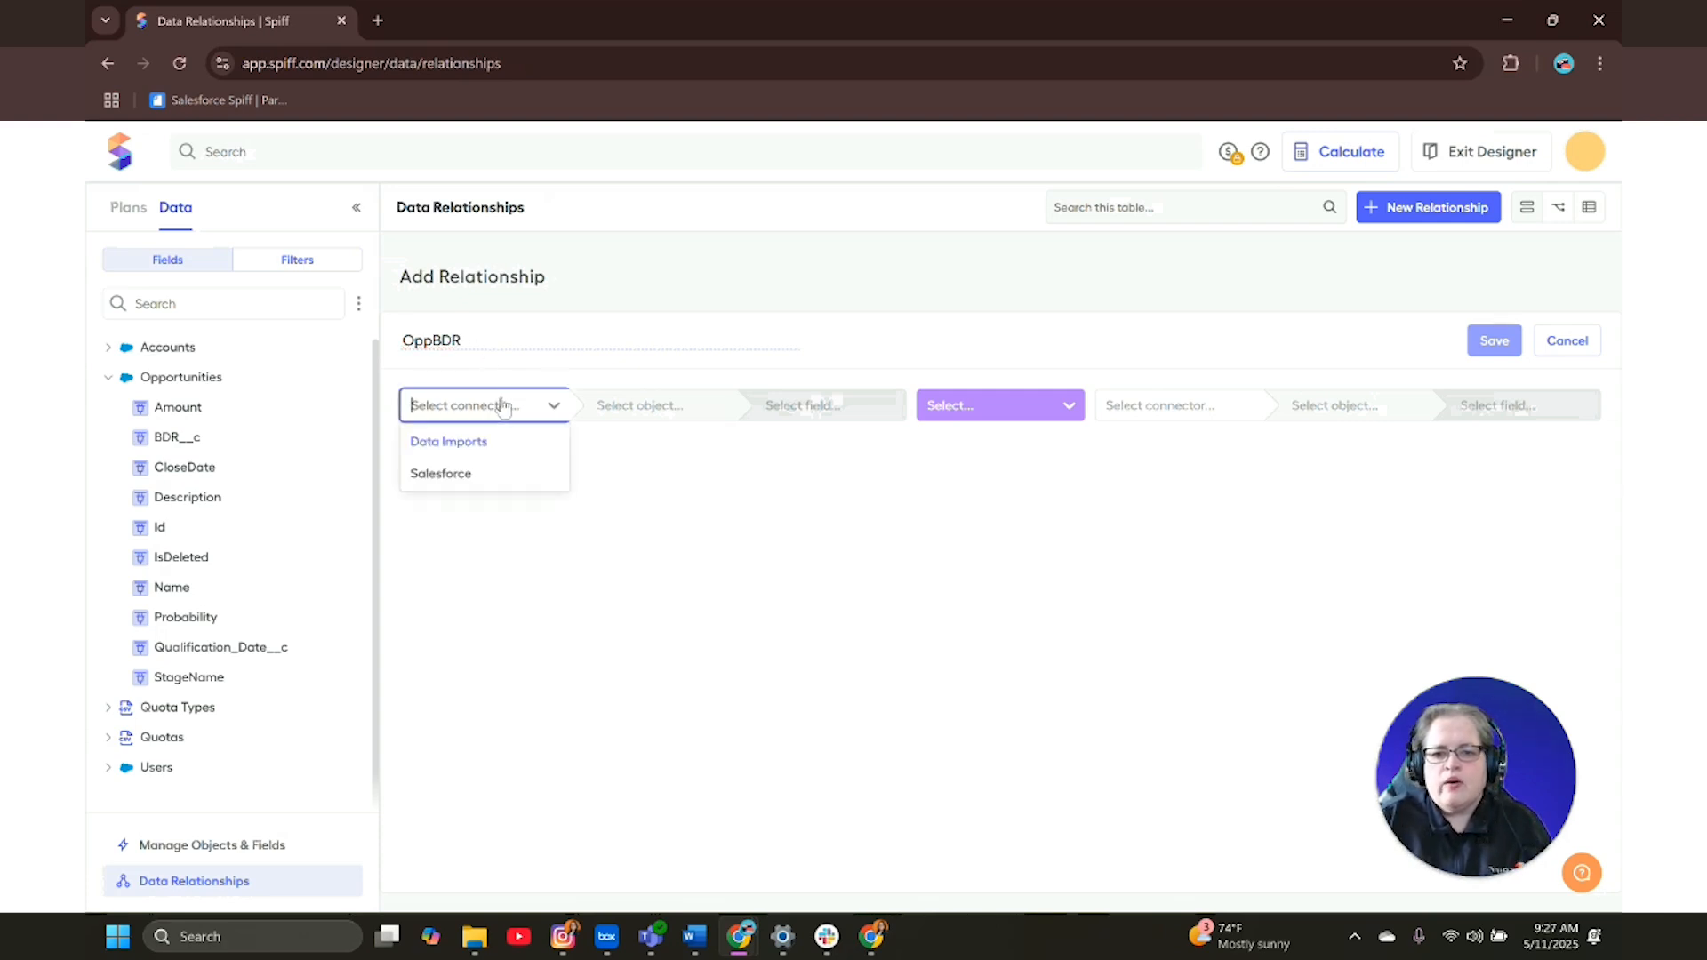
{"action": "left_click", "coordinate": [439, 476]}
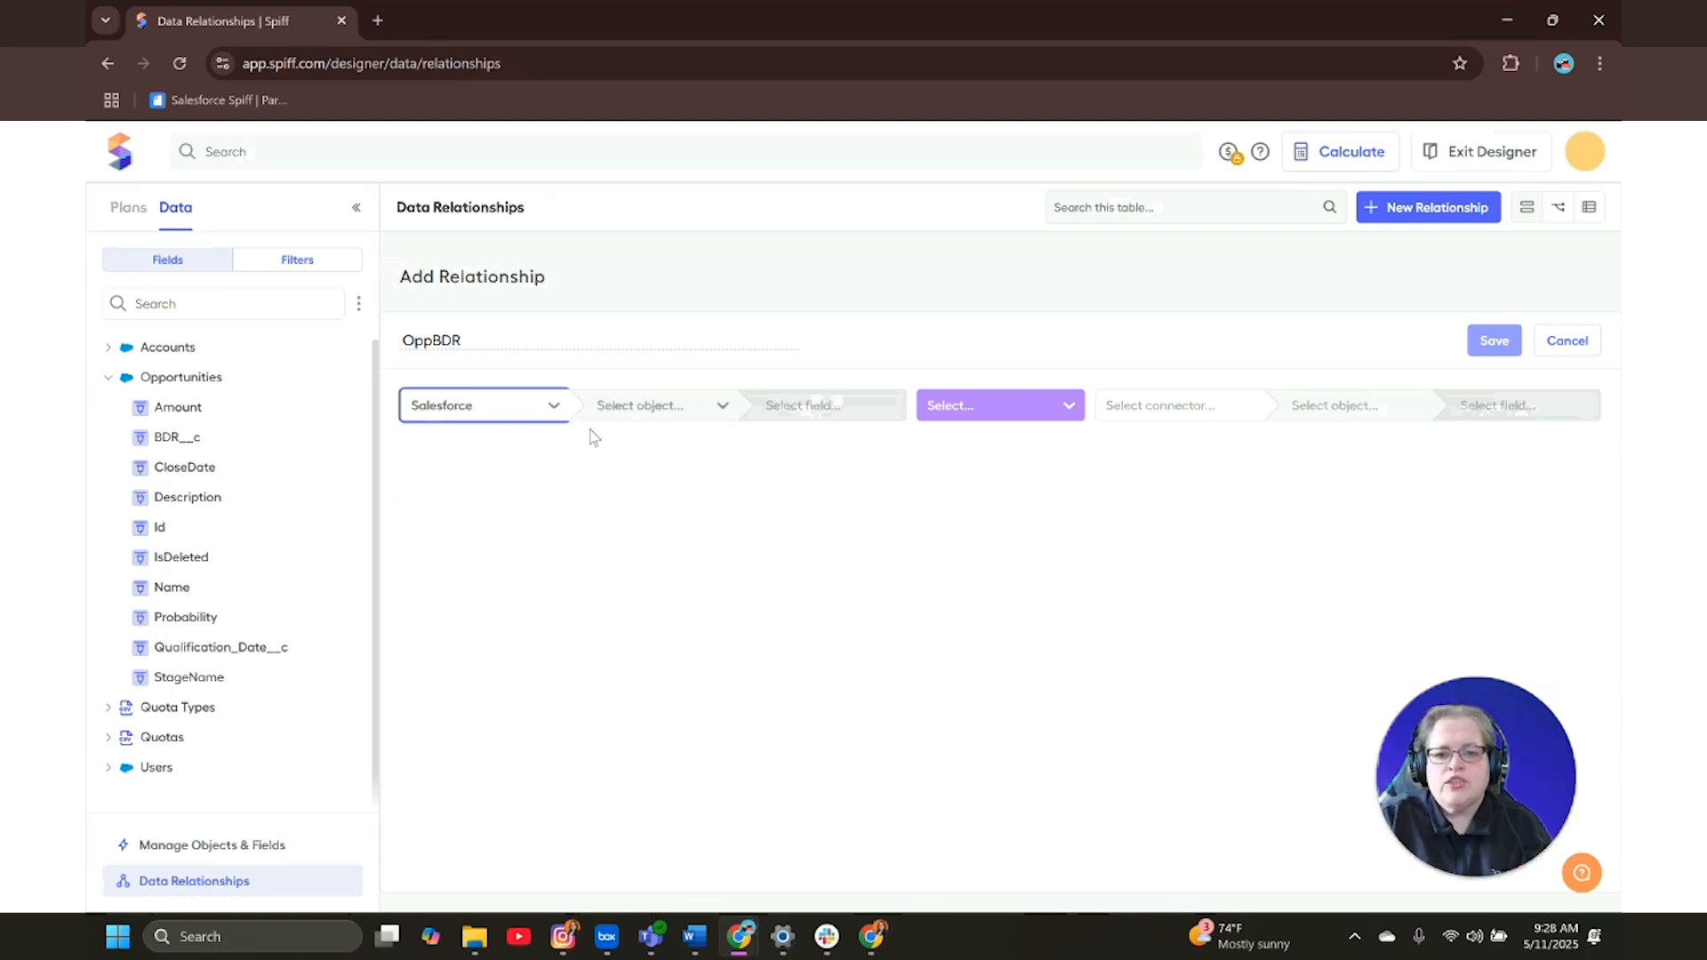
{"action": "left_click", "coordinate": [619, 409]}
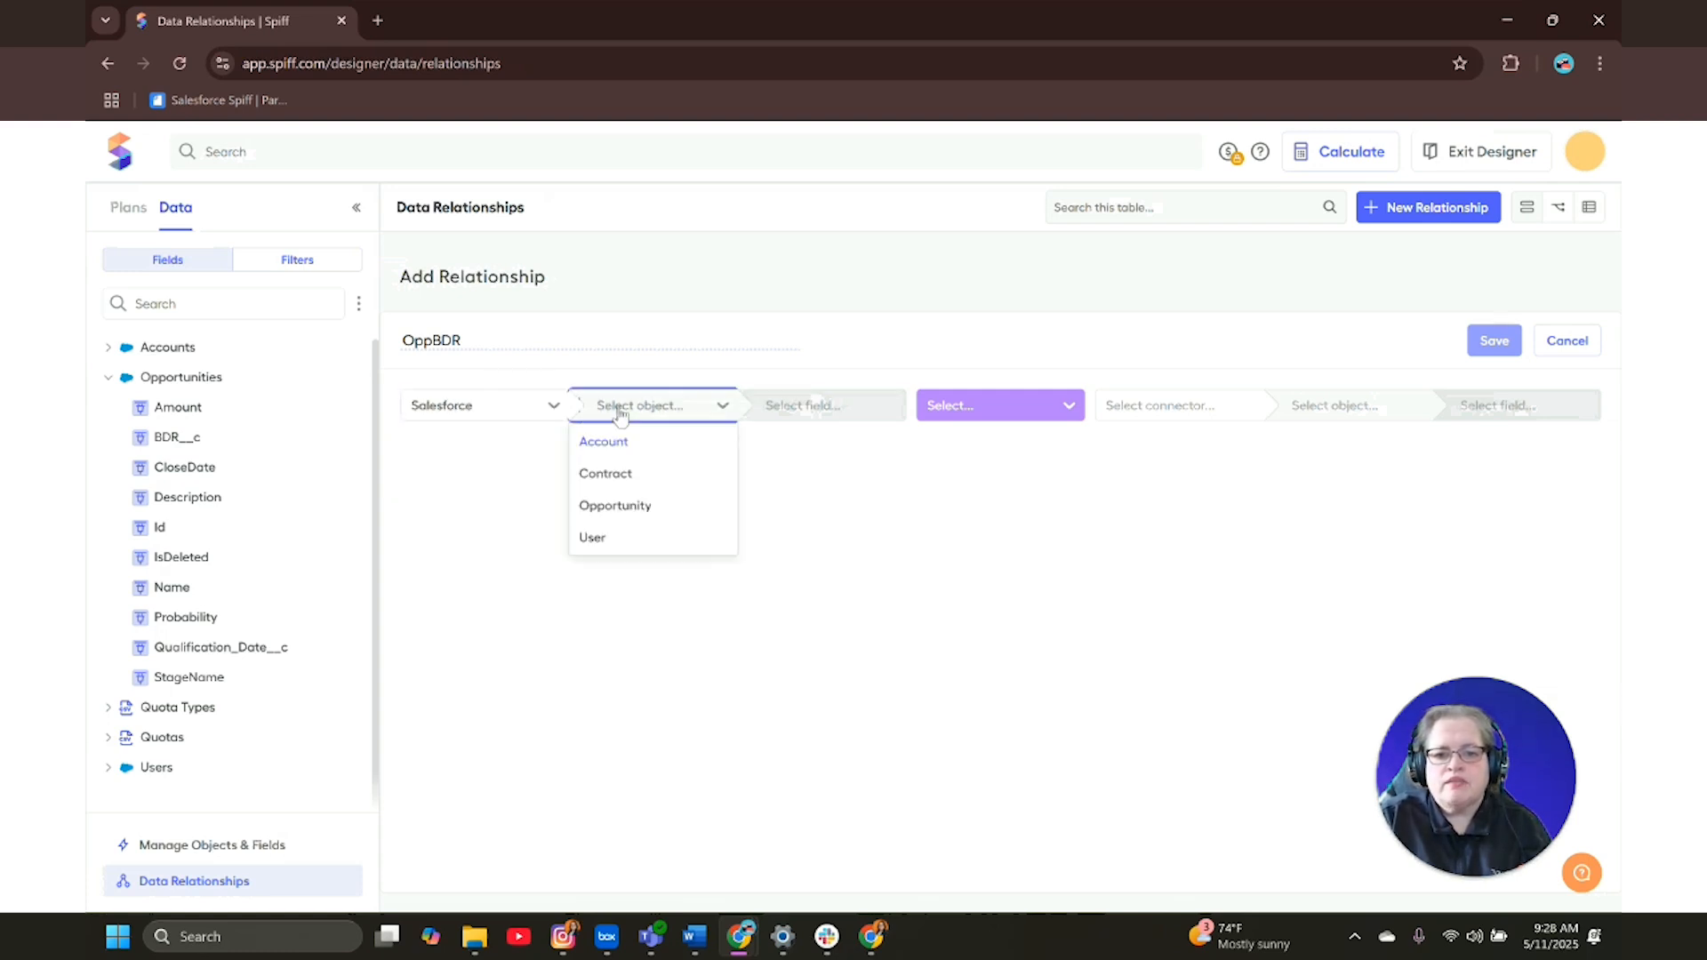
{"action": "left_click", "coordinate": [620, 507]}
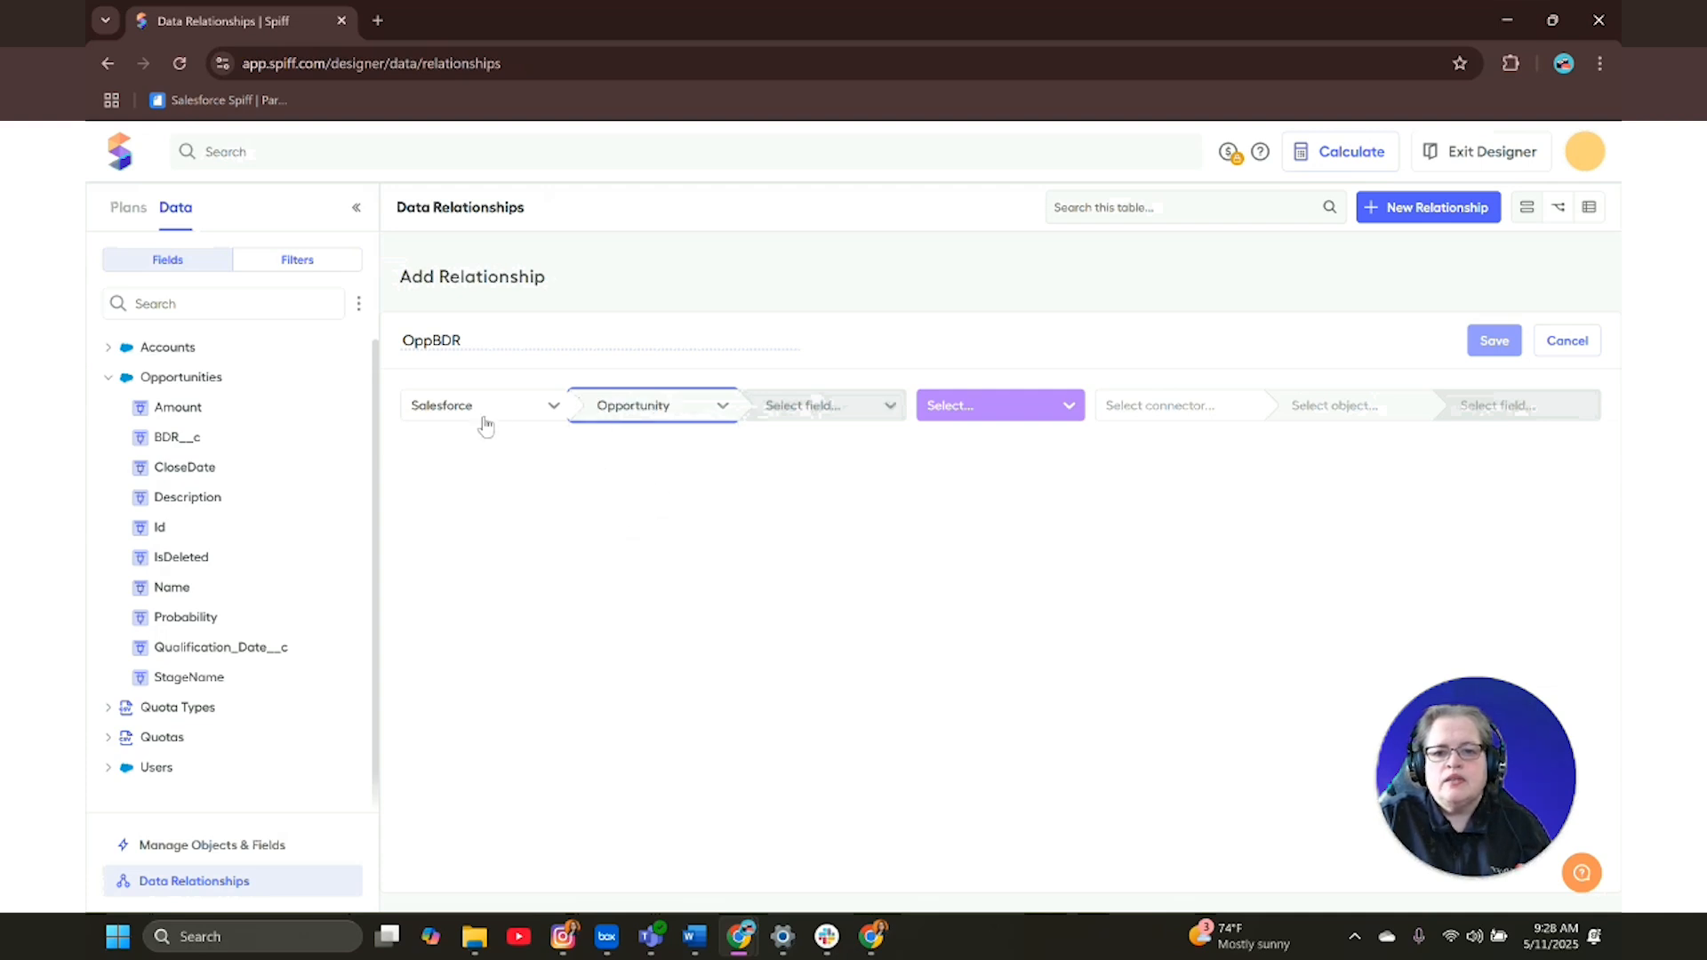
{"action": "left_click", "coordinate": [785, 410]}
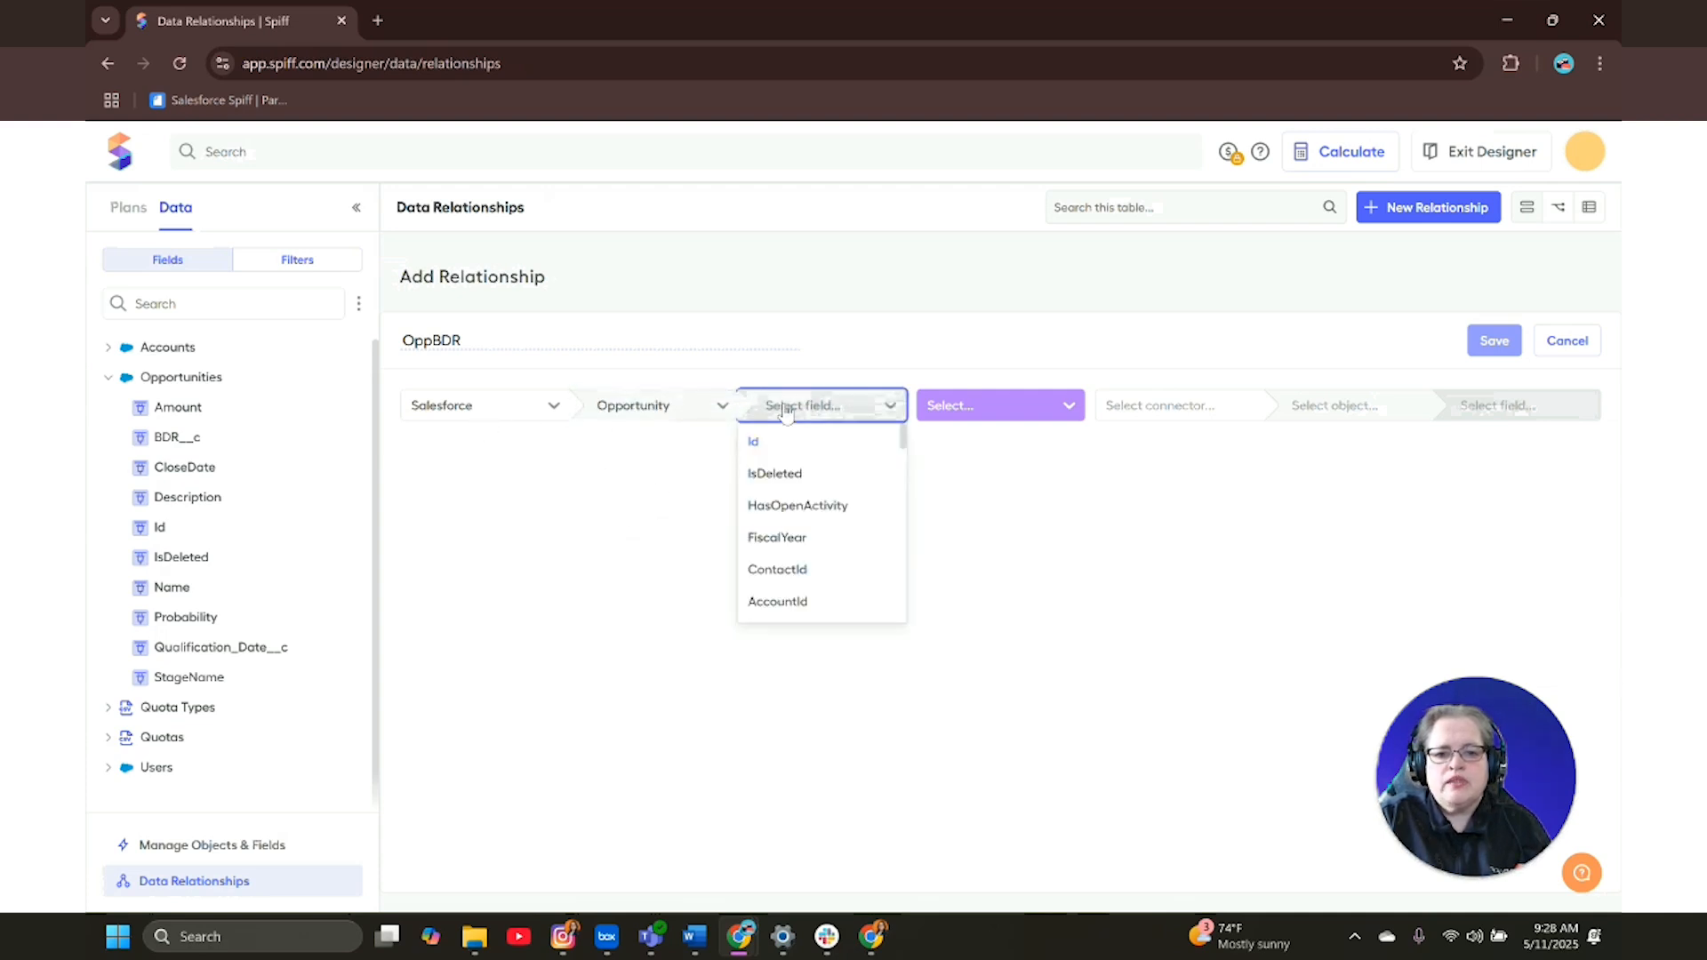
{"action": "type", "text": "BDR"}
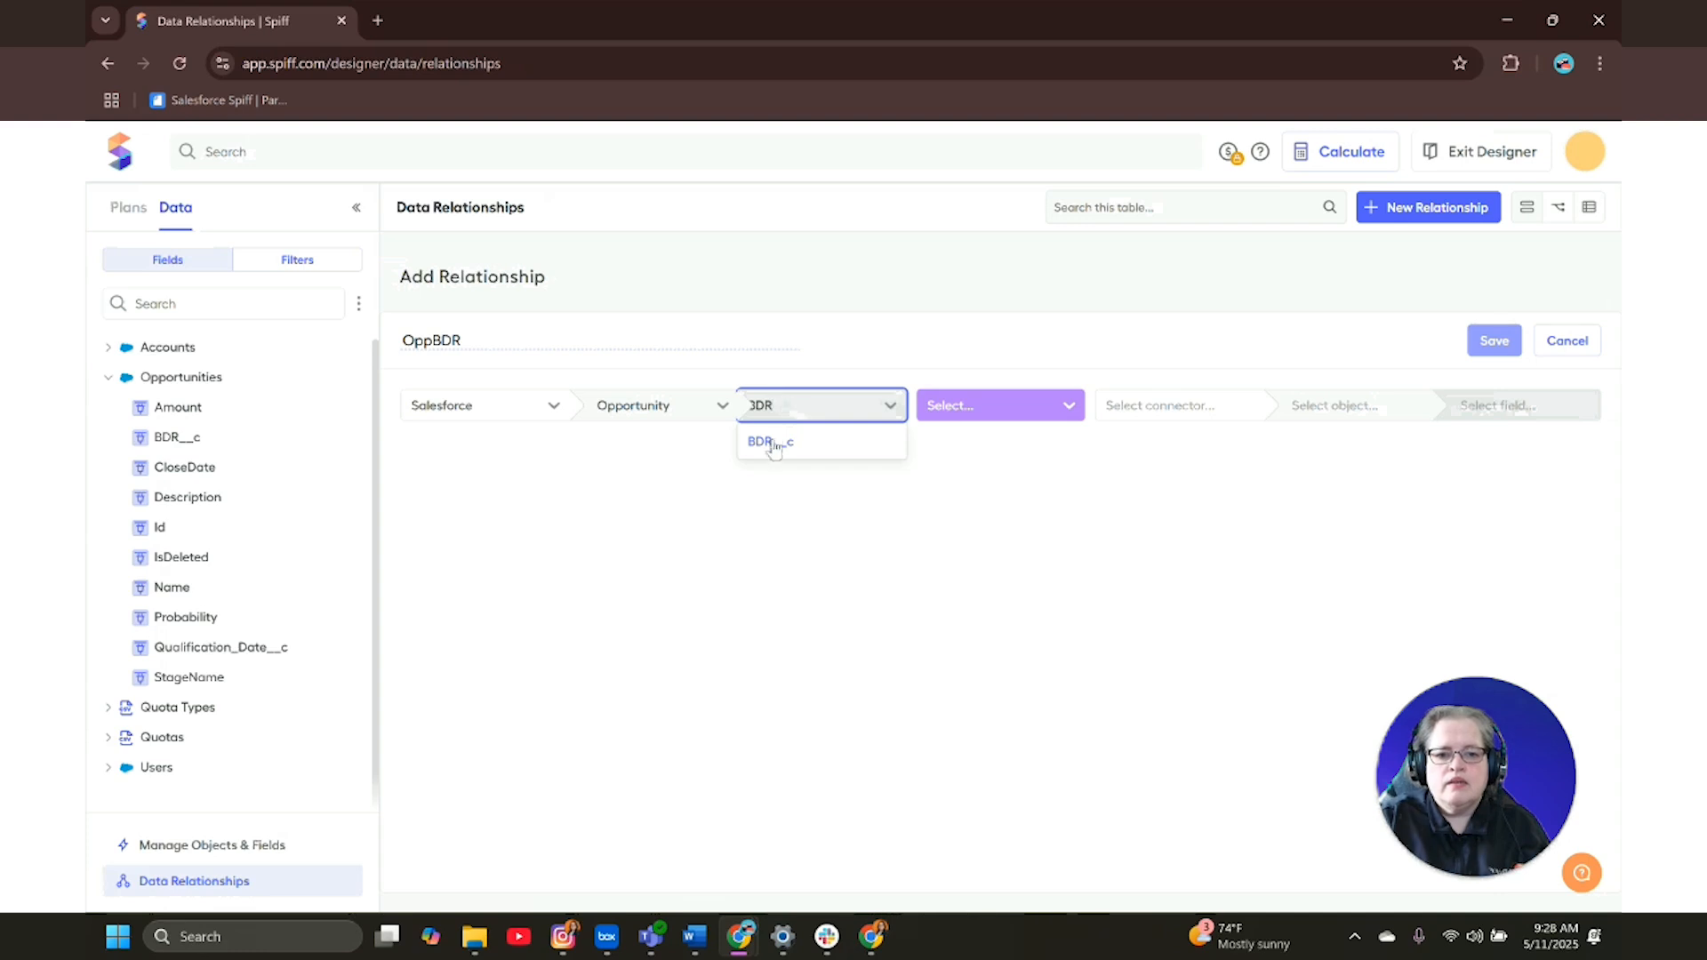
{"action": "left_click", "coordinate": [773, 444]}
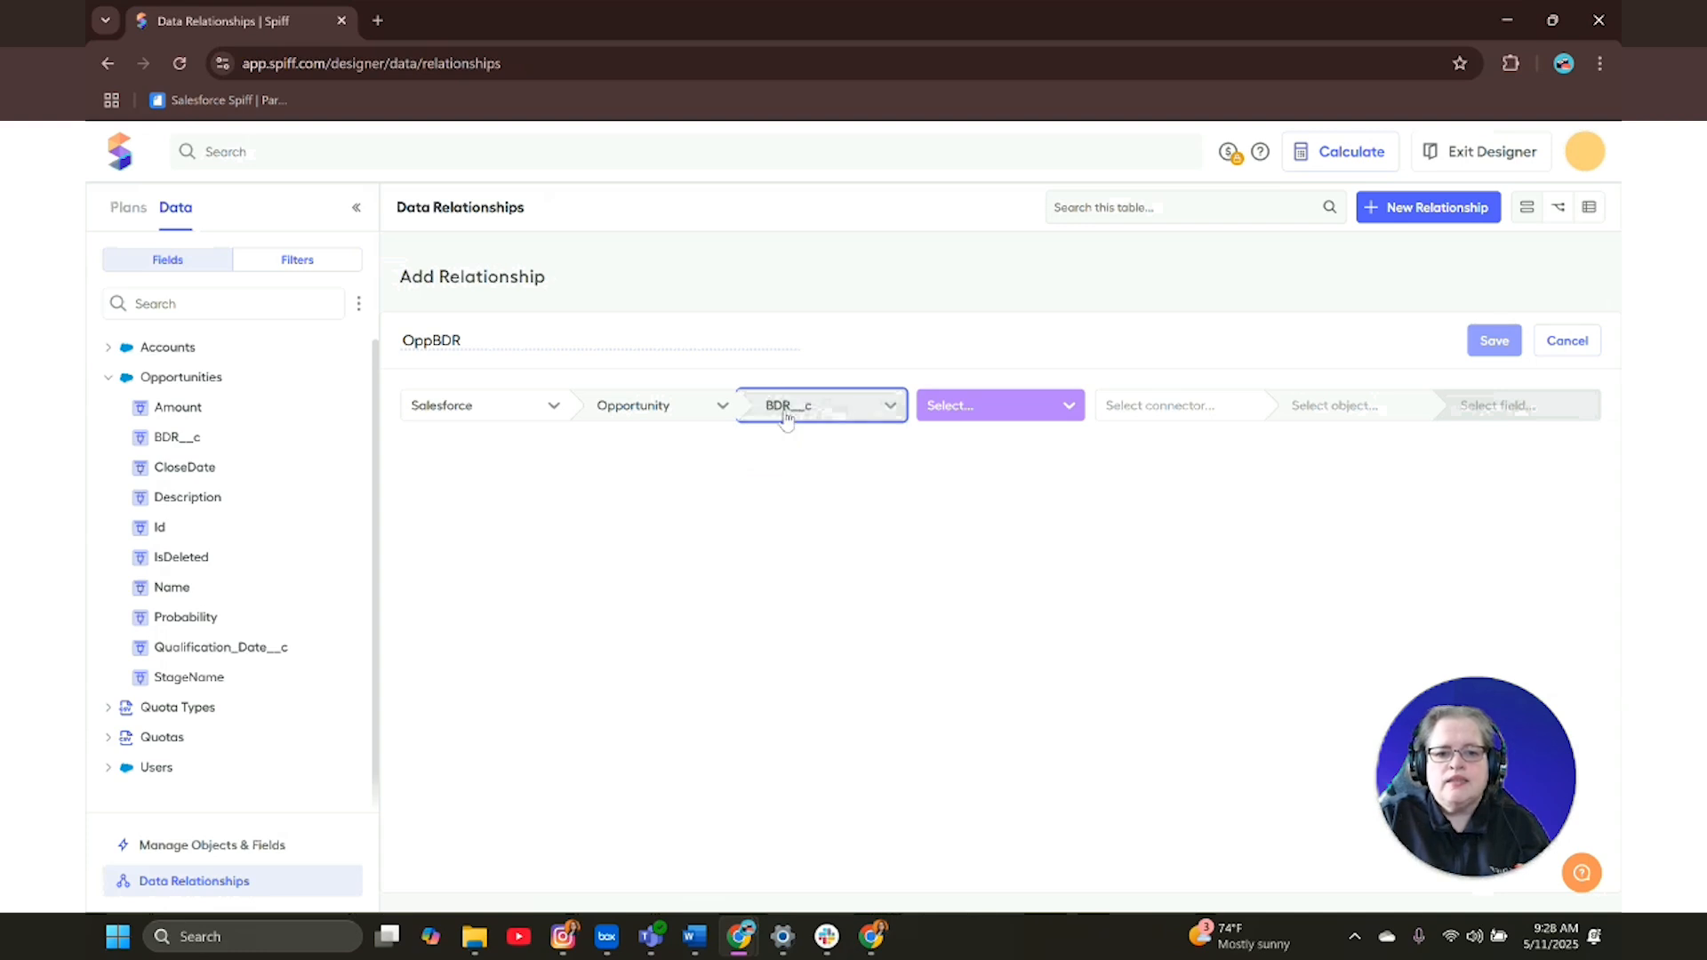
- Link OppBDR as Has One to the Id field of the Salesforce User object and save the relationship
{"action": "left_click", "coordinate": [974, 411]}
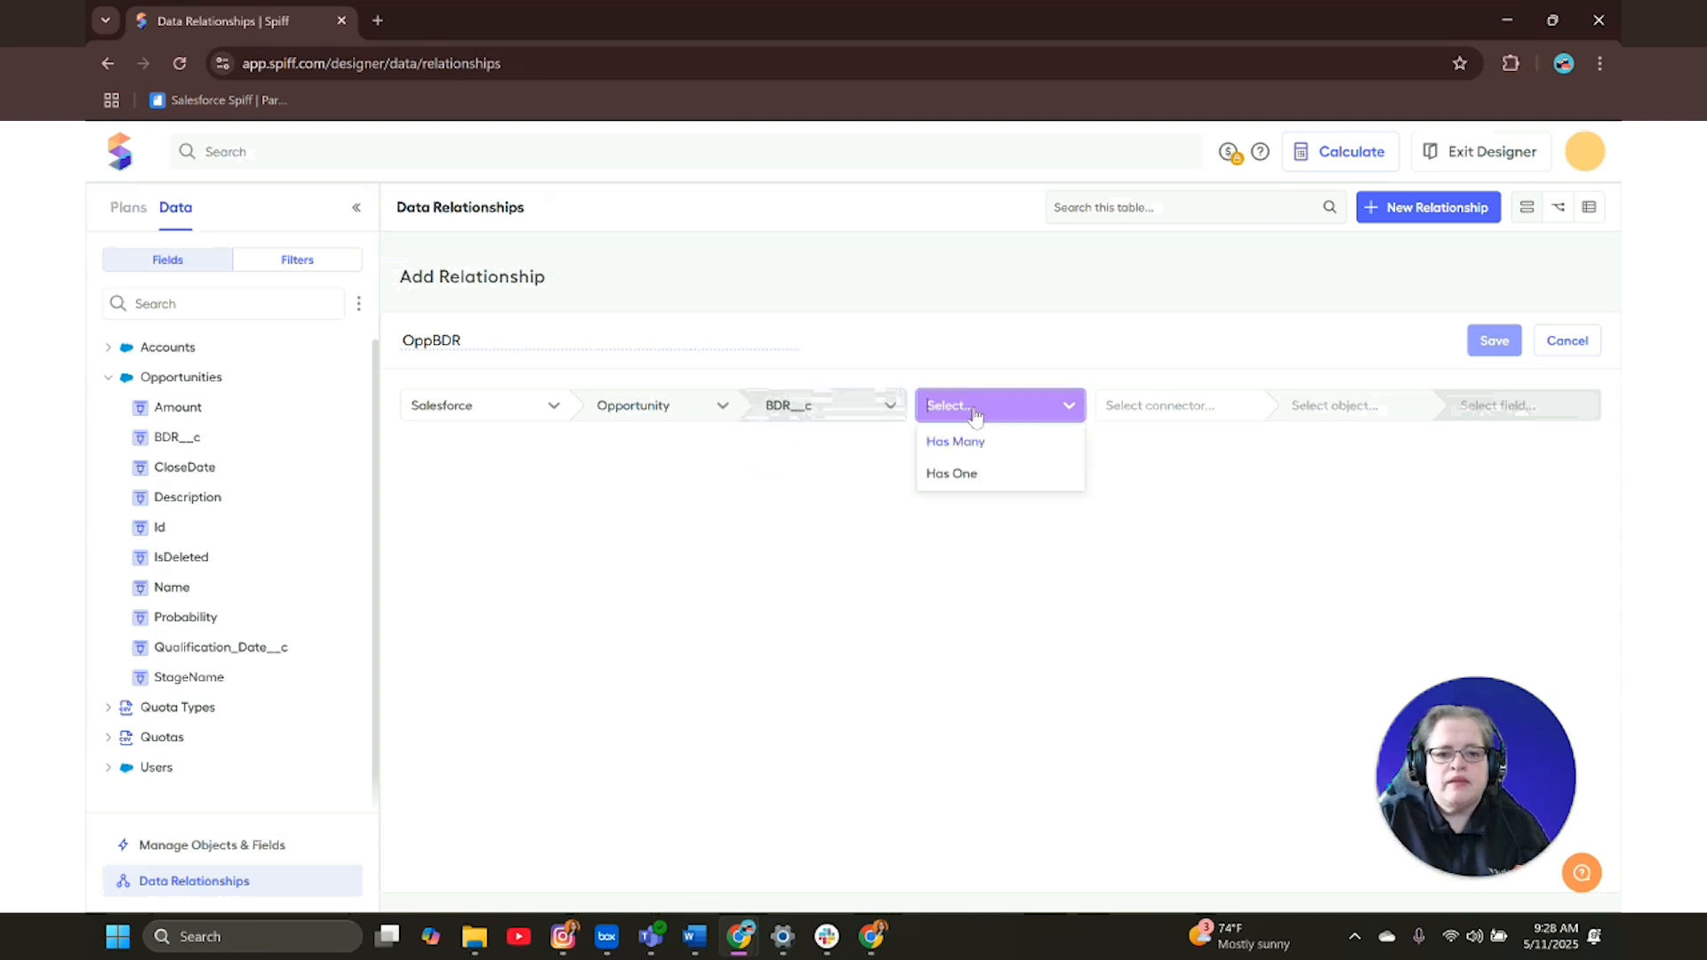
{"action": "left_click", "coordinate": [961, 483]}
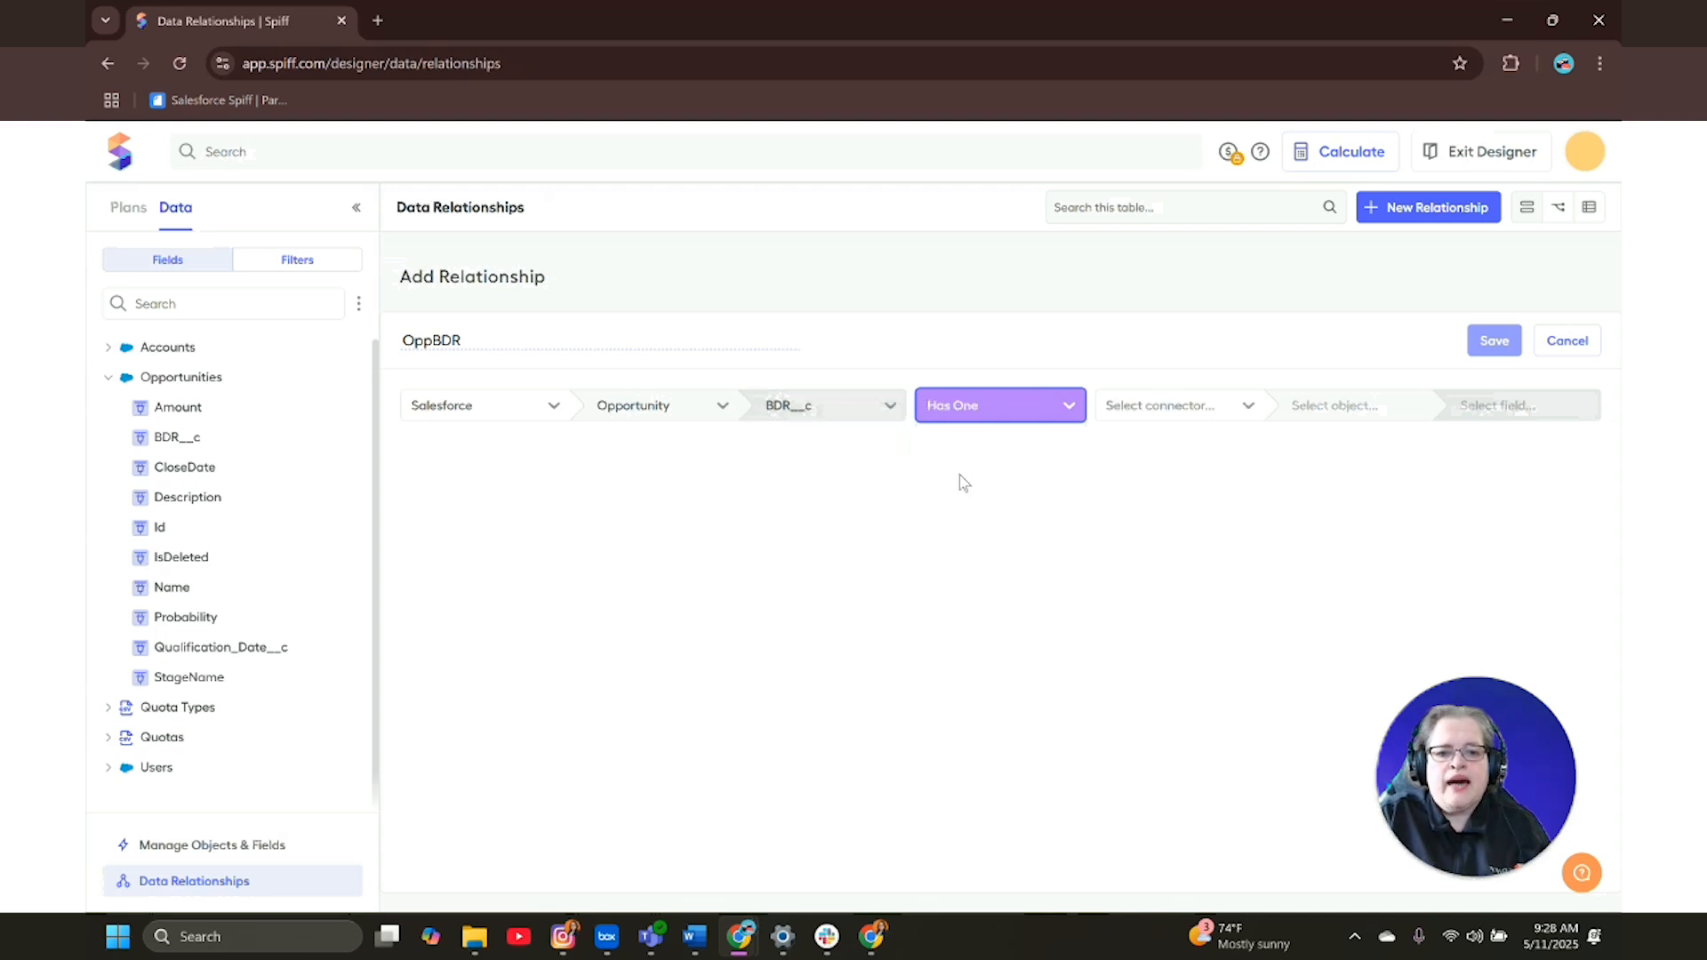
{"action": "left_click", "coordinate": [1134, 422]}
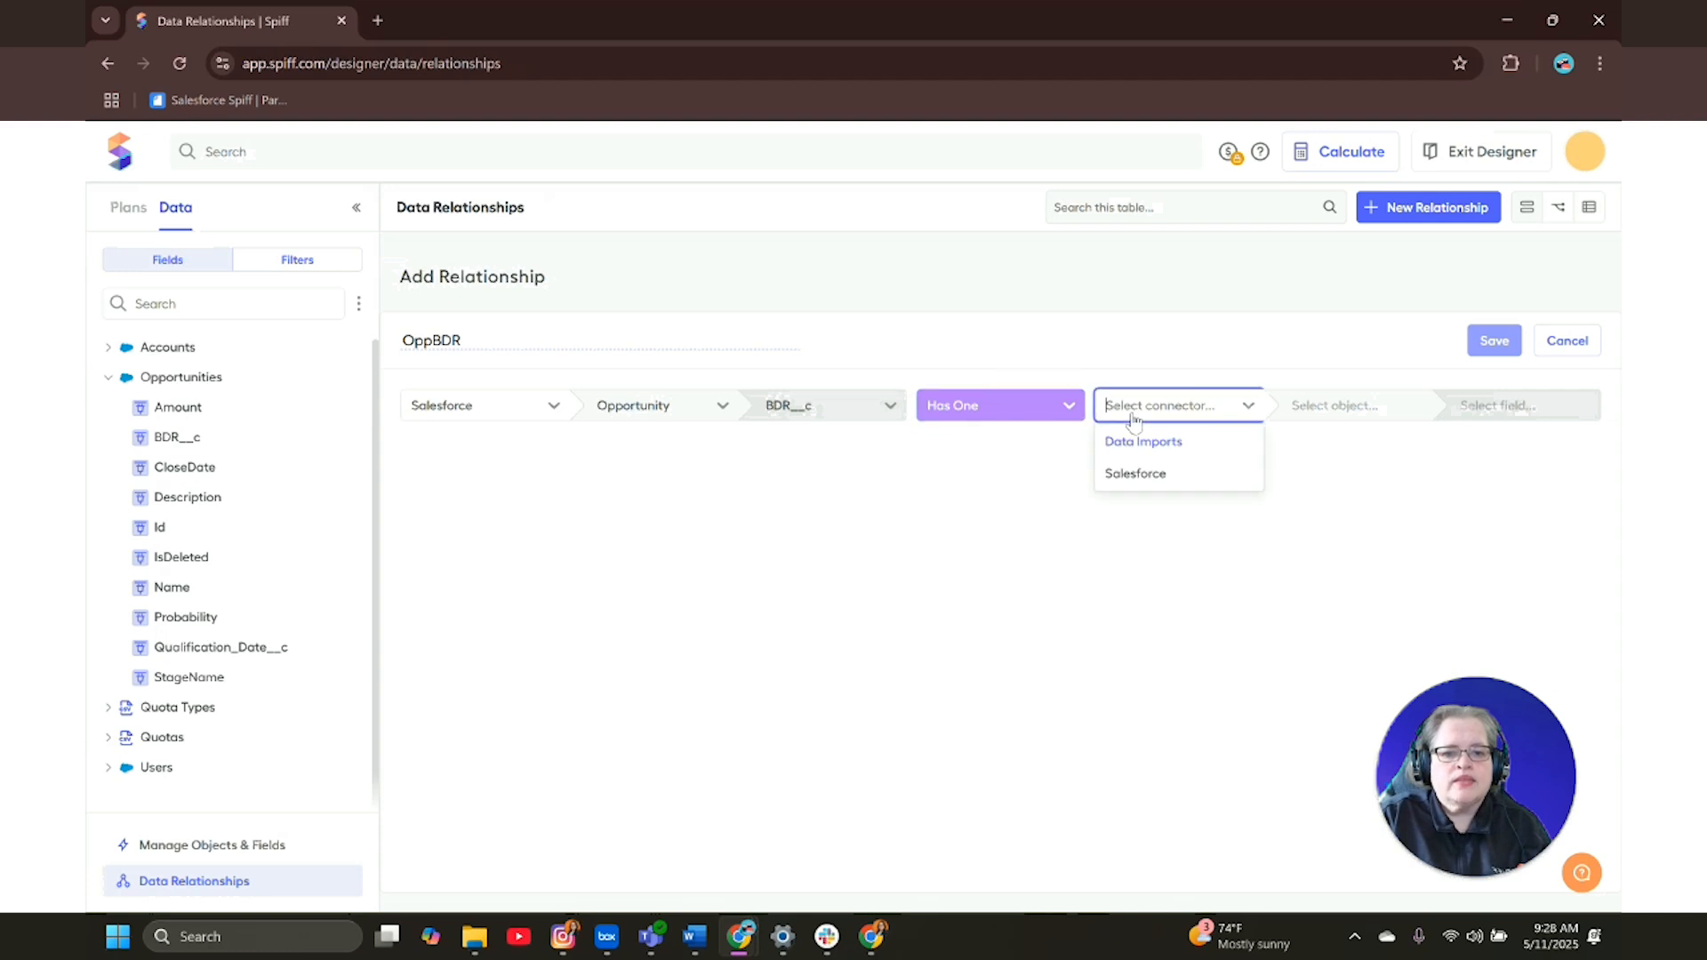
{"action": "left_click", "coordinate": [1143, 478]}
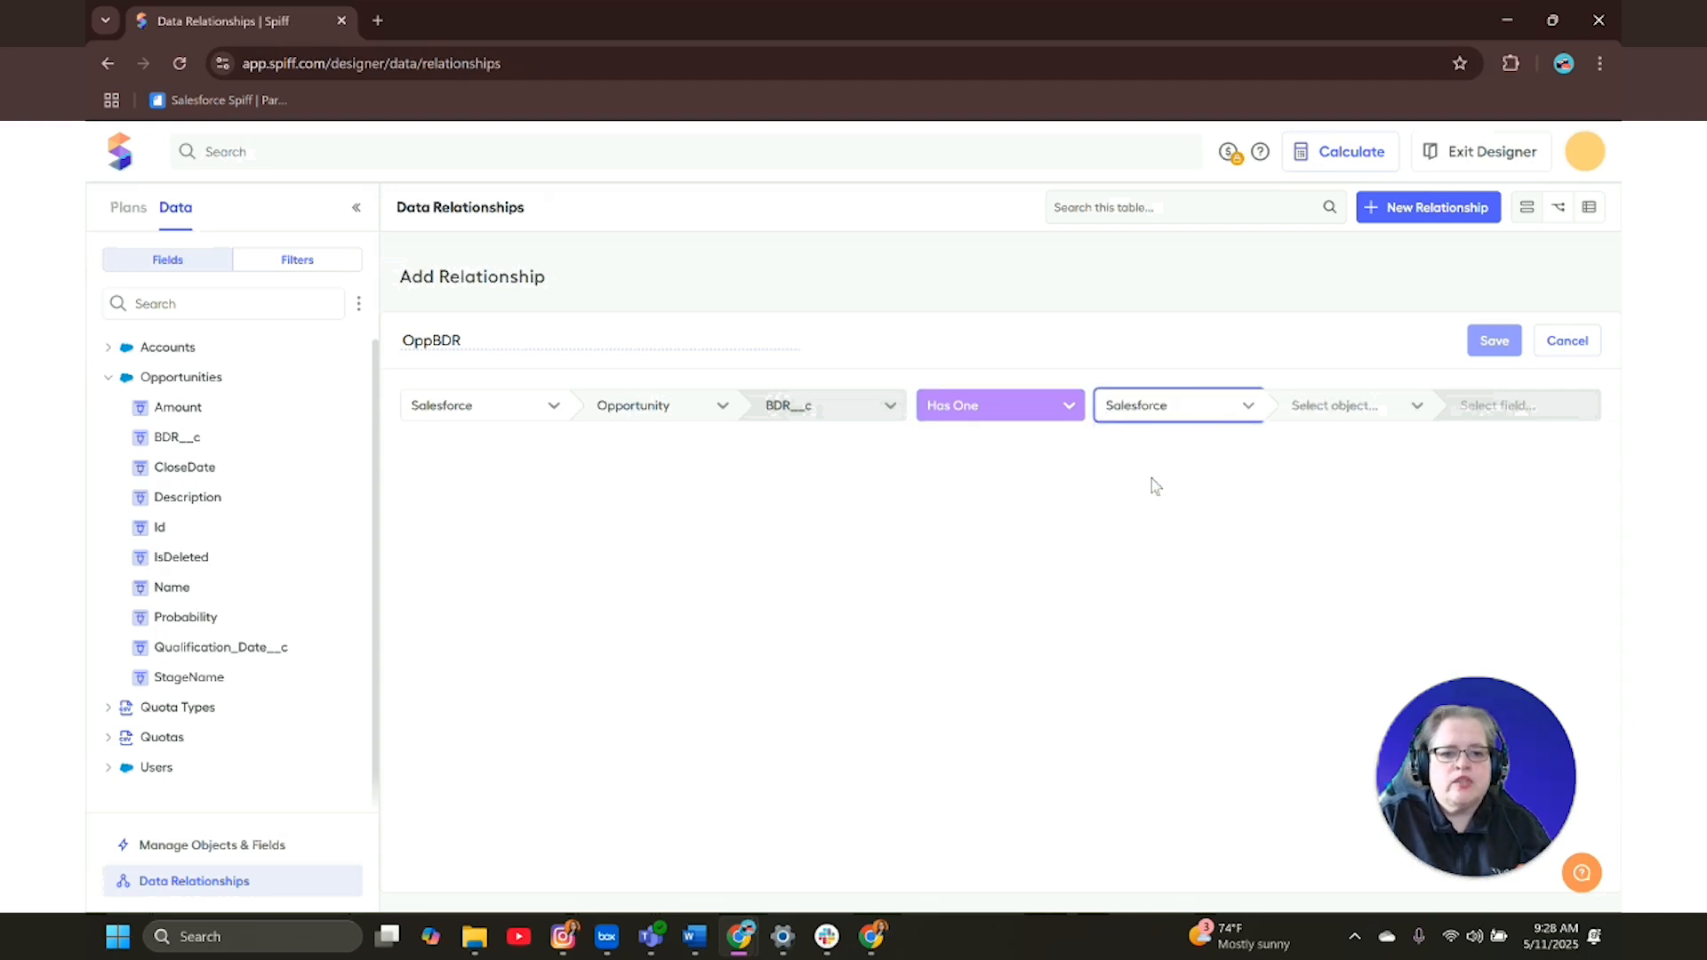
{"action": "left_click", "coordinate": [1303, 420]}
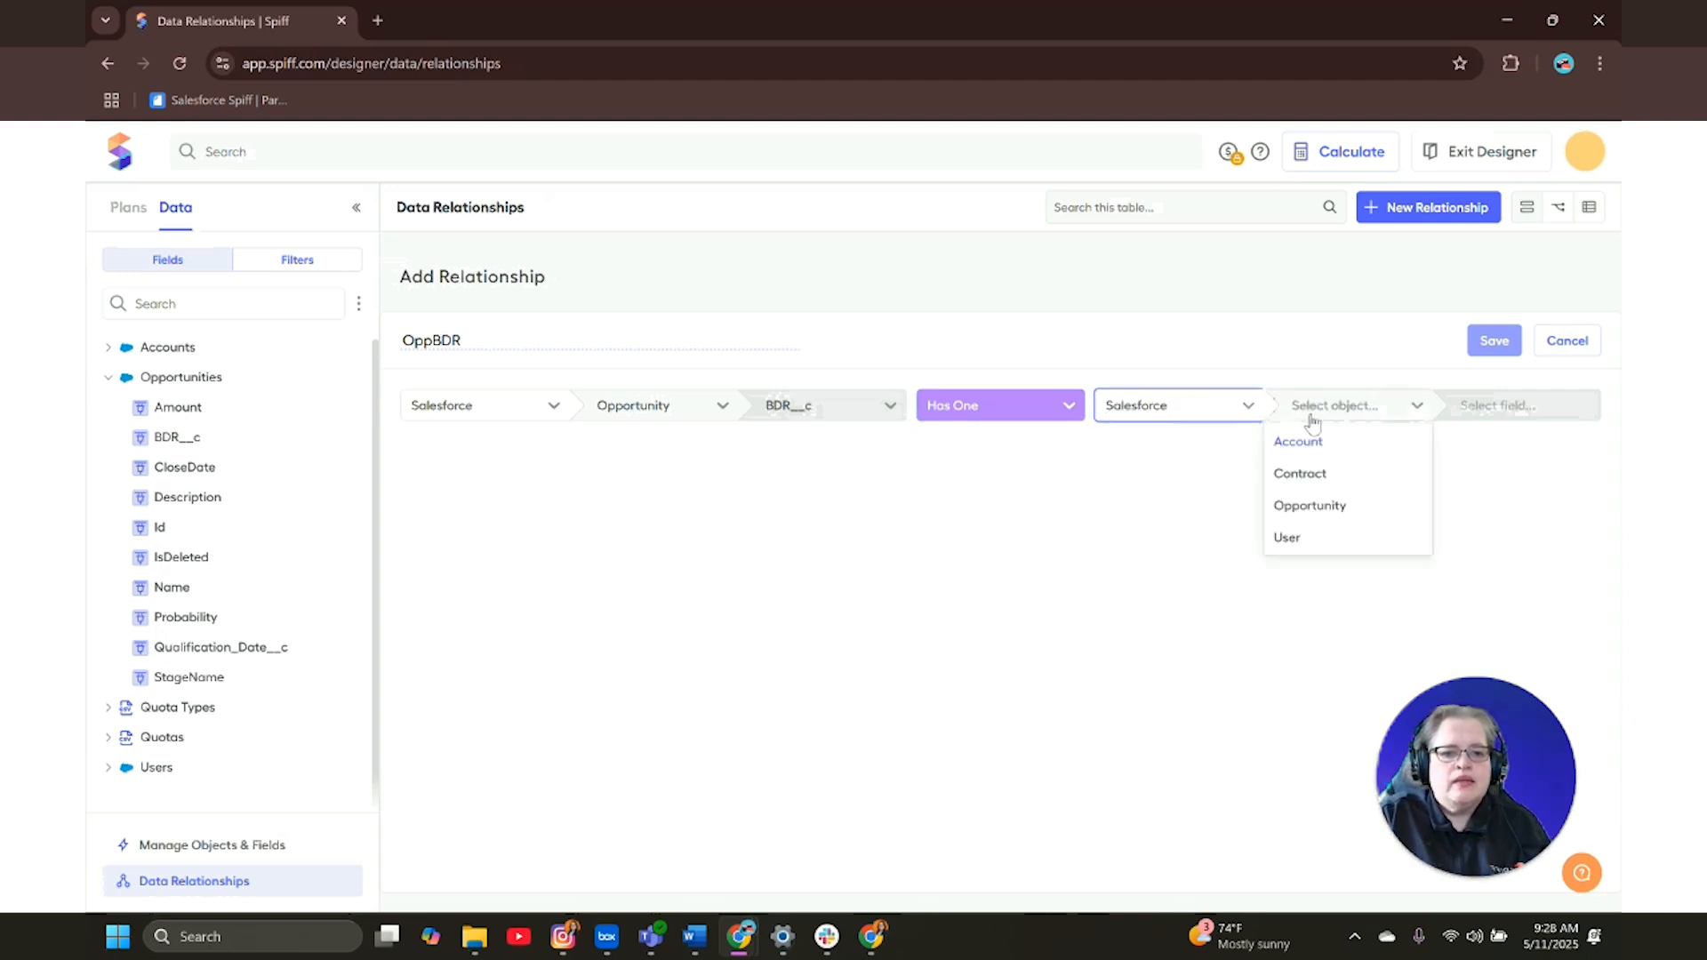
{"action": "left_click", "coordinate": [1323, 540]}
{"action": "left_click", "coordinate": [1538, 407]}
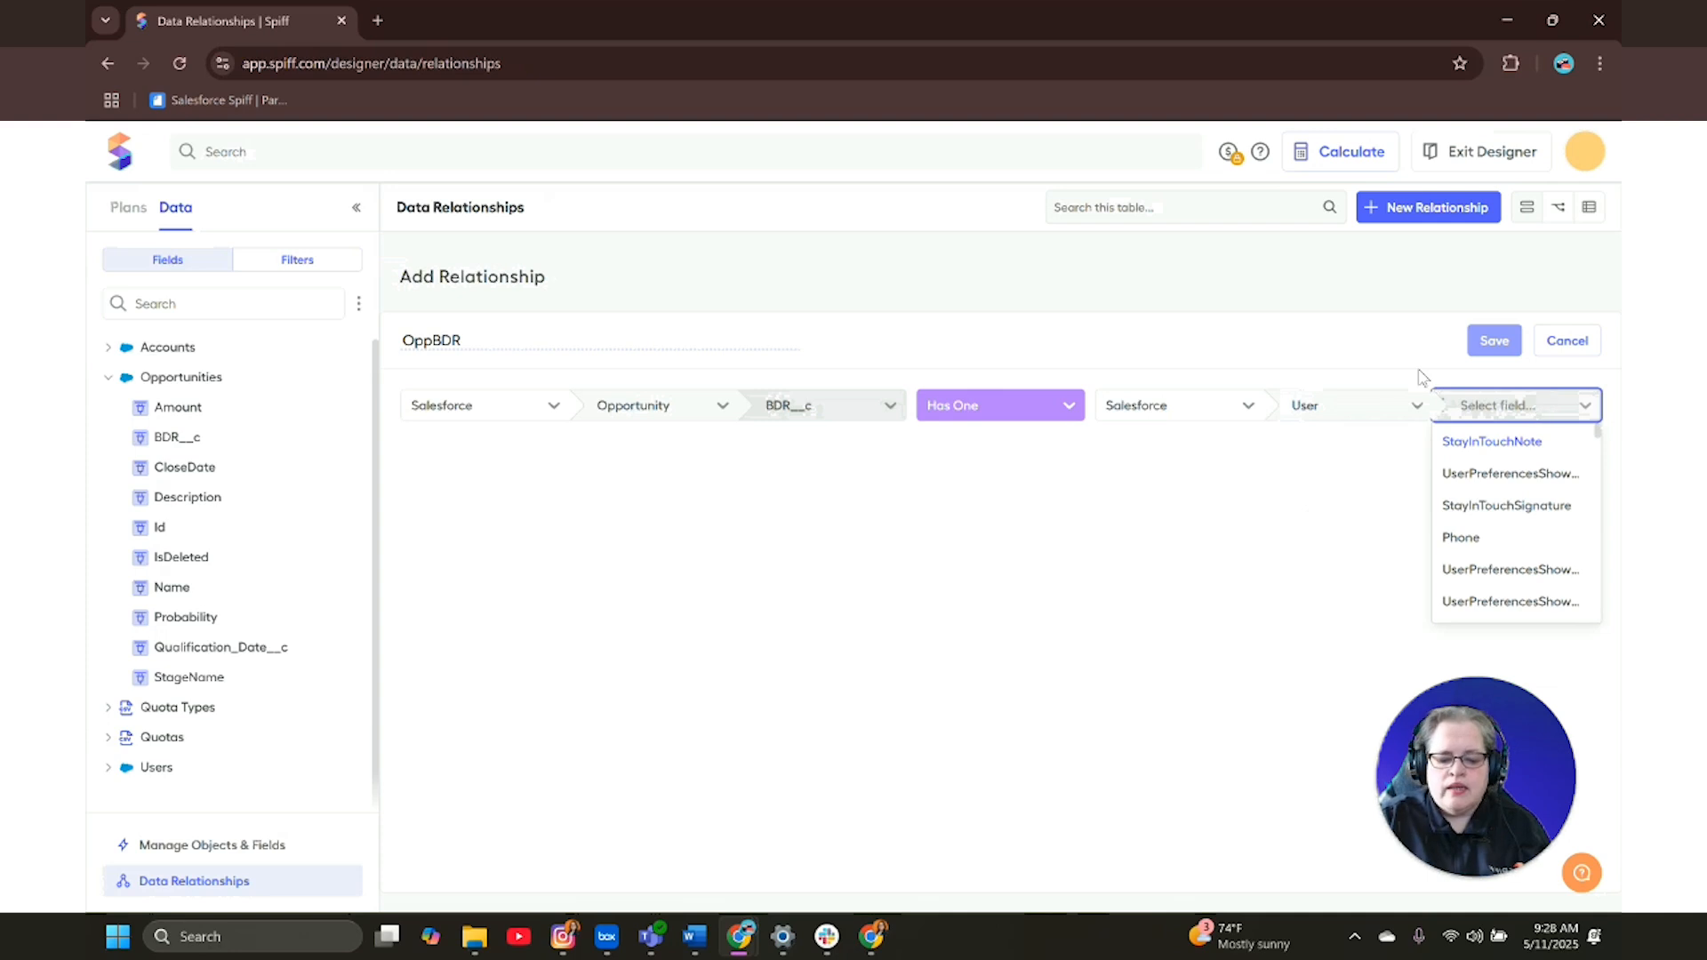
{"action": "type", "text": "id"}
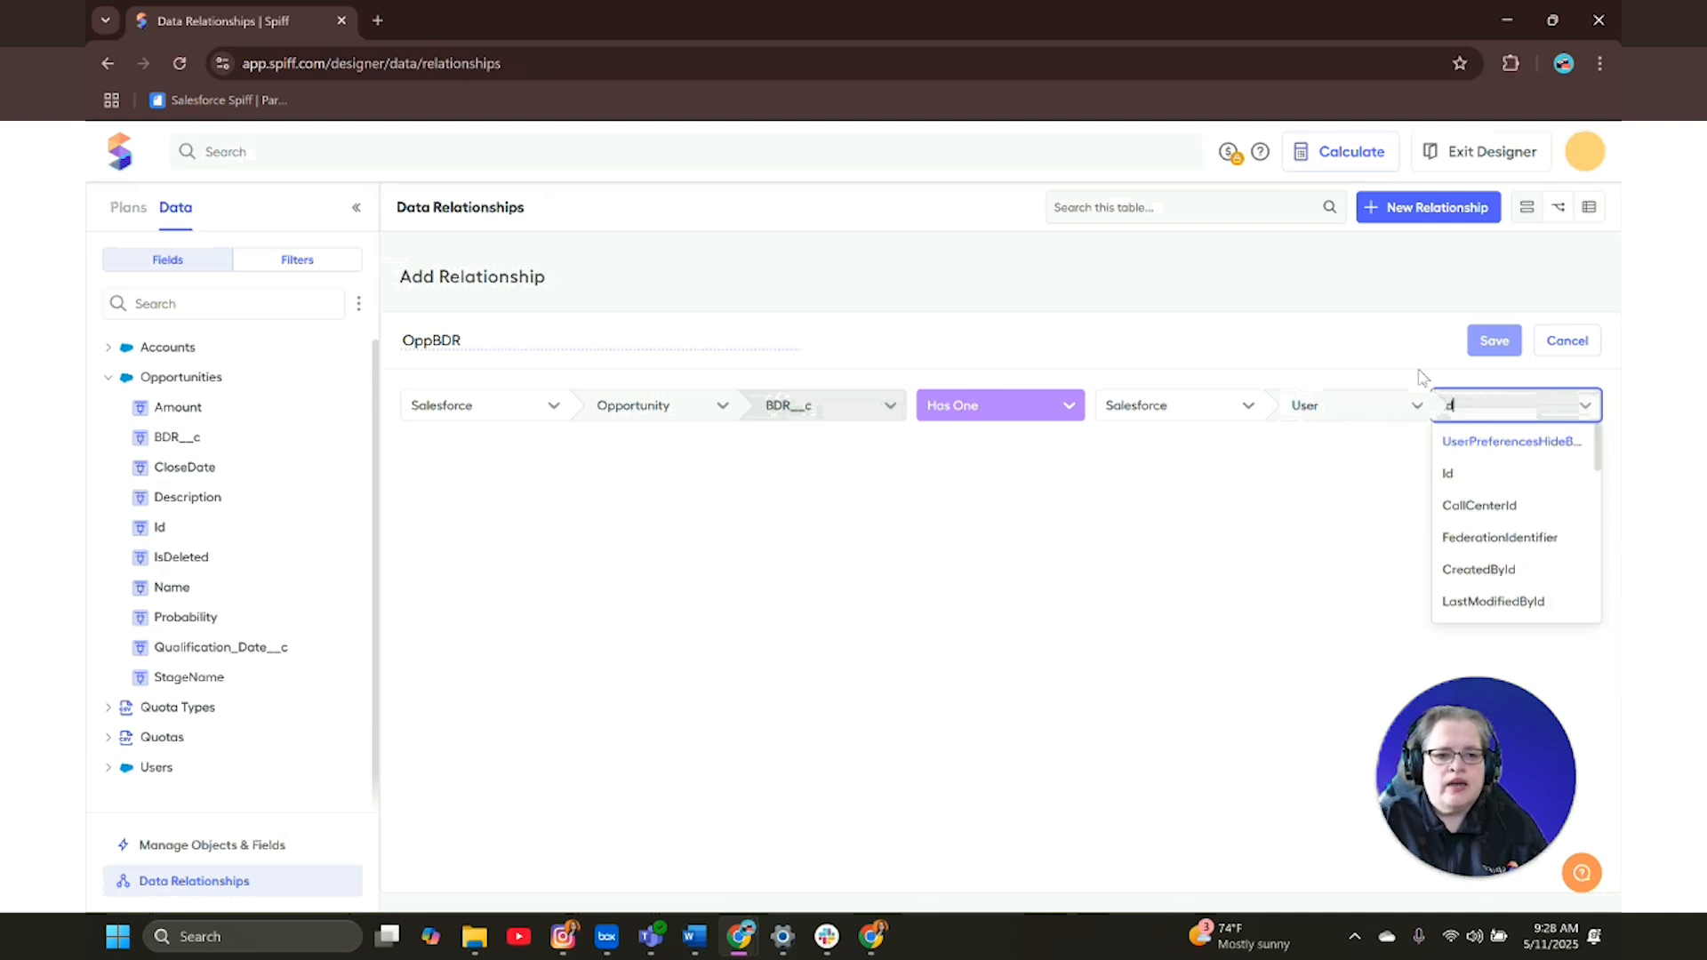
{"action": "left_click", "coordinate": [1452, 476]}
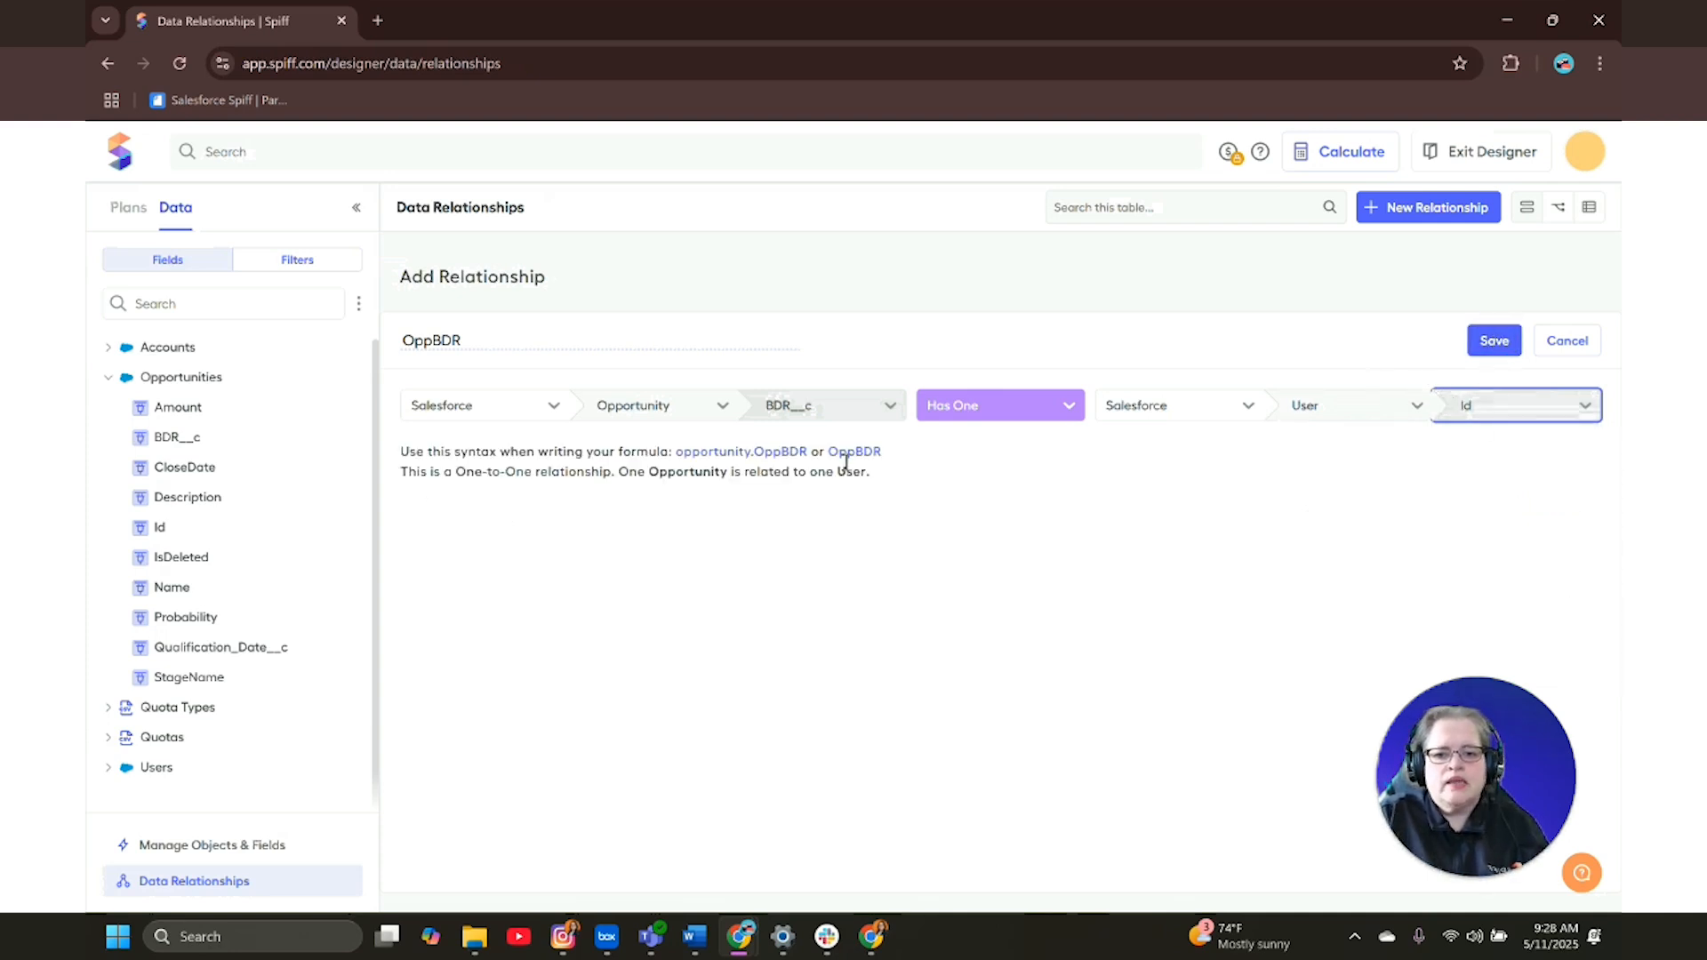
{"action": "left_click", "coordinate": [1500, 347]}
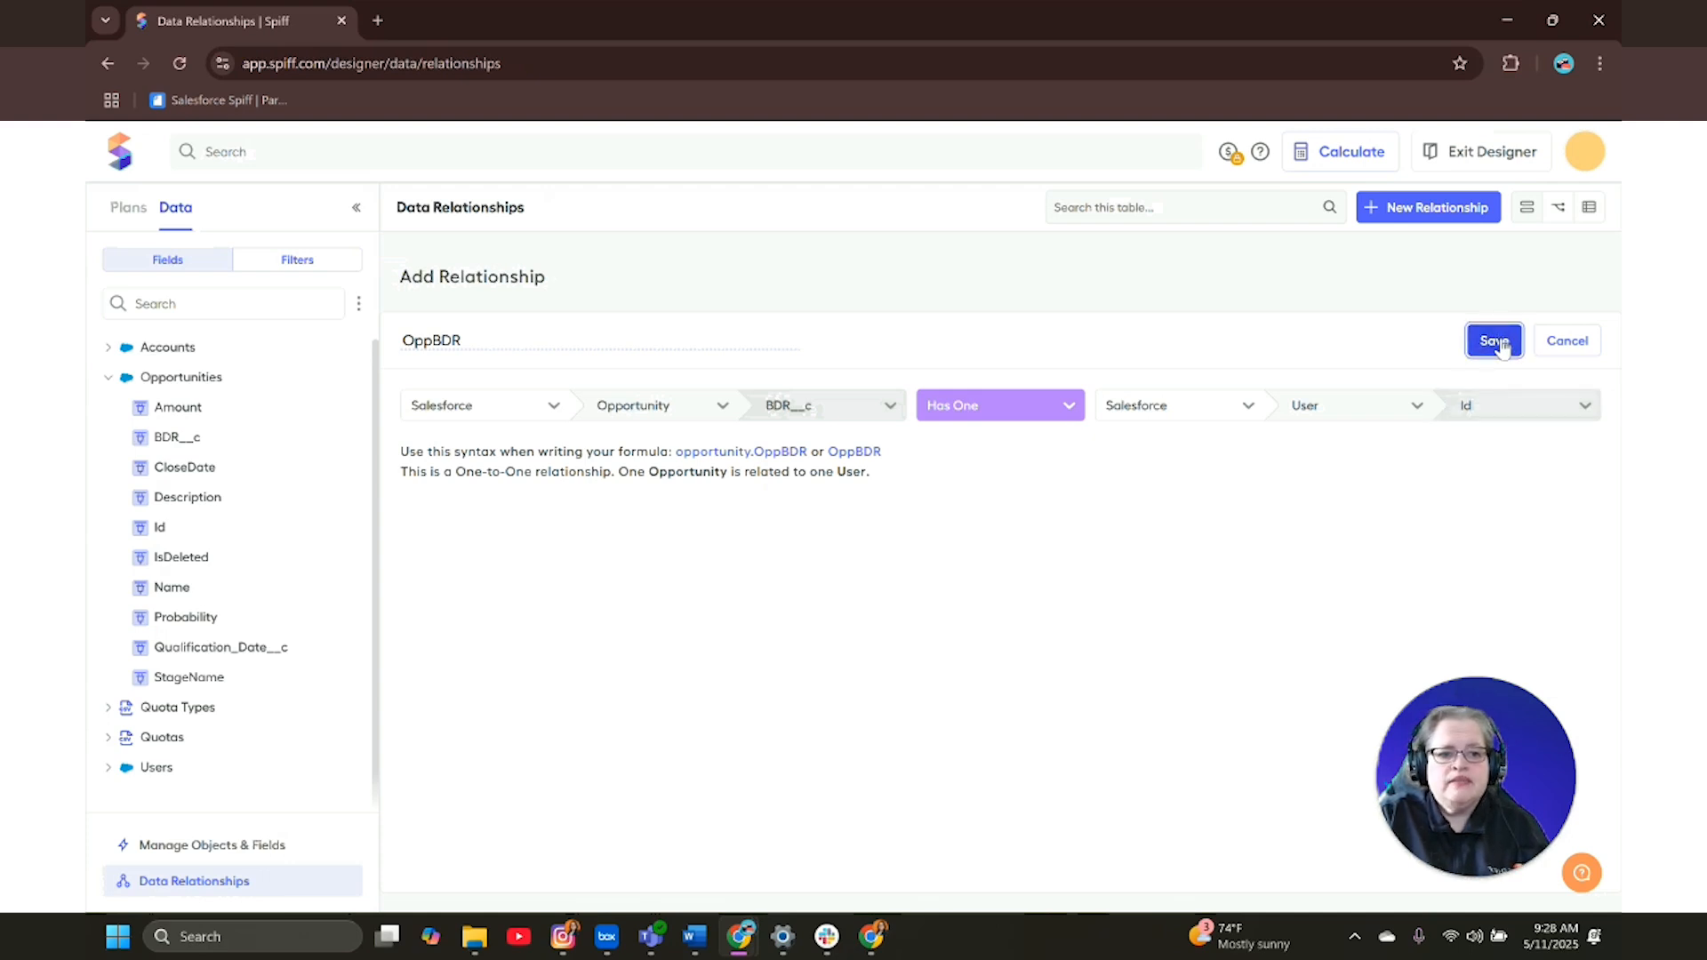
{"action": "left_click", "coordinate": [1503, 349]}
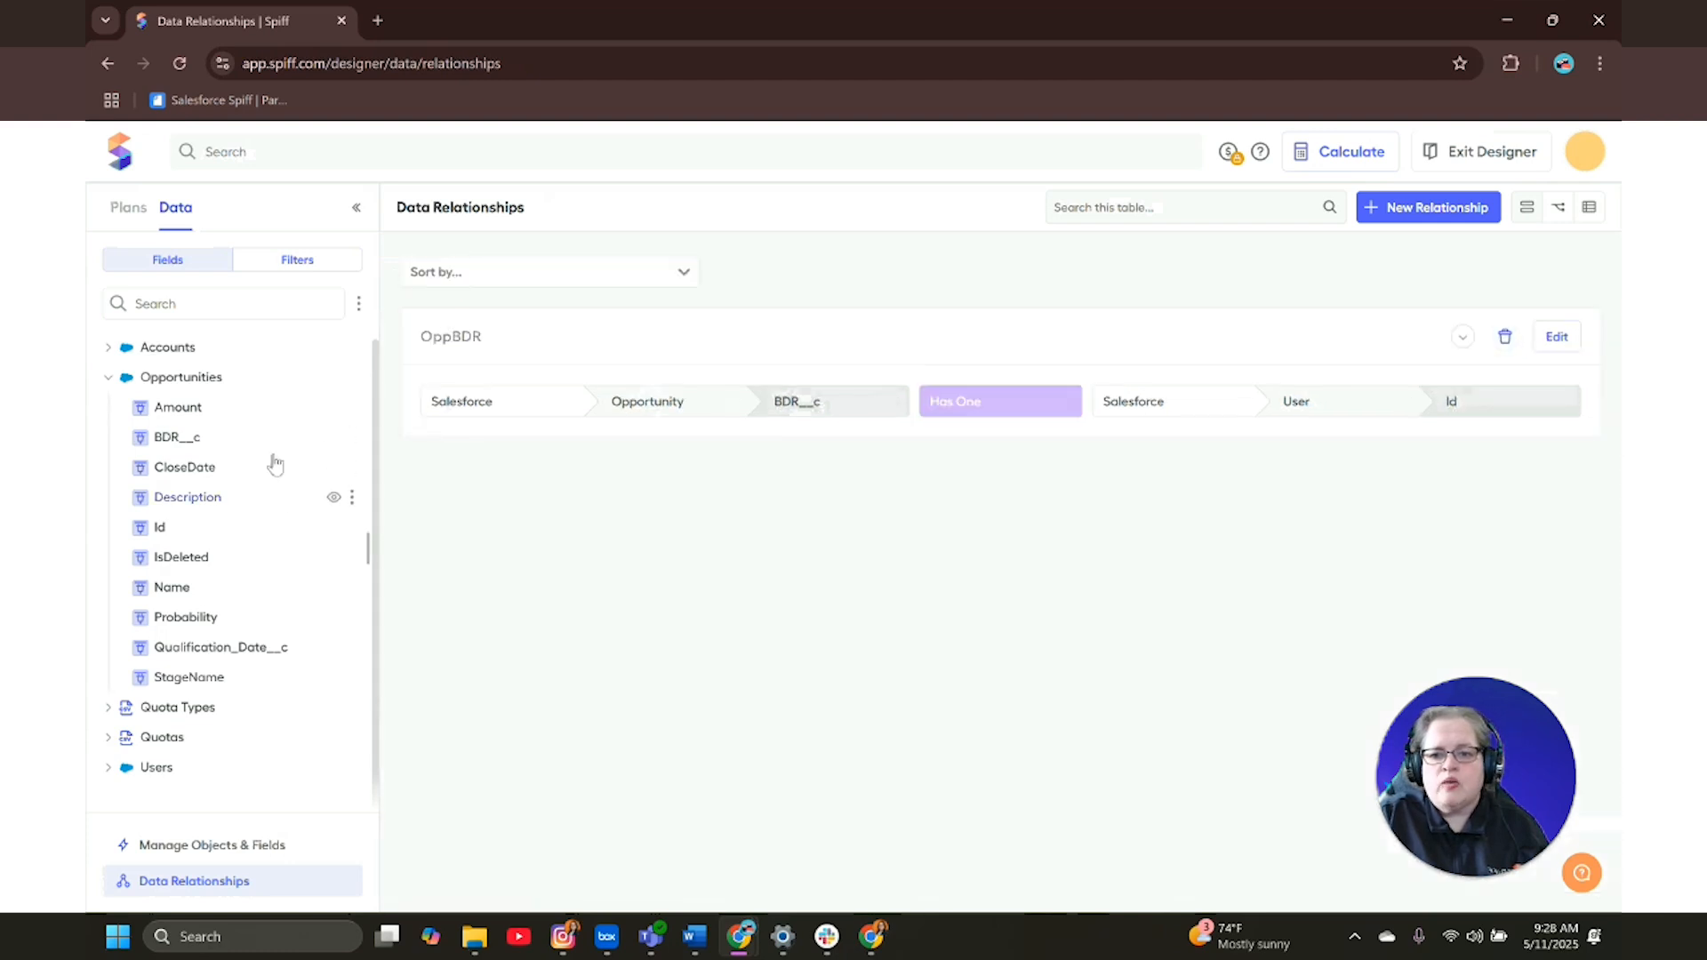
- Add a calculated field named BDR_Name directly after the BDR__c column in the Opportunities data
{"action": "left_click", "coordinate": [185, 66]}
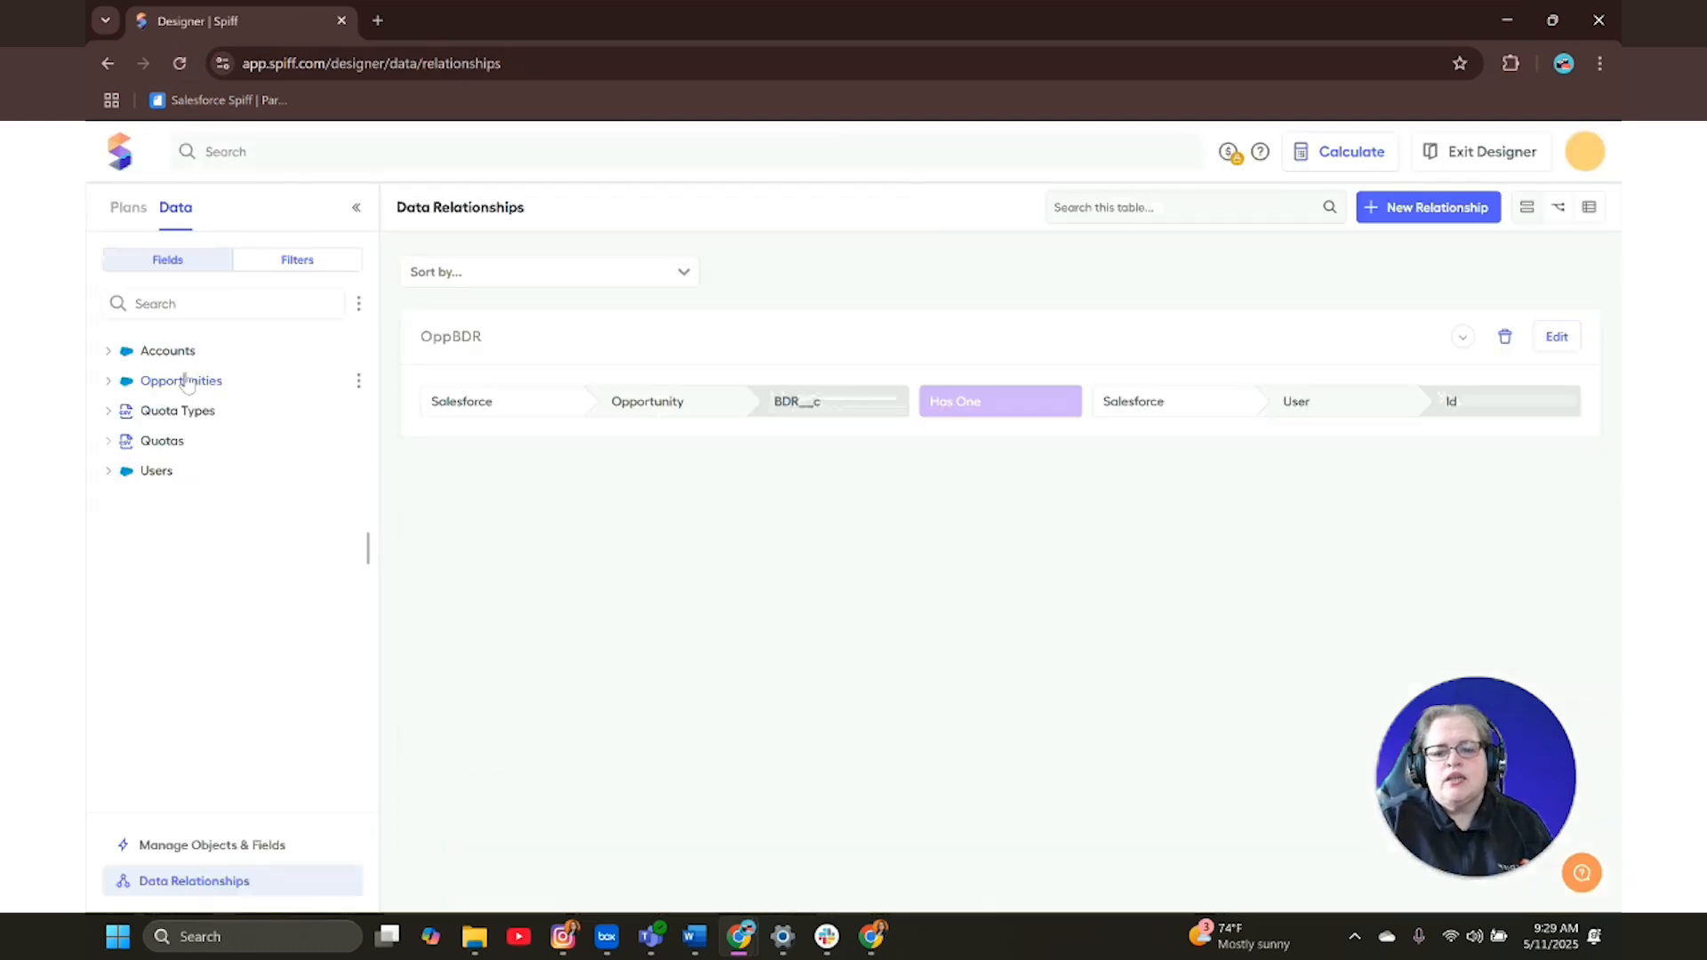
{"action": "left_click", "coordinate": [189, 382]}
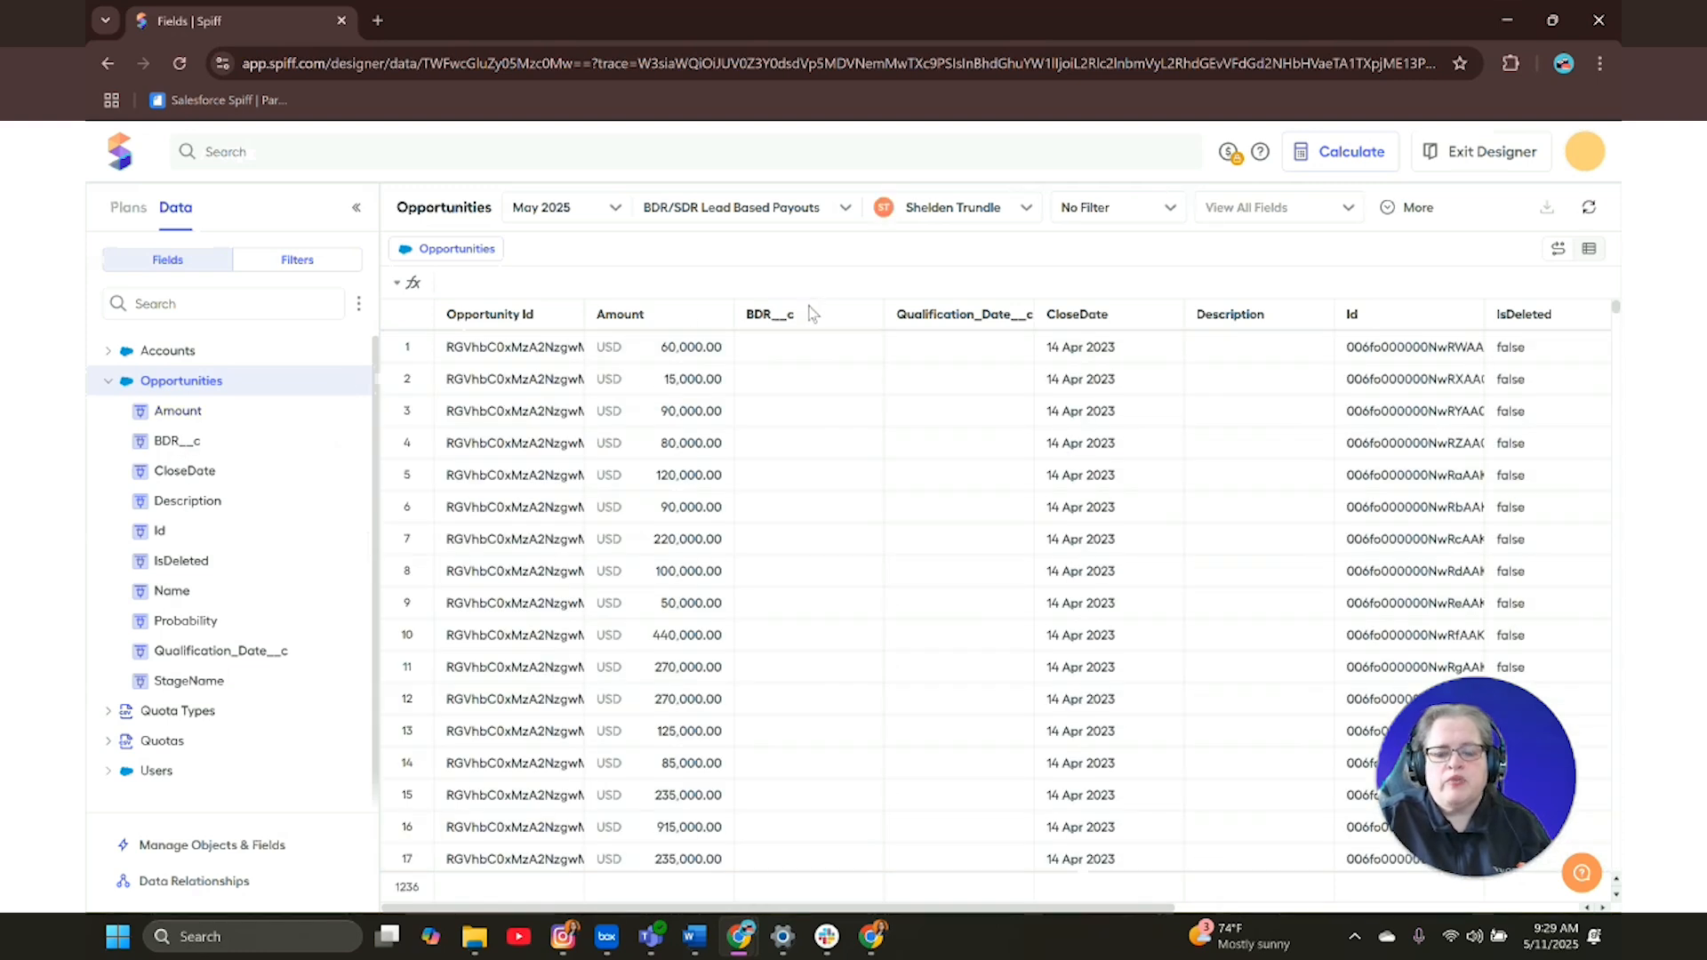
{"action": "left_click", "coordinate": [810, 313]}
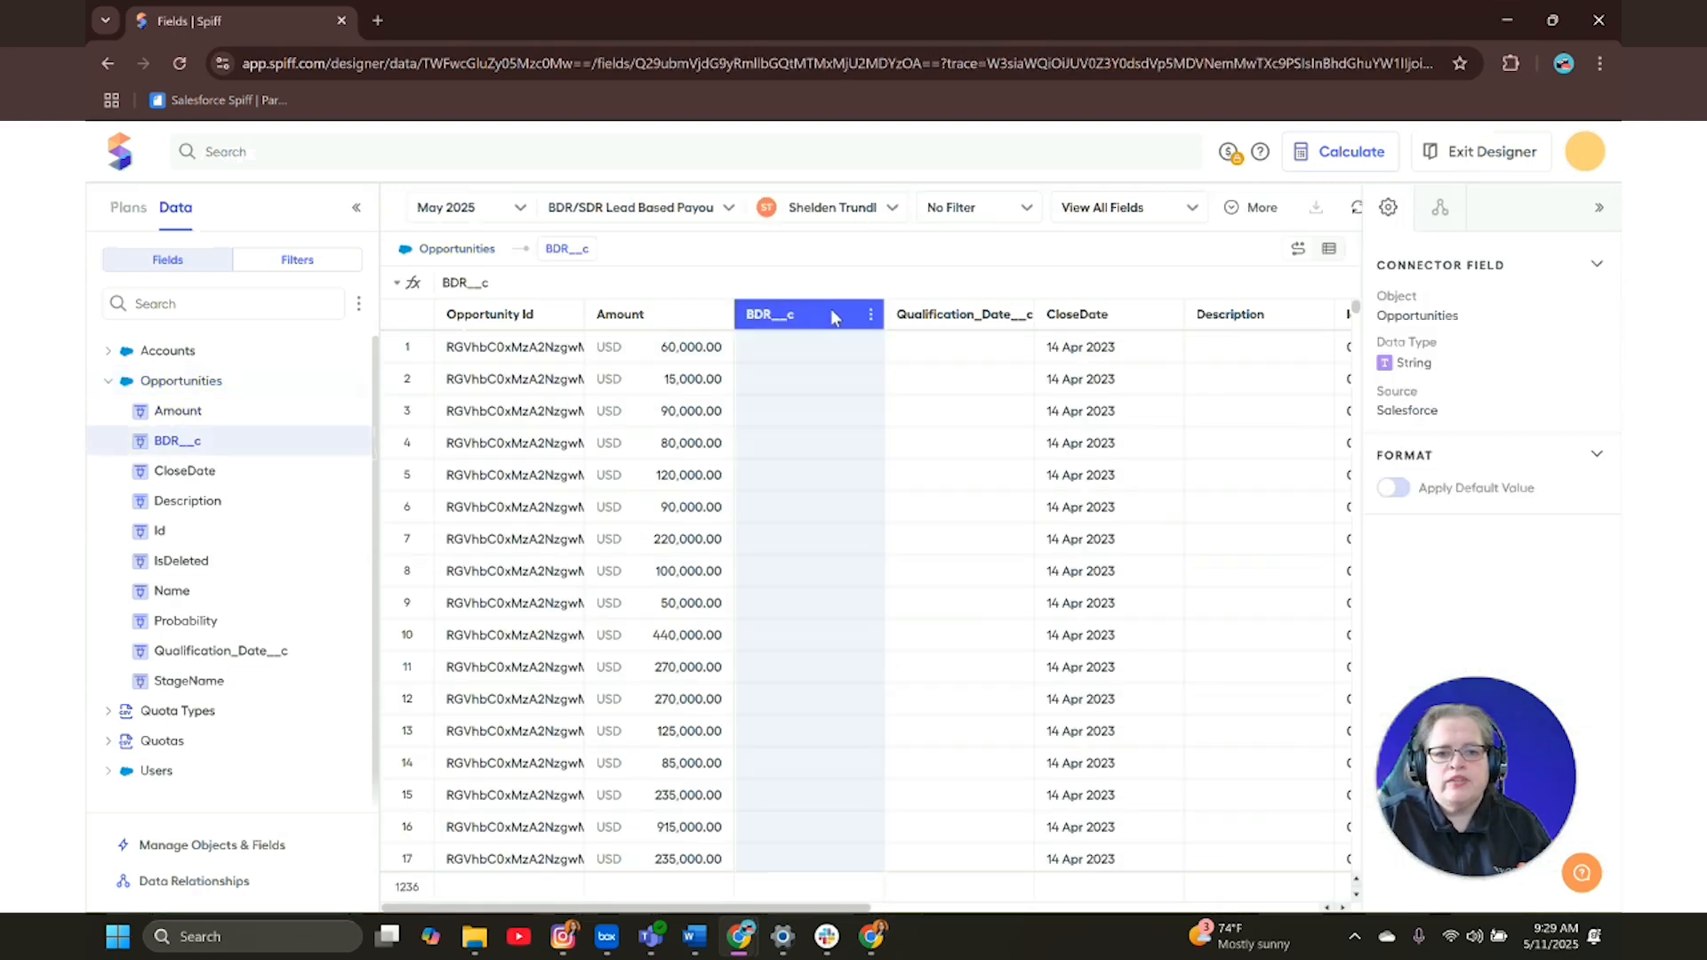
{"action": "right_click", "coordinate": [830, 308]}
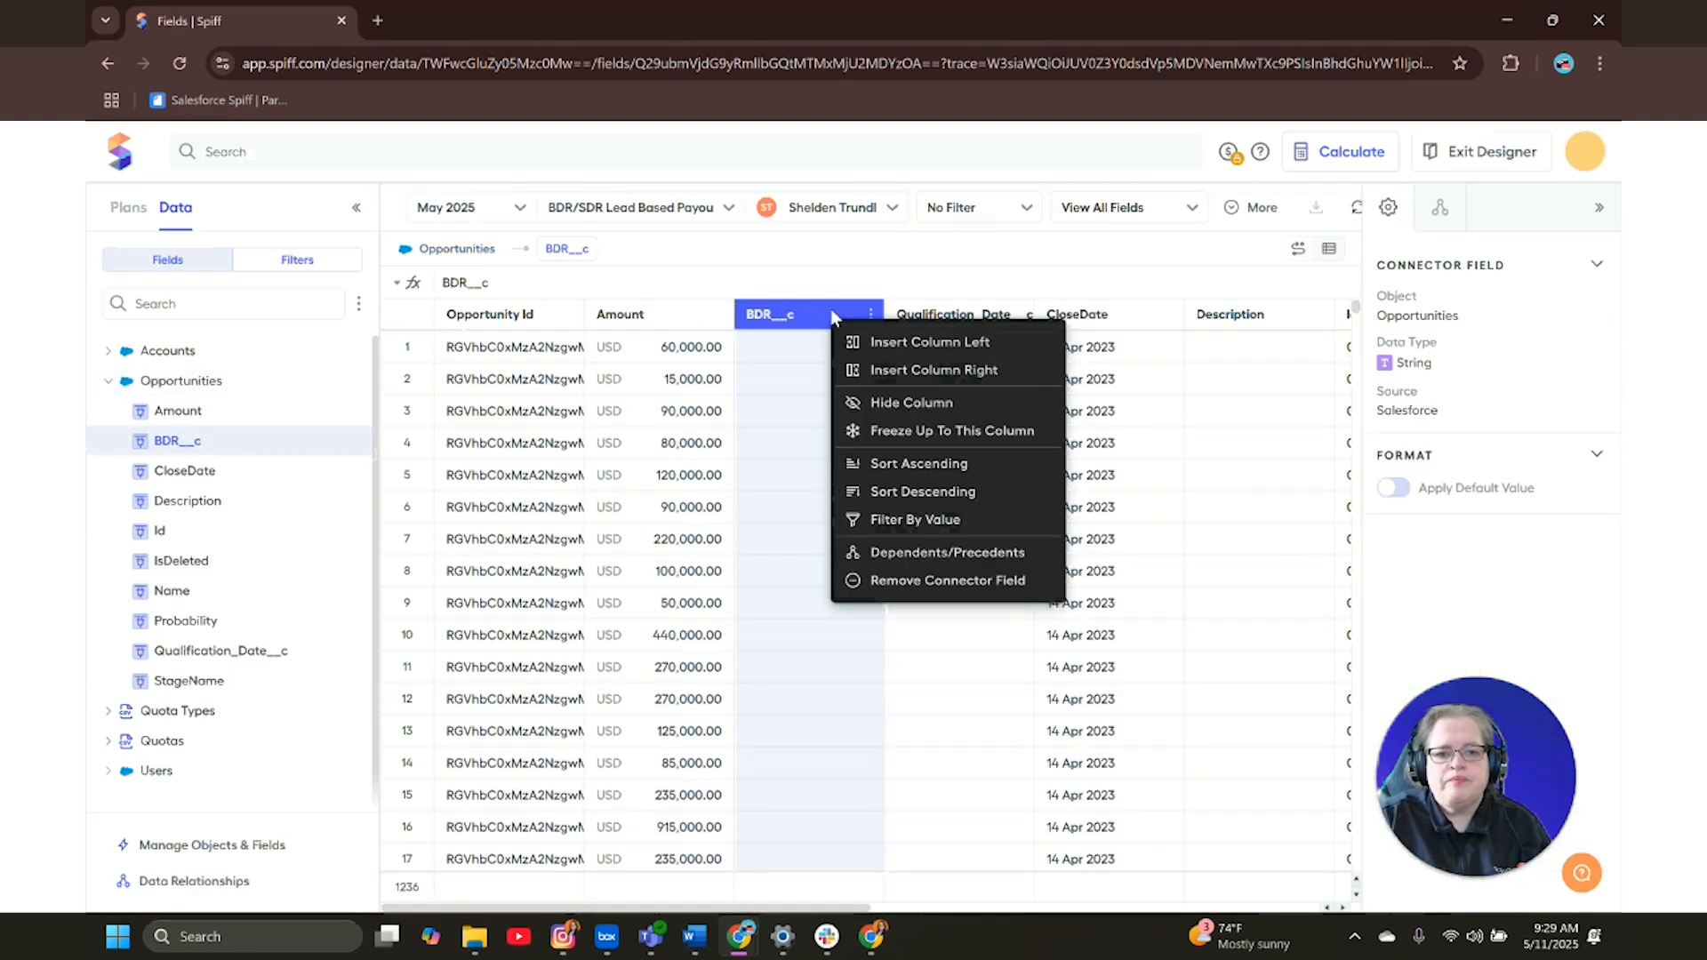
{"action": "left_click", "coordinate": [907, 372]}
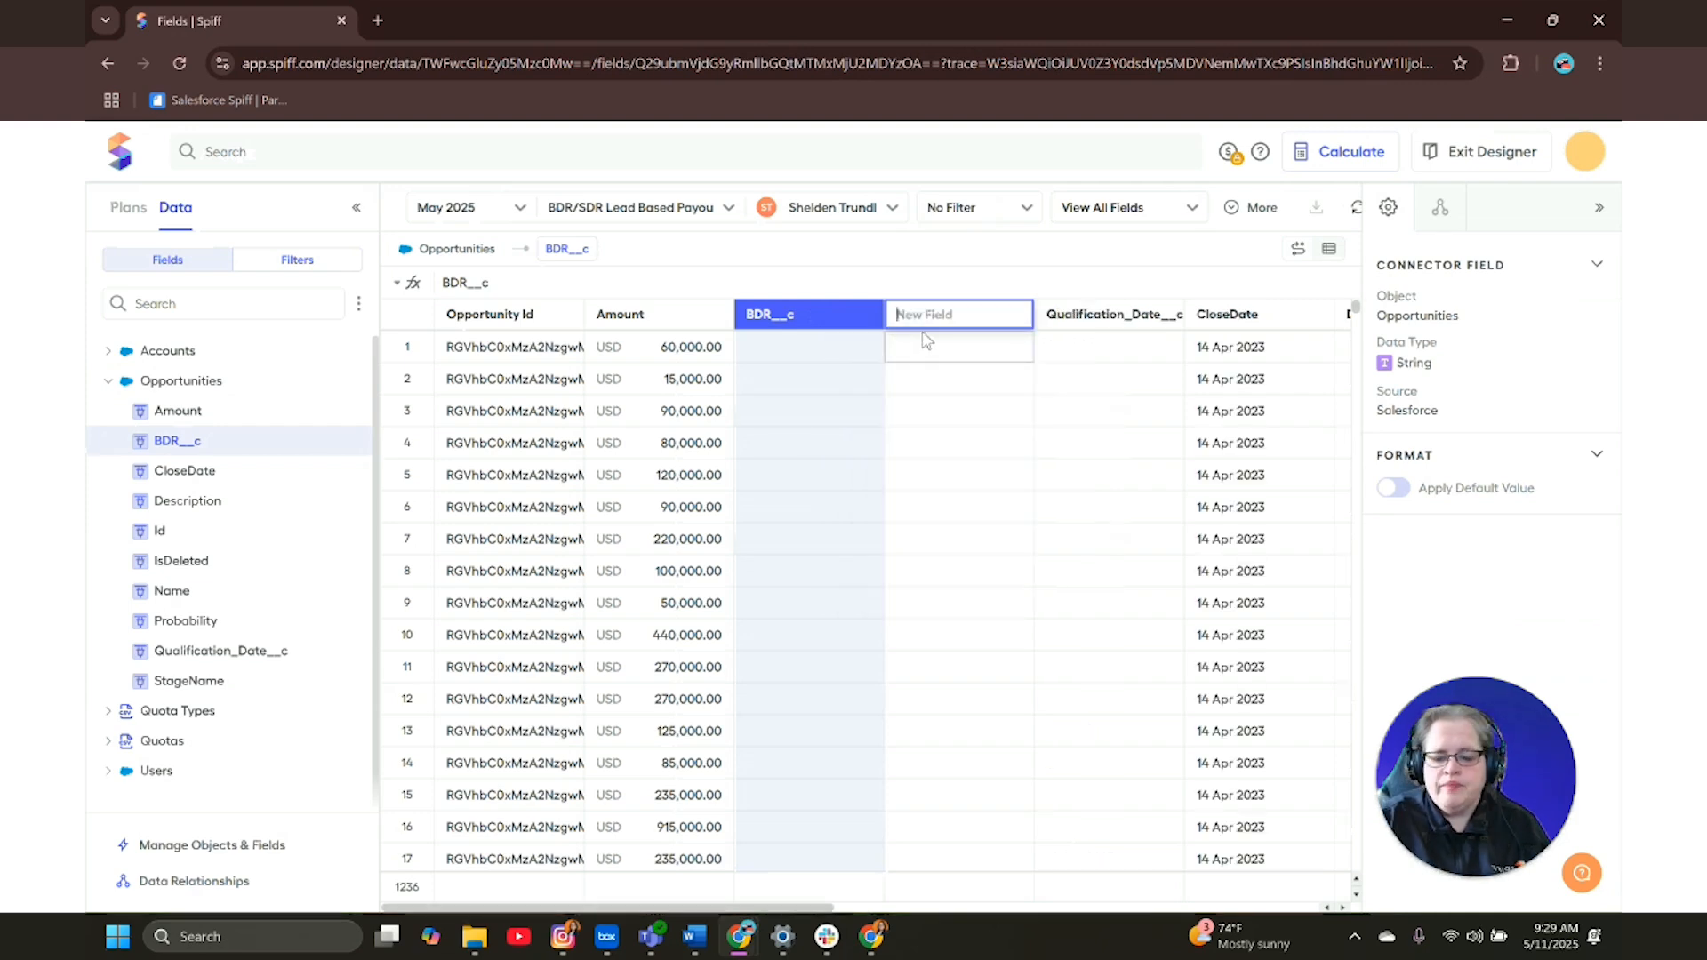
{"action": "type", "text": "BDR_N"}
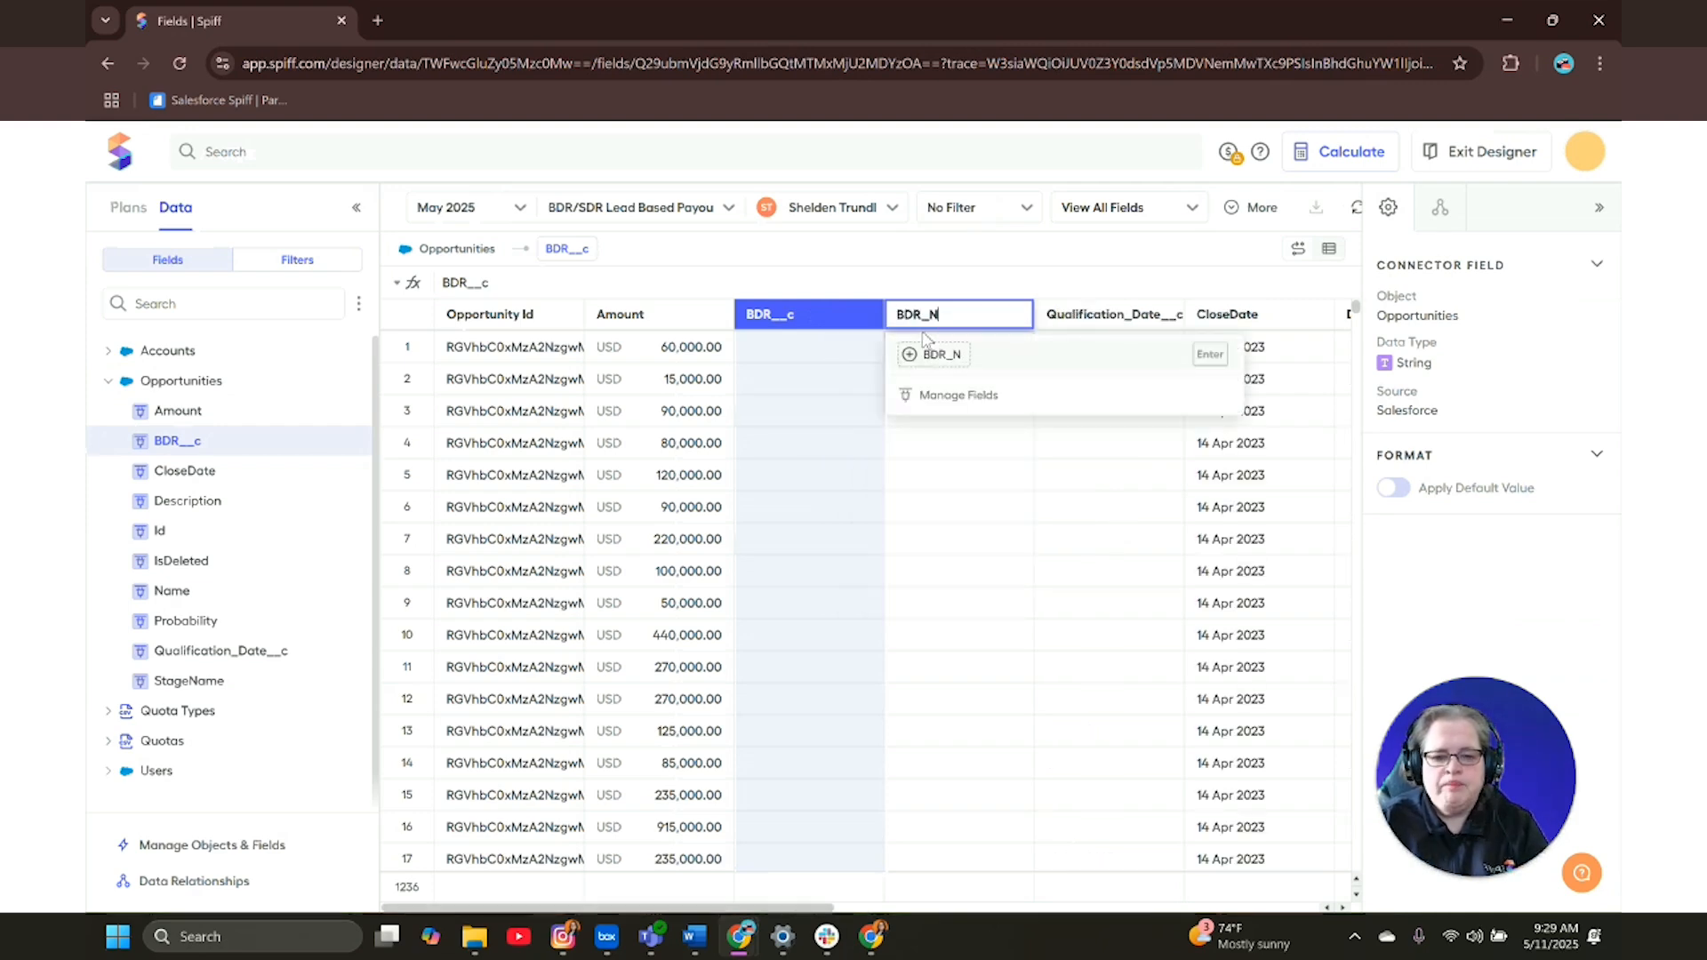
{"action": "type", "text": "ame"}
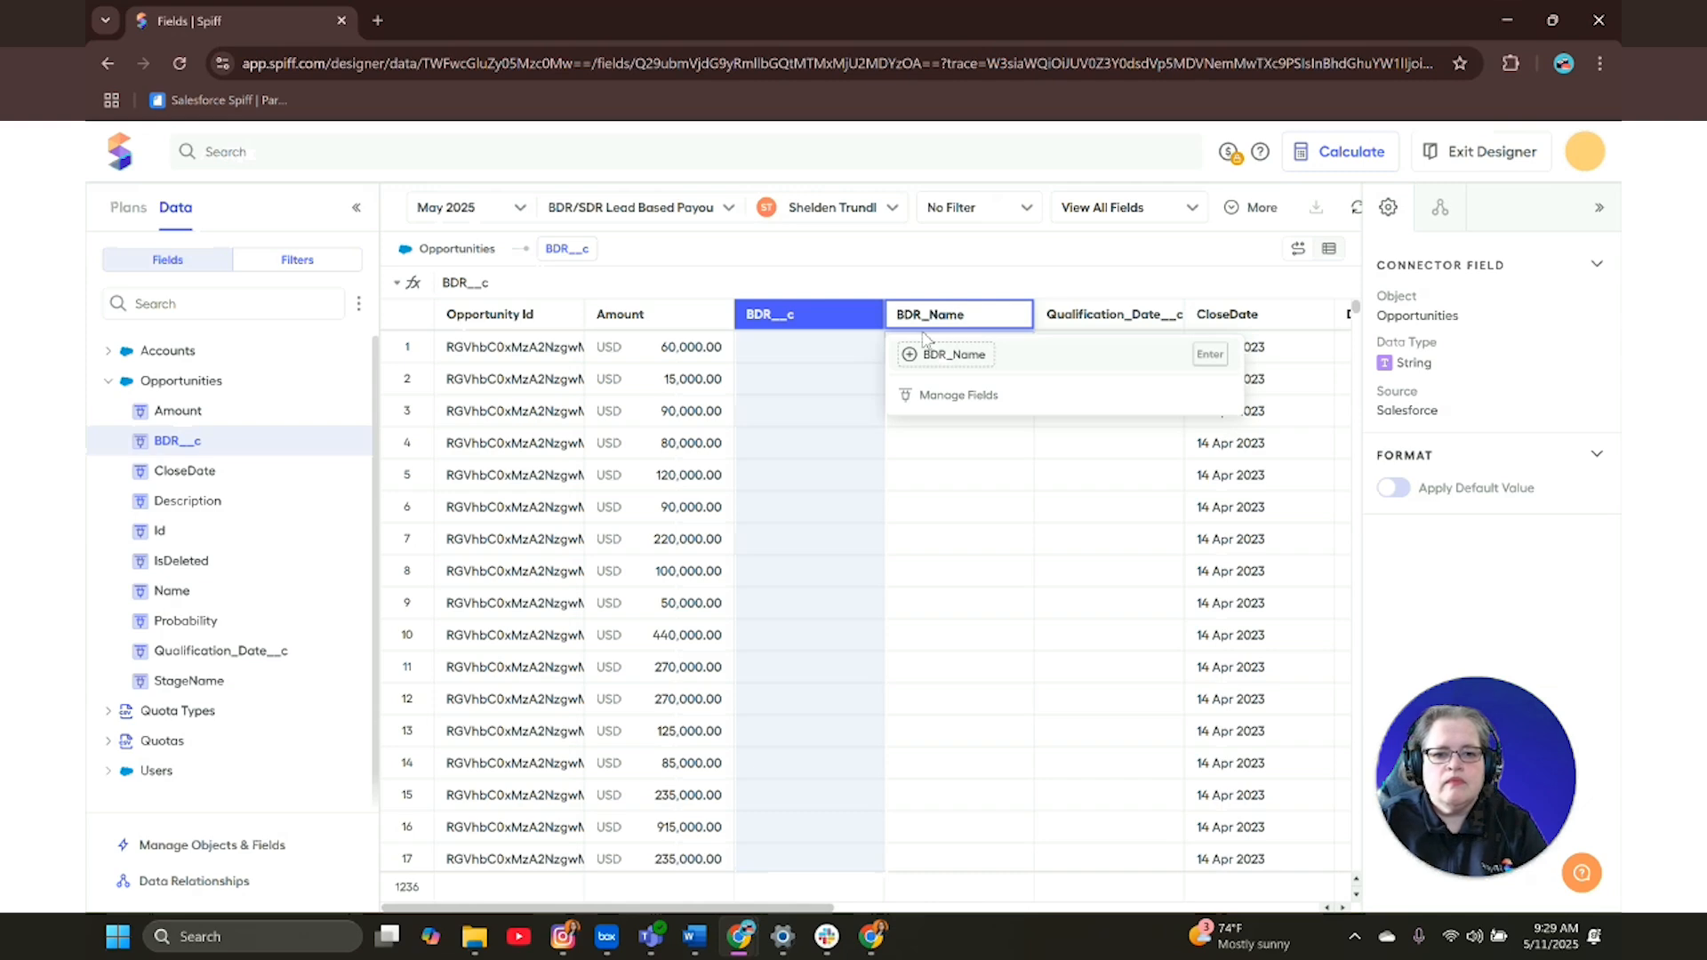
{"action": "key", "text": "Return"}
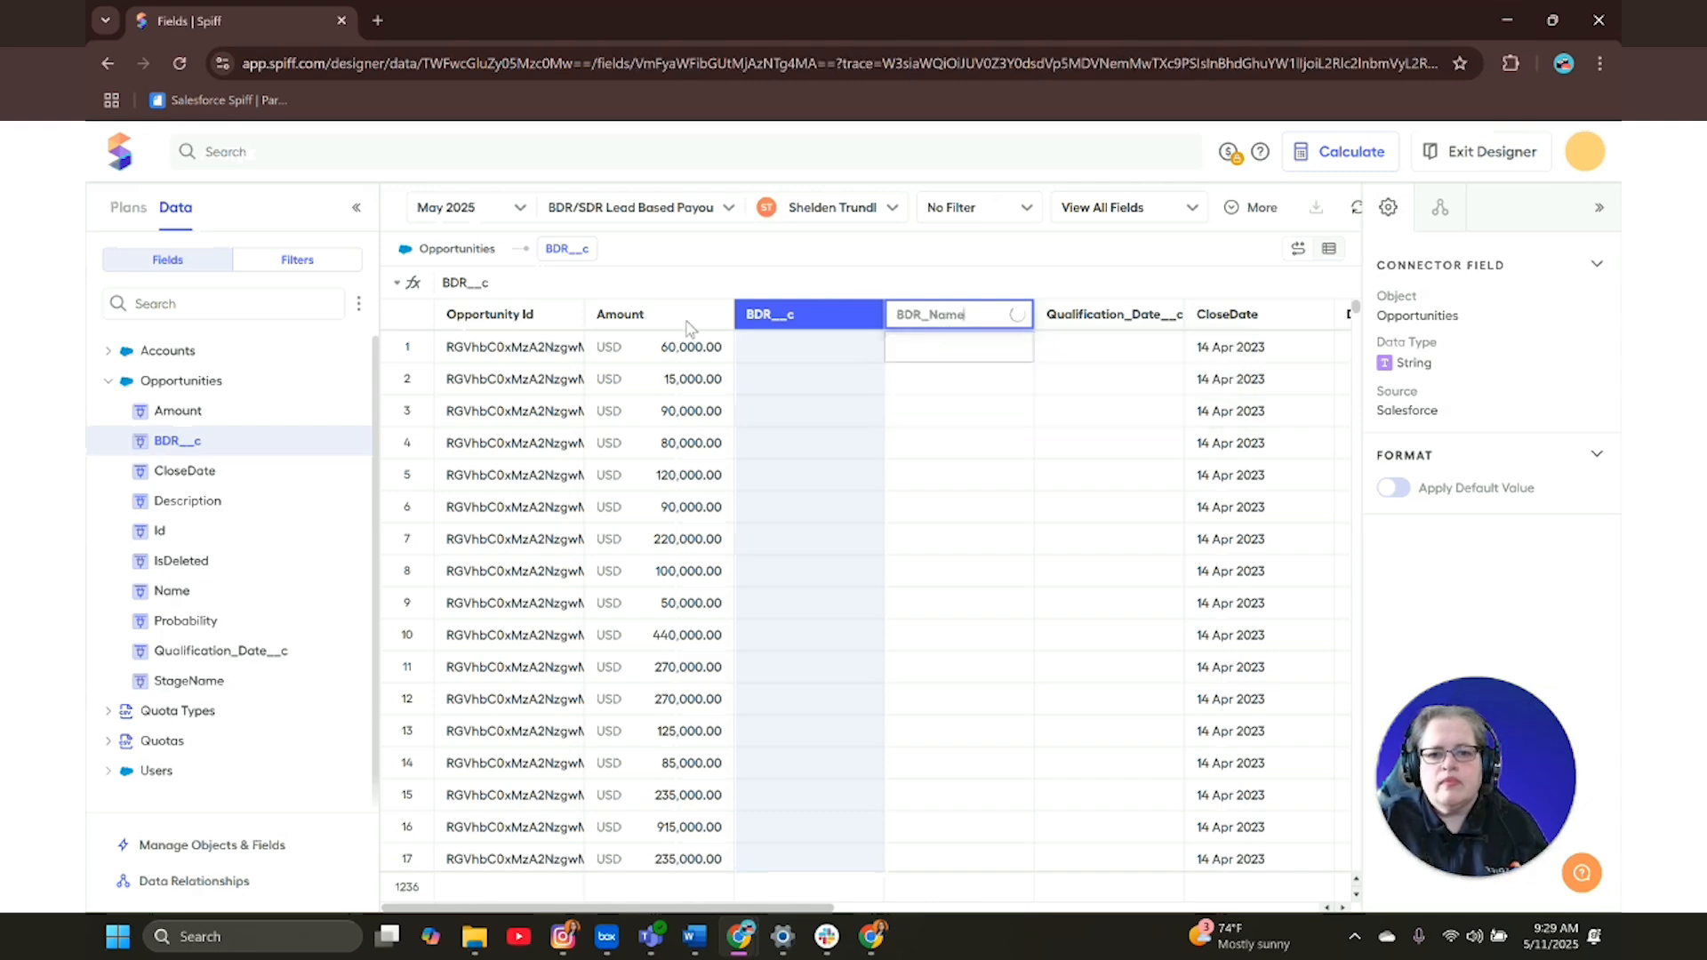
- Define the BDR_Name field with the formula =OppBDR.Name and save it
{"action": "scroll", "coordinate": [869, 520], "scroll_direction": "down", "scroll_amount": 10}
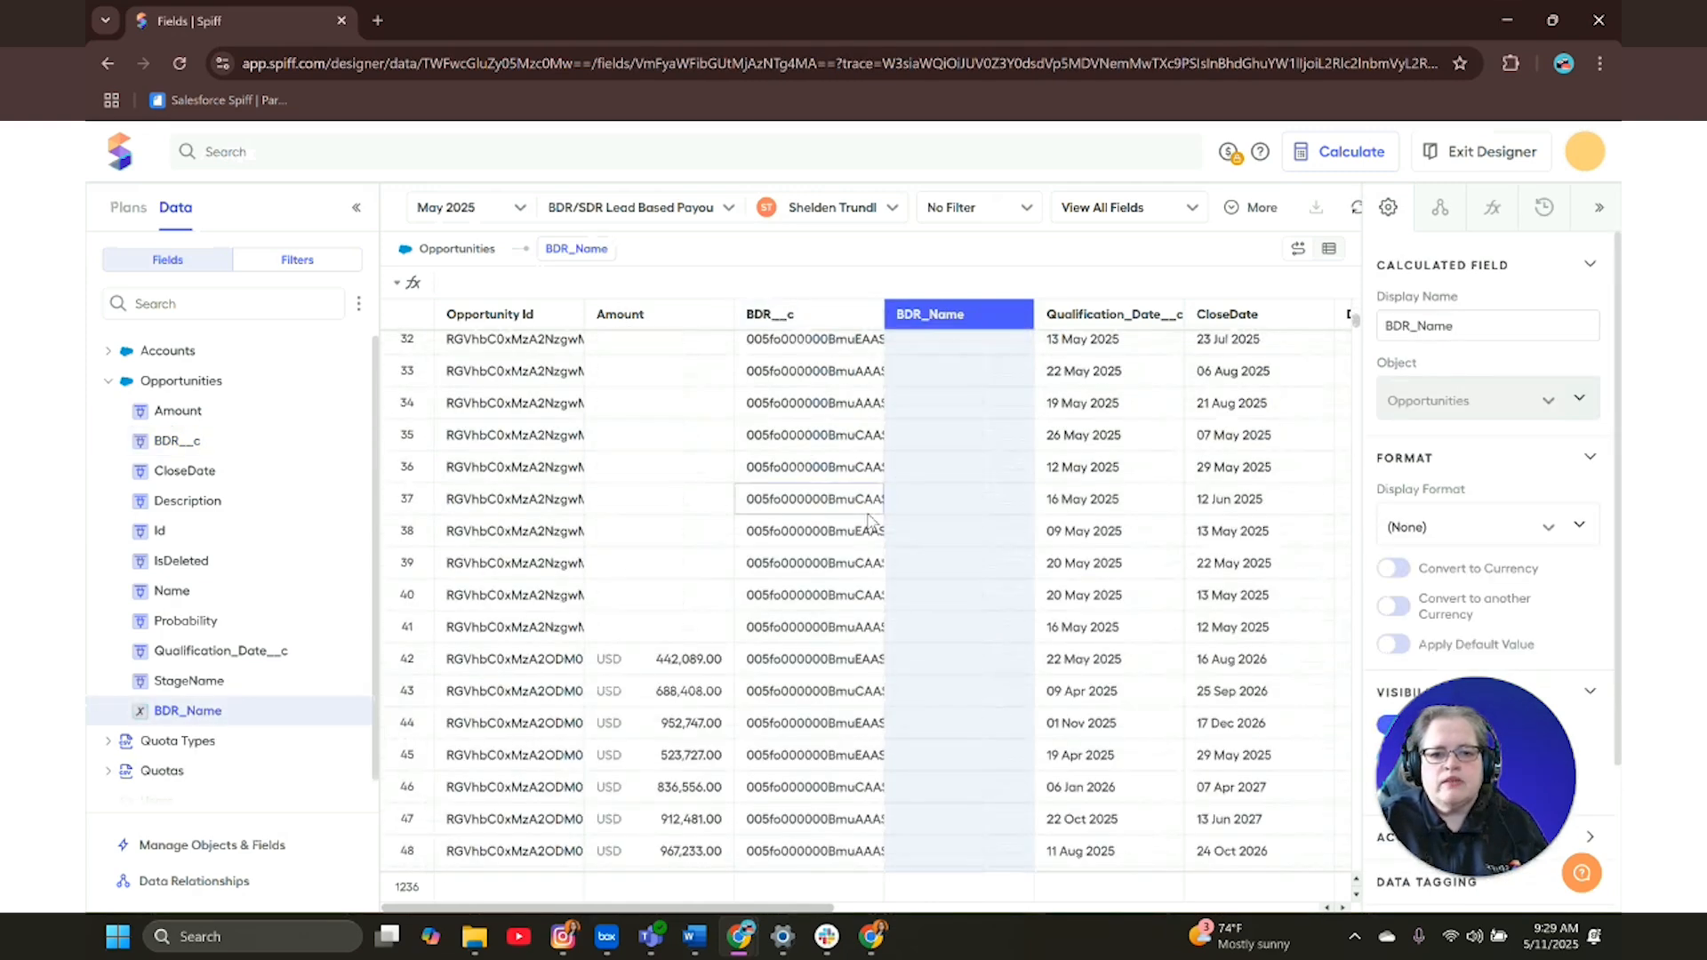
{"action": "left_click", "coordinate": [475, 284]}
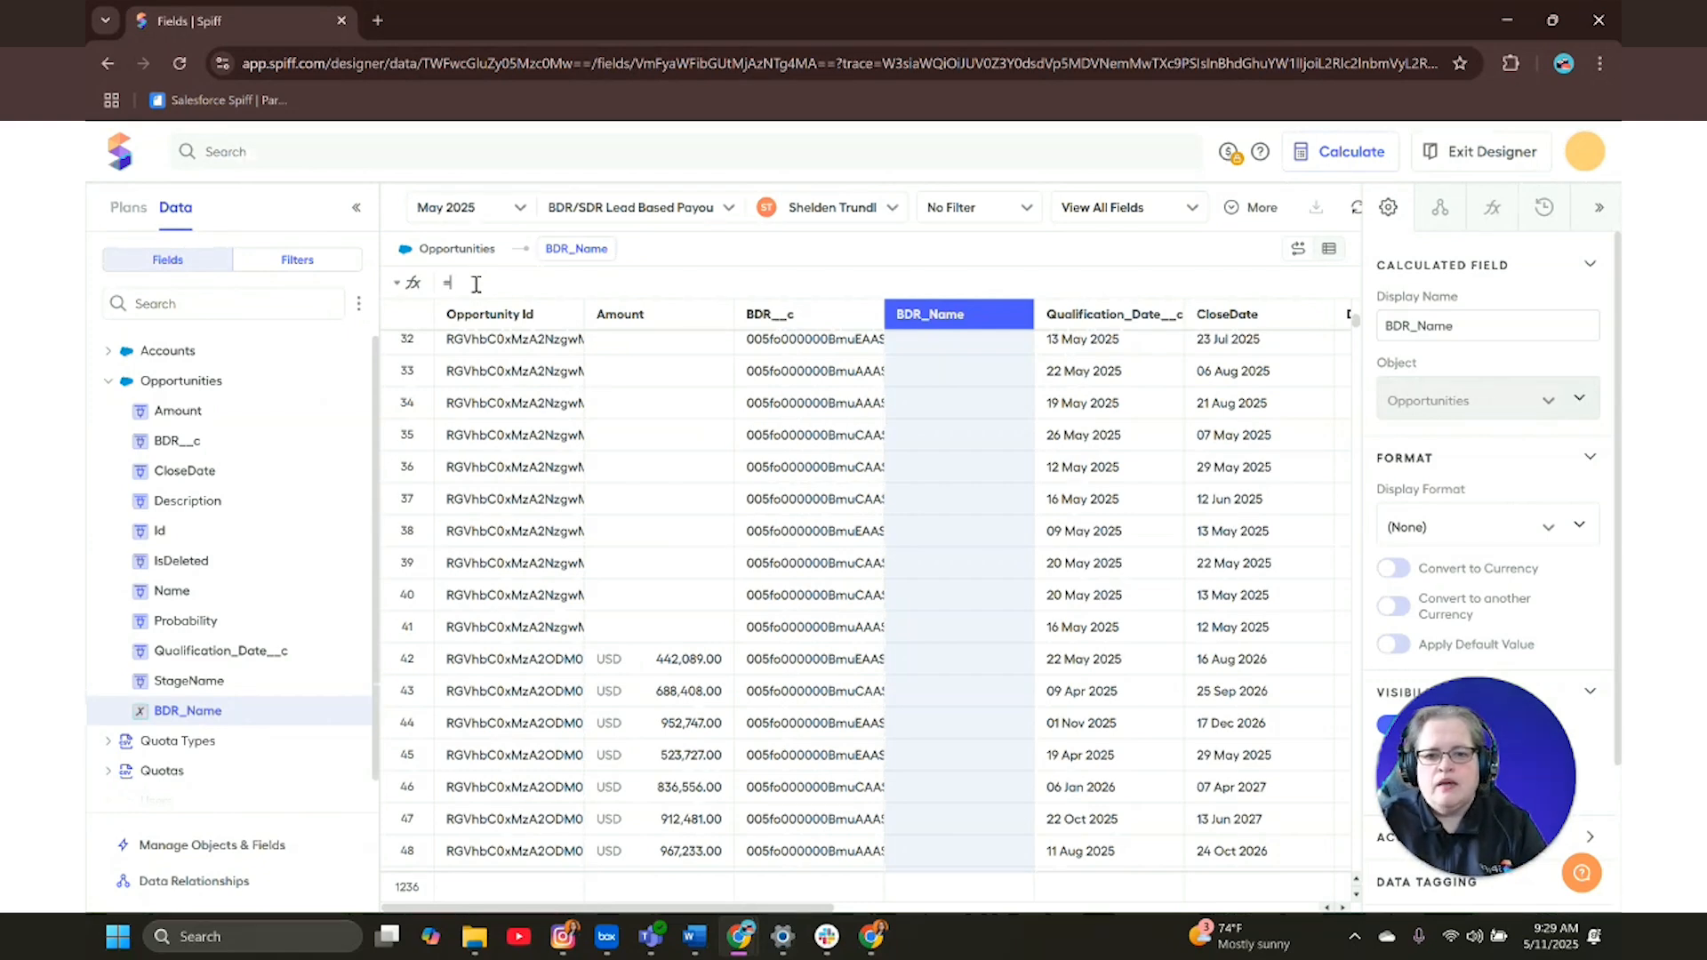
{"action": "type", "text": "=Opp"}
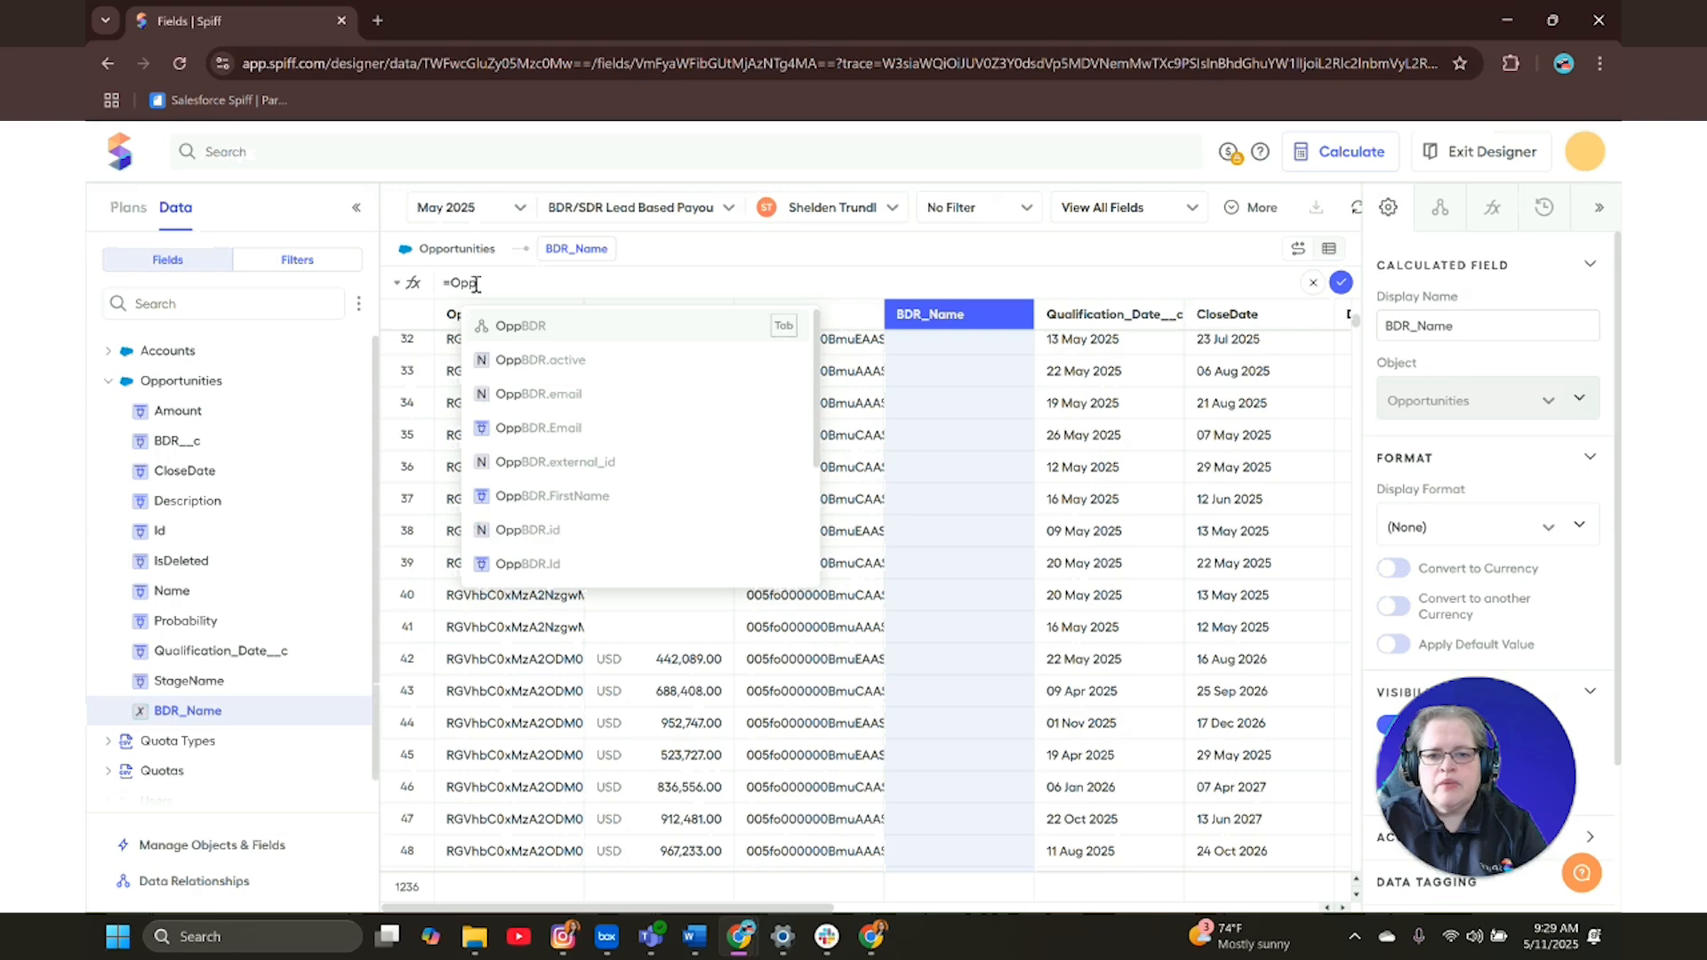
{"action": "type", "text": "BDR"}
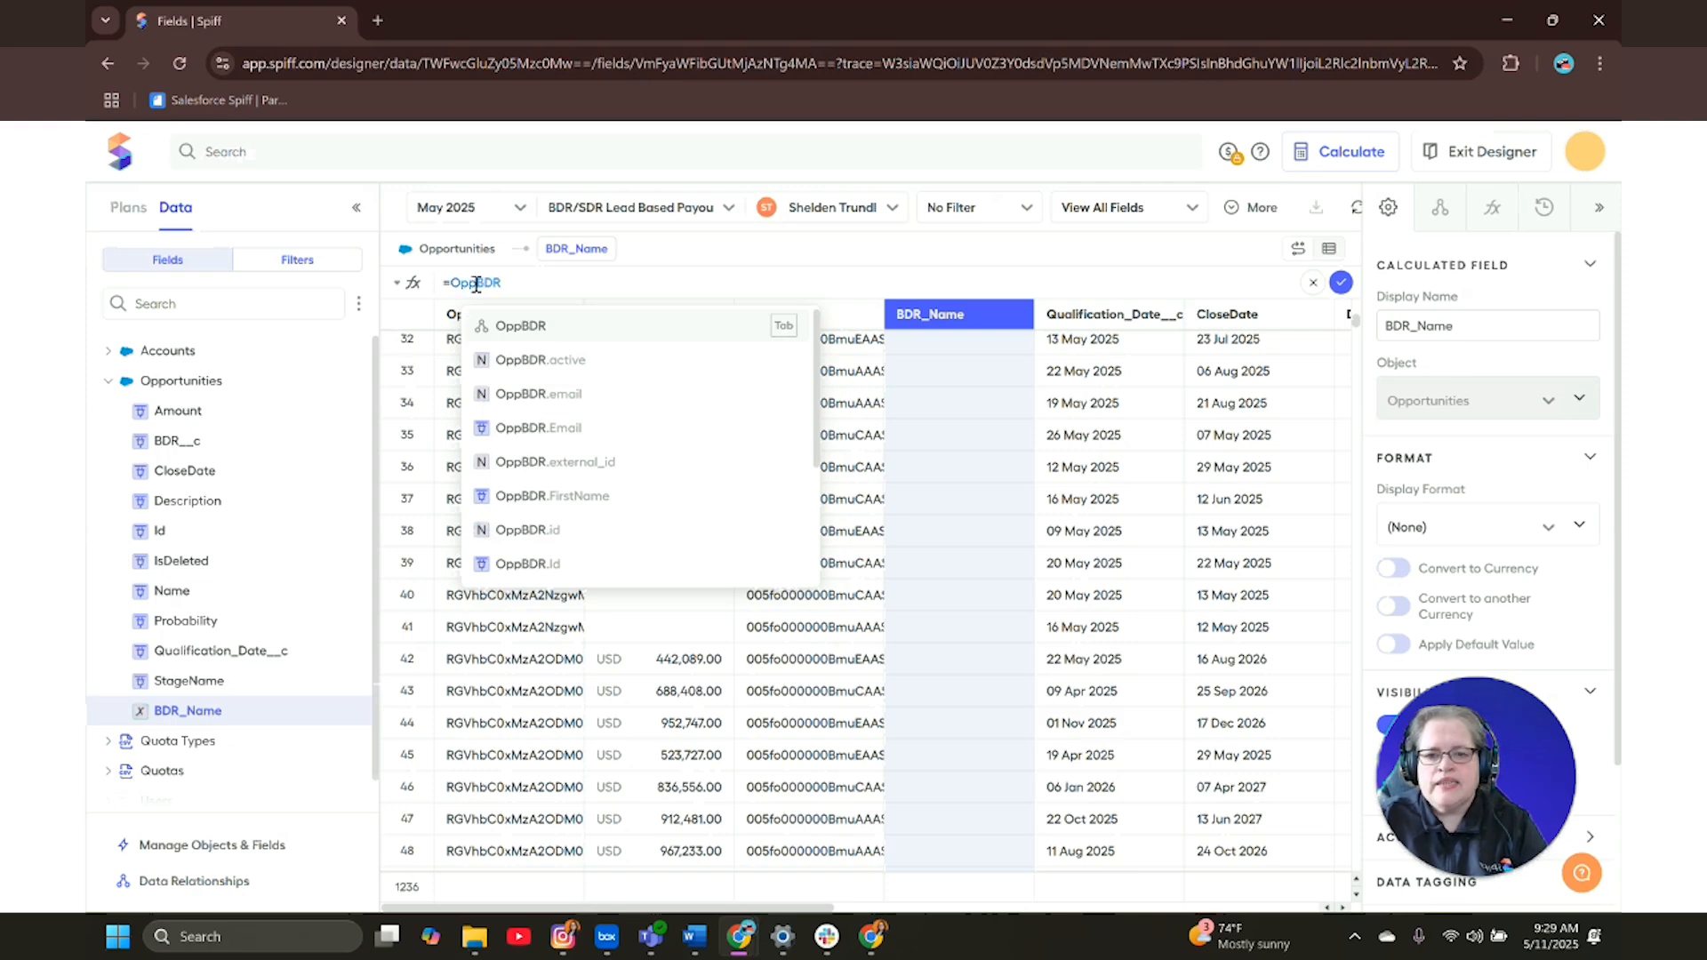
{"action": "type", "text": ".N"}
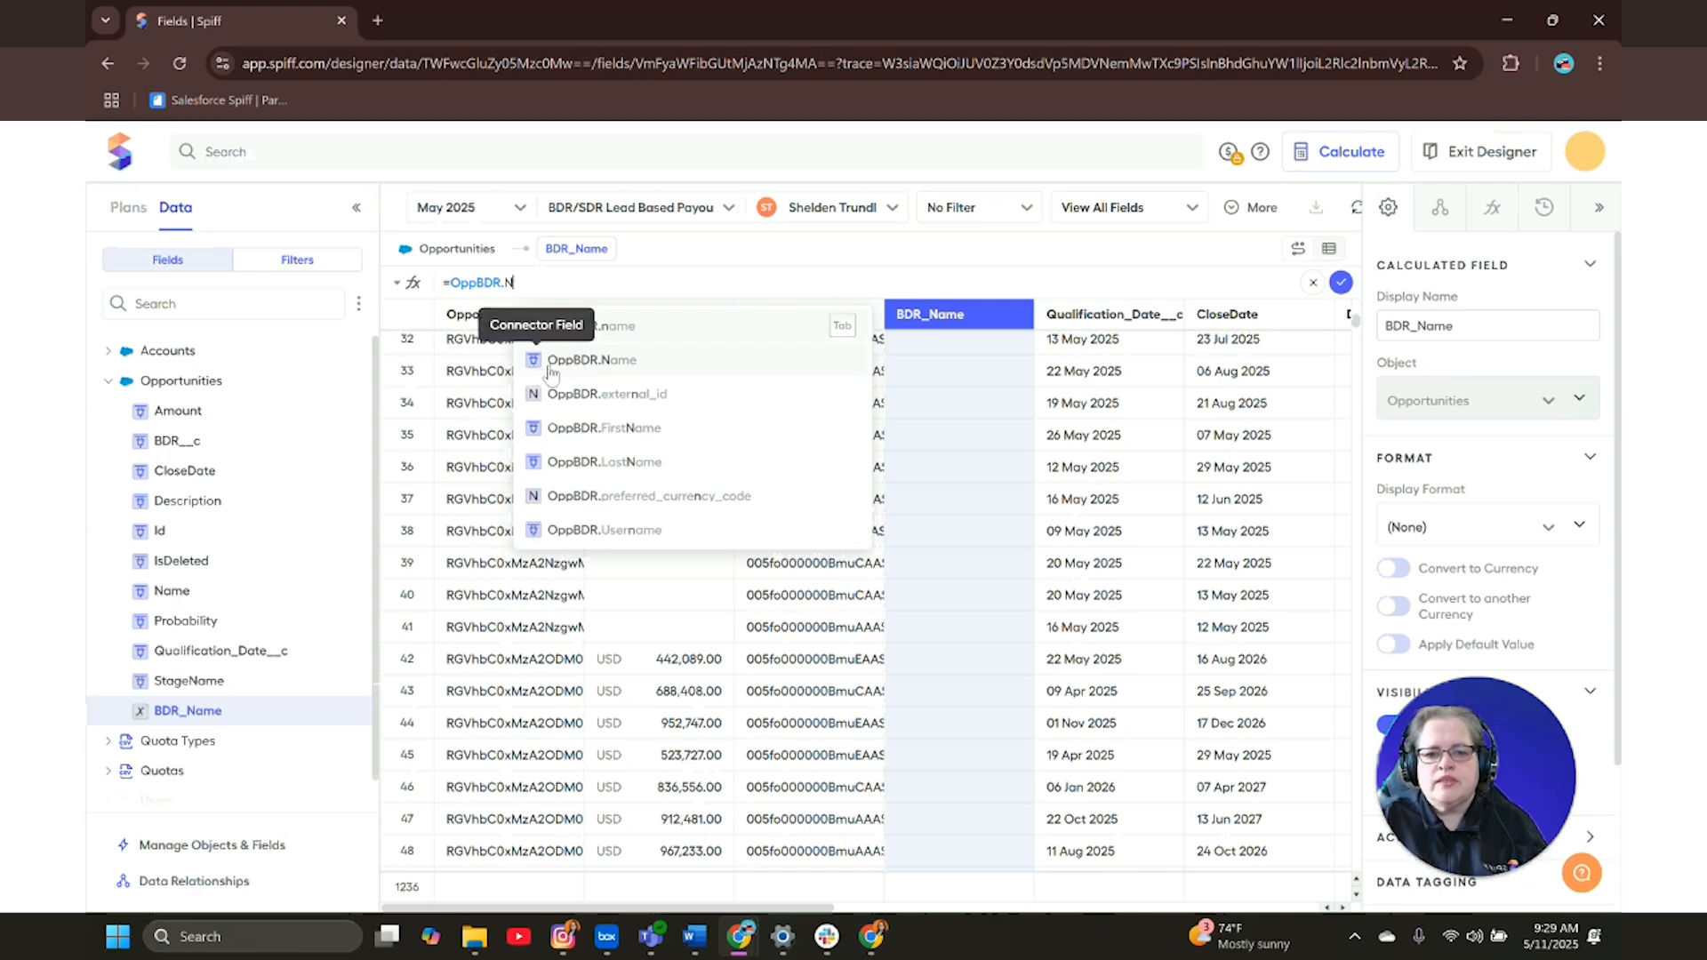
{"action": "type", "text": "ame"}
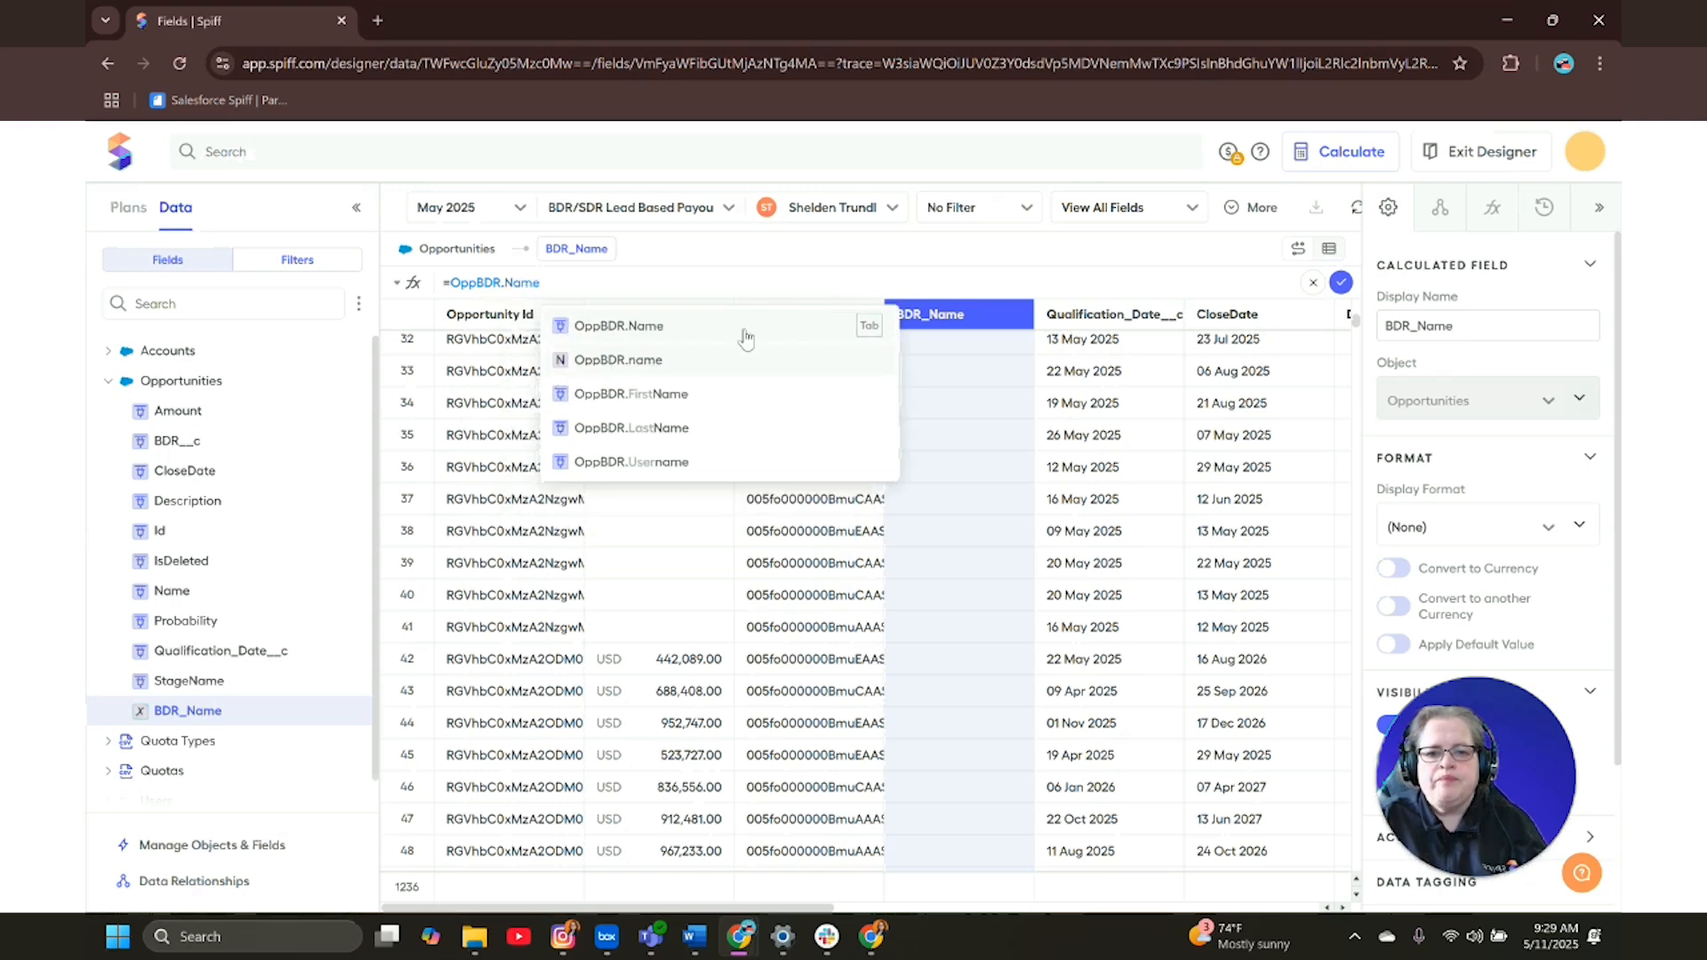
{"action": "left_click", "coordinate": [1342, 283]}
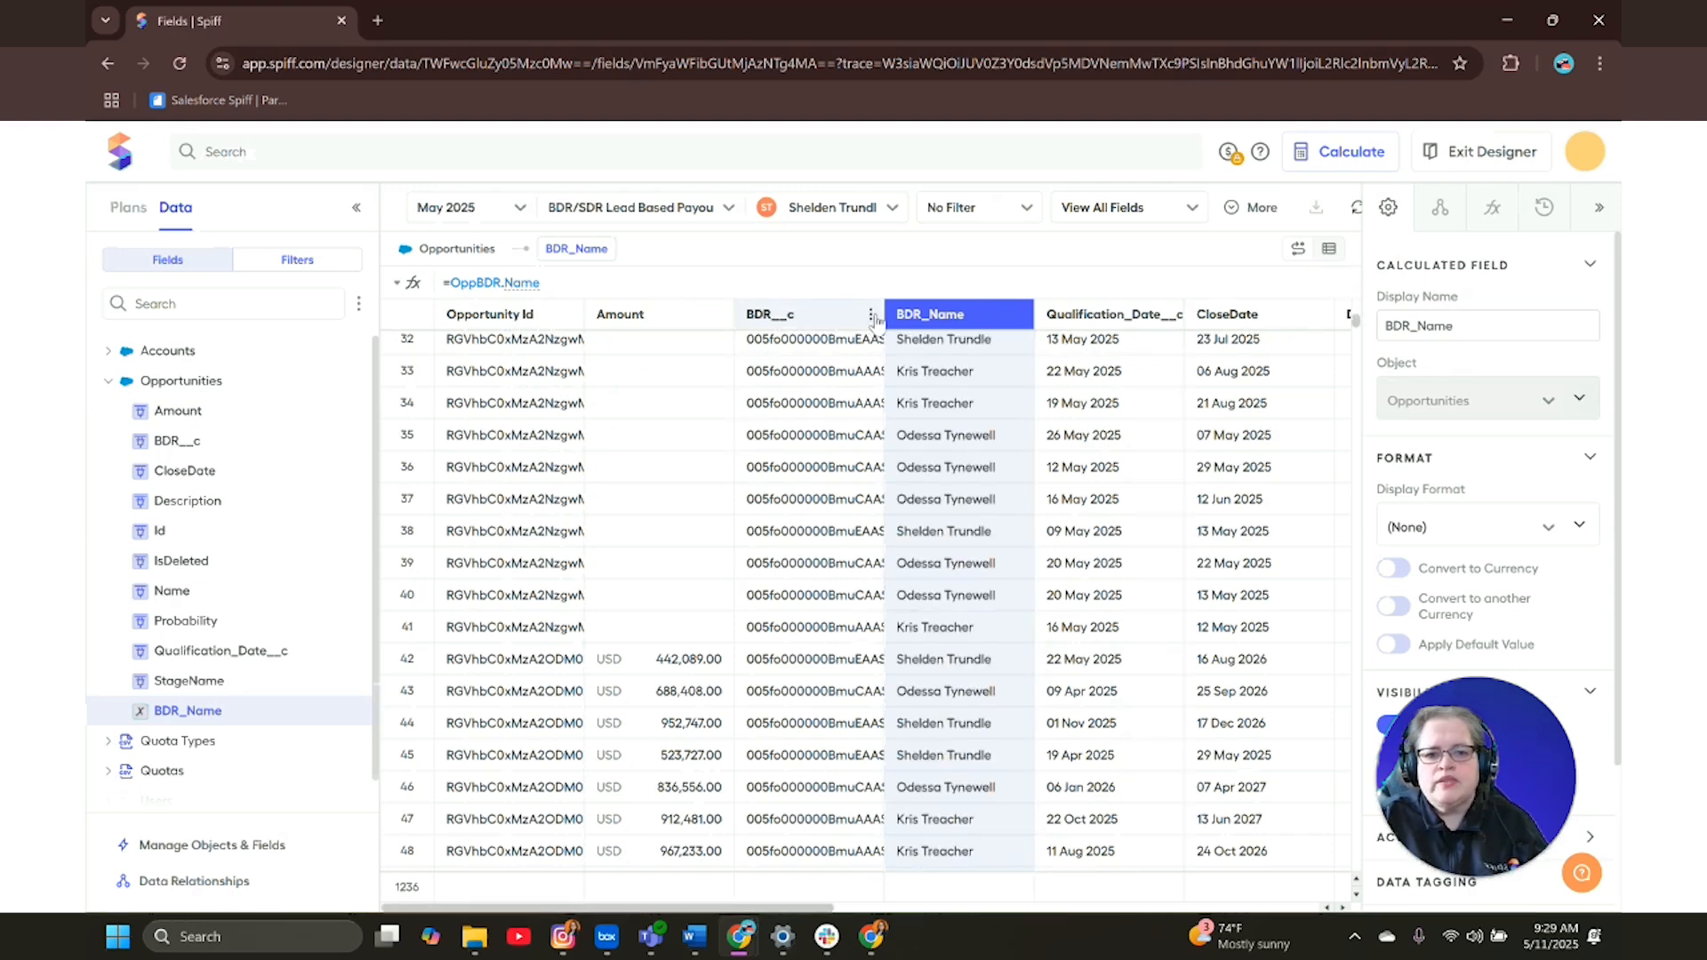
- Hide the BDR__c column in the Opportunities data
{"action": "left_click", "coordinate": [872, 316]}
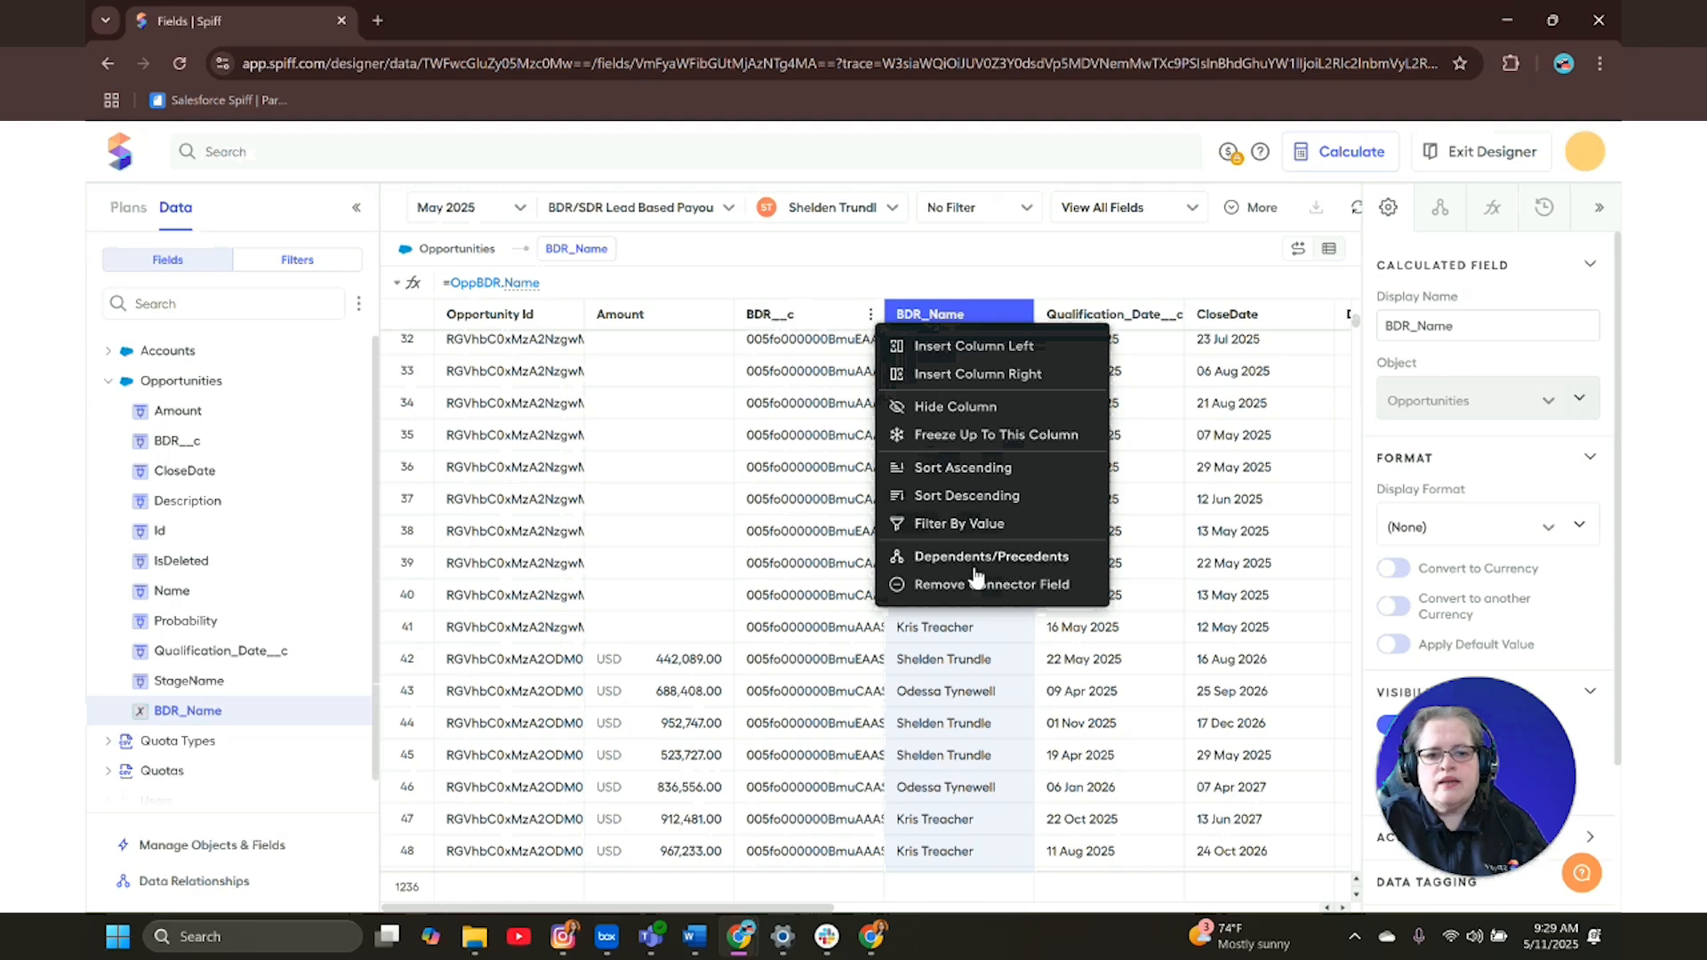
{"action": "left_click", "coordinate": [949, 406]}
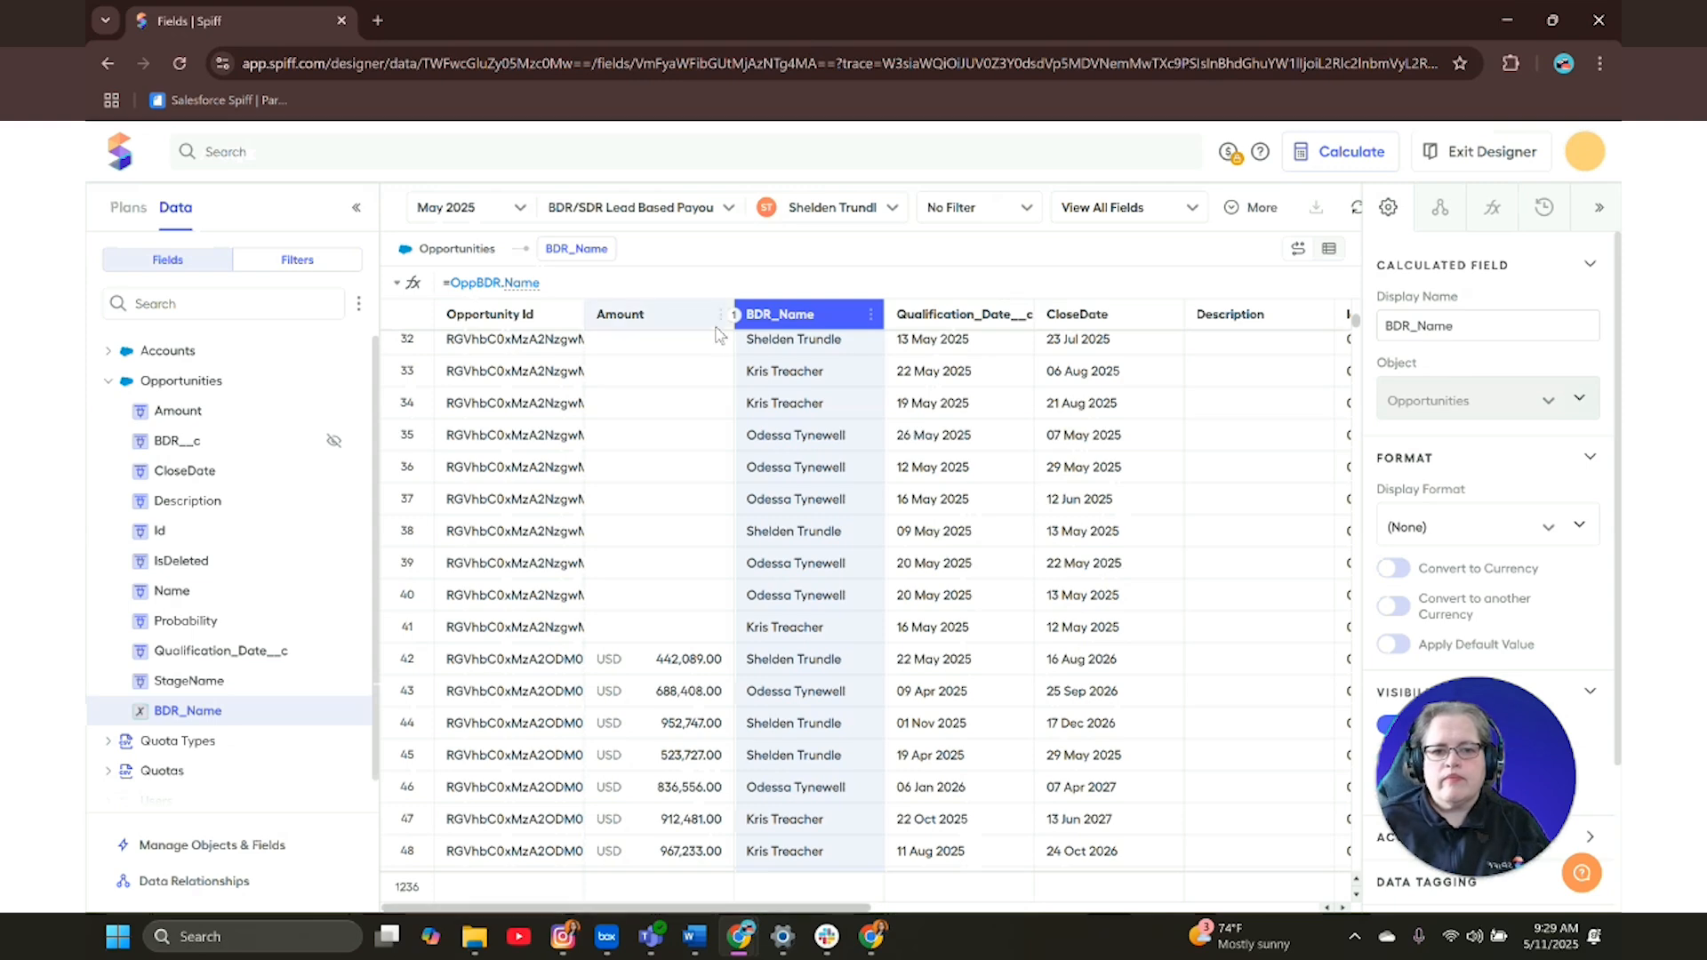
{"action": "left_click", "coordinate": [758, 347]}
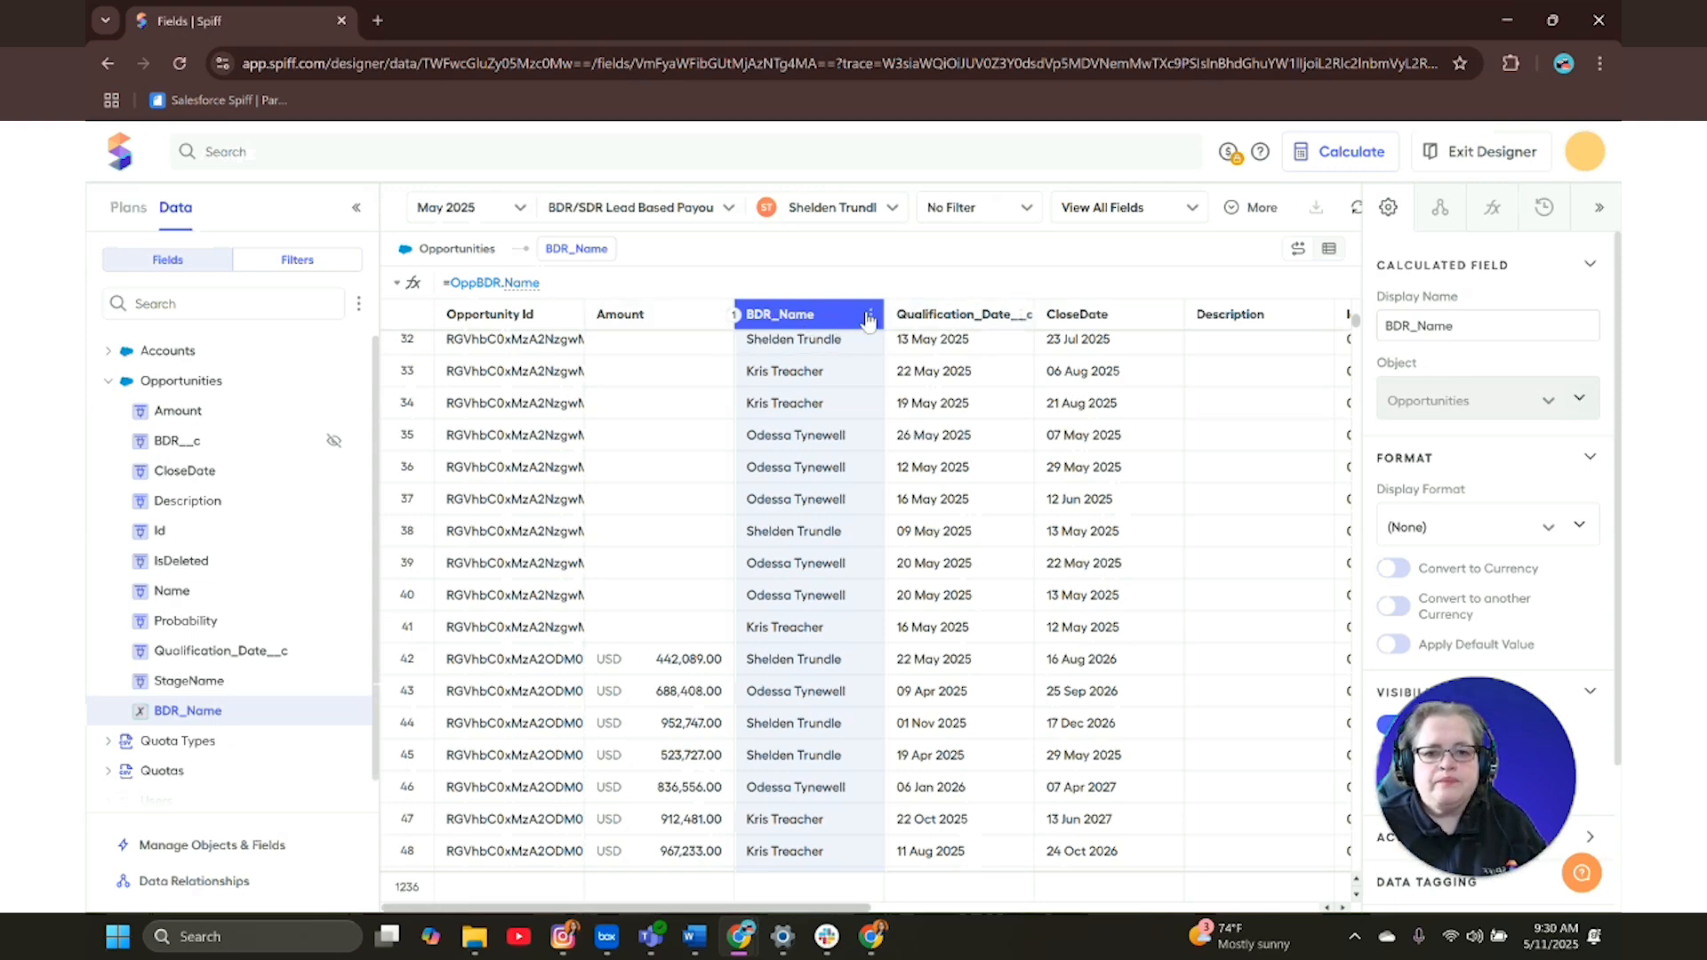
- Create a new filter on the Opportunities object and name it ByBDR
{"action": "left_click", "coordinate": [293, 265]}
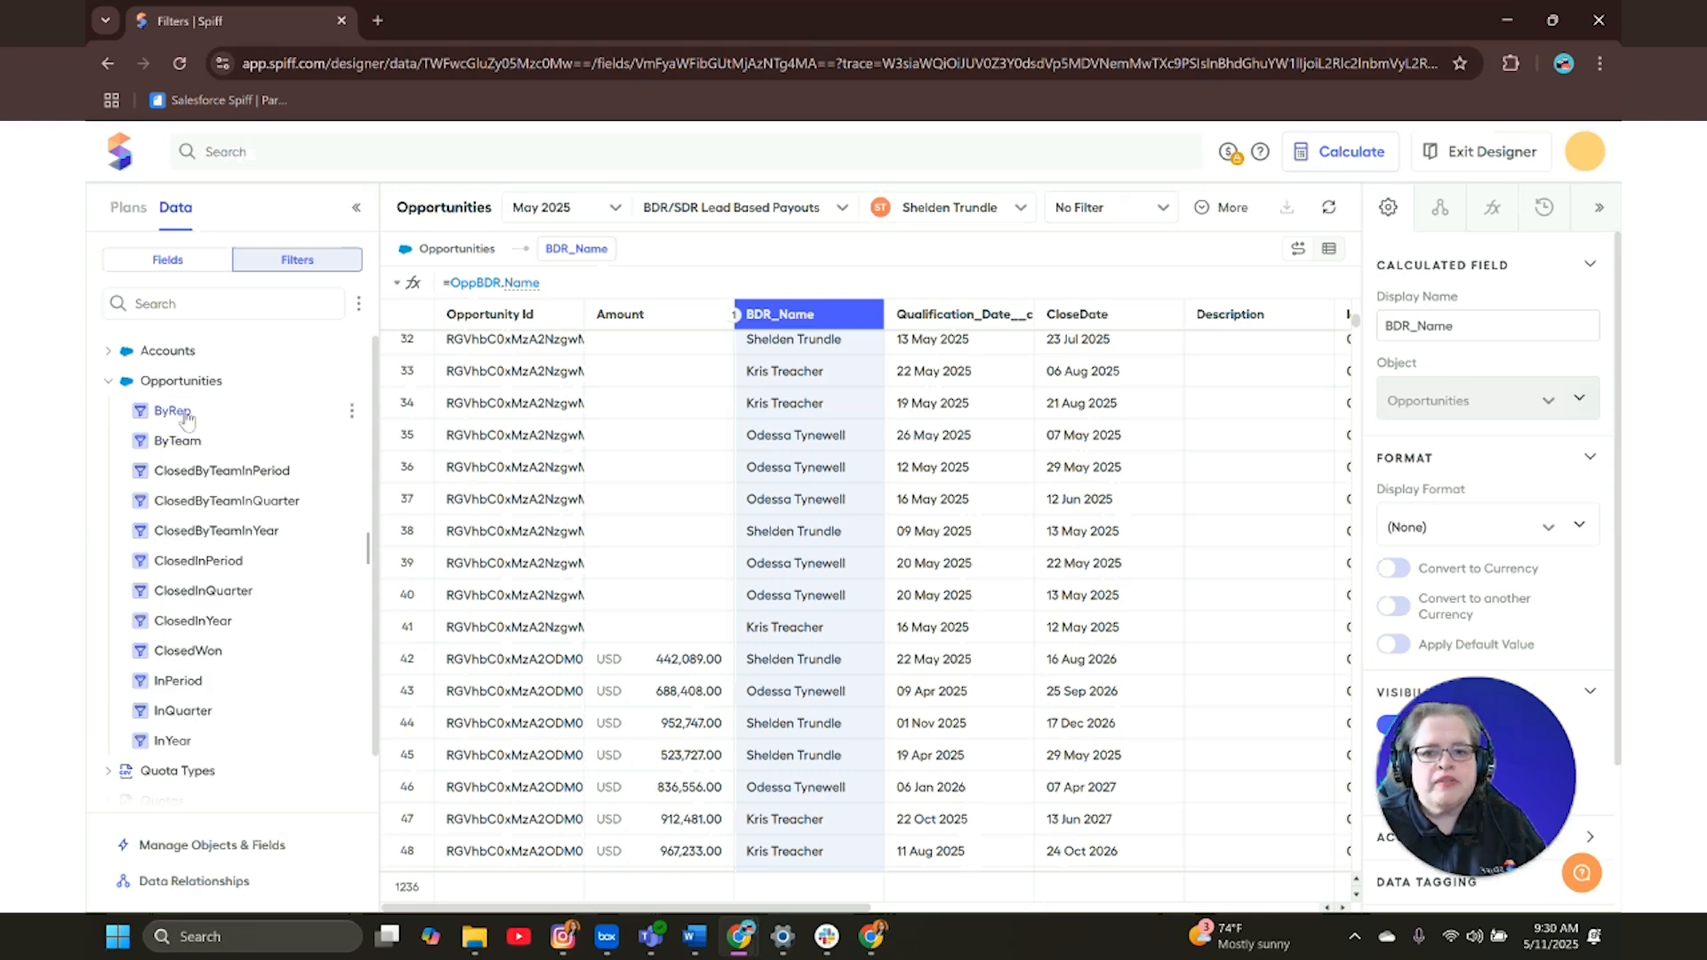
{"action": "left_click", "coordinate": [353, 385]}
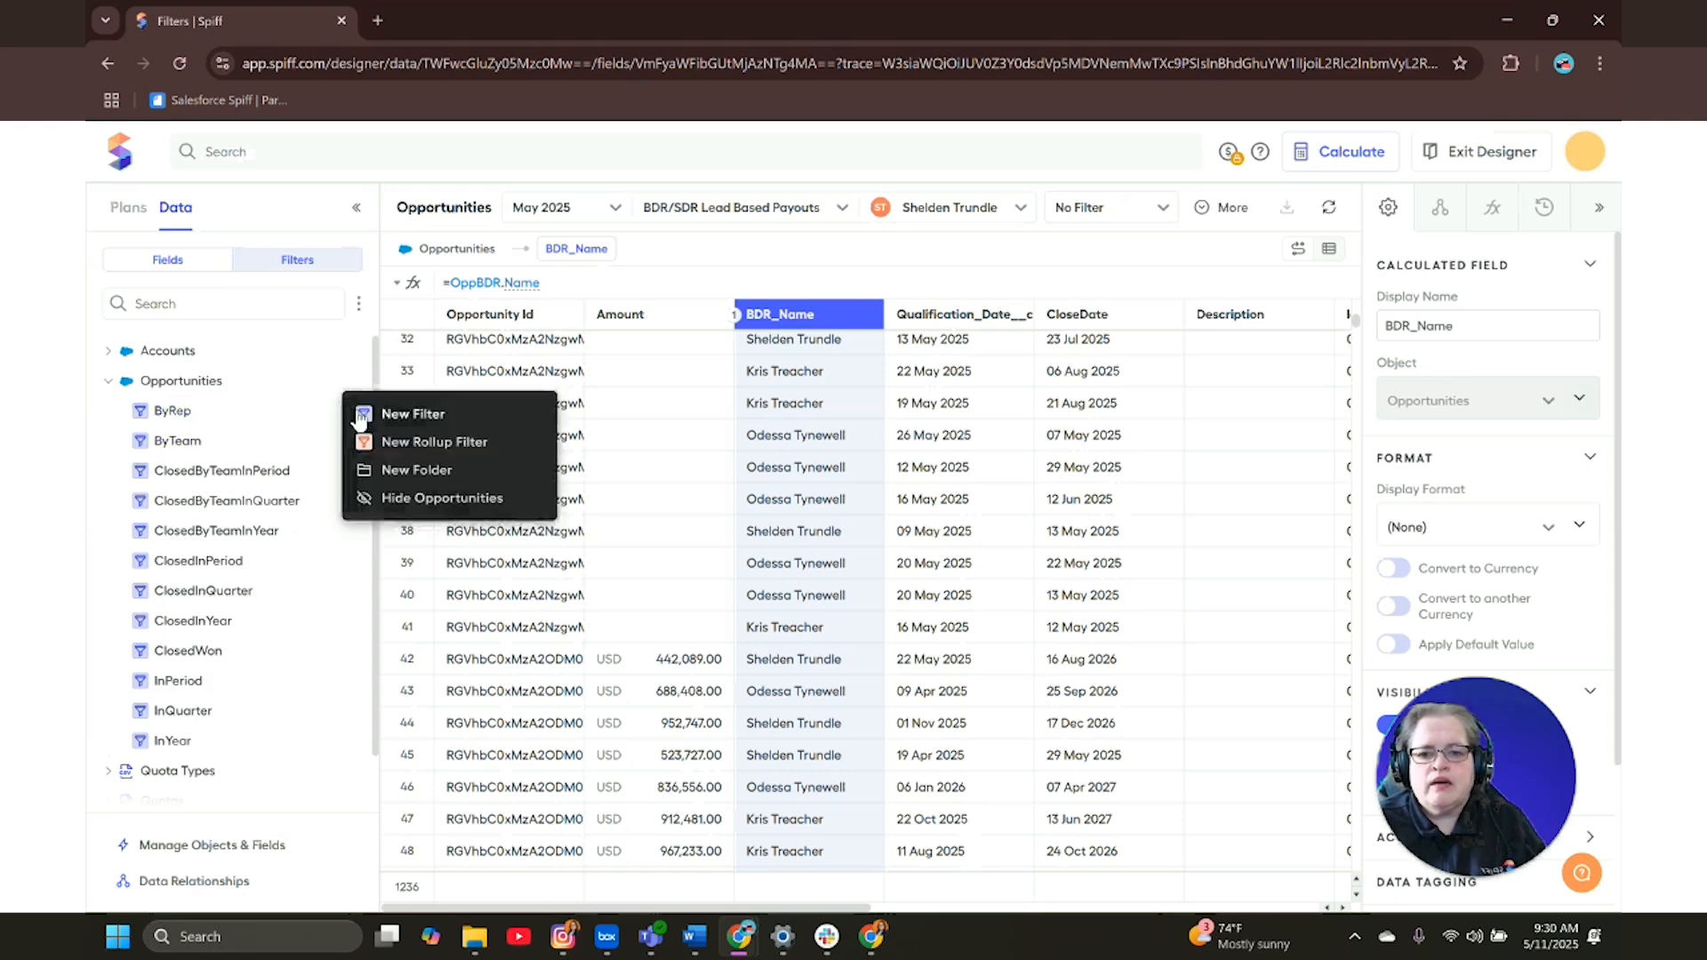
{"action": "left_click", "coordinate": [396, 424]}
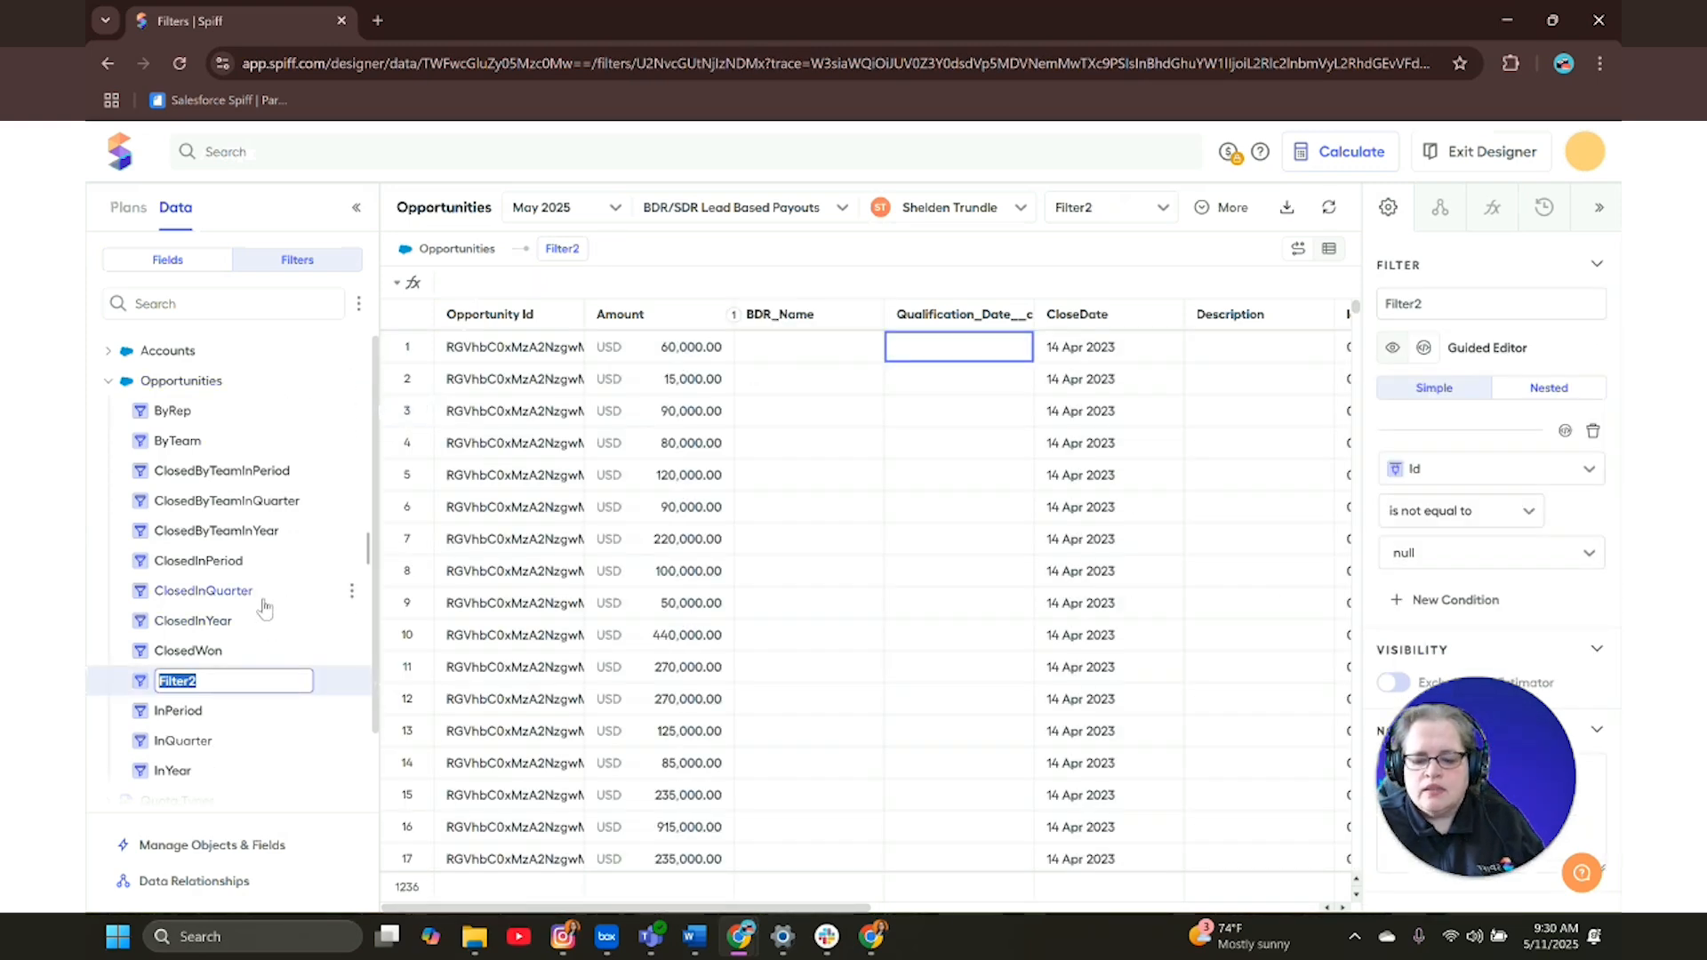
{"action": "type", "text": "ByBDR"}
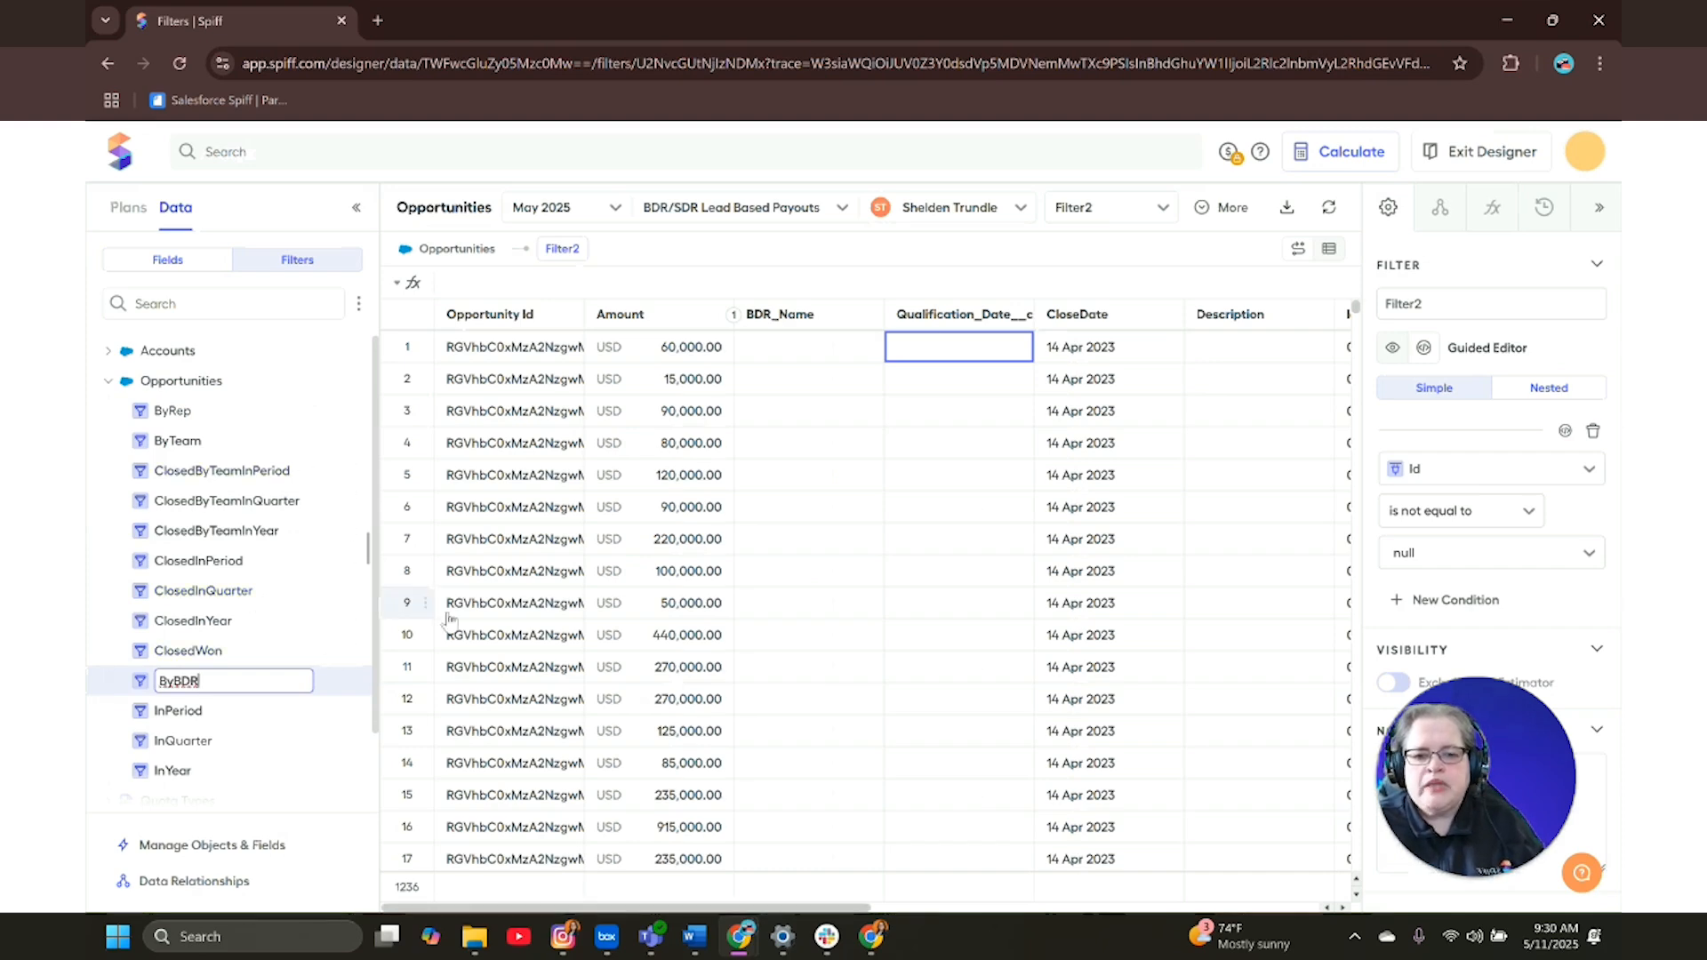
{"action": "key", "text": "Return"}
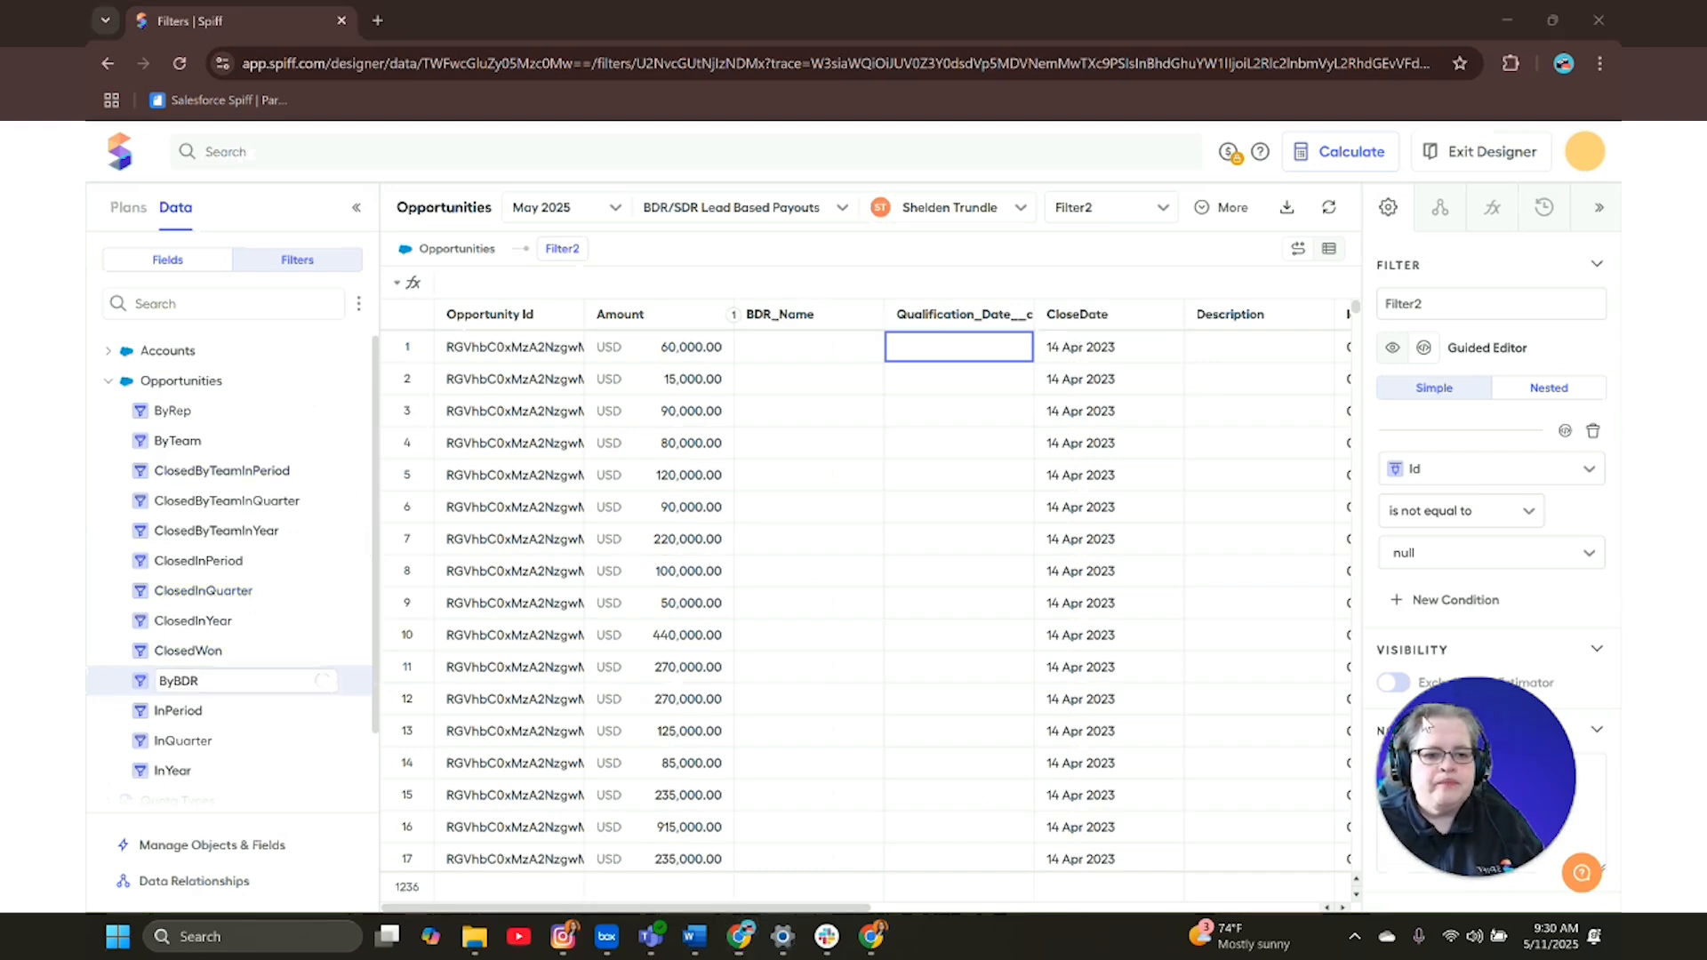
- Set the ByBDR filter's condition to BDR_Name is equal to the User connector field rep.Name, and save it
{"action": "left_click", "coordinate": [1476, 469]}
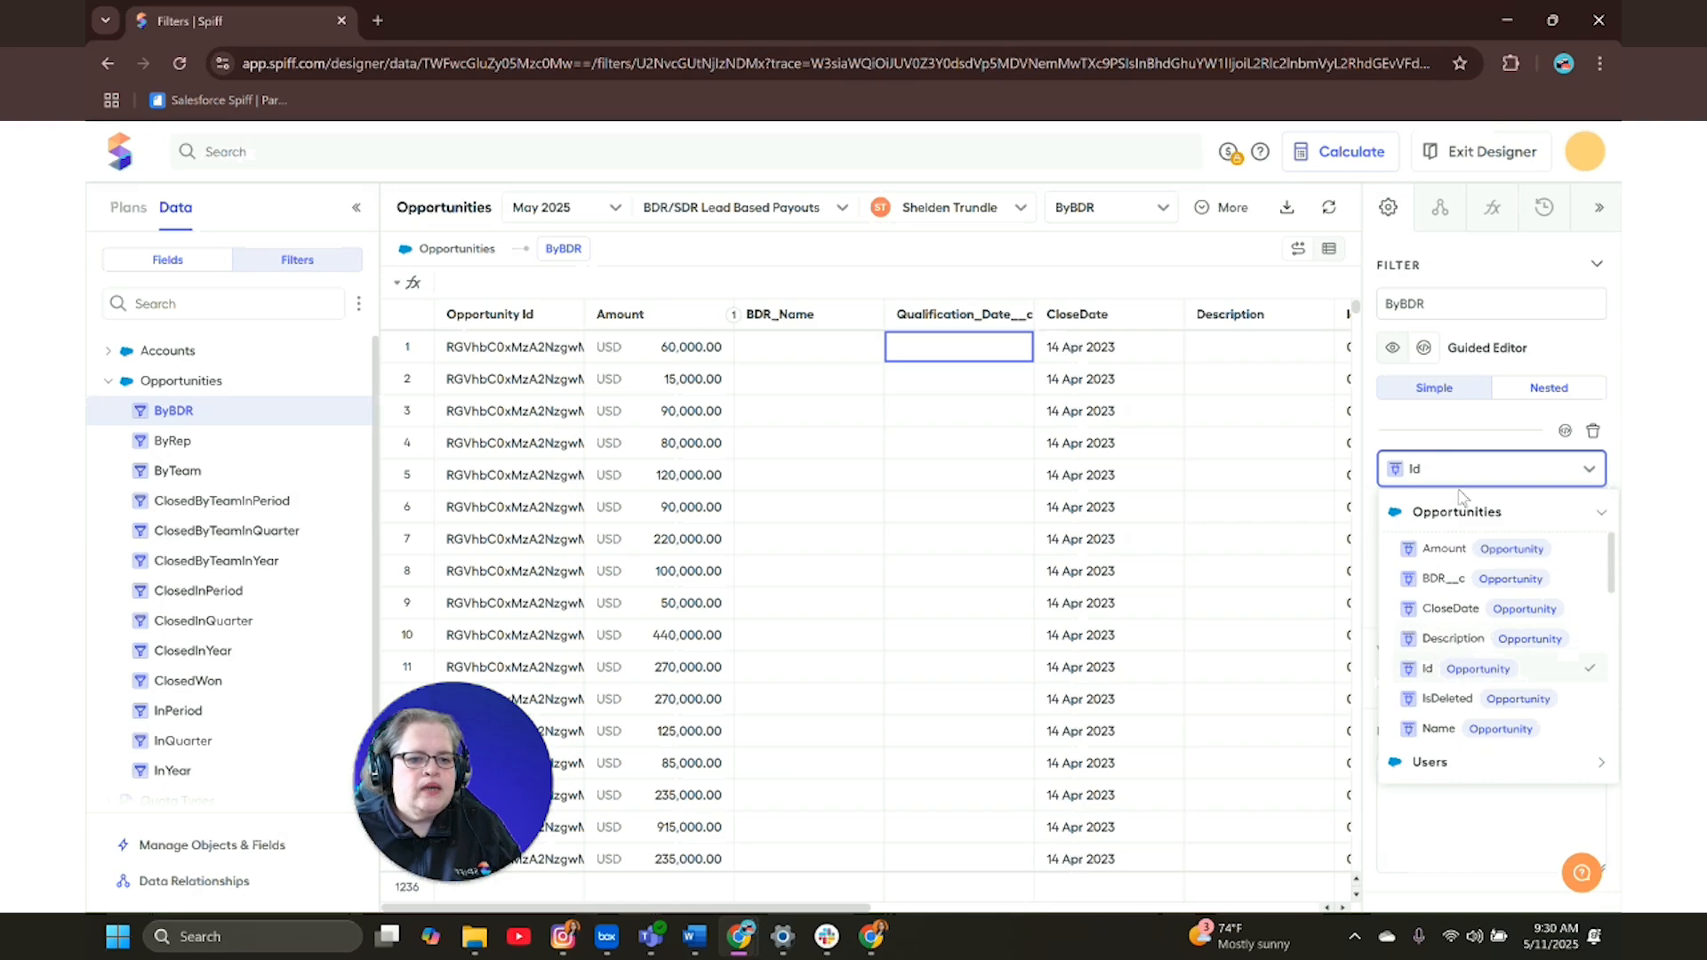
{"action": "scroll", "coordinate": [1442, 668], "scroll_direction": "down", "scroll_amount": 1}
{"action": "scroll", "coordinate": [1443, 669], "scroll_direction": "down", "scroll_amount": 2}
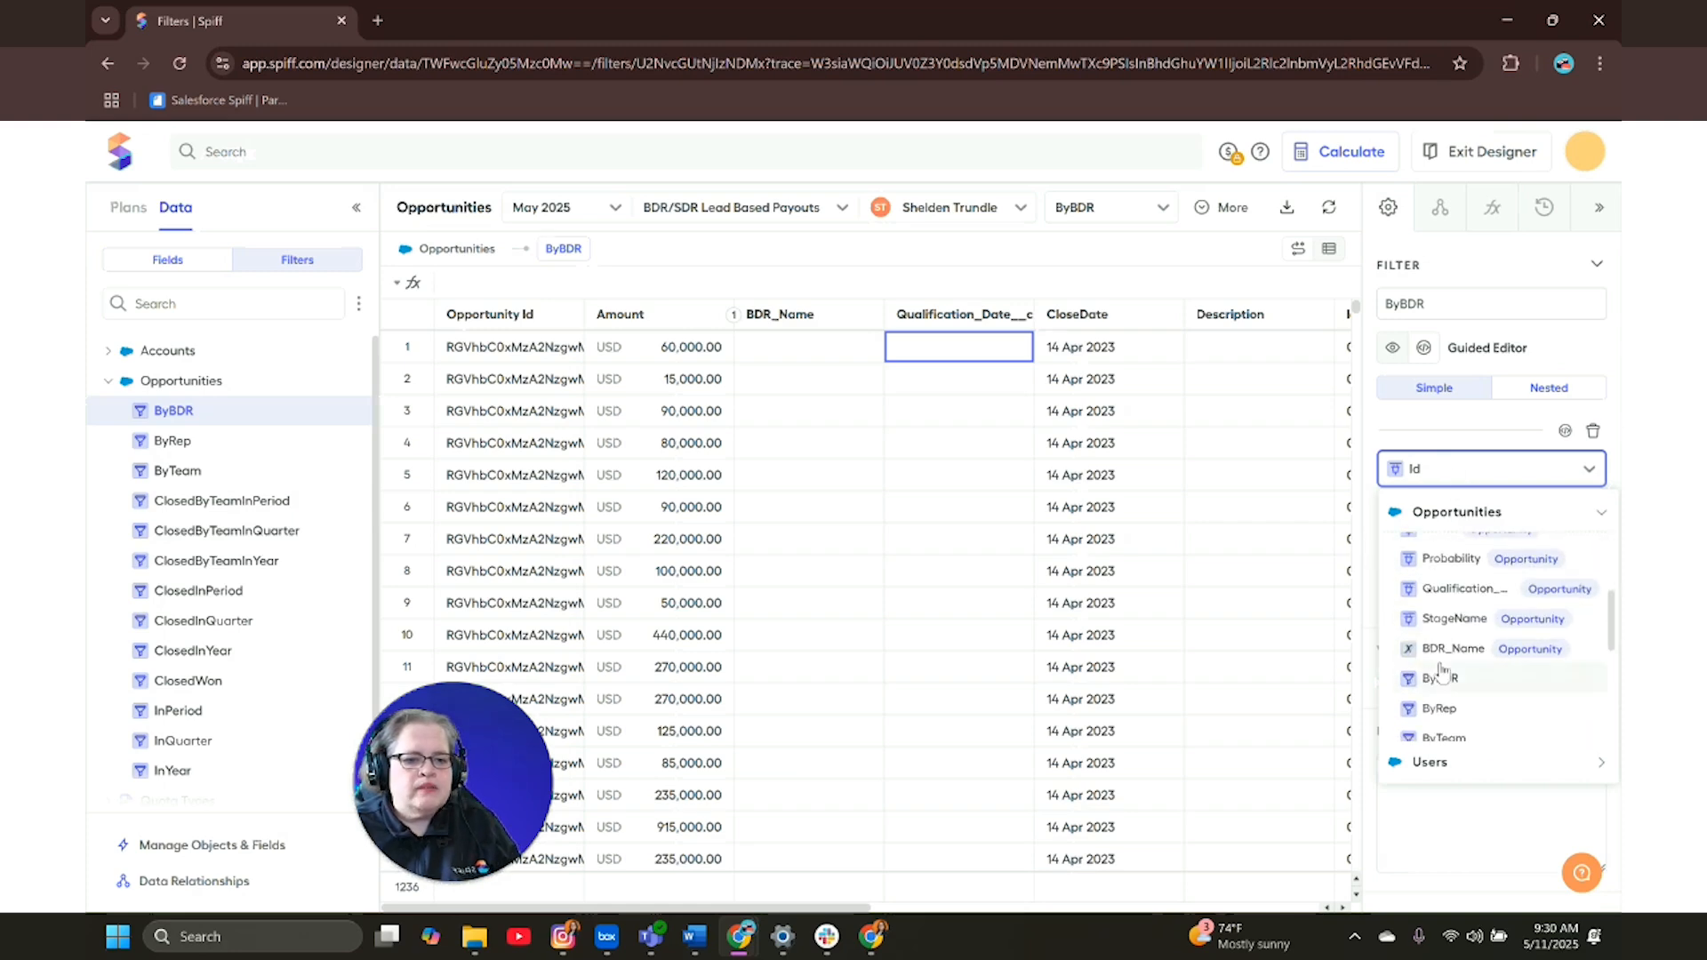
{"action": "left_click", "coordinate": [1447, 656]}
{"action": "left_click", "coordinate": [1472, 526]}
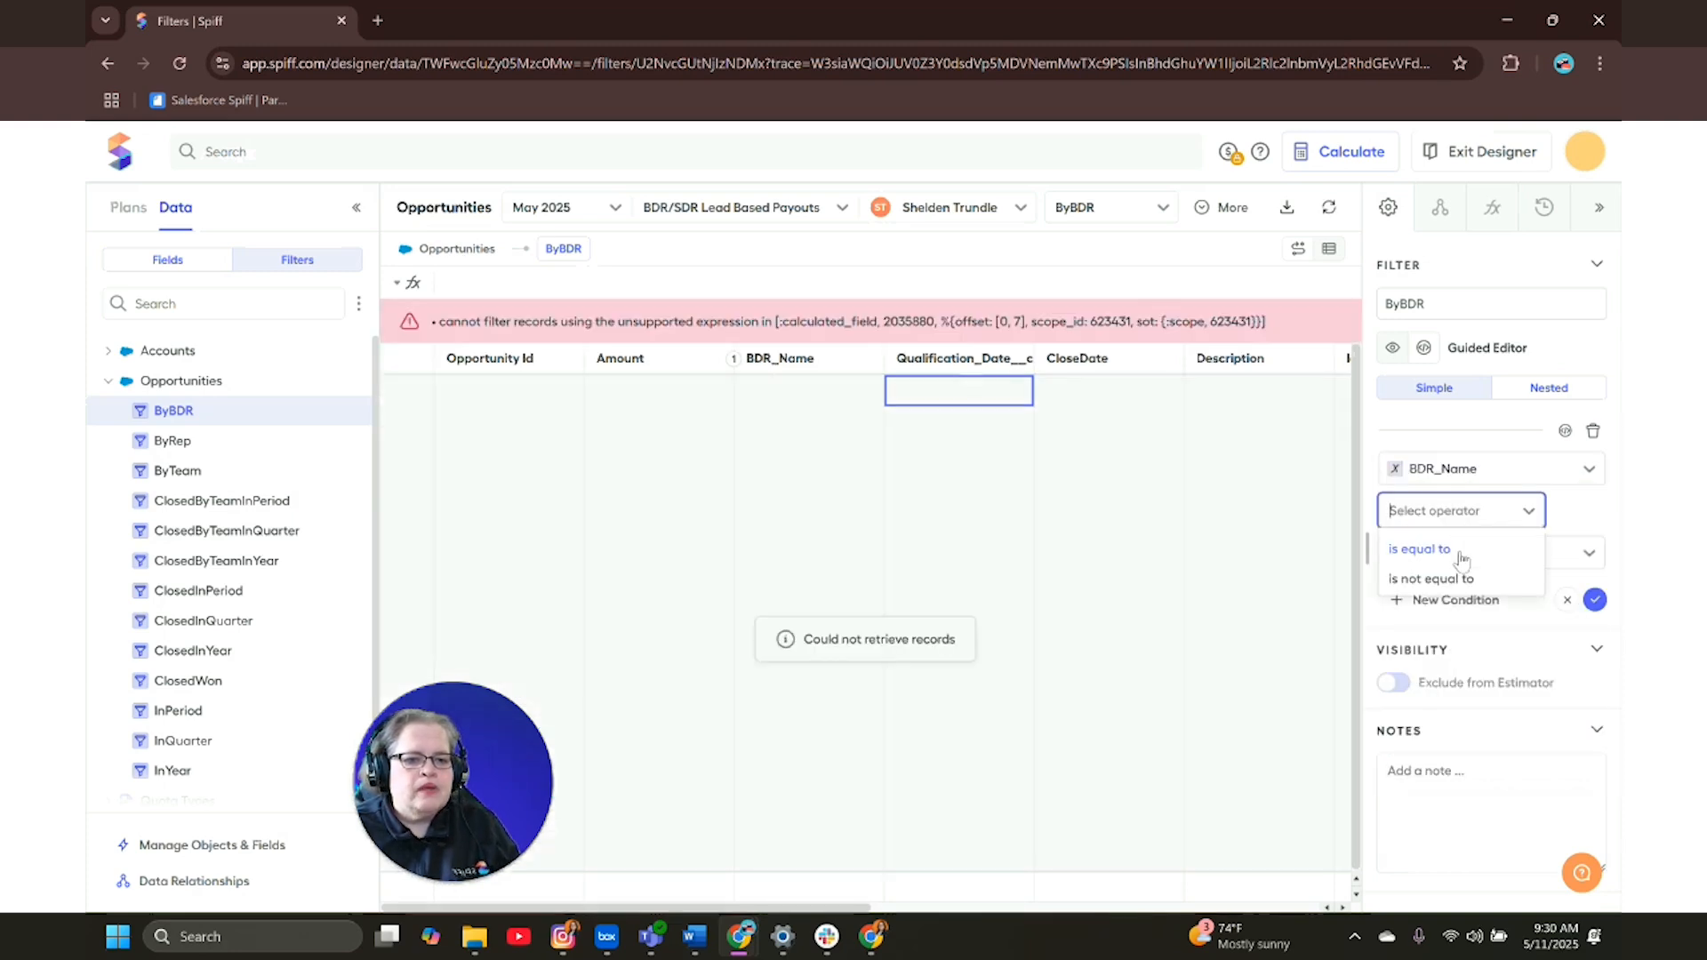
{"action": "left_click", "coordinate": [1459, 548]}
{"action": "left_click", "coordinate": [1467, 554]}
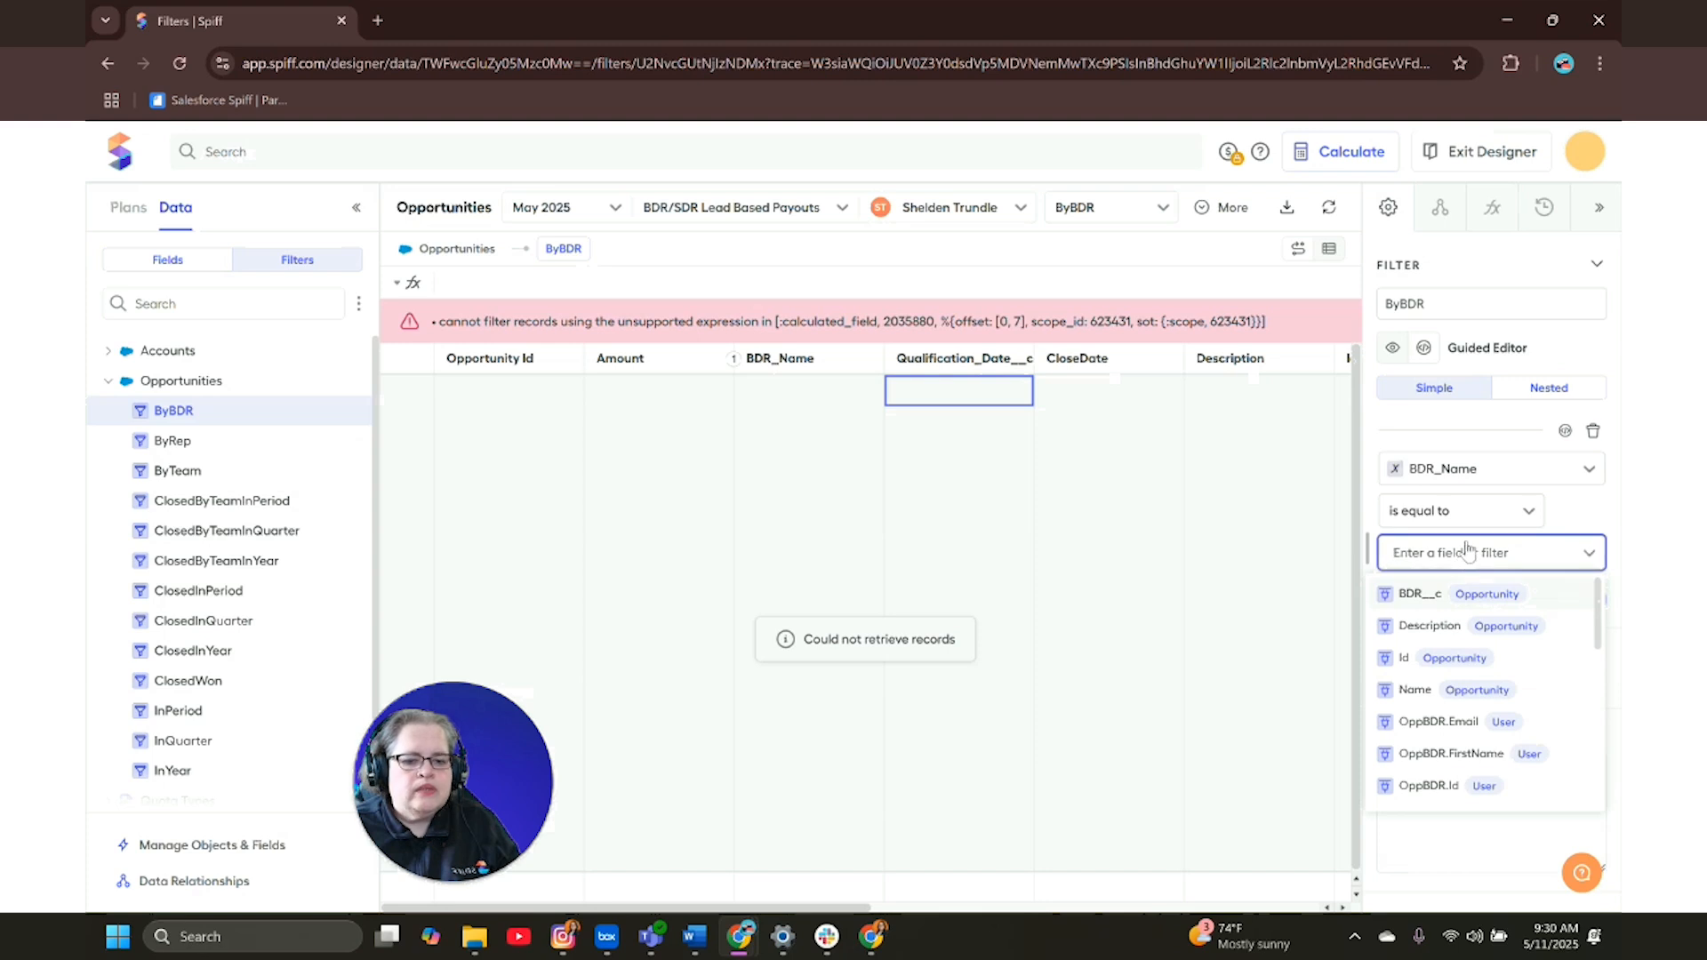
{"action": "type", "text": "rep."}
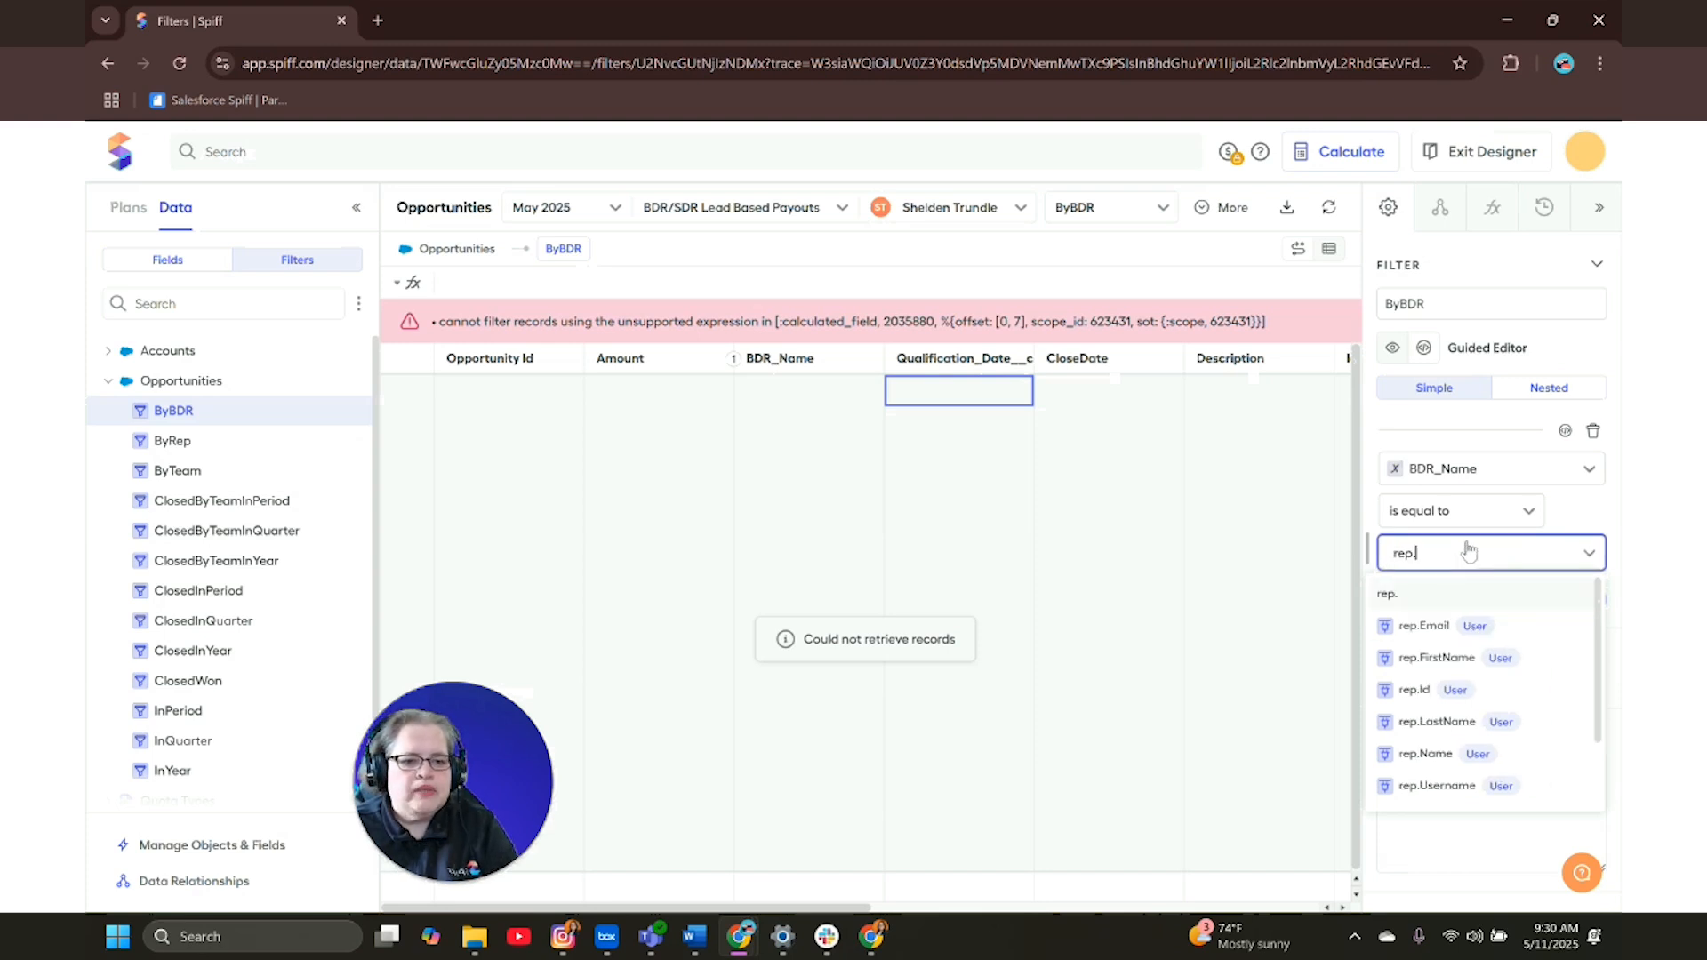
{"action": "type", "text": "Name"}
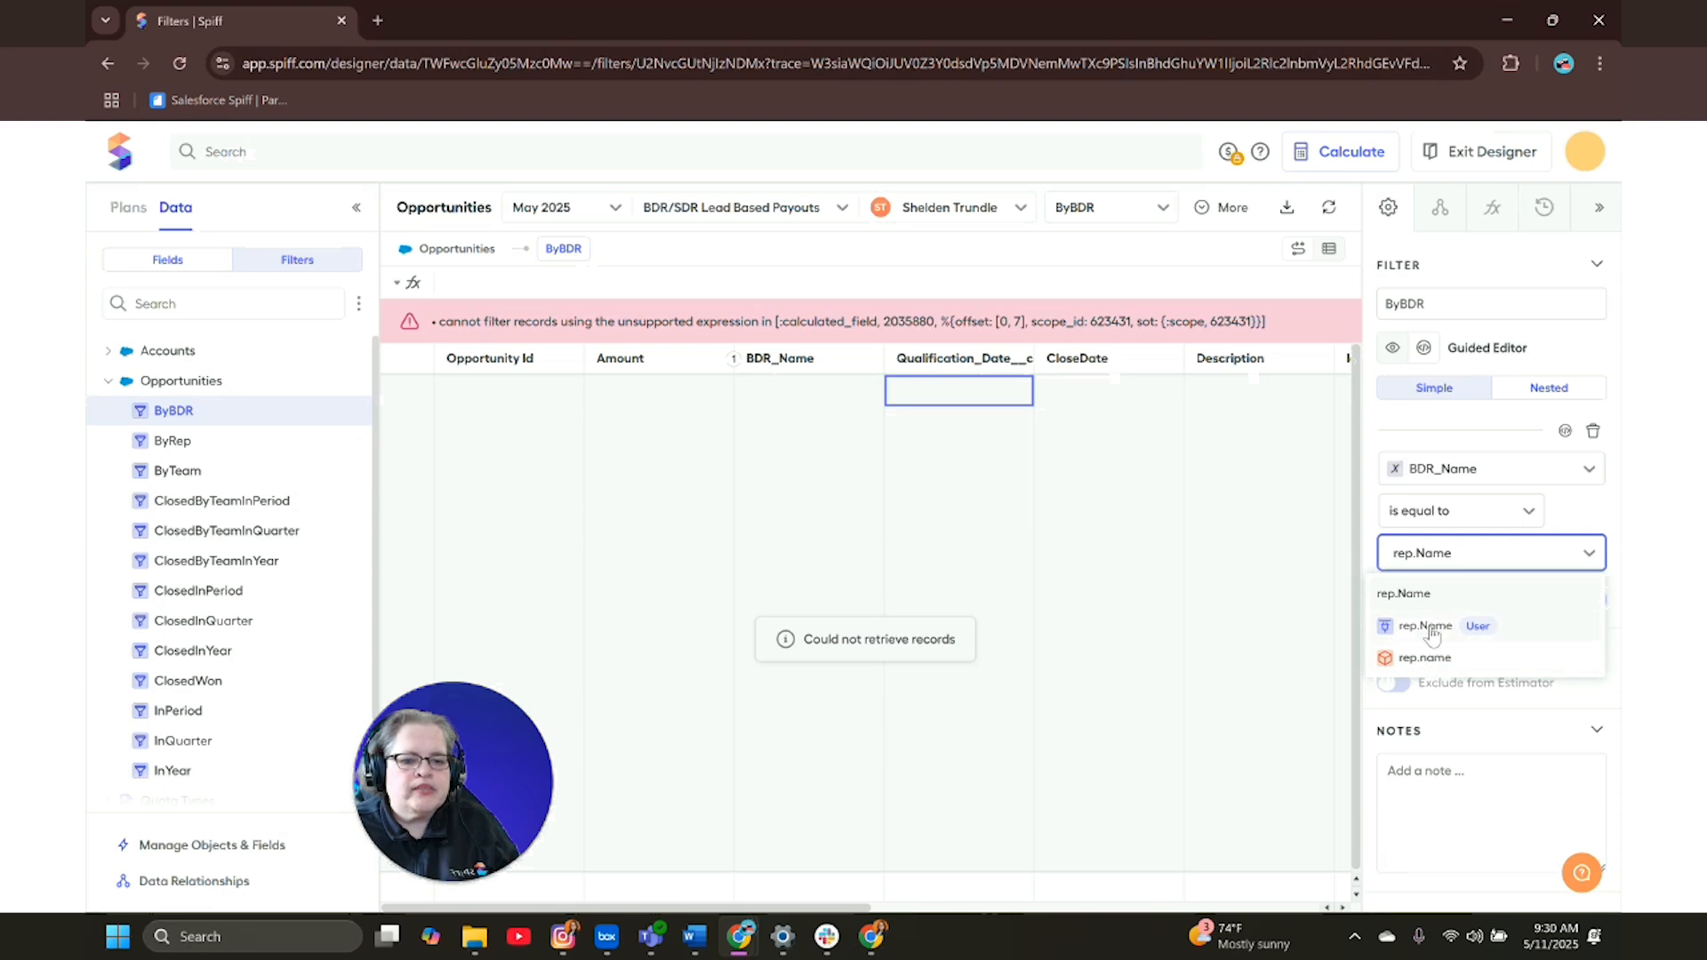
{"action": "left_click", "coordinate": [1426, 626]}
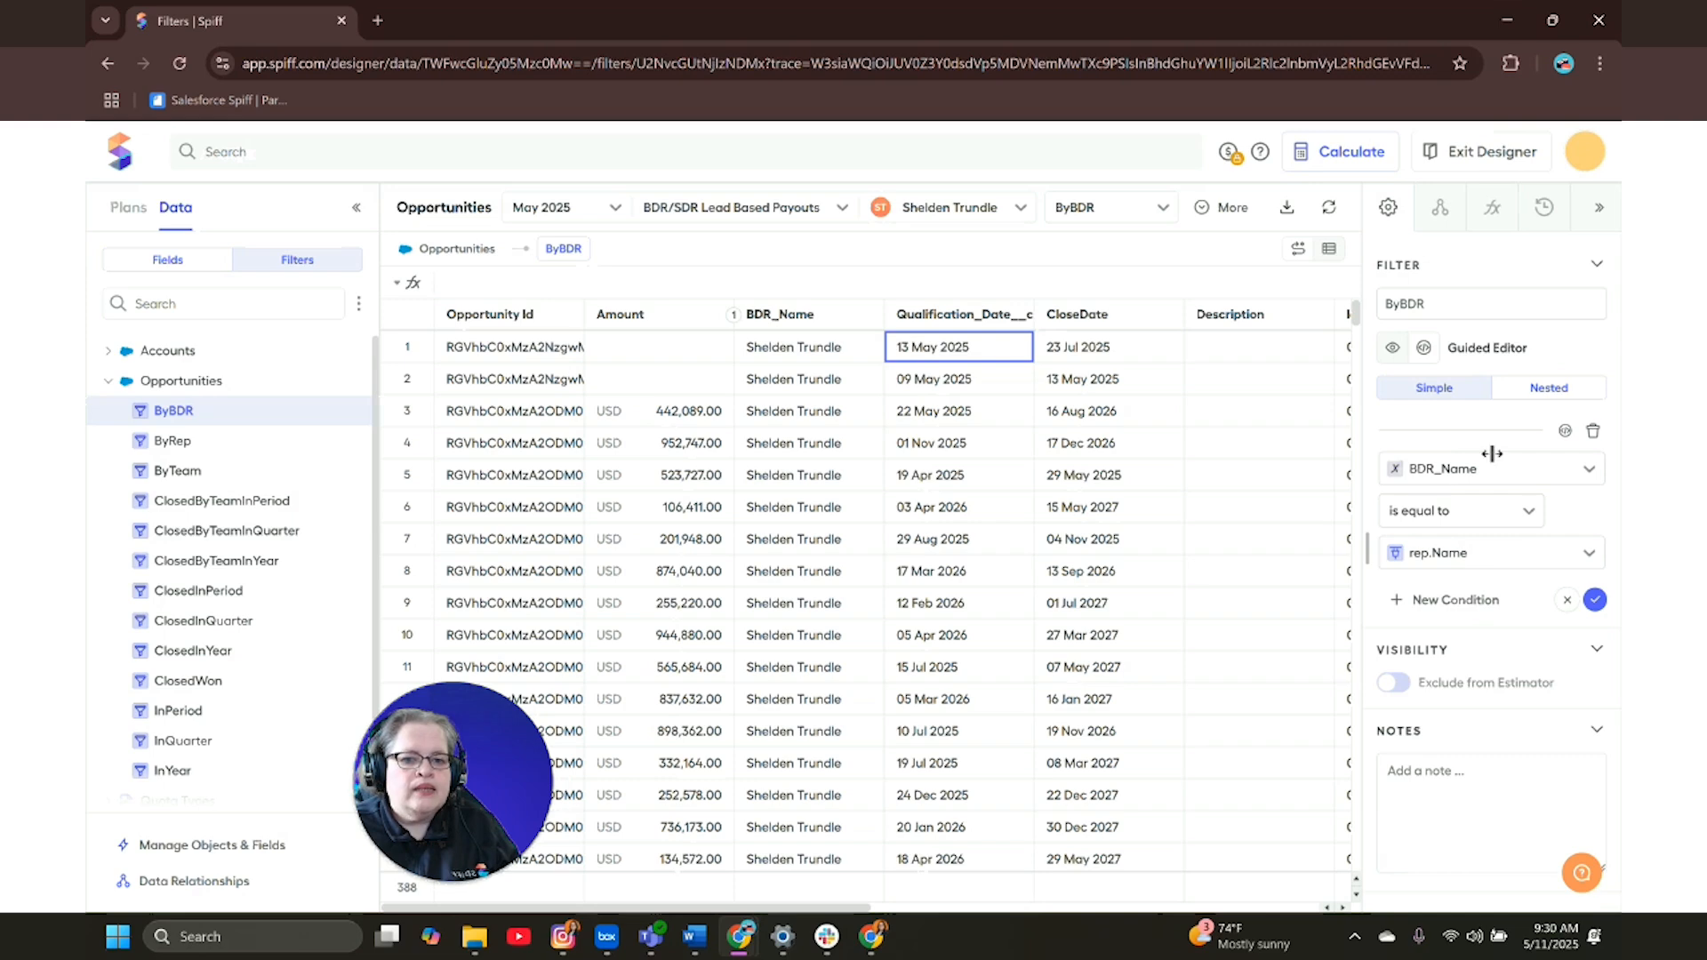
{"action": "left_click", "coordinate": [1594, 602]}
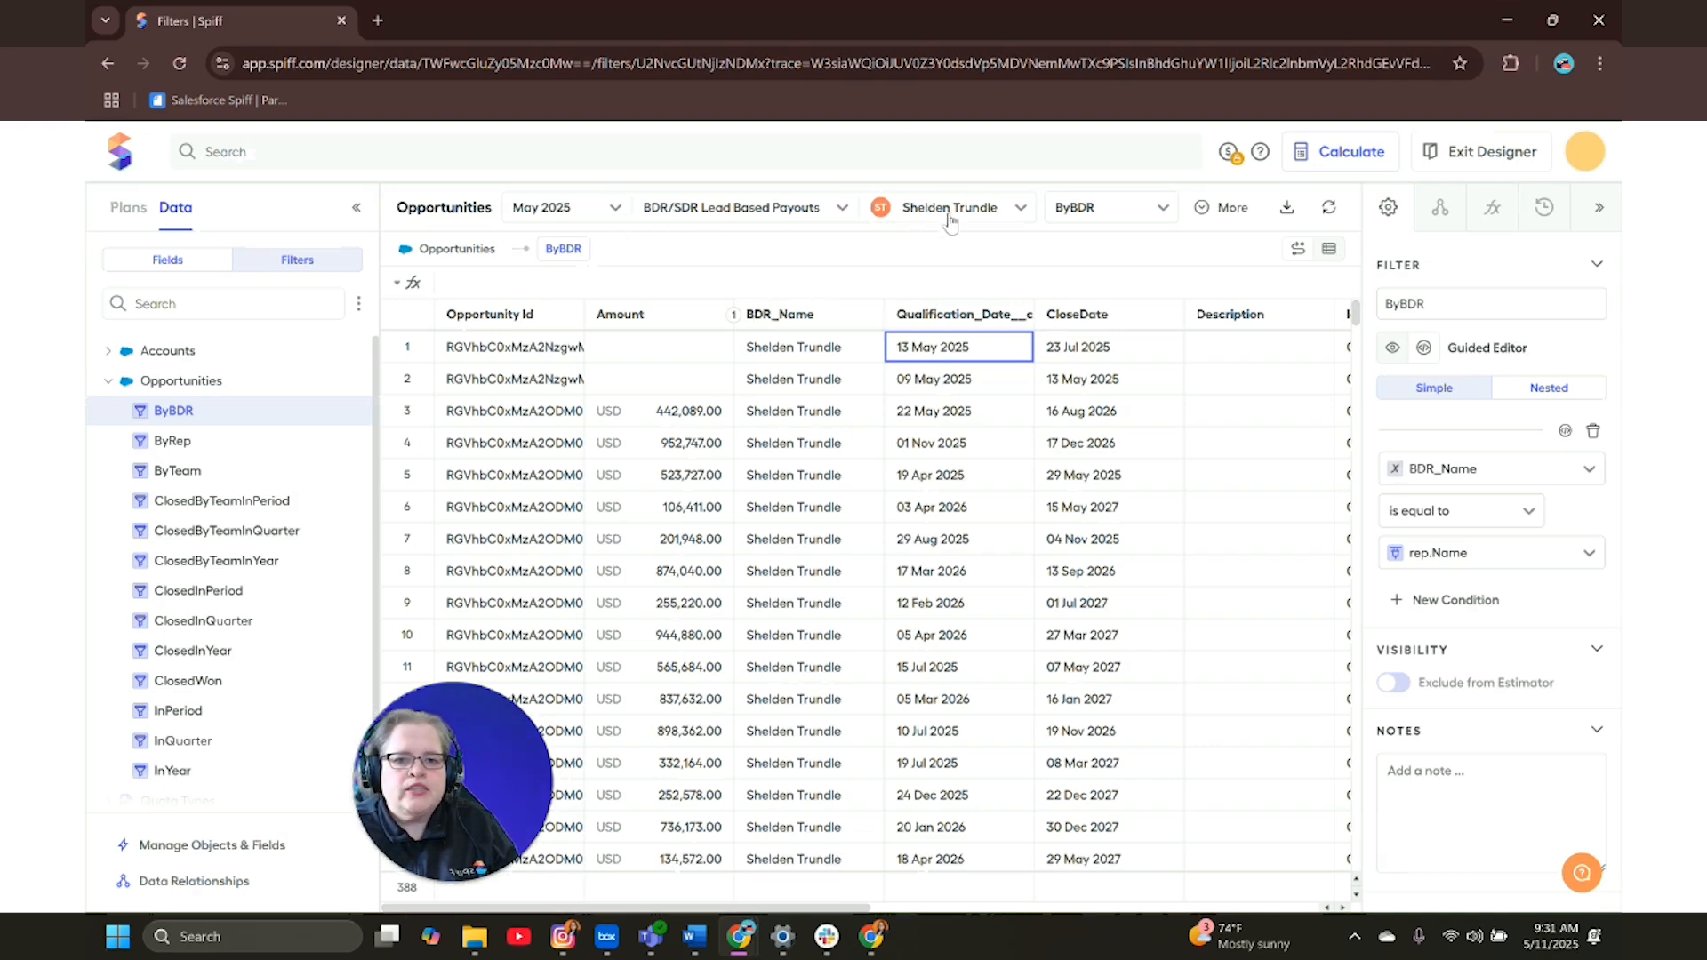
- Check the ByBDR filter's records for each of the other two reps on the BDR/SDR Lead Based Payouts plan
{"action": "left_click", "coordinate": [995, 210]}
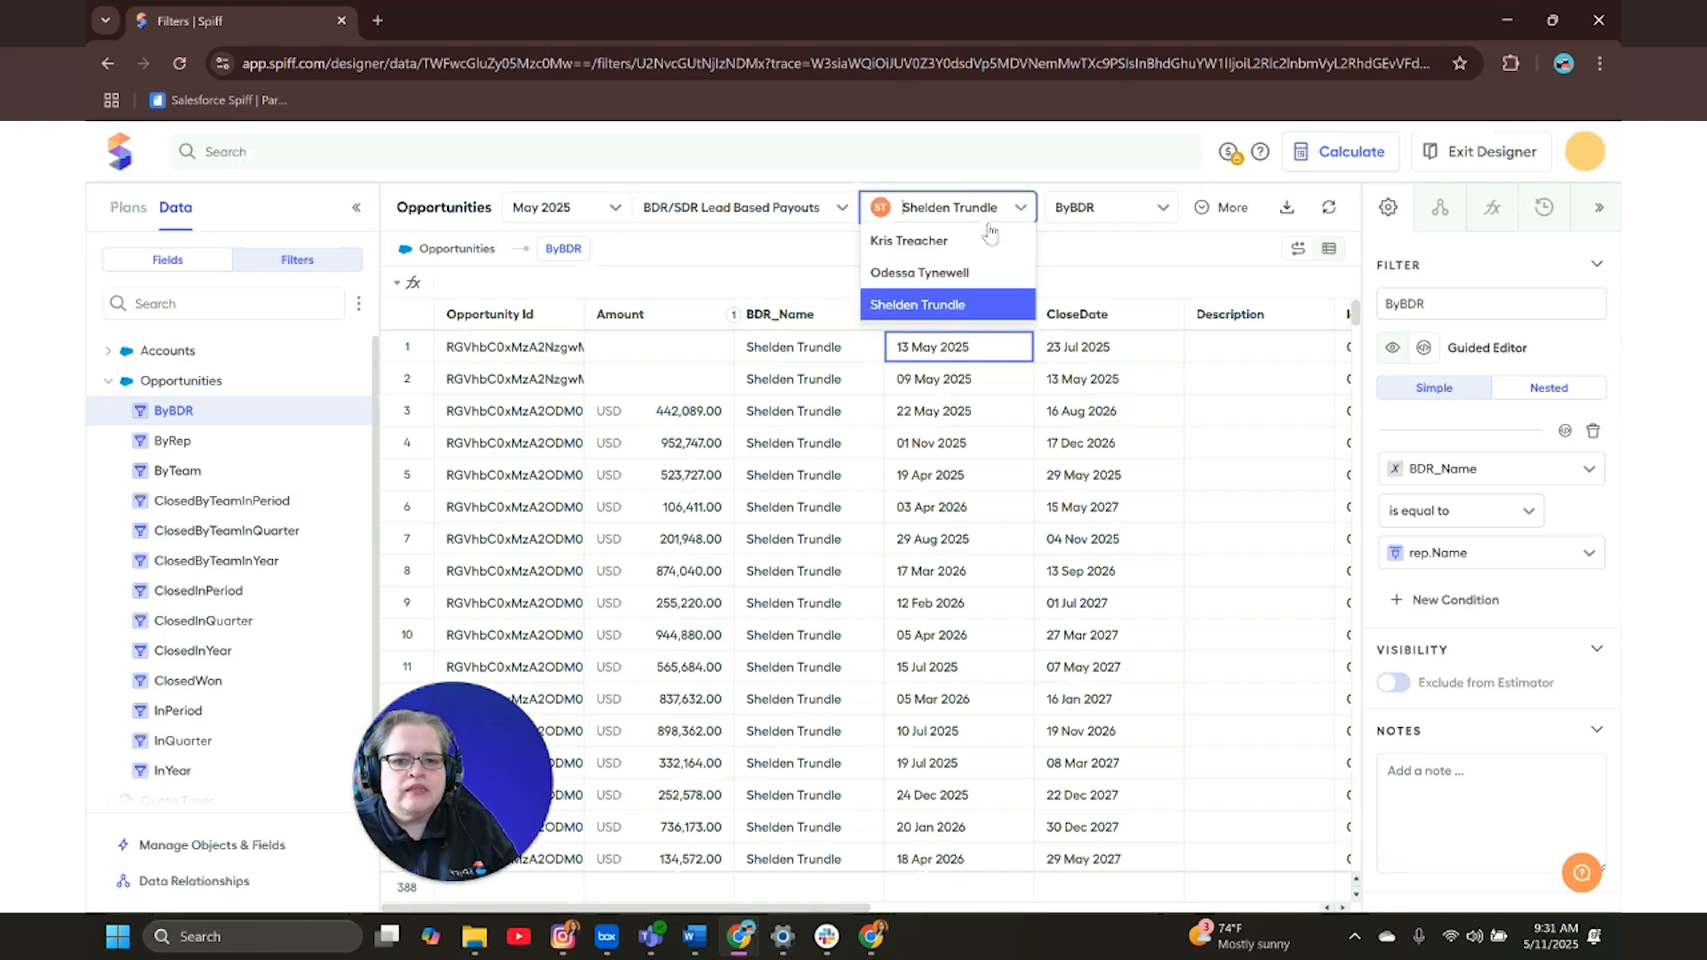
{"action": "left_click", "coordinate": [974, 275]}
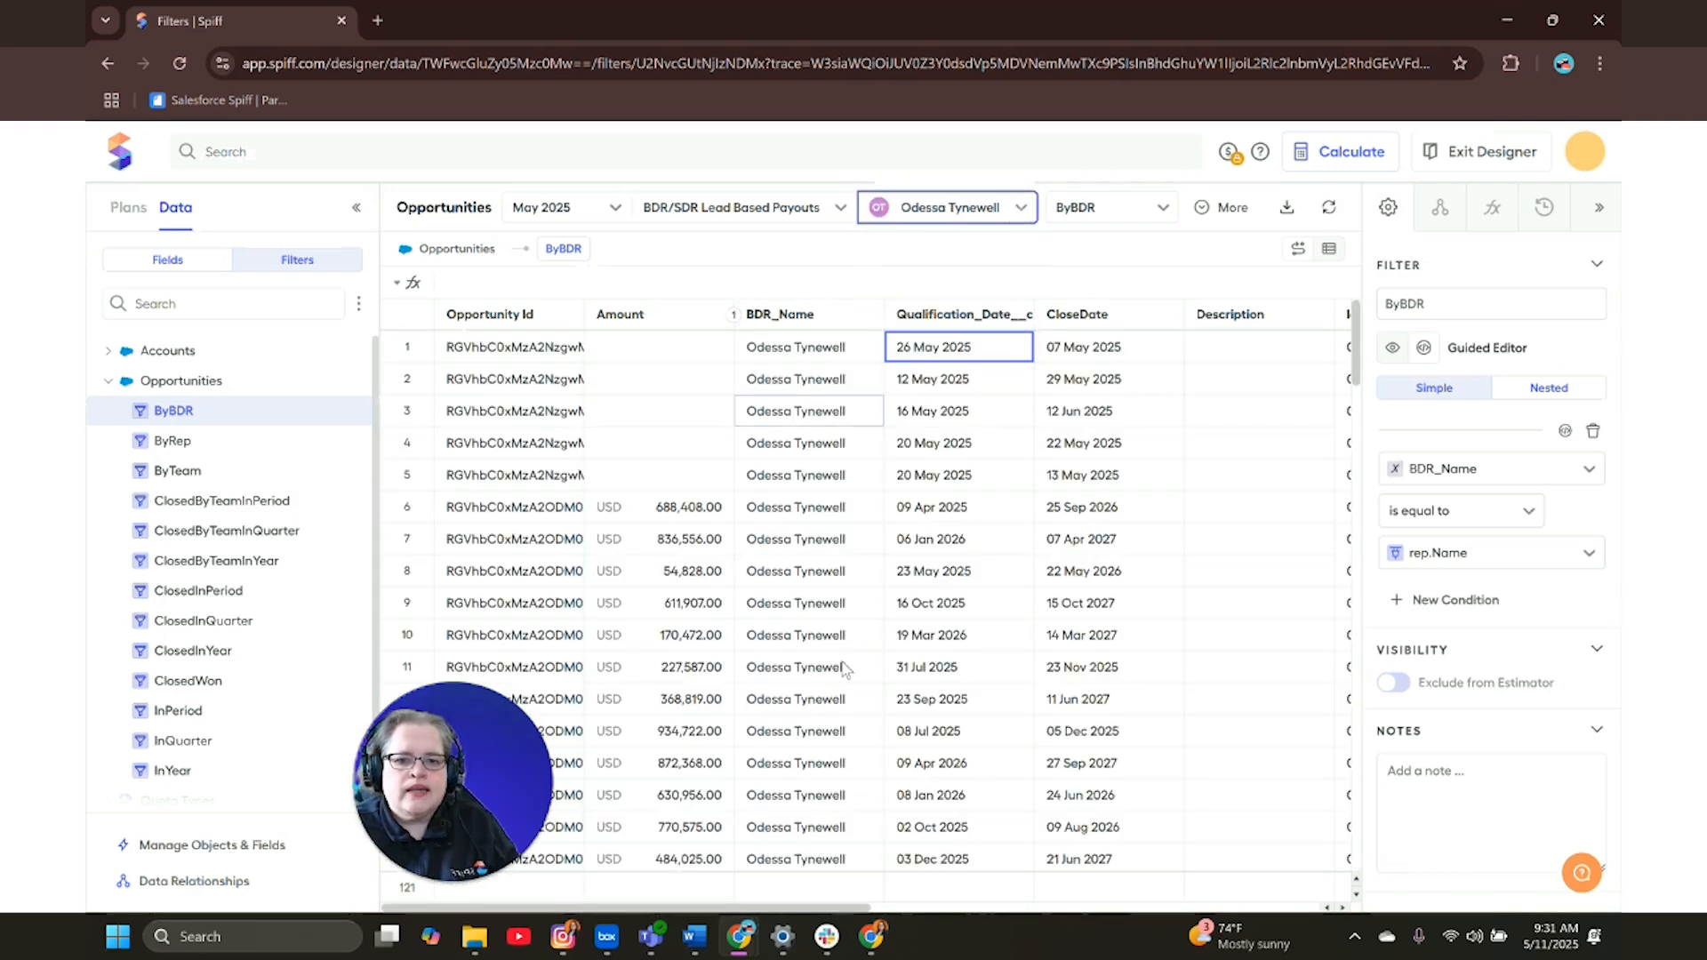
{"action": "left_click", "coordinate": [945, 218]}
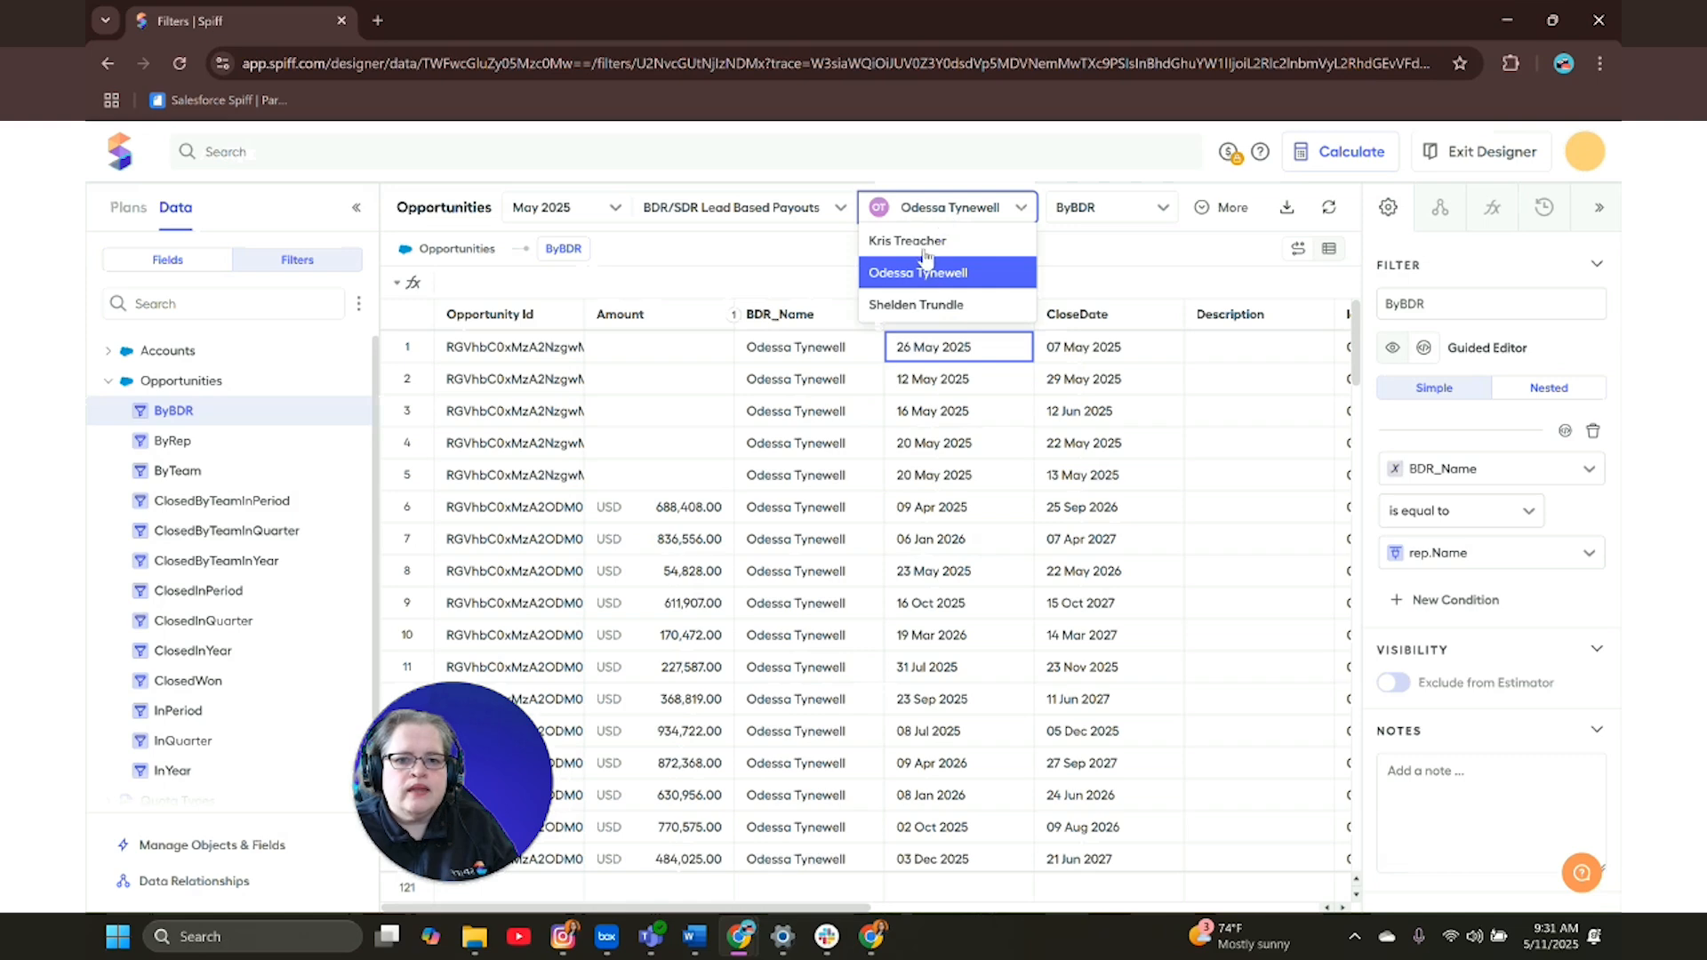
{"action": "left_click", "coordinate": [925, 238]}
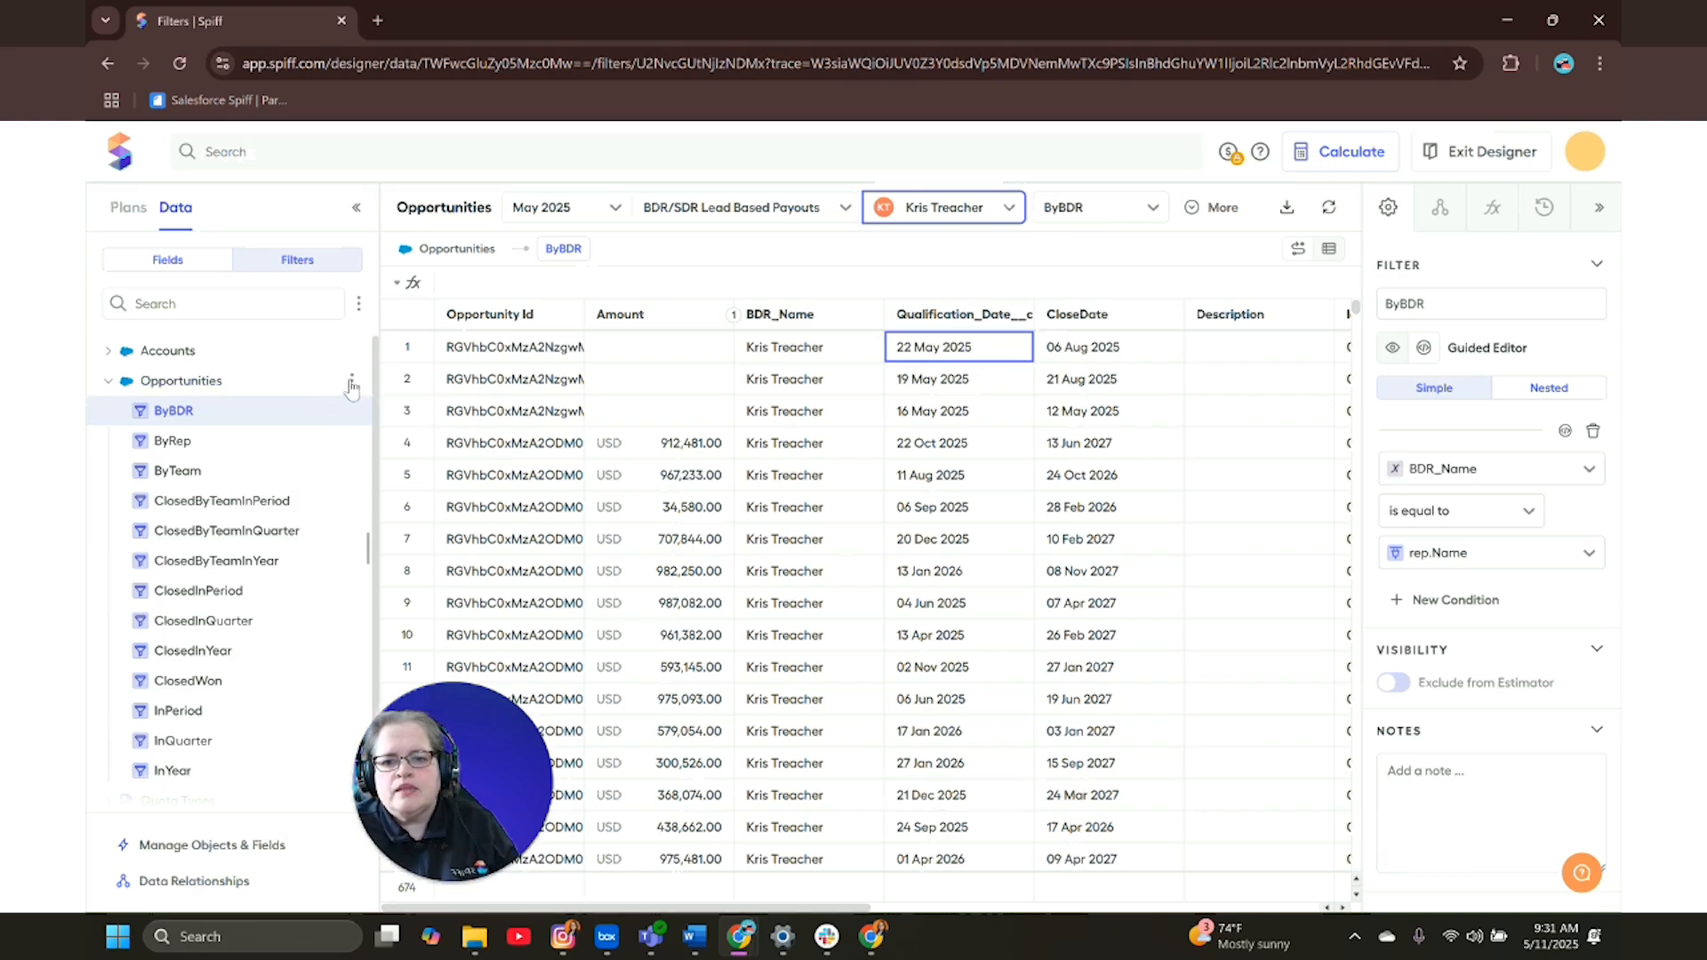
- Create a new filter on the Opportunities object and name it ByQualDateInPeriod
{"action": "left_click", "coordinate": [351, 386]}
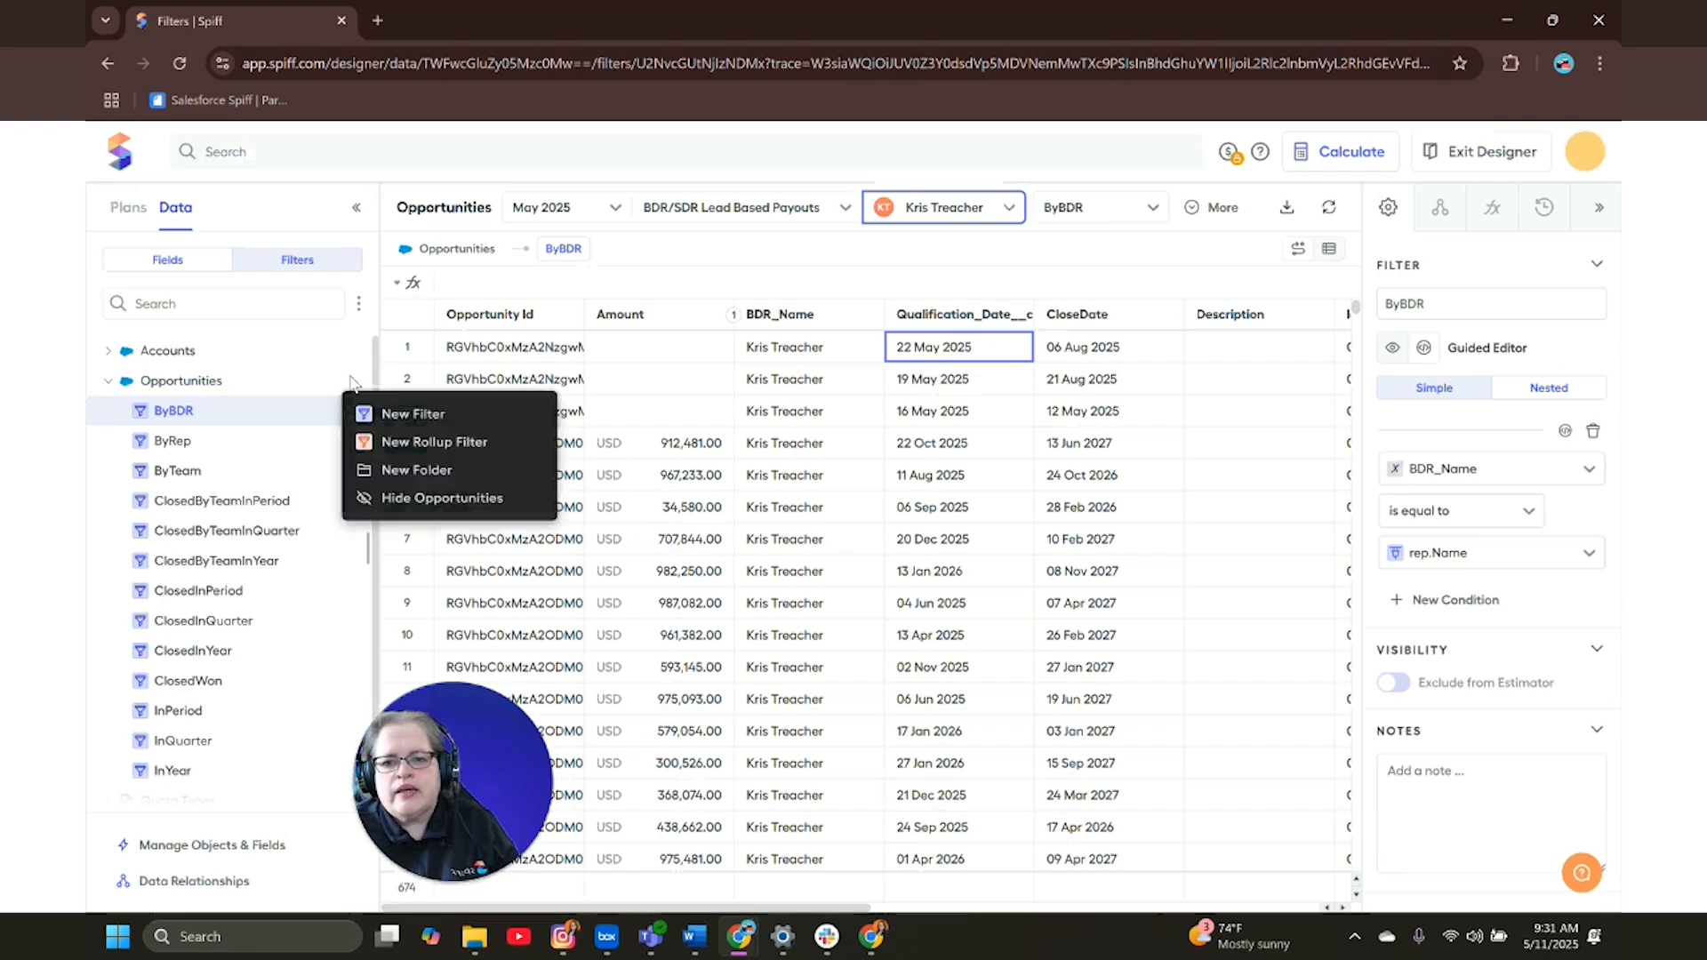
{"action": "left_click", "coordinate": [423, 416]}
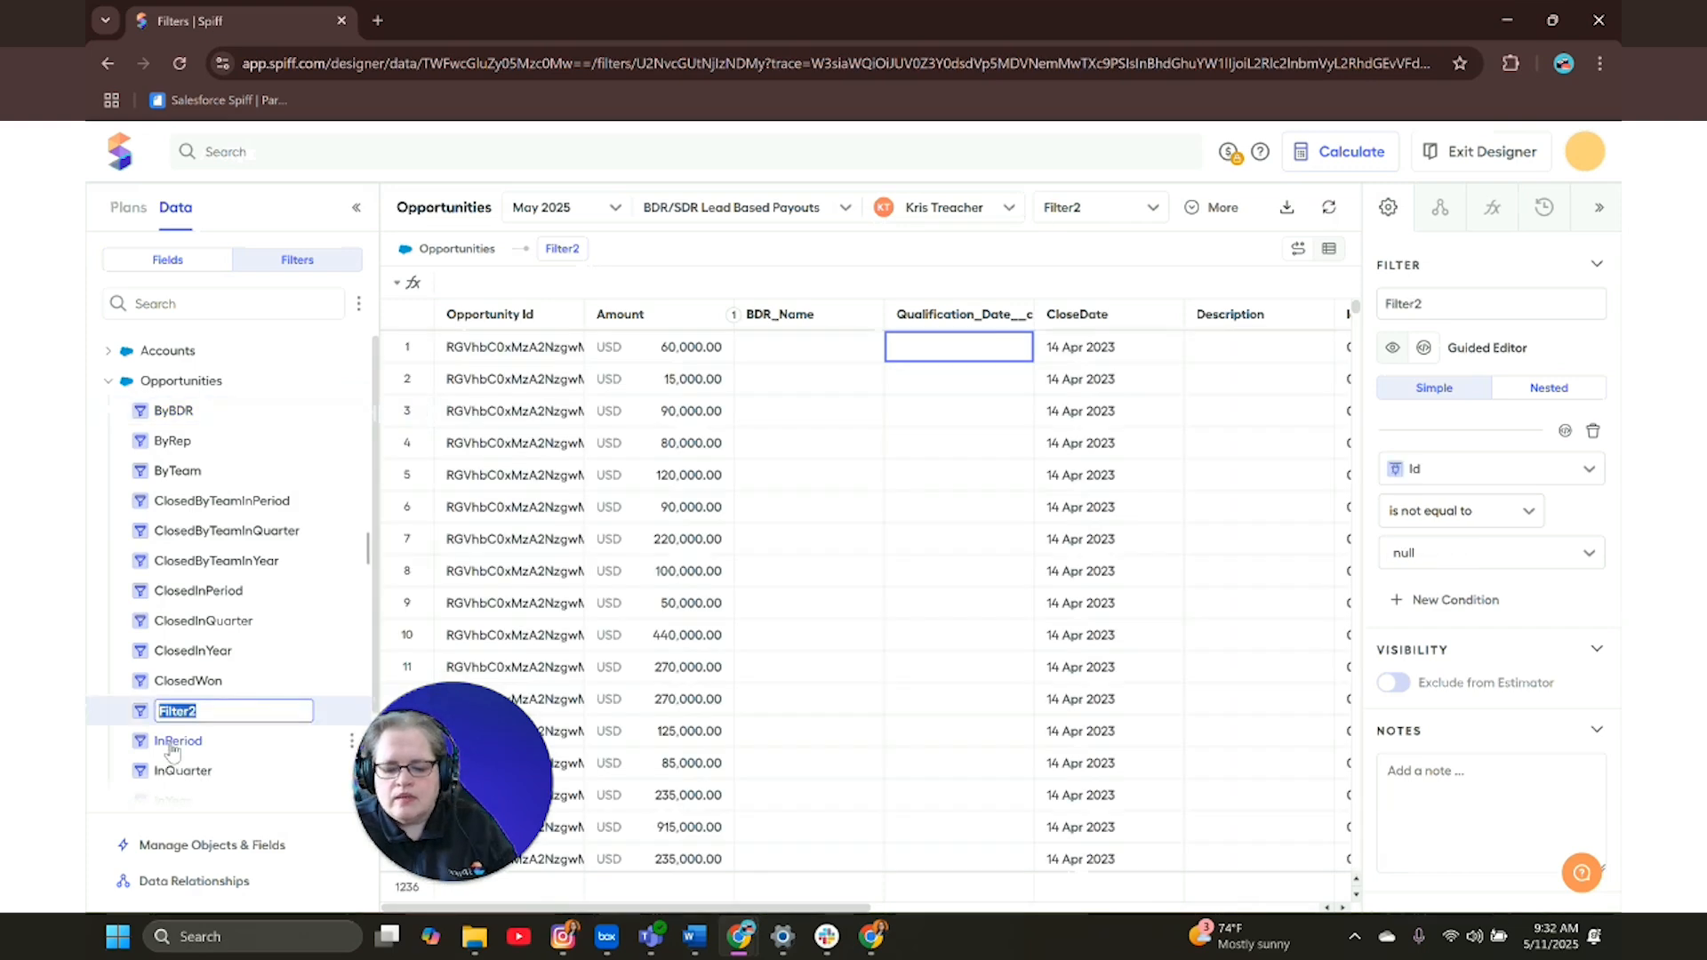
{"action": "type", "text": "ByQualDate"}
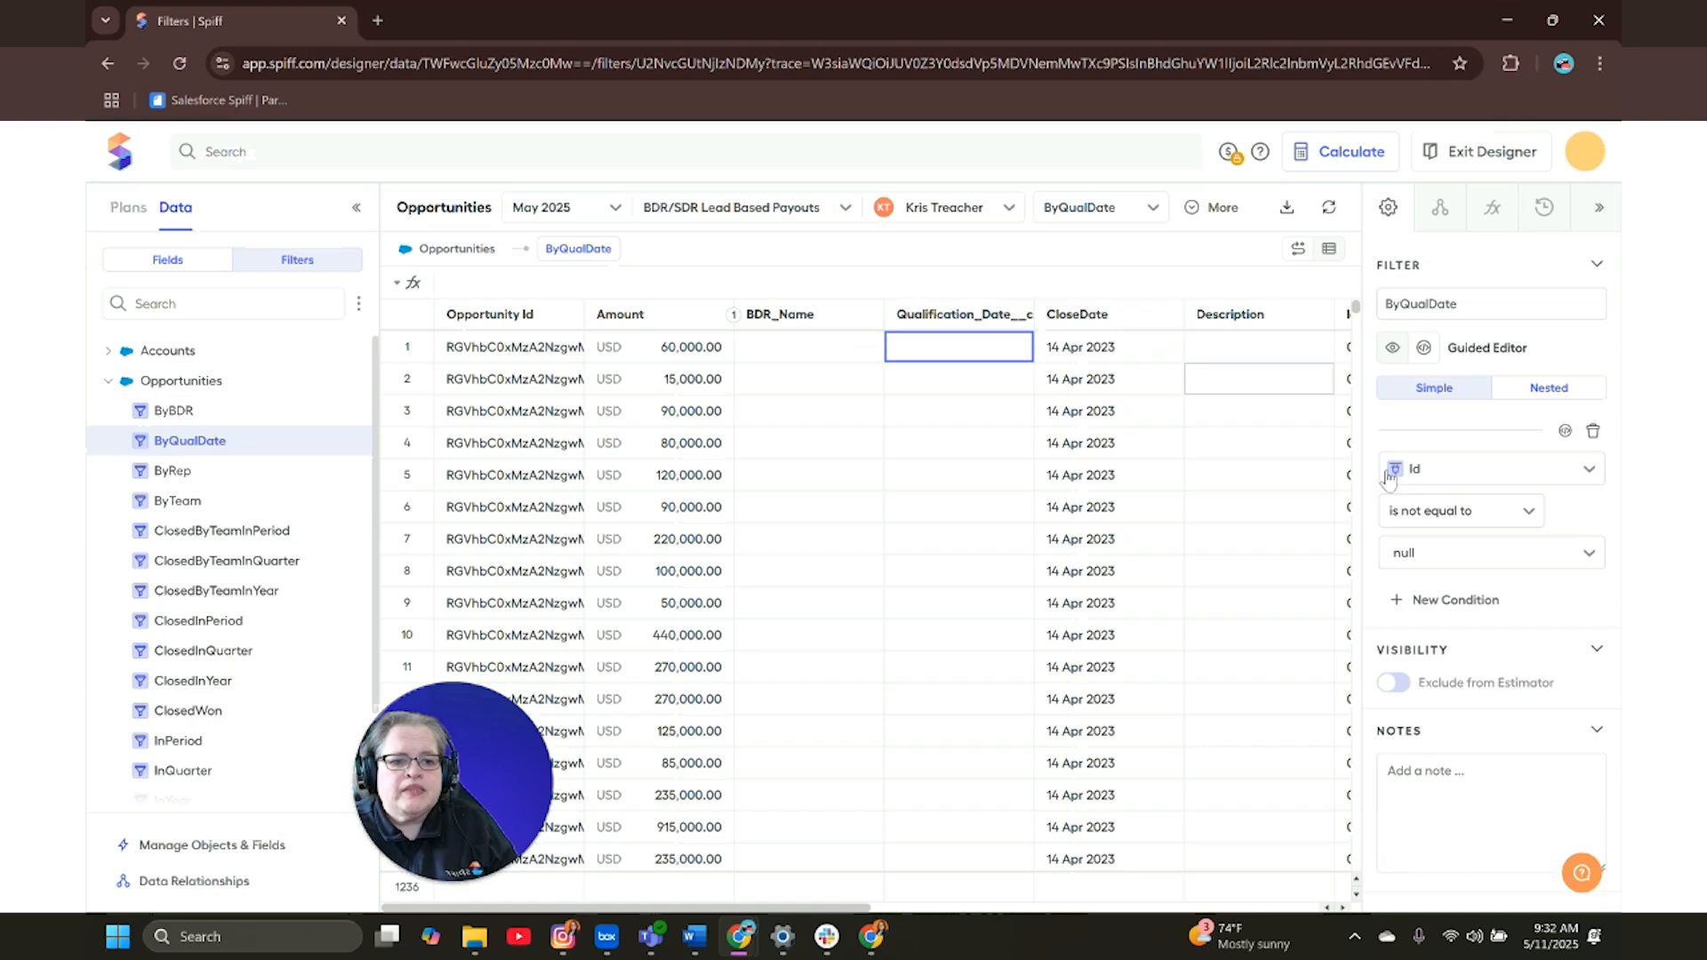
{"action": "left_click", "coordinate": [1441, 480]}
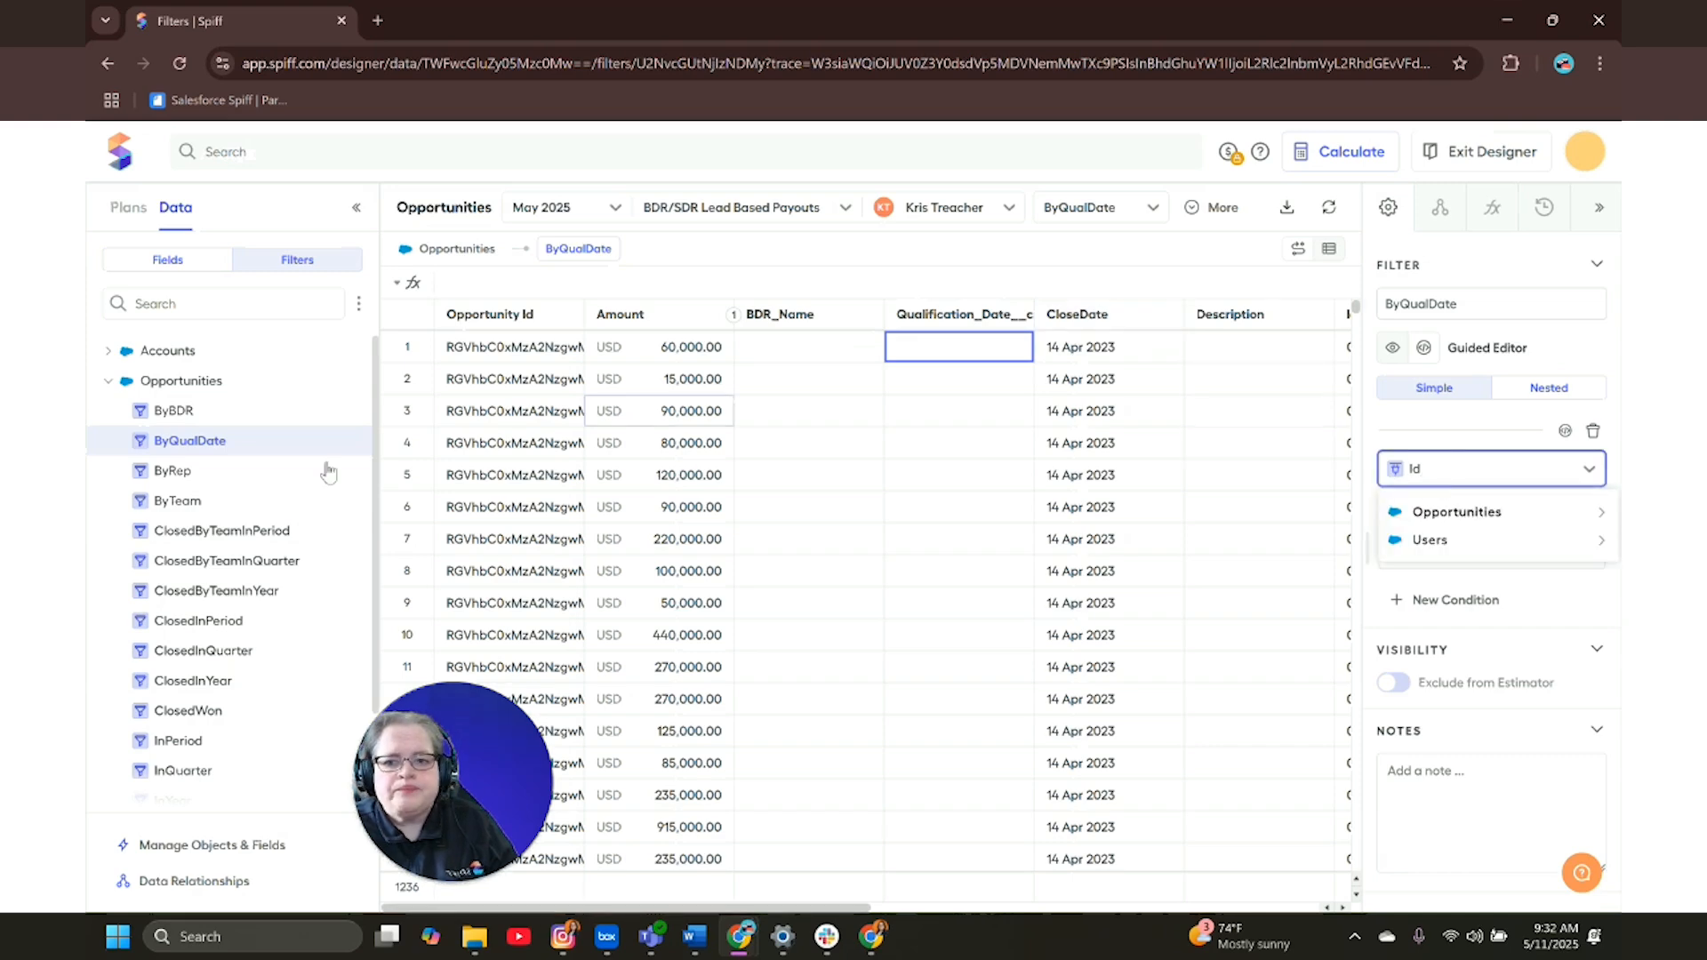
{"action": "double_click", "coordinate": [282, 442]}
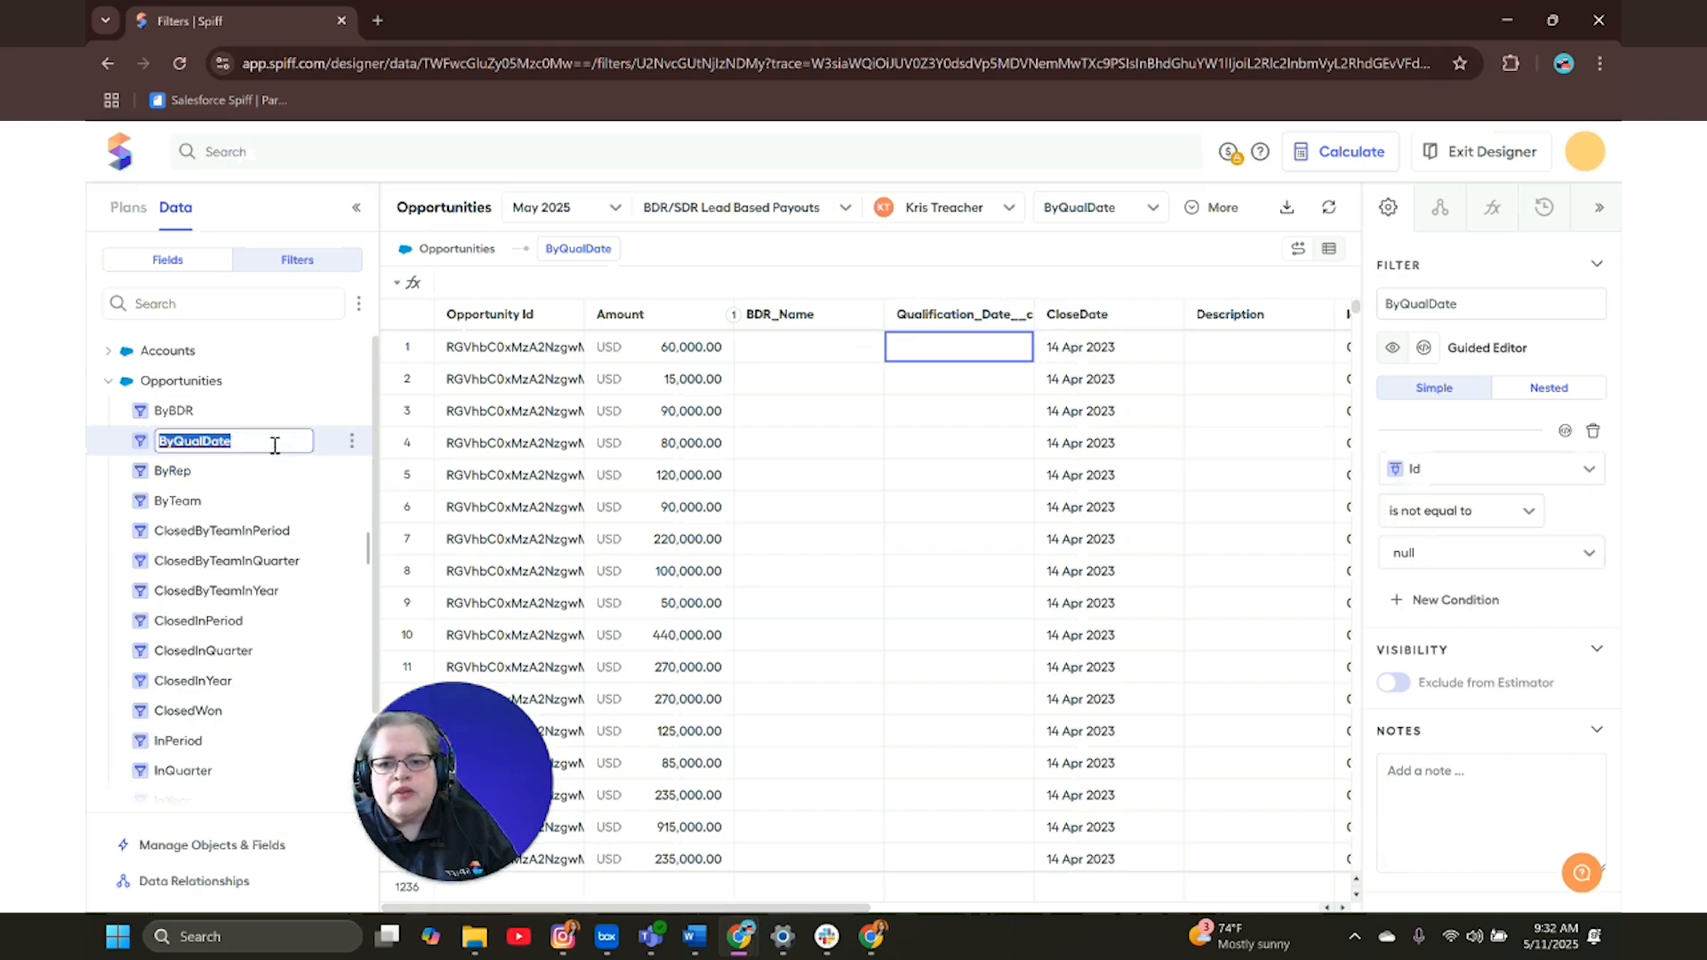
{"action": "left_click", "coordinate": [275, 446]}
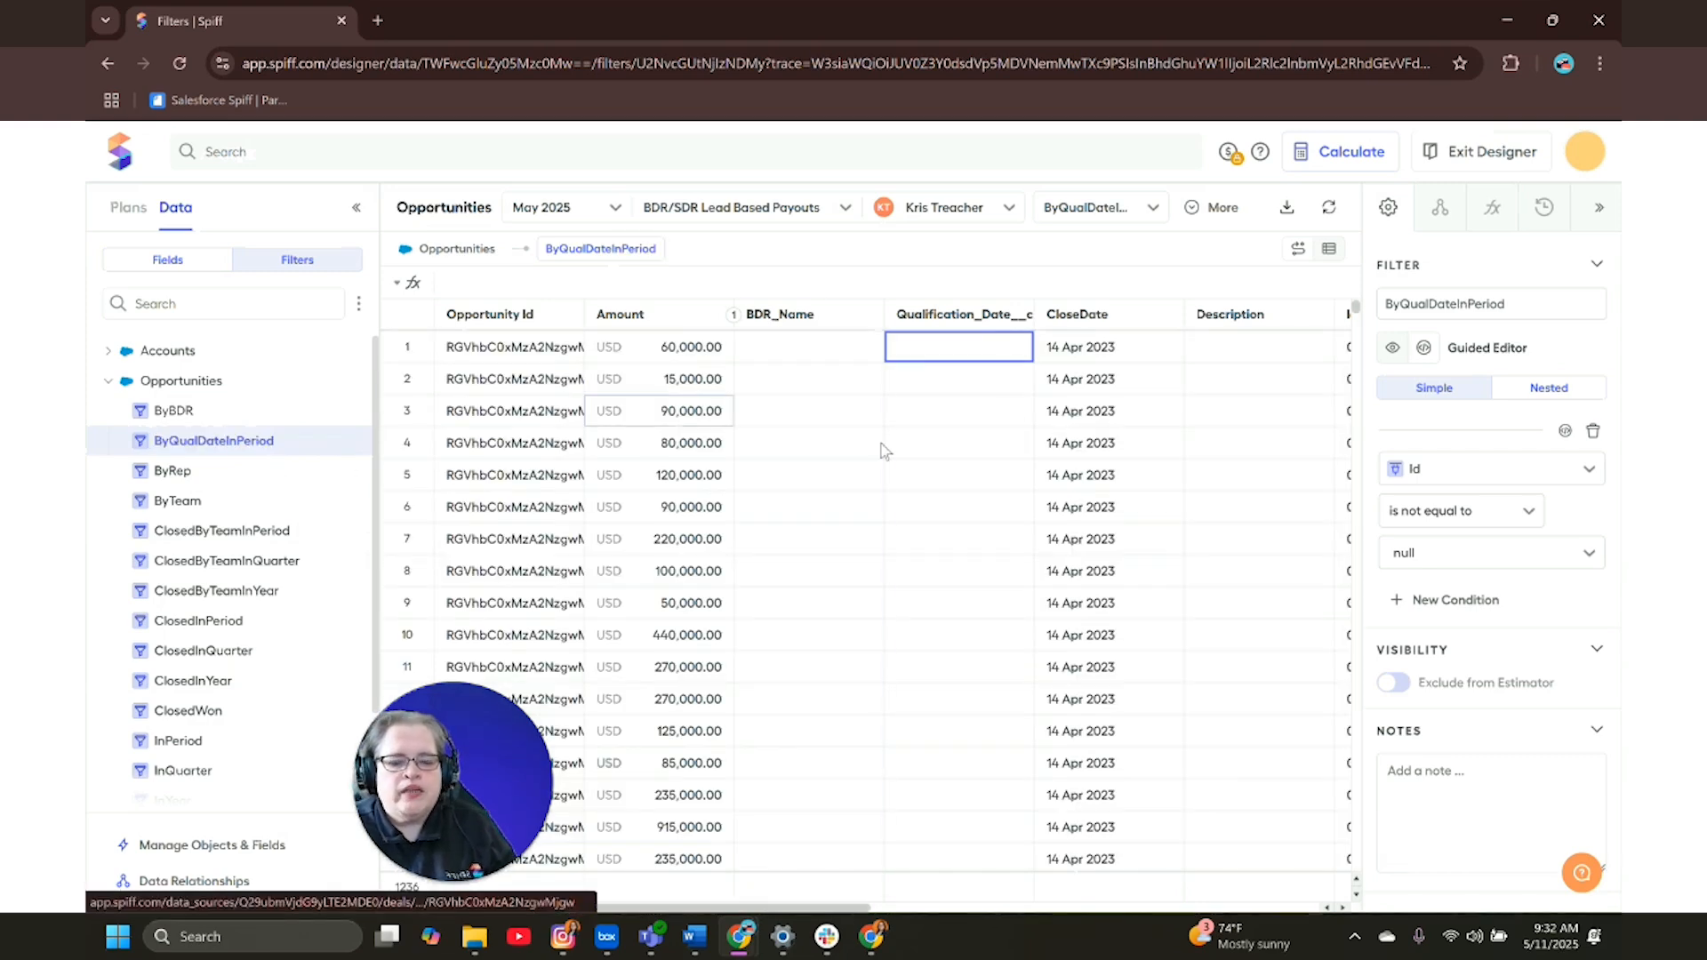
- Set the ByQualDateInPeriod condition to the Opportunities field Qualification_Date__c with the operator is within
{"action": "left_click", "coordinate": [1462, 476]}
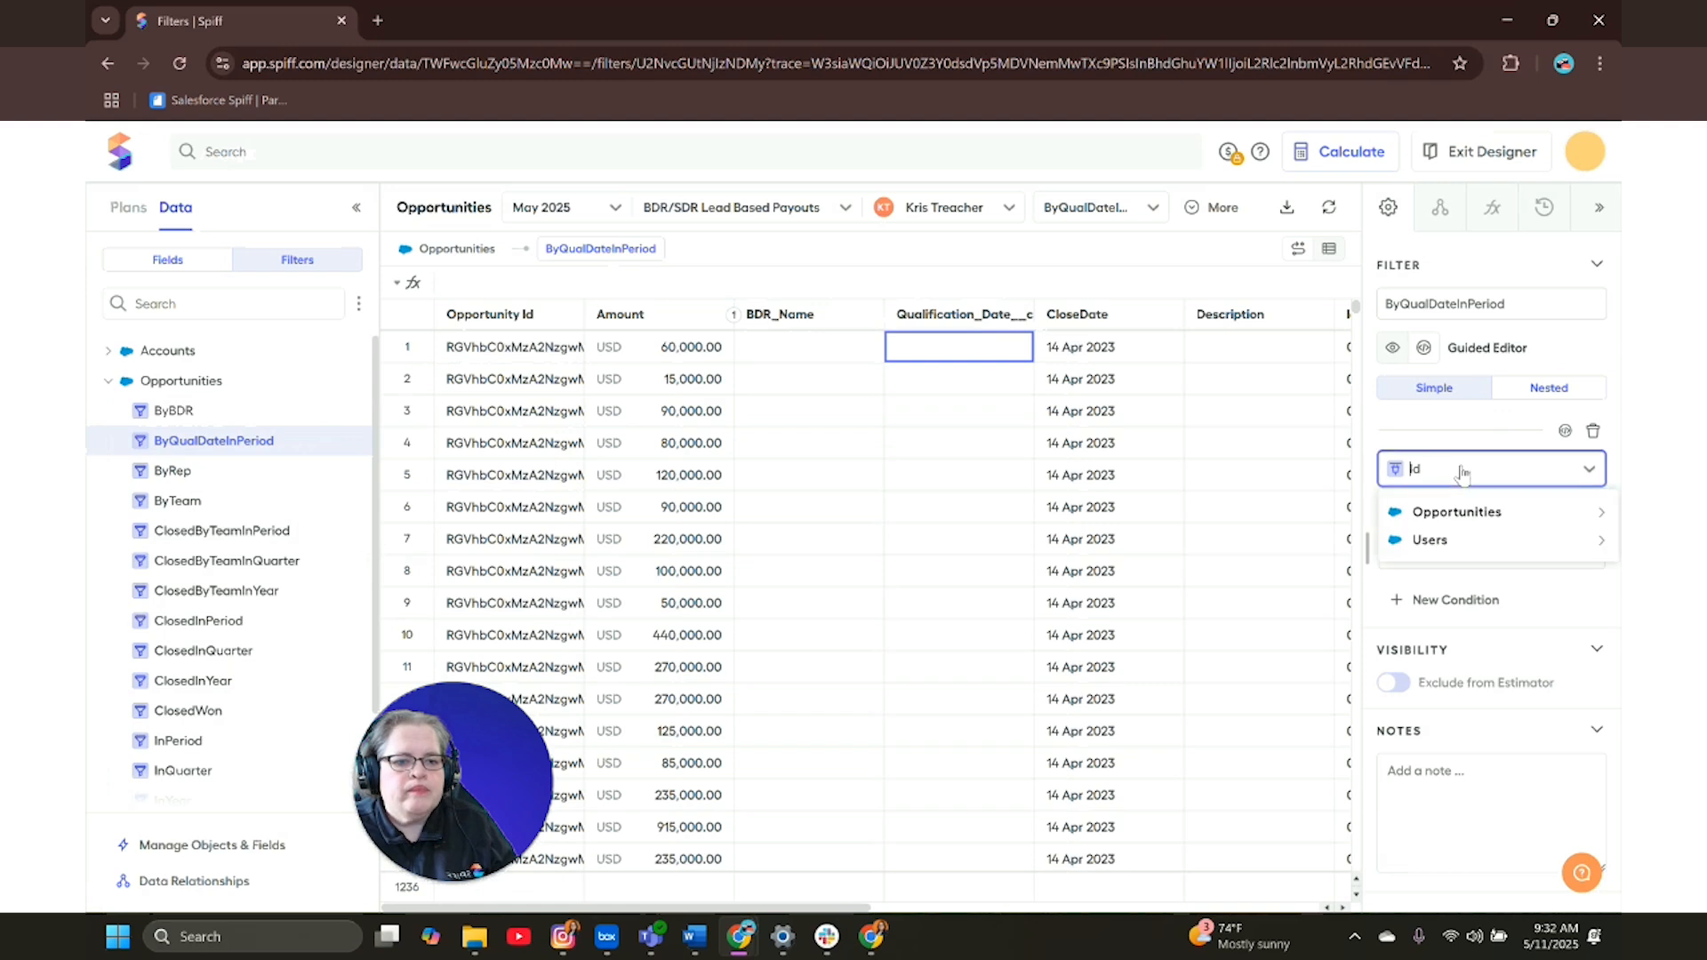
{"action": "left_click", "coordinate": [1454, 516]}
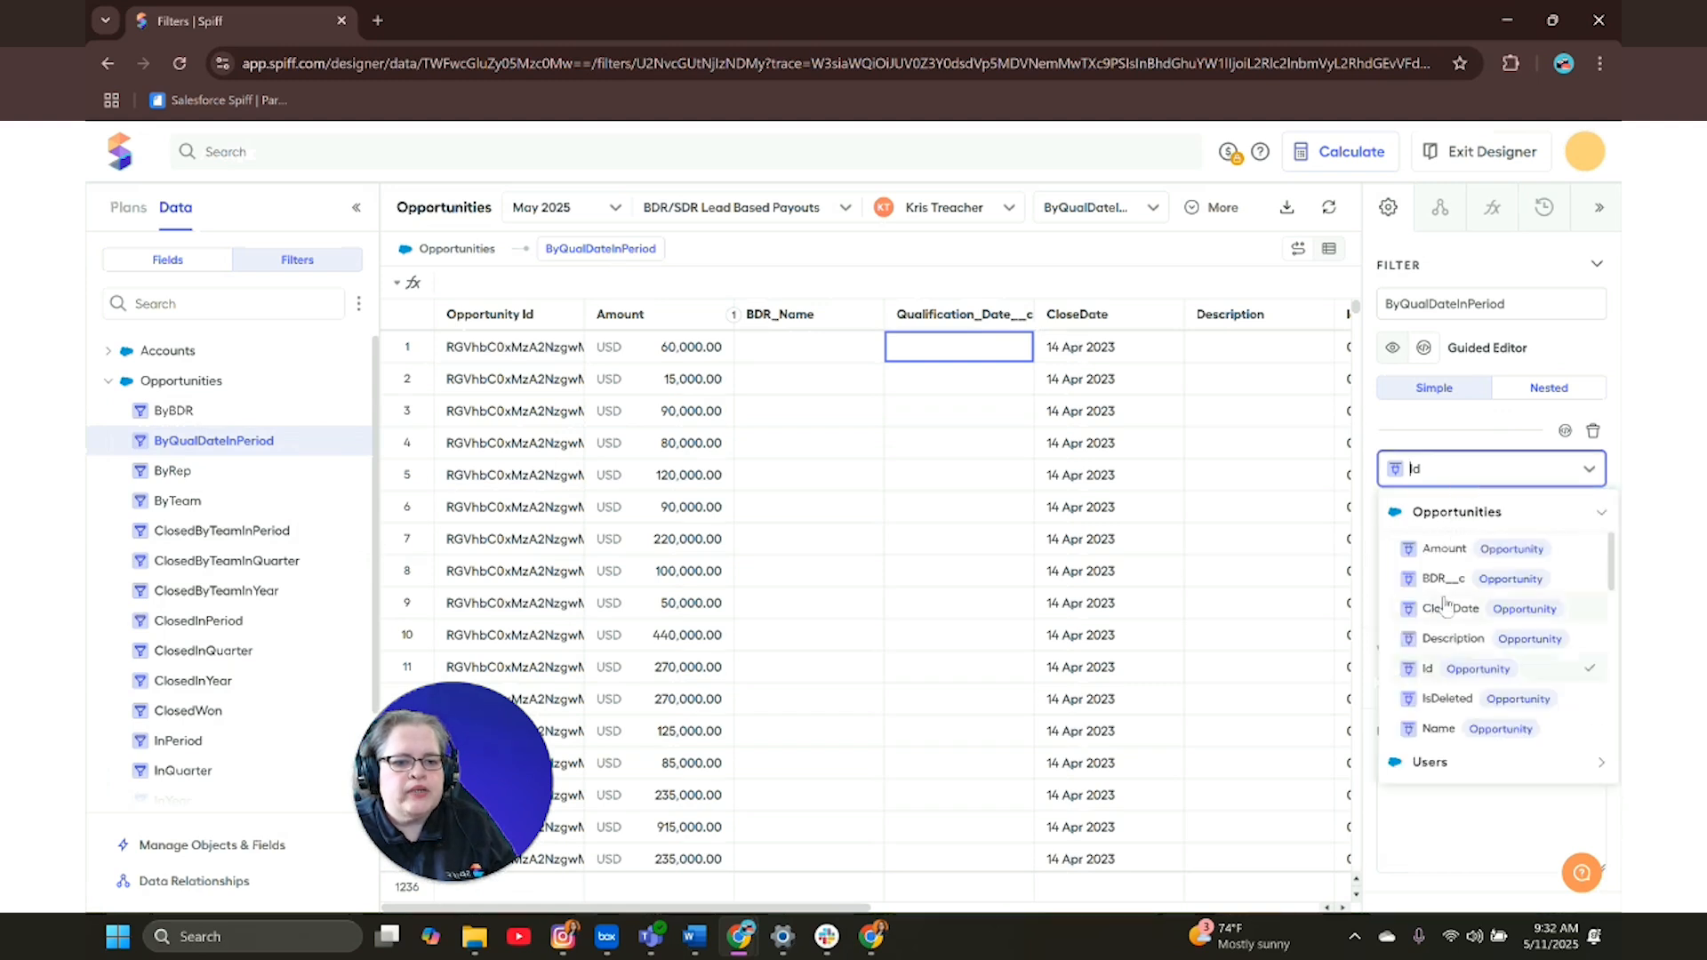
{"action": "scroll", "coordinate": [1453, 641], "scroll_direction": "down", "scroll_amount": 3}
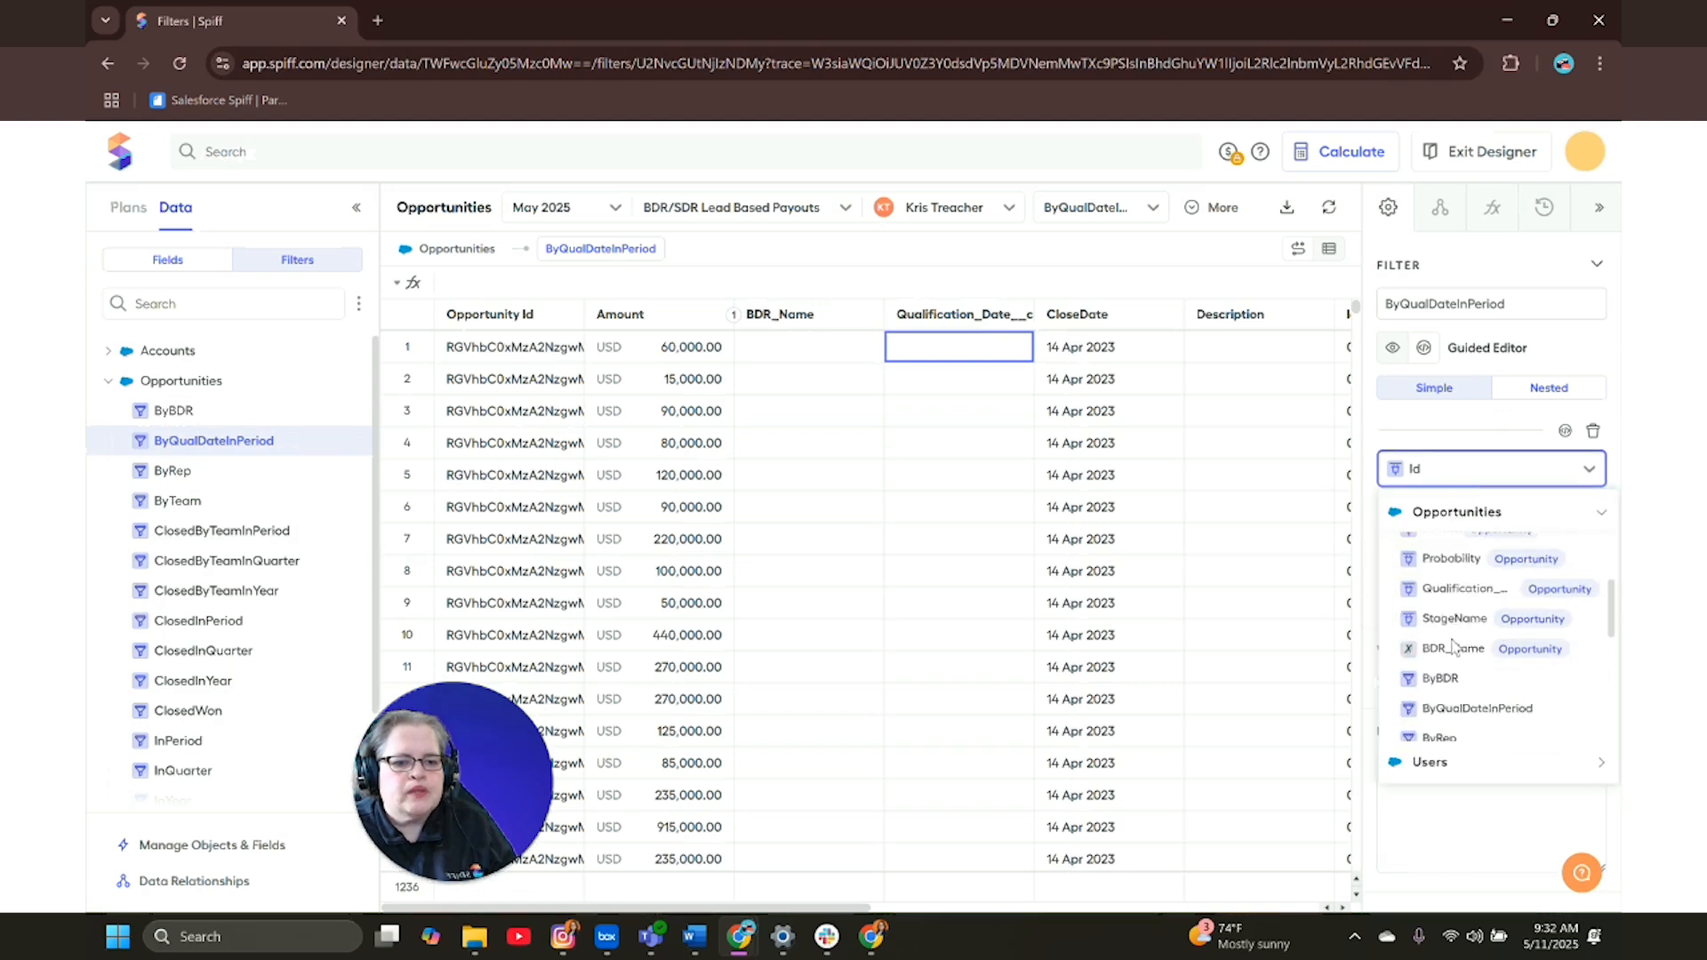
{"action": "left_click", "coordinate": [1450, 589]}
{"action": "left_click", "coordinate": [1441, 515]}
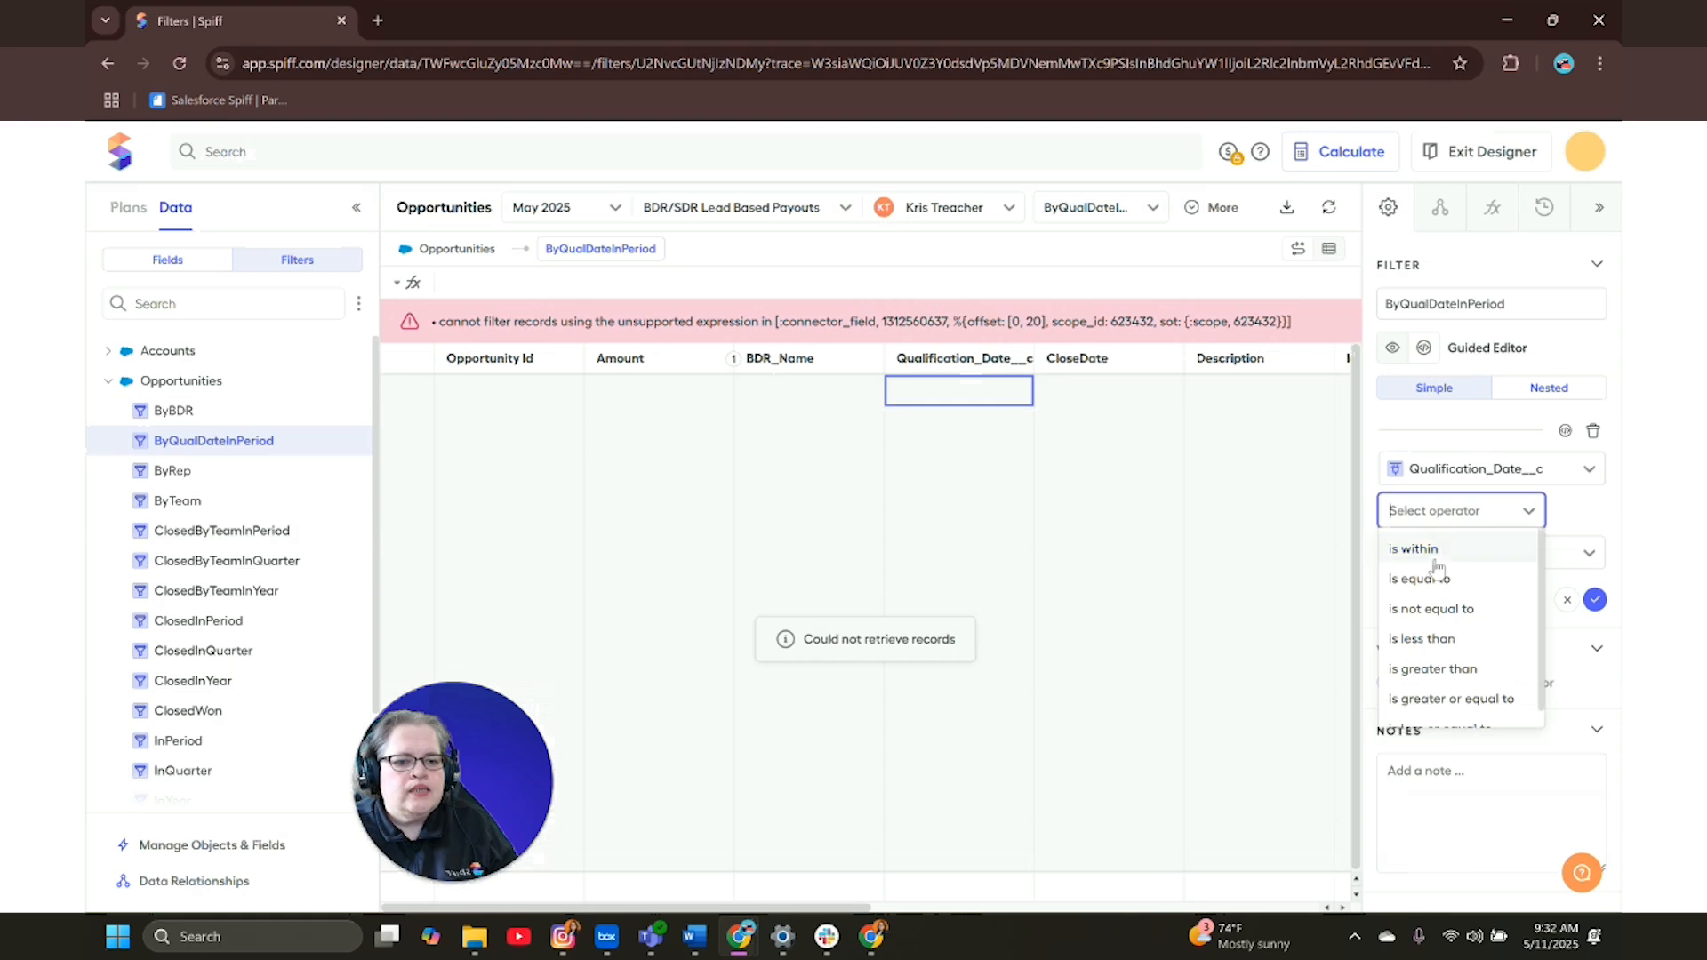
{"action": "left_click", "coordinate": [1422, 552]}
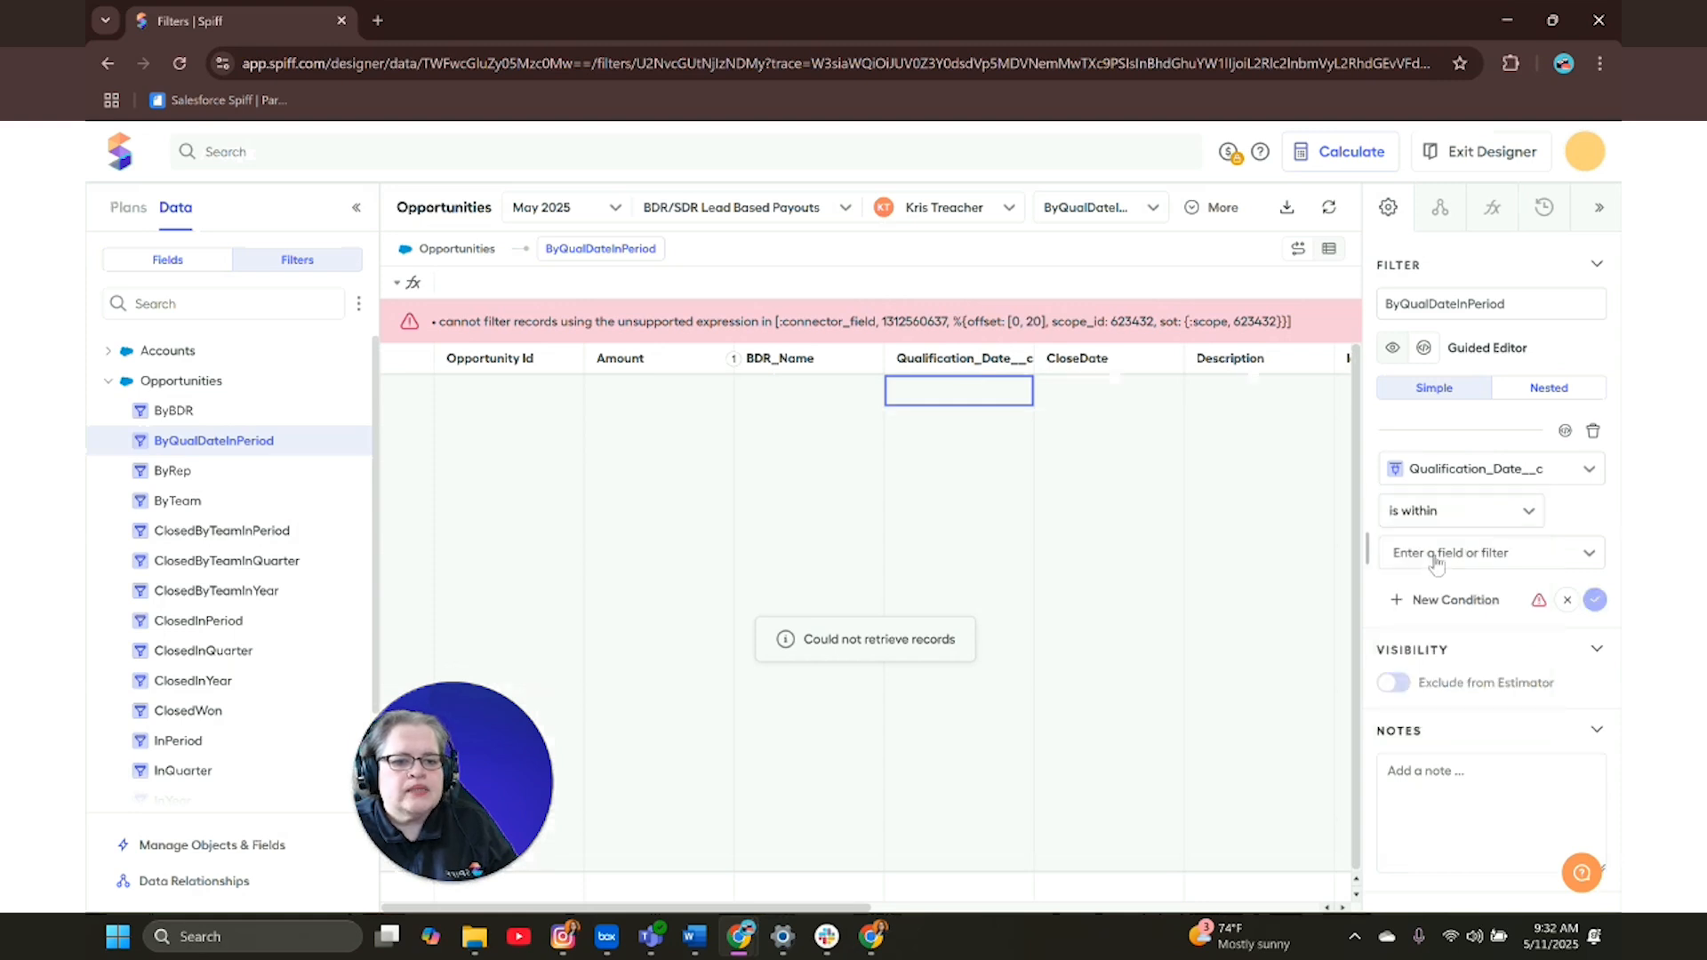
- Set the date range of the Qualification_Date__c condition to Current Period
{"action": "left_click", "coordinate": [1435, 556]}
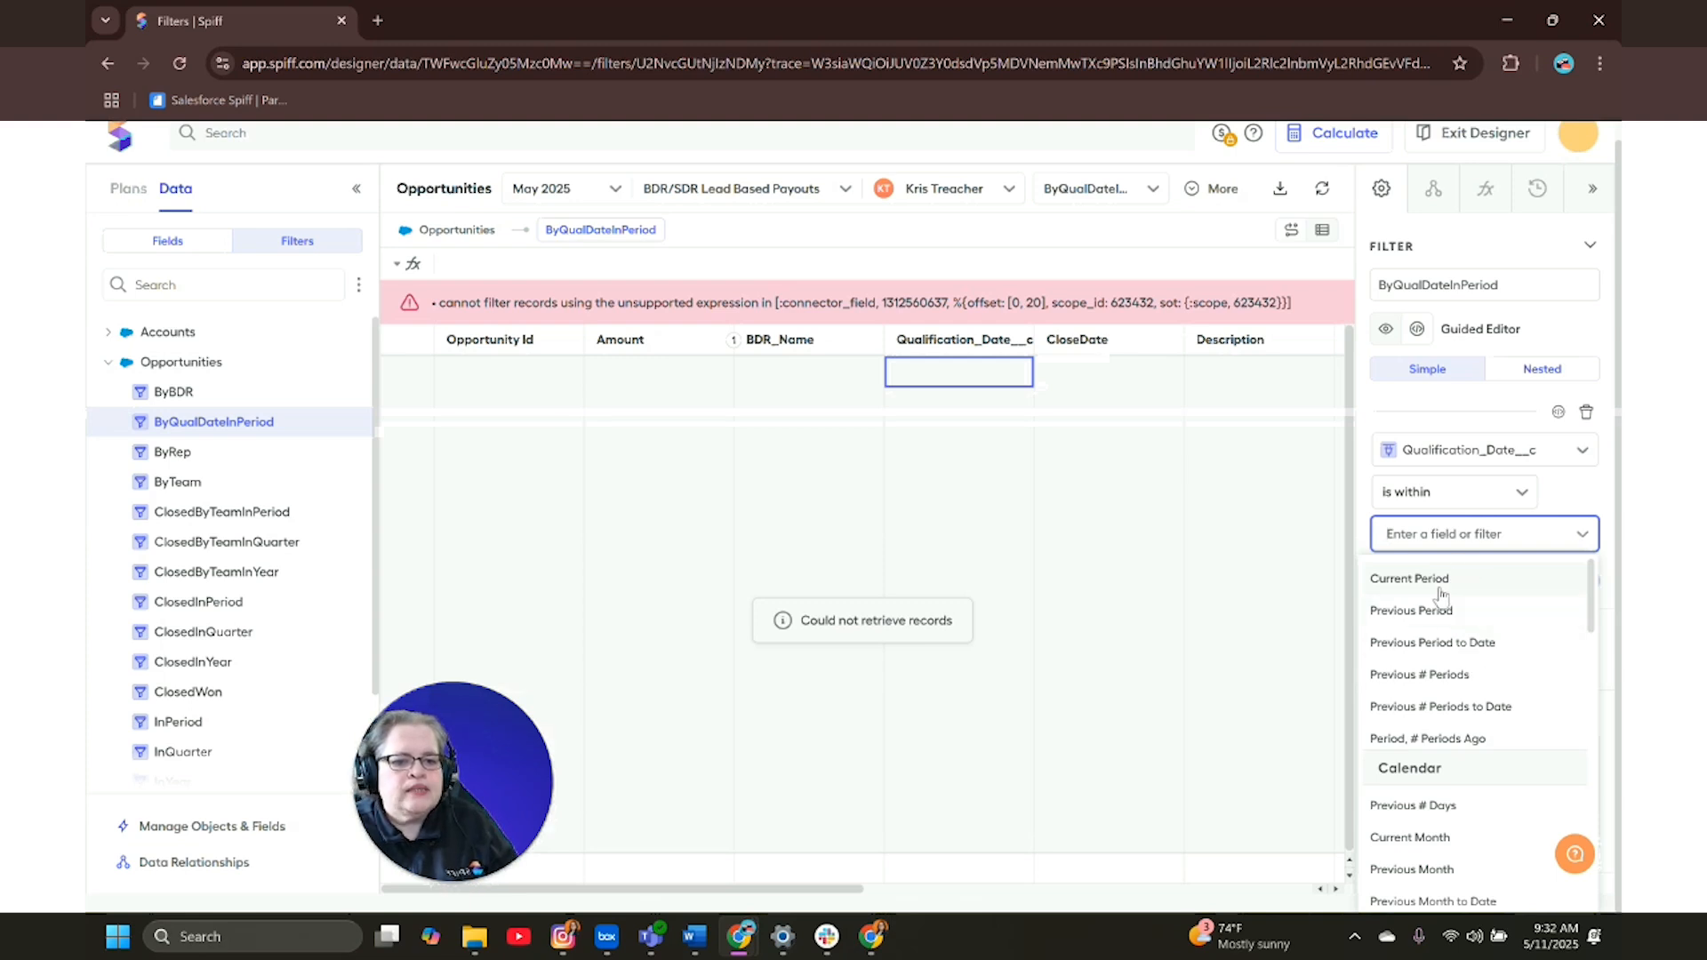
{"action": "scroll", "coordinate": [1459, 725], "scroll_direction": "down", "scroll_amount": 1}
{"action": "scroll", "coordinate": [1466, 738], "scroll_direction": "down", "scroll_amount": 1}
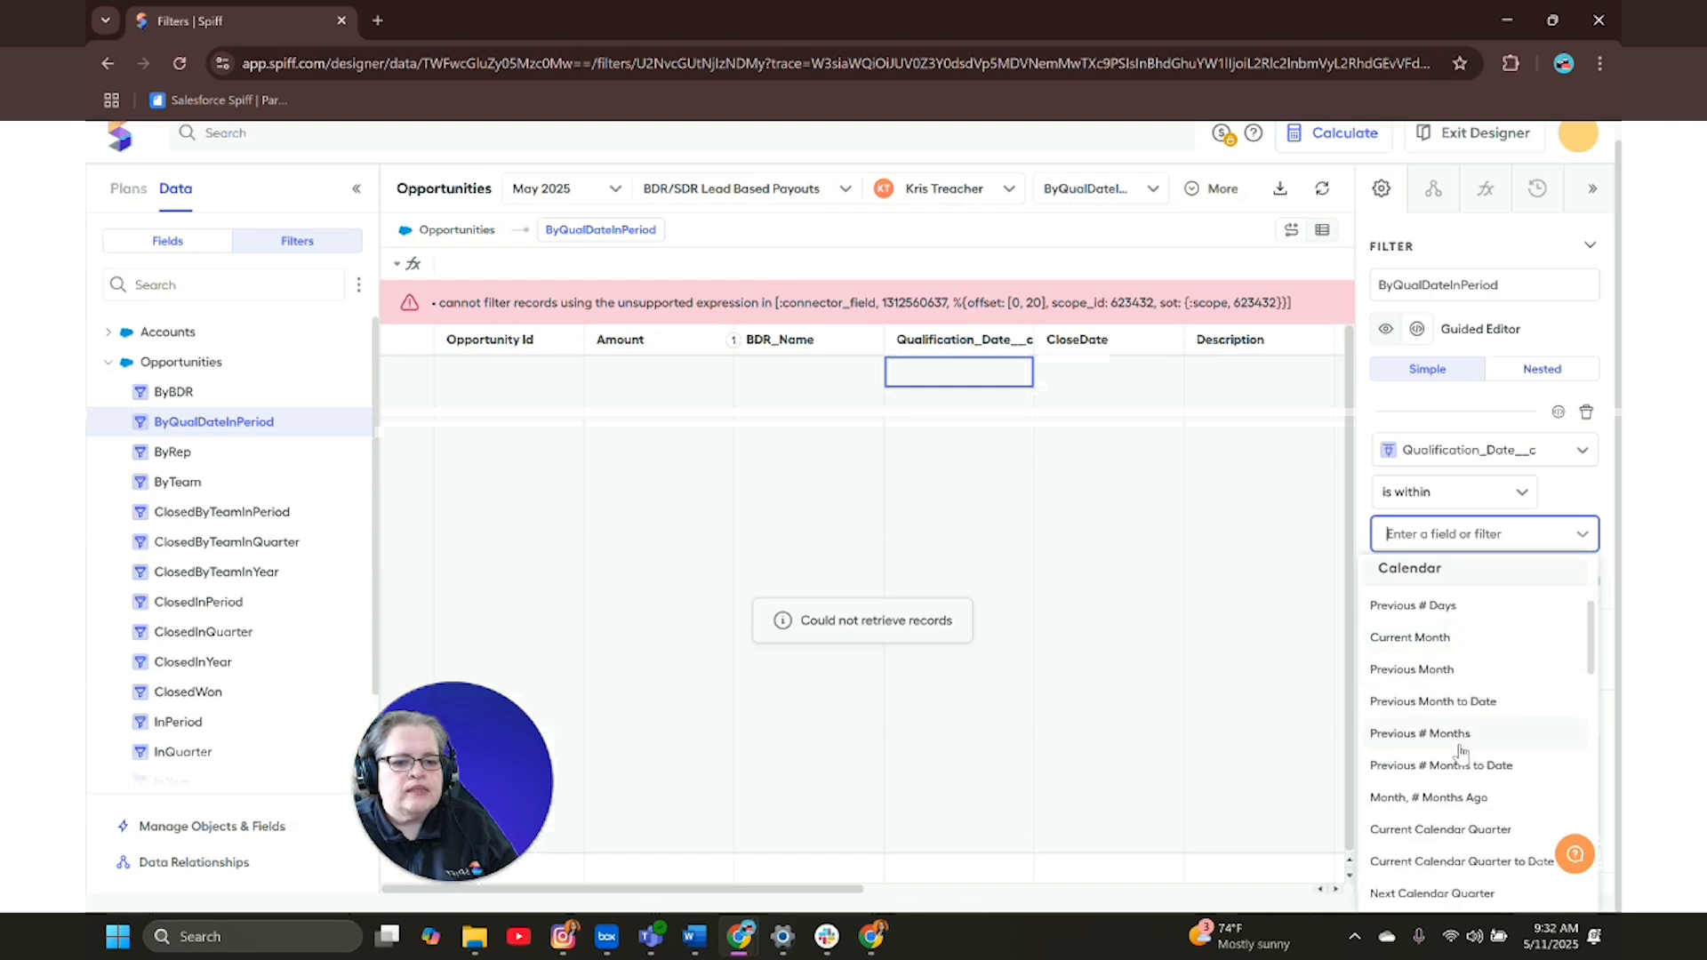
{"action": "scroll", "coordinate": [1457, 842], "scroll_direction": "down", "scroll_amount": 5}
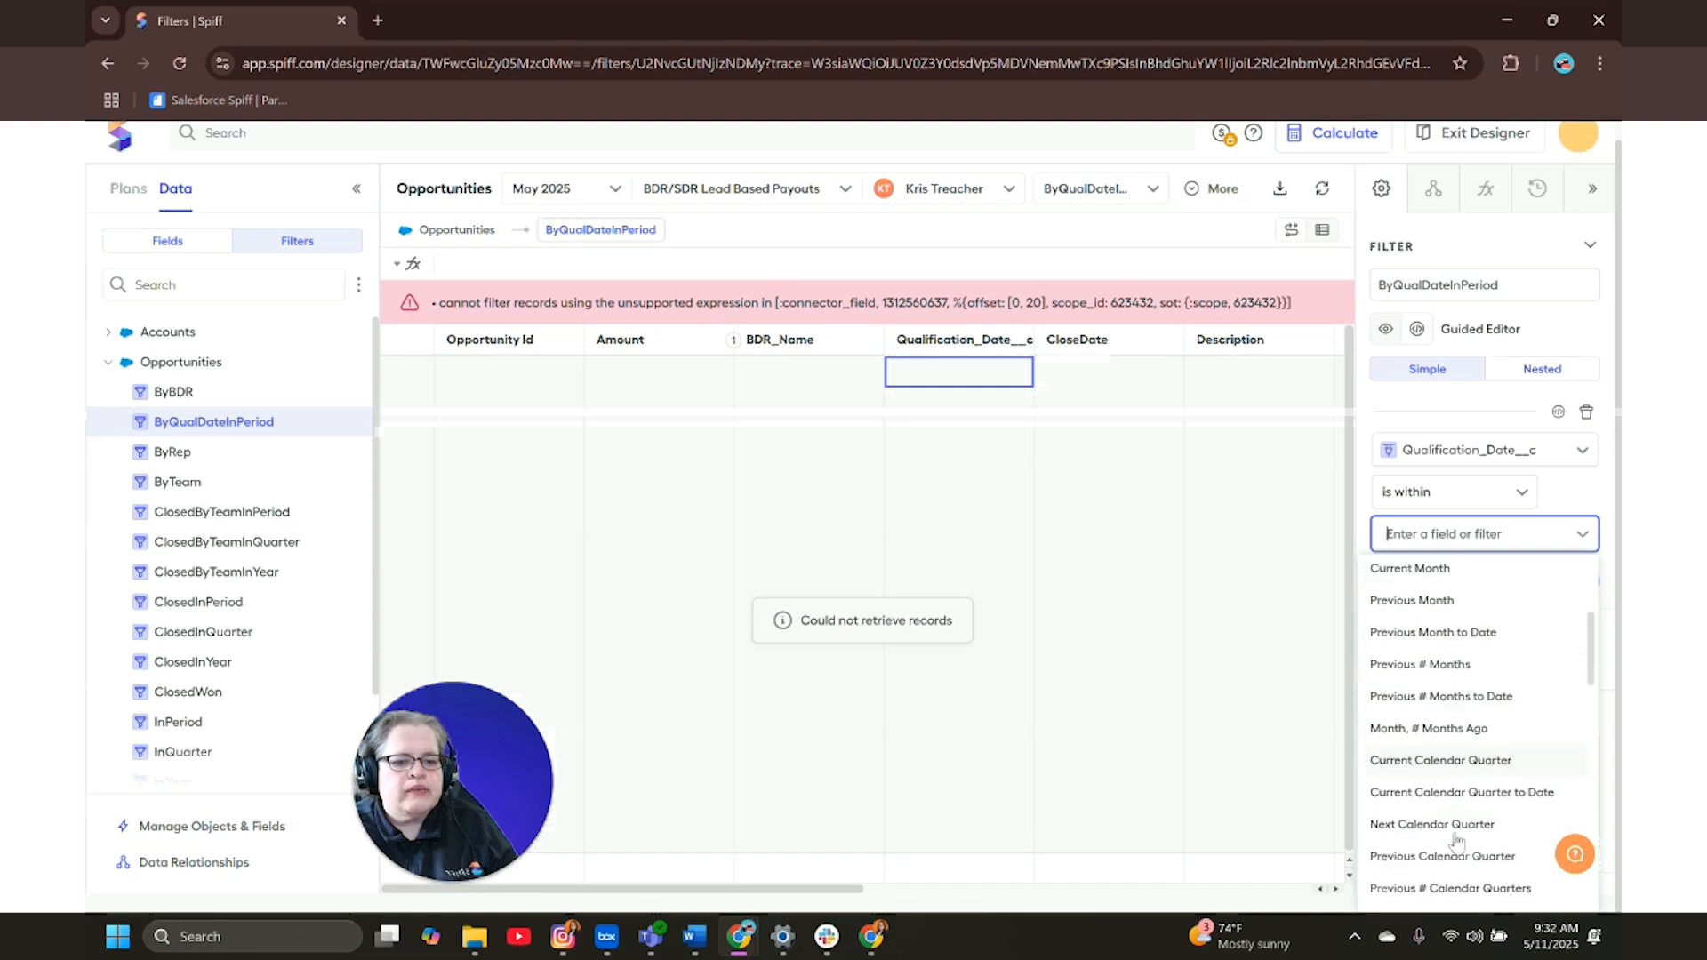
{"action": "scroll", "coordinate": [1456, 842], "scroll_direction": "down", "scroll_amount": 6}
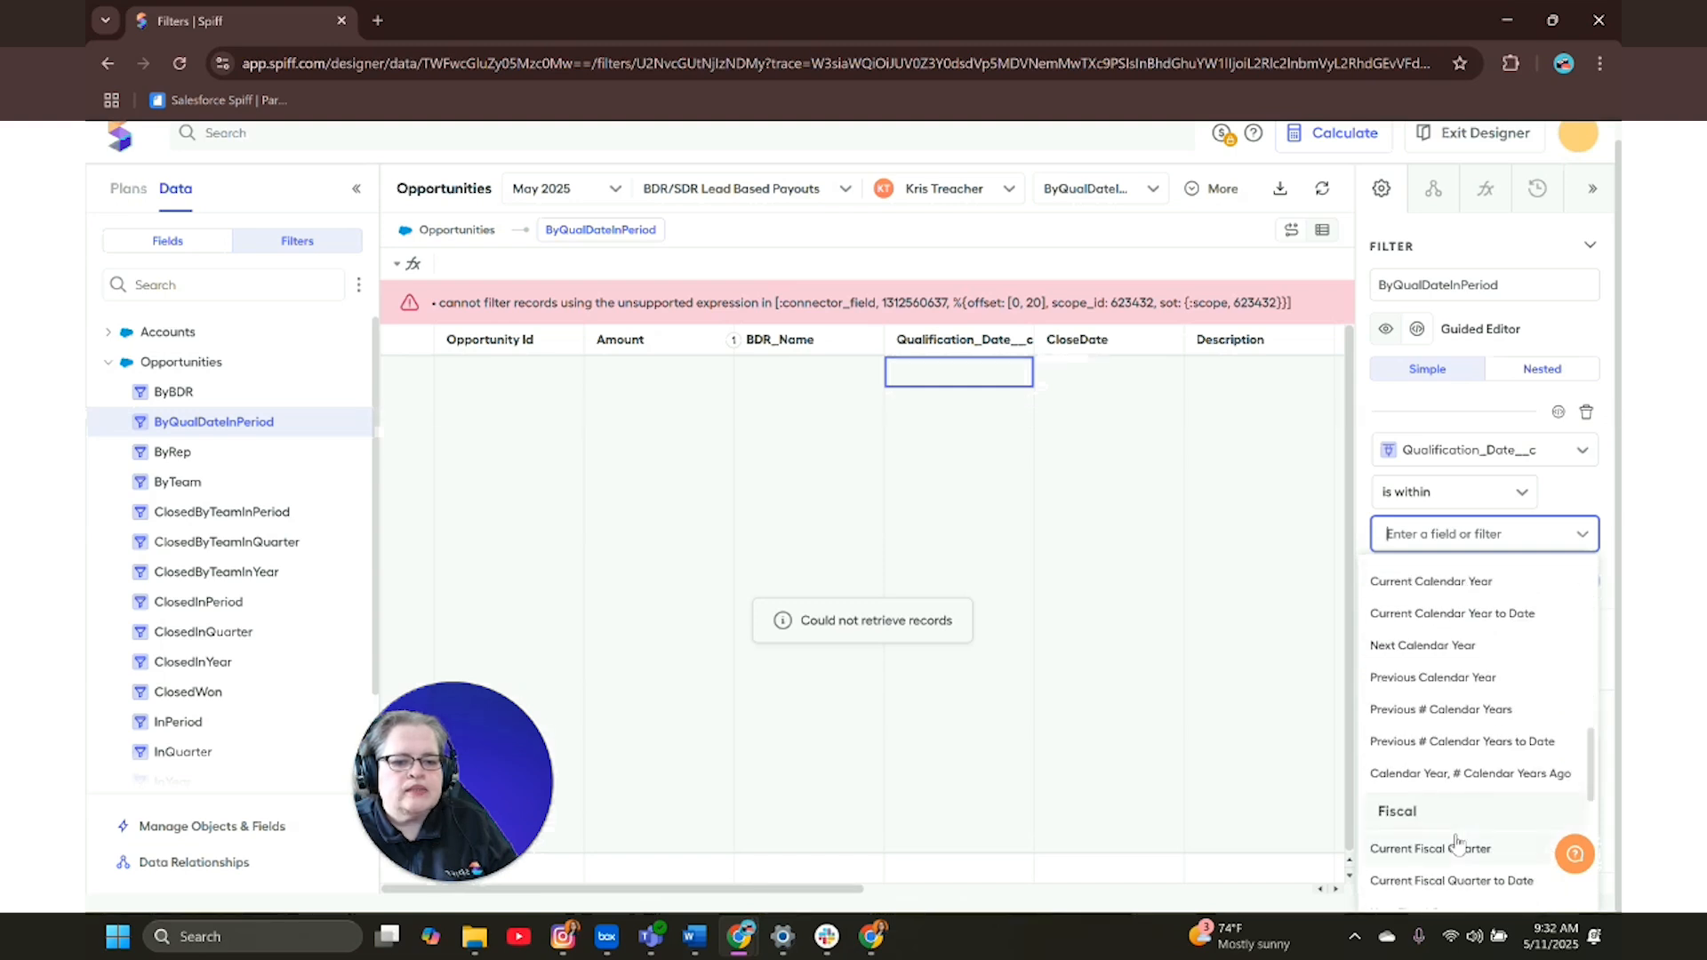
{"action": "scroll", "coordinate": [1456, 842], "scroll_direction": "up", "scroll_amount": 15}
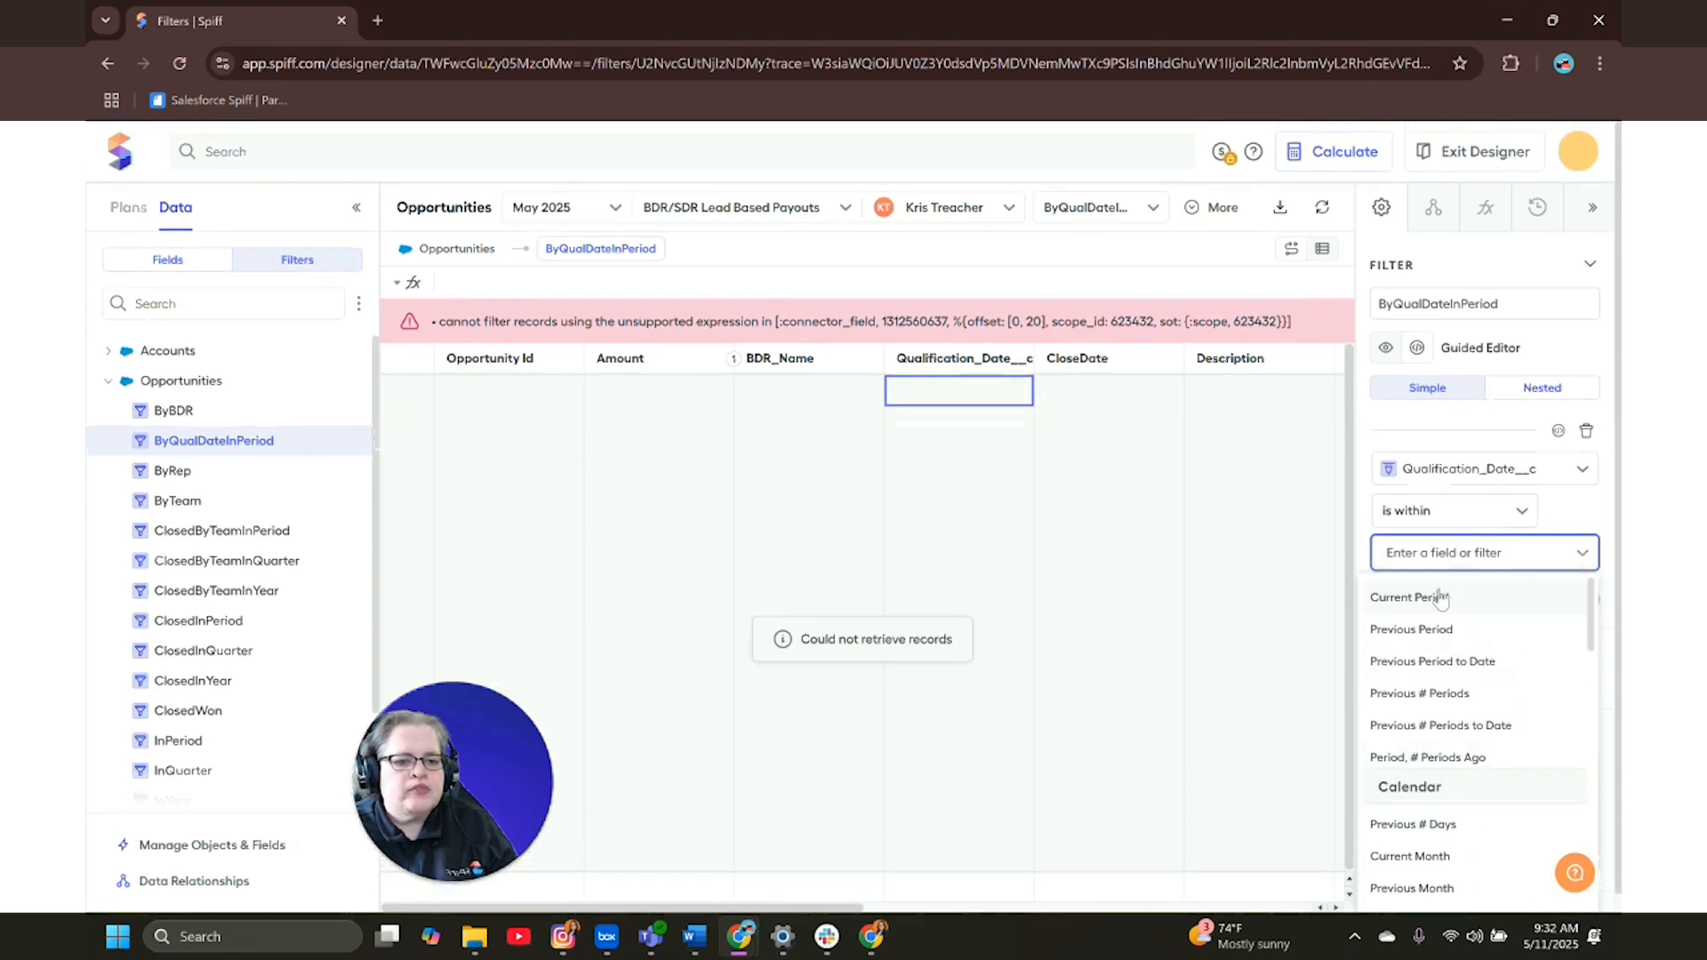
{"action": "left_click", "coordinate": [1441, 604]}
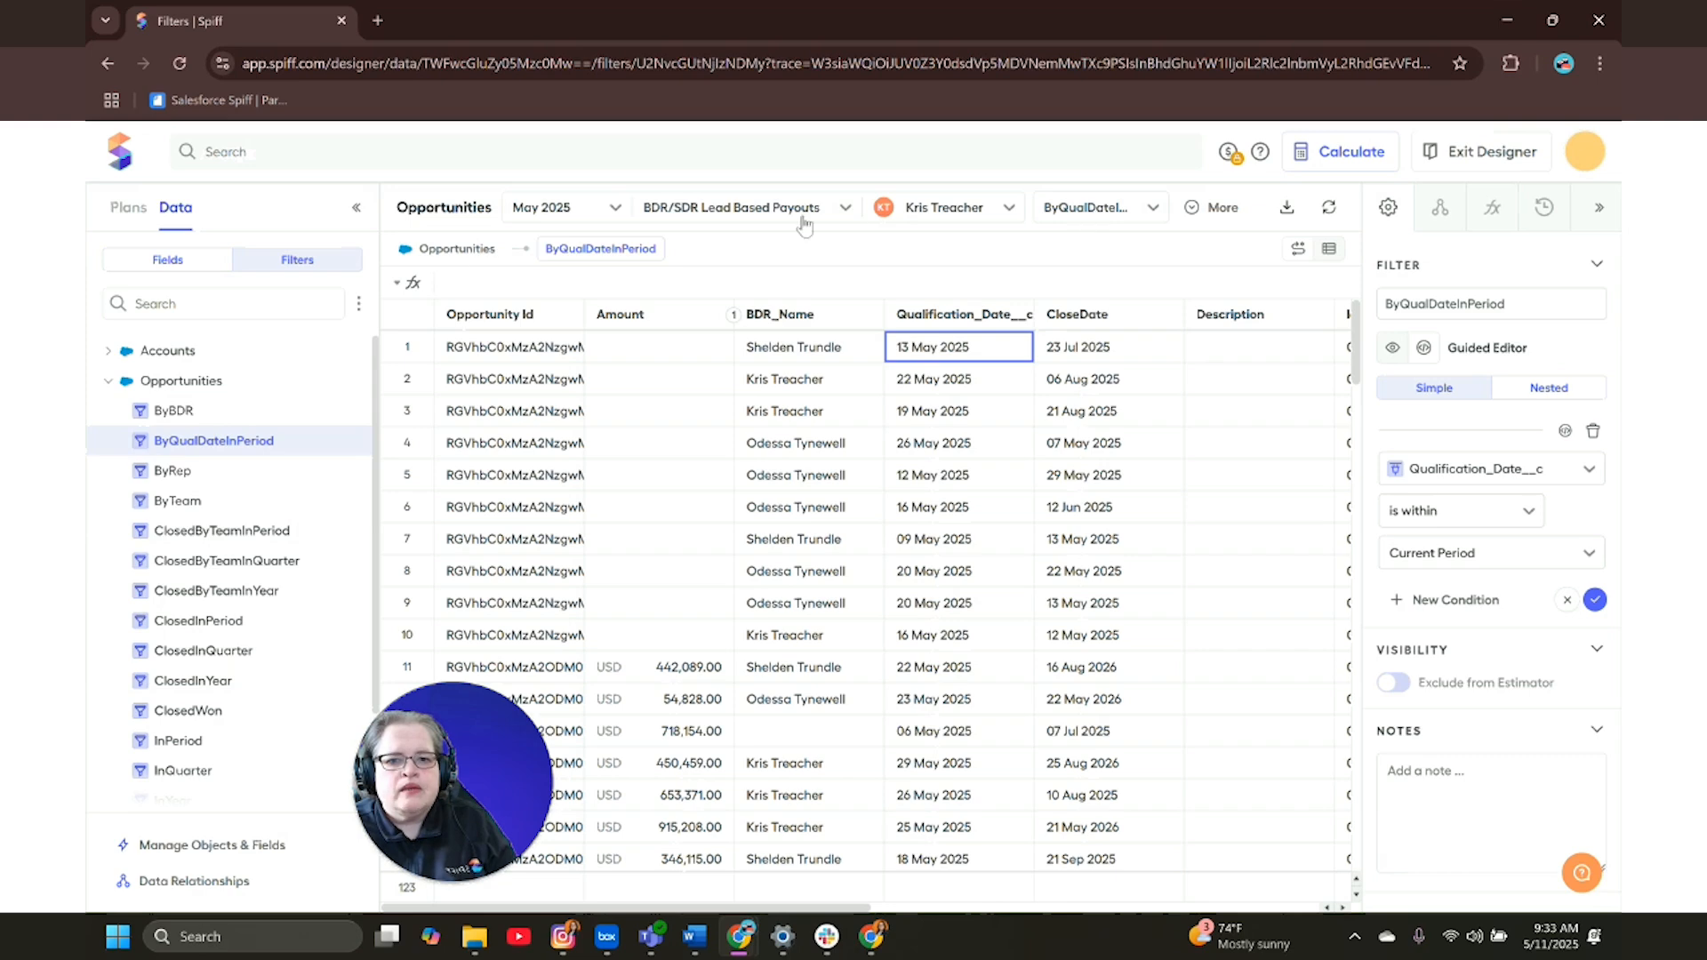
- Check the ByQualDateInPeriod records for April 2025 and save the filter's condition
{"action": "left_click", "coordinate": [549, 216]}
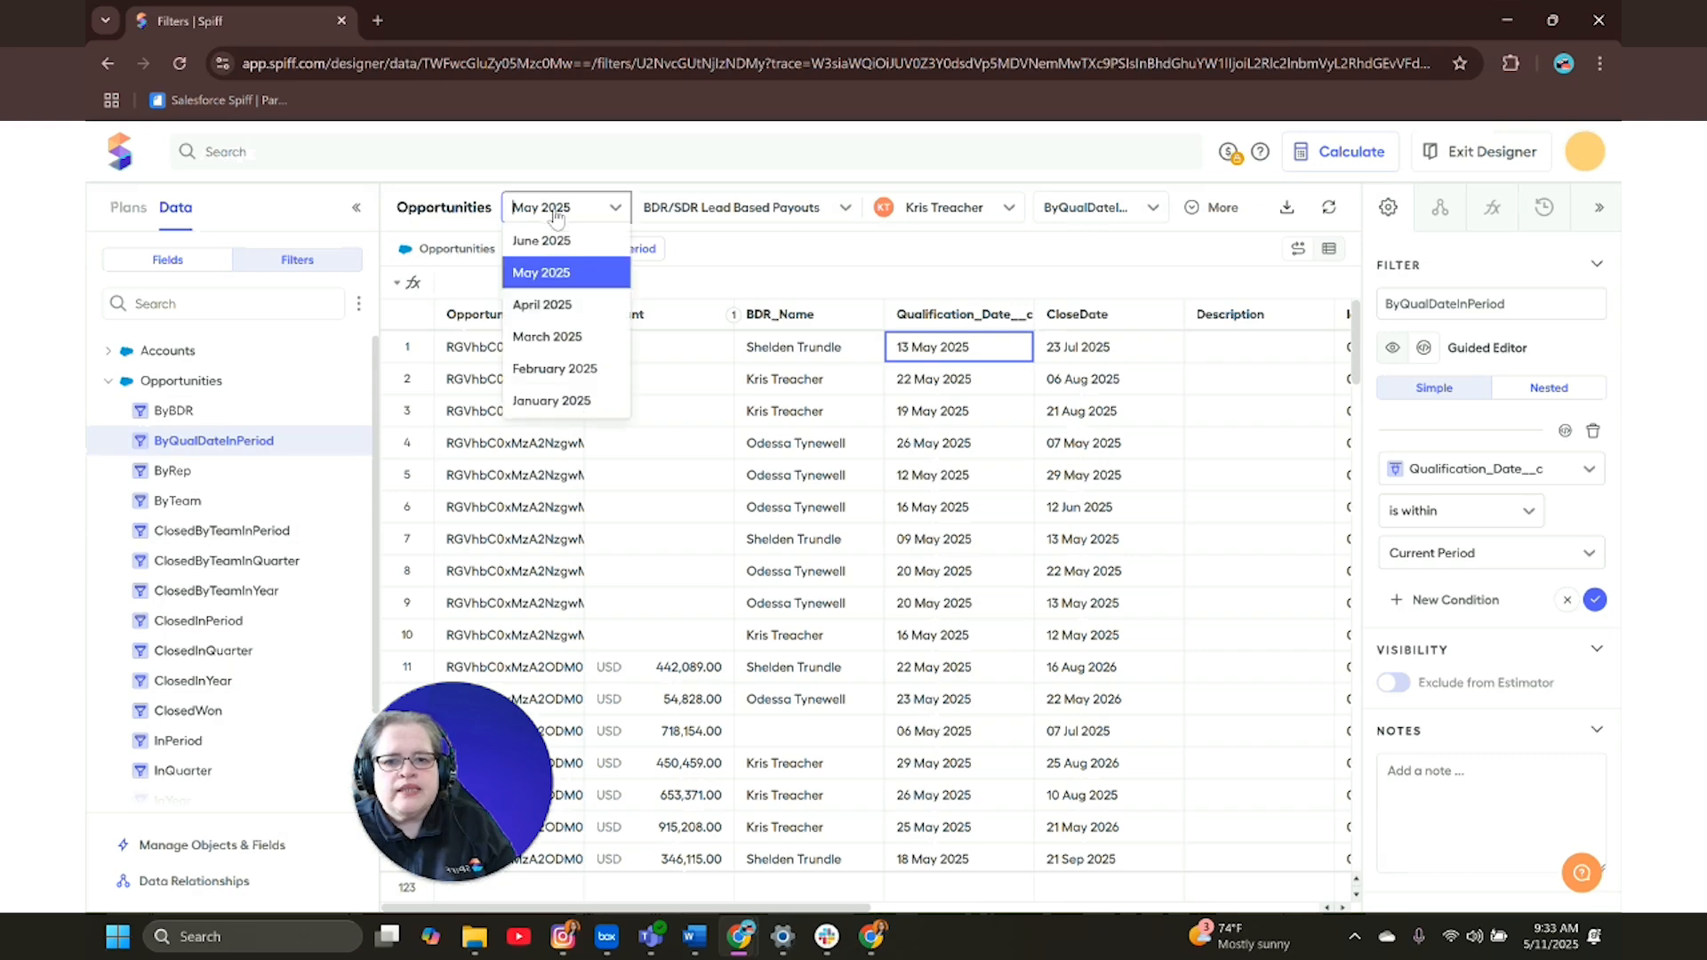
{"action": "left_click", "coordinate": [552, 306]}
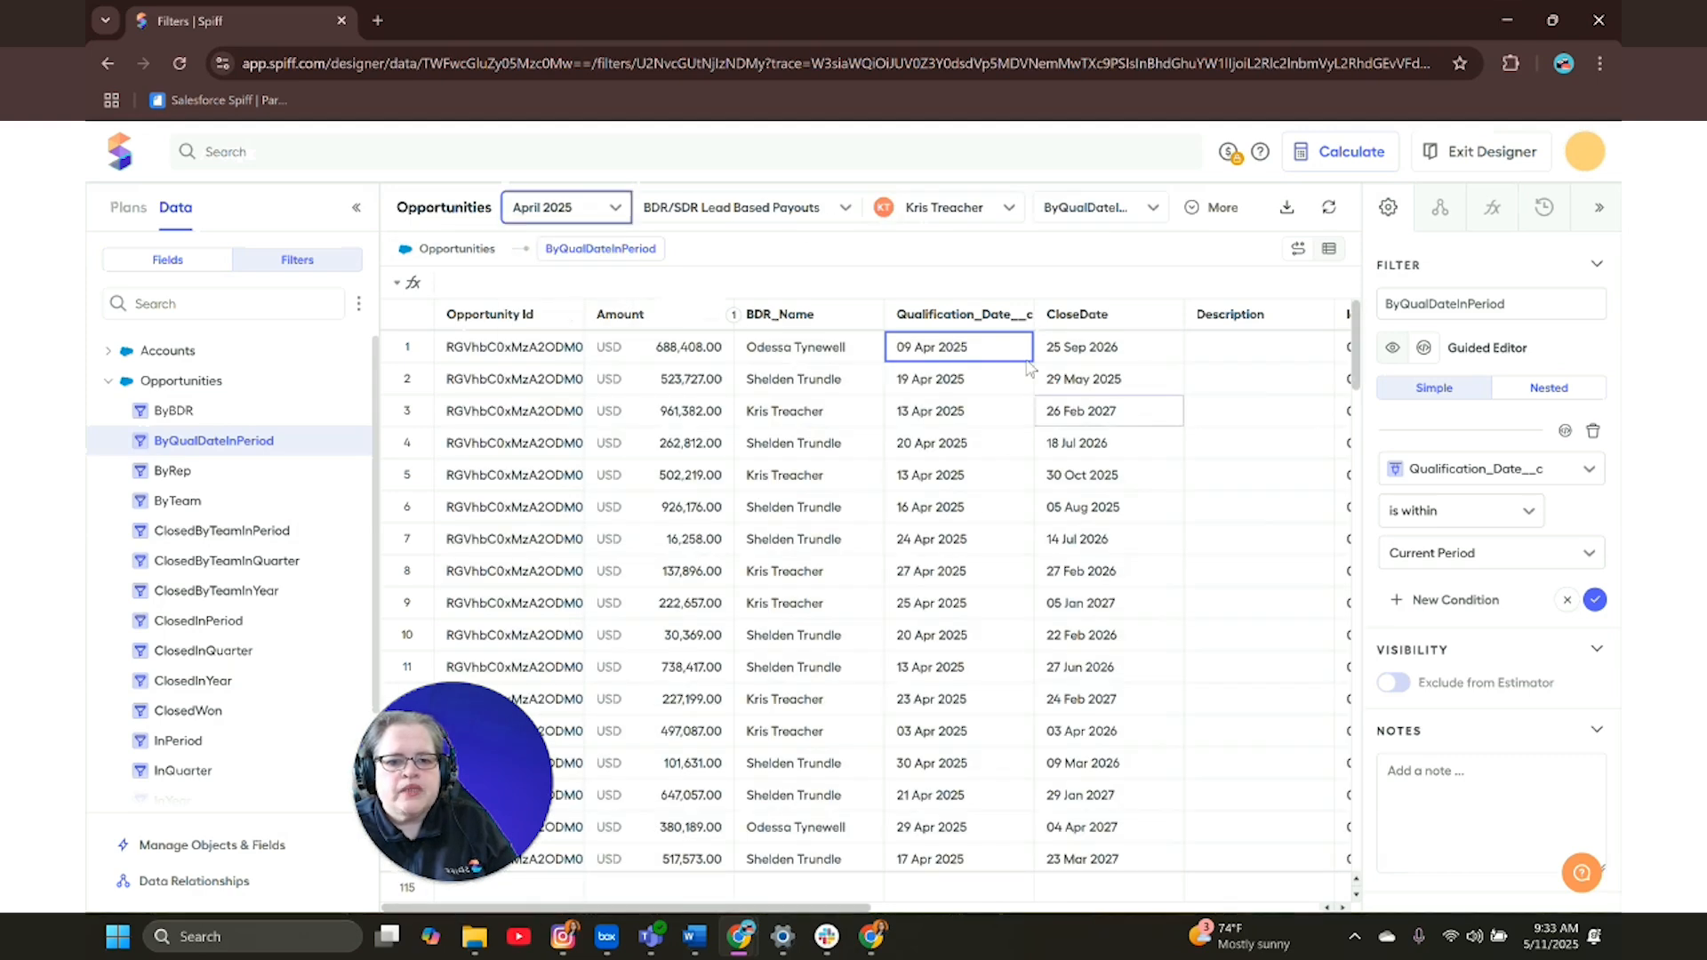
{"action": "left_click", "coordinate": [1597, 602]}
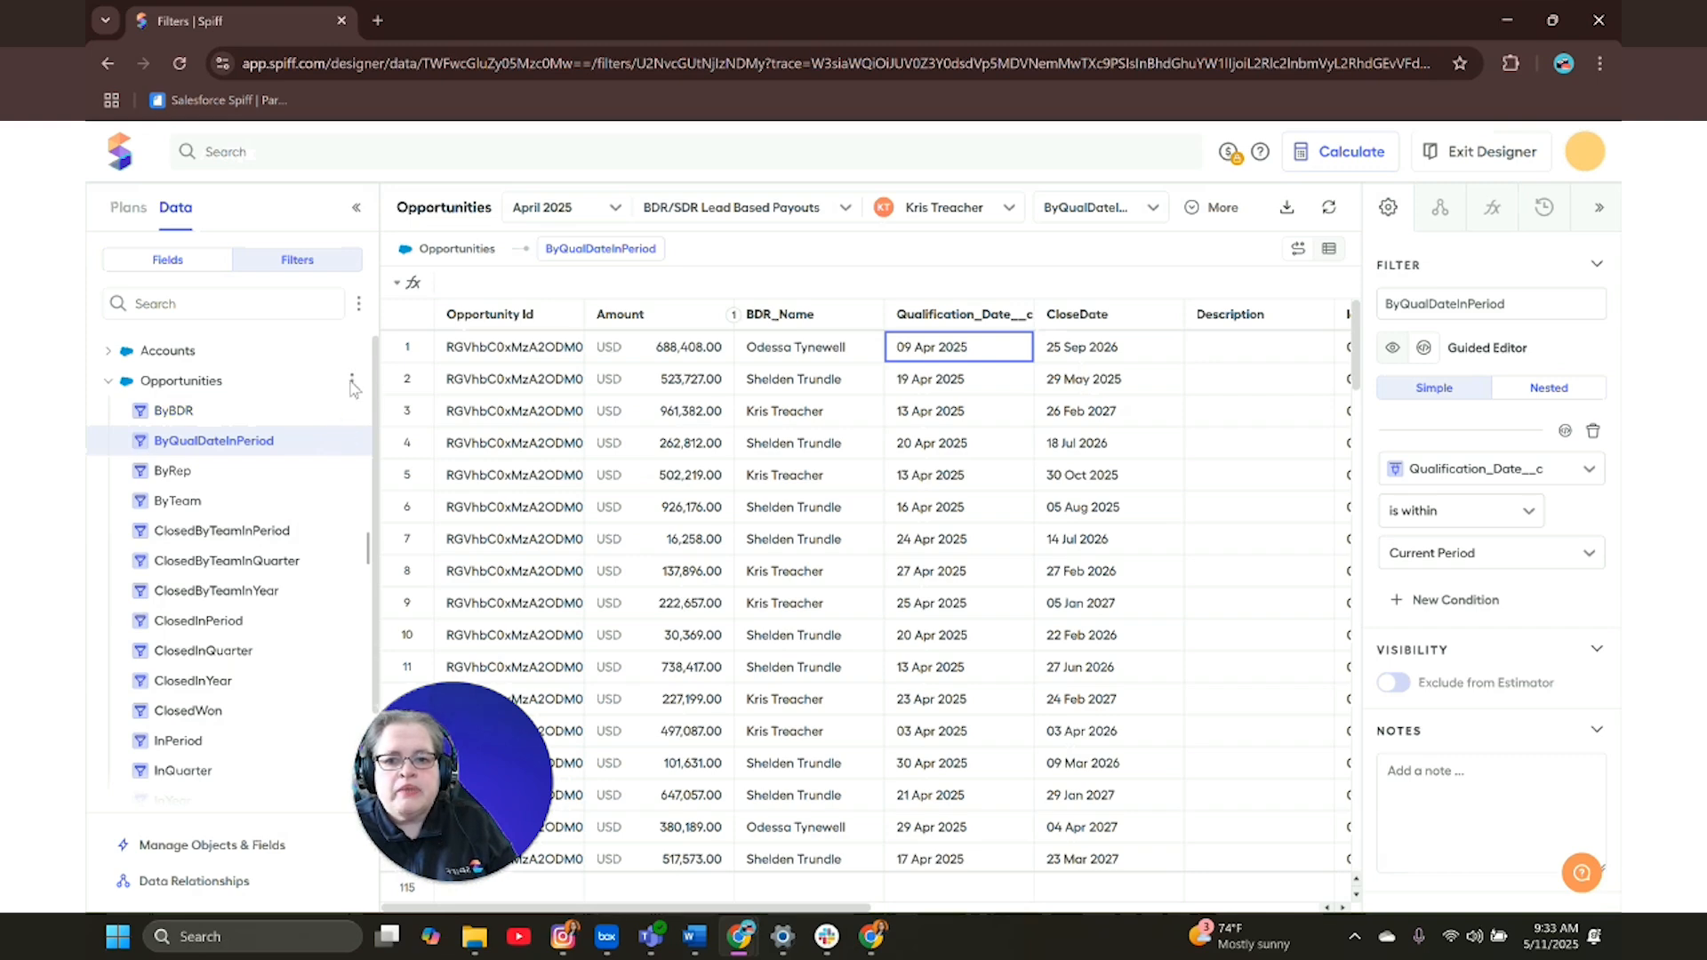
- Create another filter on the Opportunities object and name it ByBDR_QualInPeriod
{"action": "left_click", "coordinate": [352, 382]}
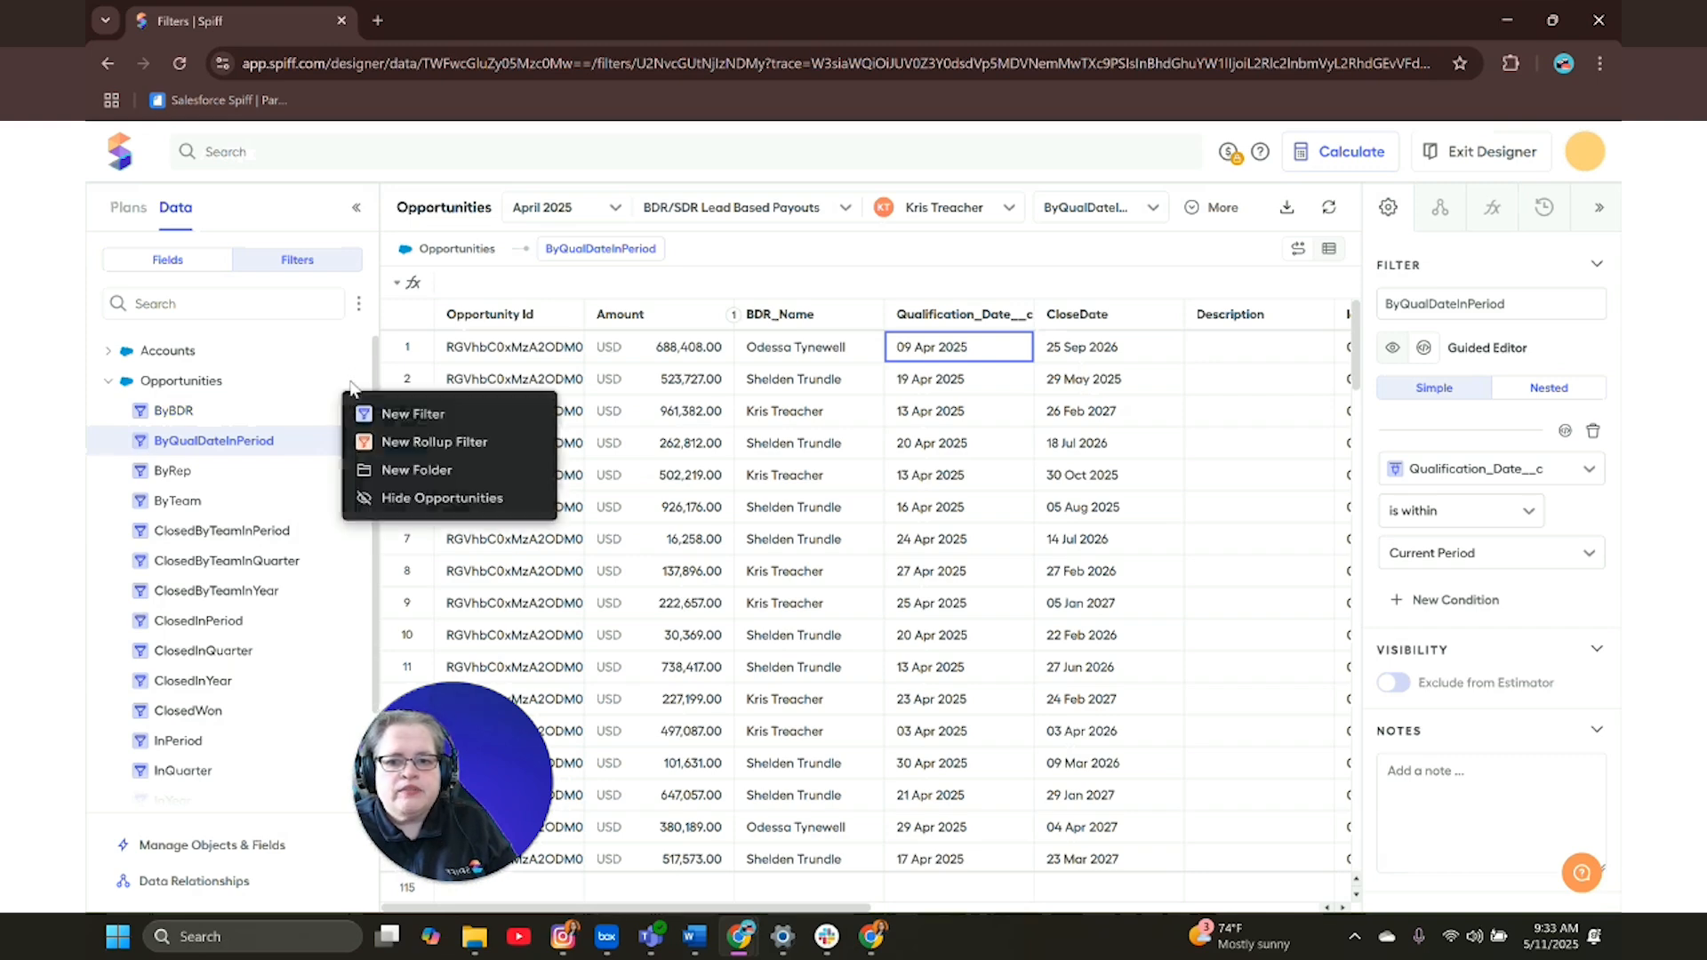
{"action": "left_click", "coordinate": [389, 418]}
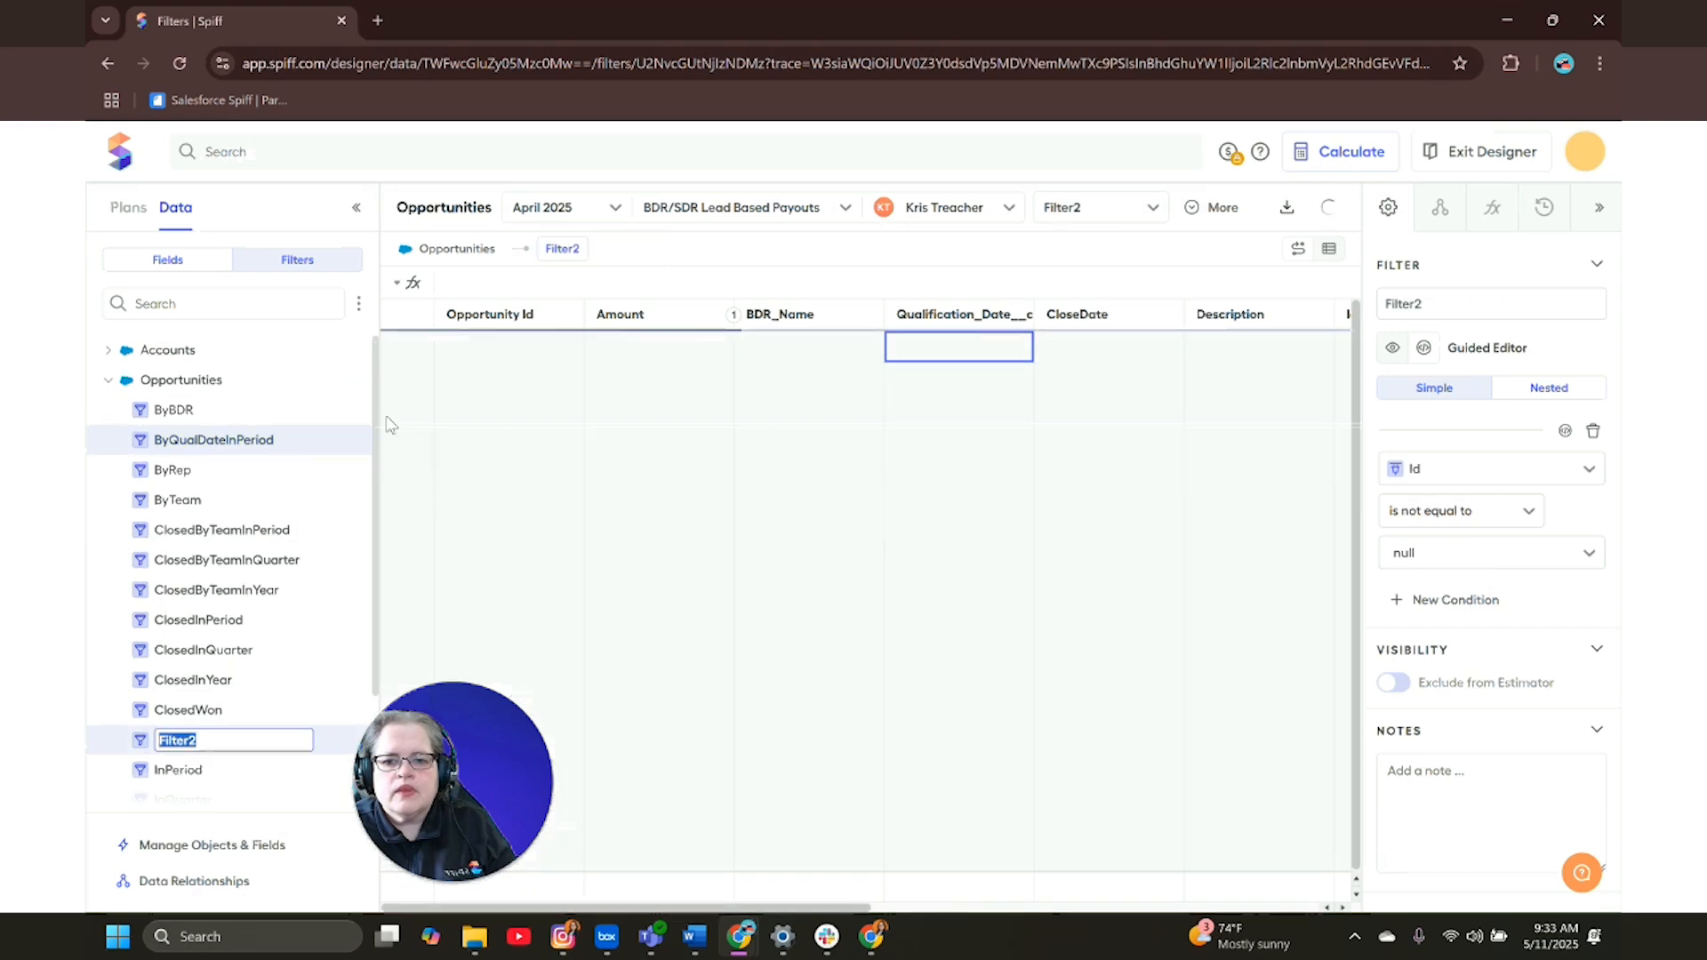
{"action": "type", "text": "ByBDR"}
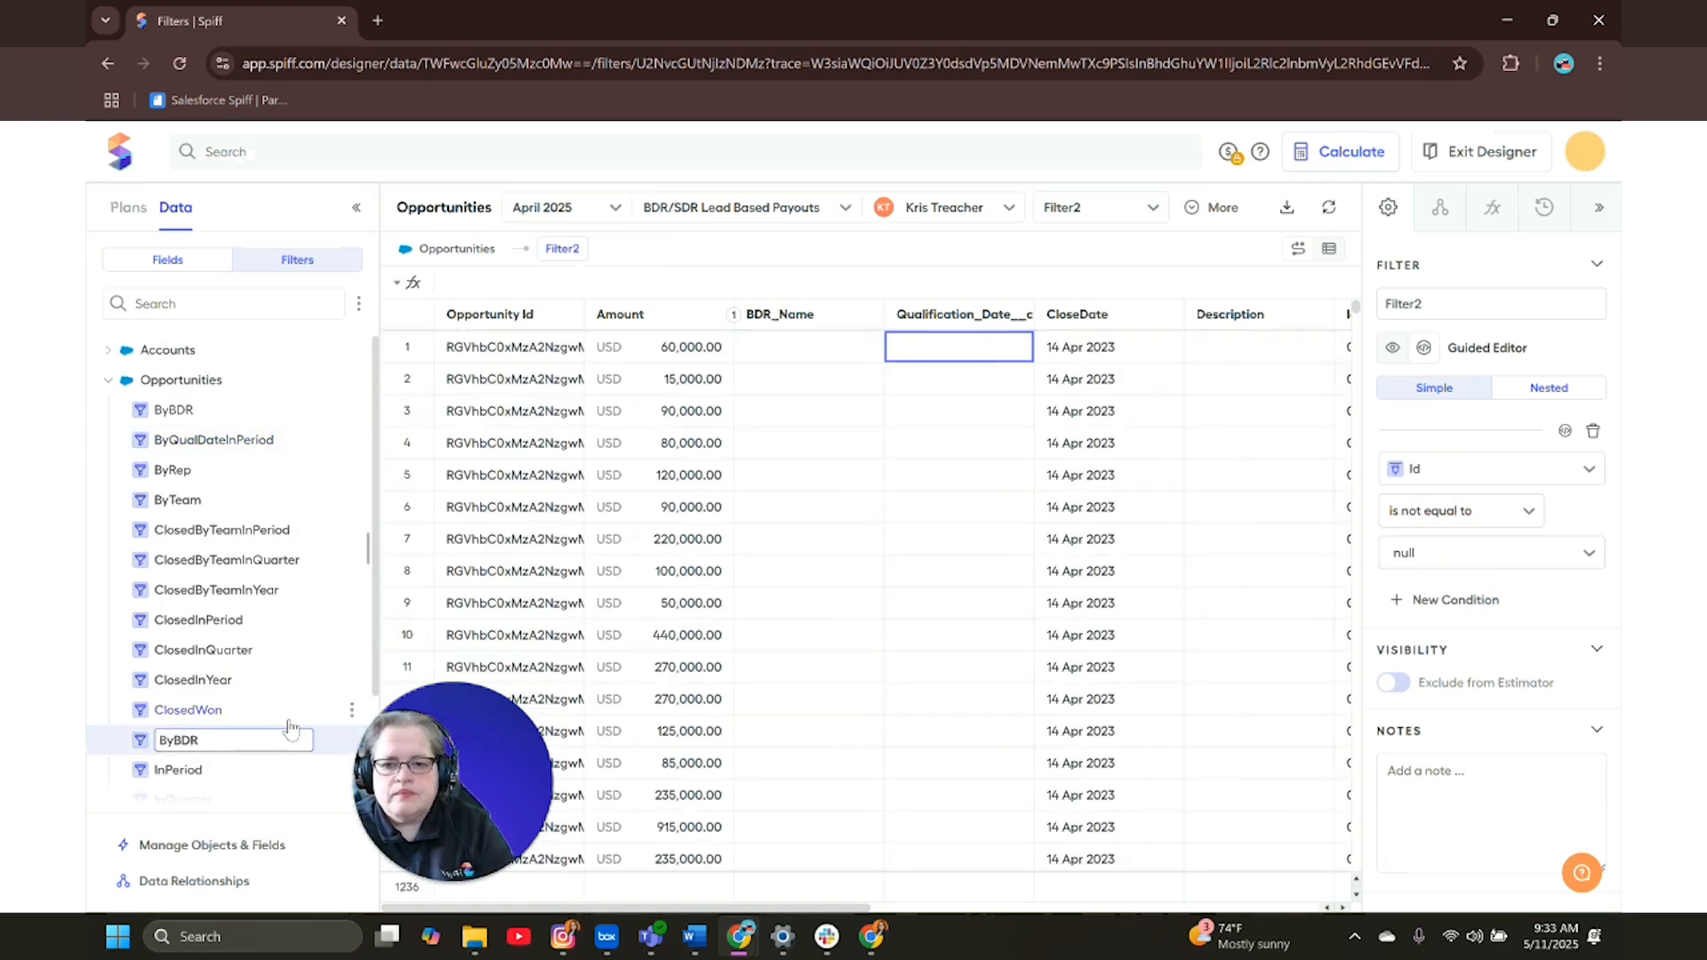
{"action": "type", "text": "_Quali"}
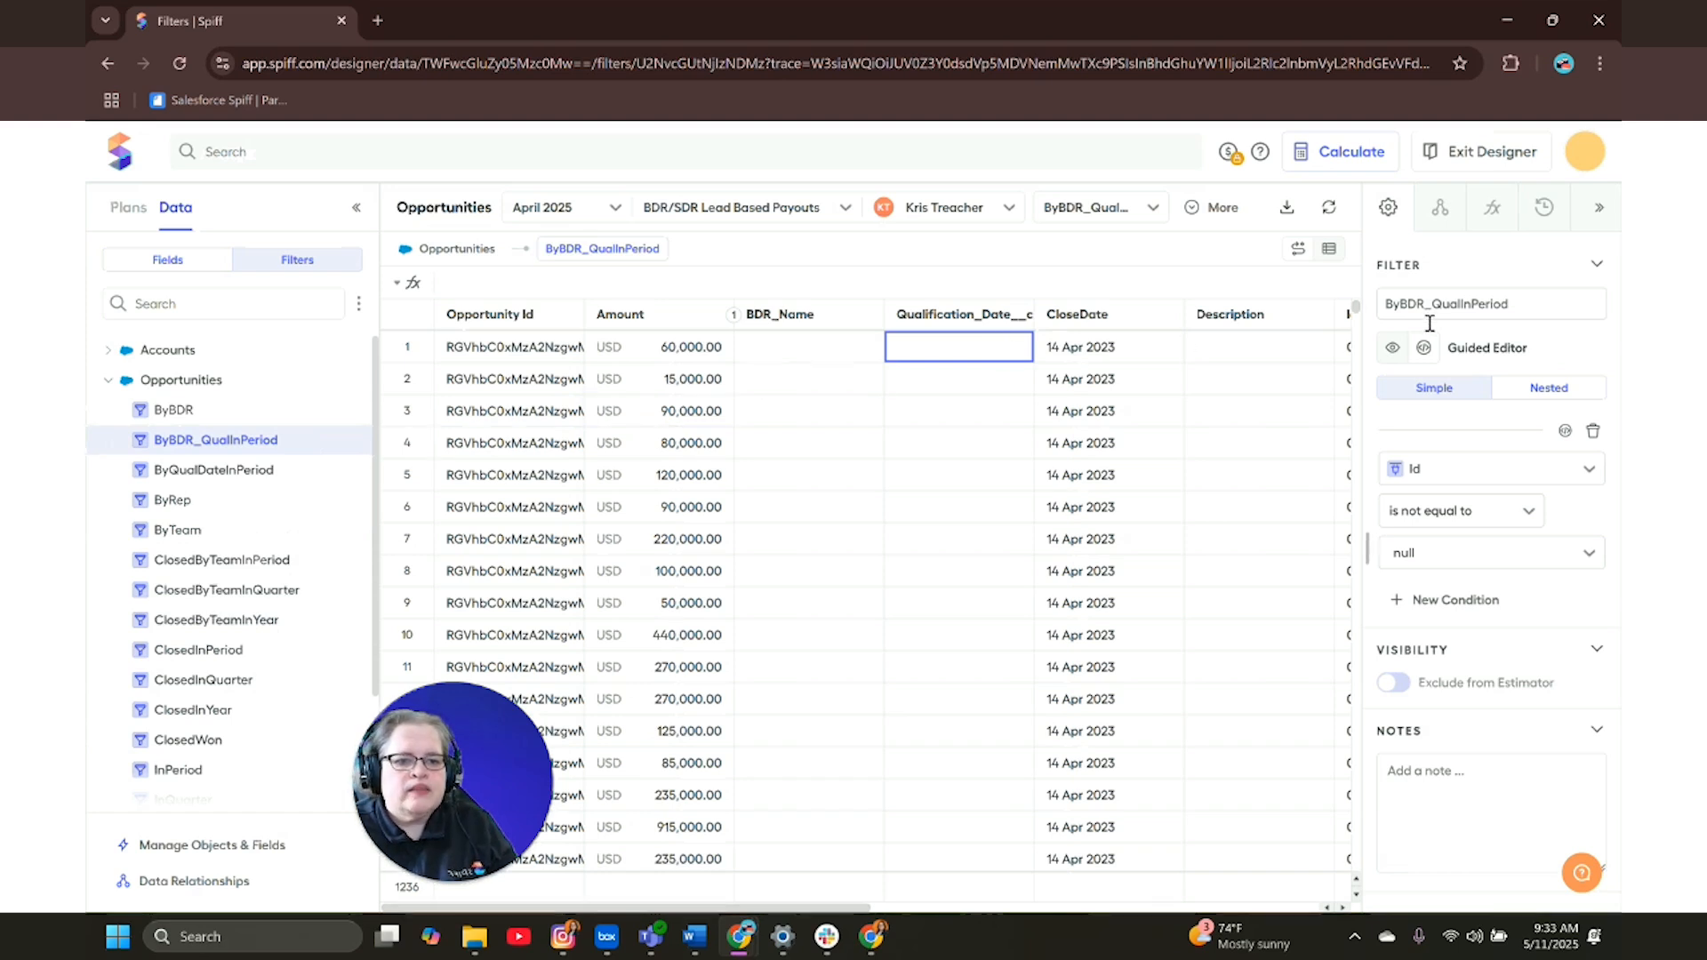
- Set the first condition of ByBDR_QualInPeriod to the existing Opportunities filter ByBDR
{"action": "left_click", "coordinate": [1493, 477]}
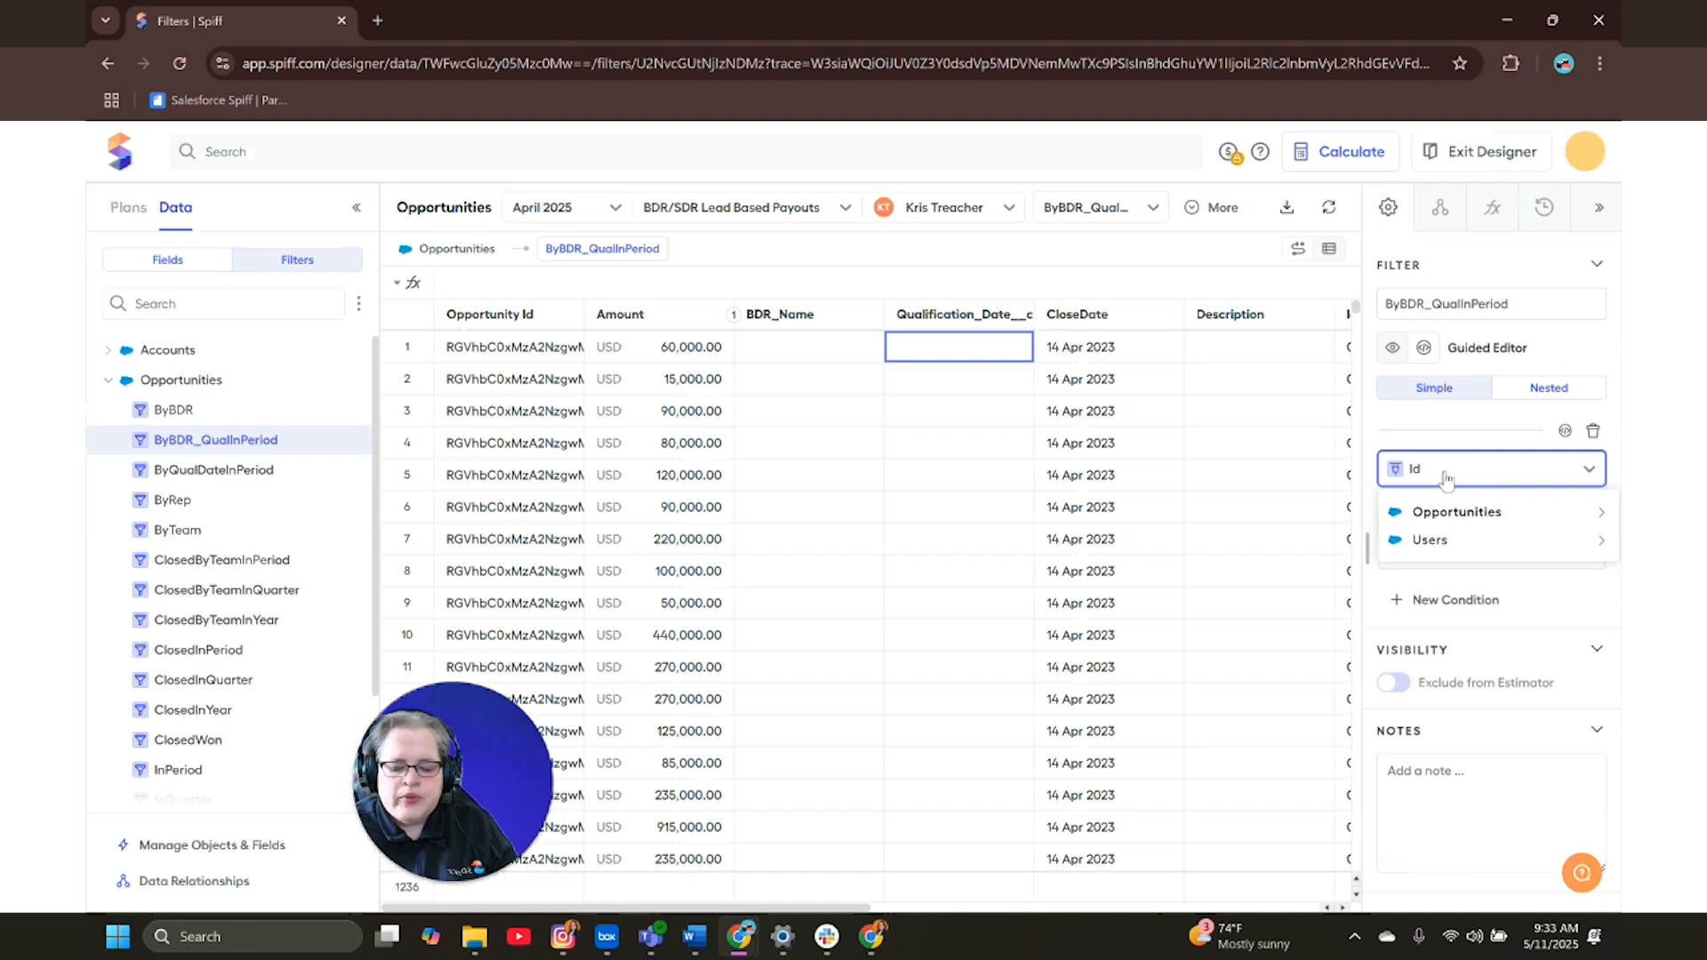
{"action": "type", "text": "ByBDR"}
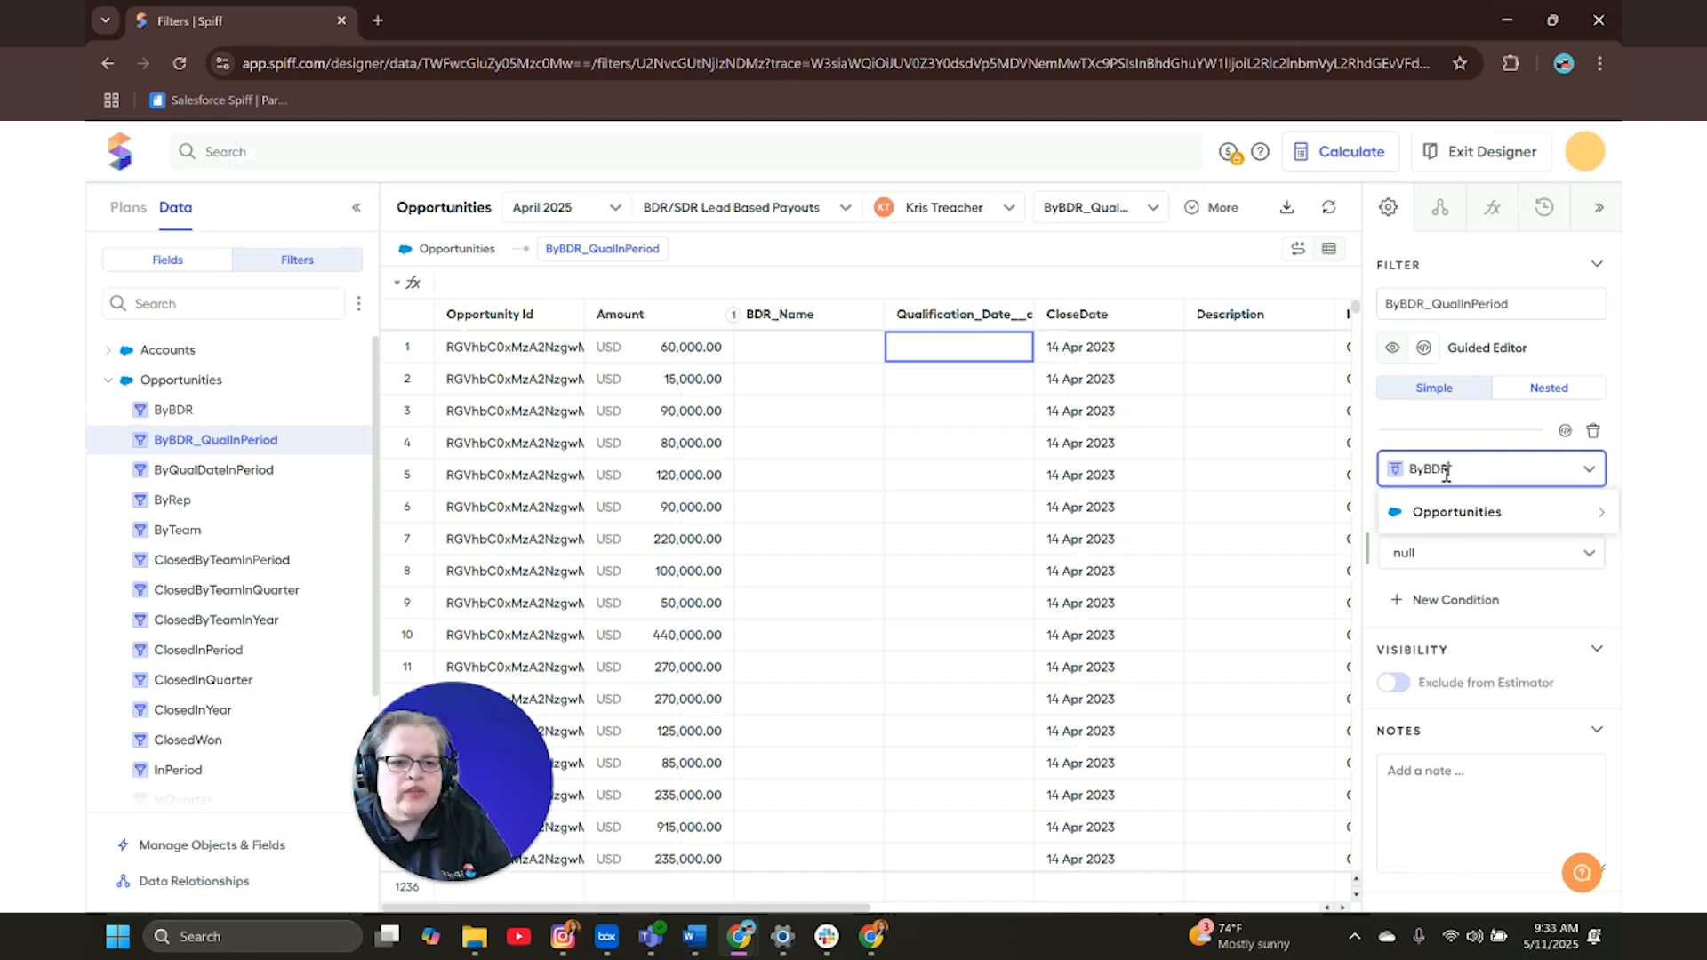
{"action": "left_click", "coordinate": [1435, 514]}
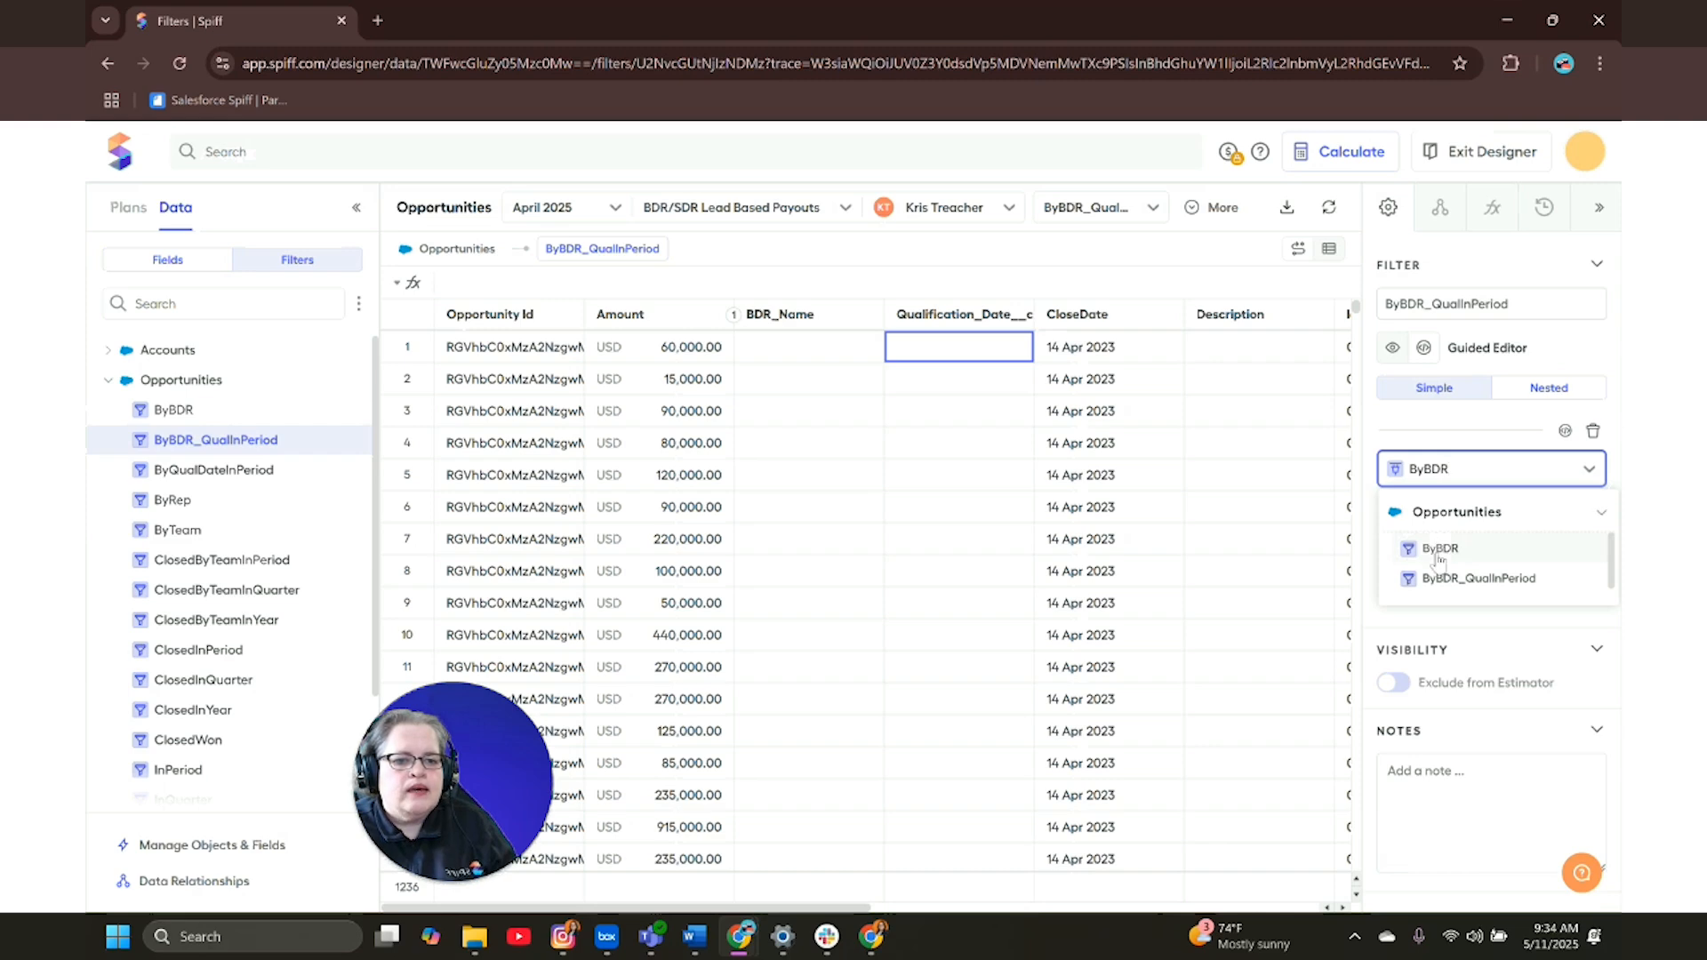
{"action": "left_click", "coordinate": [1439, 553]}
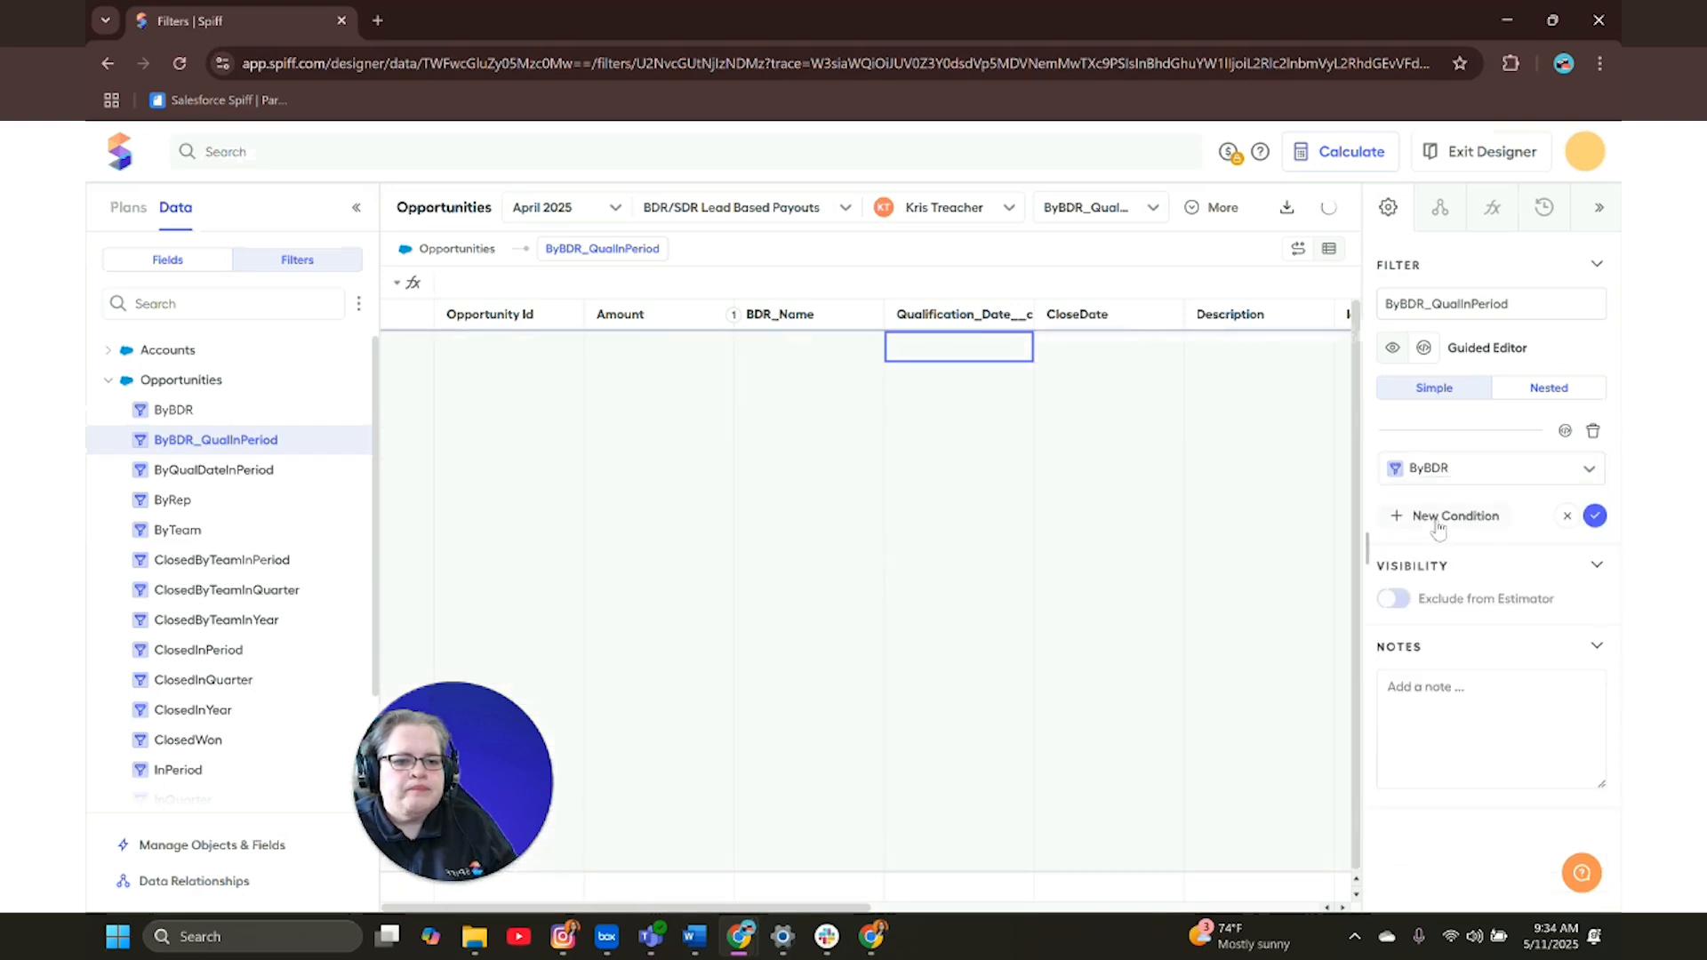
- Add an And condition using the ByQualDateInPeriod filter to ByBDR_QualInPeriod, and save the filter
{"action": "left_click", "coordinate": [1439, 527]}
{"action": "left_click", "coordinate": [1438, 562]}
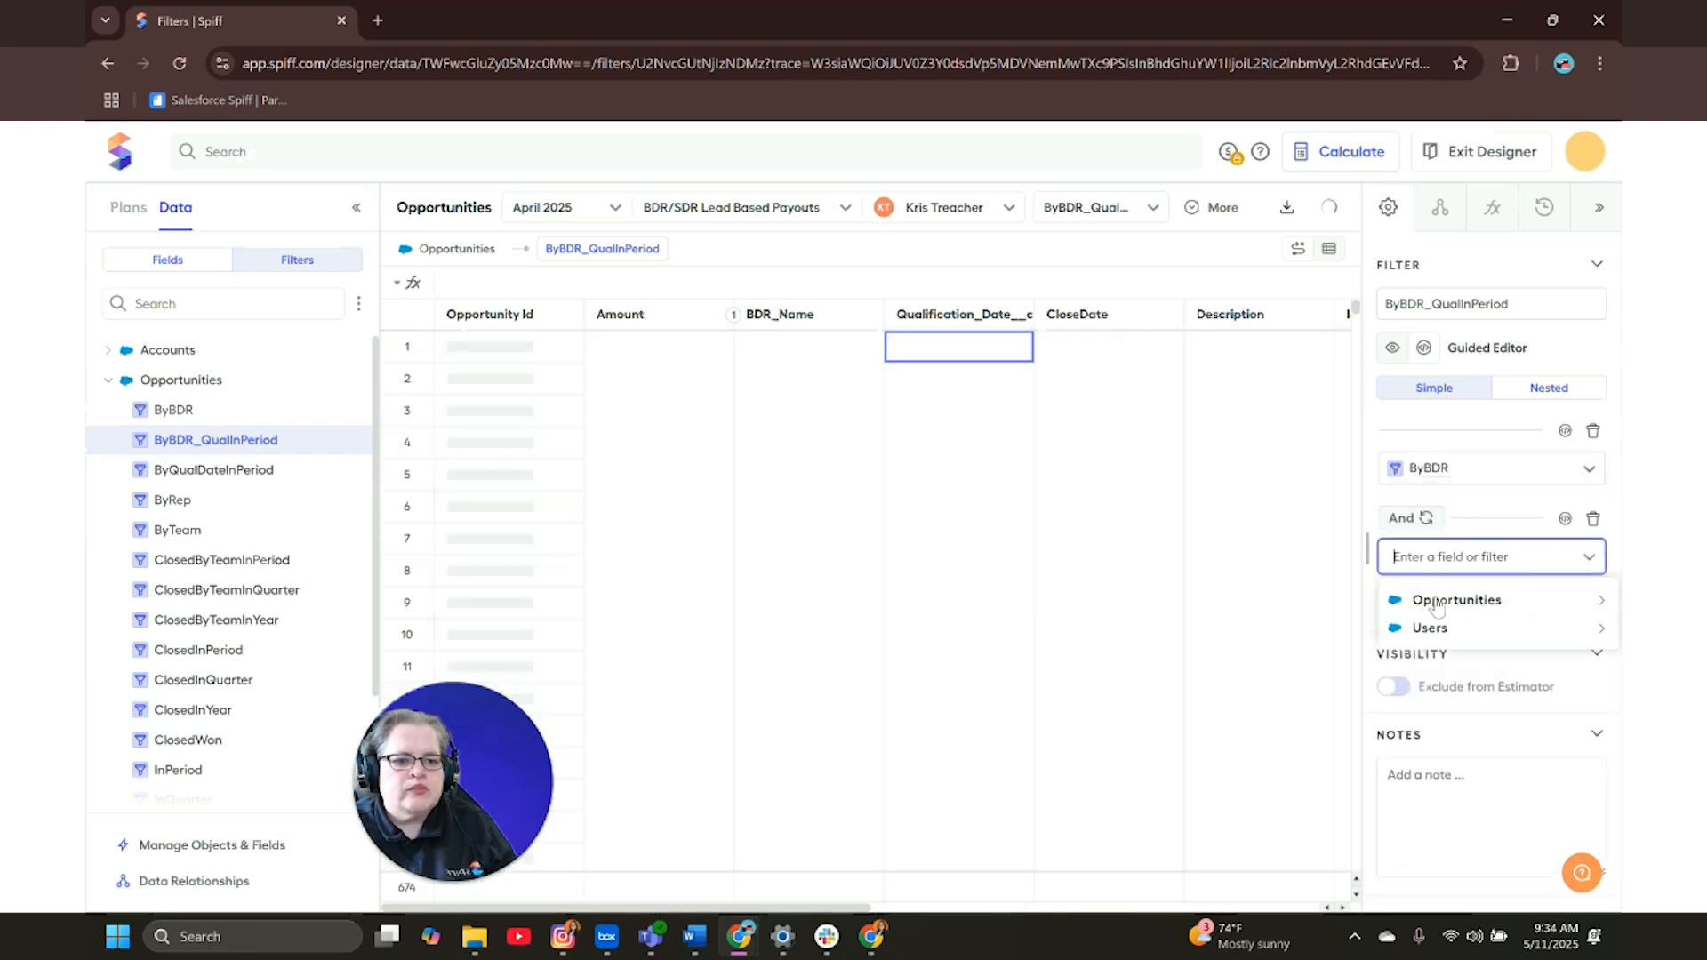
{"action": "left_click", "coordinate": [1438, 601]}
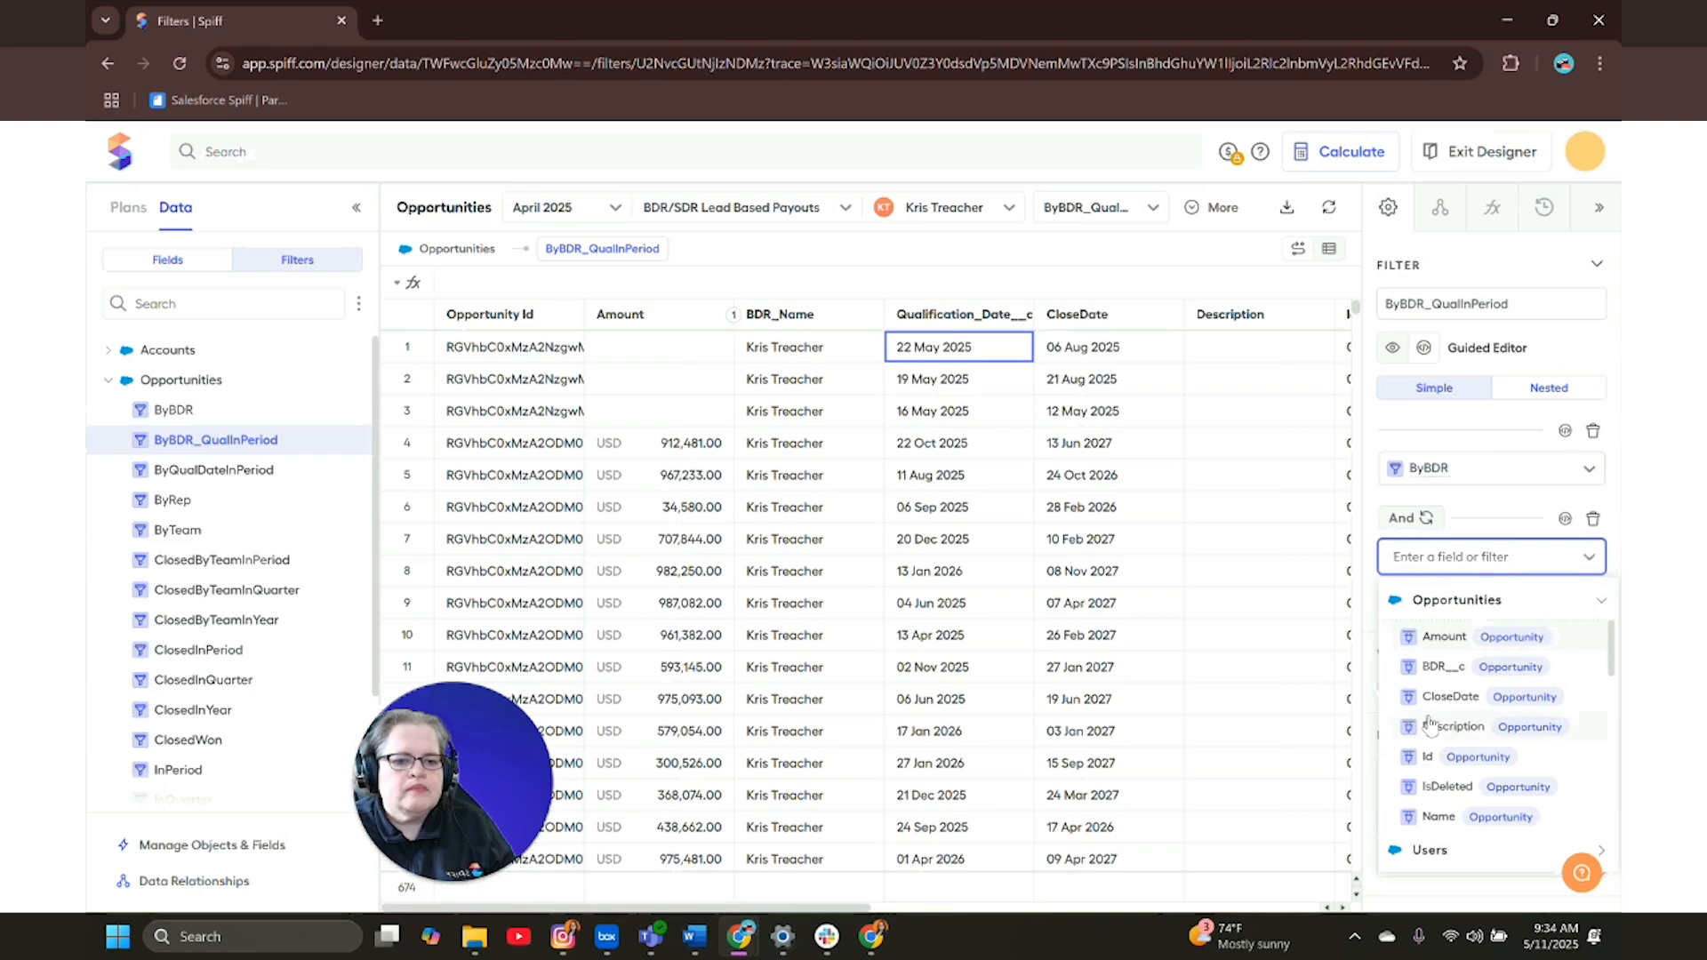
{"action": "type", "text": "In"}
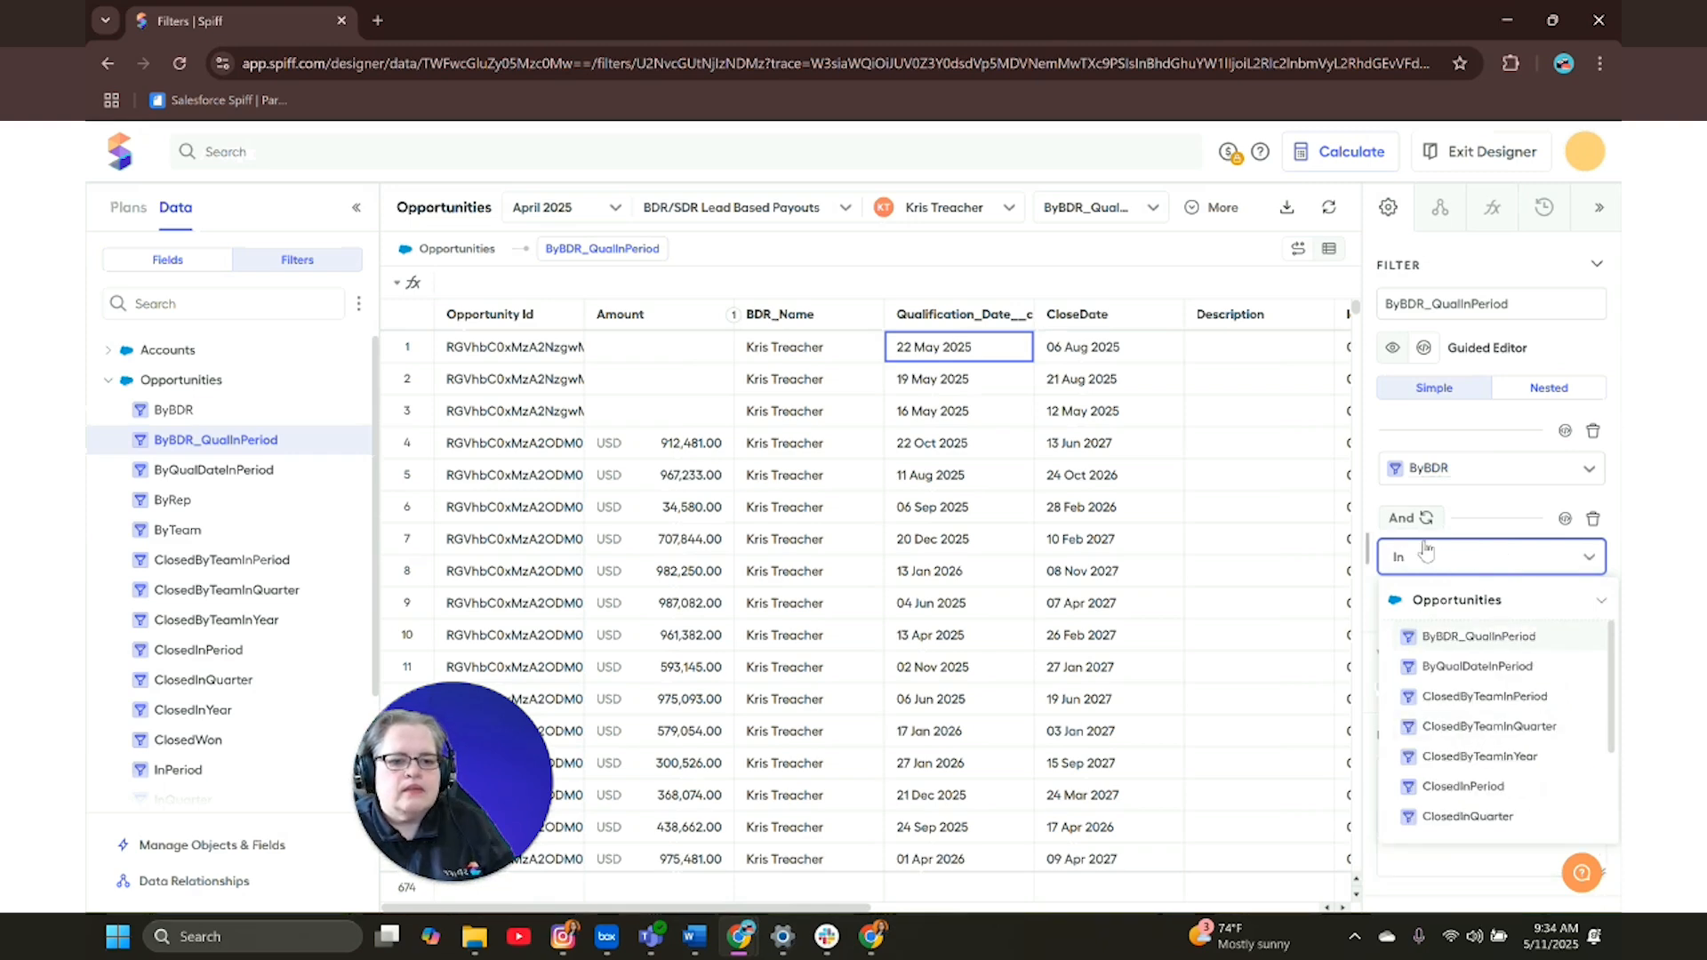
{"action": "left_click", "coordinate": [1442, 669]}
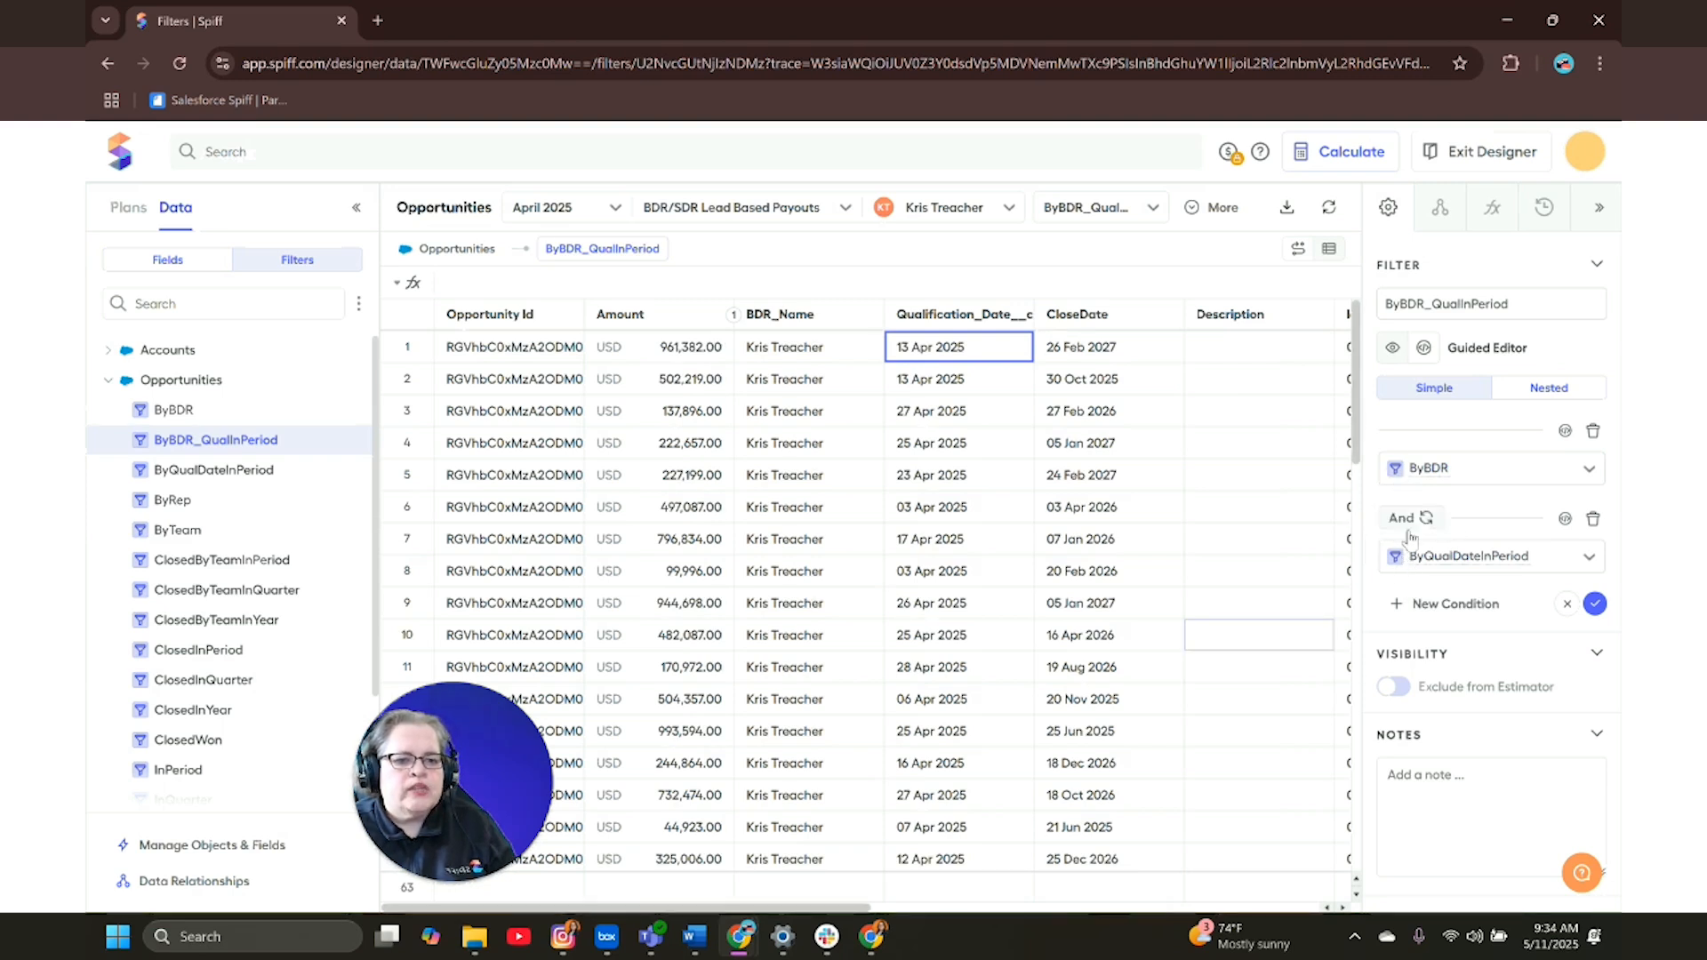
{"action": "left_click", "coordinate": [1594, 605]}
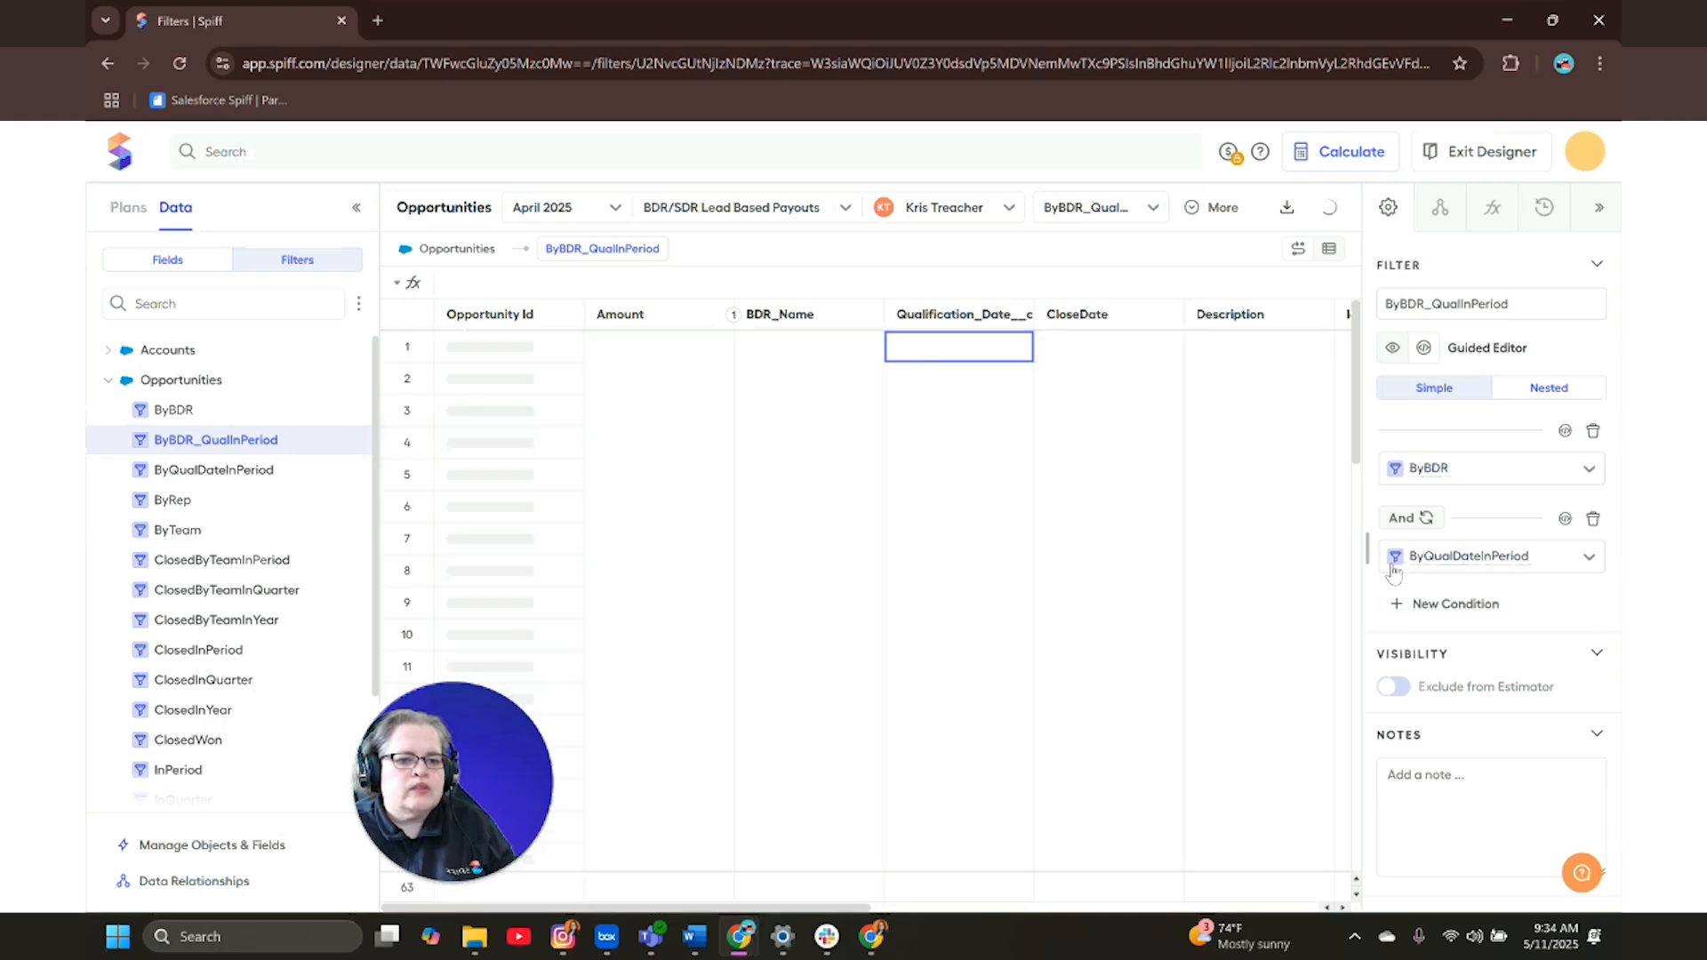
- Check the ByBDR_QualInPeriod records for a different rep on the BDR/SDR Lead Based Payouts plan
{"action": "mouse_move", "coordinate": [1412, 567]}
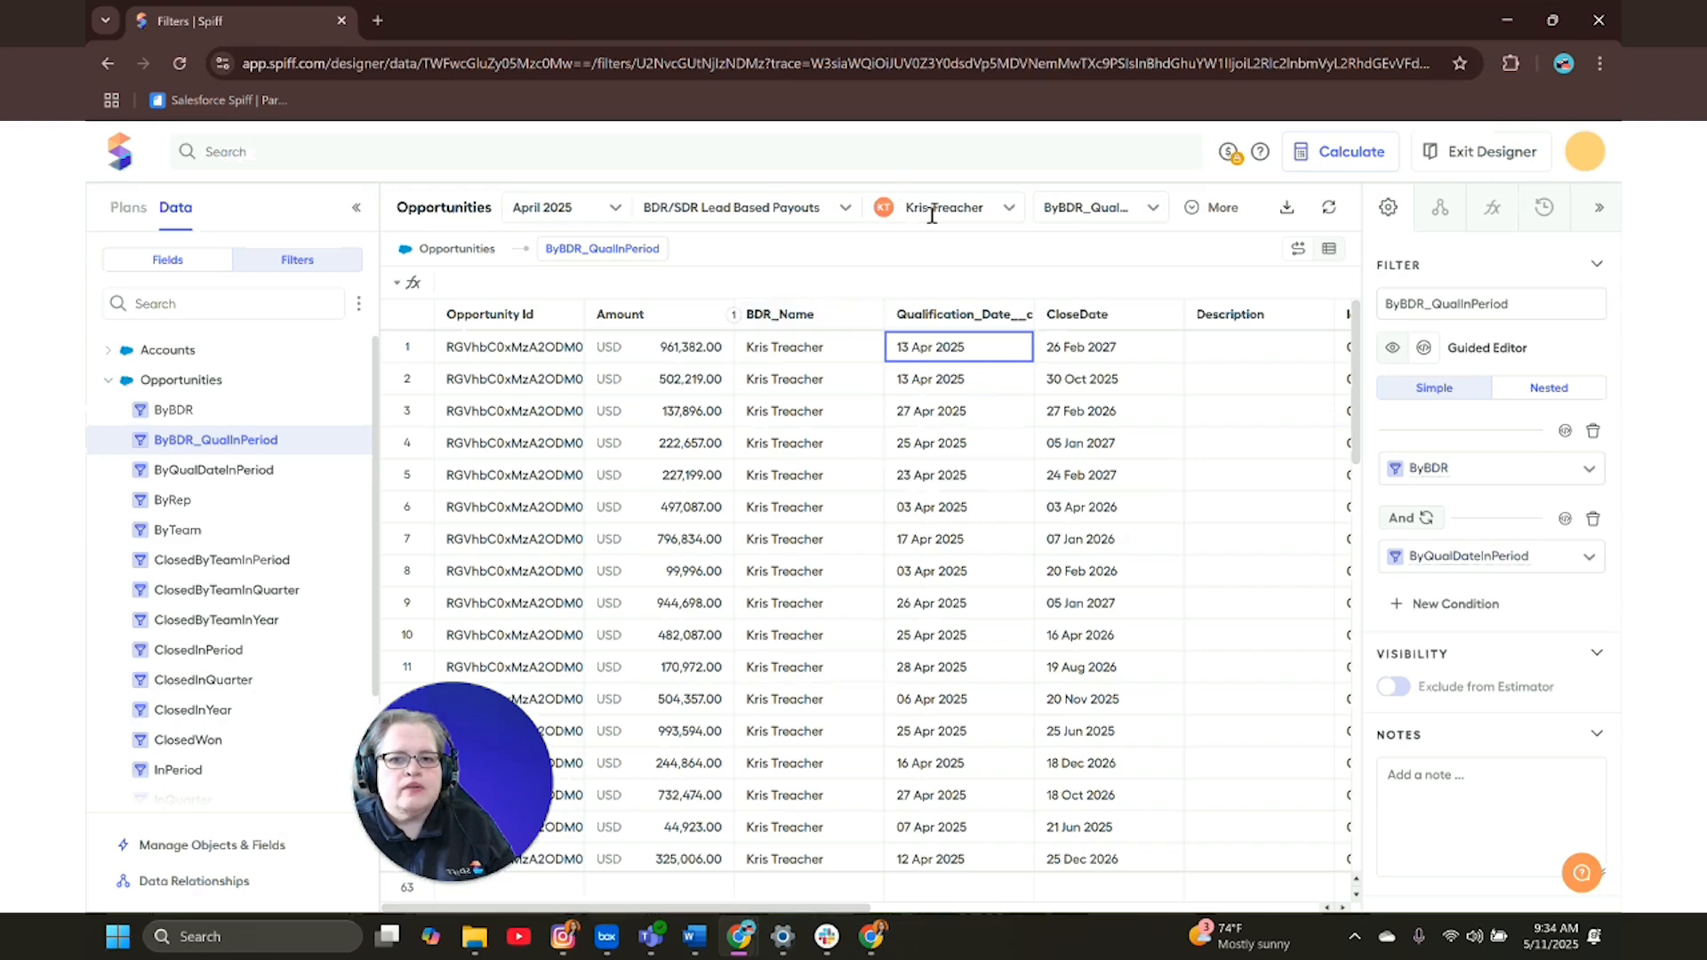
{"action": "left_click", "coordinate": [977, 214]}
{"action": "left_click", "coordinate": [969, 271]}
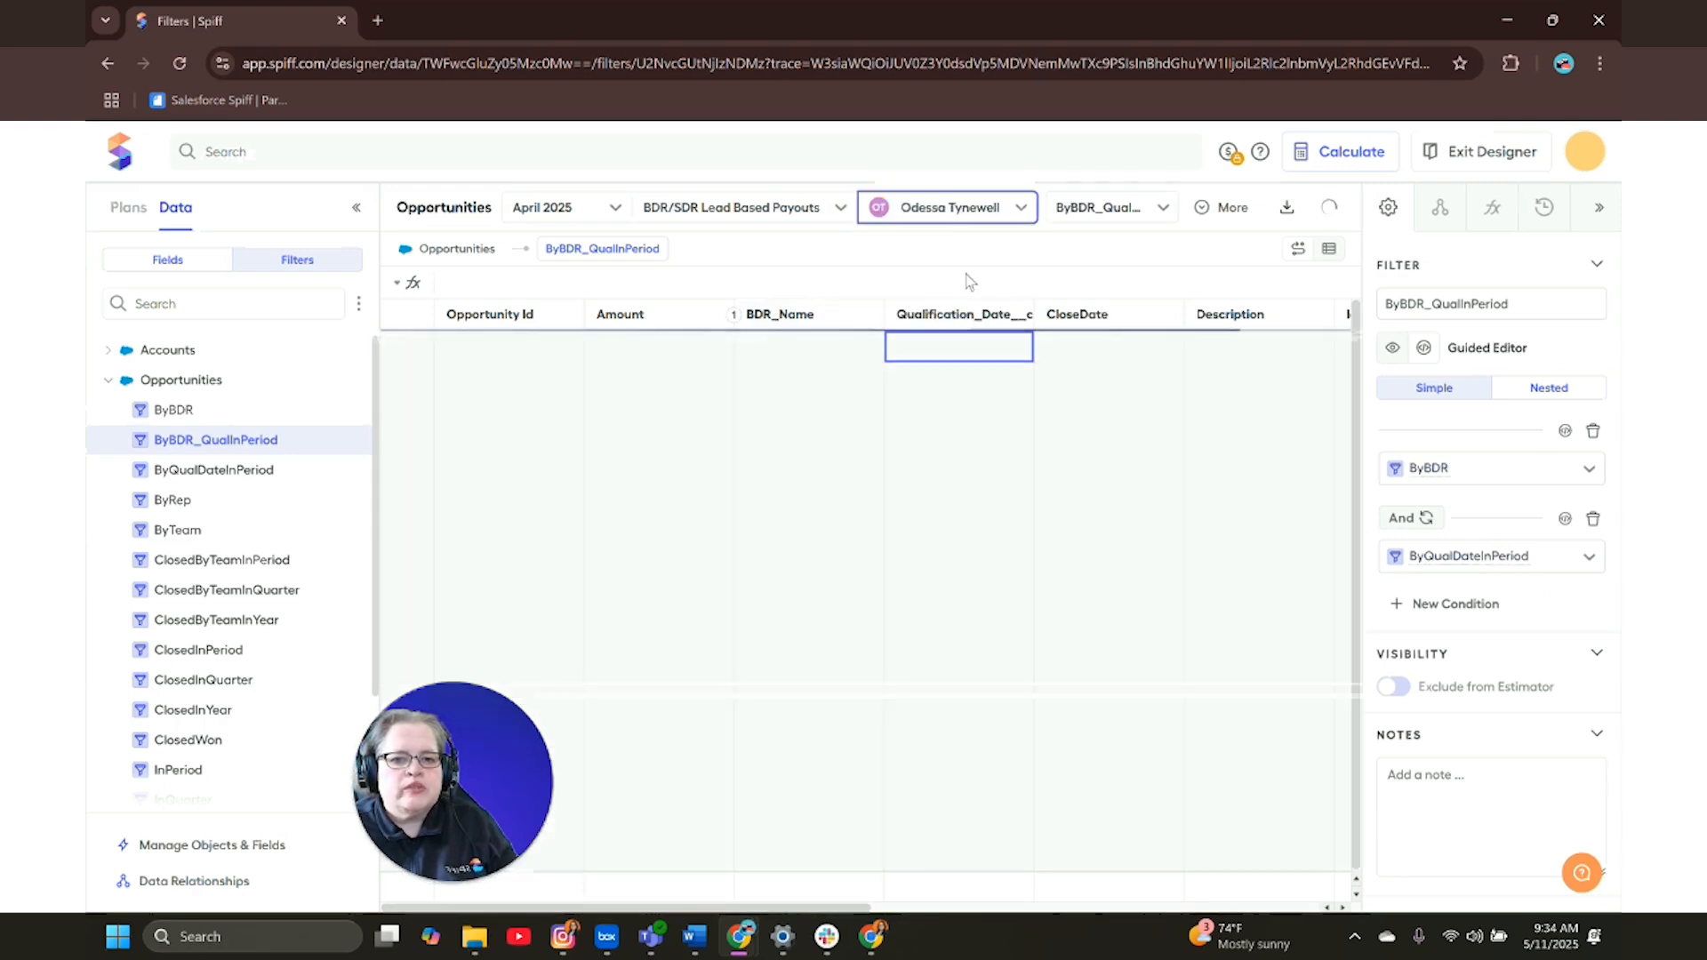
- Change the period to May 2025 and check the ByBDR_QualInPeriod records for the same rep
{"action": "left_click", "coordinate": [584, 213]}
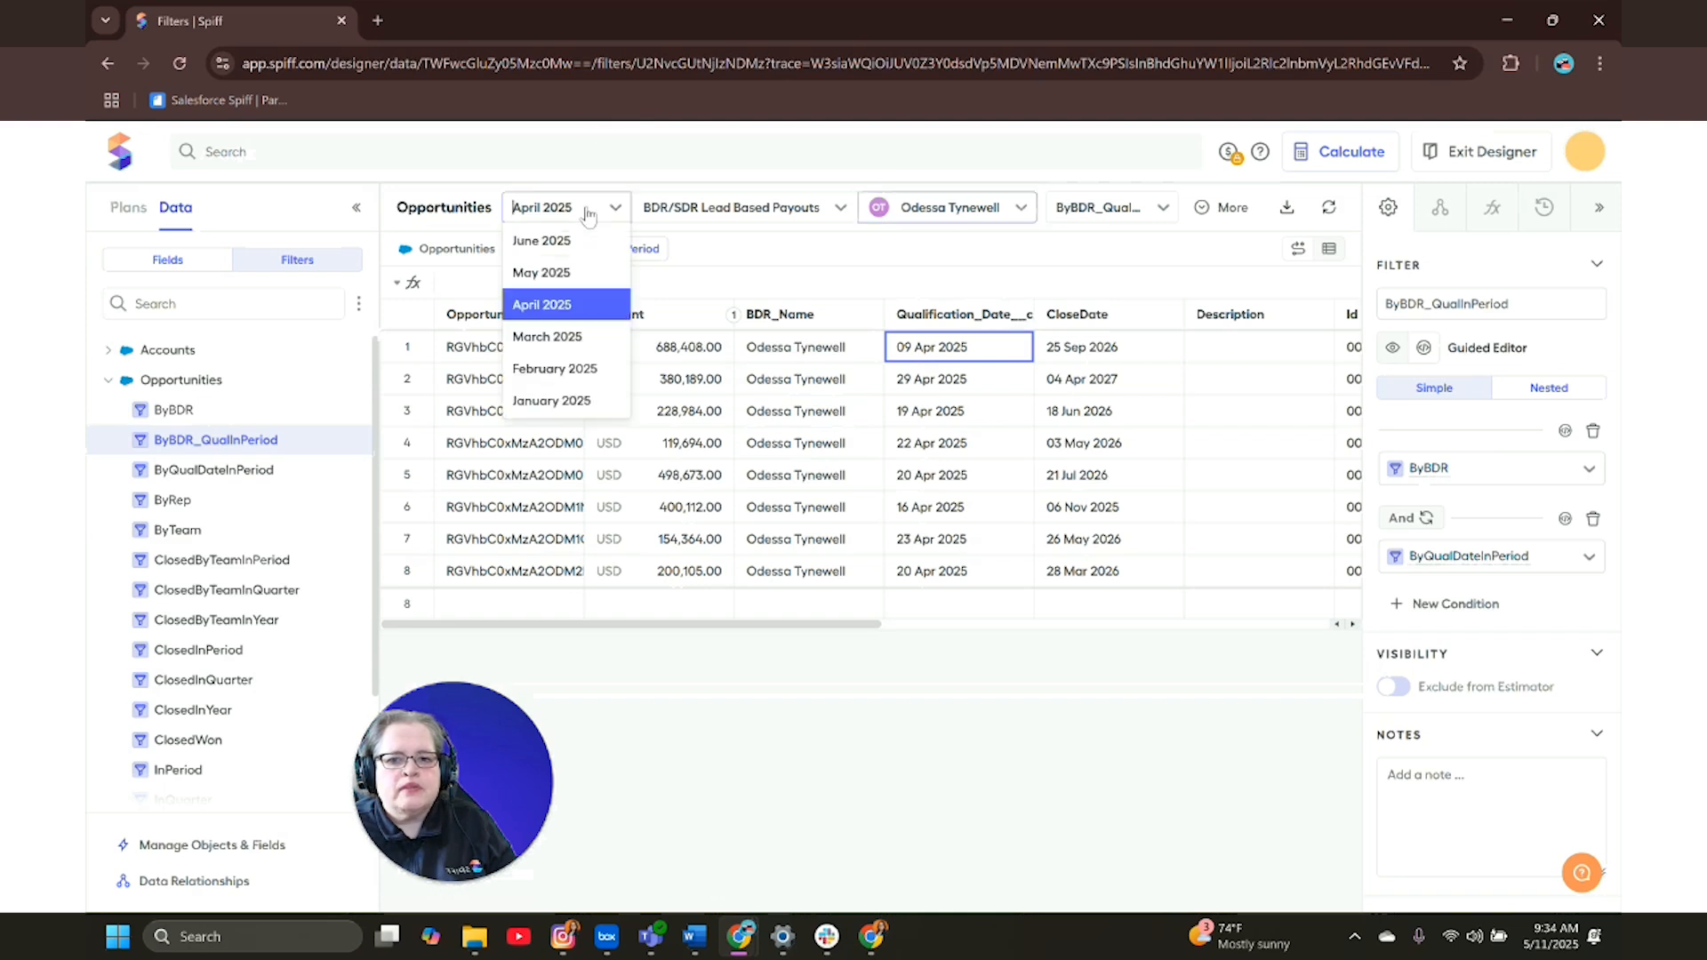
{"action": "left_click", "coordinate": [567, 276]}
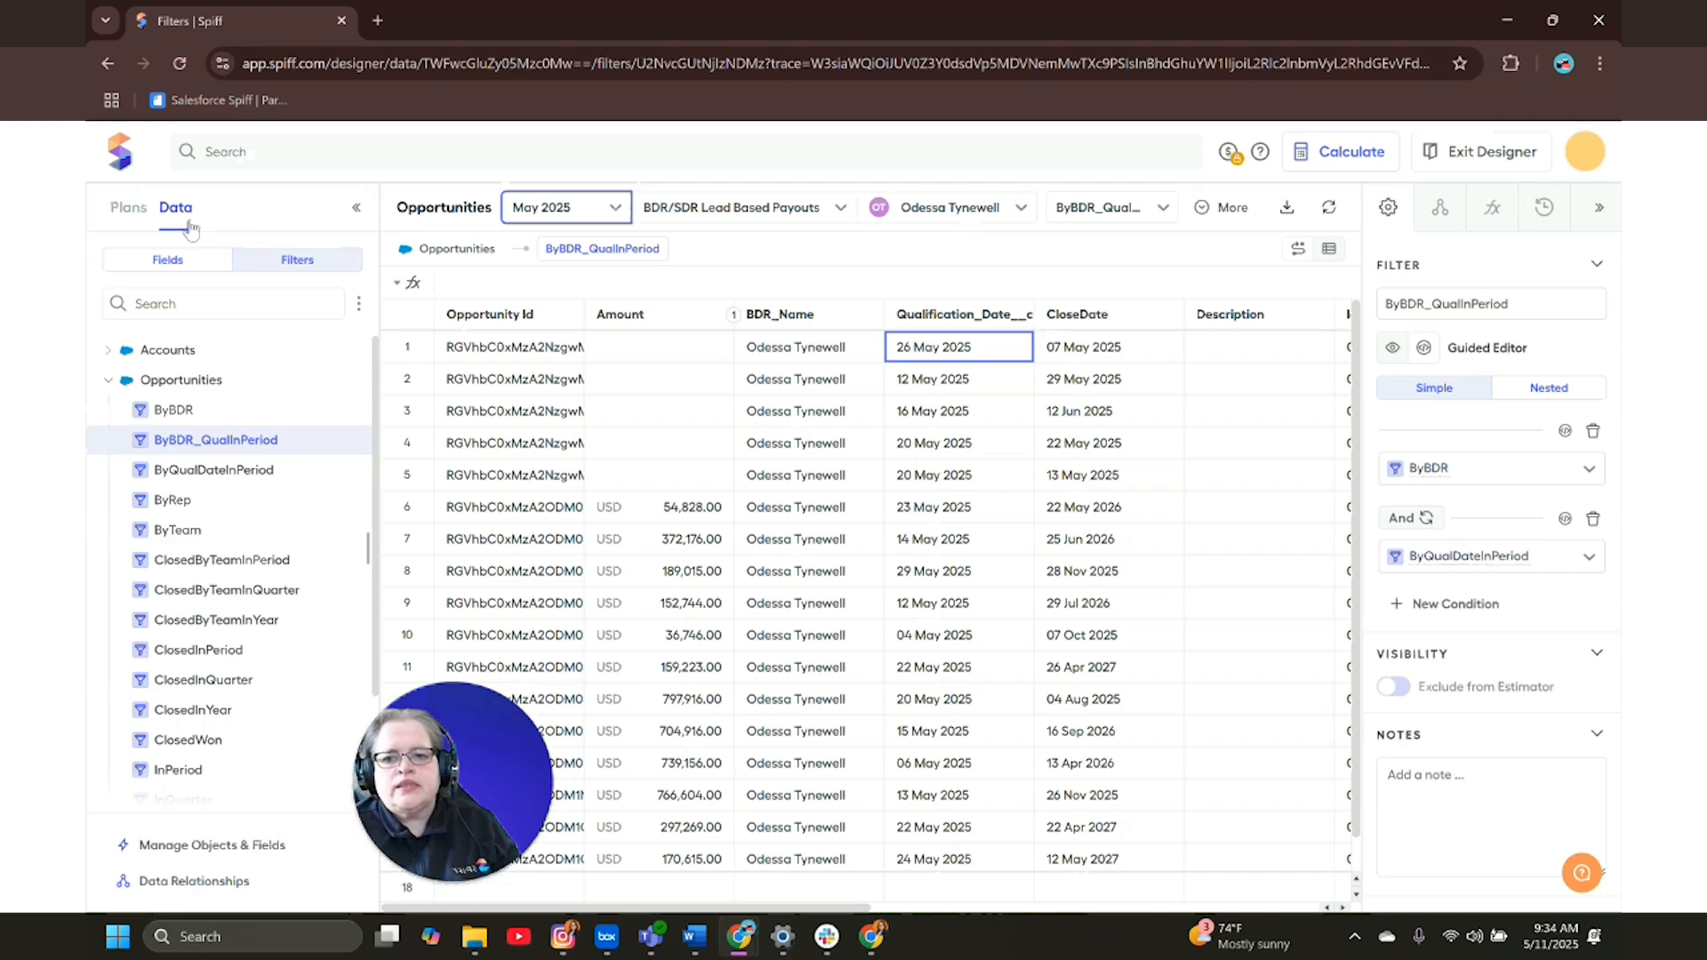
- Create a new datasheet in the BDR/SDR Lead Based Payouts plan and base it on the Opportunities object
{"action": "left_click", "coordinate": [128, 208]}
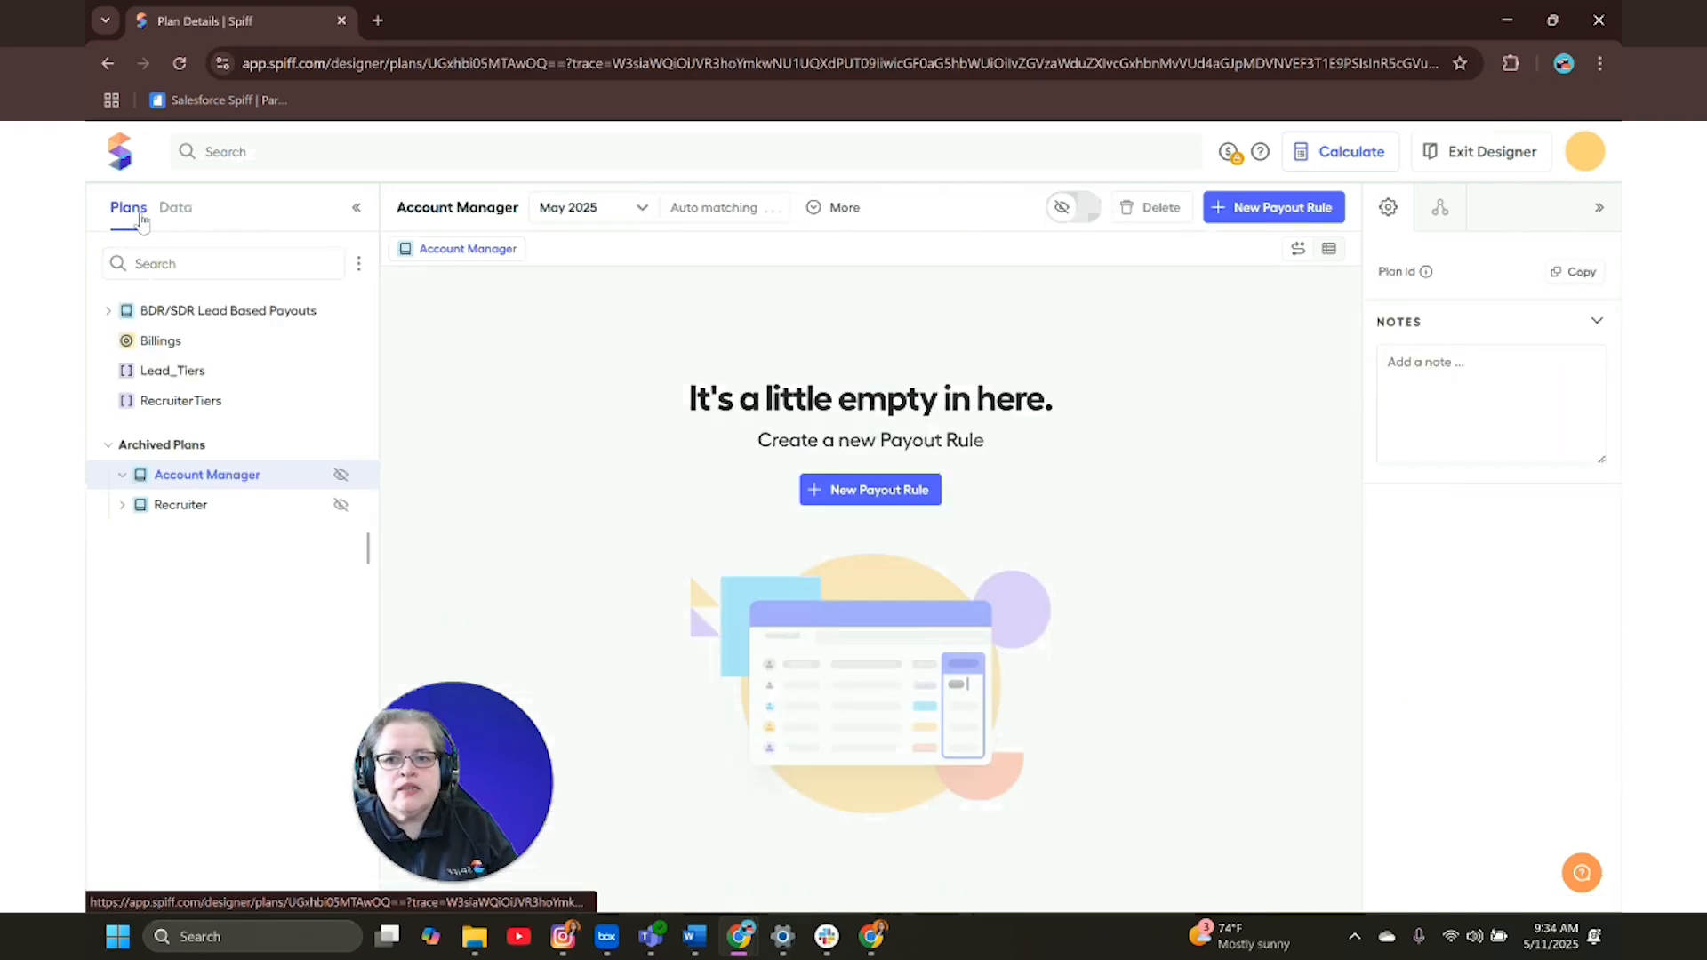
{"action": "left_click", "coordinate": [107, 444]}
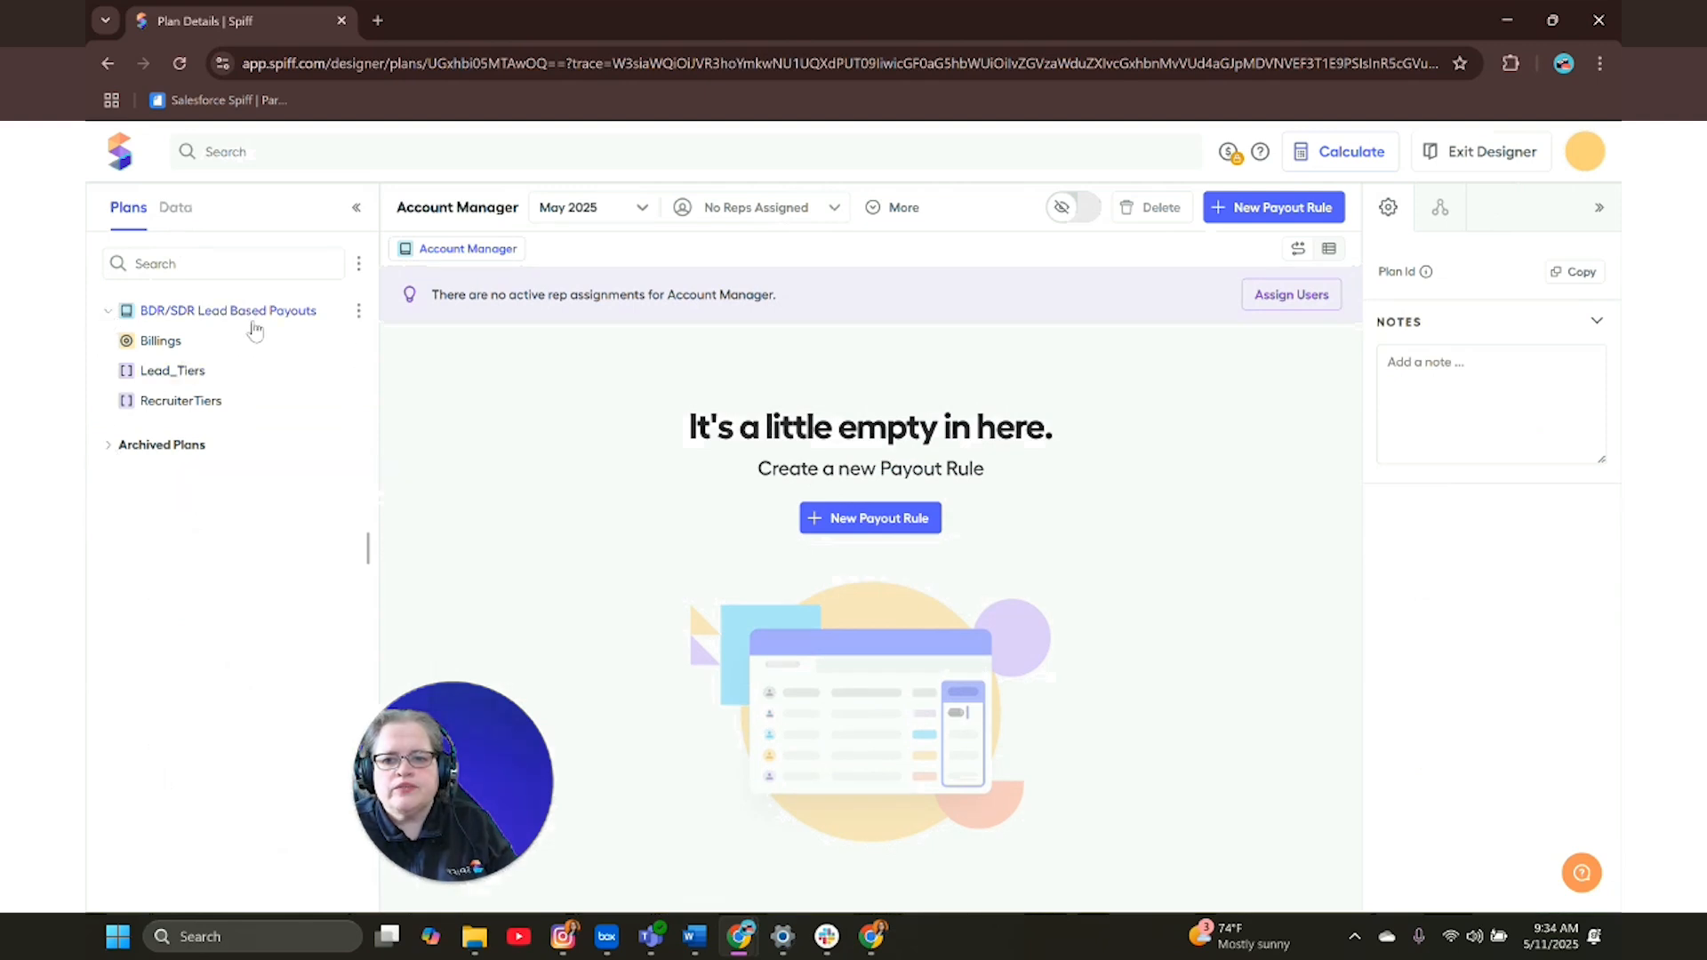
{"action": "left_click", "coordinate": [361, 311]}
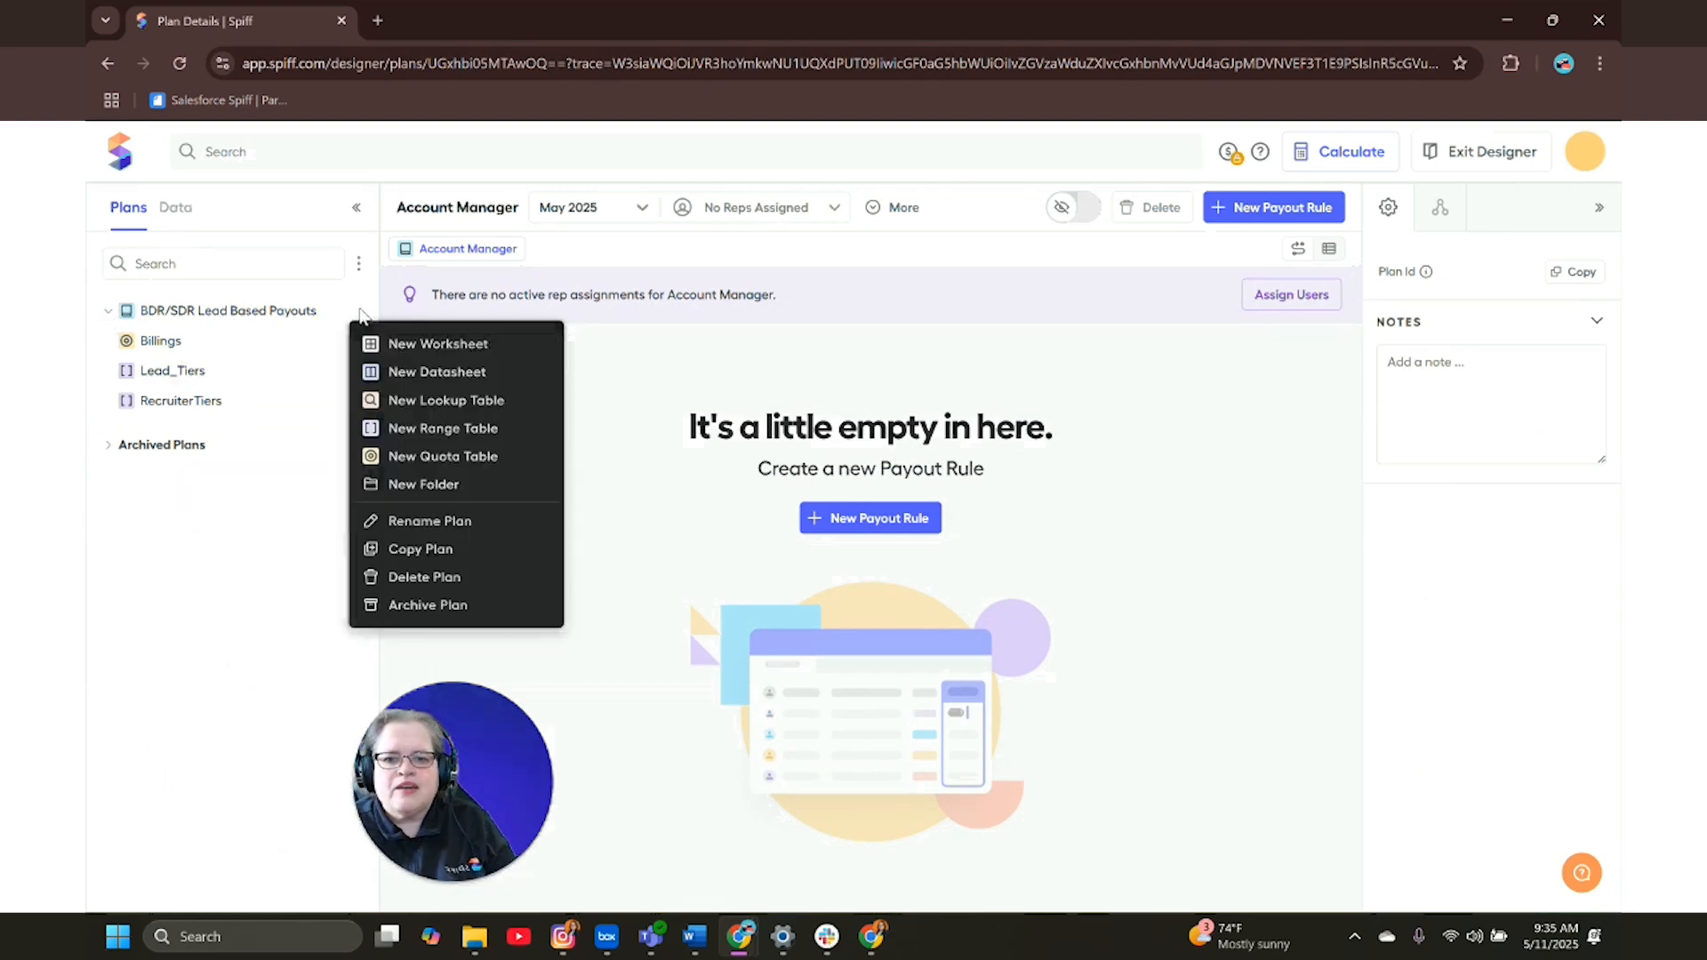
{"action": "left_click", "coordinate": [396, 374]}
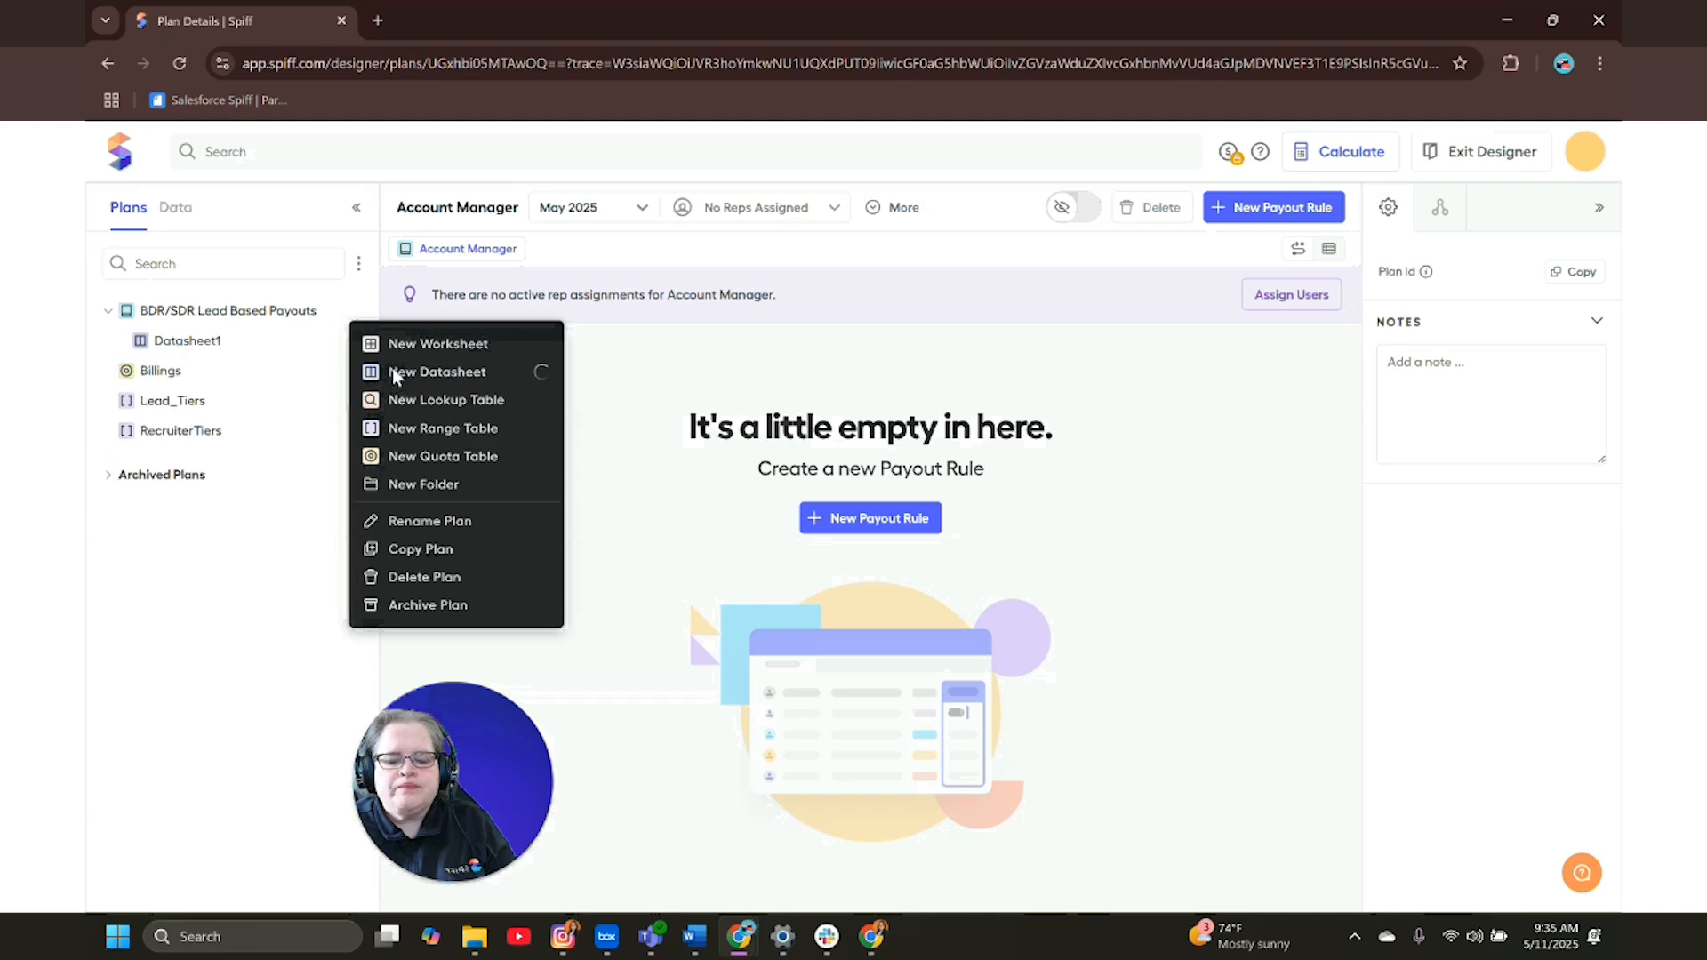
{"action": "left_click", "coordinate": [1536, 336]}
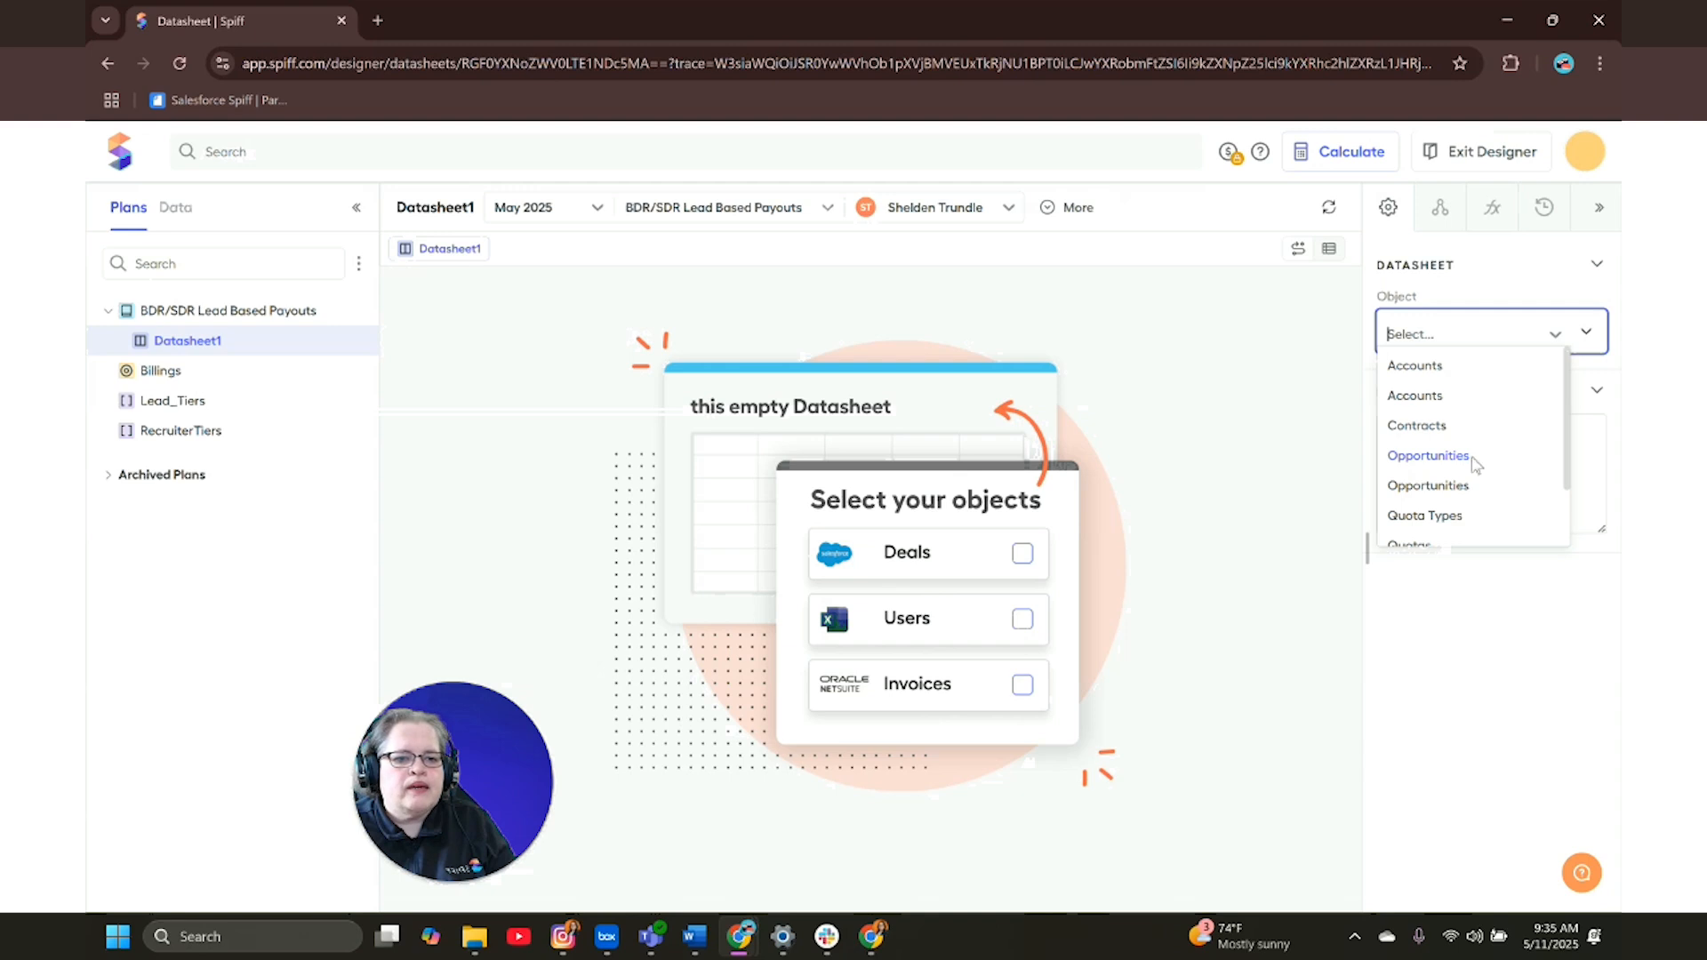
{"action": "left_click", "coordinate": [1428, 456]}
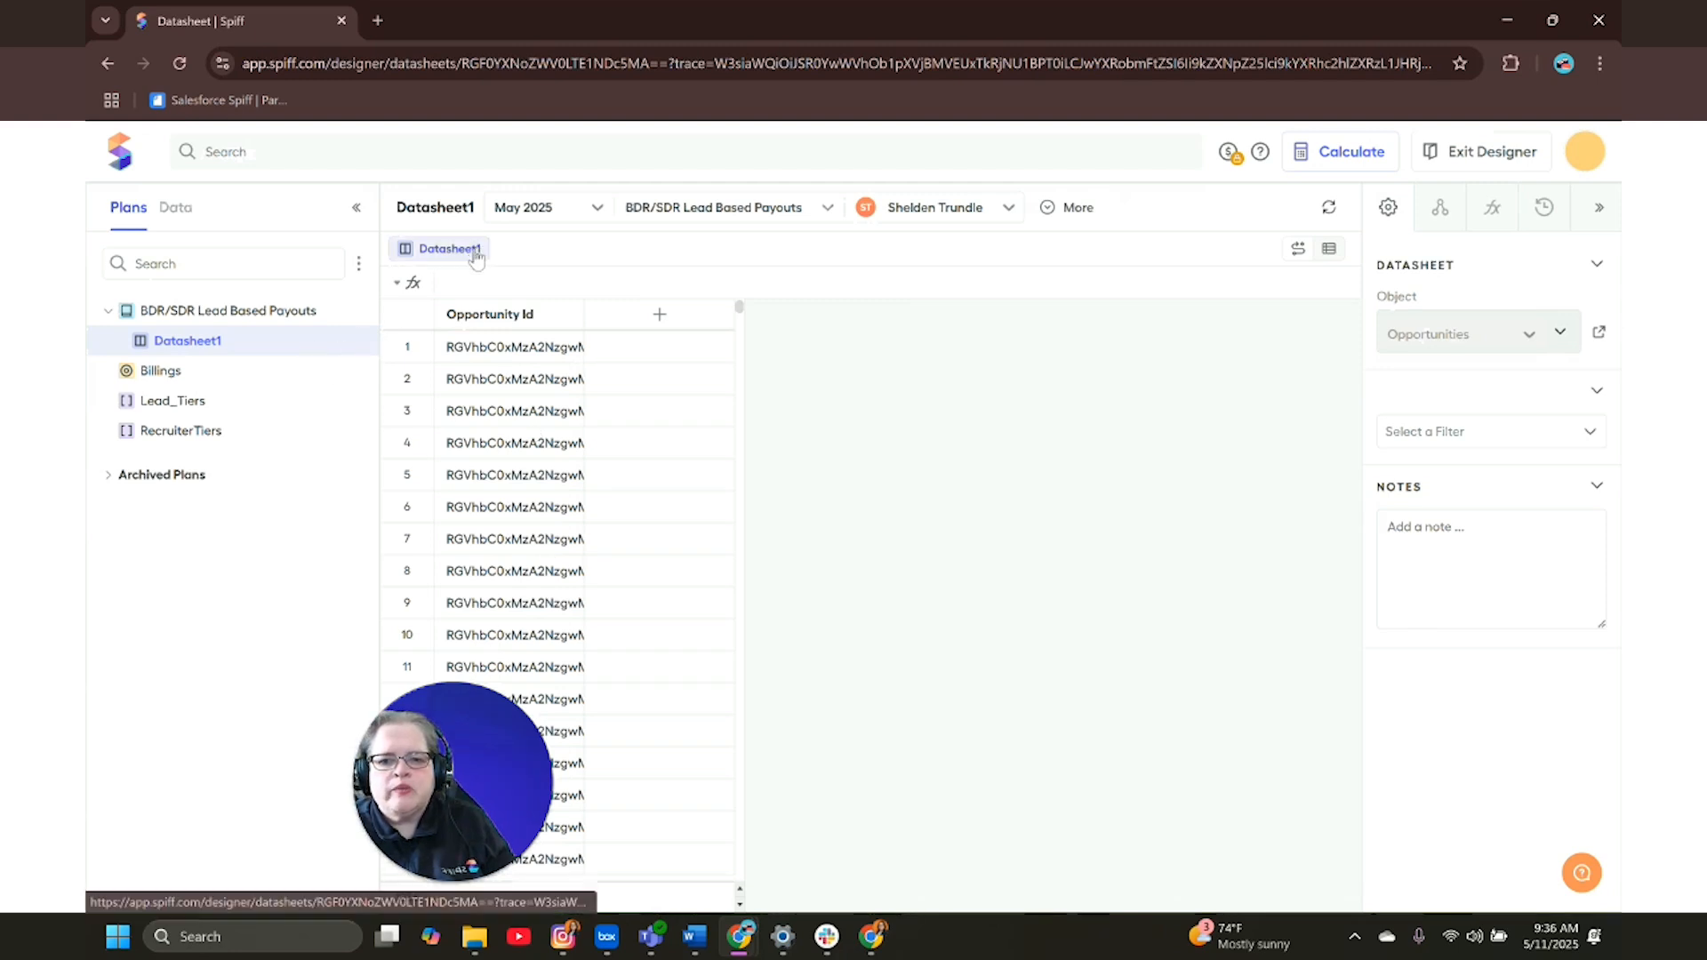
- Rename the new datasheet as Lead_Based_Worksheet
{"action": "double_click", "coordinate": [462, 255]}
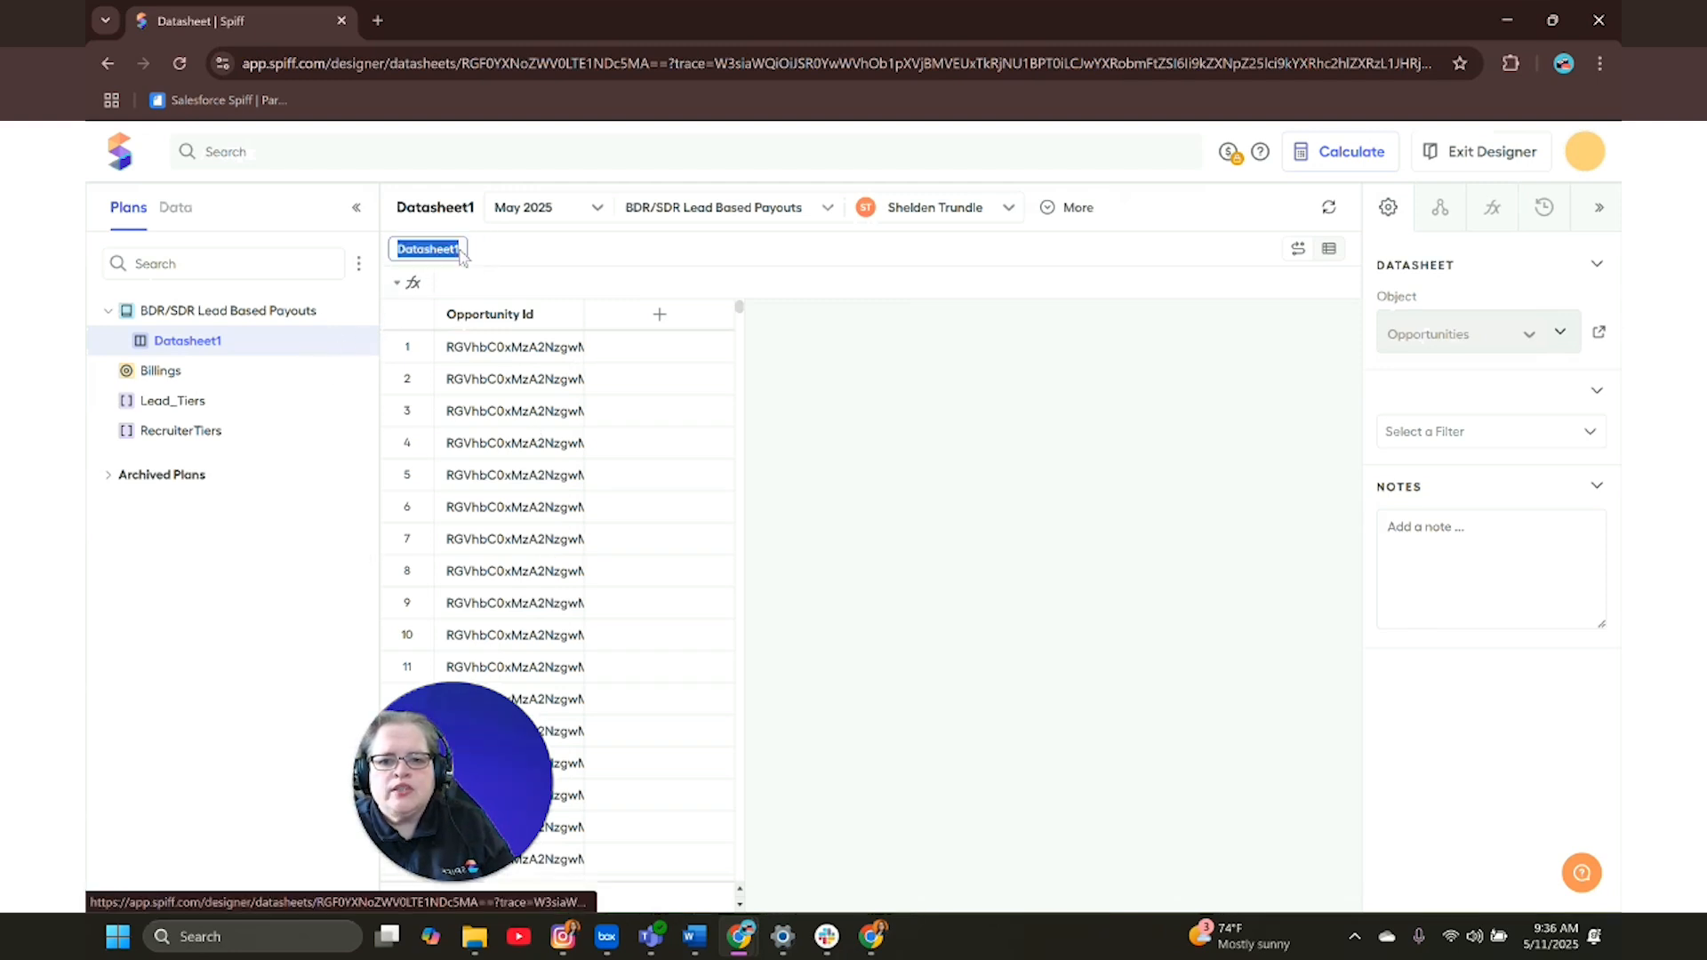
{"action": "type", "text": "Lead_Based_Works"}
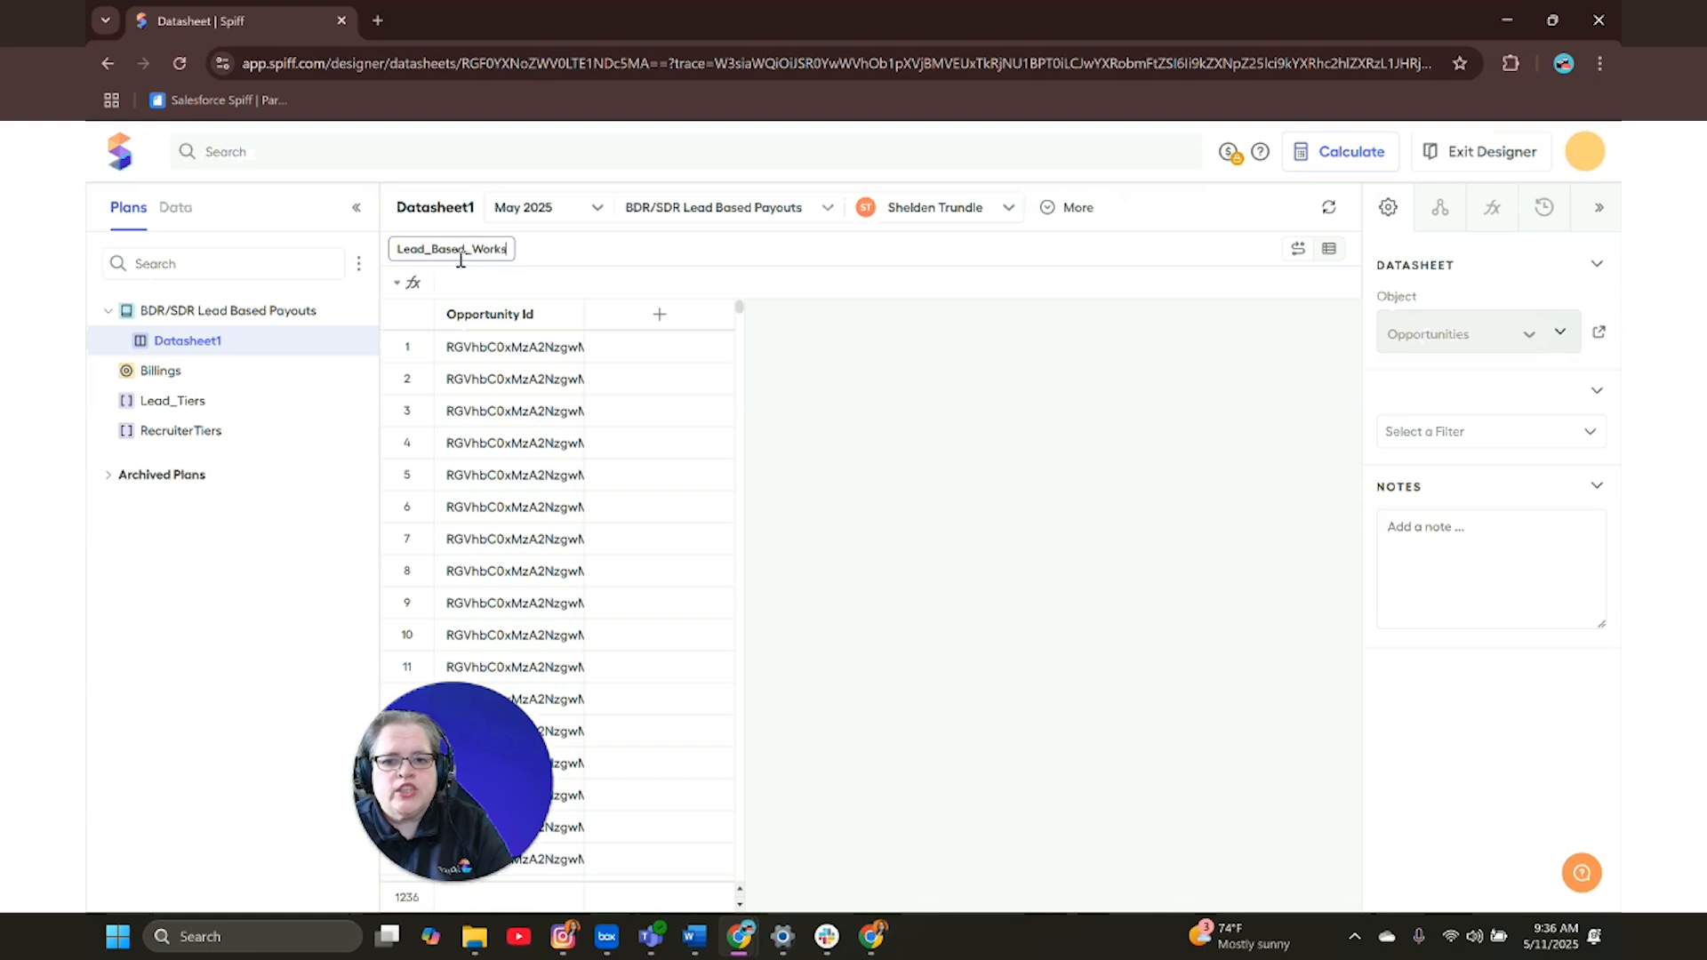
{"action": "type", "text": "heet"}
{"action": "key", "text": "Return"}
- Apply the existing ByBDR_QualInPeriod filter to Lead_Based_Worksheet
{"action": "left_click", "coordinate": [1558, 433]}
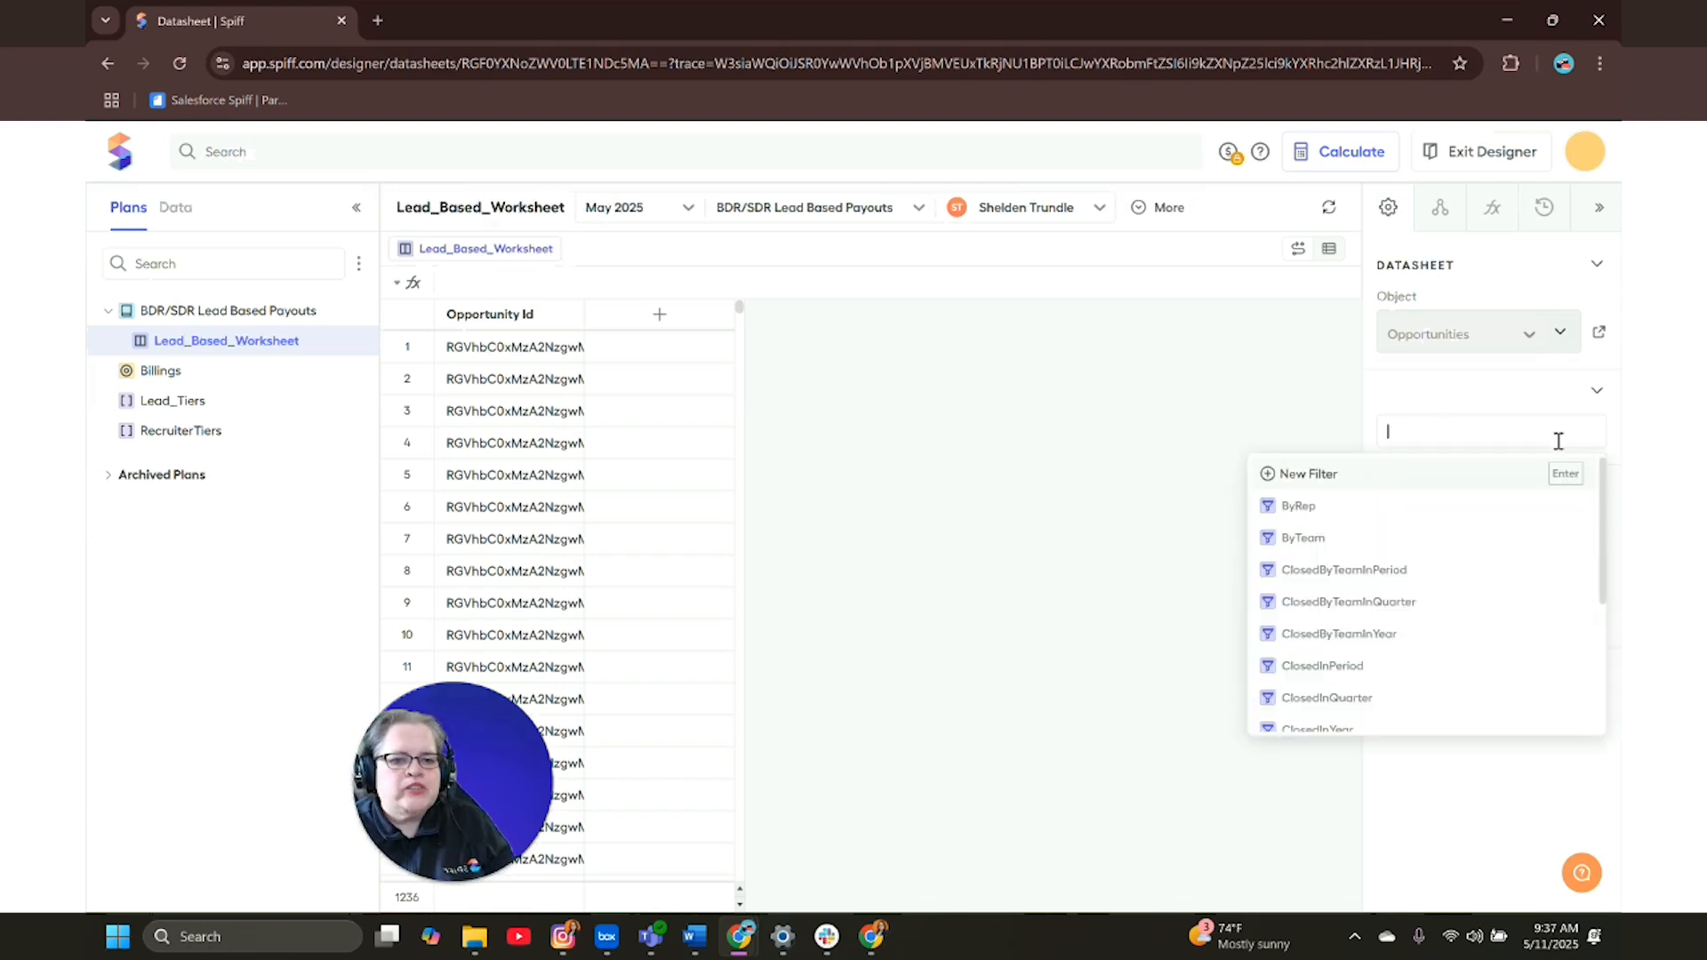
{"action": "scroll", "coordinate": [1459, 610], "scroll_direction": "down", "scroll_amount": 3}
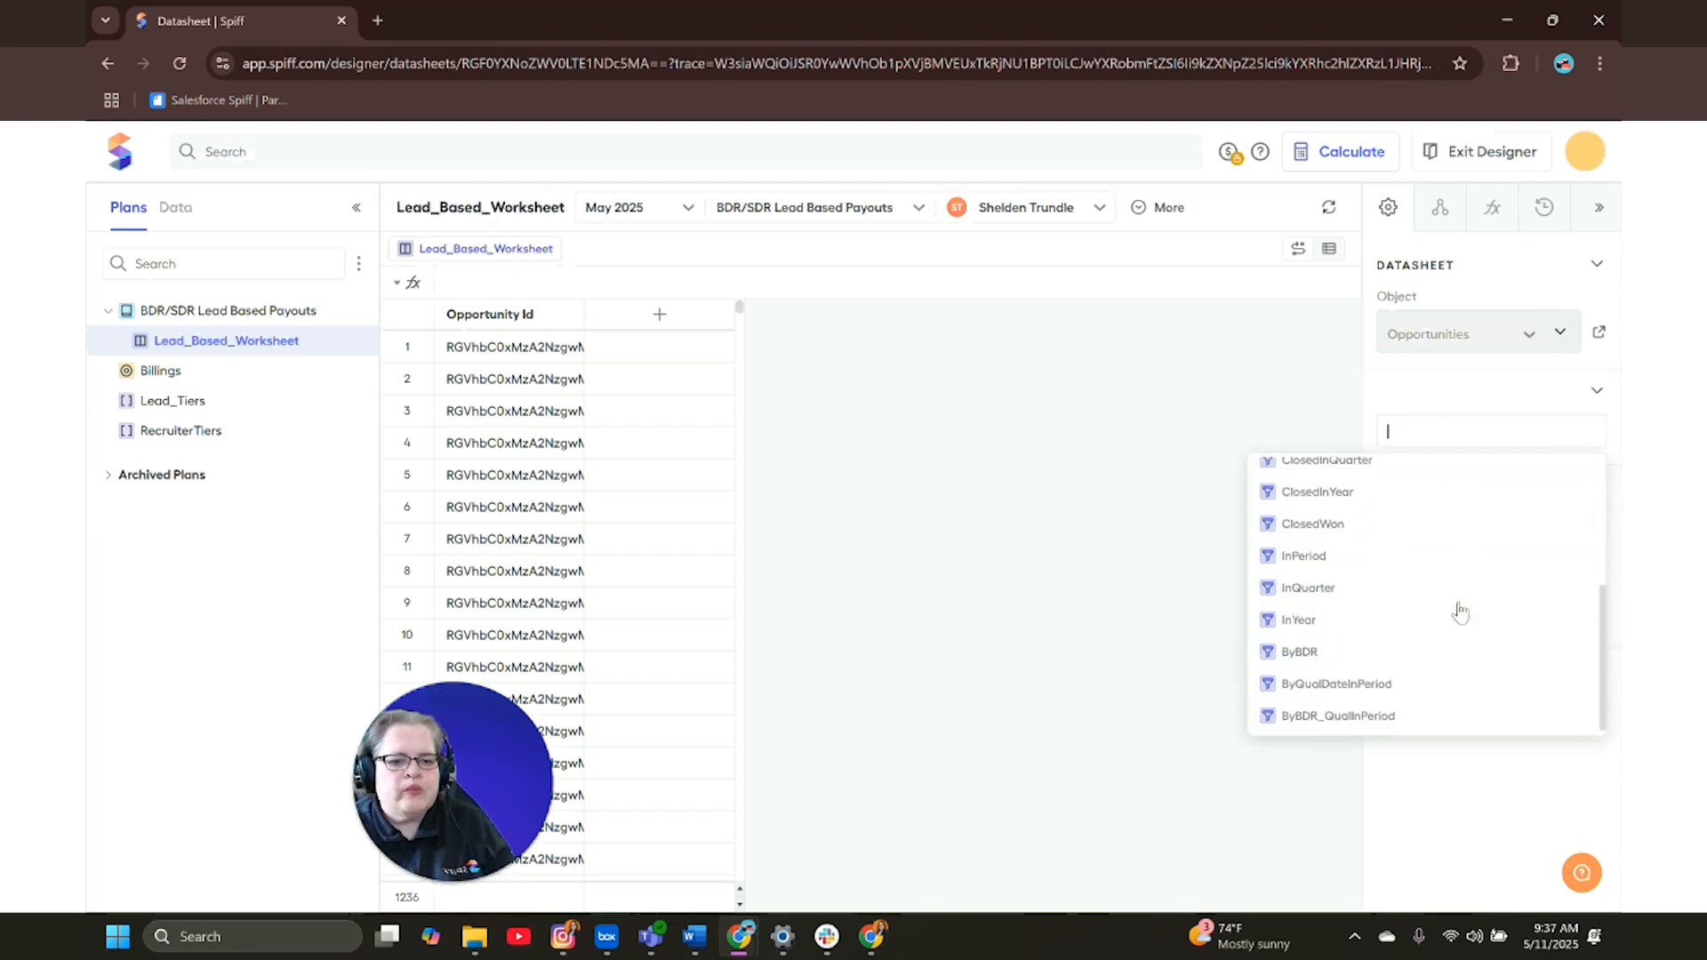
{"action": "left_click", "coordinate": [1367, 725]}
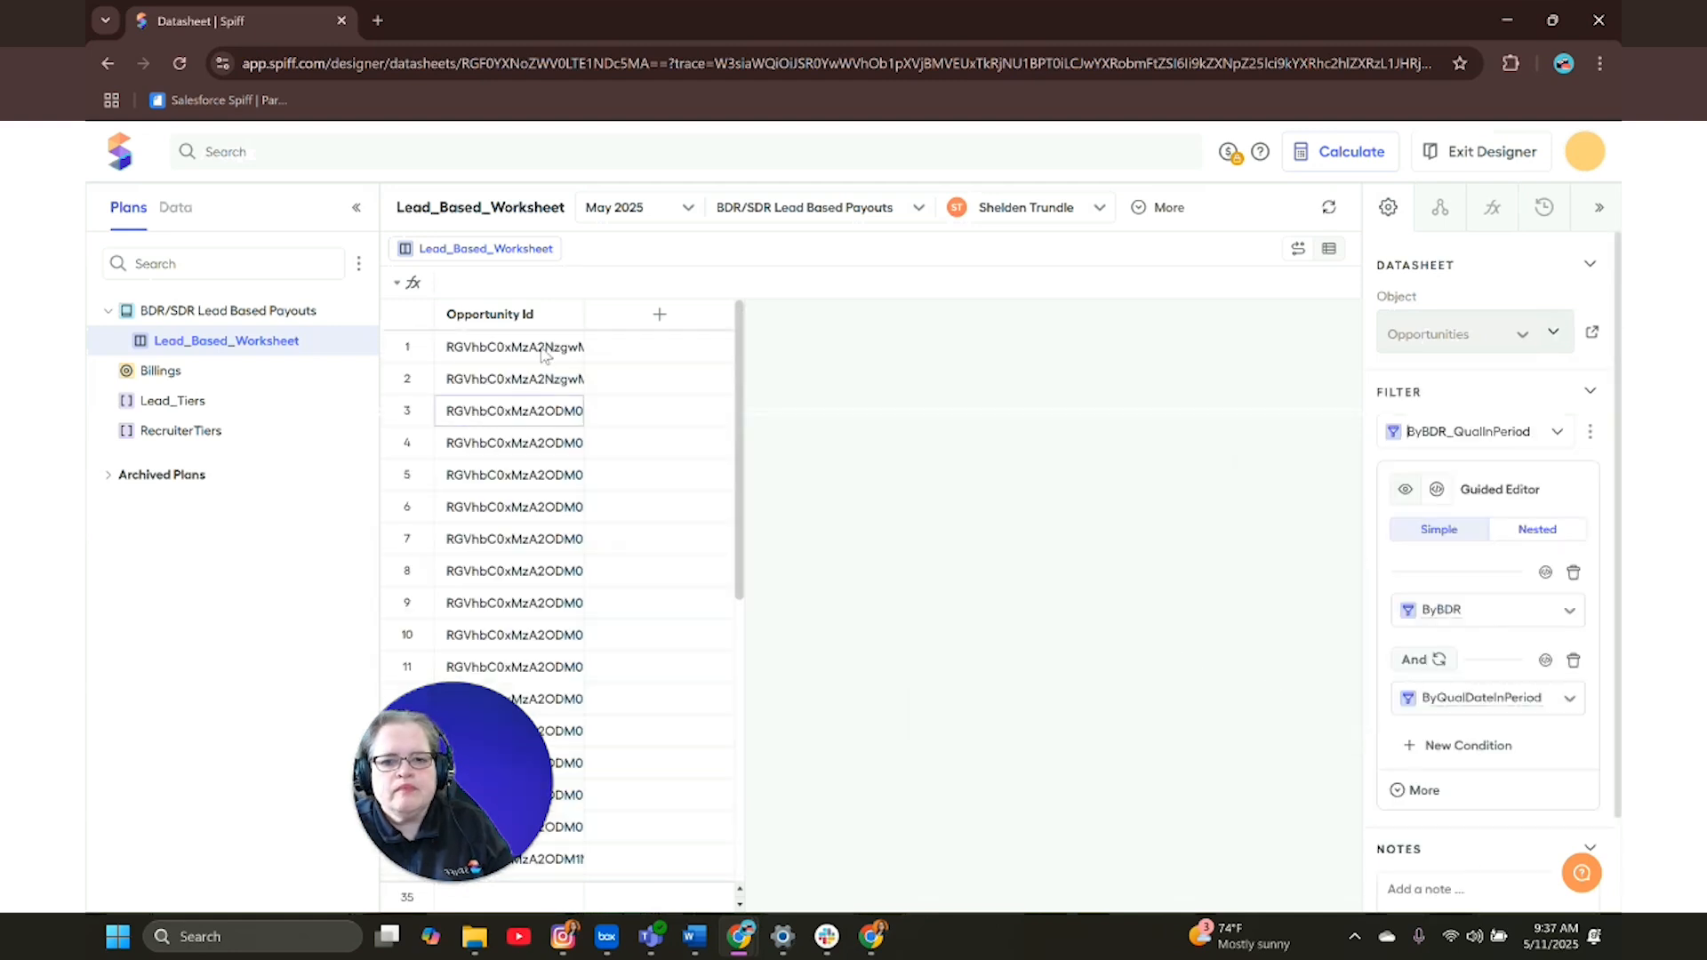
- Add the existing BDR_Name and Qualification_Date__c fields as columns in Lead_Based_Worksheet
{"action": "left_click", "coordinate": [660, 315]}
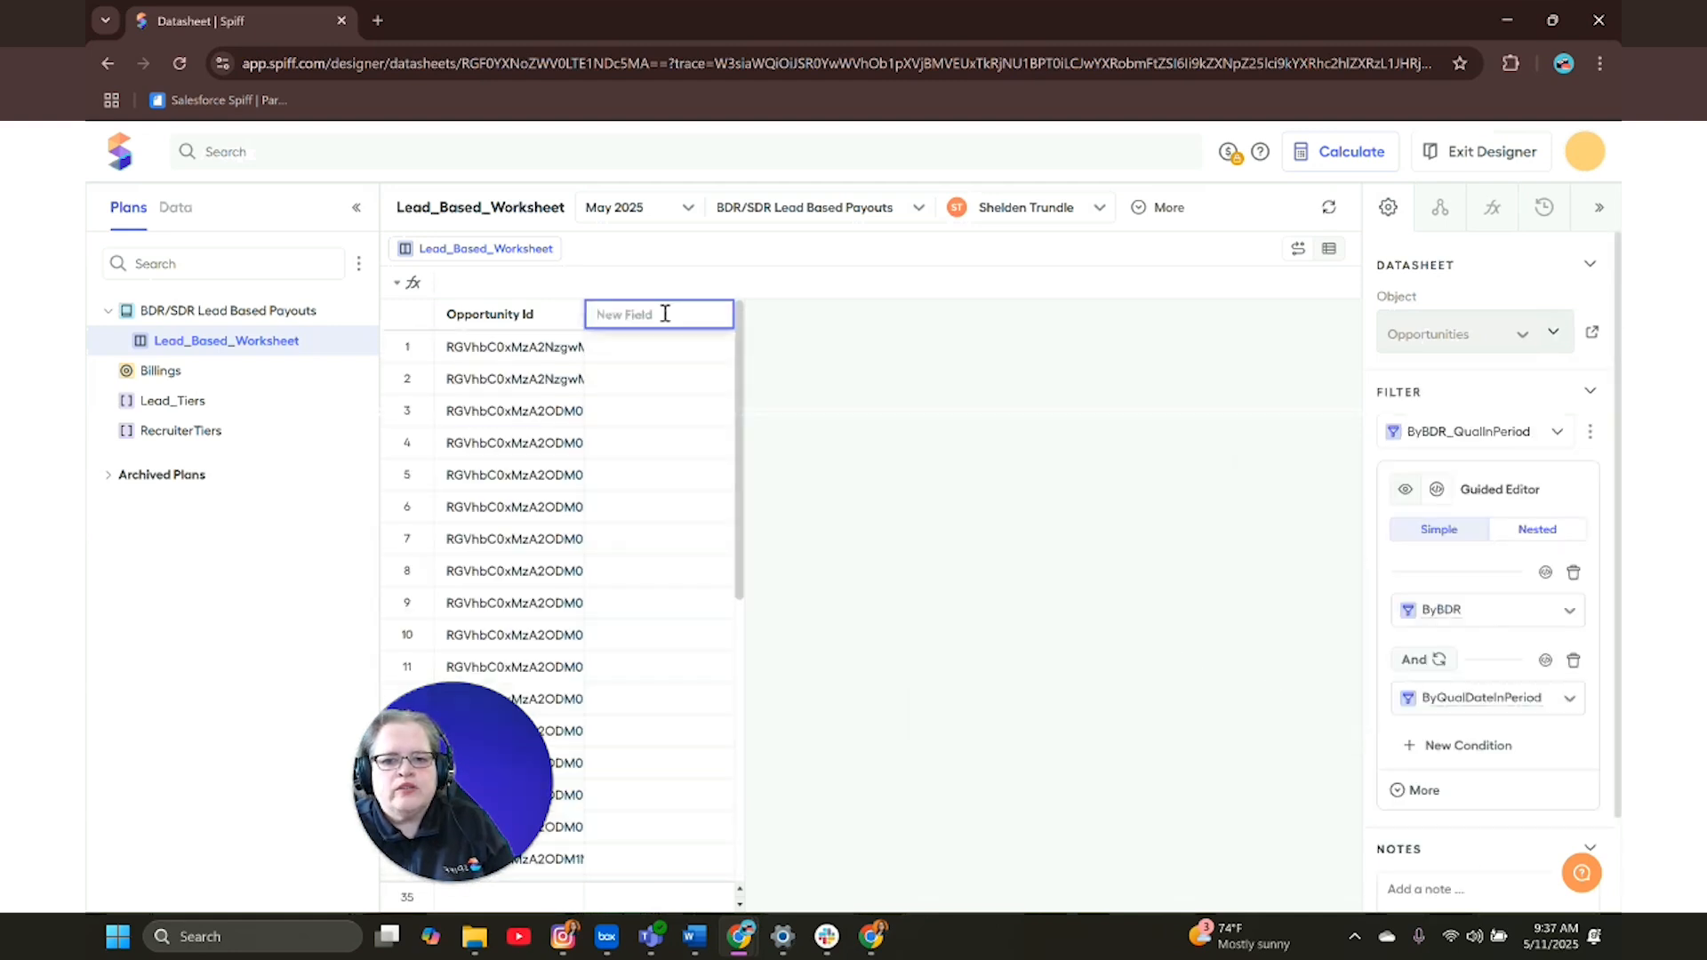
{"action": "type", "text": "BDR"}
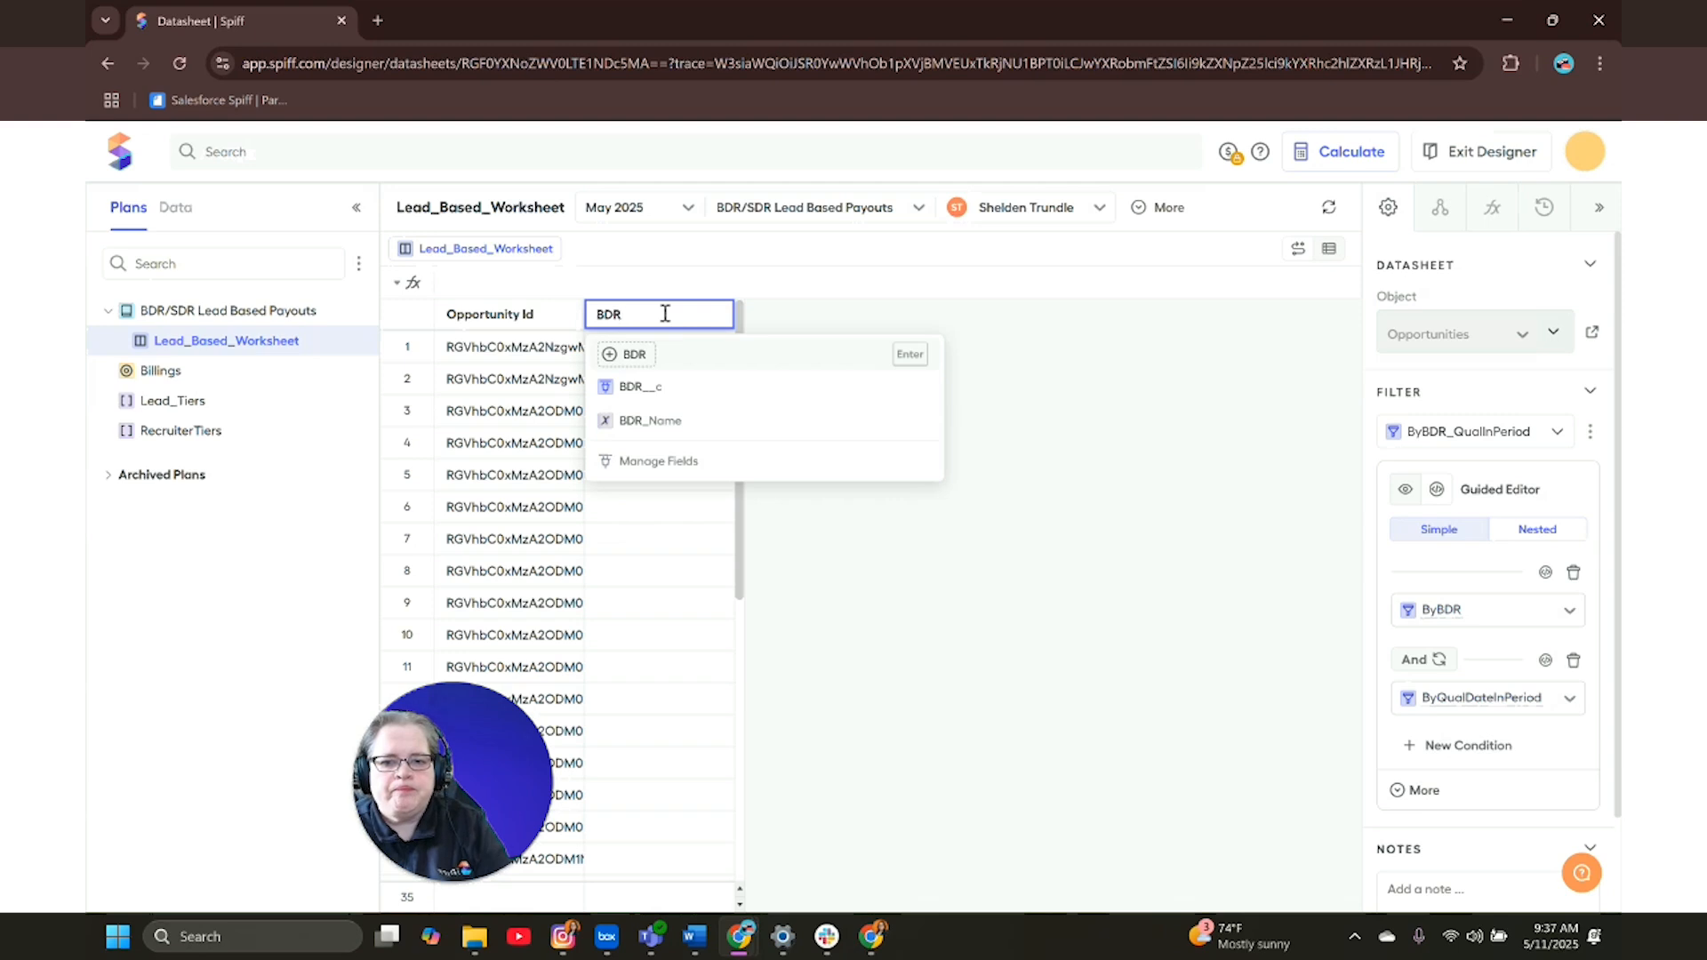
{"action": "left_click", "coordinate": [687, 427]}
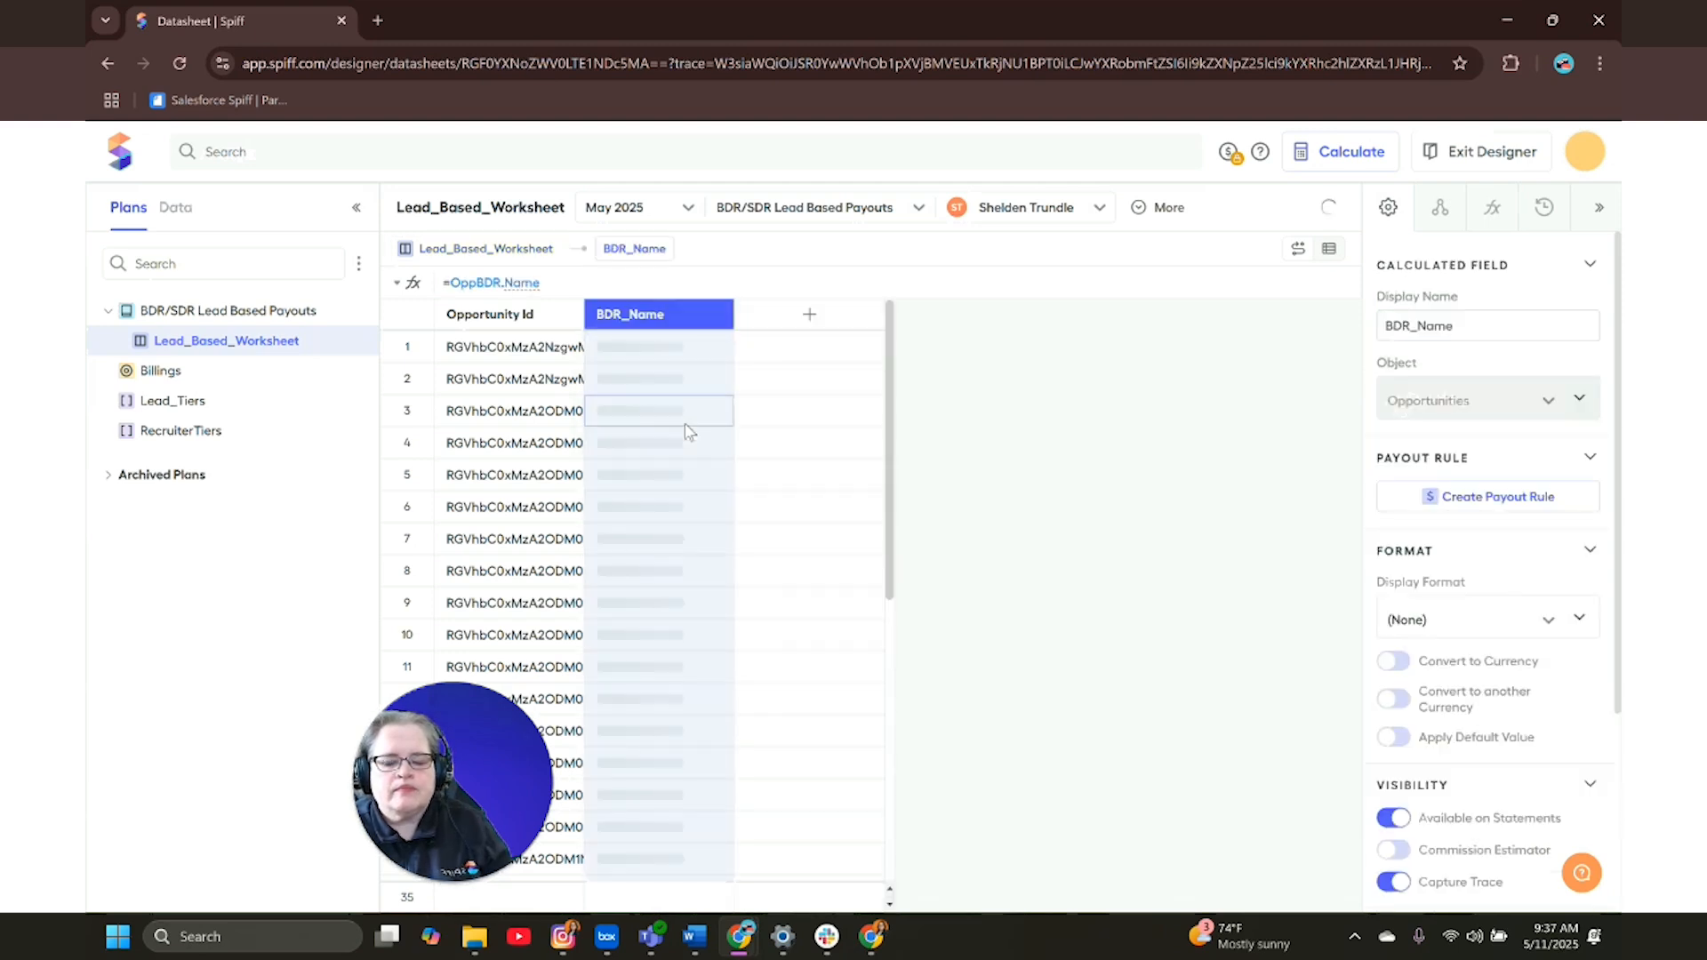
{"action": "left_click", "coordinate": [812, 318]}
{"action": "type", "text": "Qua"}
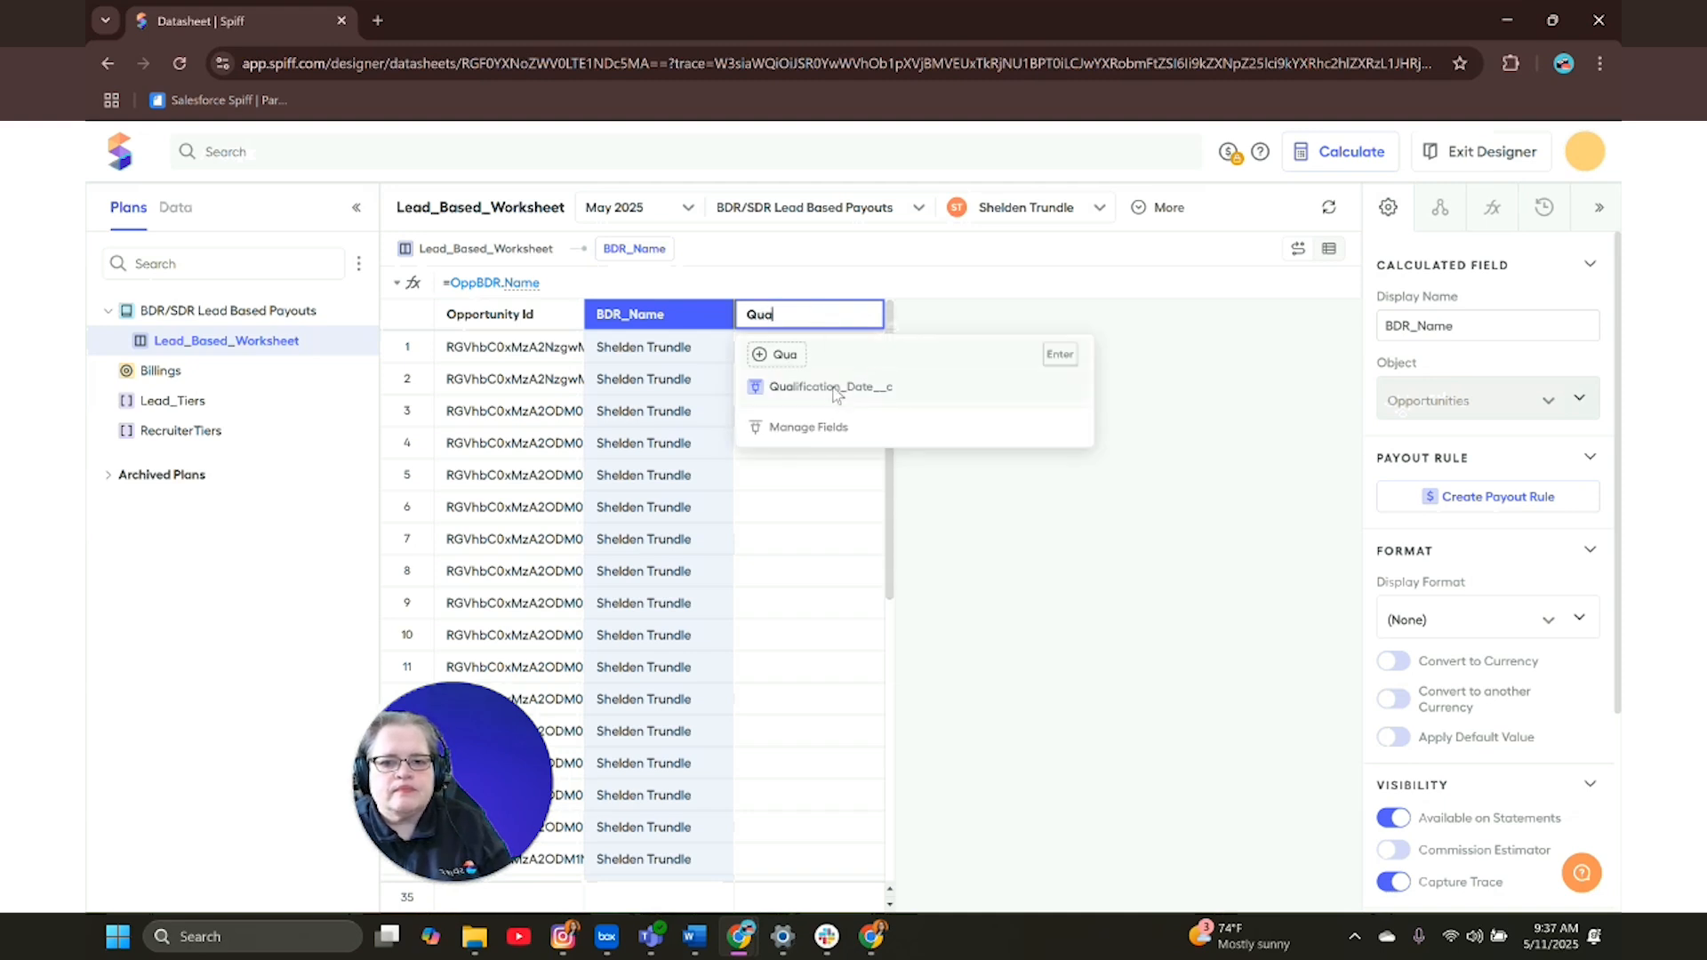
{"action": "left_click", "coordinate": [834, 389]}
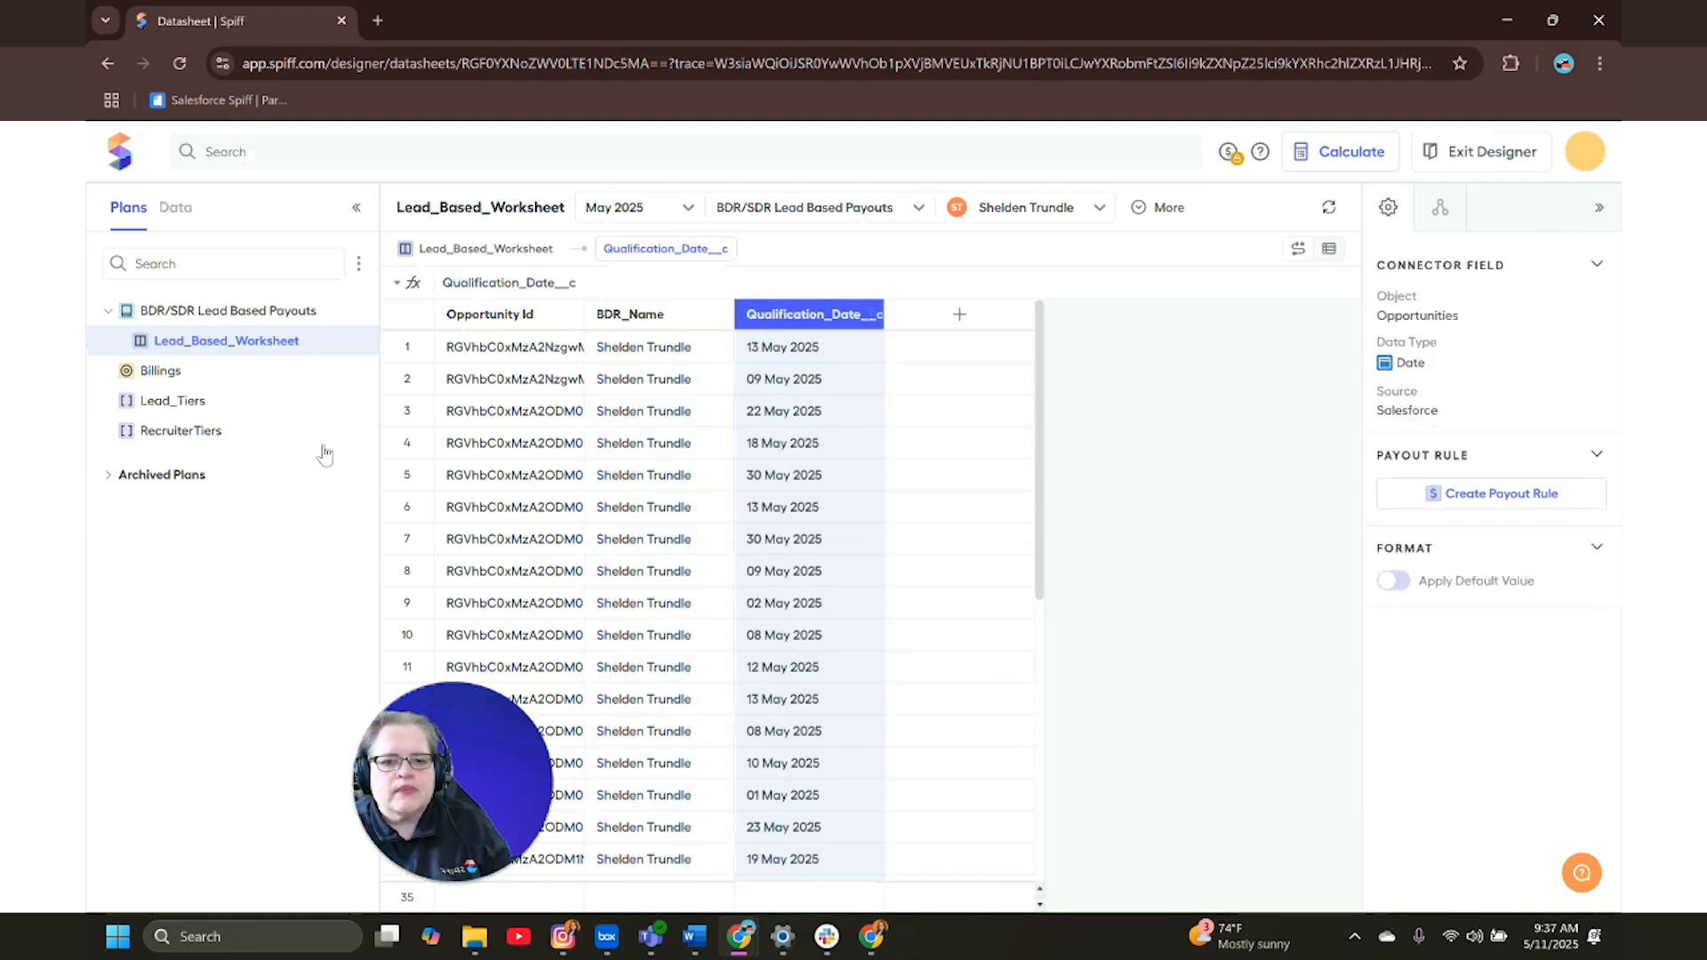
- Add a new calculated field named LTD_InPeriod after the qualification date column, with the formula 1
{"action": "left_click", "coordinate": [961, 317]}
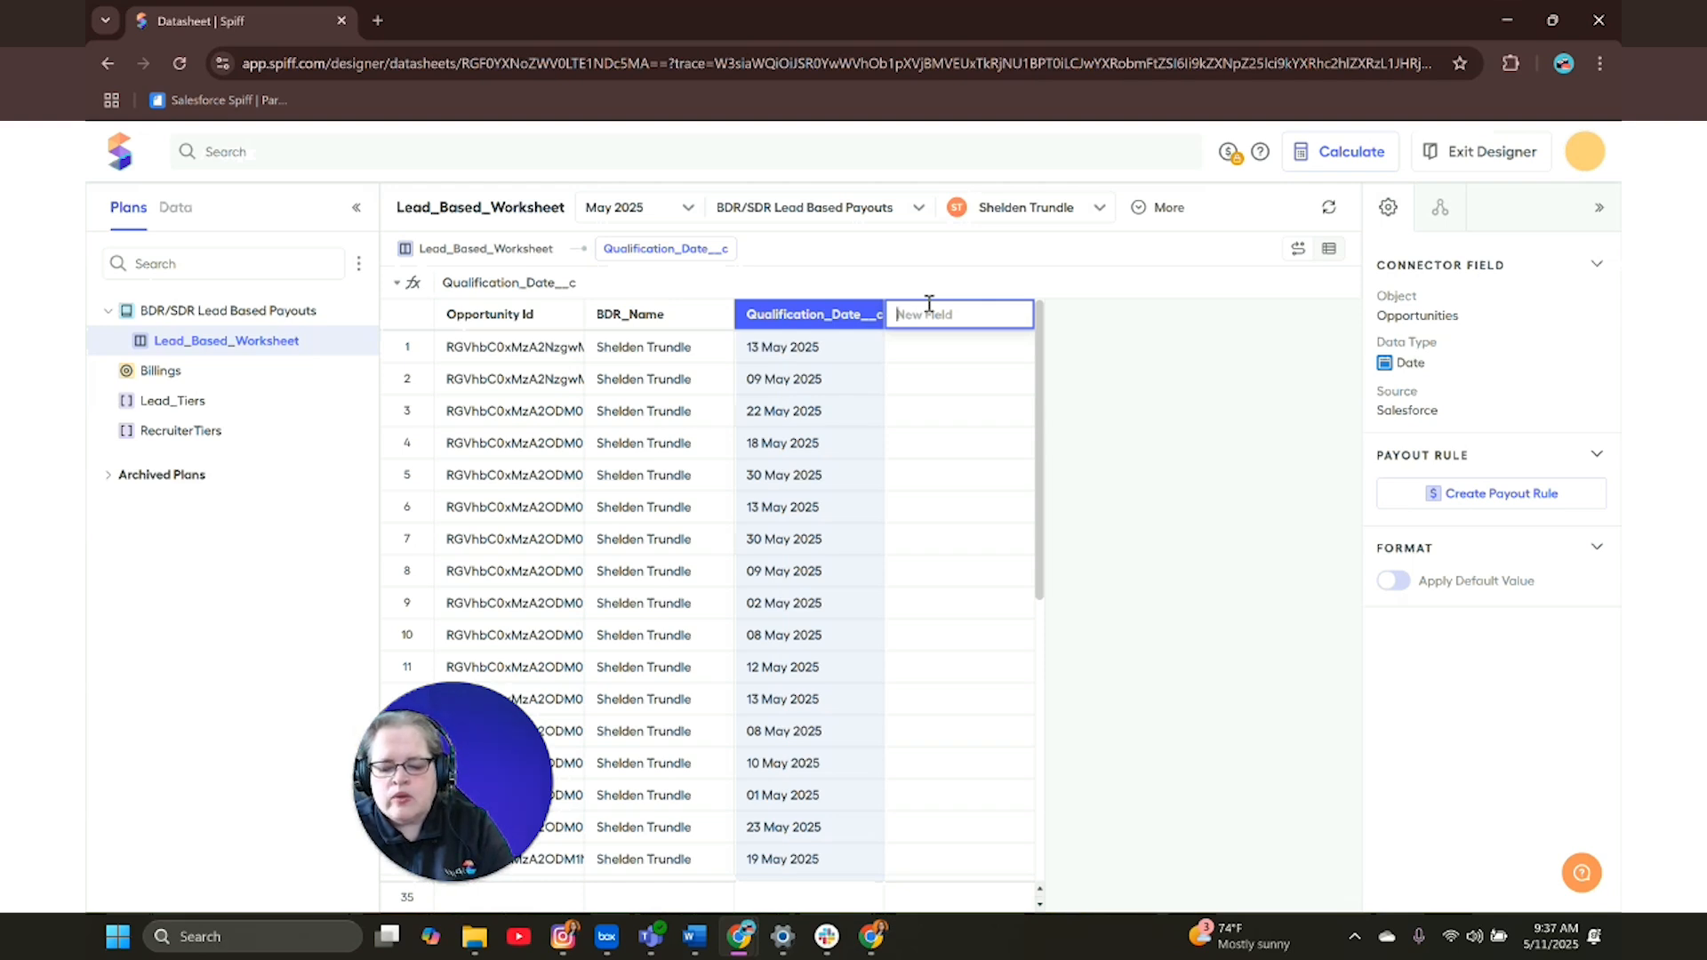
{"action": "type", "text": "L"}
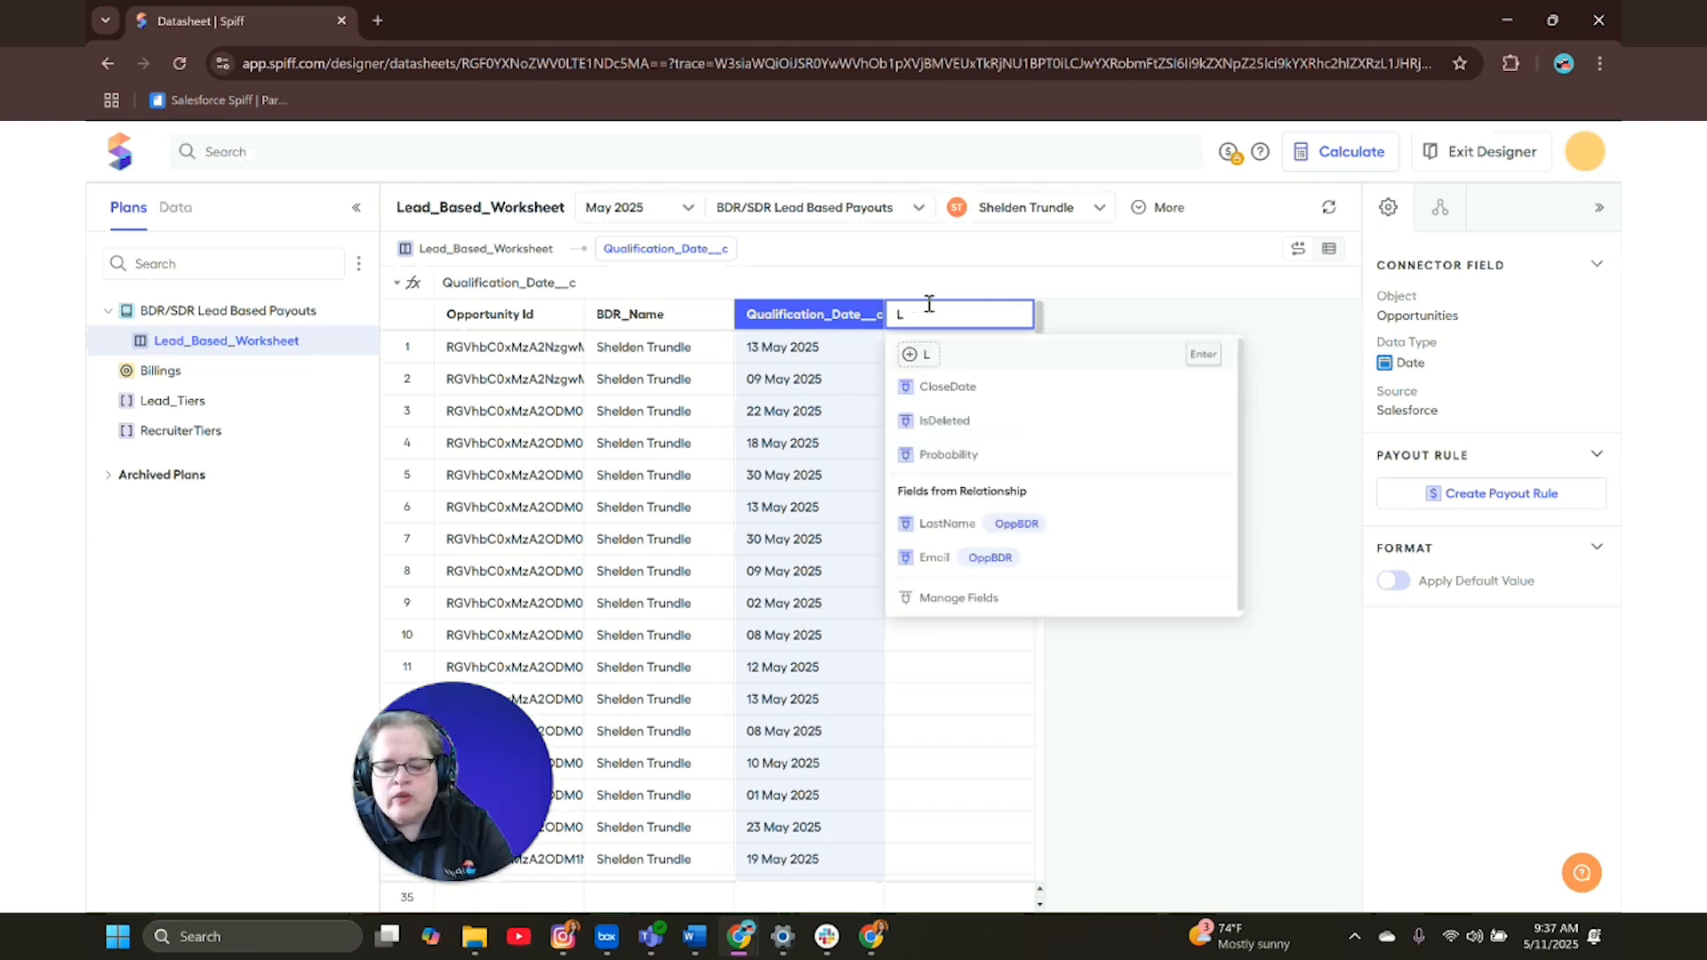
{"action": "type", "text": "TD_InPeriod"}
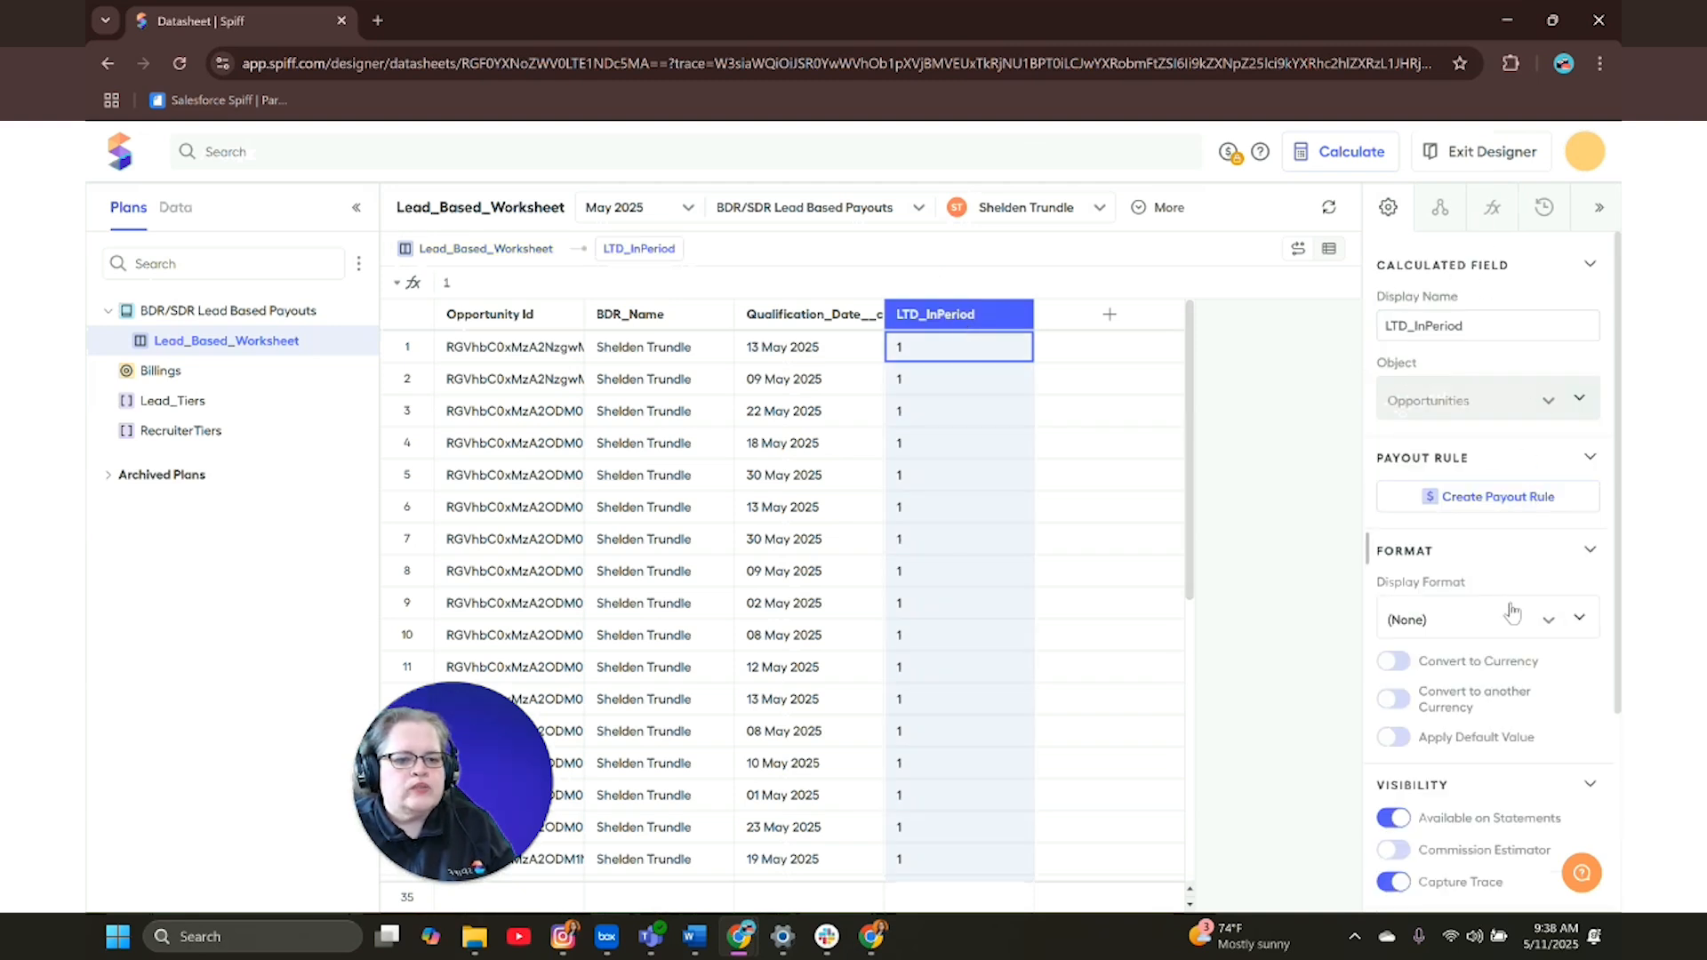
- Make LTD_InPeriod accumulated, using ByBDR_QualInPeriod as the accumulation filter and Qualification_Date__c as the accumulation sort
{"action": "scroll", "coordinate": [1512, 612], "scroll_direction": "down", "scroll_amount": 3}
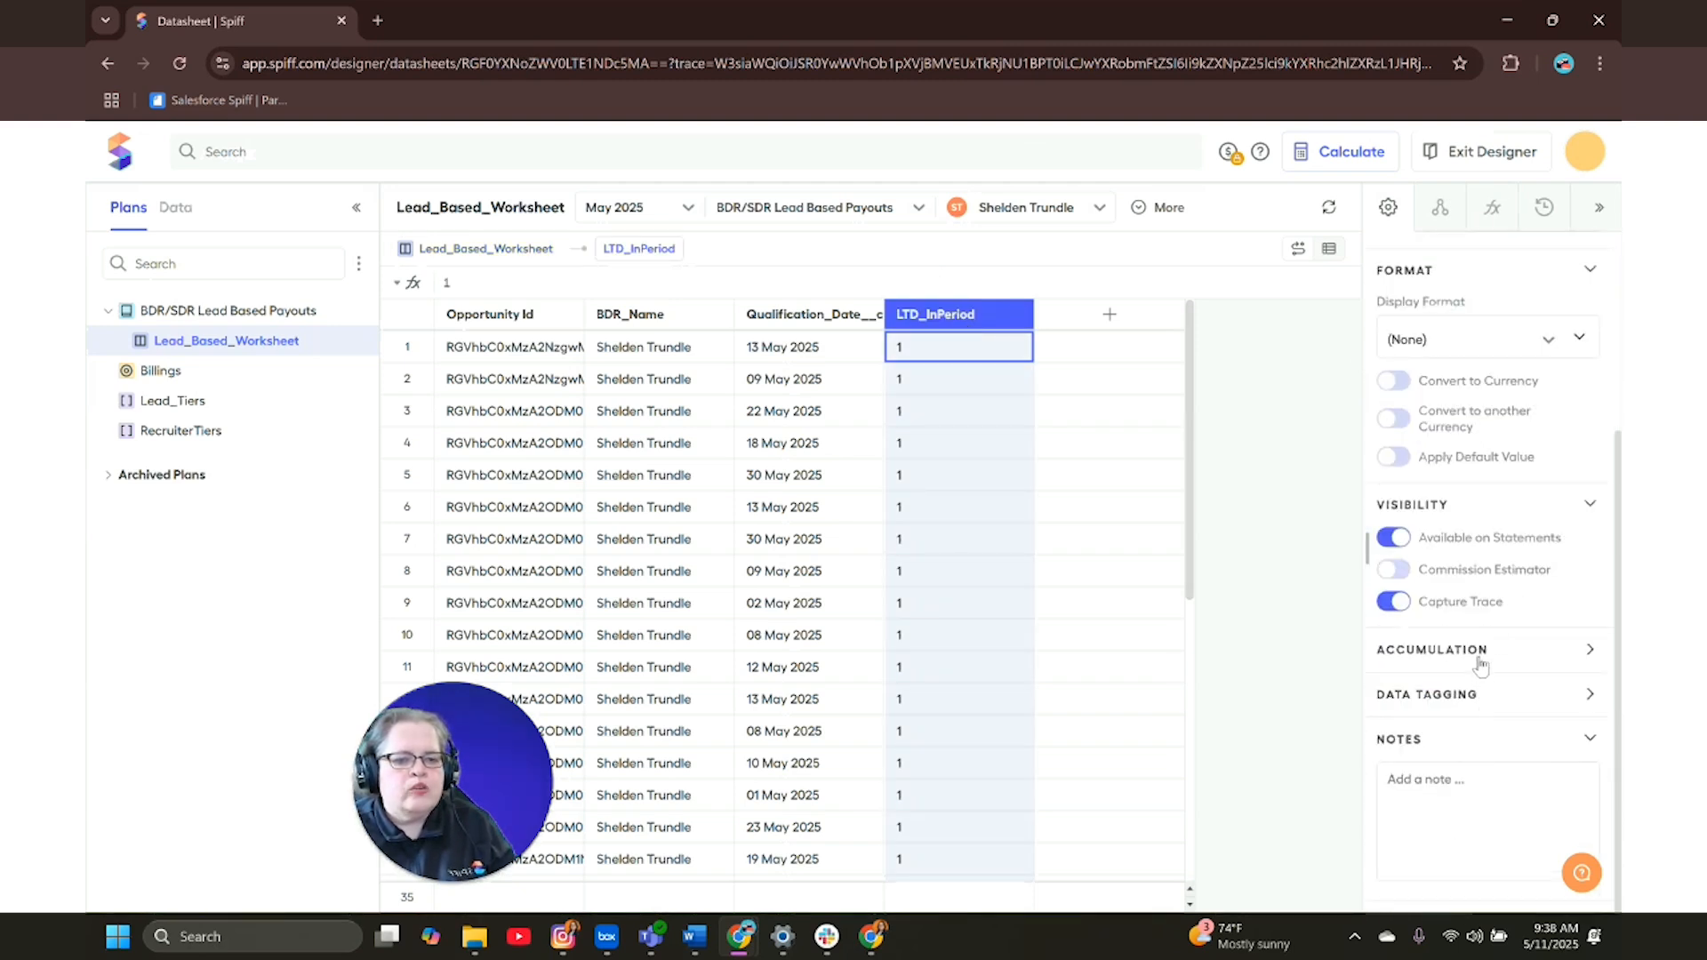
{"action": "left_click", "coordinate": [1477, 659]}
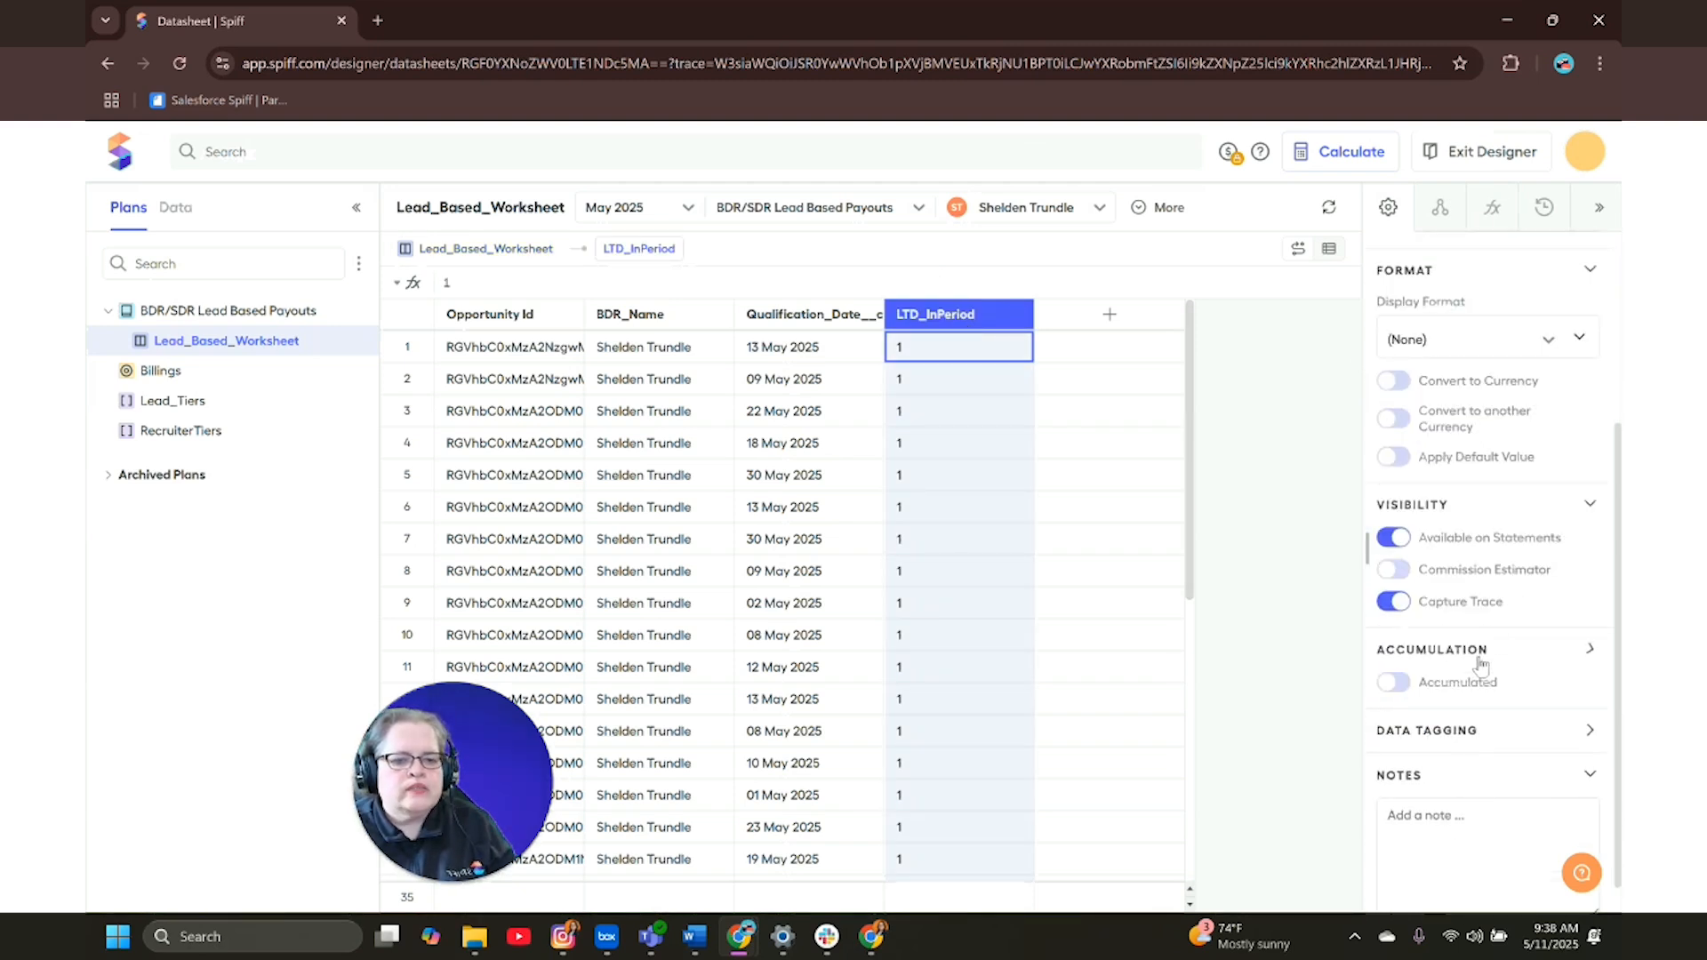
{"action": "left_click", "coordinate": [1394, 682]}
{"action": "scroll", "coordinate": [1450, 694], "scroll_direction": "down", "scroll_amount": 3}
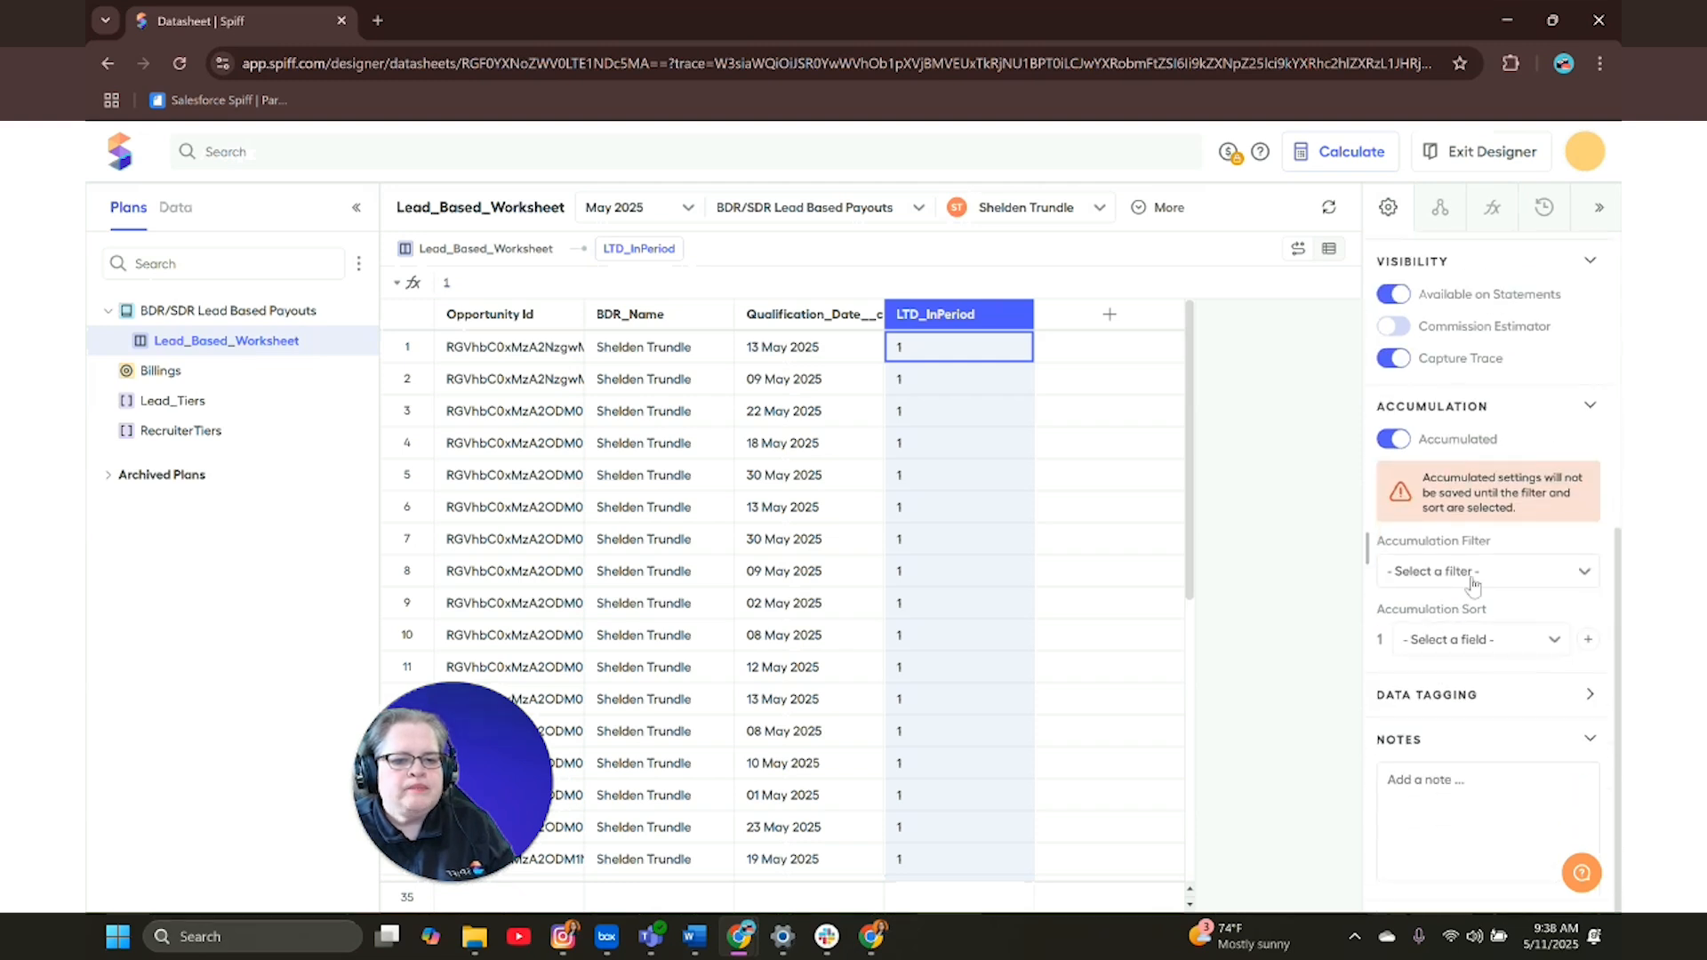
{"action": "left_click", "coordinate": [1477, 580]}
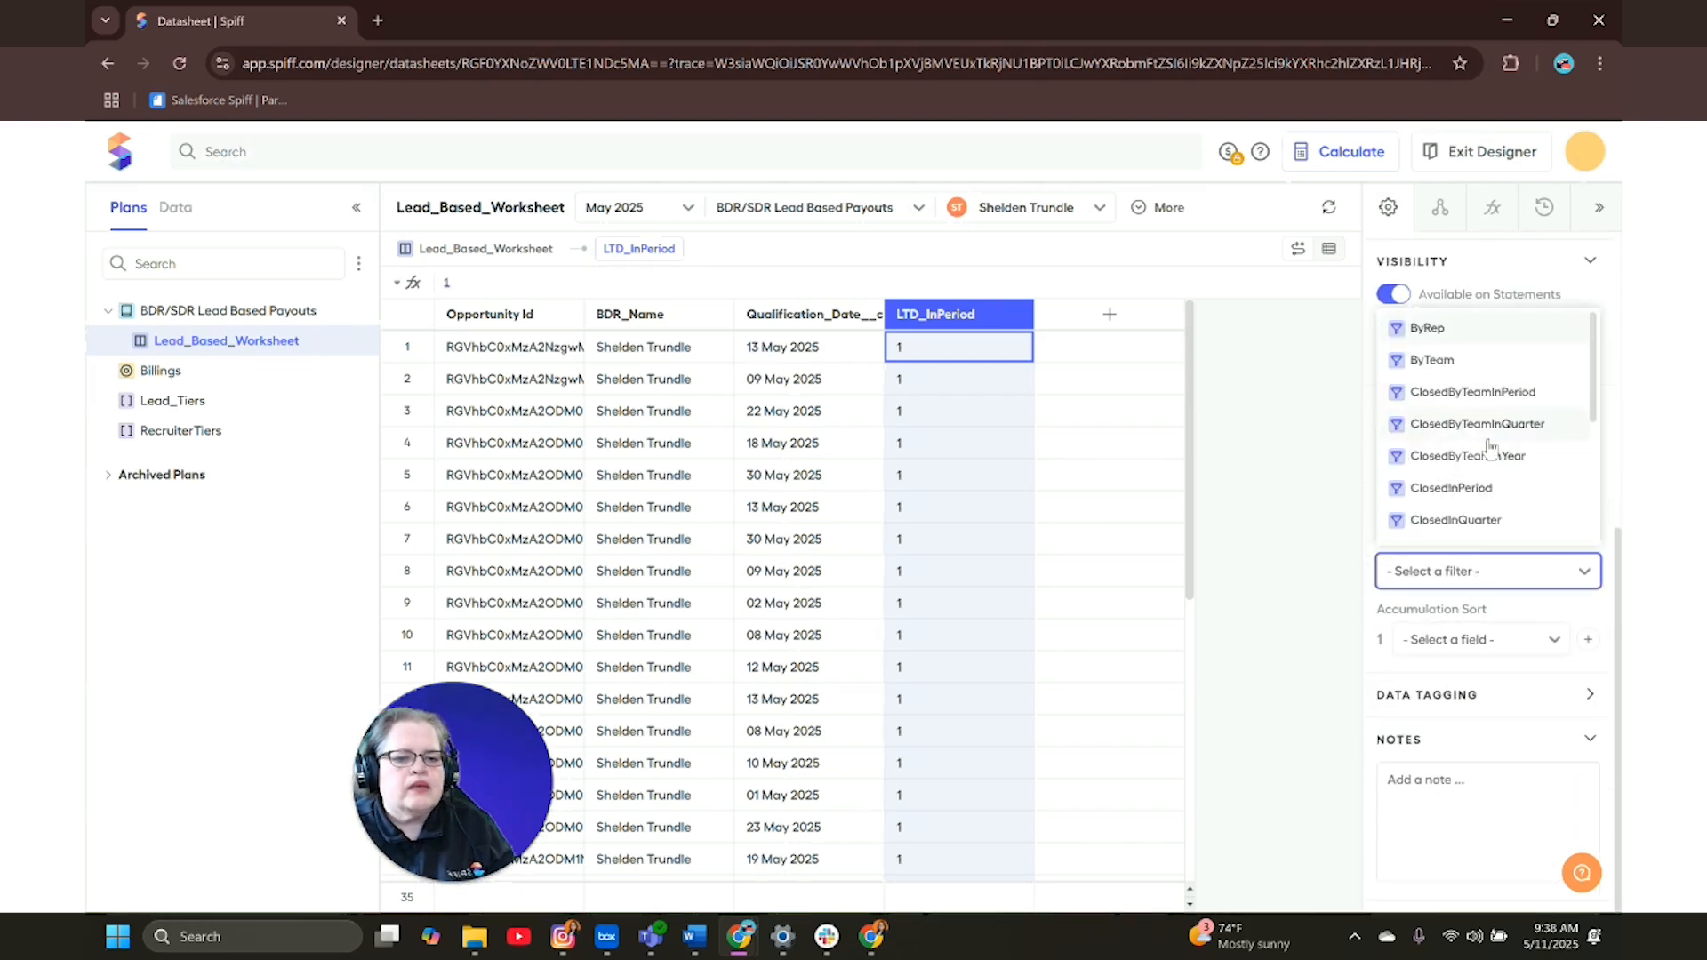
{"action": "scroll", "coordinate": [1488, 460], "scroll_direction": "down", "scroll_amount": 3}
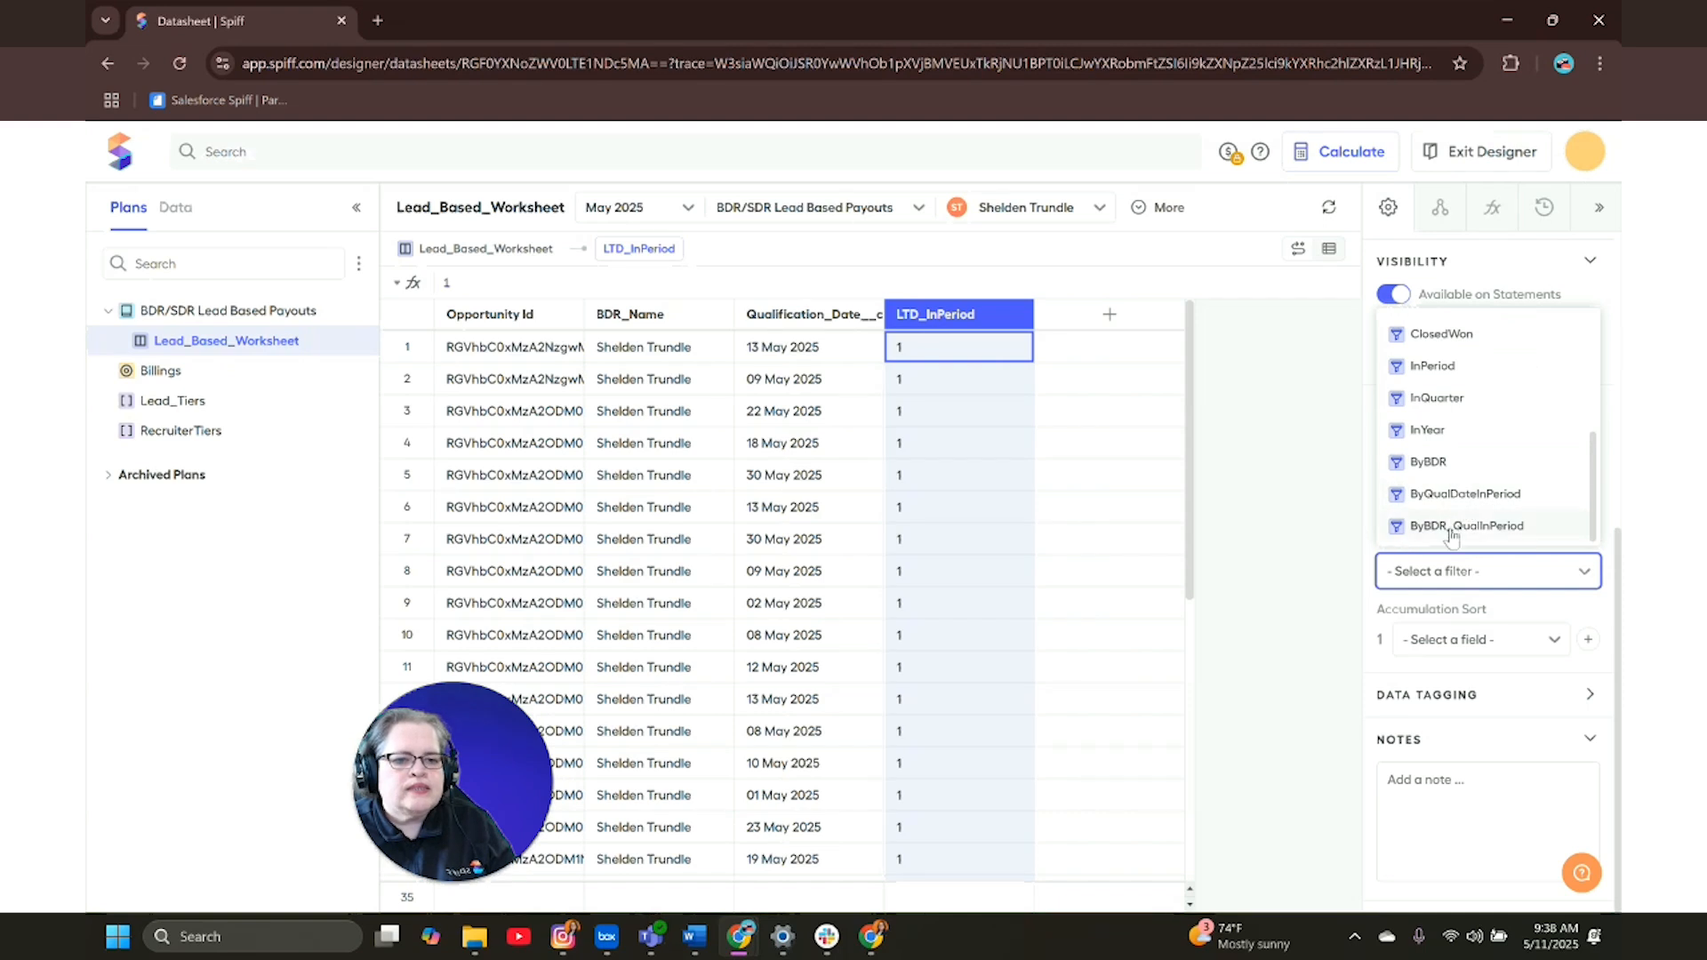
{"action": "left_click", "coordinate": [1452, 530]}
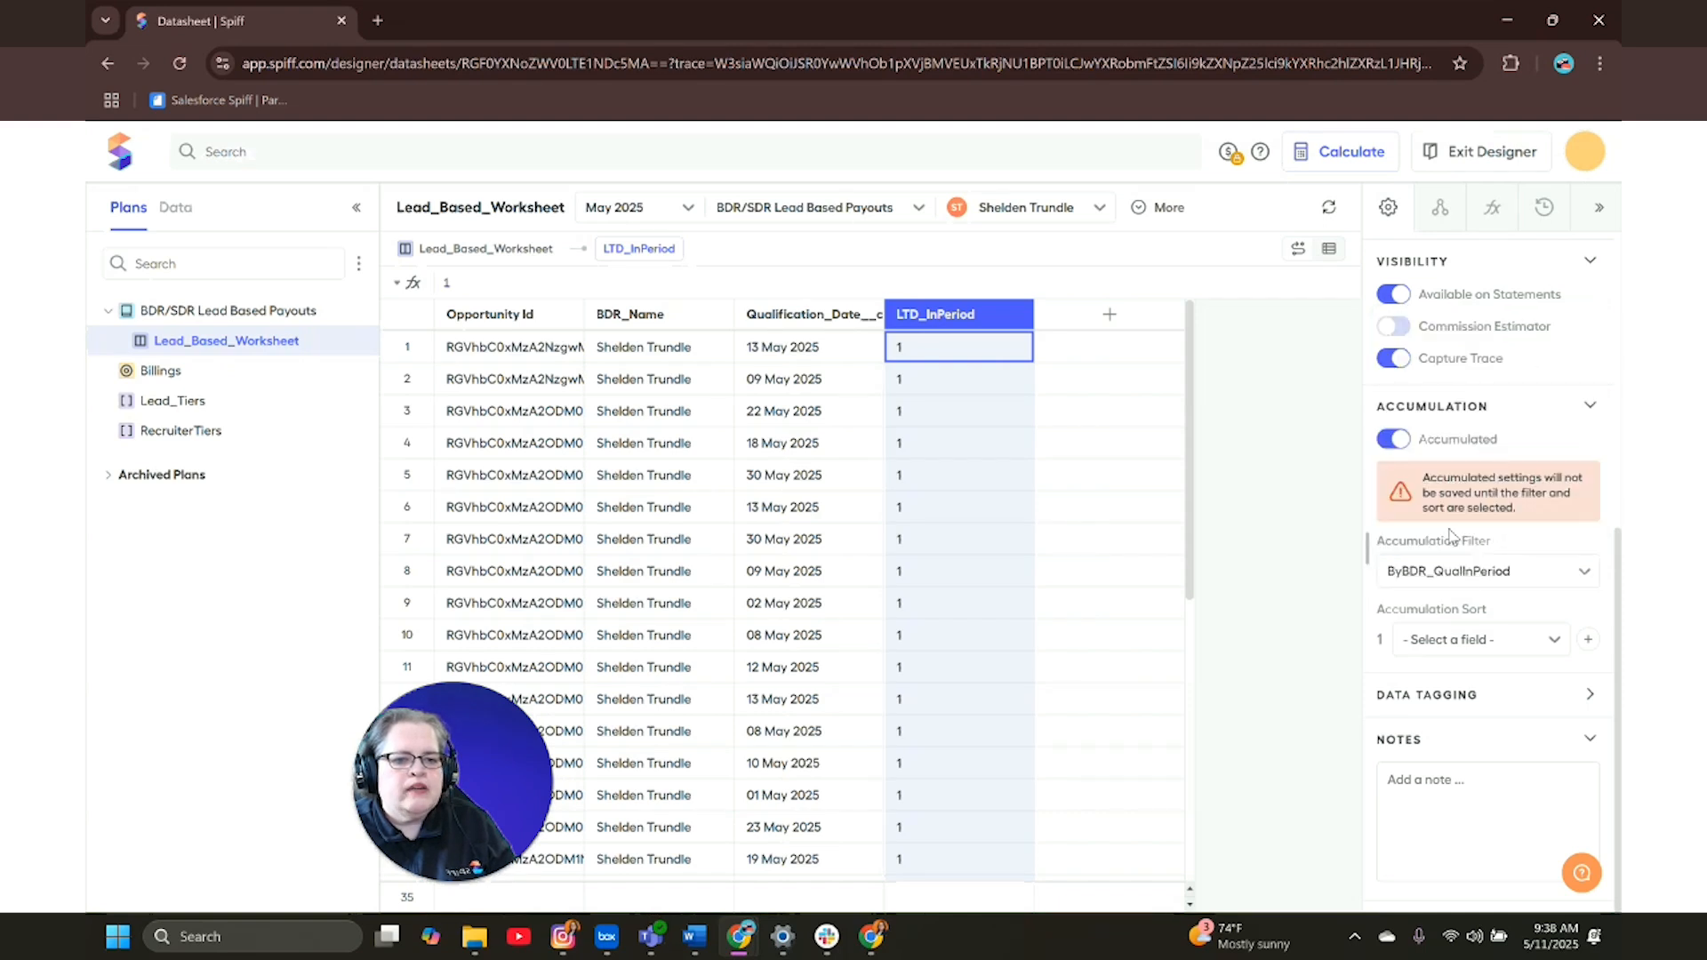
{"action": "left_click", "coordinate": [1467, 641]}
{"action": "scroll", "coordinate": [1454, 526], "scroll_direction": "down", "scroll_amount": 2}
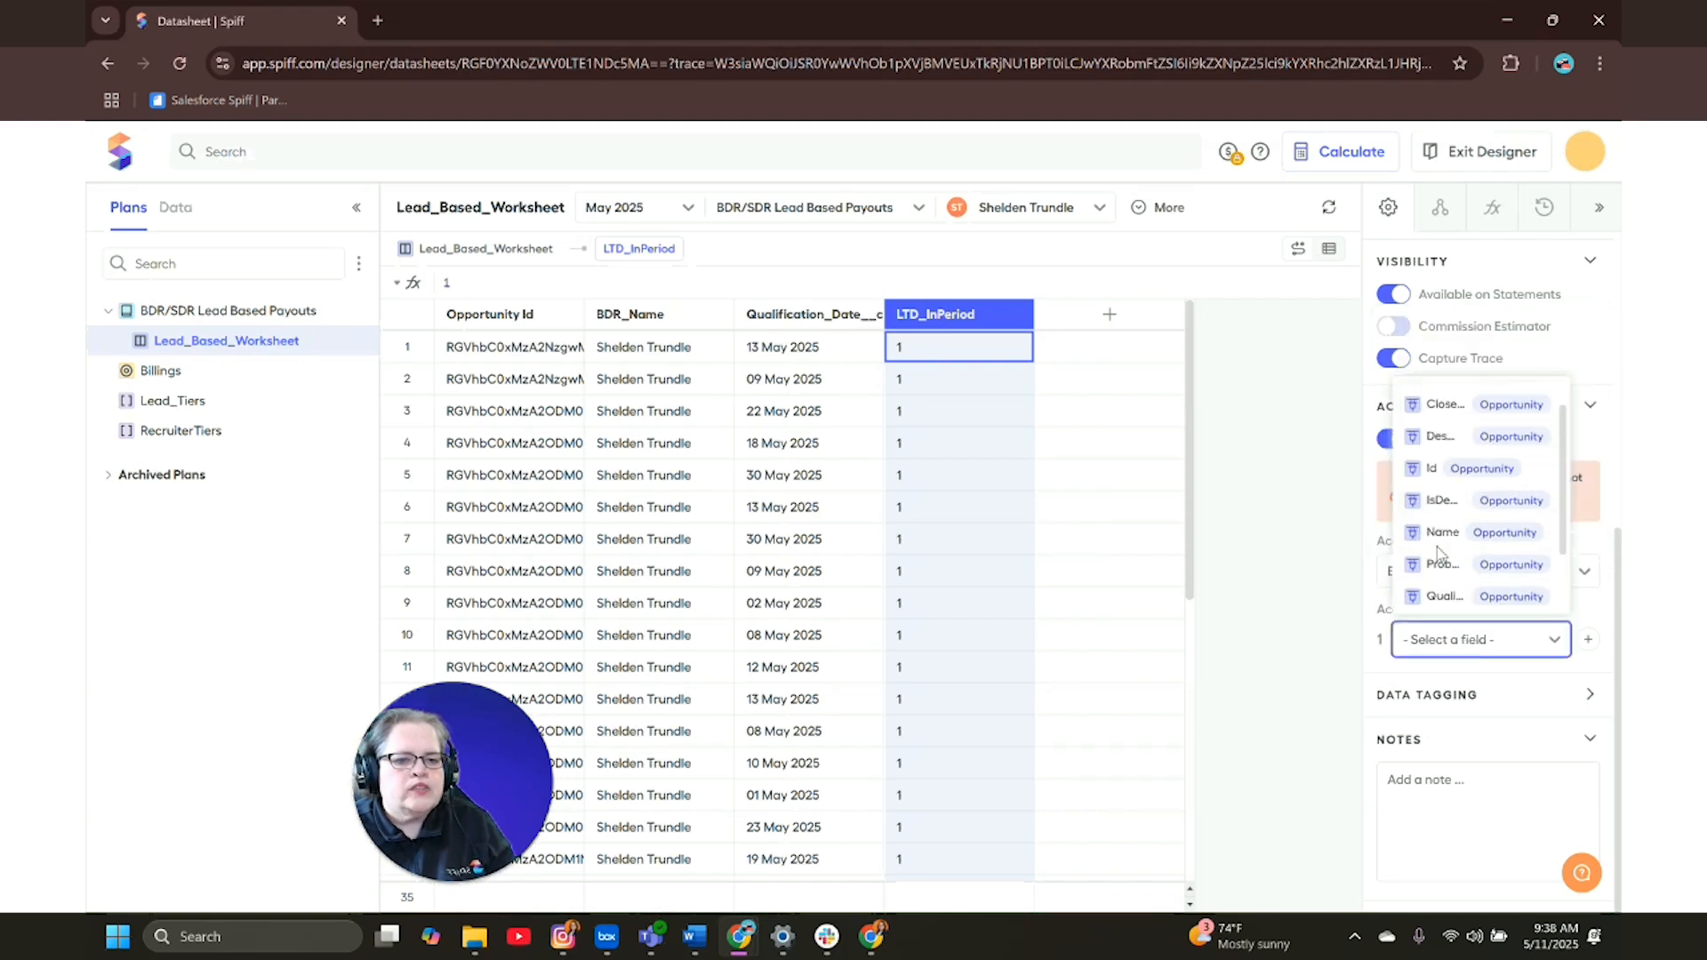
{"action": "left_click", "coordinate": [1442, 531]}
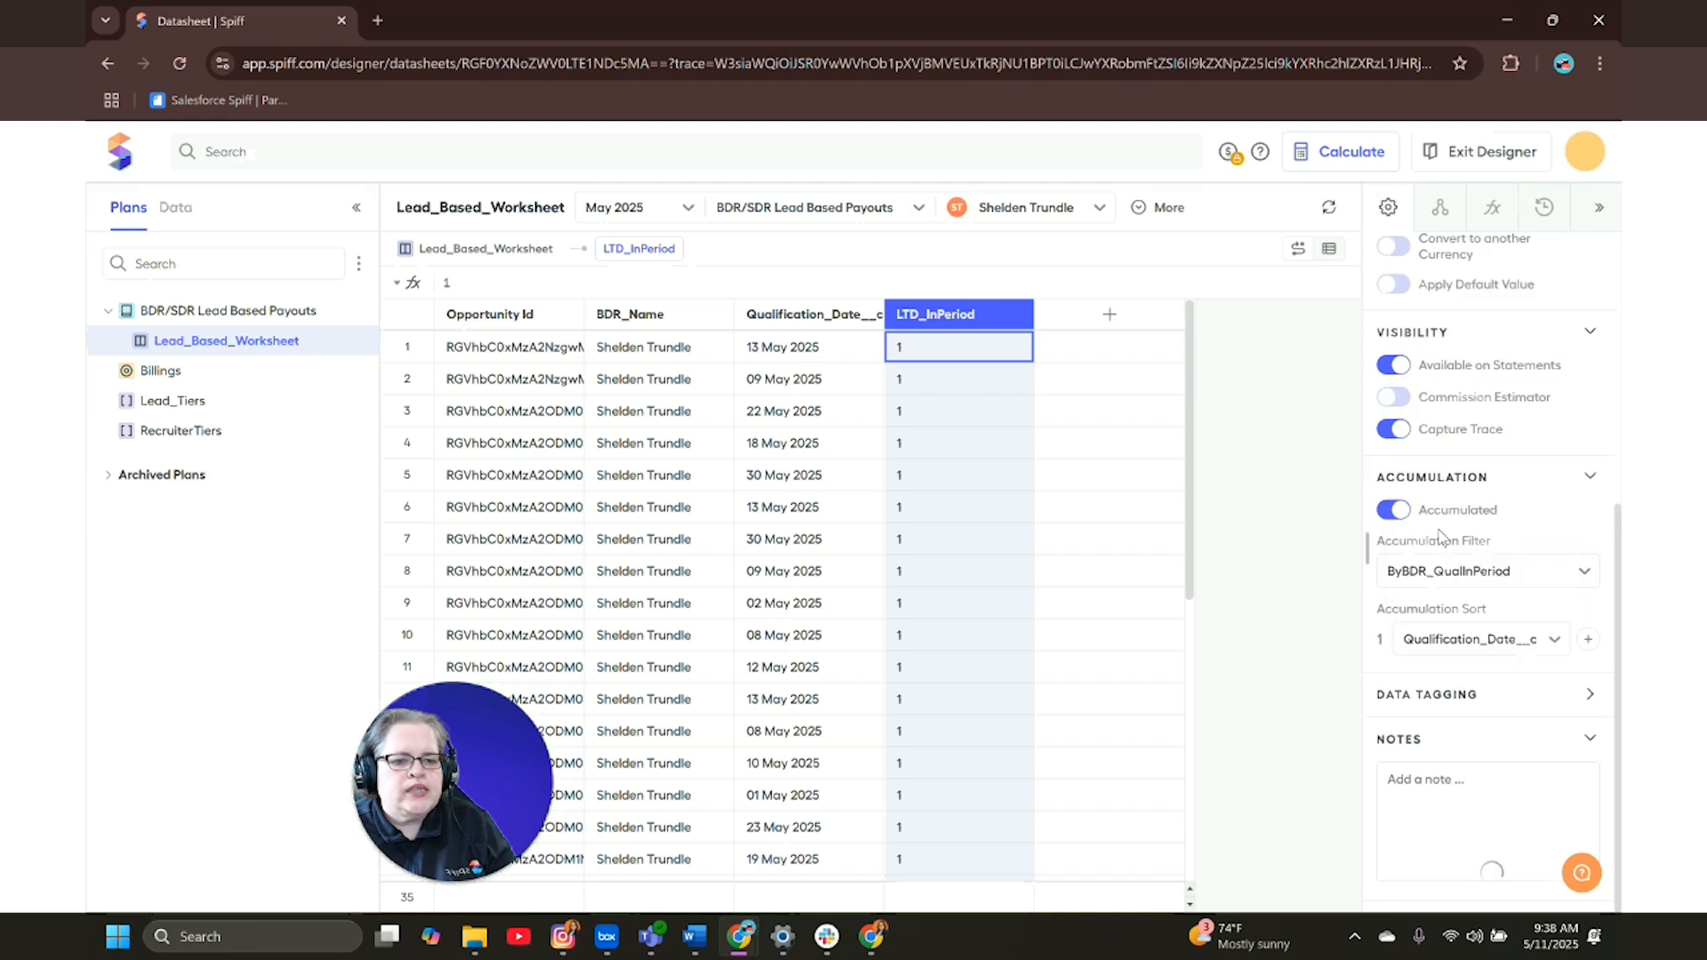
- Sort the worksheet by Qualification_Date__c in ascending order and check the accumulated LTD_InPeriod values down the rows
{"action": "left_click", "coordinate": [872, 314]}
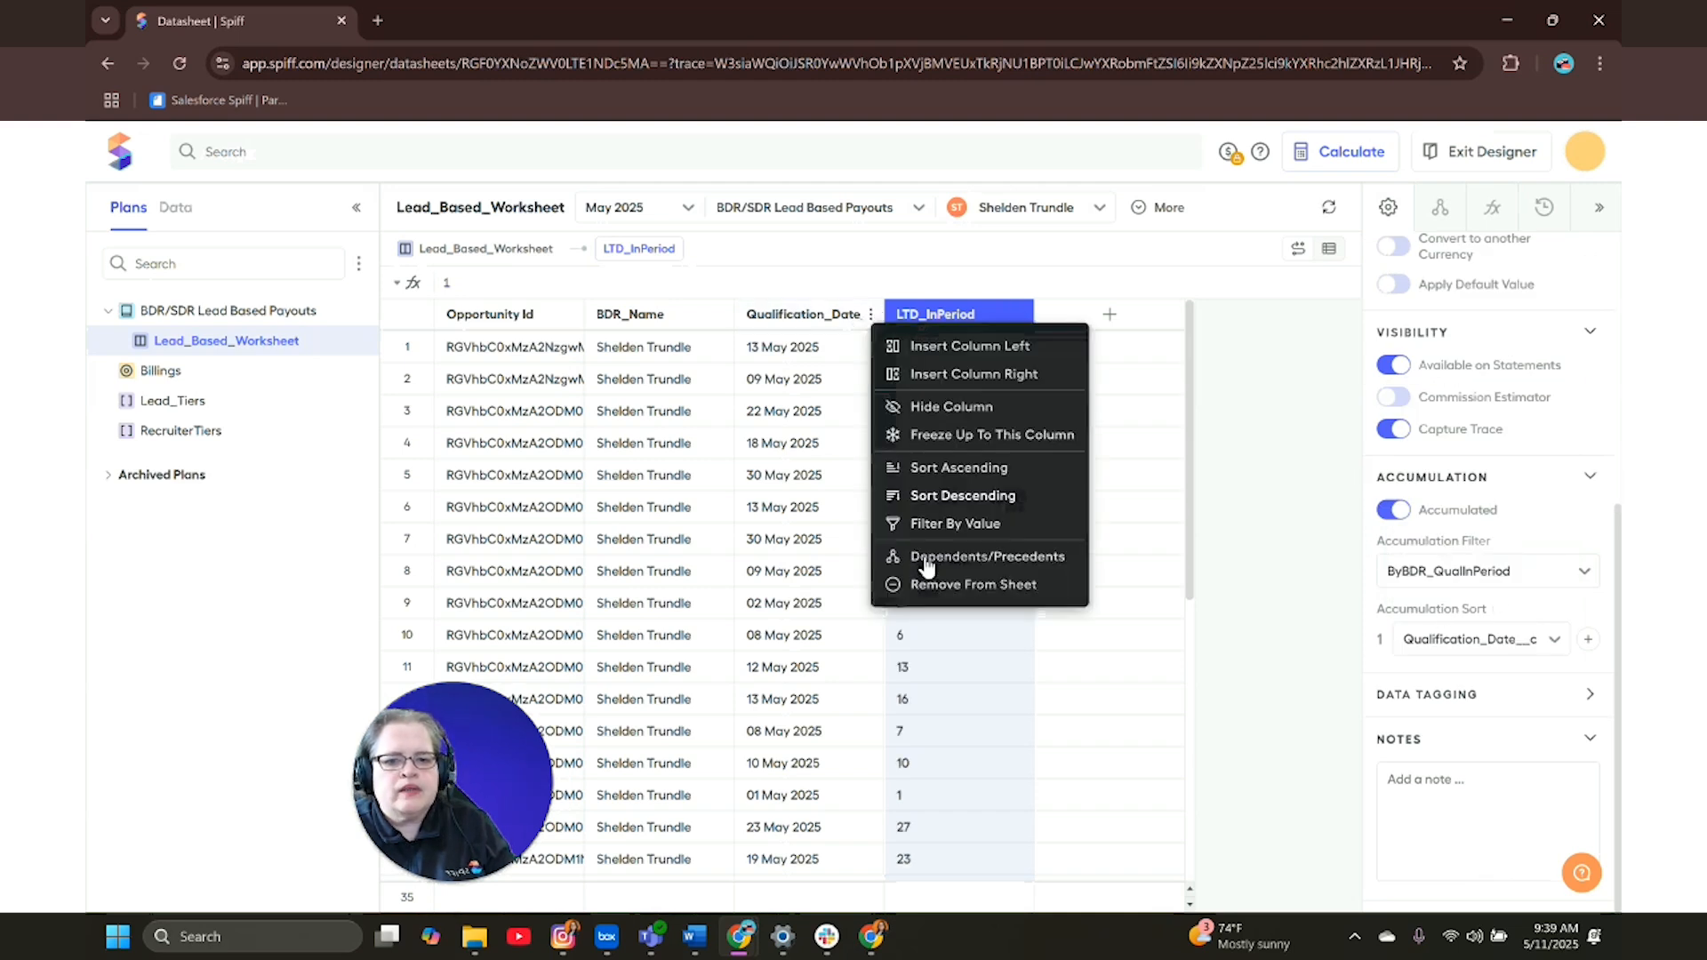
{"action": "left_click", "coordinate": [944, 482]}
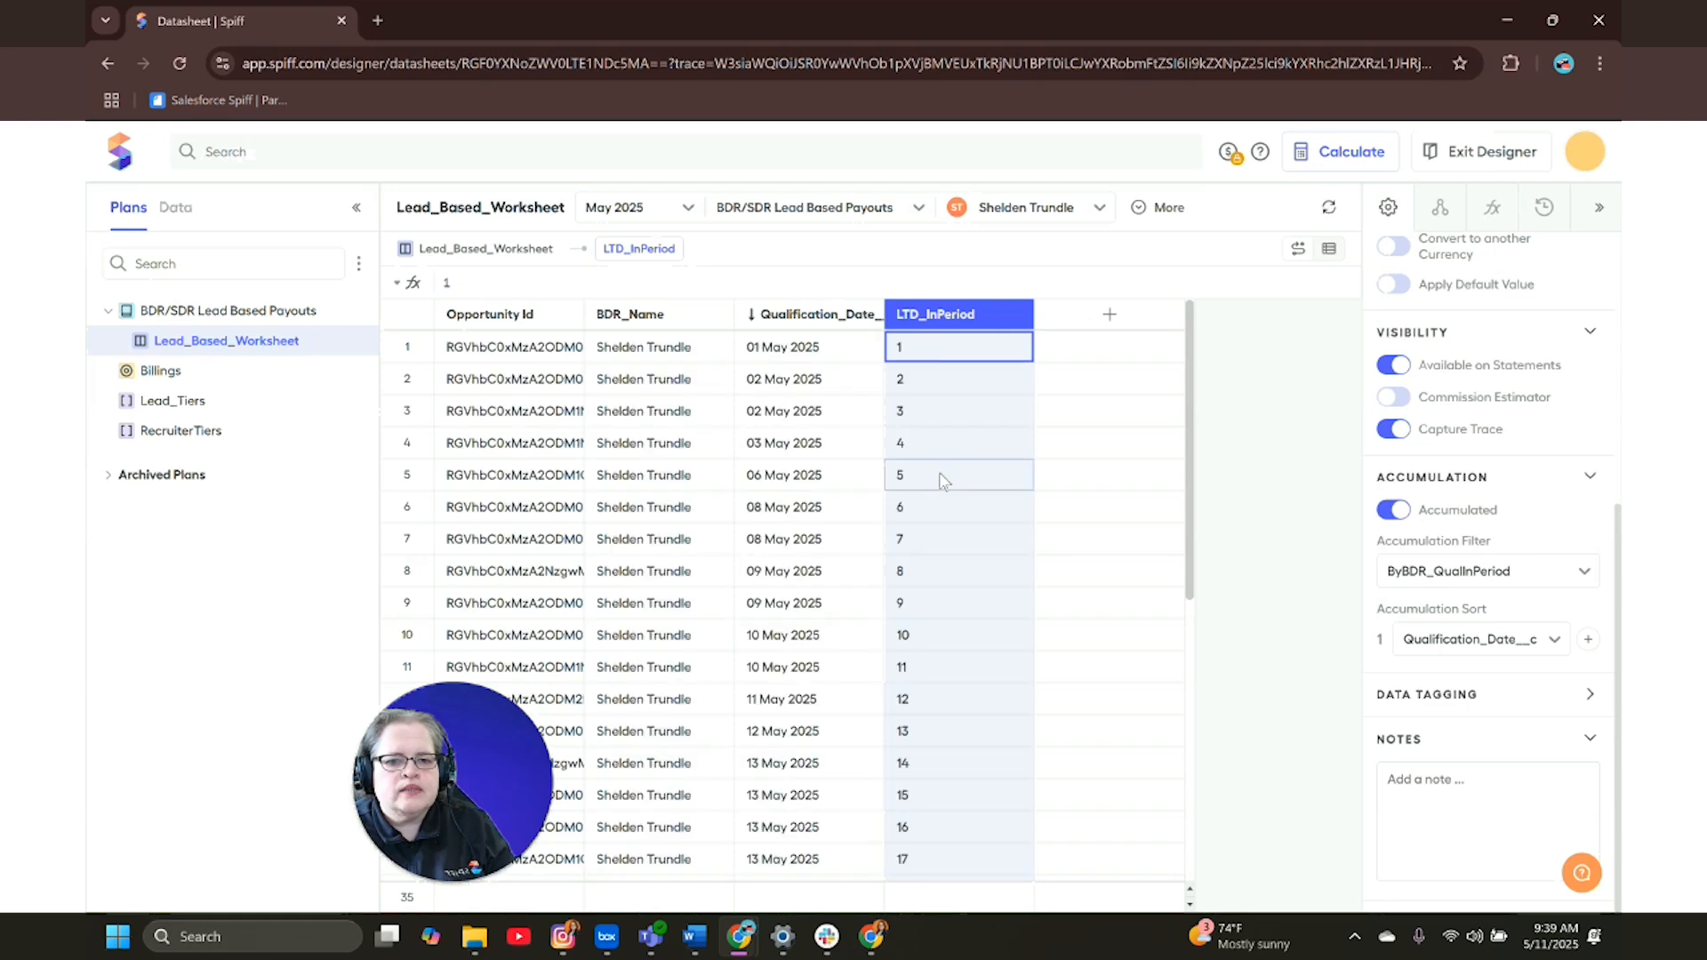
{"action": "scroll", "coordinate": [948, 755], "scroll_direction": "down", "scroll_amount": 5}
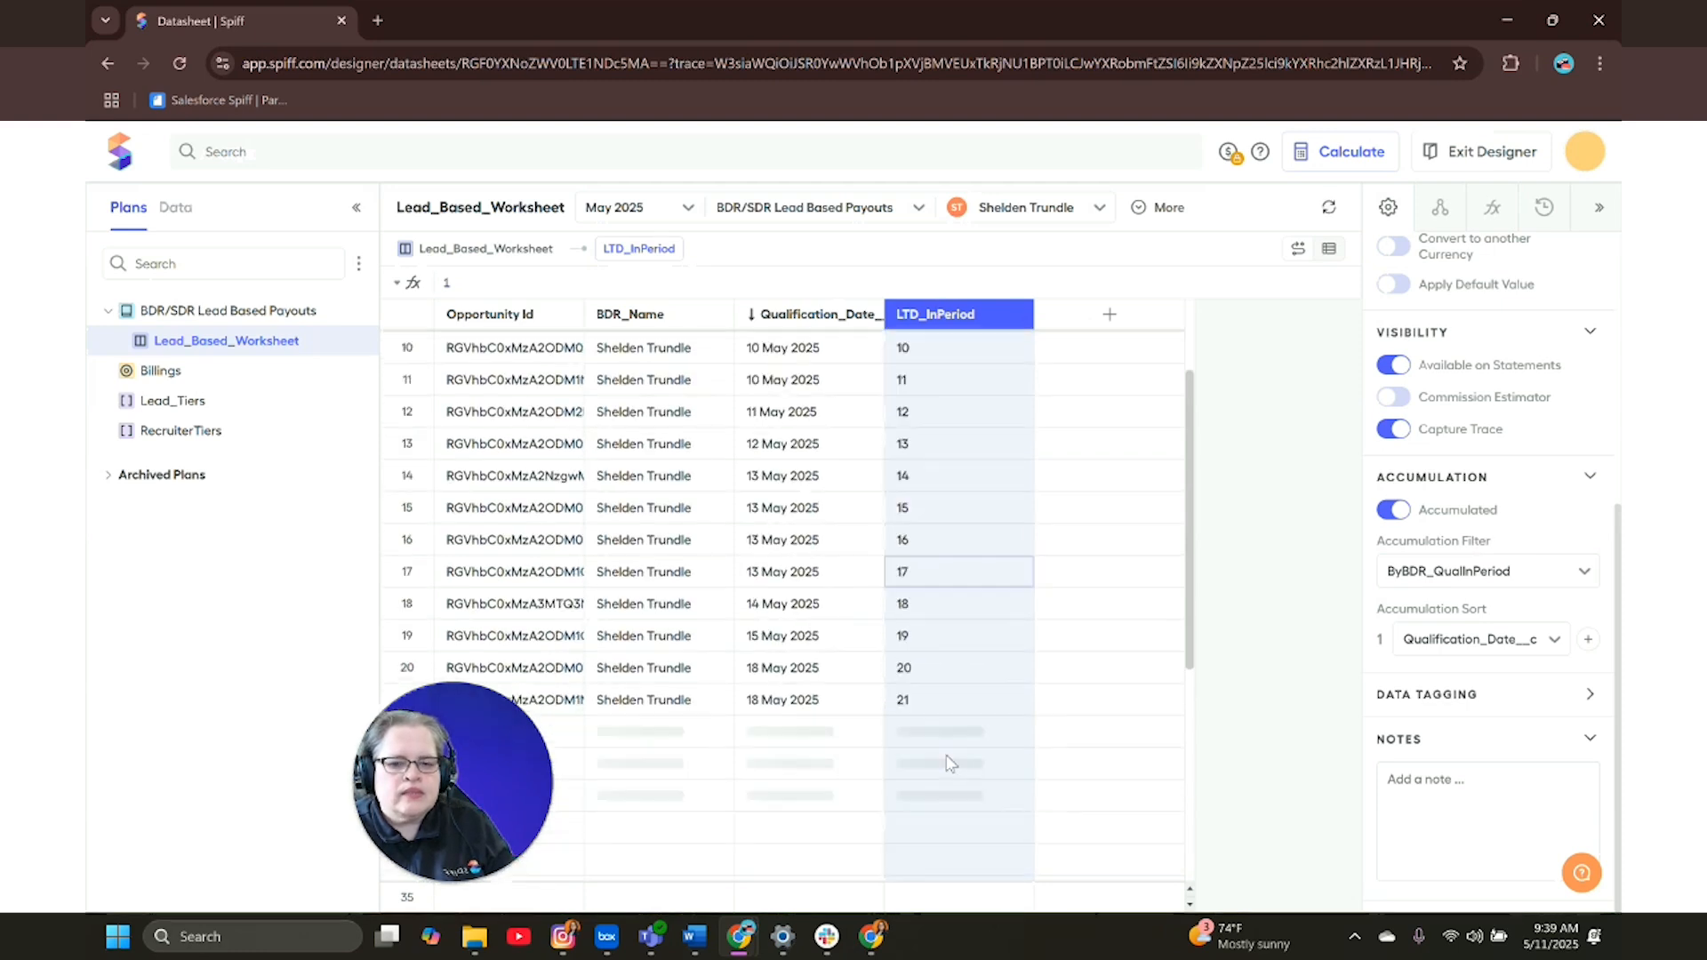
{"action": "scroll", "coordinate": [949, 765], "scroll_direction": "down", "scroll_amount": 3}
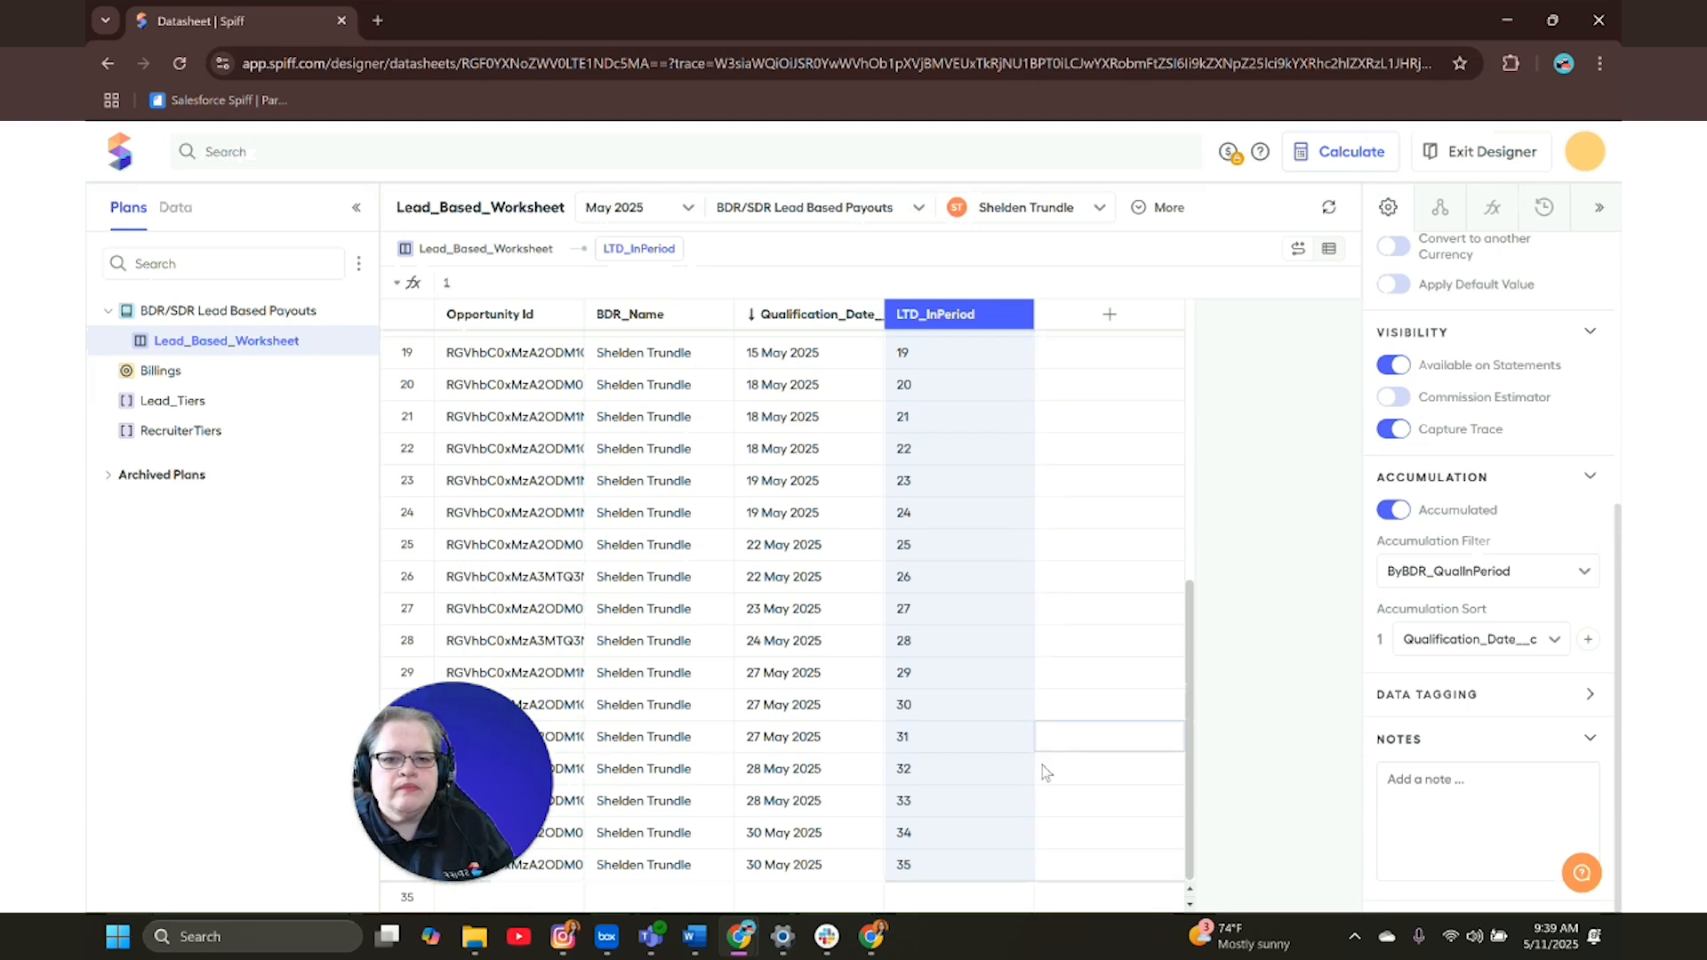
{"action": "scroll", "coordinate": [1045, 772], "scroll_direction": "up", "scroll_amount": 7}
- Open the Lead_Tiers range table to examine its tier bounds and return values
{"action": "left_click", "coordinate": [1109, 319]}
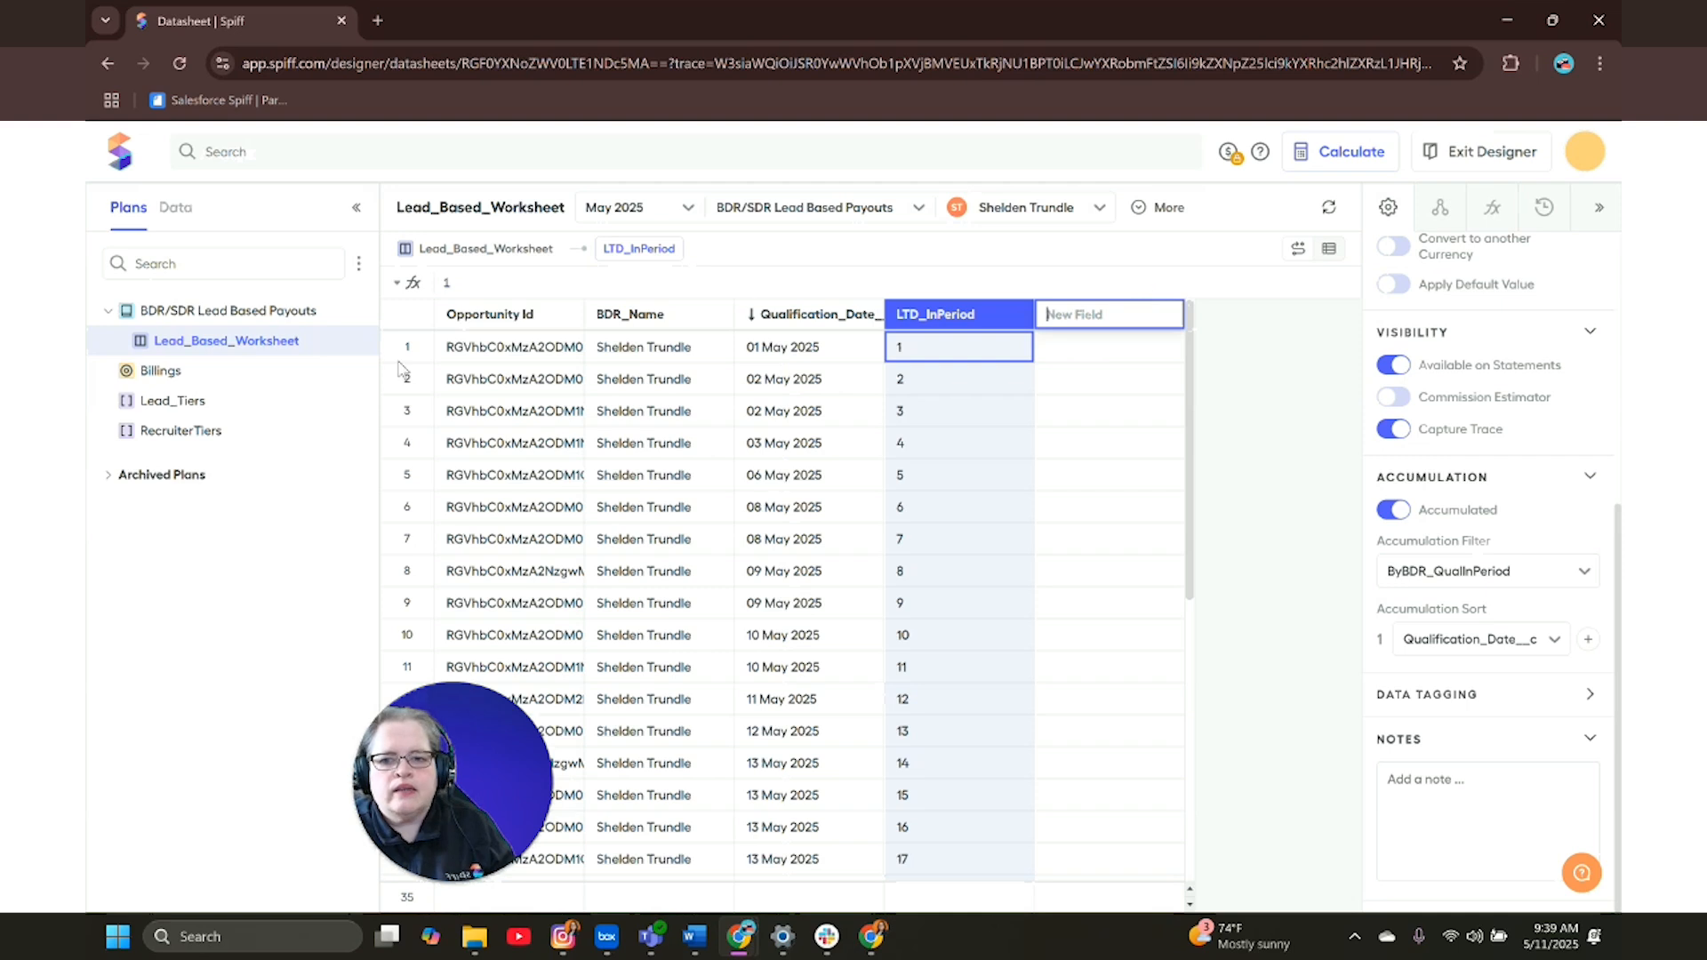
{"action": "left_click", "coordinate": [173, 401]}
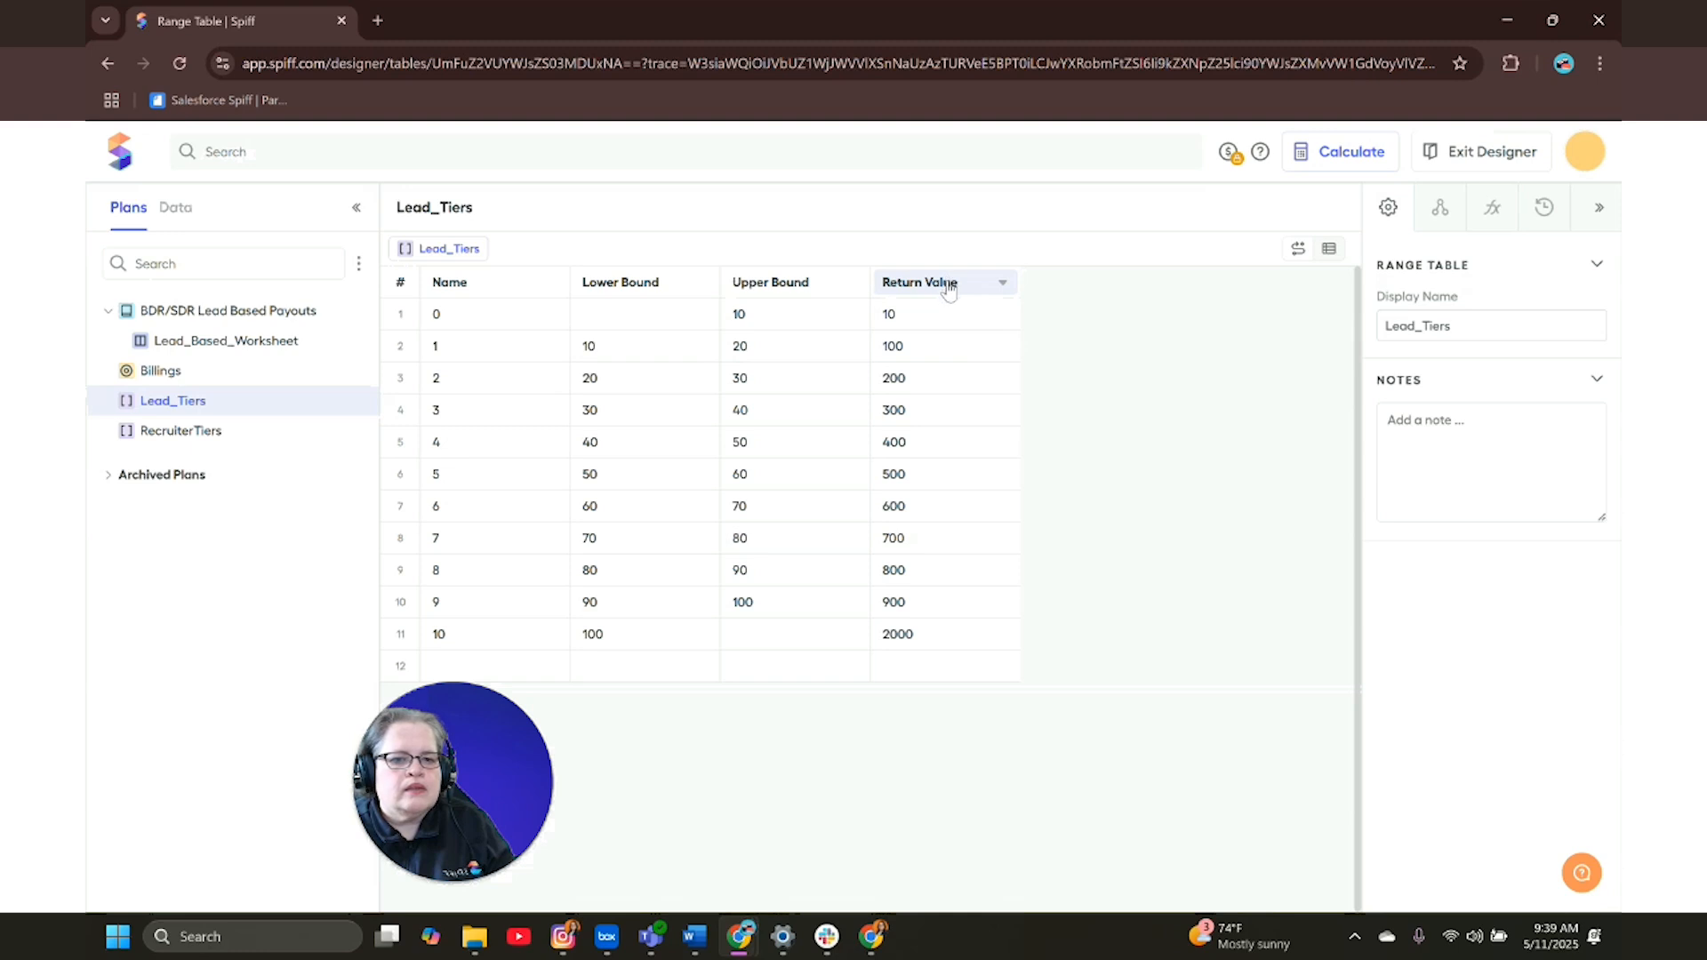
- Return to Lead_Based_Worksheet and add a new calculated field named Lead_Payout after LTD_InPeriod
{"action": "left_click", "coordinate": [962, 313]}
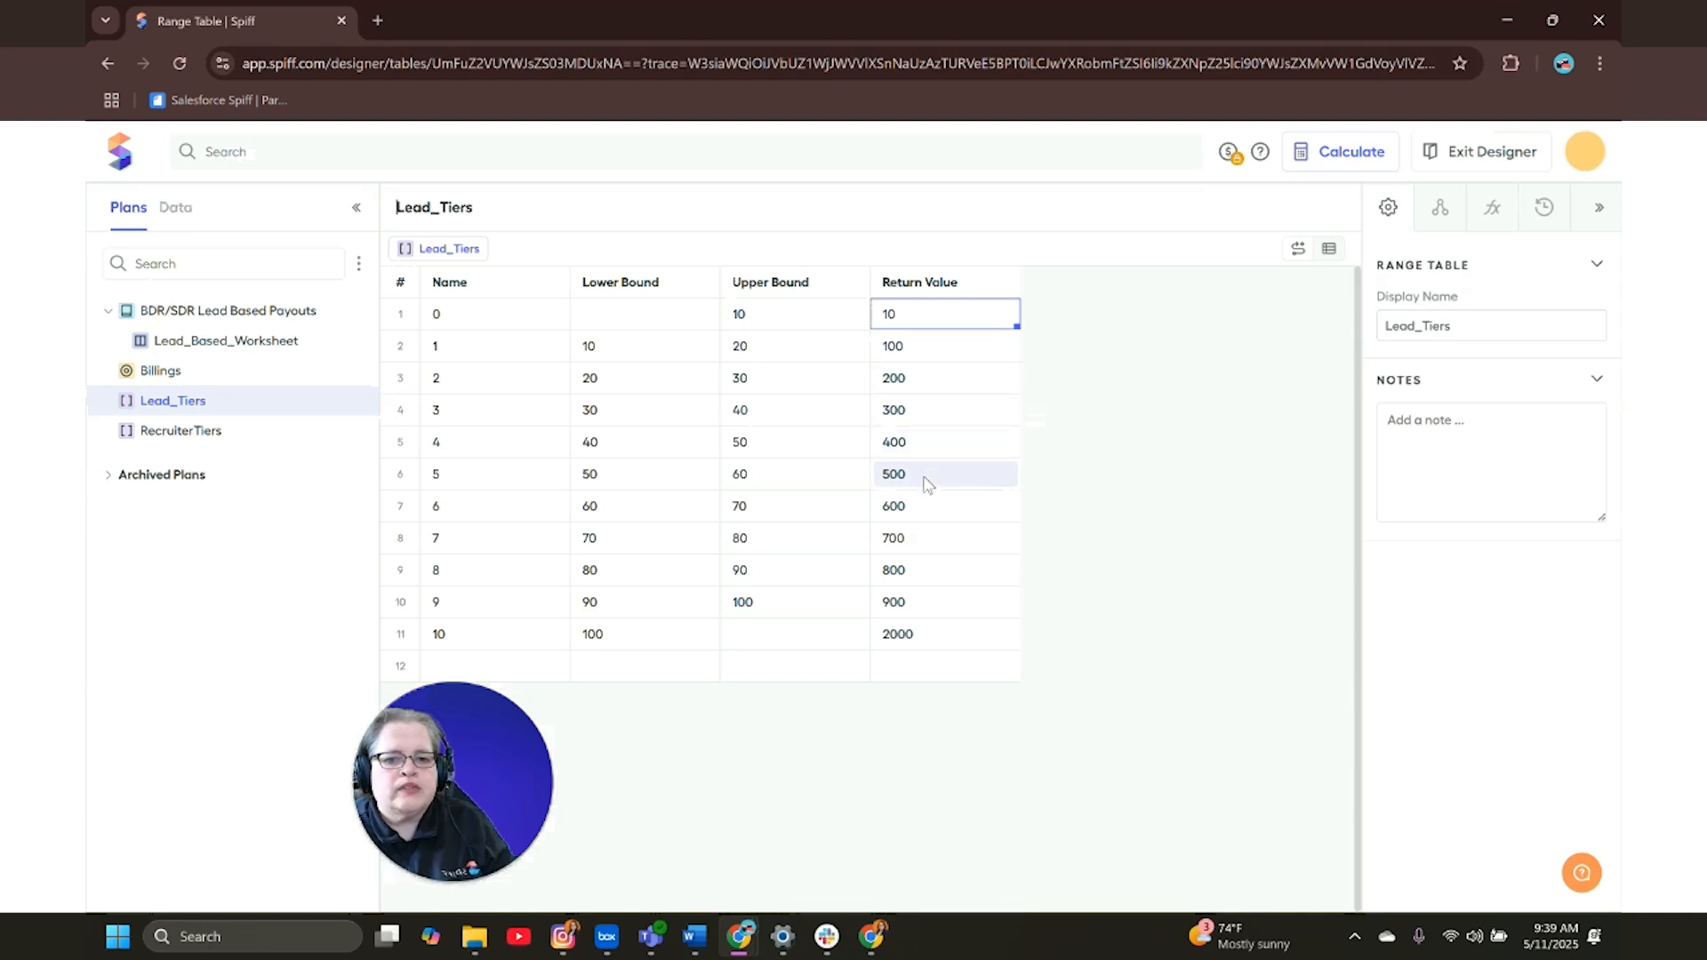
{"action": "left_click", "coordinate": [224, 346]}
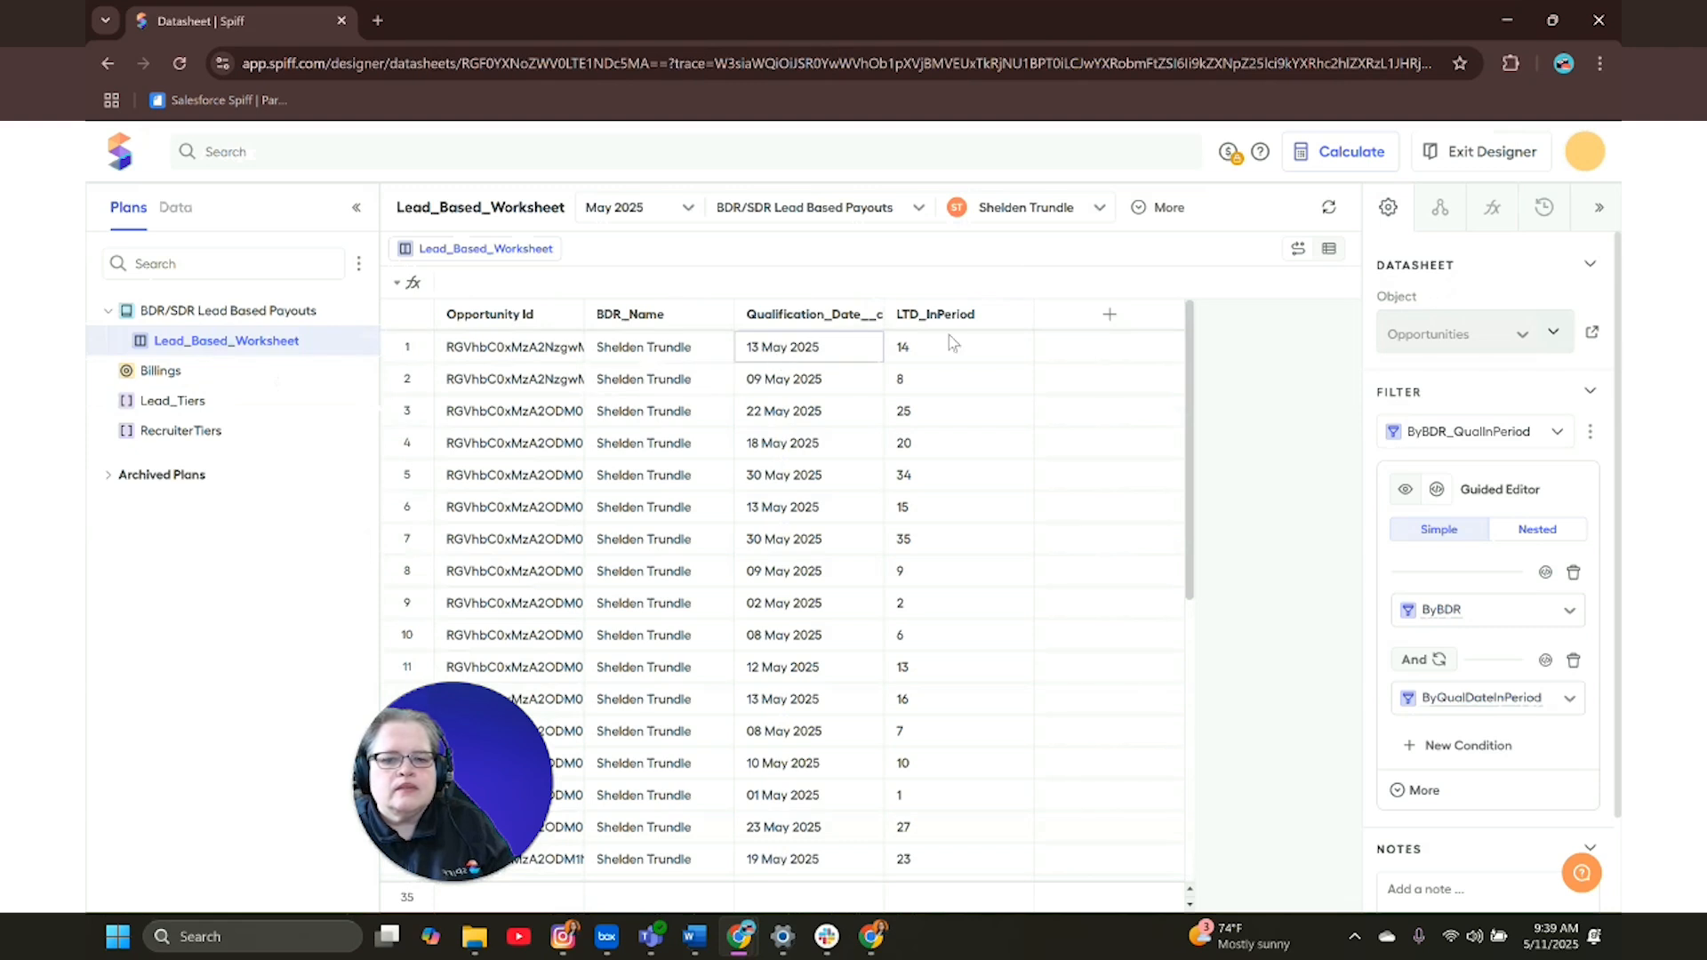
{"action": "left_click", "coordinate": [1110, 314]}
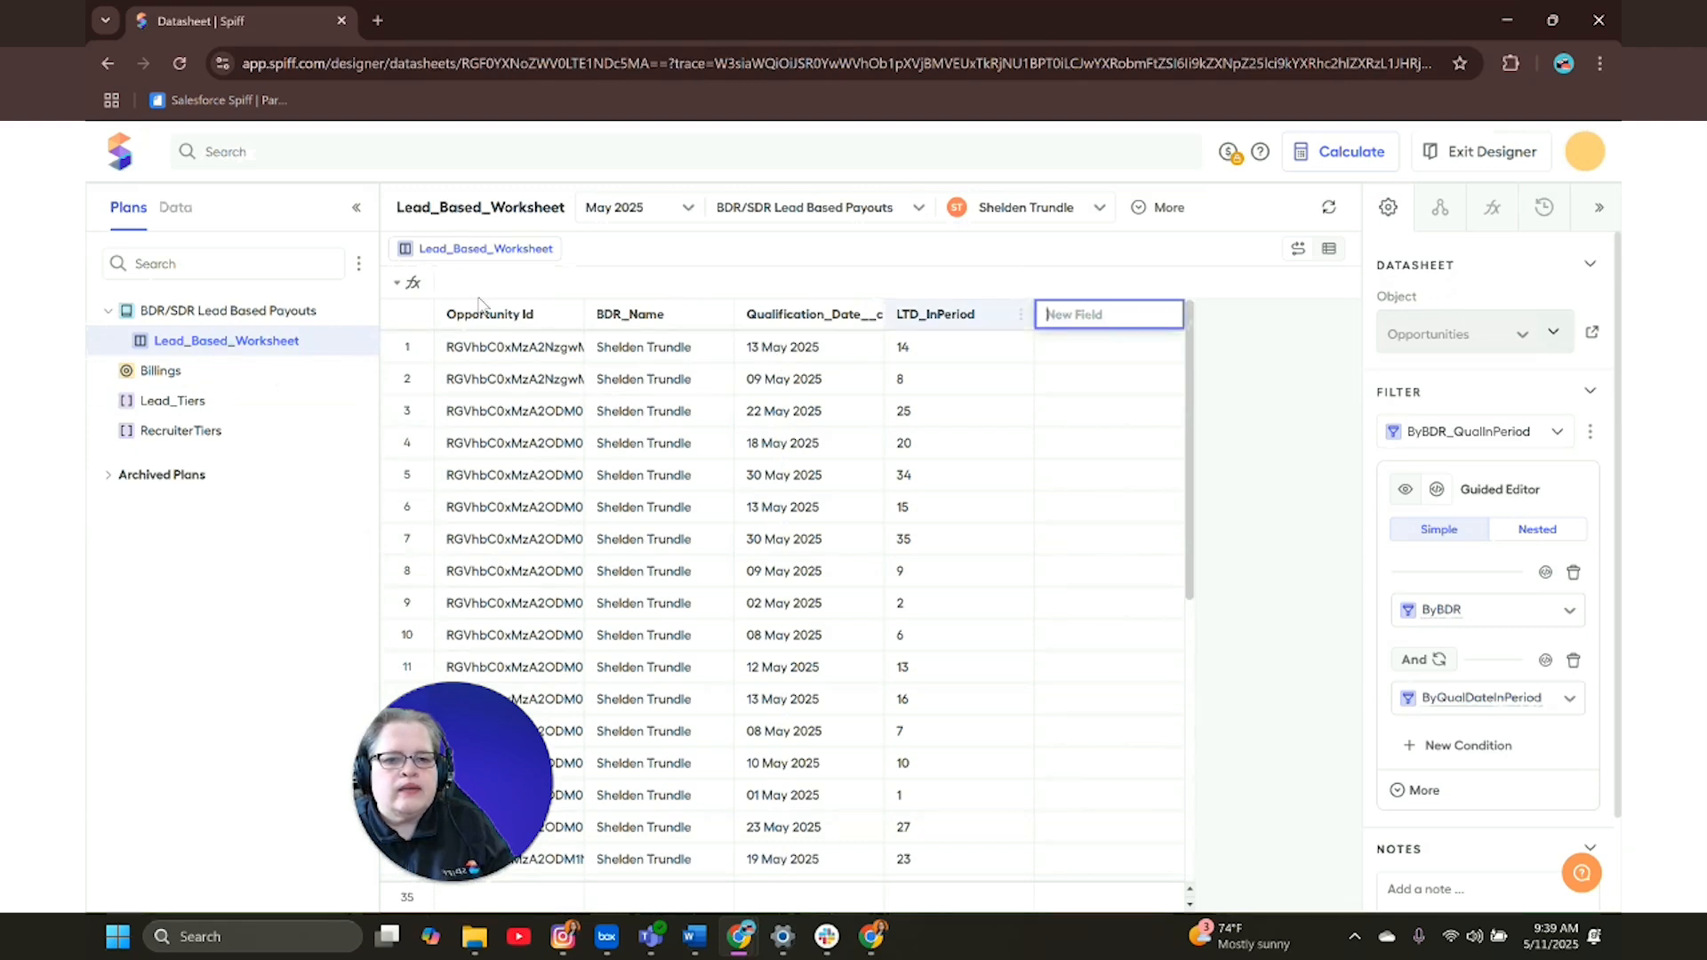
{"action": "left_click", "coordinate": [603, 282]}
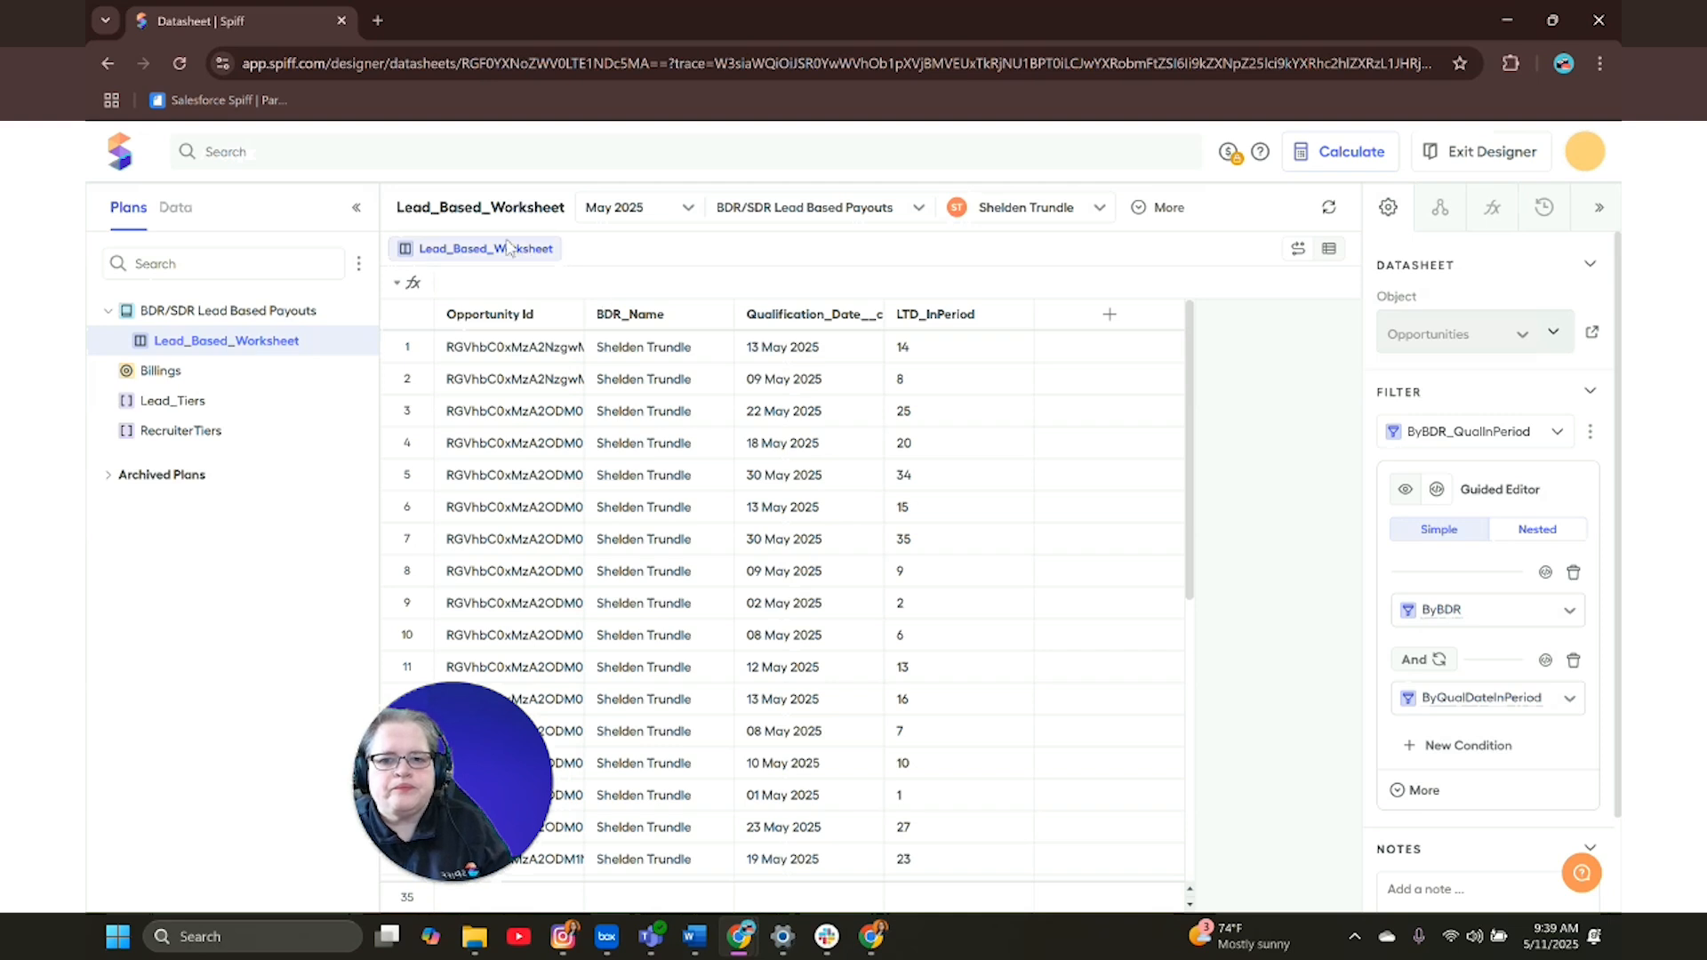
{"action": "left_click", "coordinate": [1125, 311]}
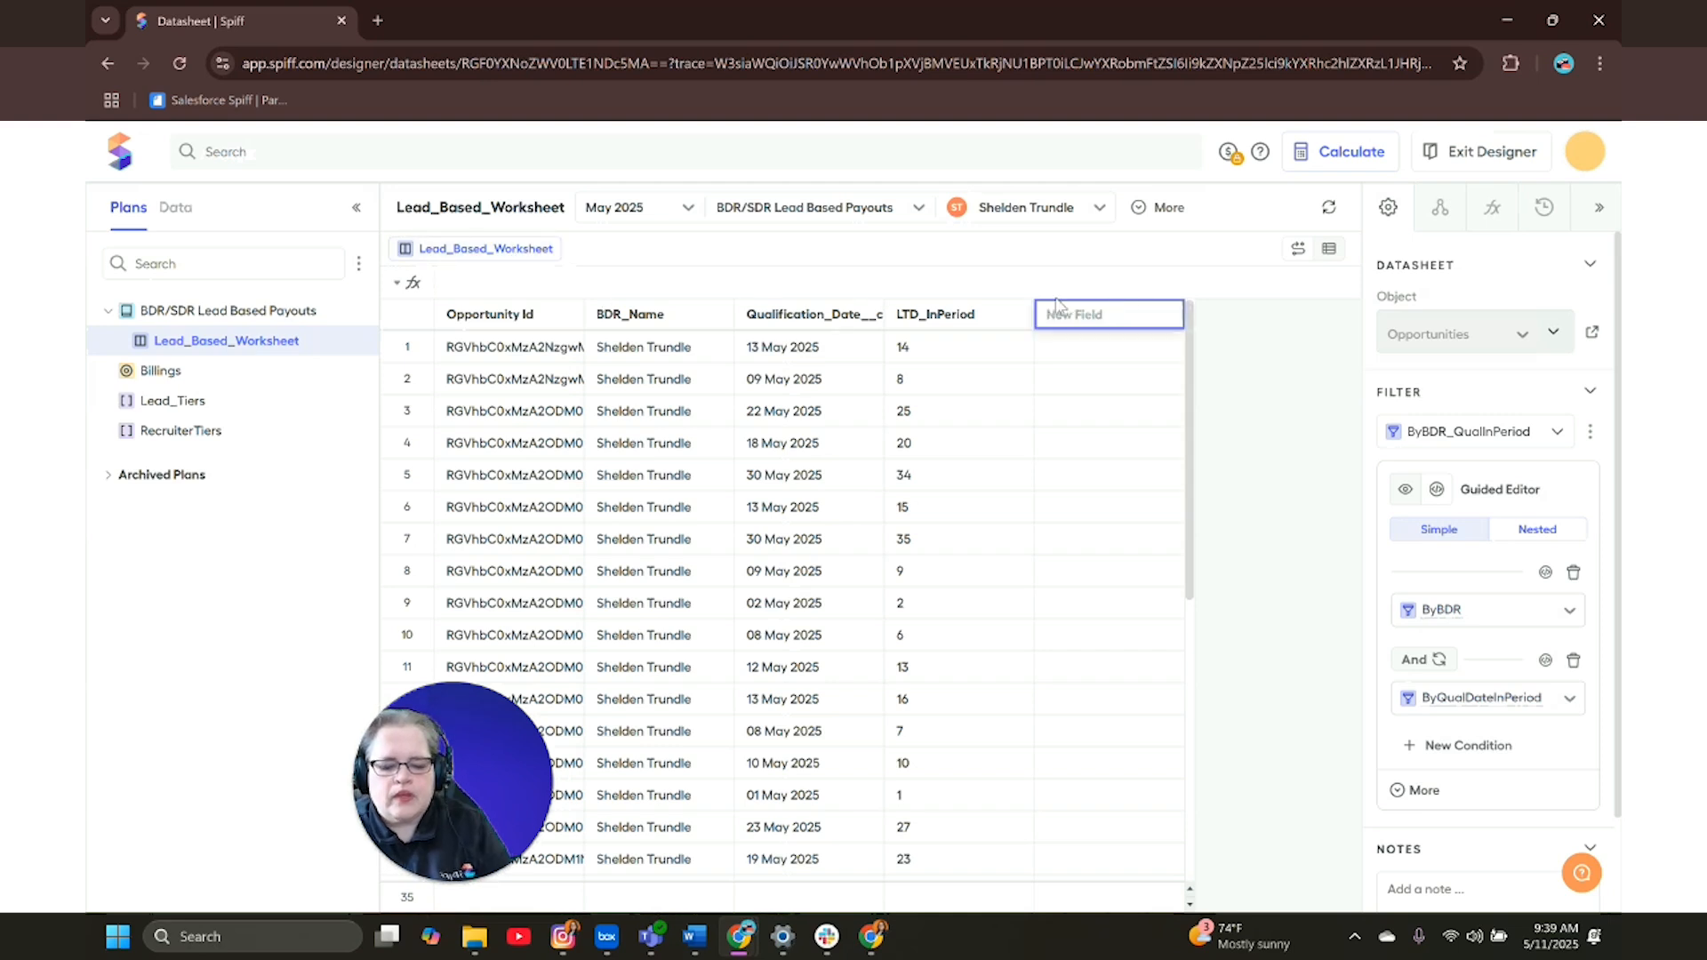
{"action": "type", "text": "Lead_Payout"}
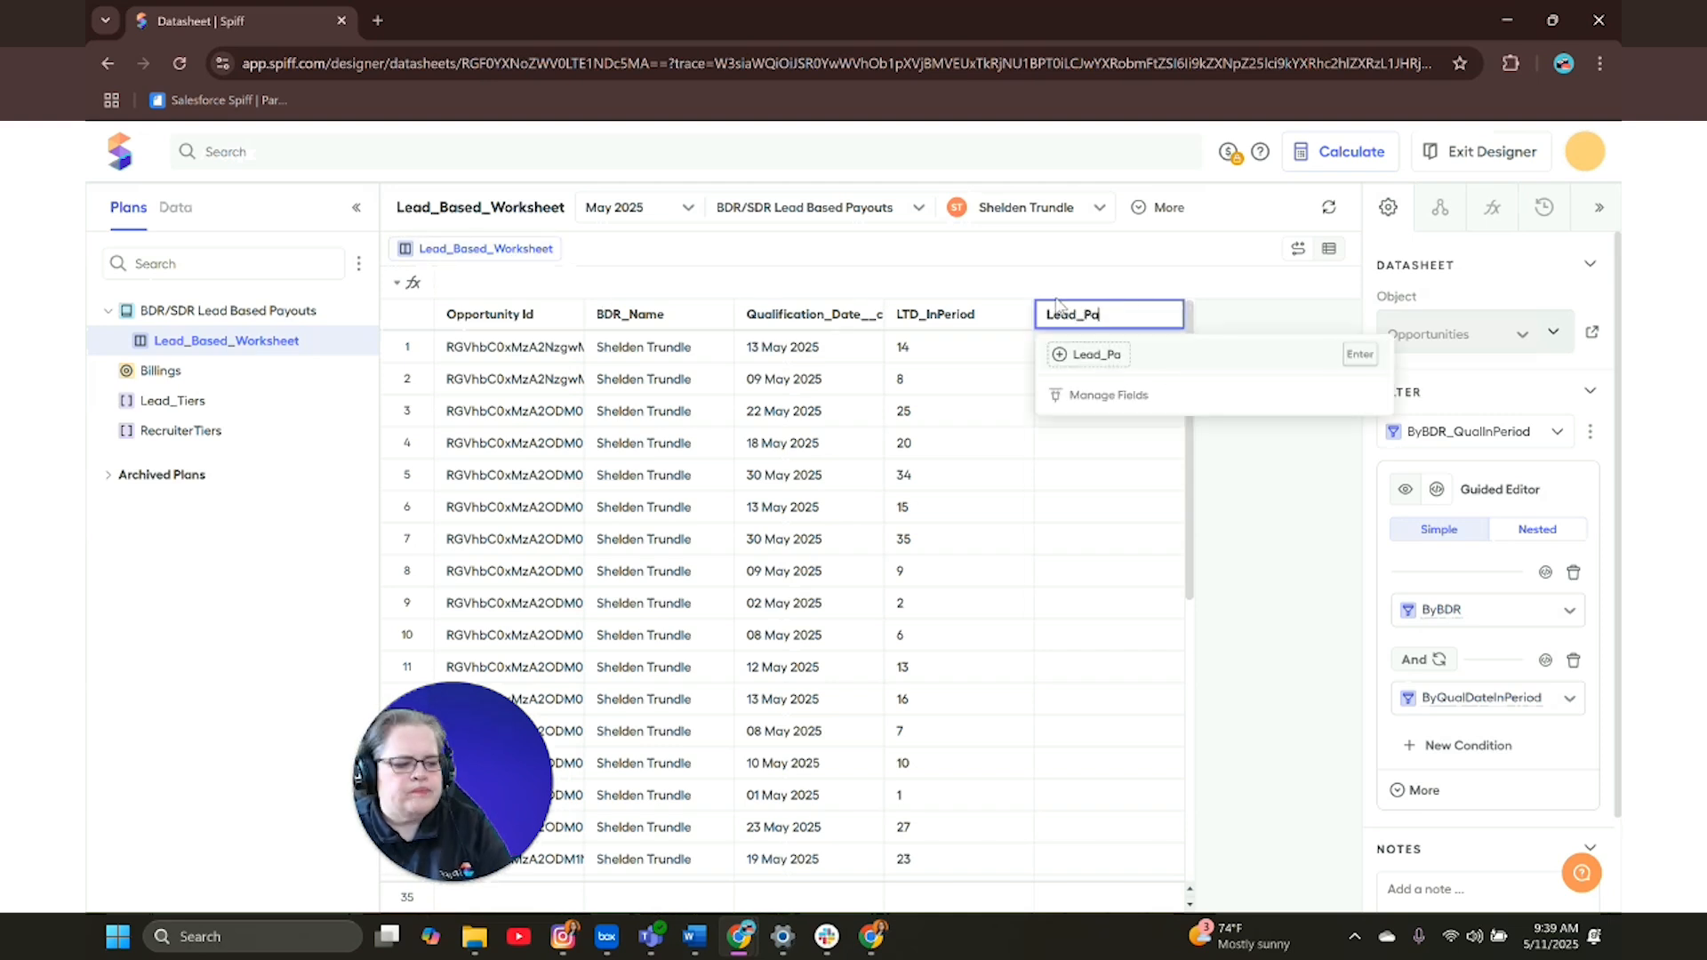
{"action": "left_click", "coordinate": [1108, 356]}
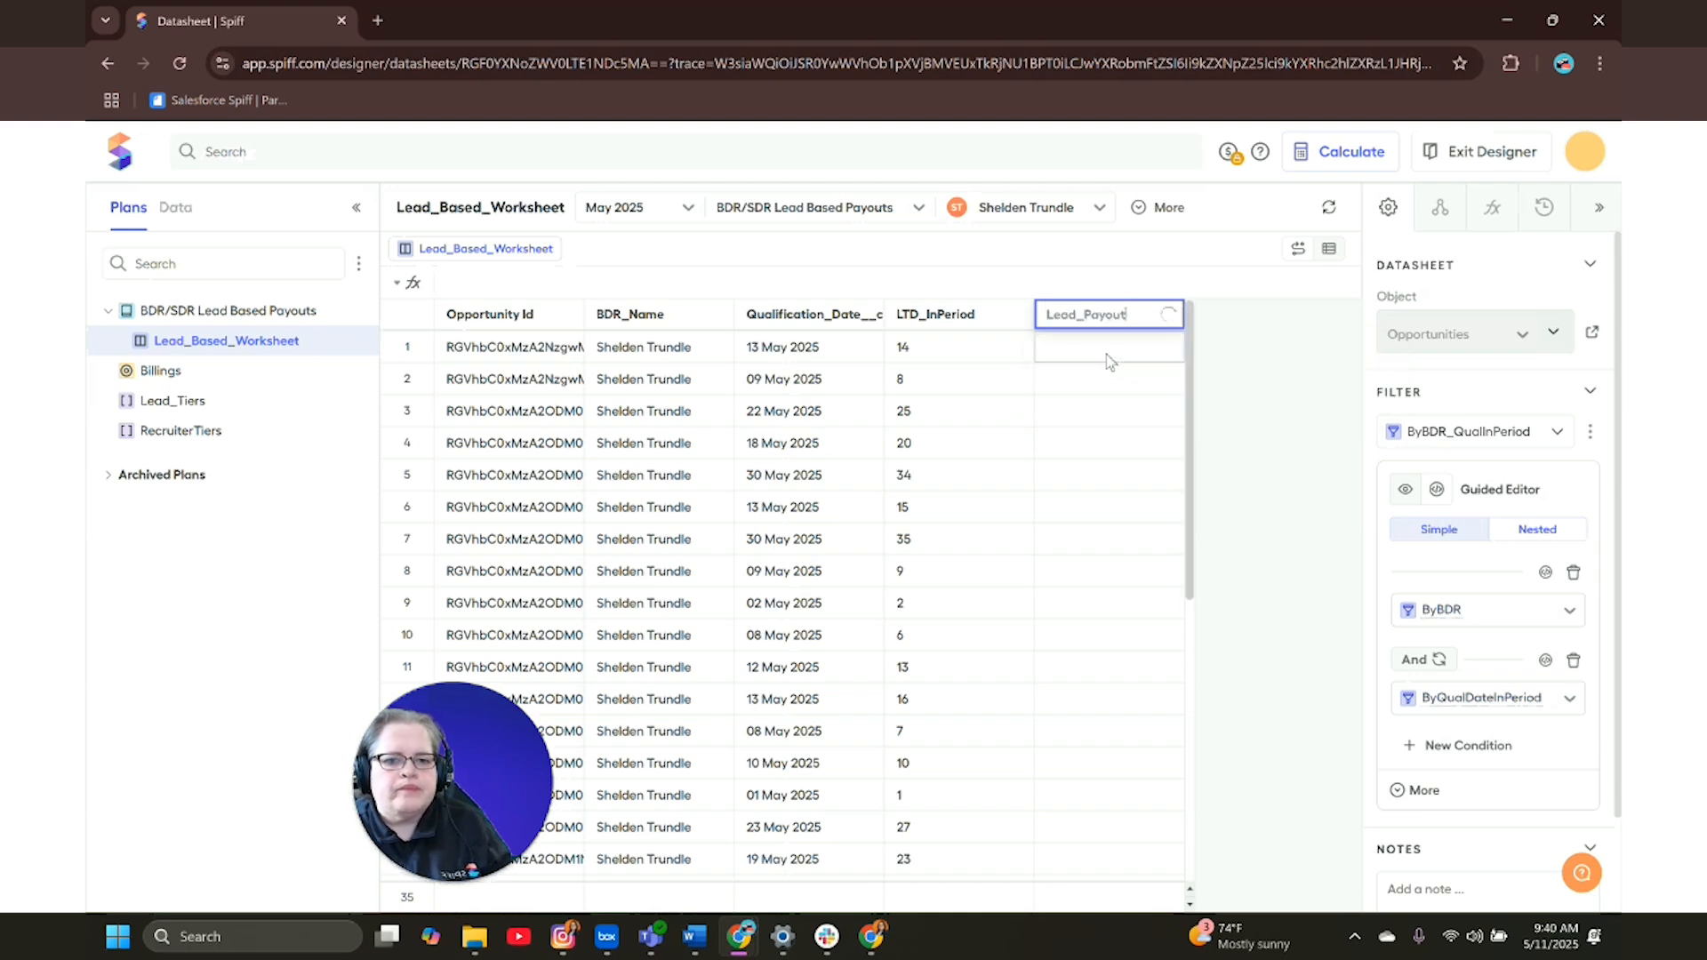
- Begin the Lead_Payout formula with the mamount function and review that function's syntax and examples in the function library
{"action": "left_click", "coordinate": [1077, 356]}
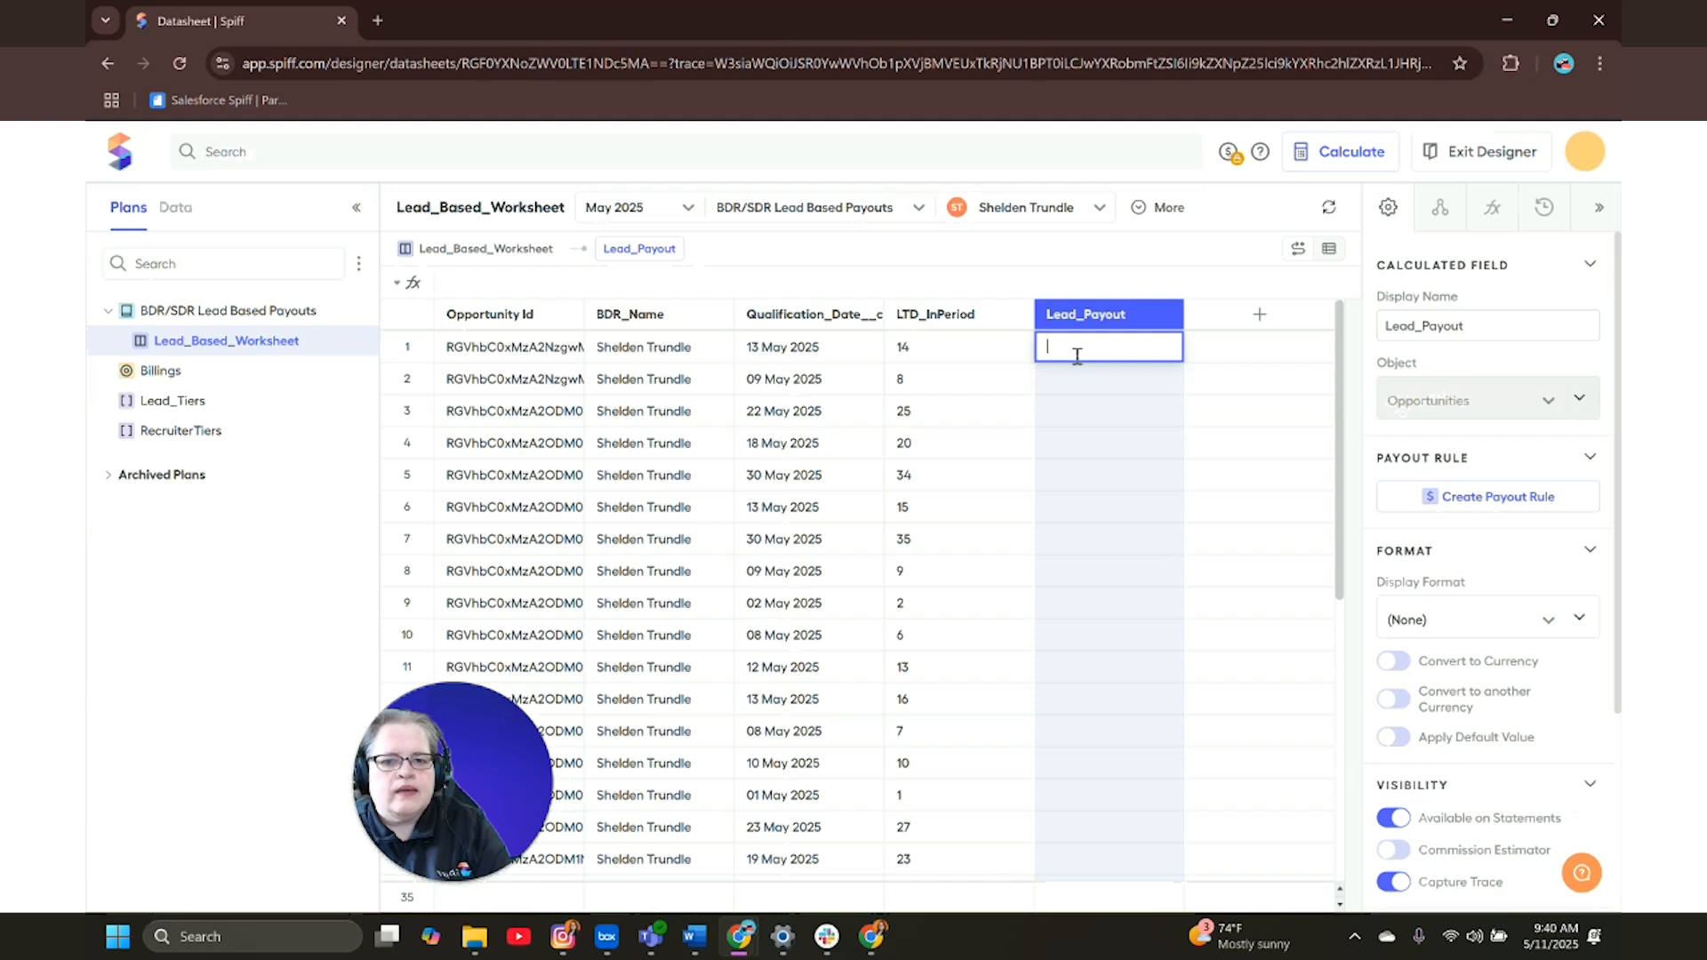
{"action": "type", "text": "=m"}
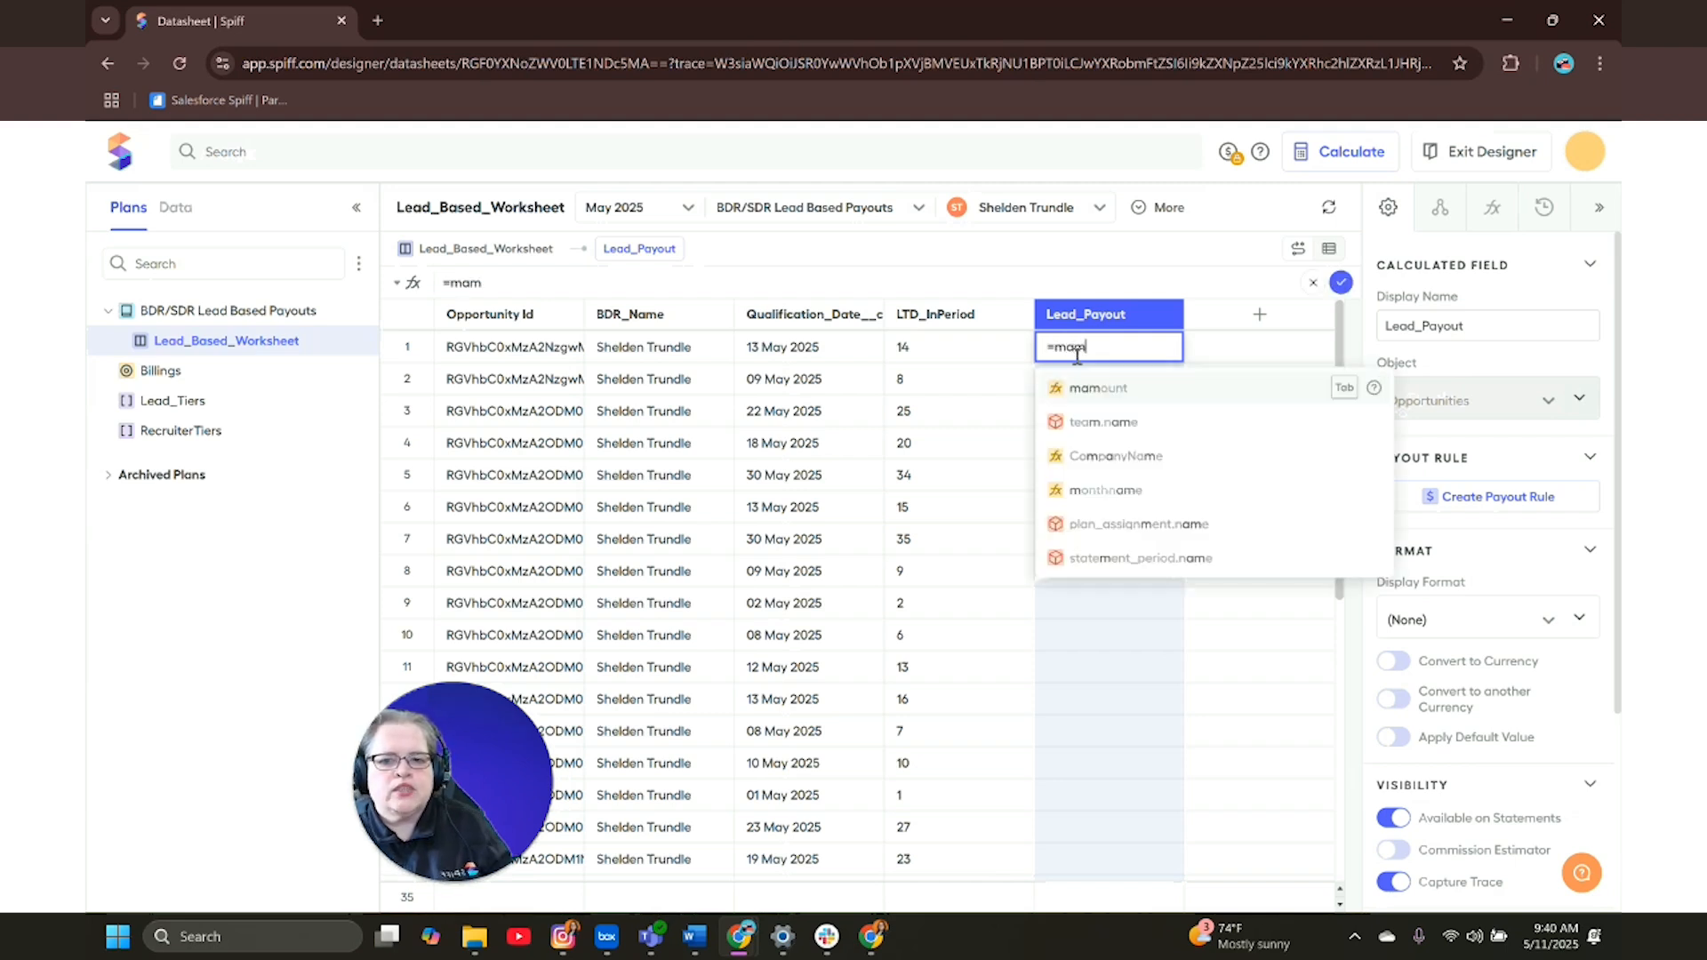
{"action": "type", "text": "am"}
{"action": "key", "text": "Tab"}
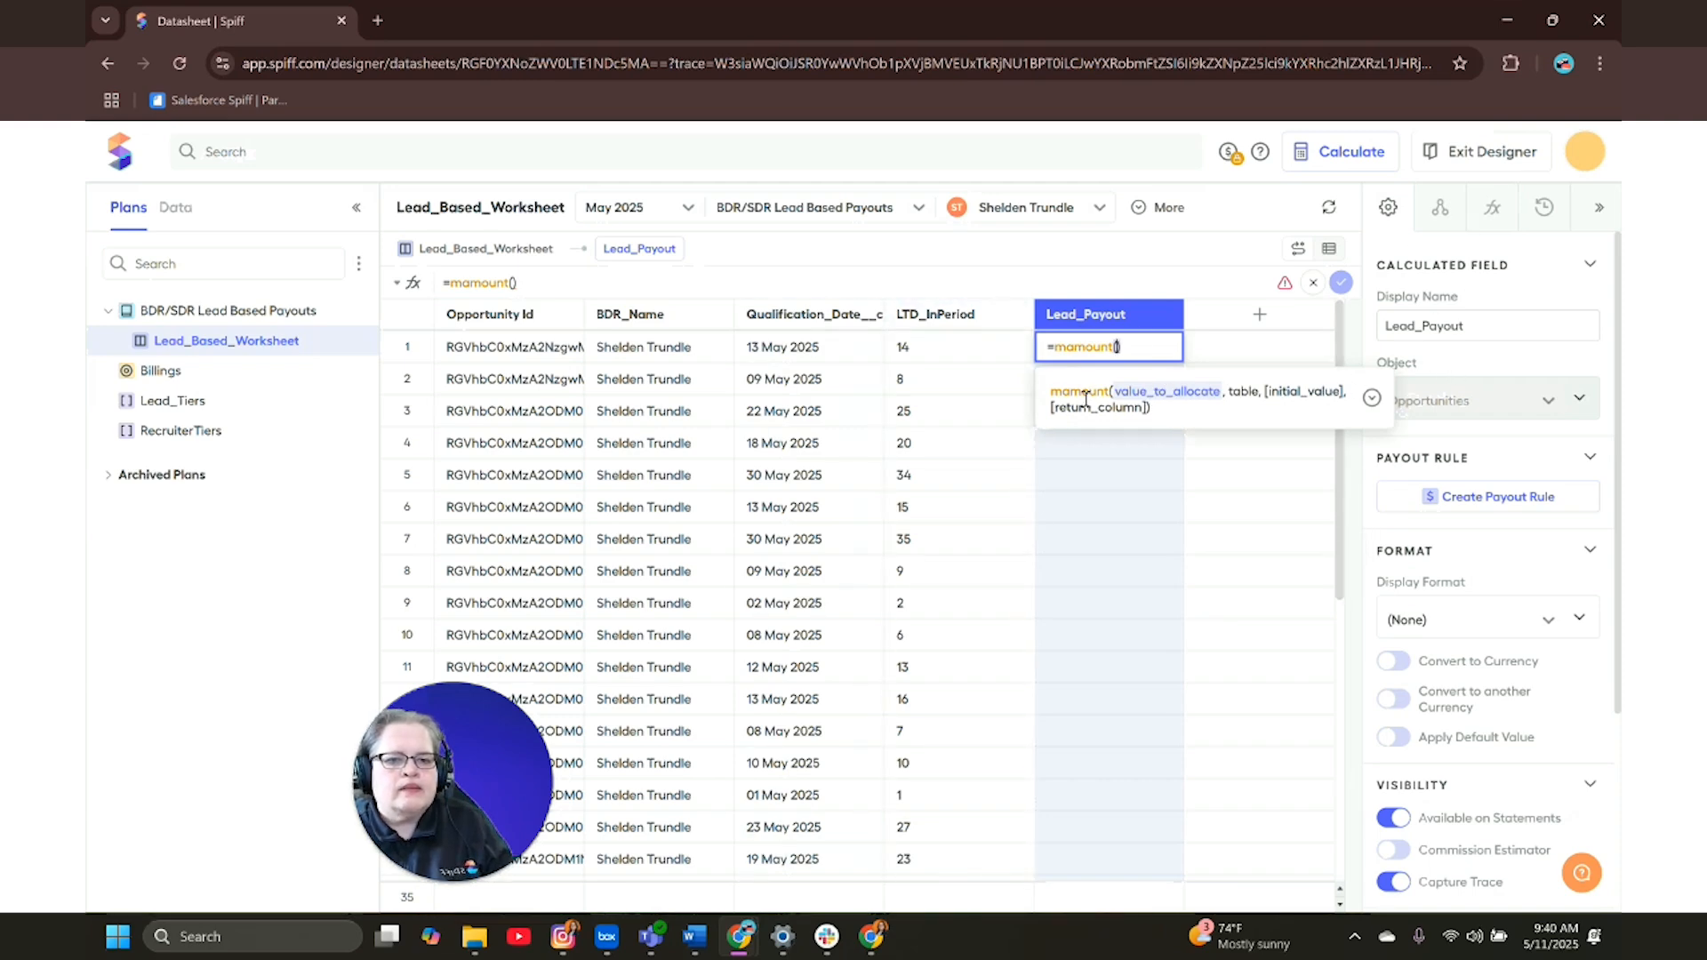
{"action": "left_click", "coordinate": [491, 285]}
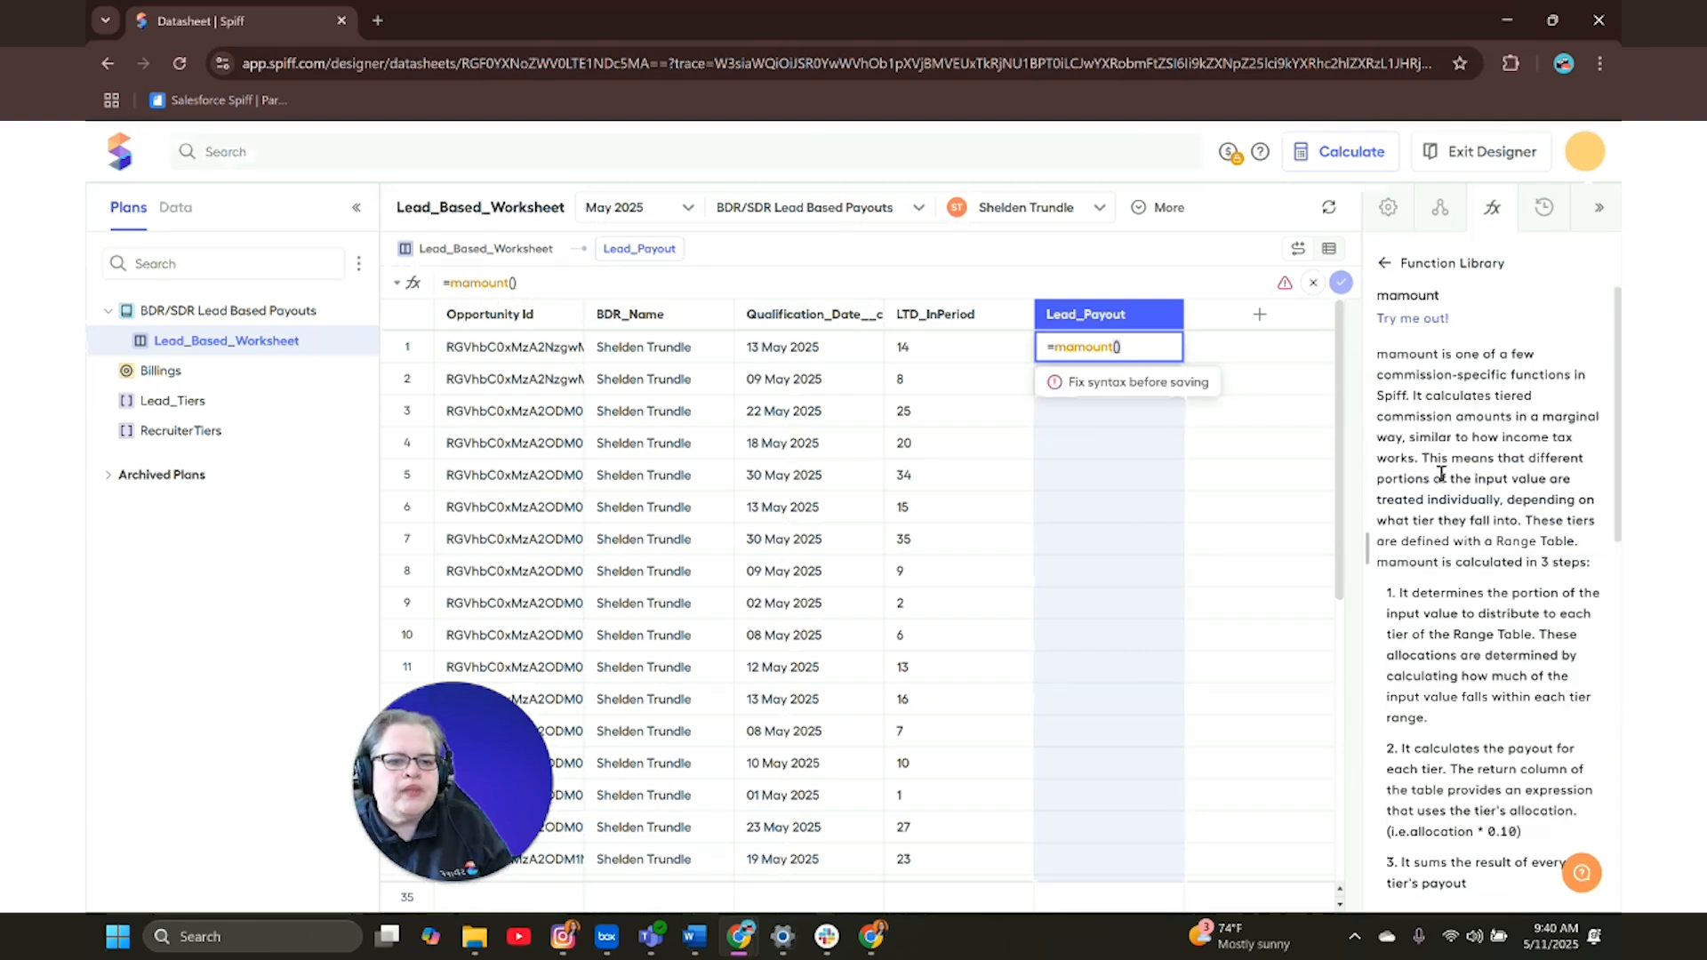
{"action": "scroll", "coordinate": [1441, 474], "scroll_direction": "down", "scroll_amount": 5}
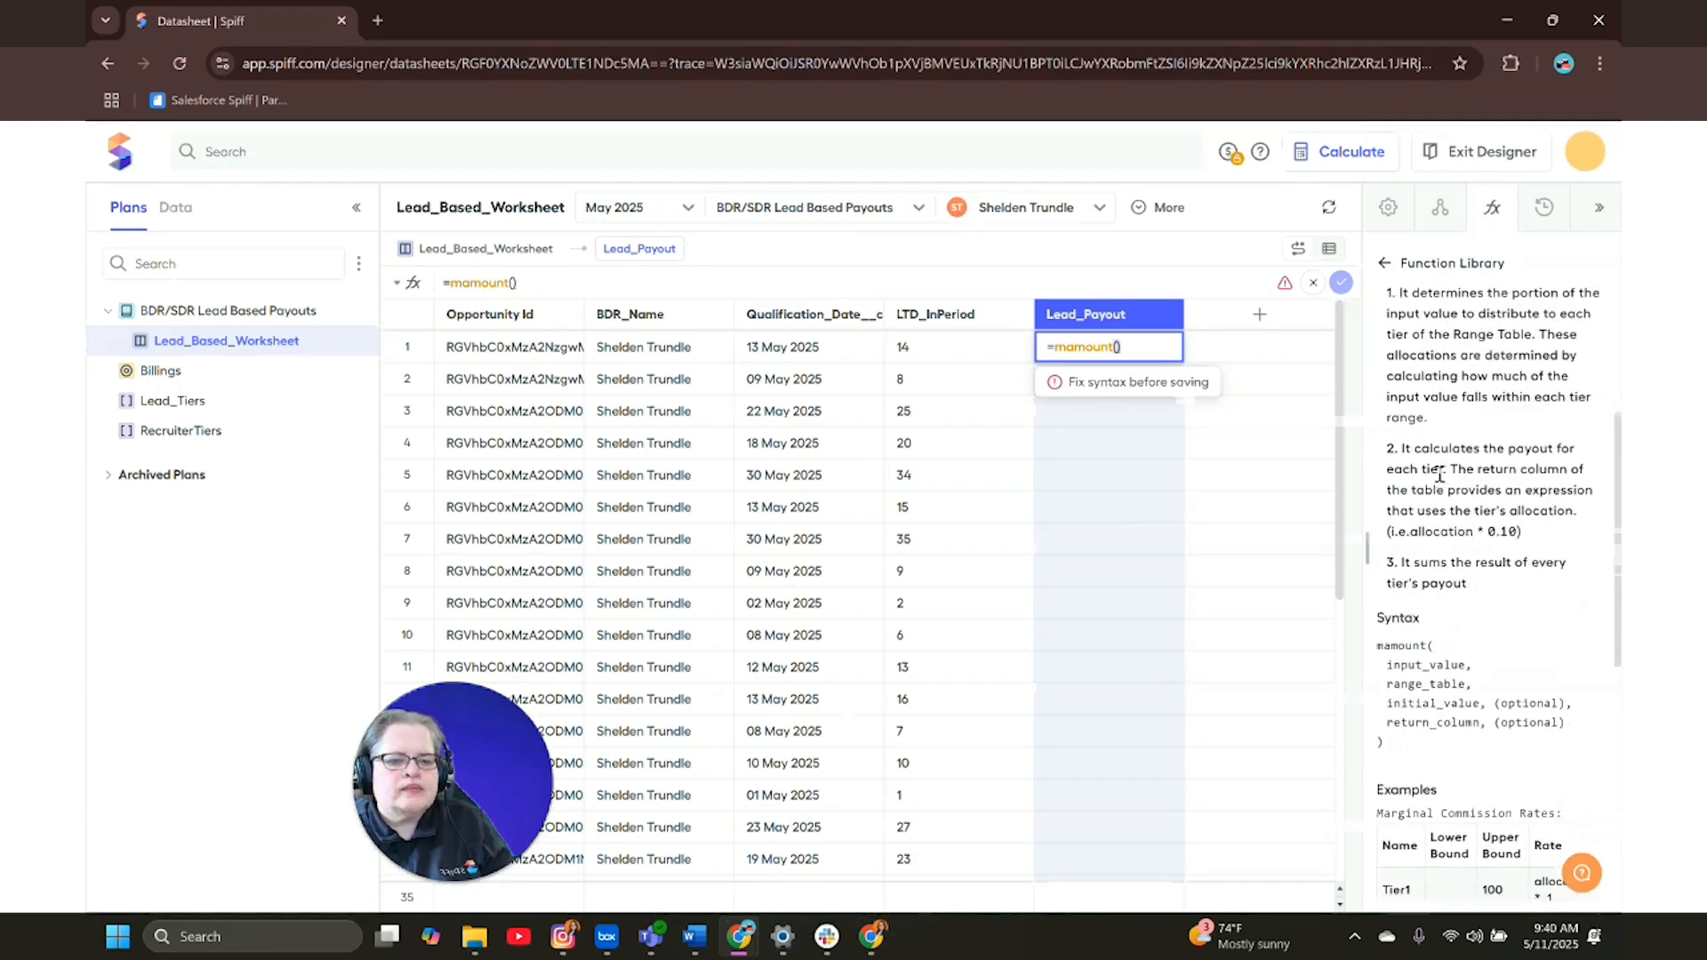
{"action": "scroll", "coordinate": [1441, 474], "scroll_direction": "down", "scroll_amount": 3}
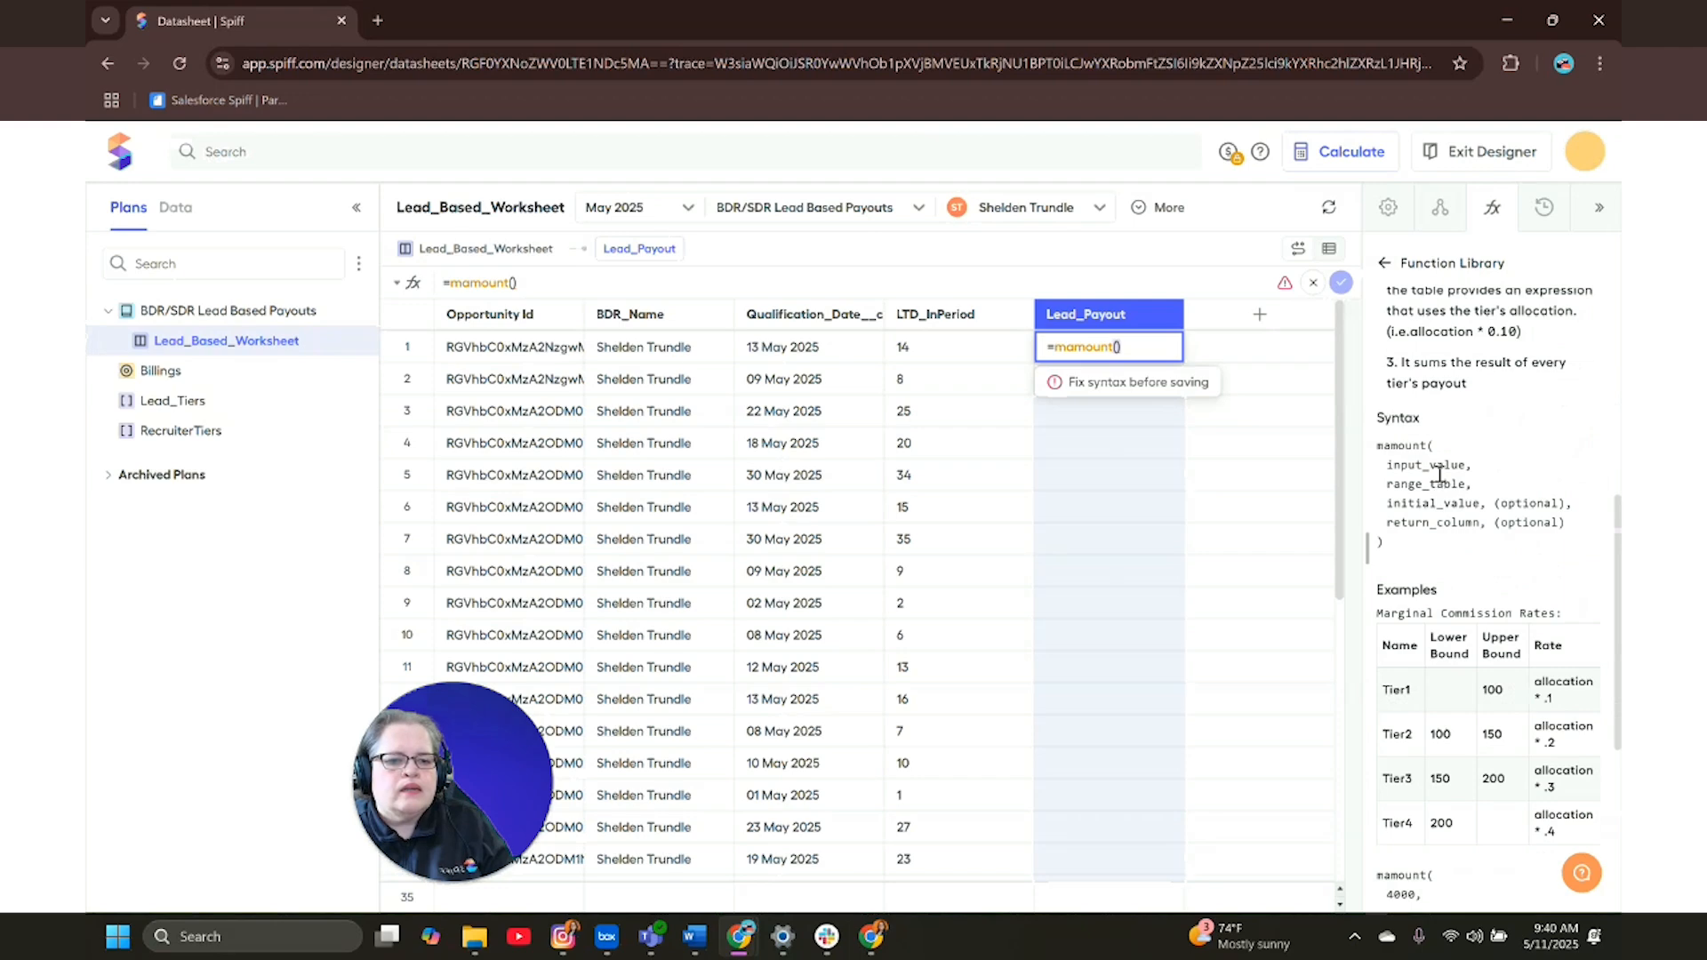
{"action": "scroll", "coordinate": [1441, 474], "scroll_direction": "down", "scroll_amount": 2}
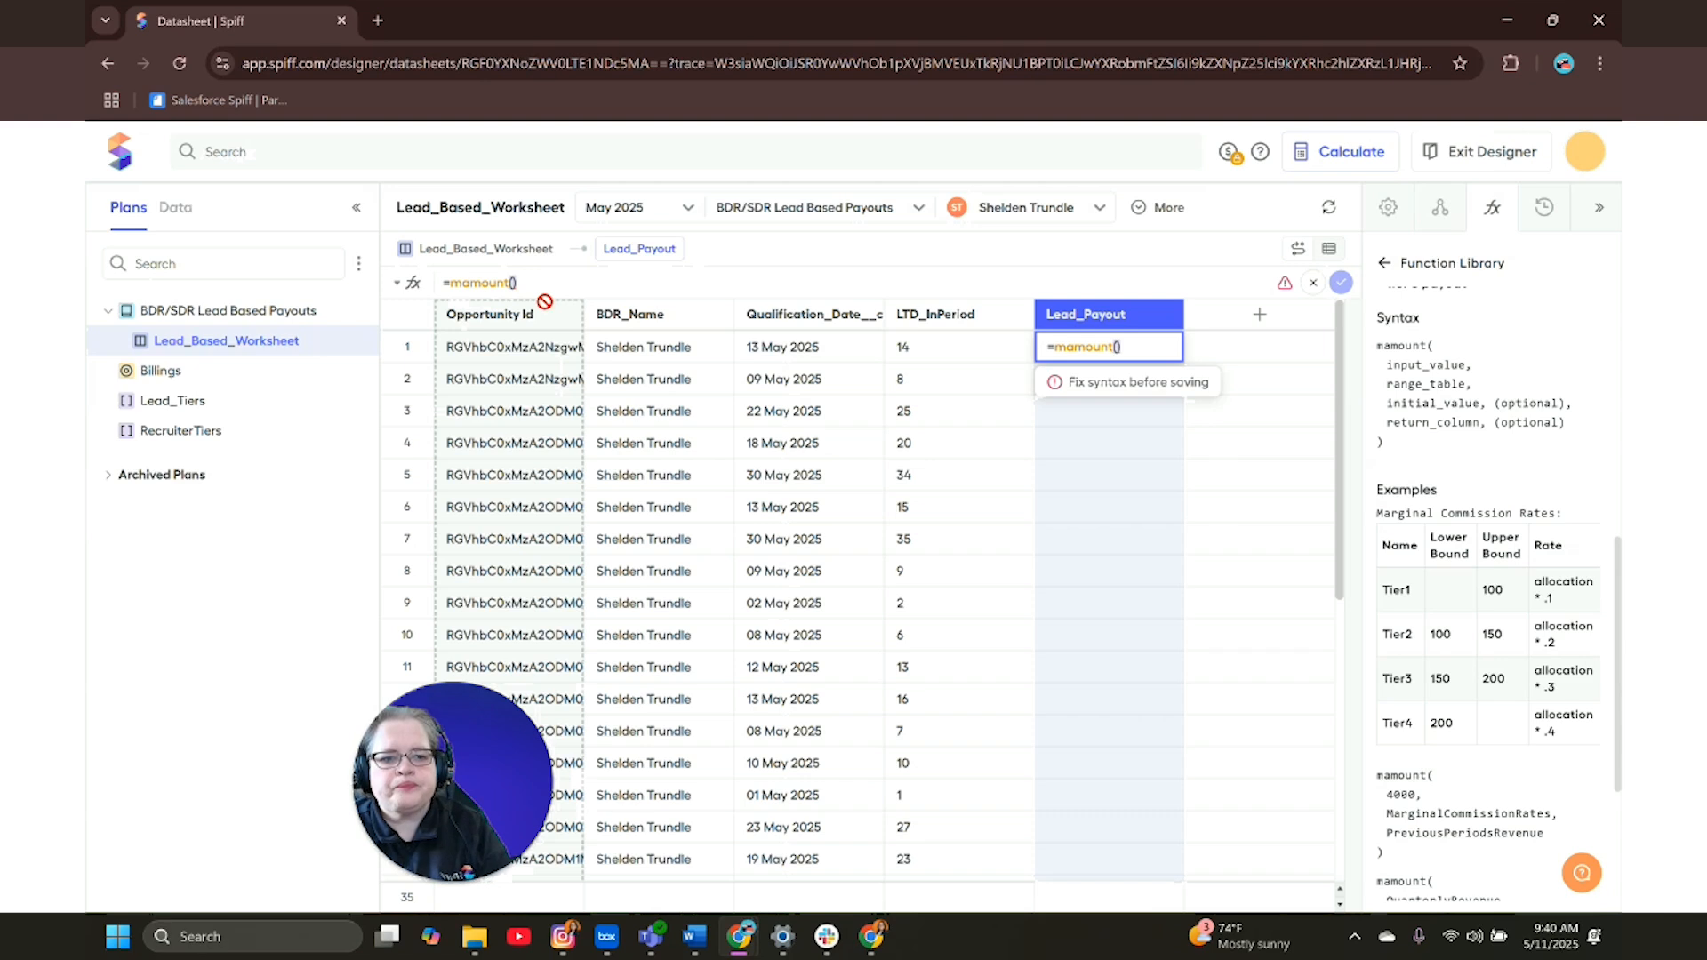
- Complete and save the Lead_Payout formula as =mamount(1,Lead_Tiers,LTD_InPeriod-1)
{"action": "type", "text": "1"}
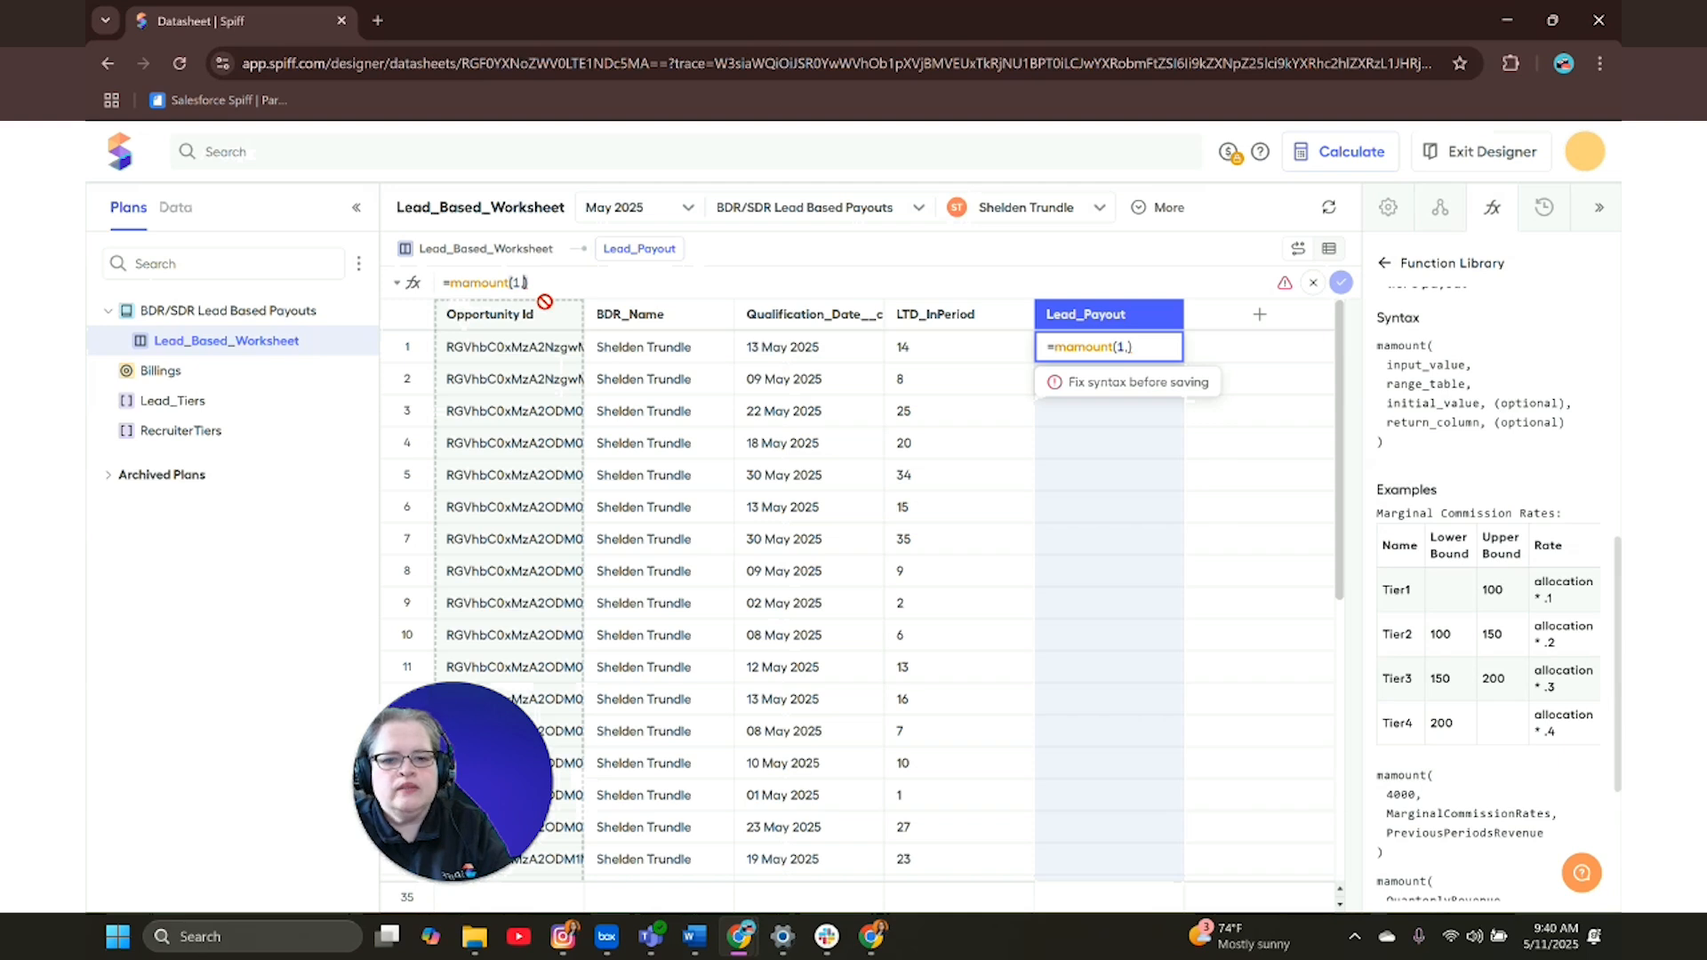
{"action": "type", "text": ",L"}
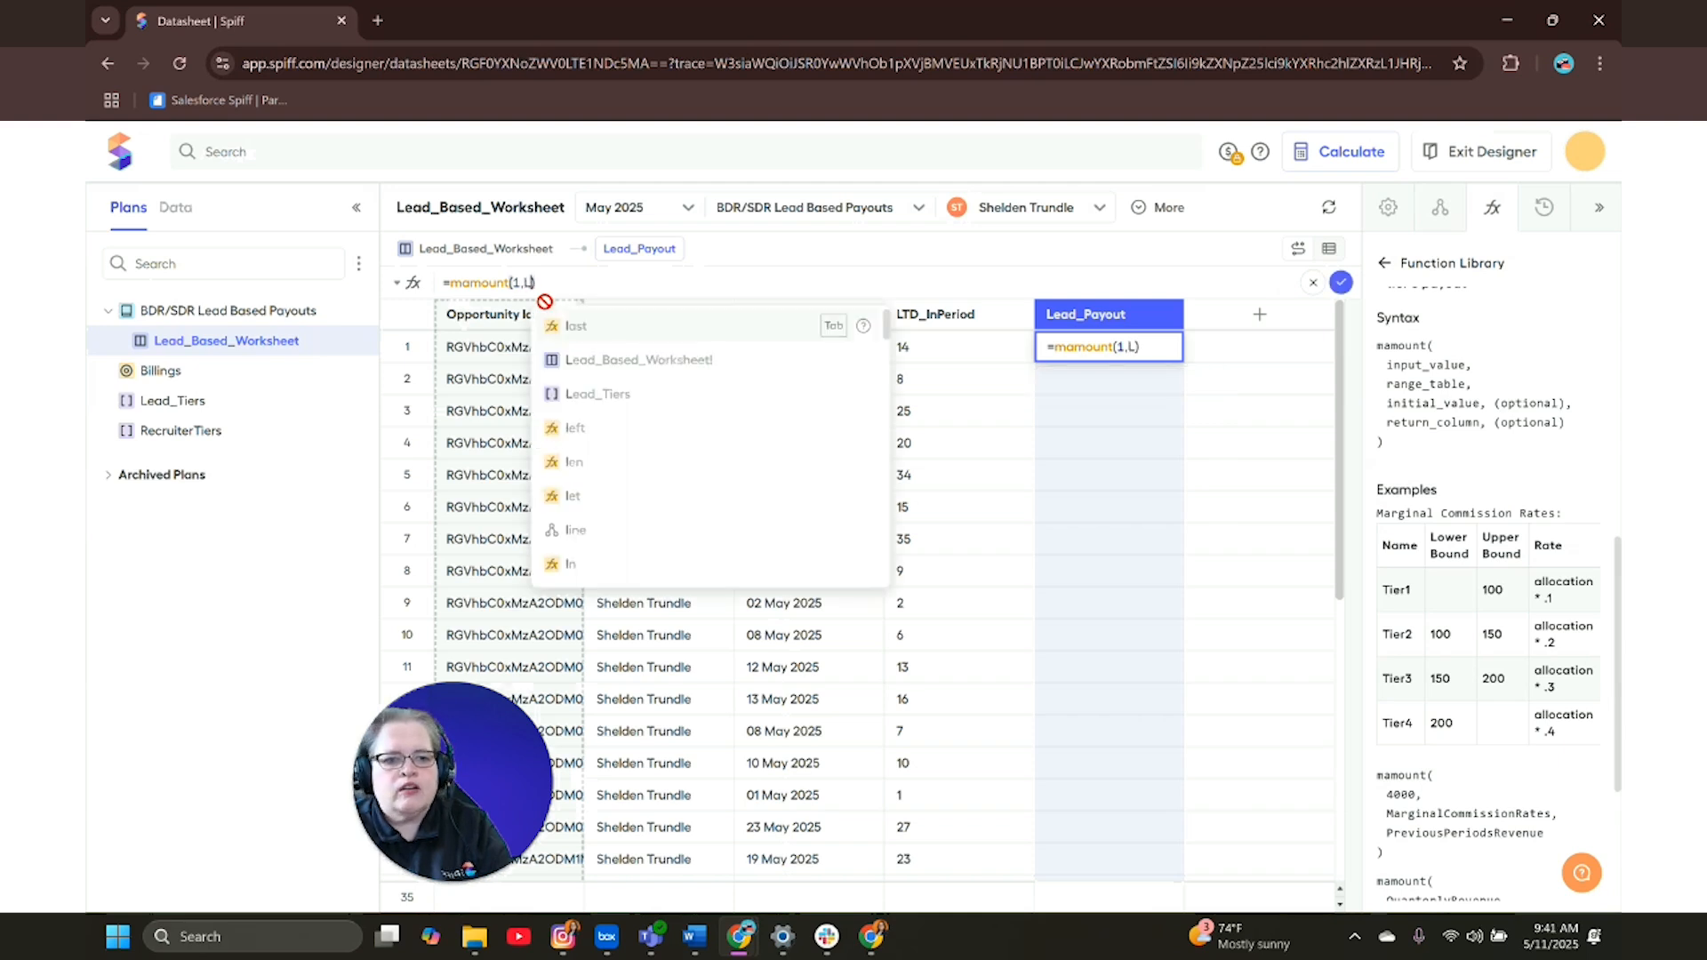
{"action": "type", "text": "ead_"}
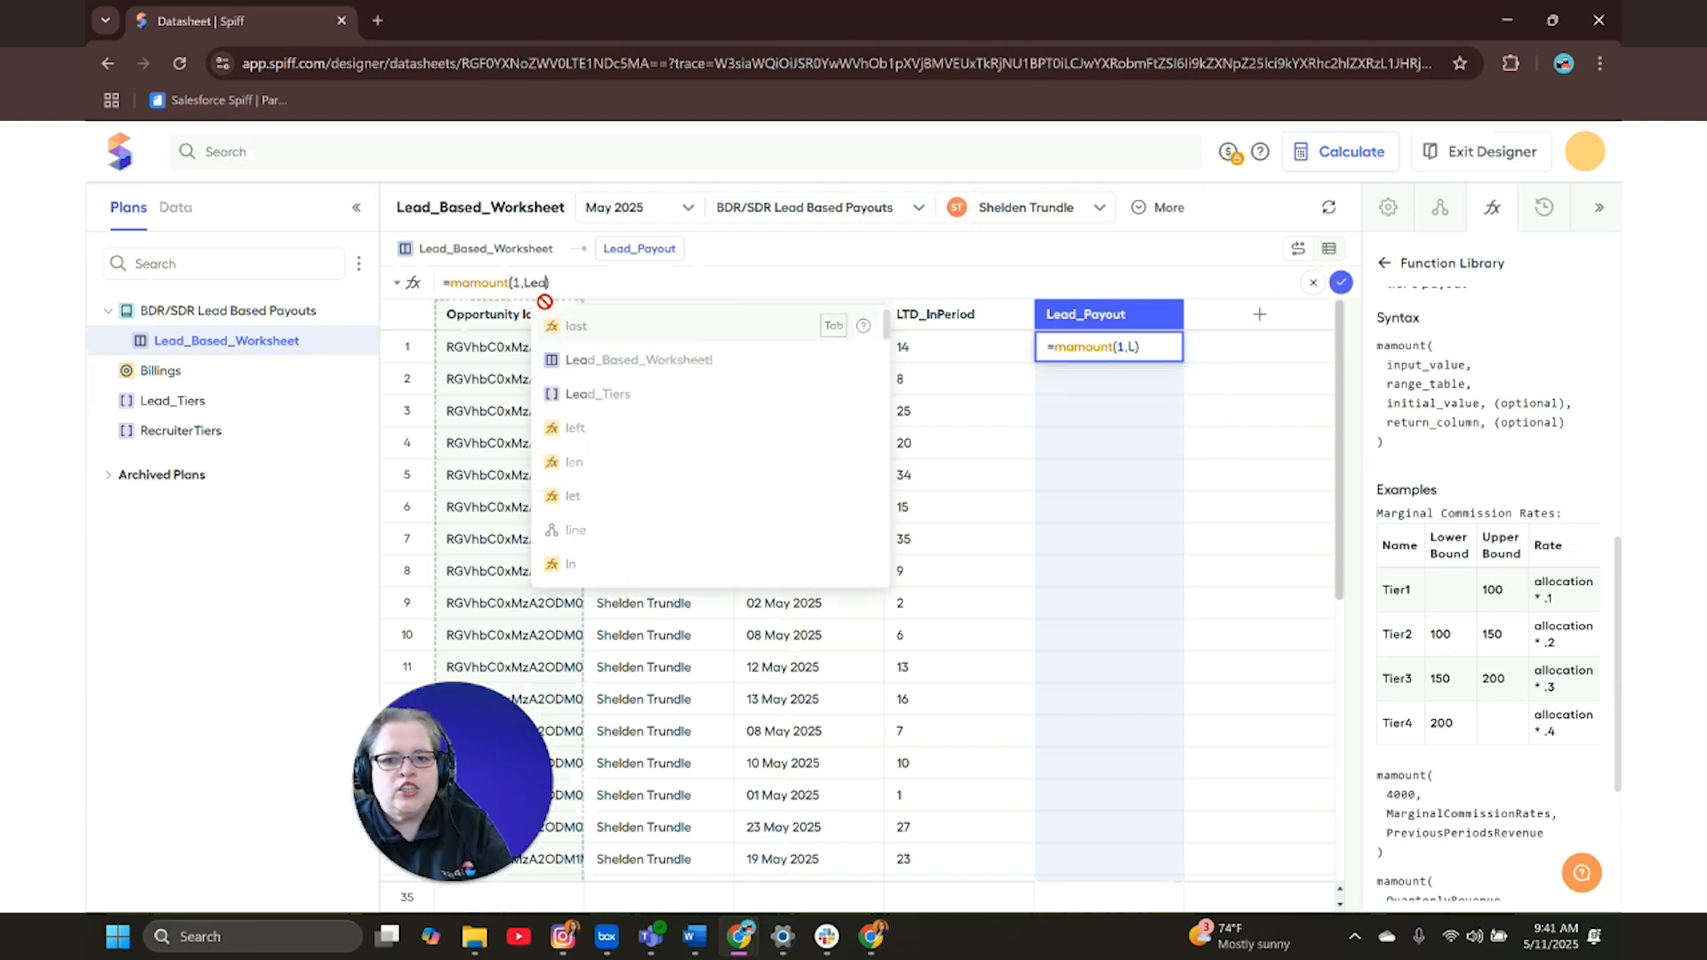
{"action": "type", "text": "Tiers,"}
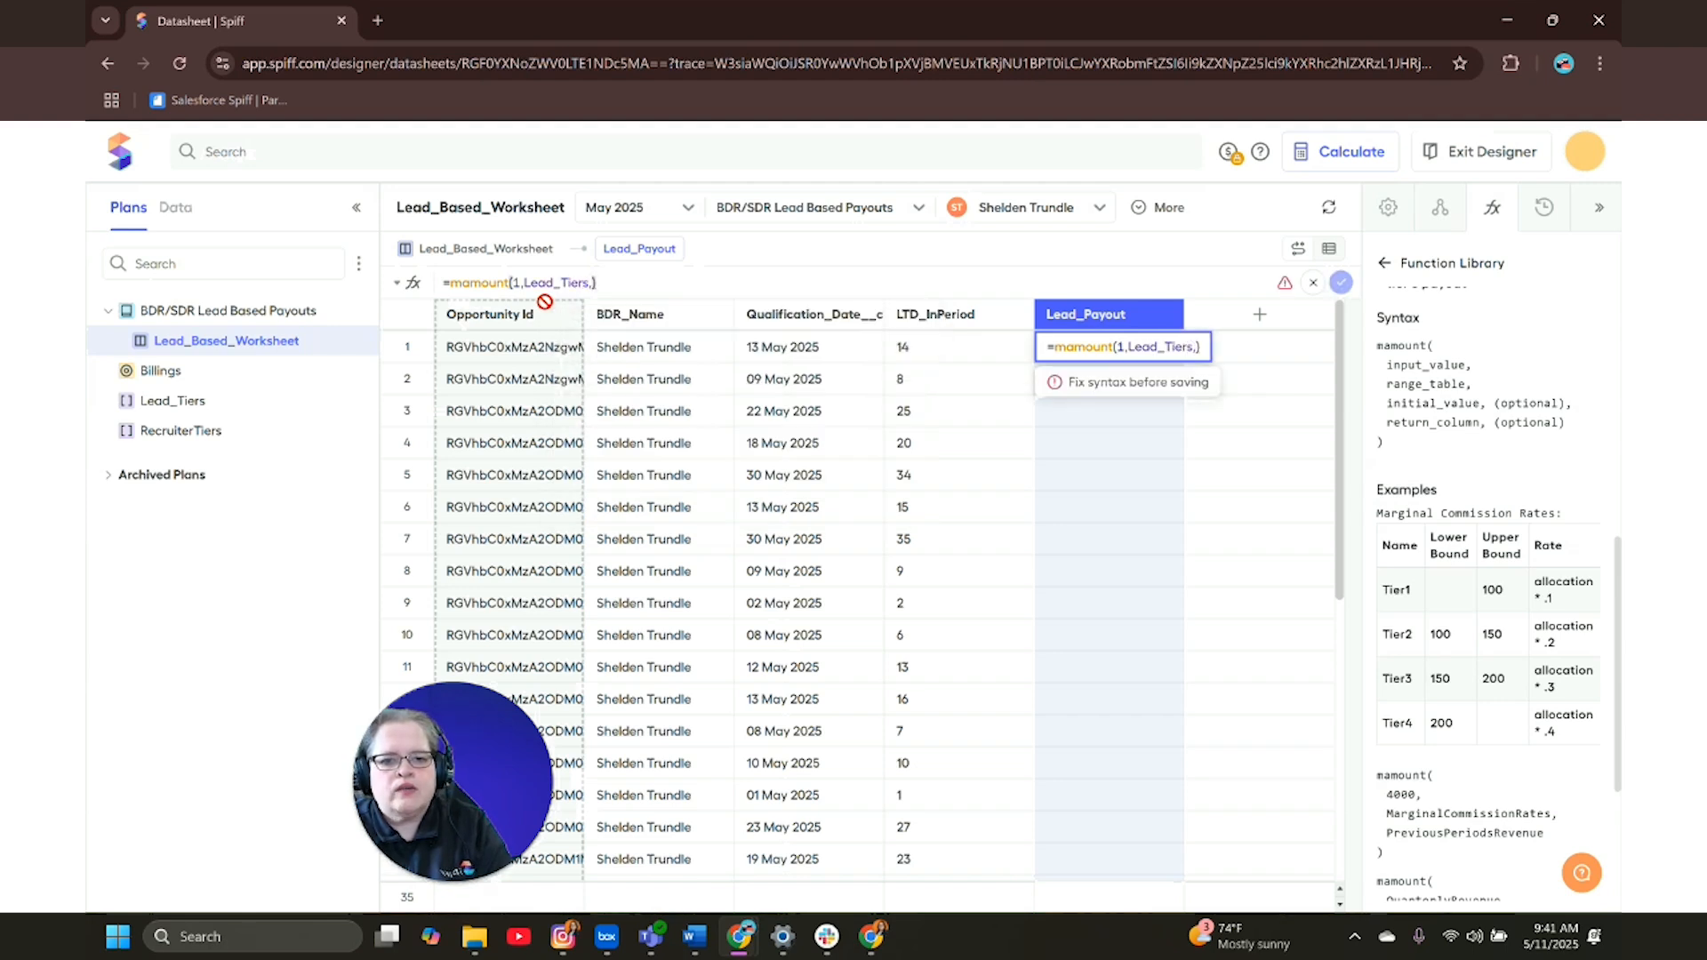
{"action": "type", "text": "LTD_"}
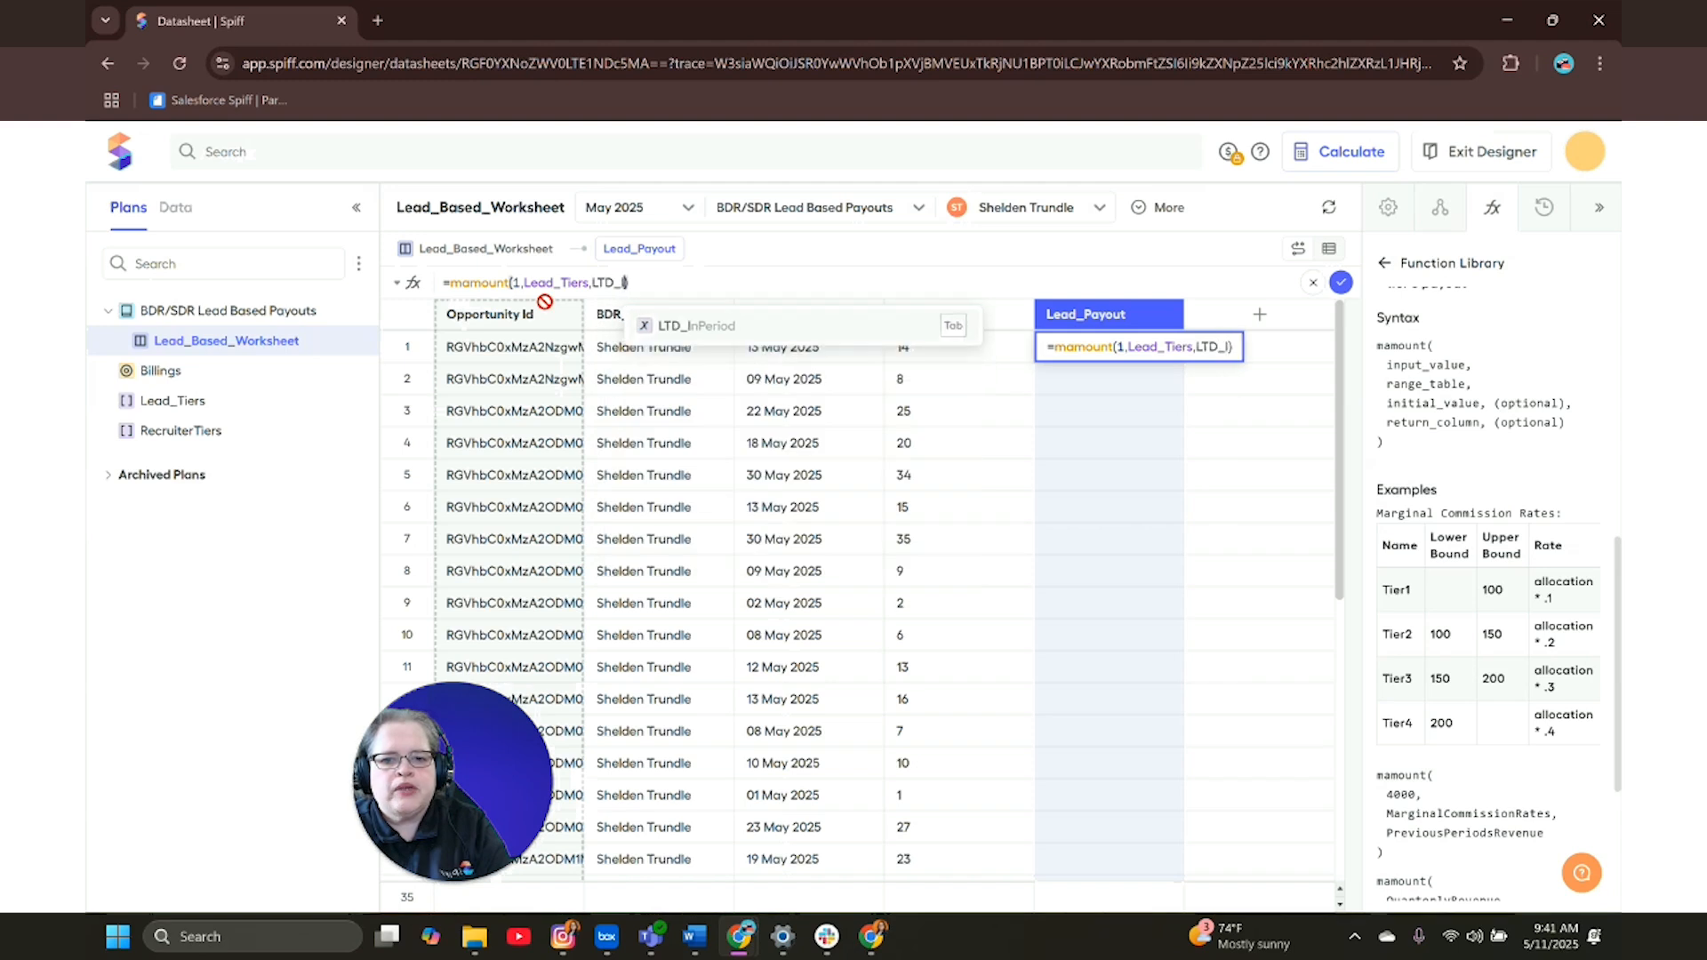
{"action": "type", "text": "I"}
{"action": "key", "text": "Tab"}
{"action": "type", "text": "-1"}
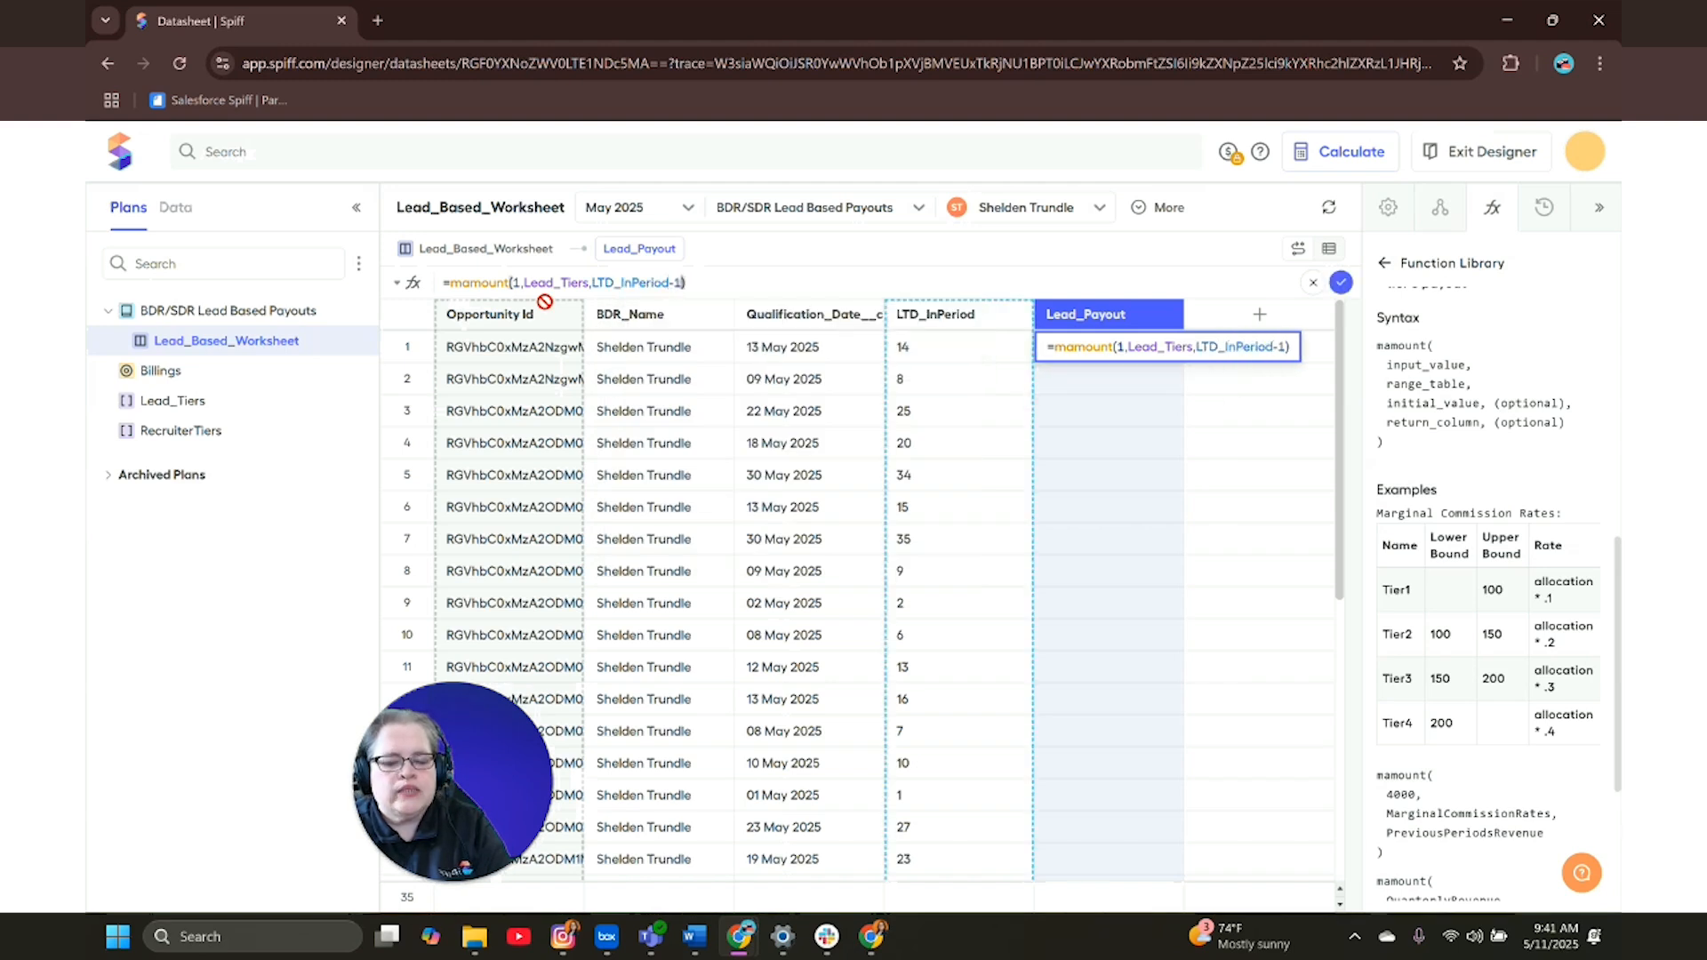
{"action": "type", "text": ","}
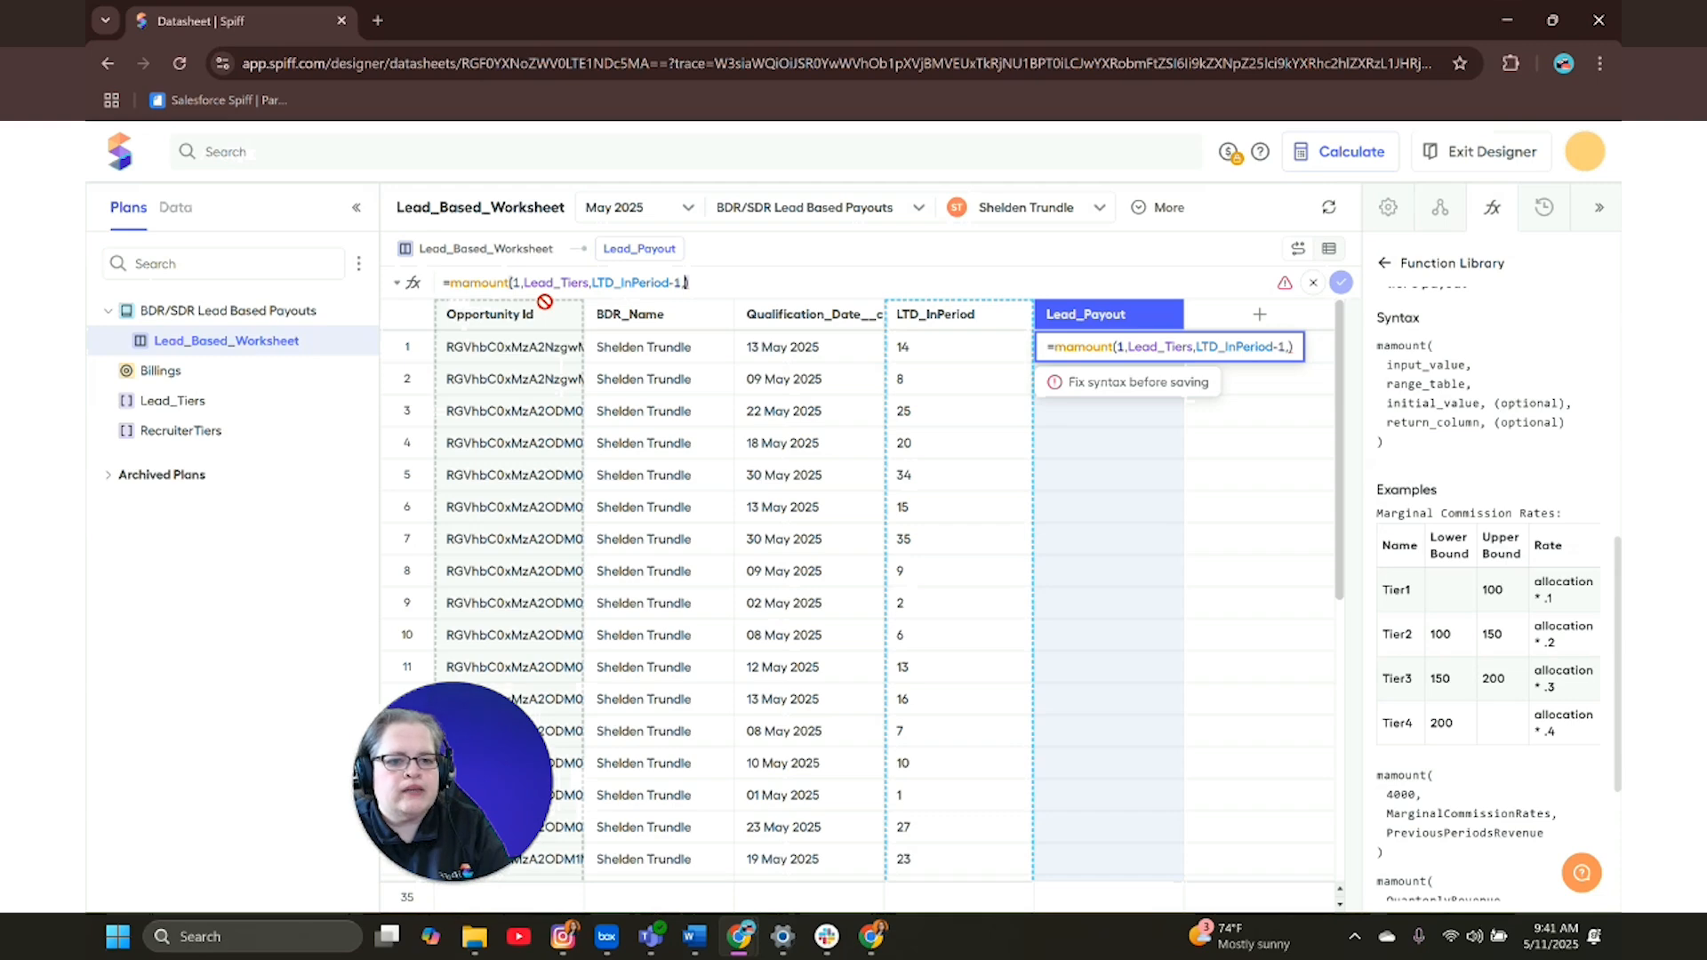
{"action": "key", "text": "BackSpace"}
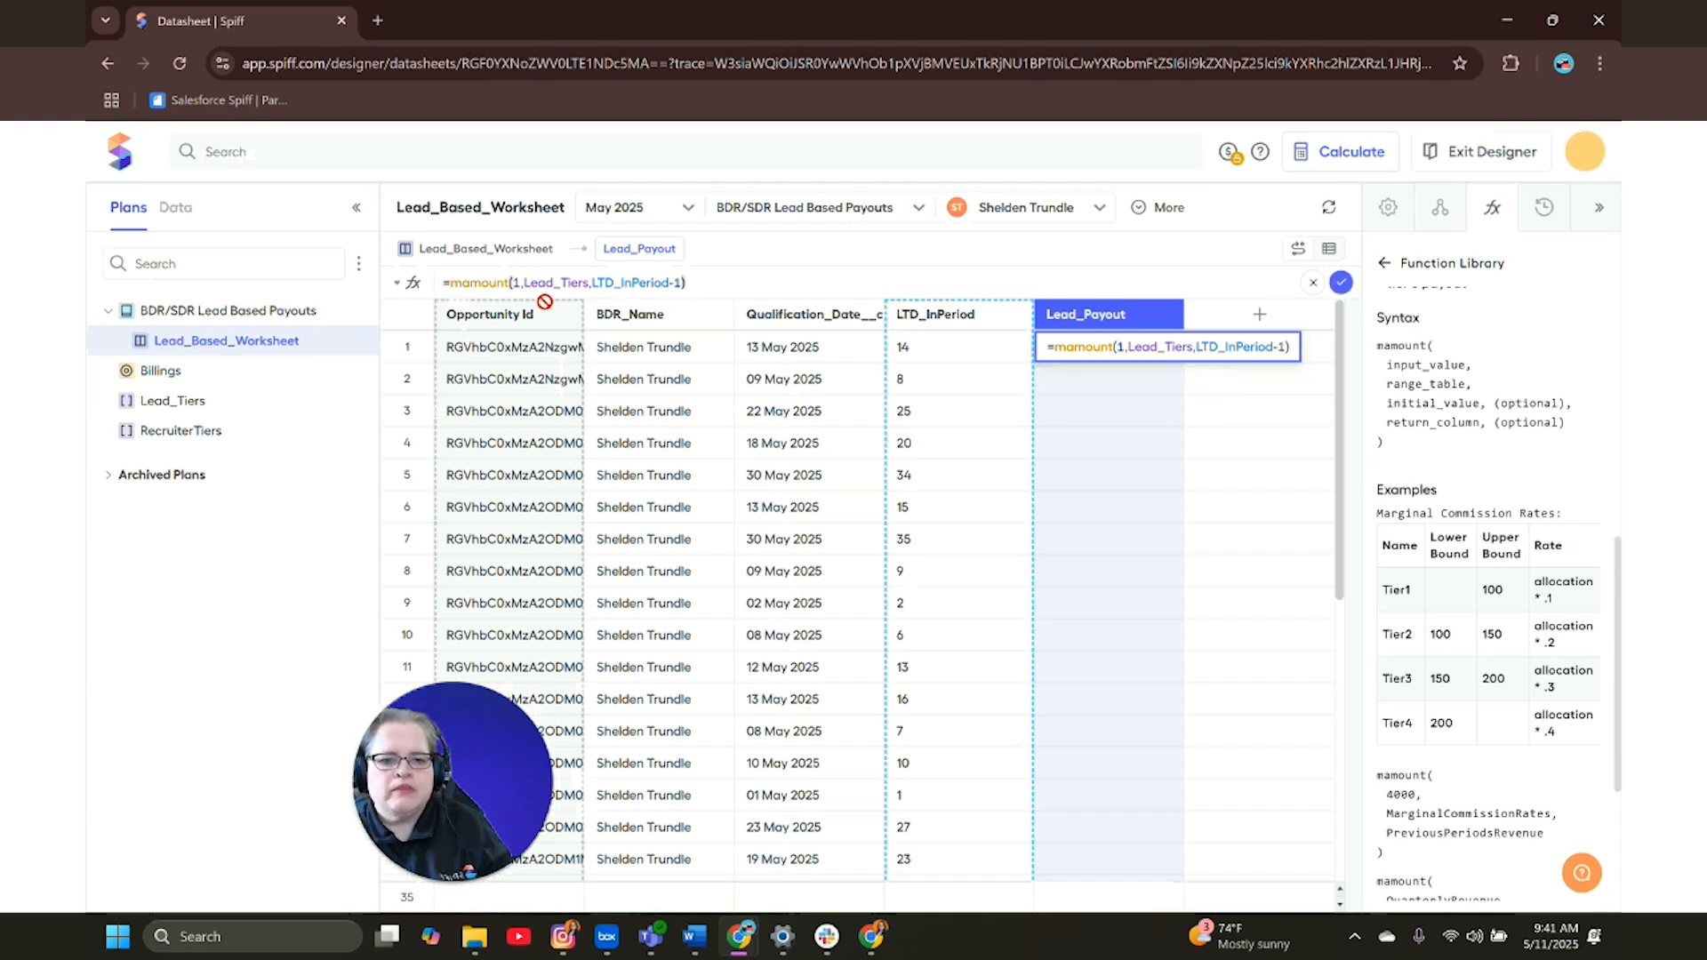
{"action": "left_click", "coordinate": [1340, 282]}
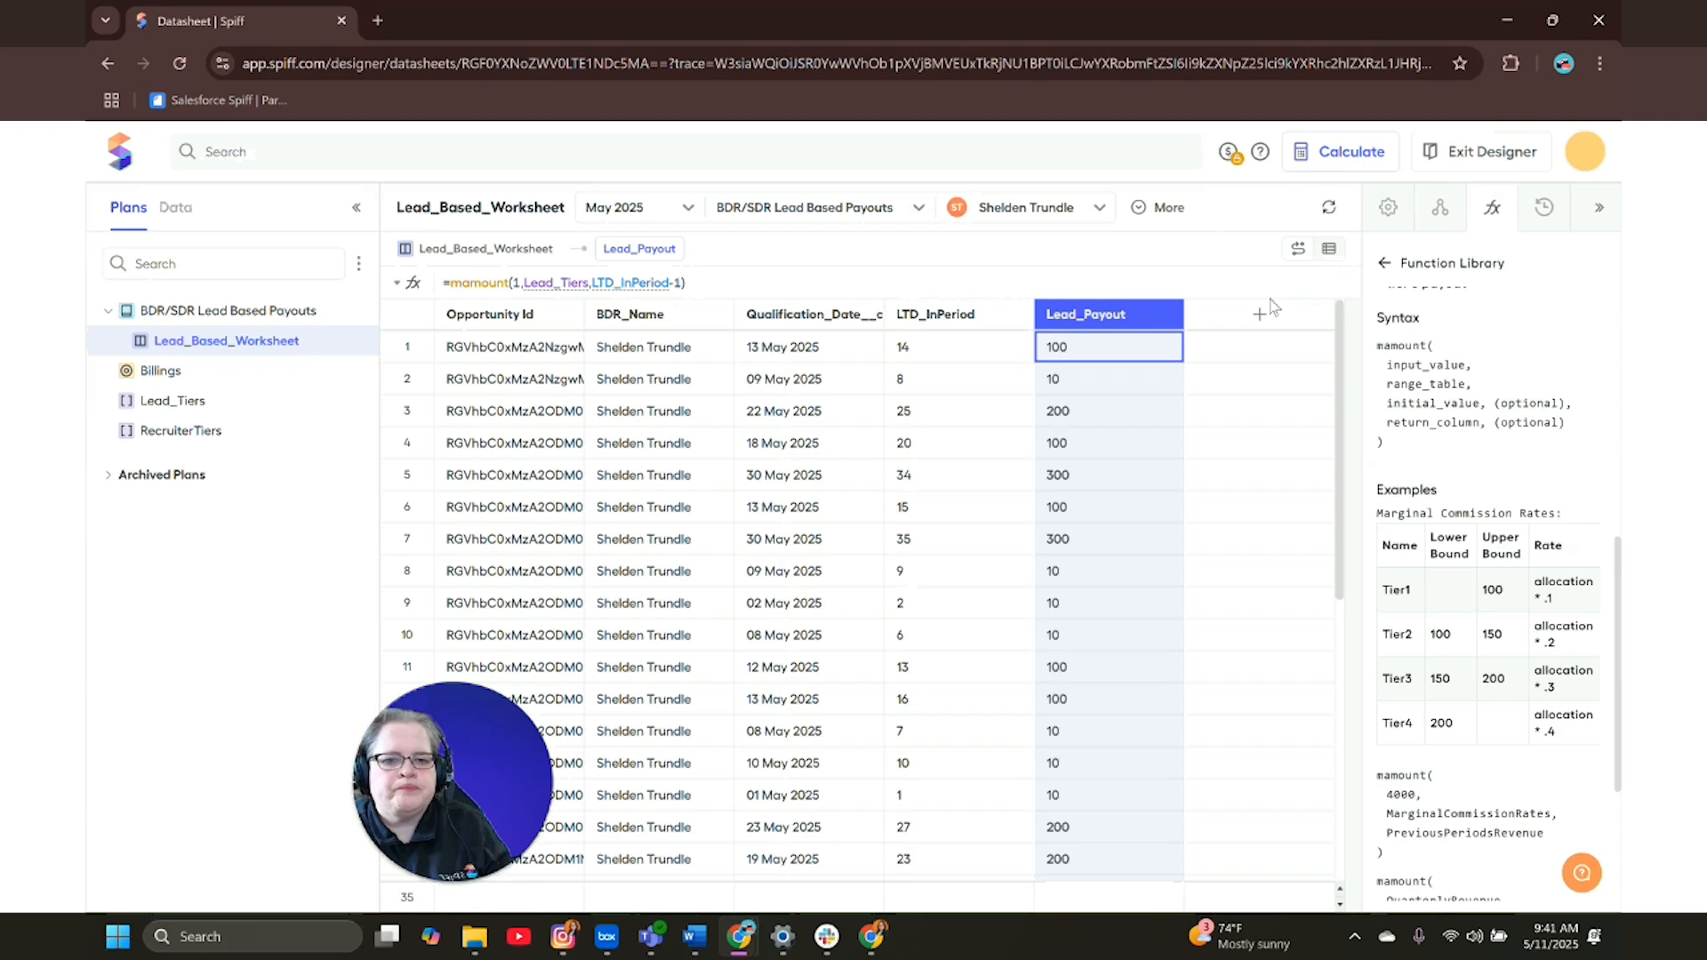
- Sort the worksheet by qualification date in ascending order and check the Lead_Payout amounts against LTD_InPeriod down the rows
{"action": "left_click", "coordinate": [872, 314]}
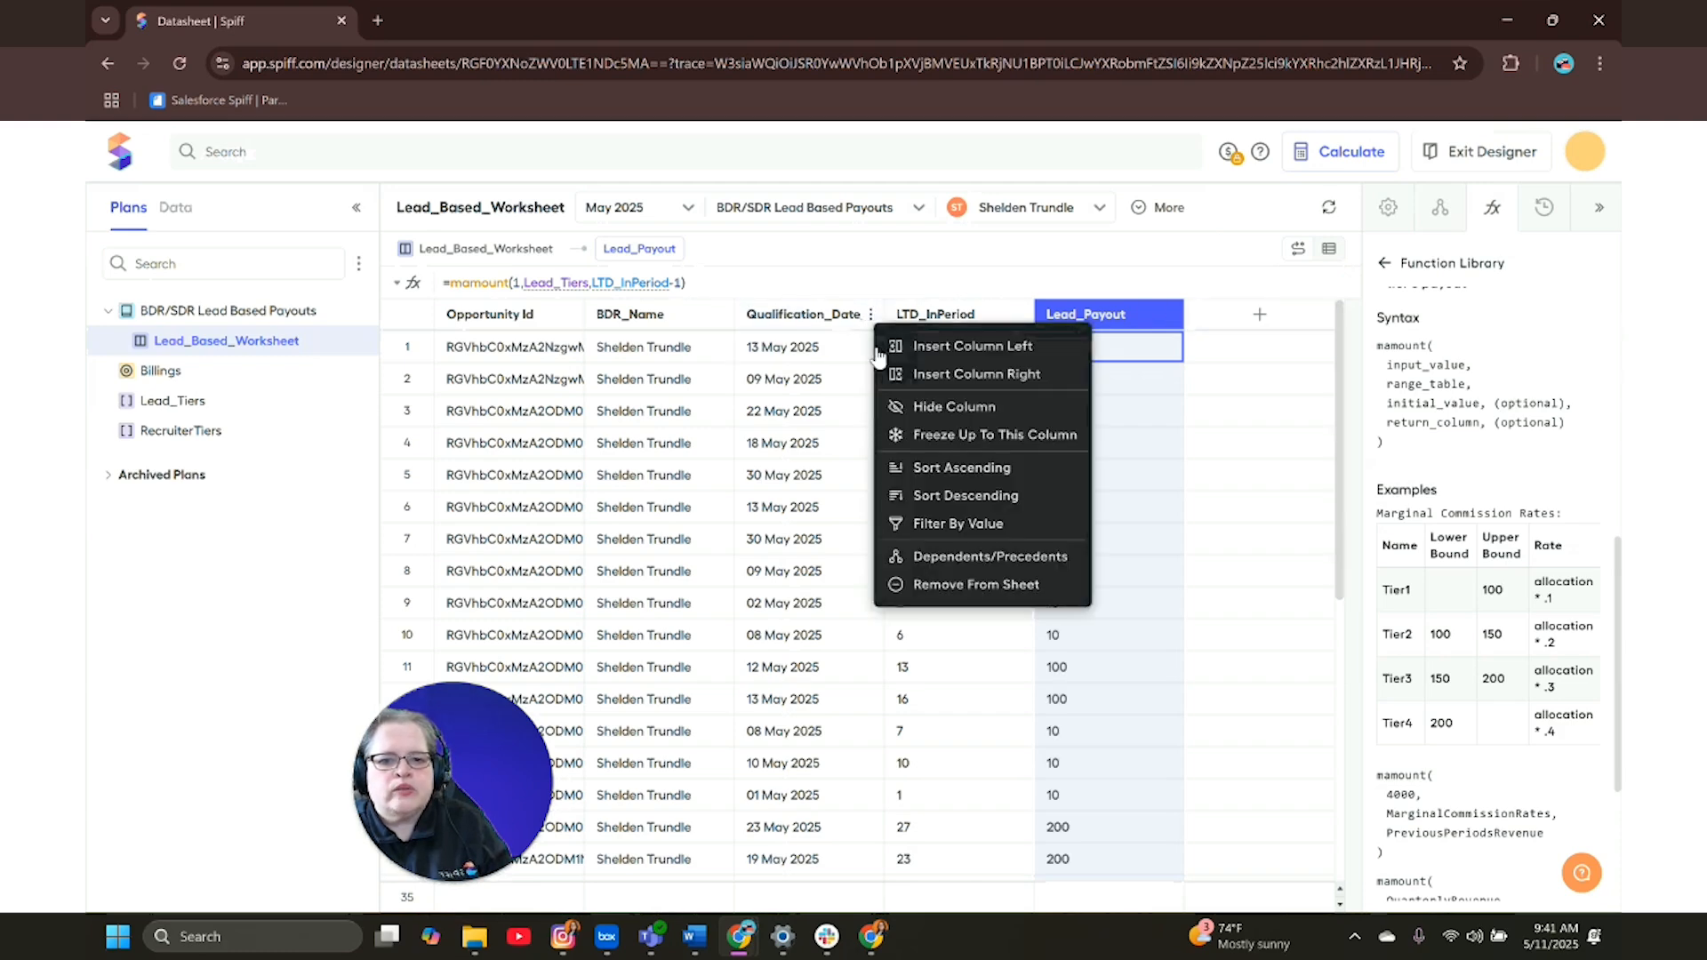
{"action": "left_click", "coordinate": [976, 468]}
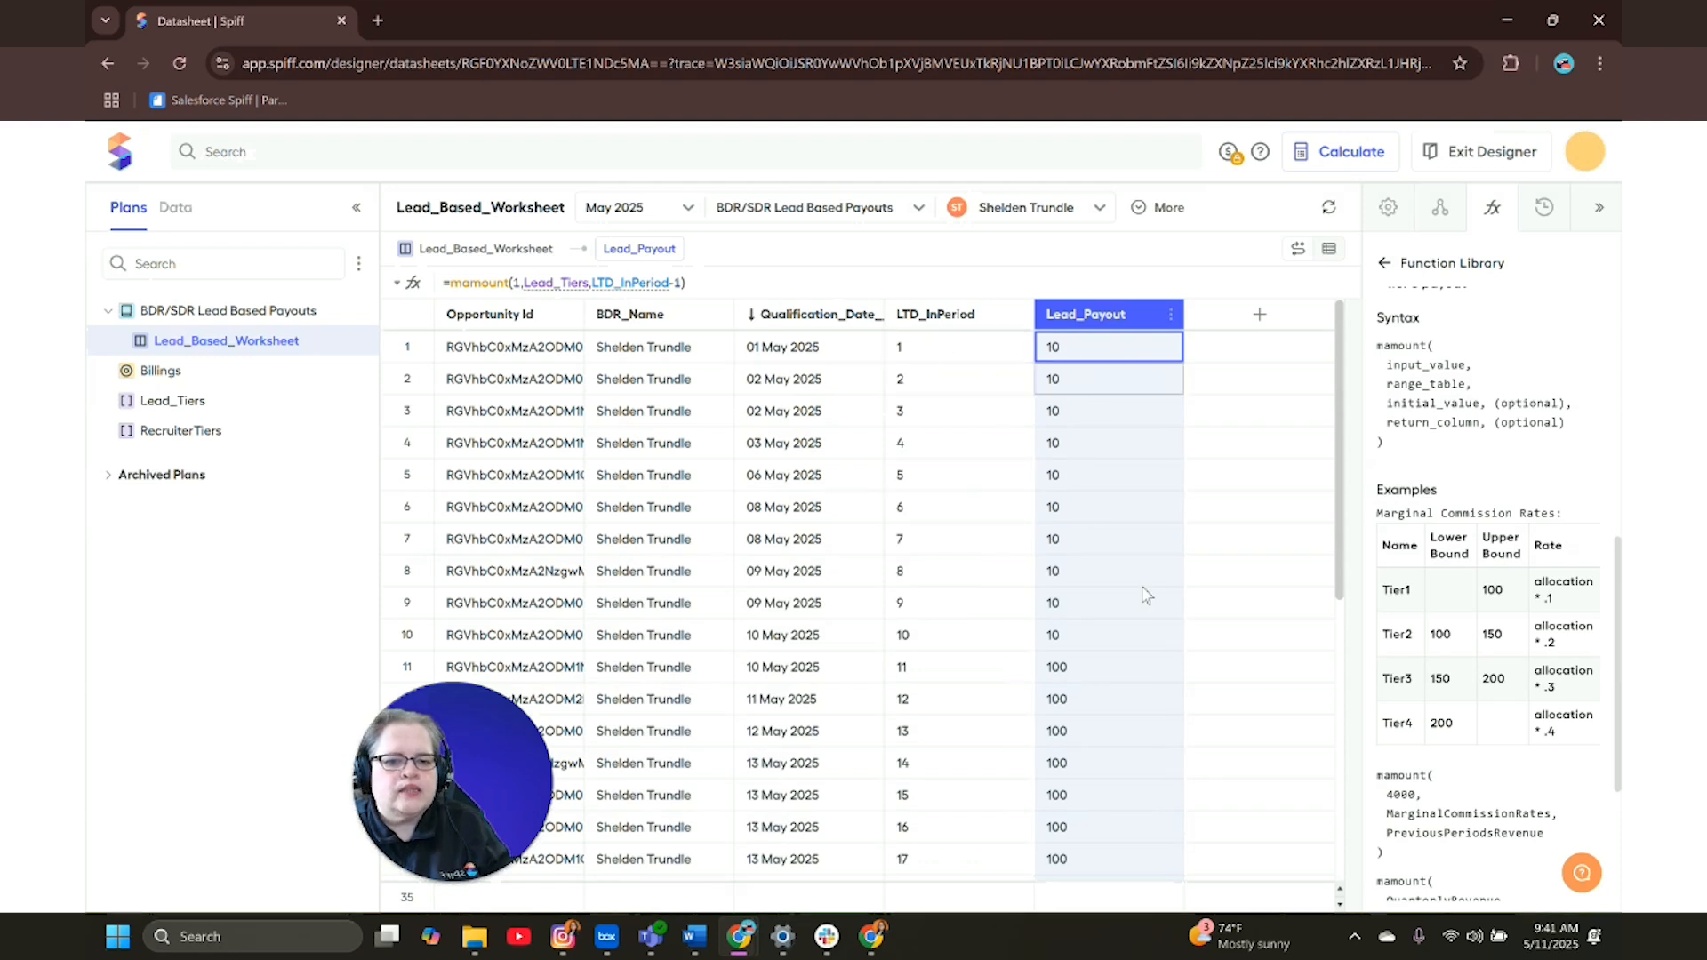
{"action": "scroll", "coordinate": [1151, 642], "scroll_direction": "down", "scroll_amount": 2}
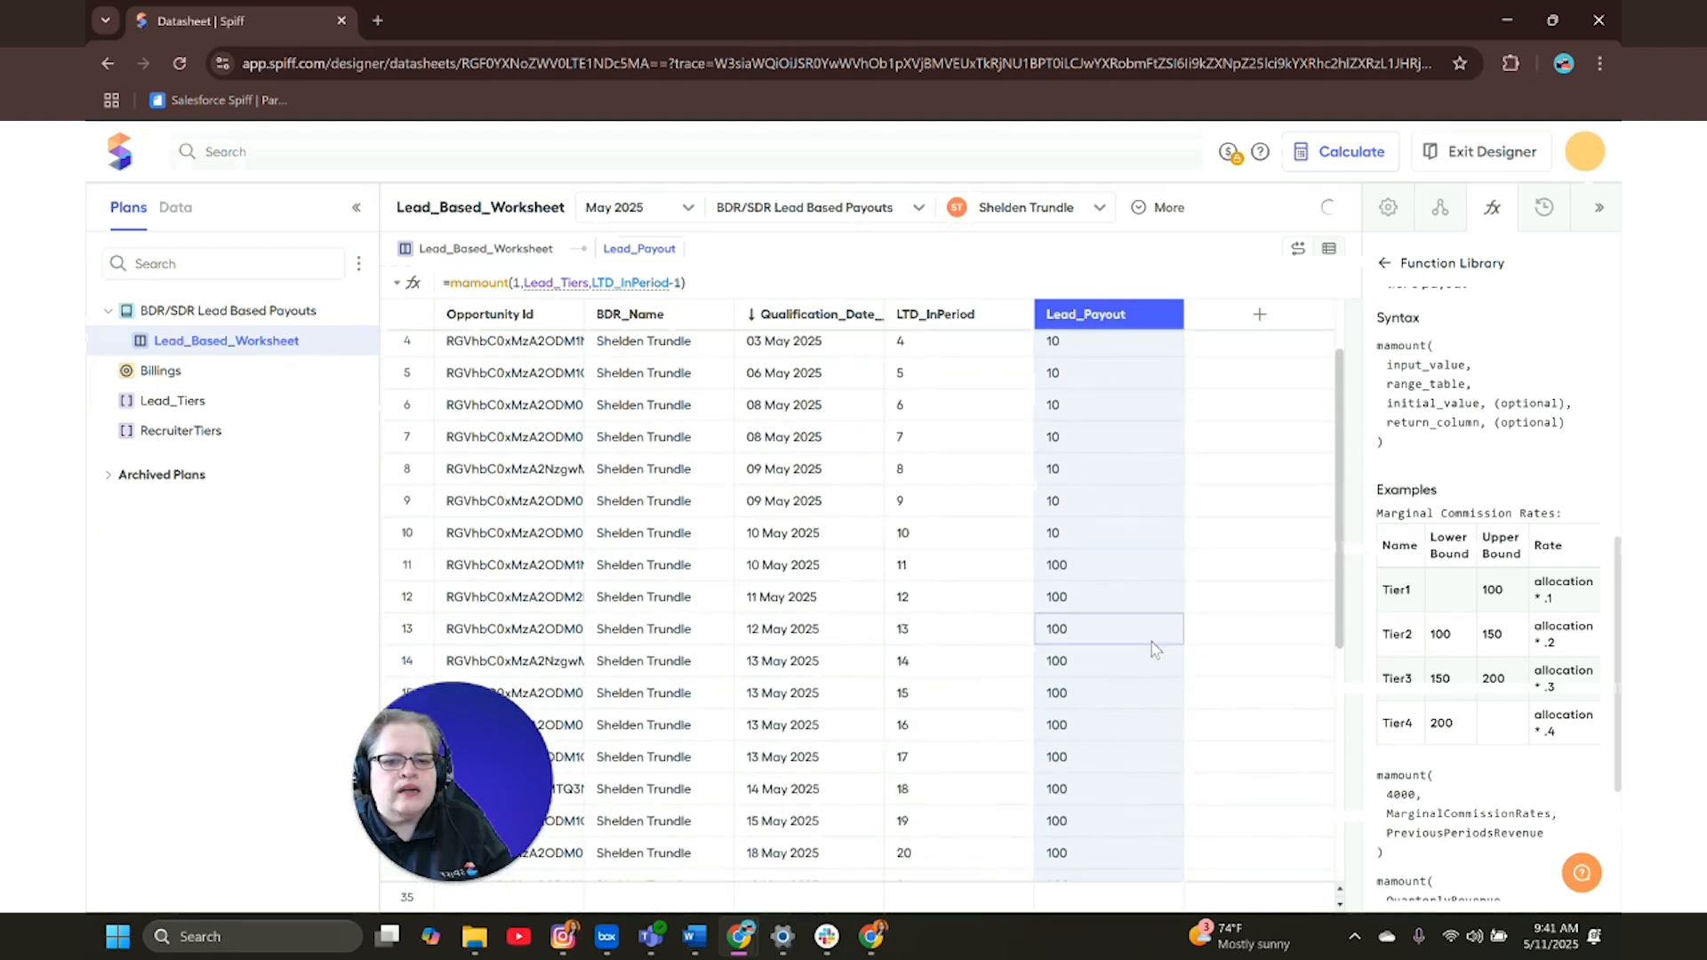
{"action": "scroll", "coordinate": [1115, 777], "scroll_direction": "down", "scroll_amount": 3}
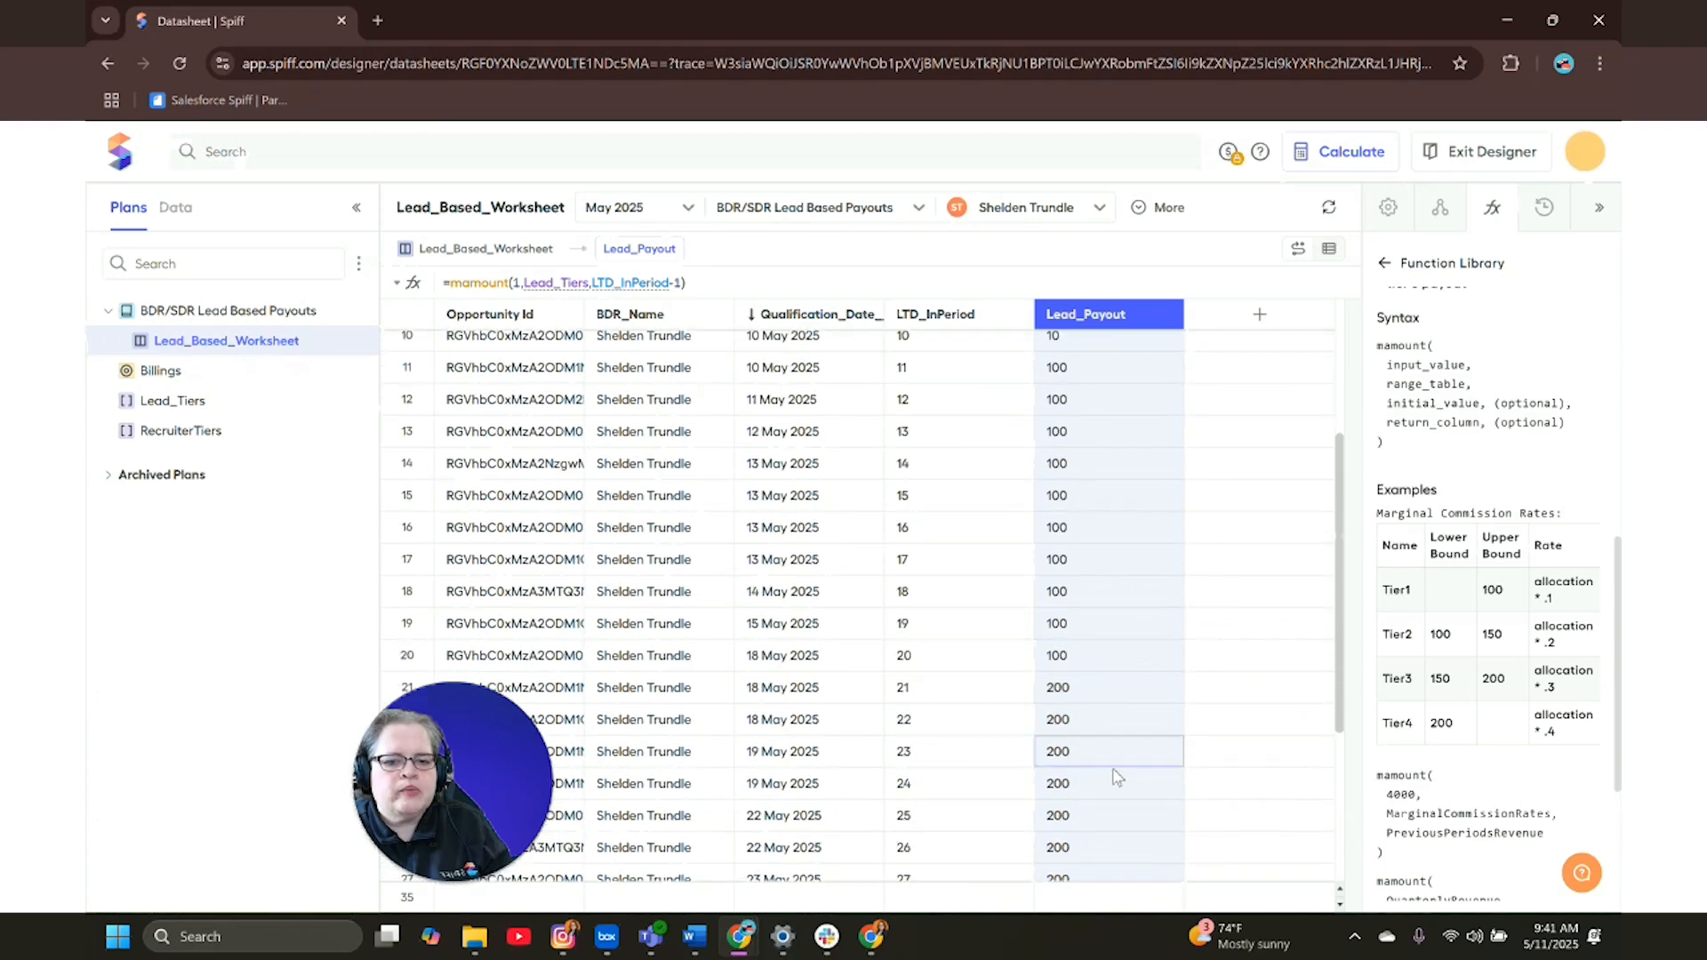
{"action": "scroll", "coordinate": [1117, 772], "scroll_direction": "down", "scroll_amount": 1}
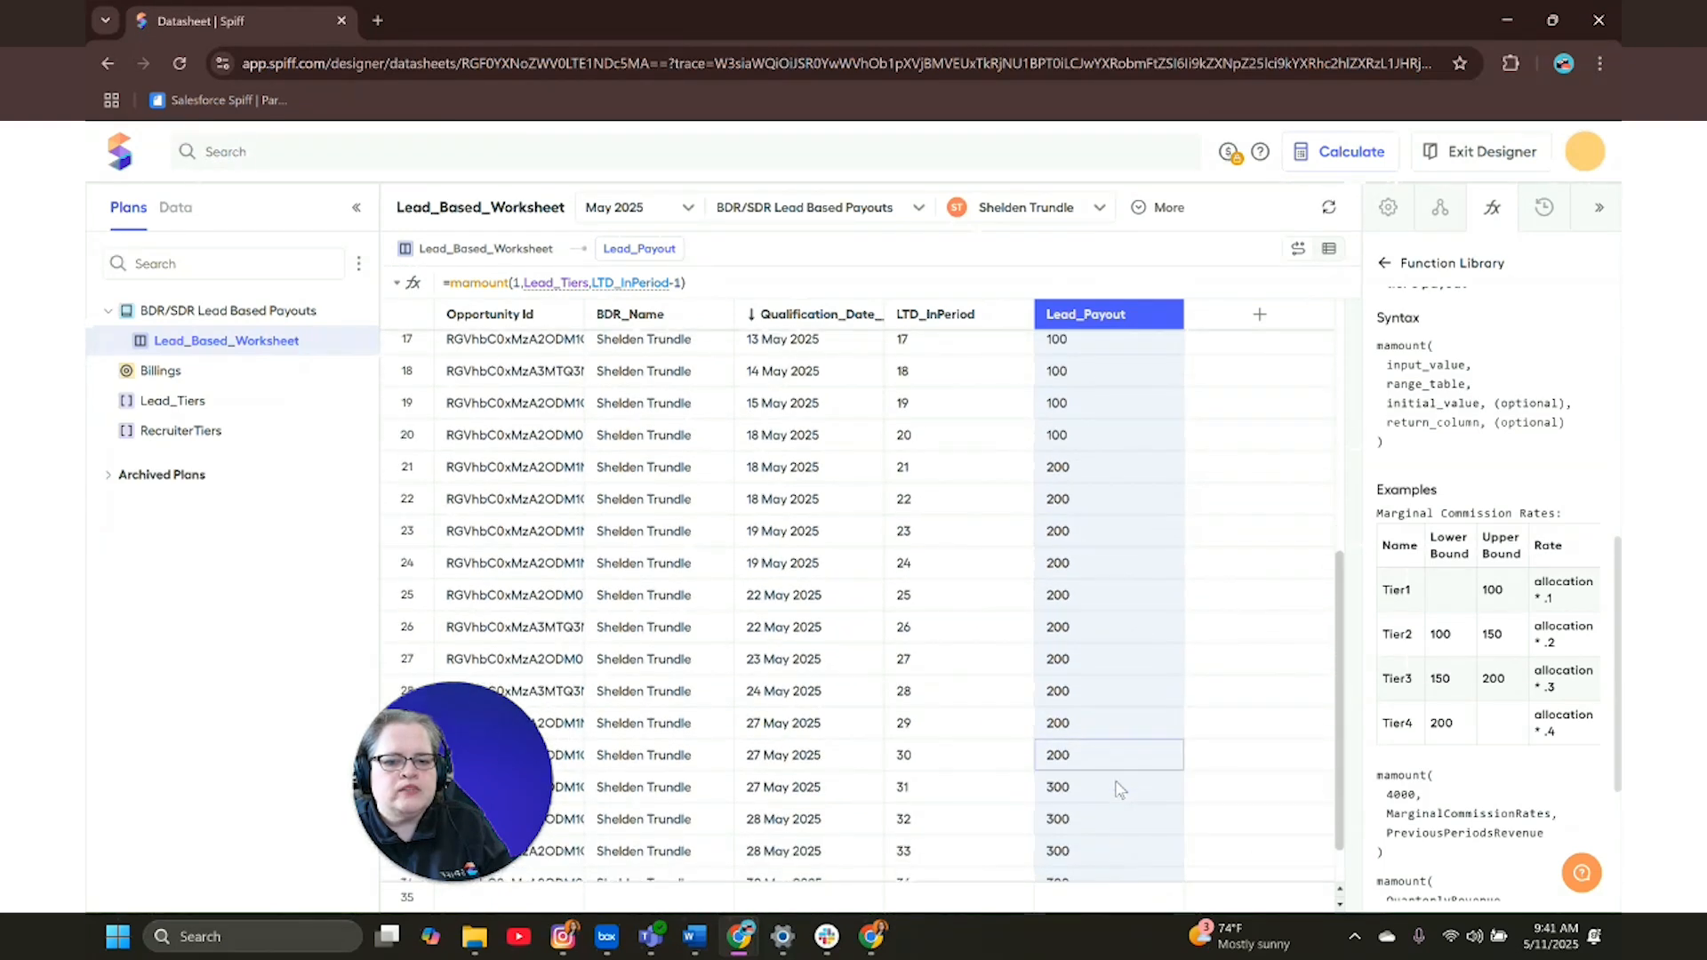
{"action": "scroll", "coordinate": [1133, 798], "scroll_direction": "up", "scroll_amount": 5}
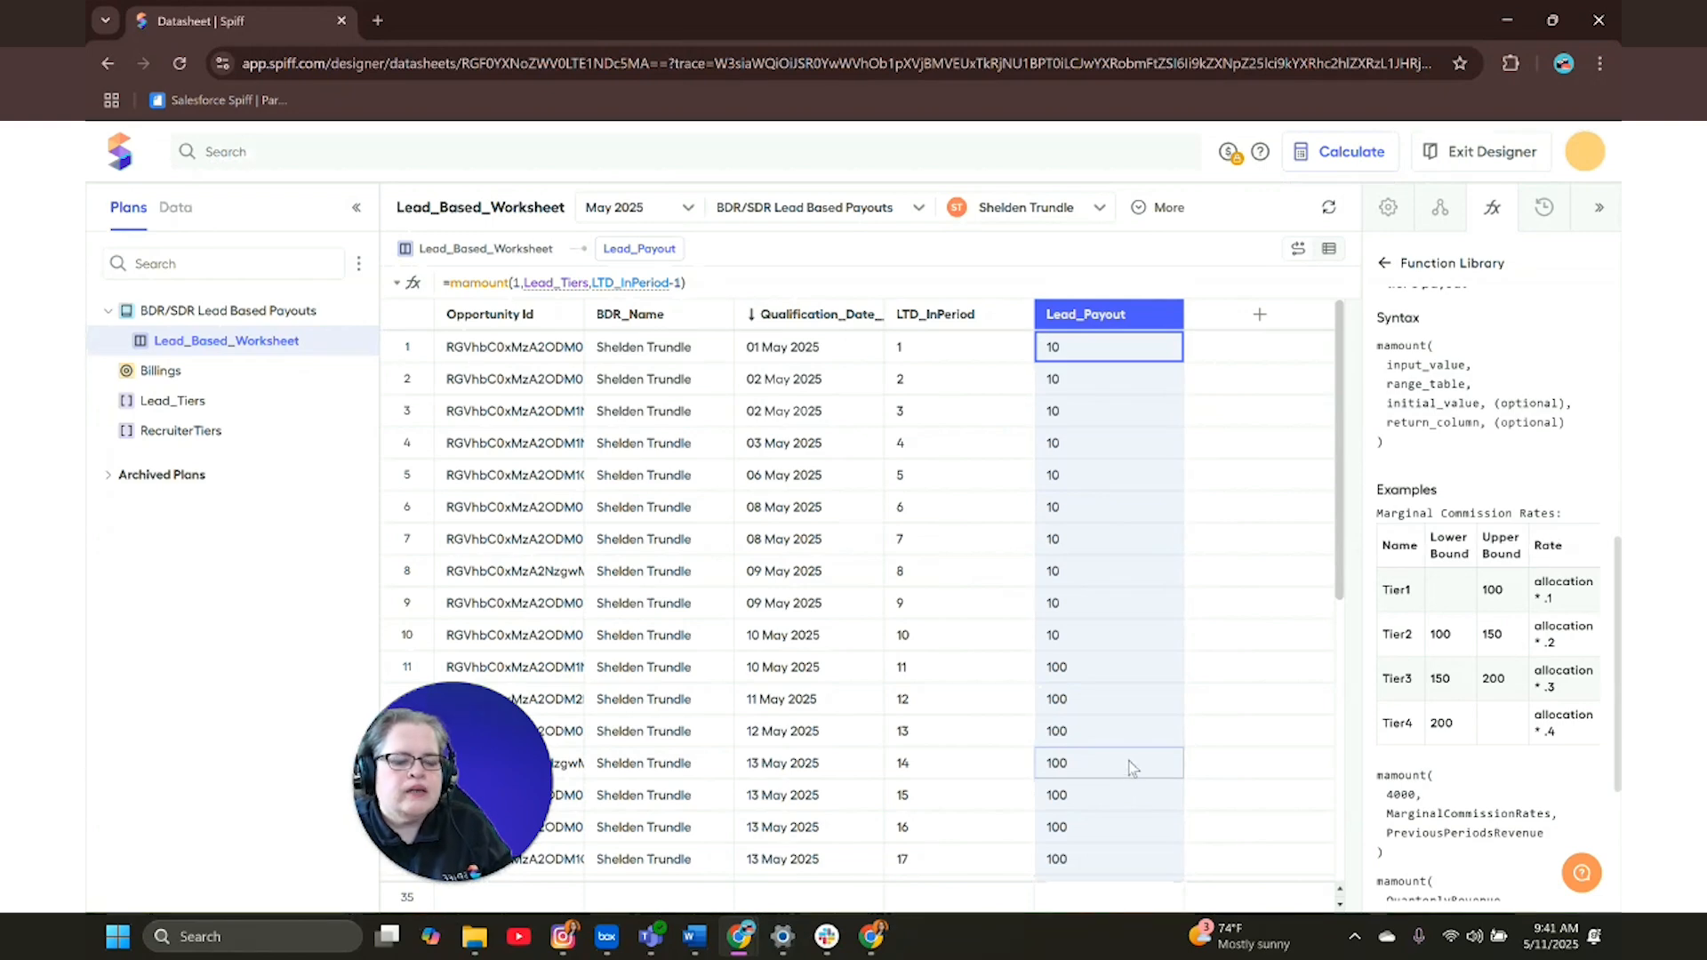
{"action": "scroll", "coordinate": [1131, 769], "scroll_direction": "down", "scroll_amount": 4}
{"action": "scroll", "coordinate": [1131, 767], "scroll_direction": "up", "scroll_amount": 4}
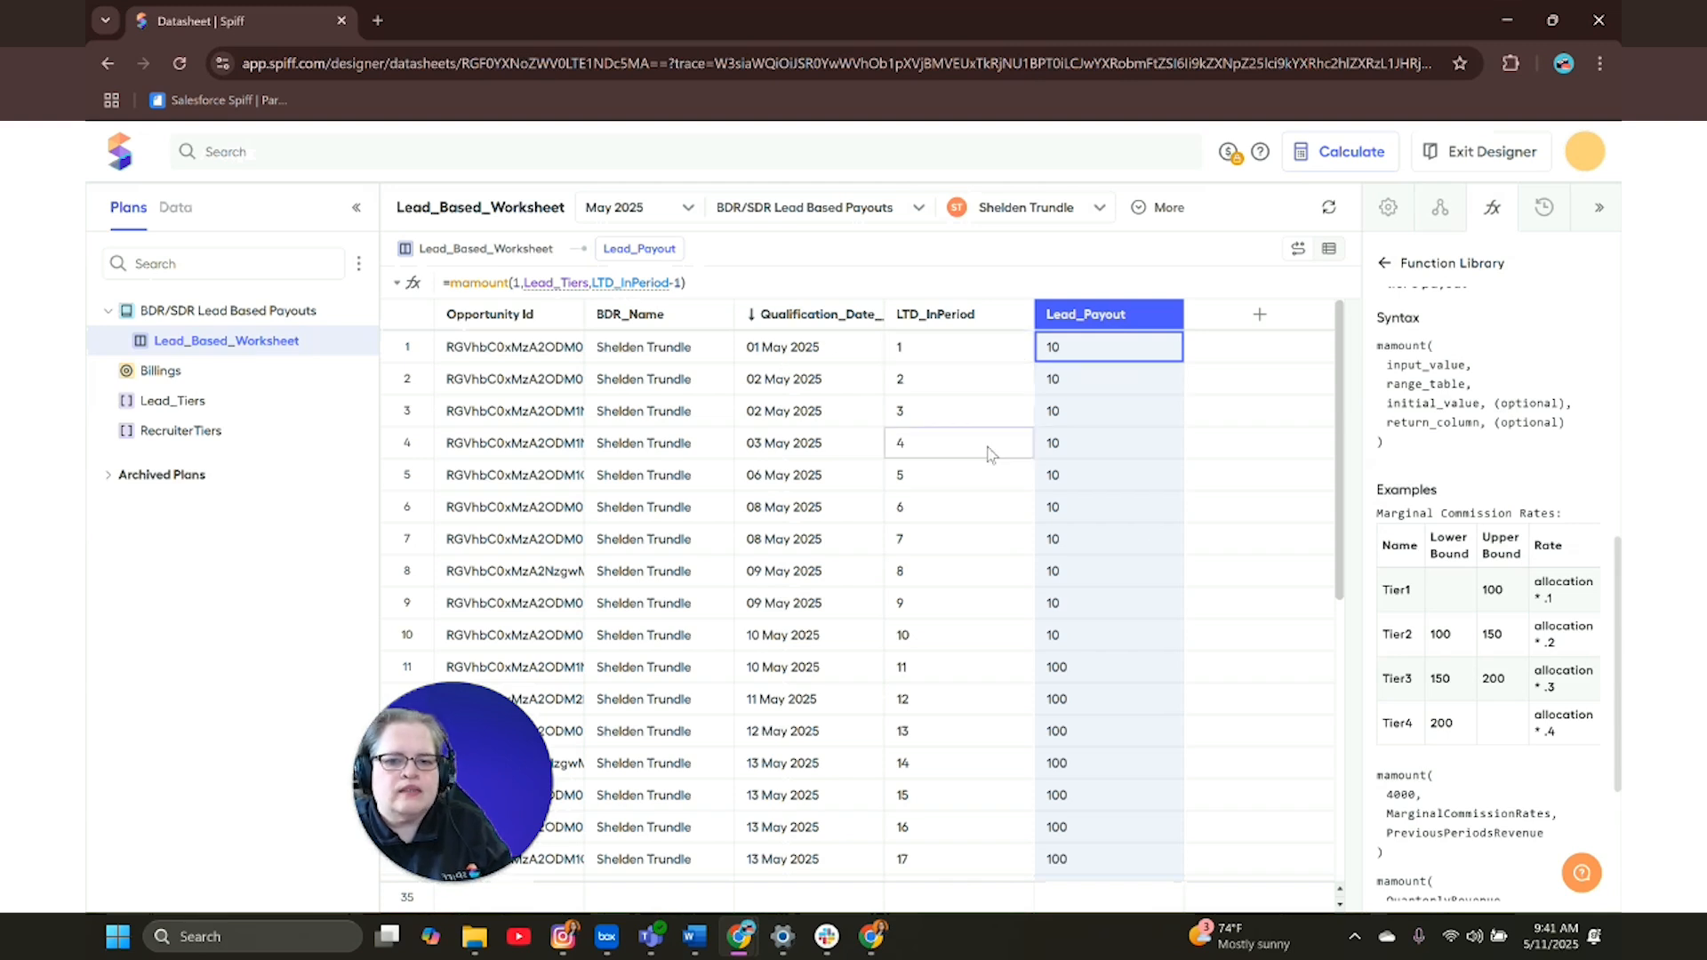
- Set the Lead_Payout display format to Currency and create a payout rule named Lead_Payout for the BDR/SDR Lead Based Payouts plan
{"action": "left_click_drag", "start_coordinate": [506, 727], "coordinate": [317, 727]}
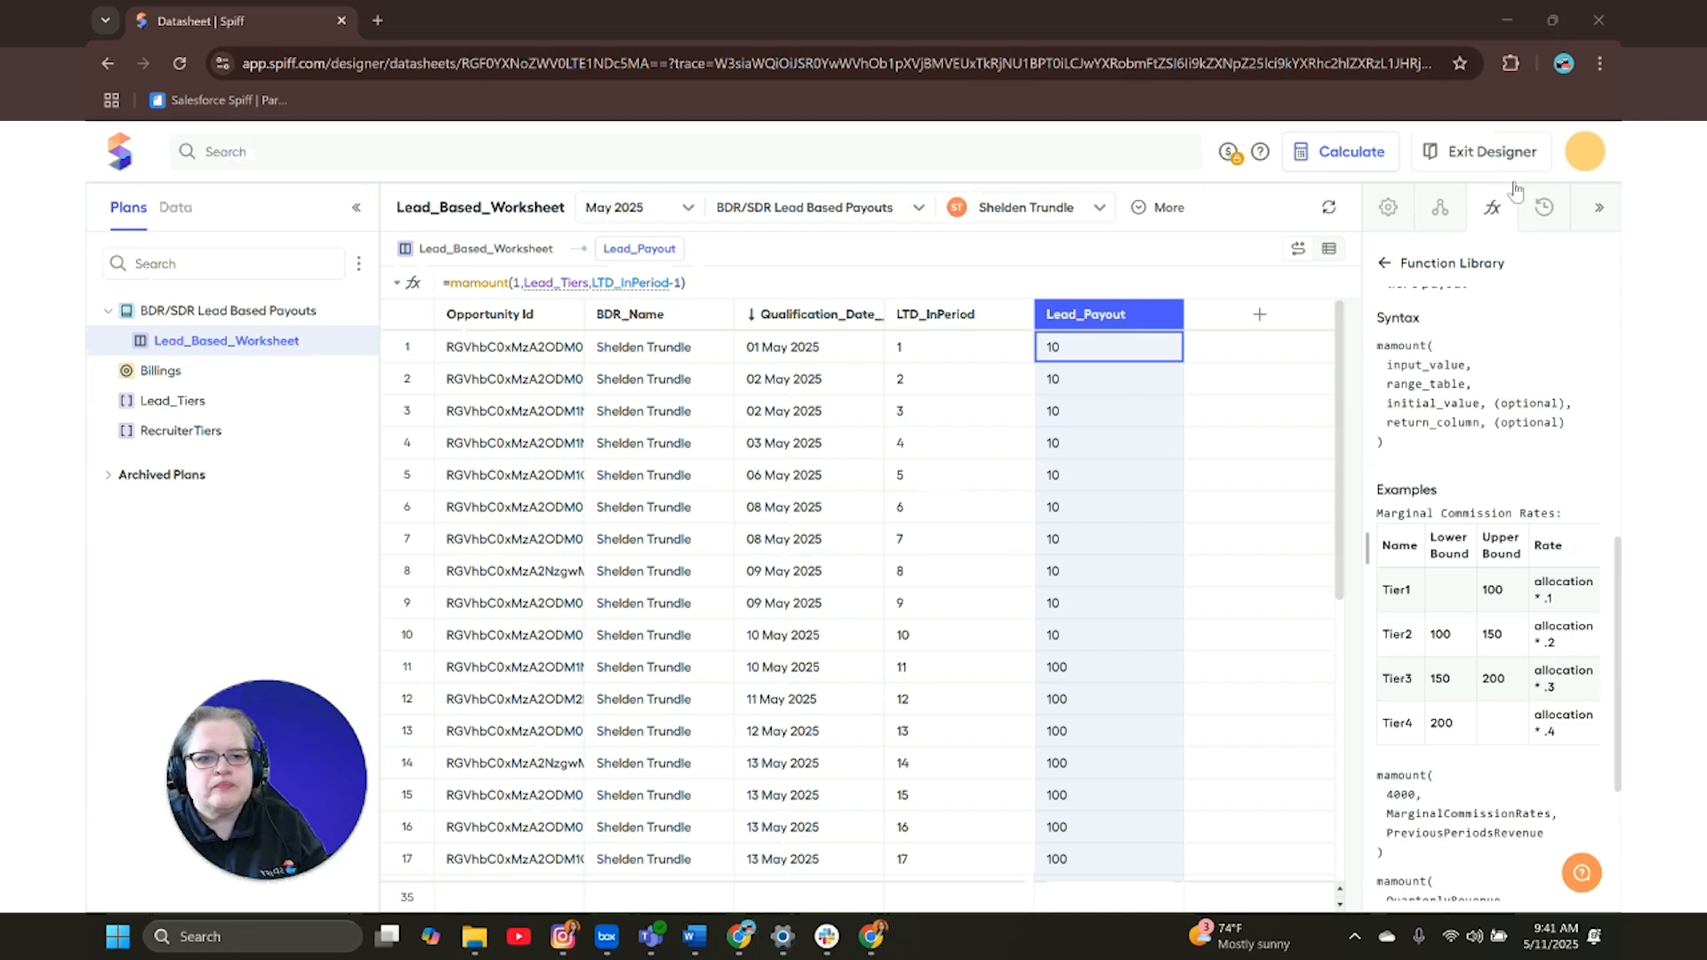
{"action": "left_click", "coordinate": [1389, 215]}
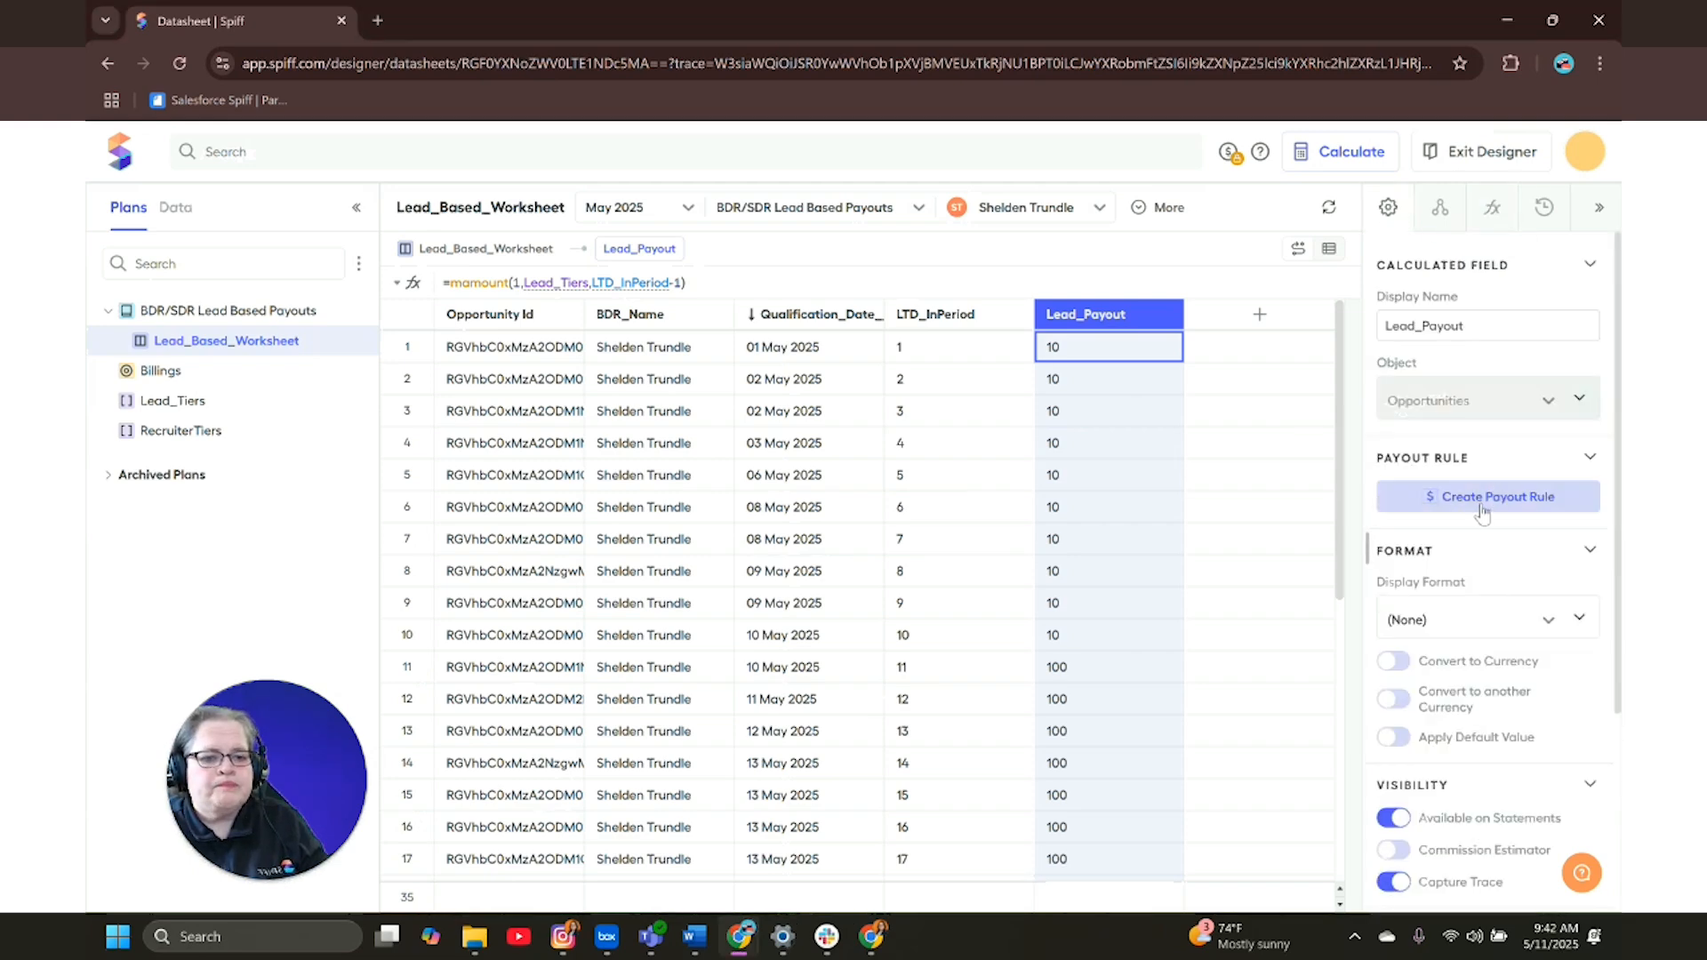
{"action": "left_click", "coordinate": [1485, 633]}
{"action": "left_click", "coordinate": [1447, 682]}
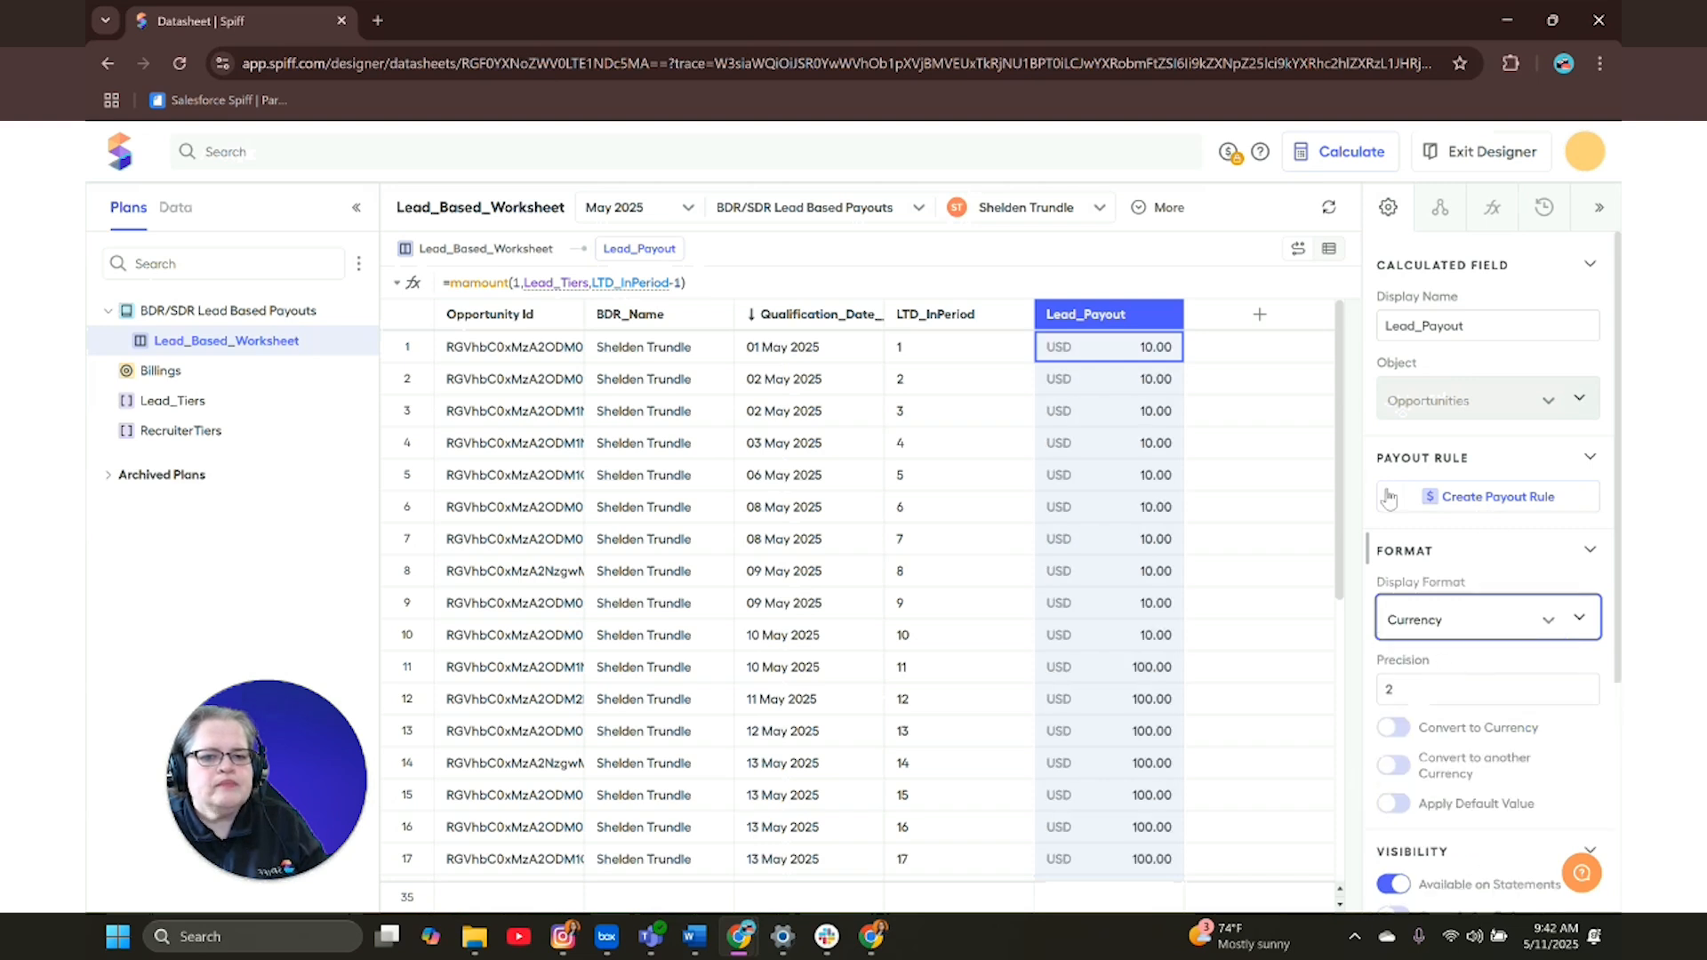
{"action": "left_click", "coordinate": [1458, 507]}
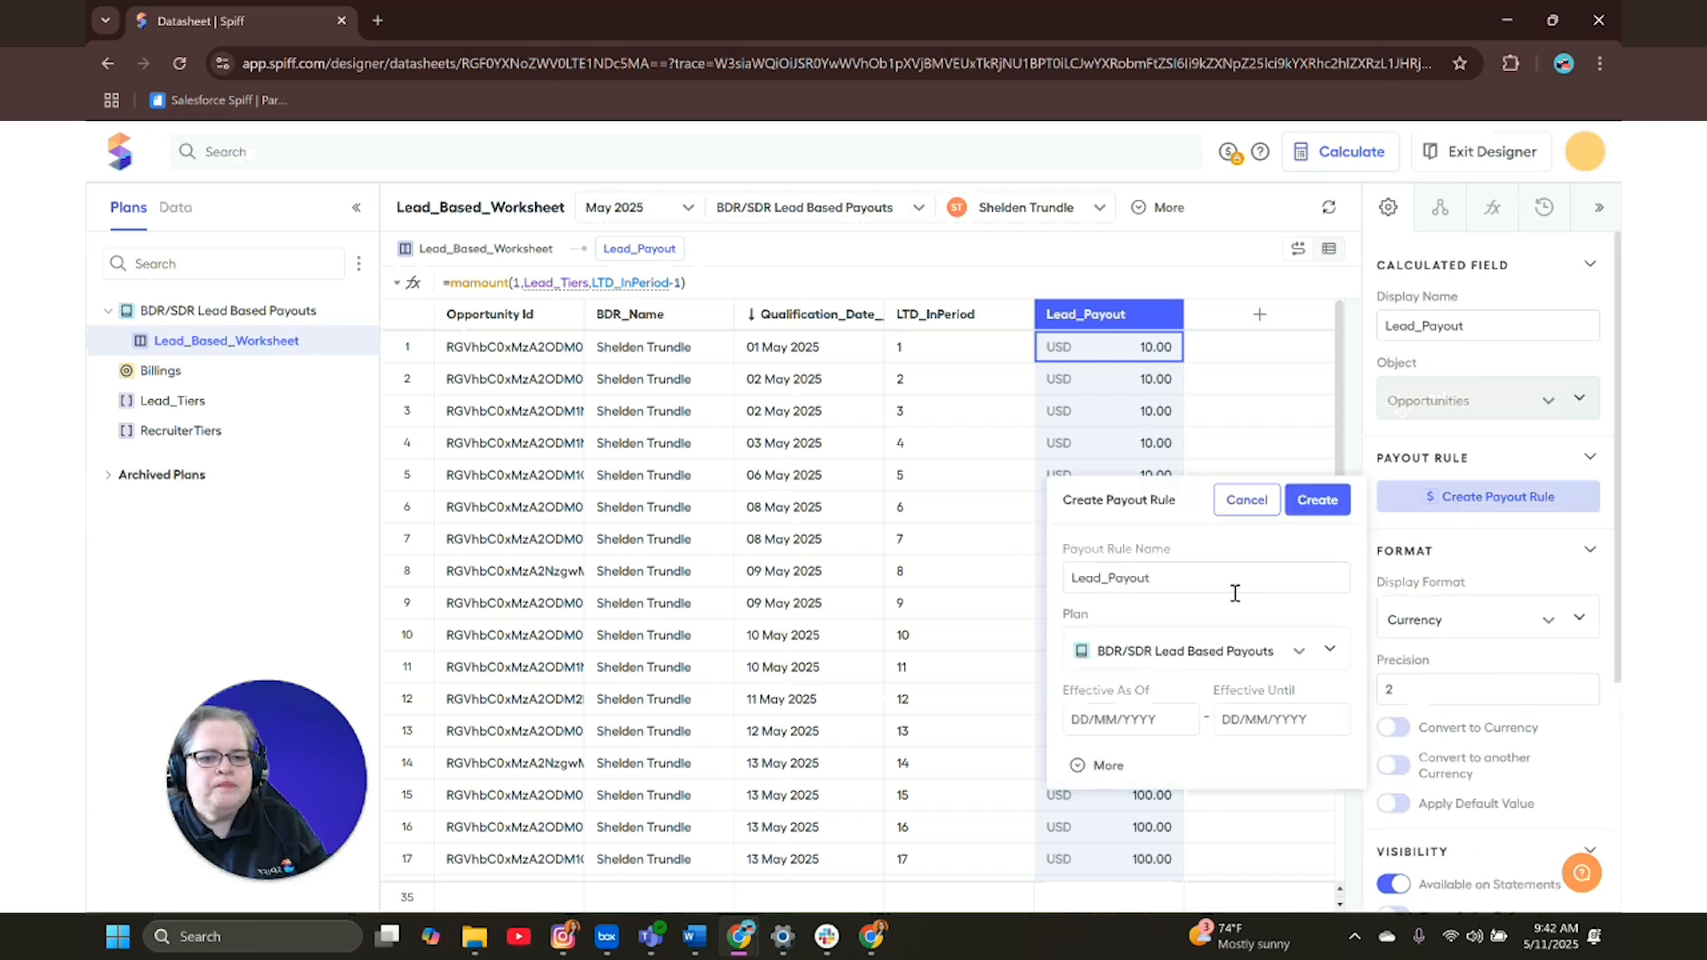
{"action": "left_click", "coordinate": [1317, 503]}
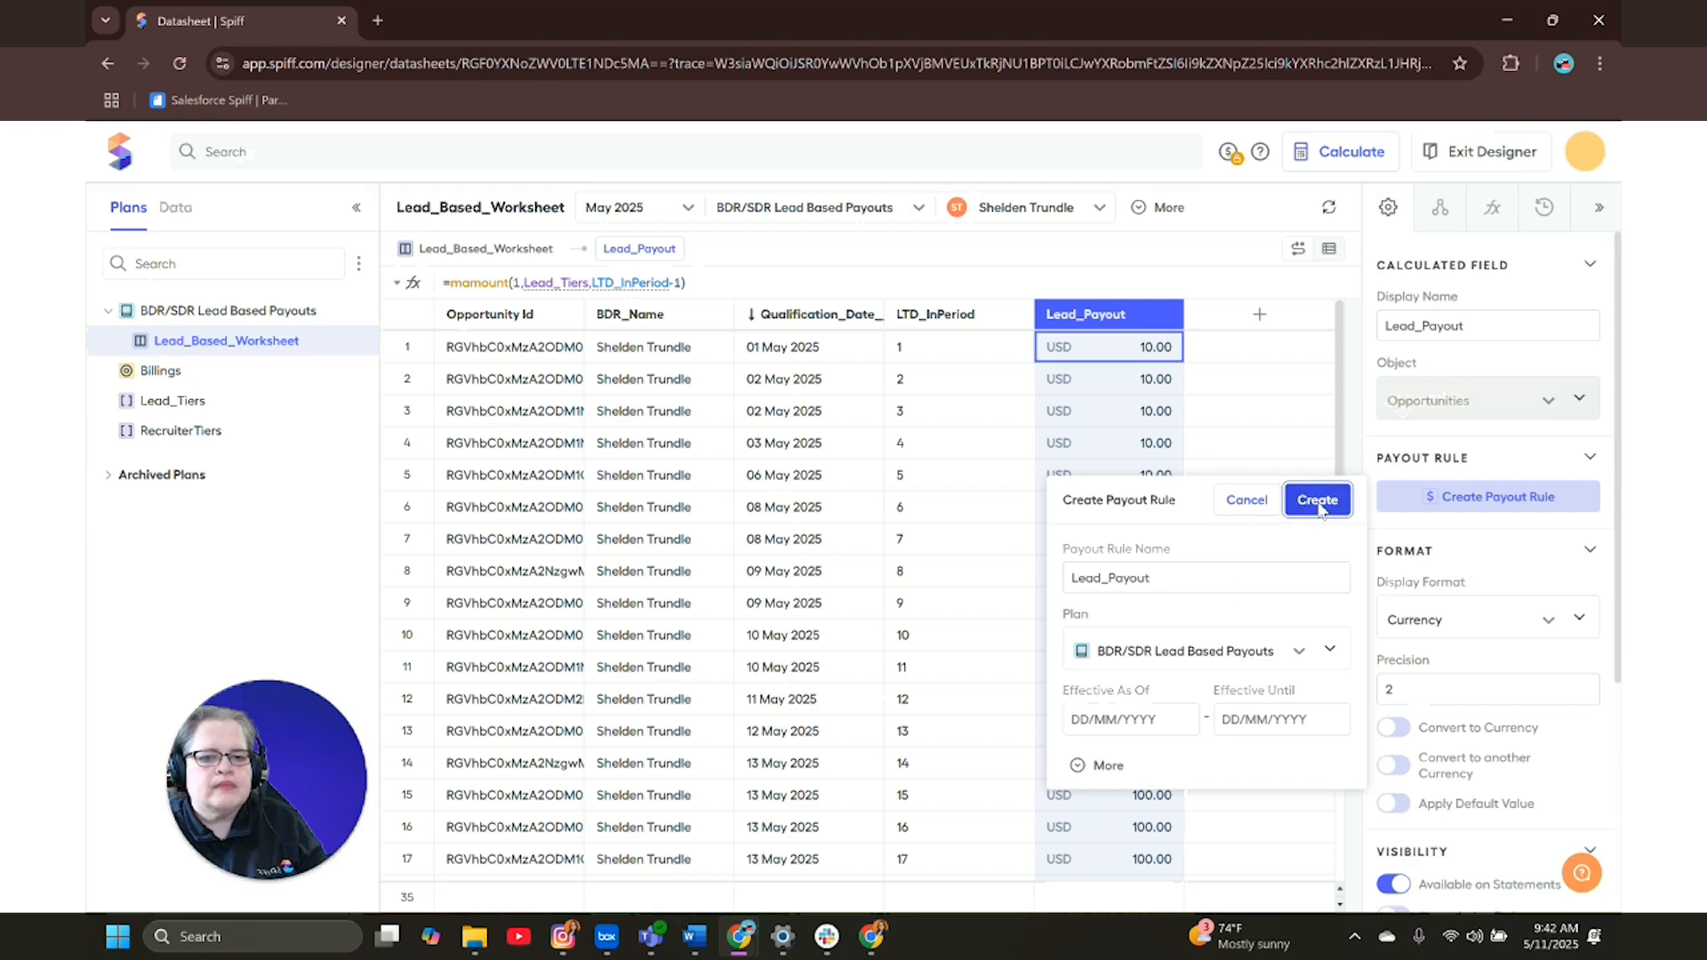
- Calculate the unfrozen statements for all periods, all plans and all reps, and close the calculation window
{"action": "left_click", "coordinate": [1349, 159]}
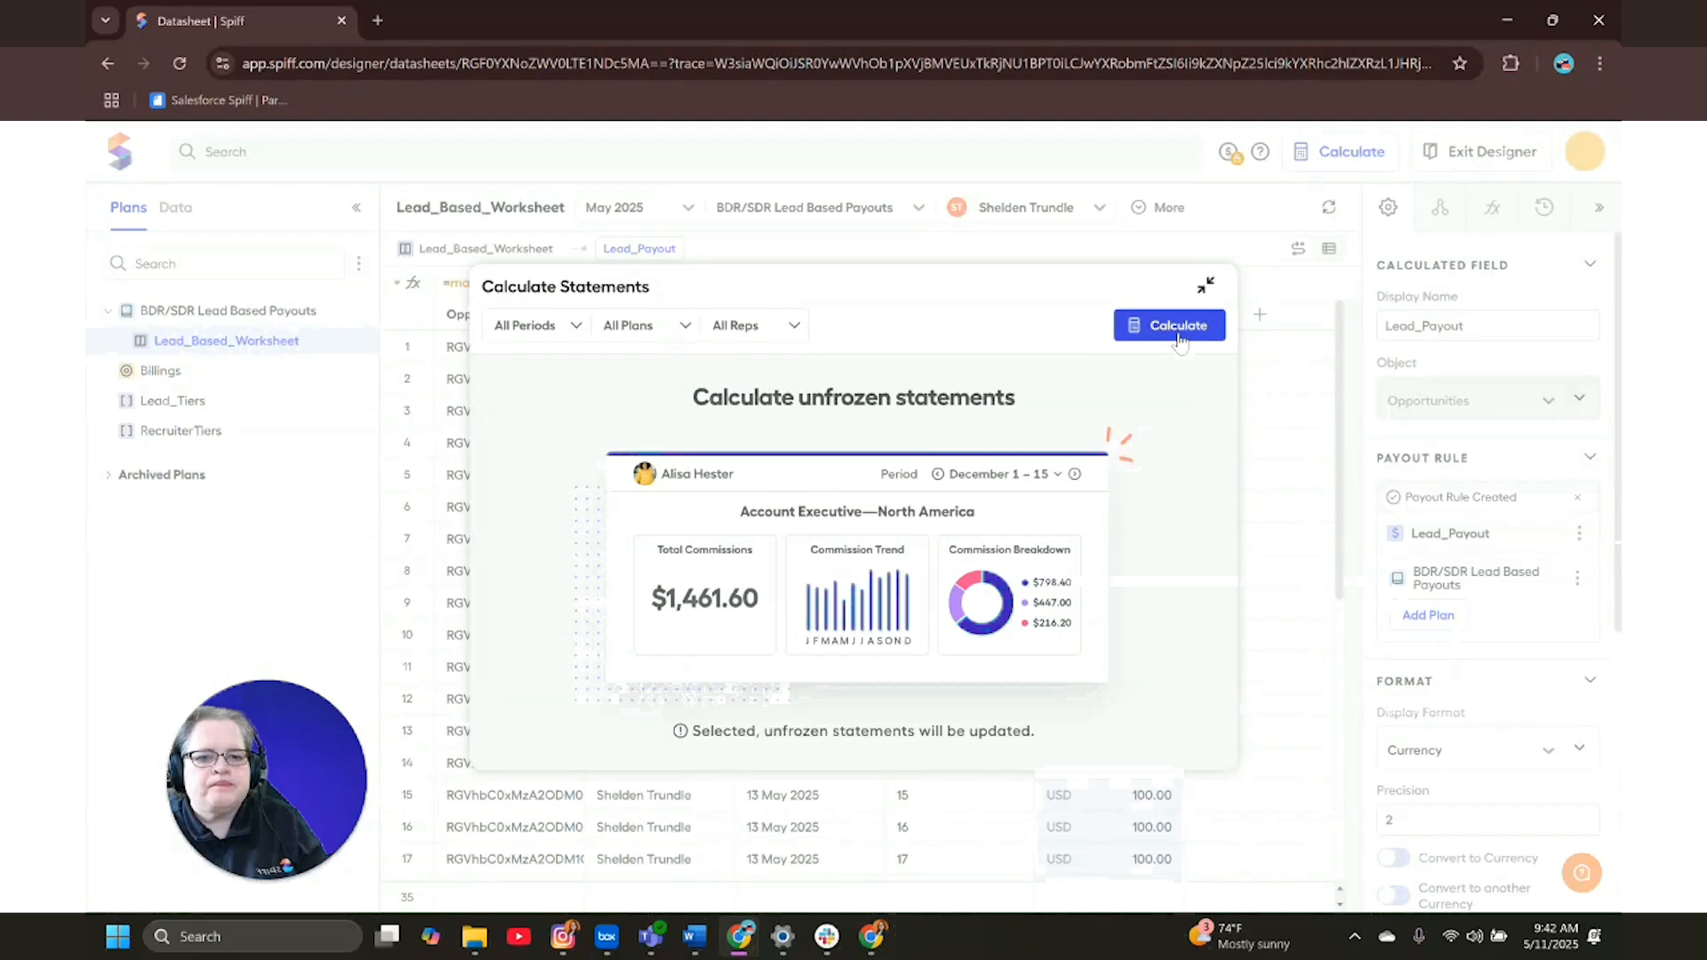
{"action": "left_click", "coordinate": [1179, 327]}
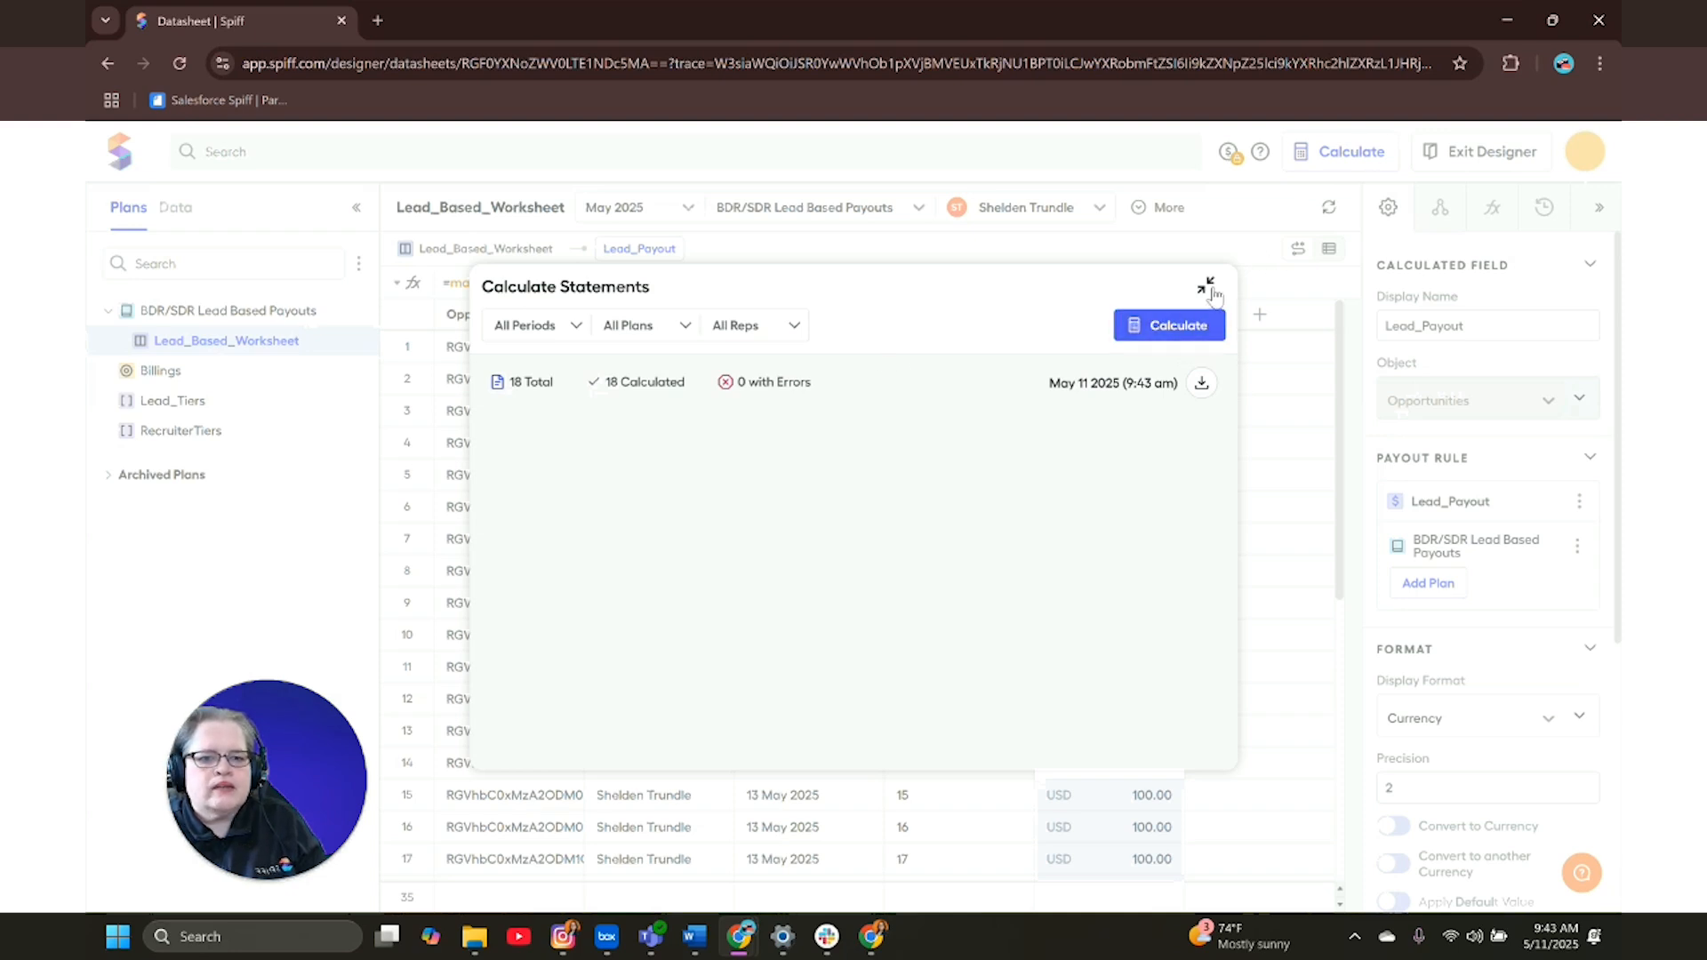
{"action": "left_click", "coordinate": [1206, 284]}
- Leave the Designer and open the second listed representative's May 2025 commission statement
{"action": "left_click", "coordinate": [1476, 151]}
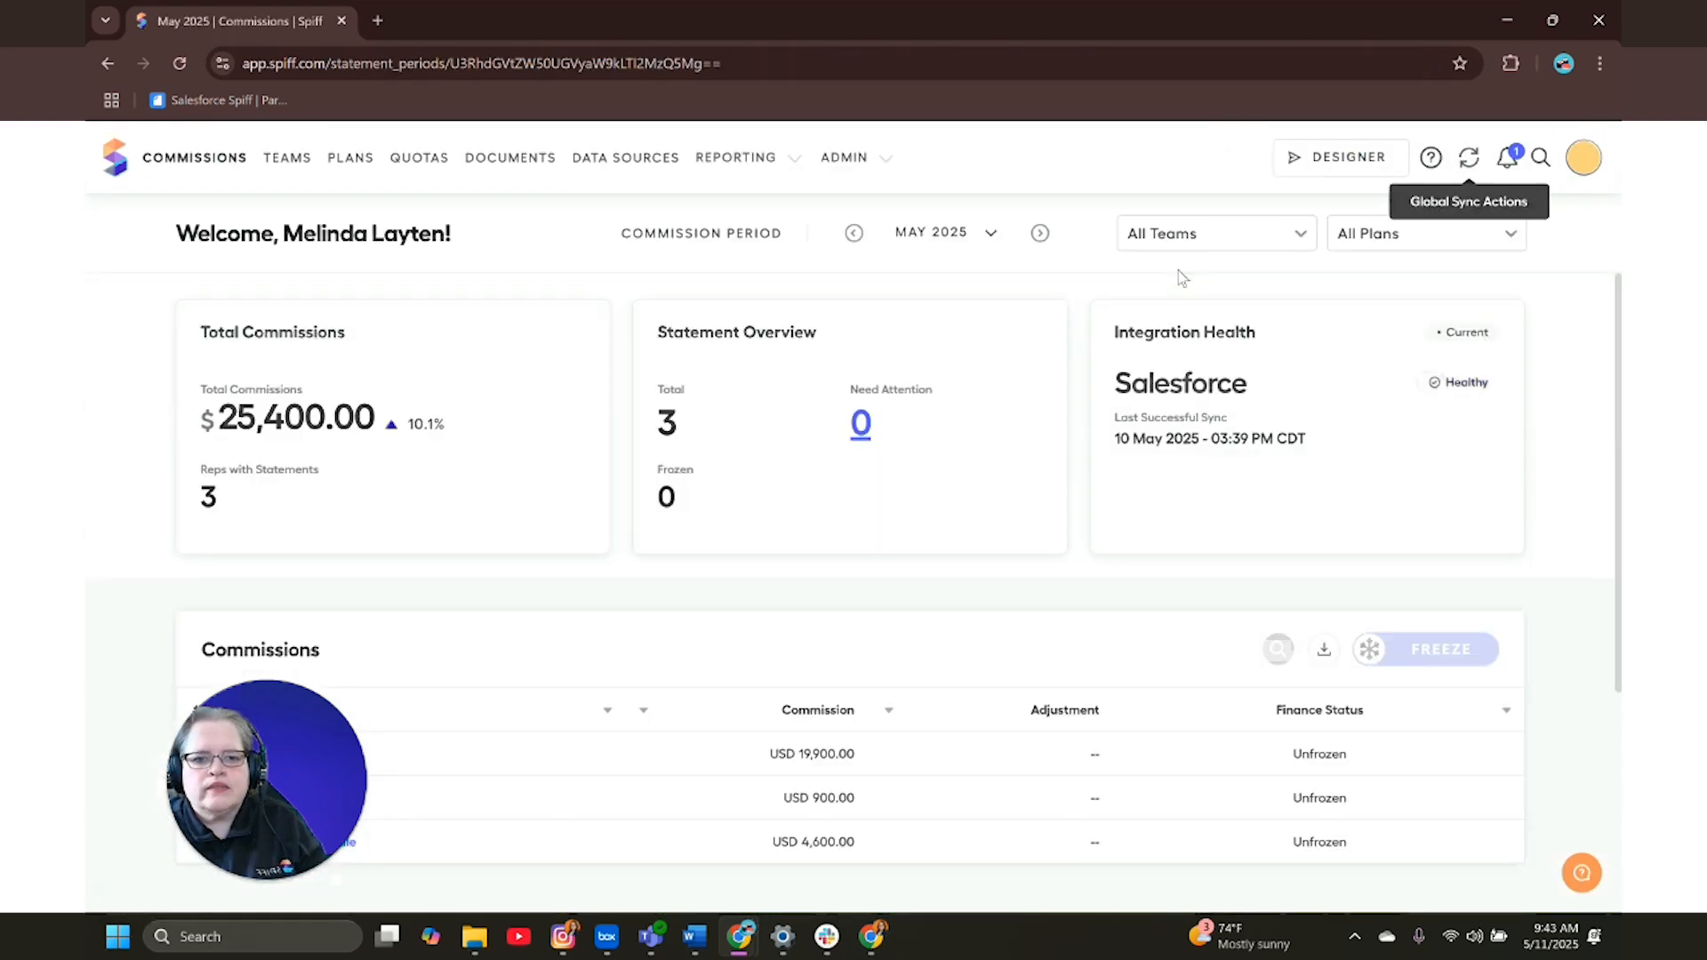
{"action": "scroll", "coordinate": [712, 561], "scroll_direction": "down", "scroll_amount": 1}
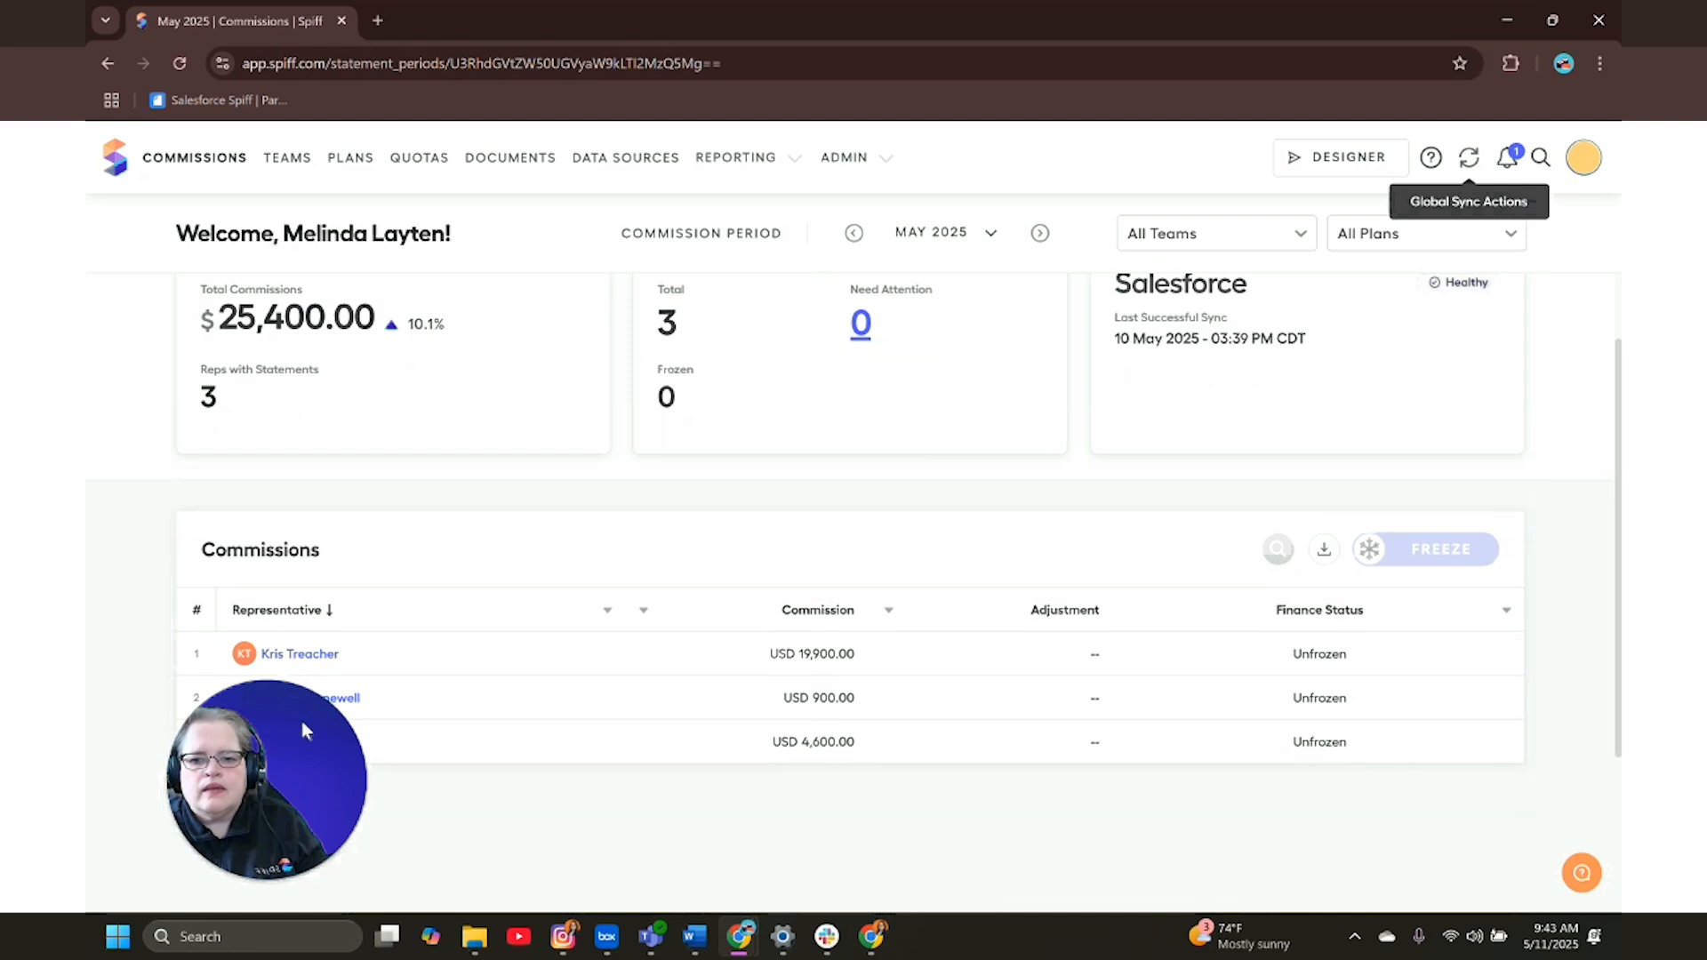
{"action": "left_click_drag", "start_coordinate": [313, 699], "coordinate": [1547, 256]}
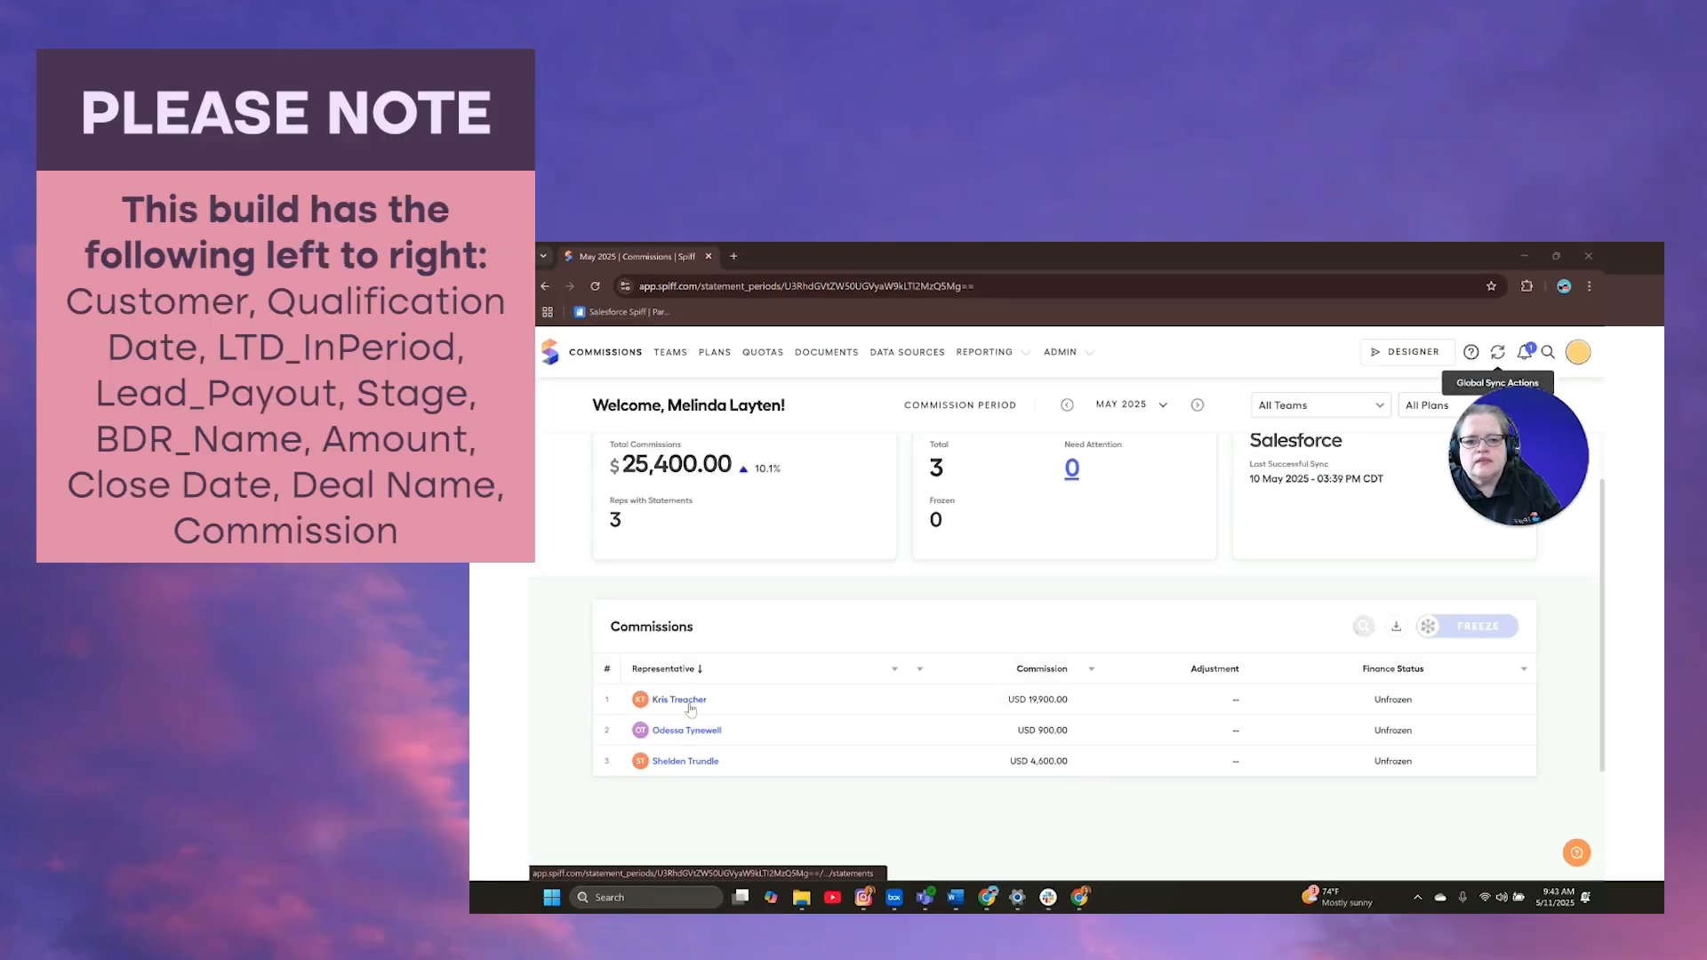
{"action": "left_click", "coordinate": [682, 732]}
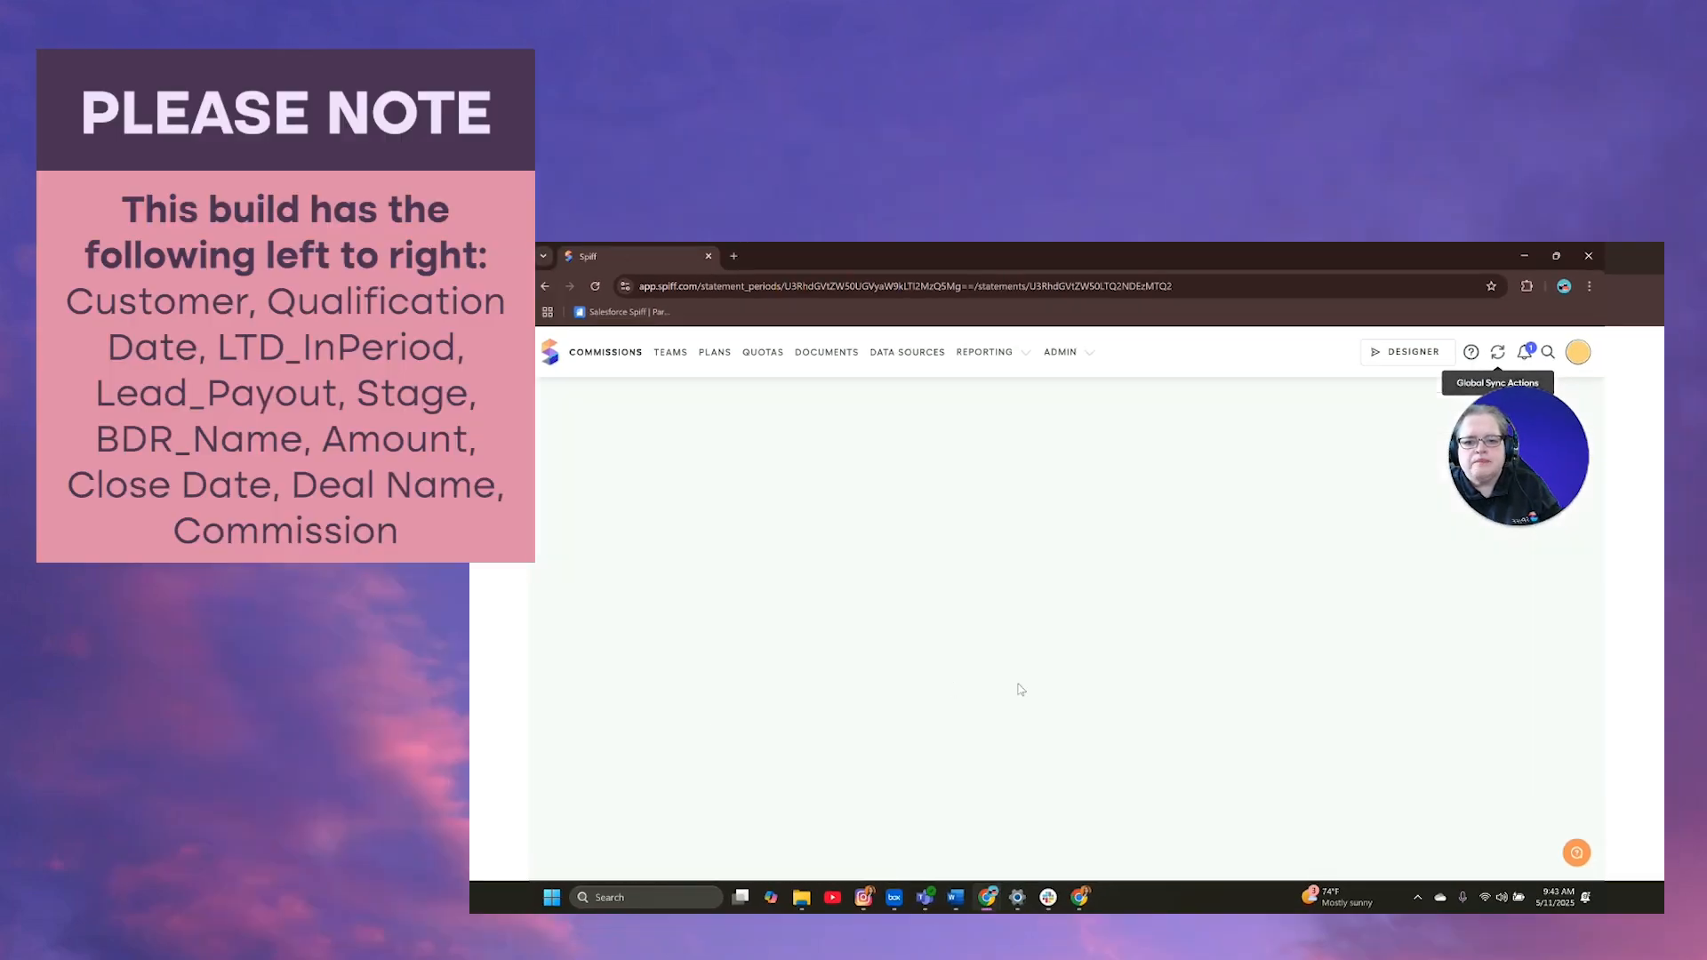
{"action": "scroll", "coordinate": [1034, 665], "scroll_direction": "down", "scroll_amount": 1}
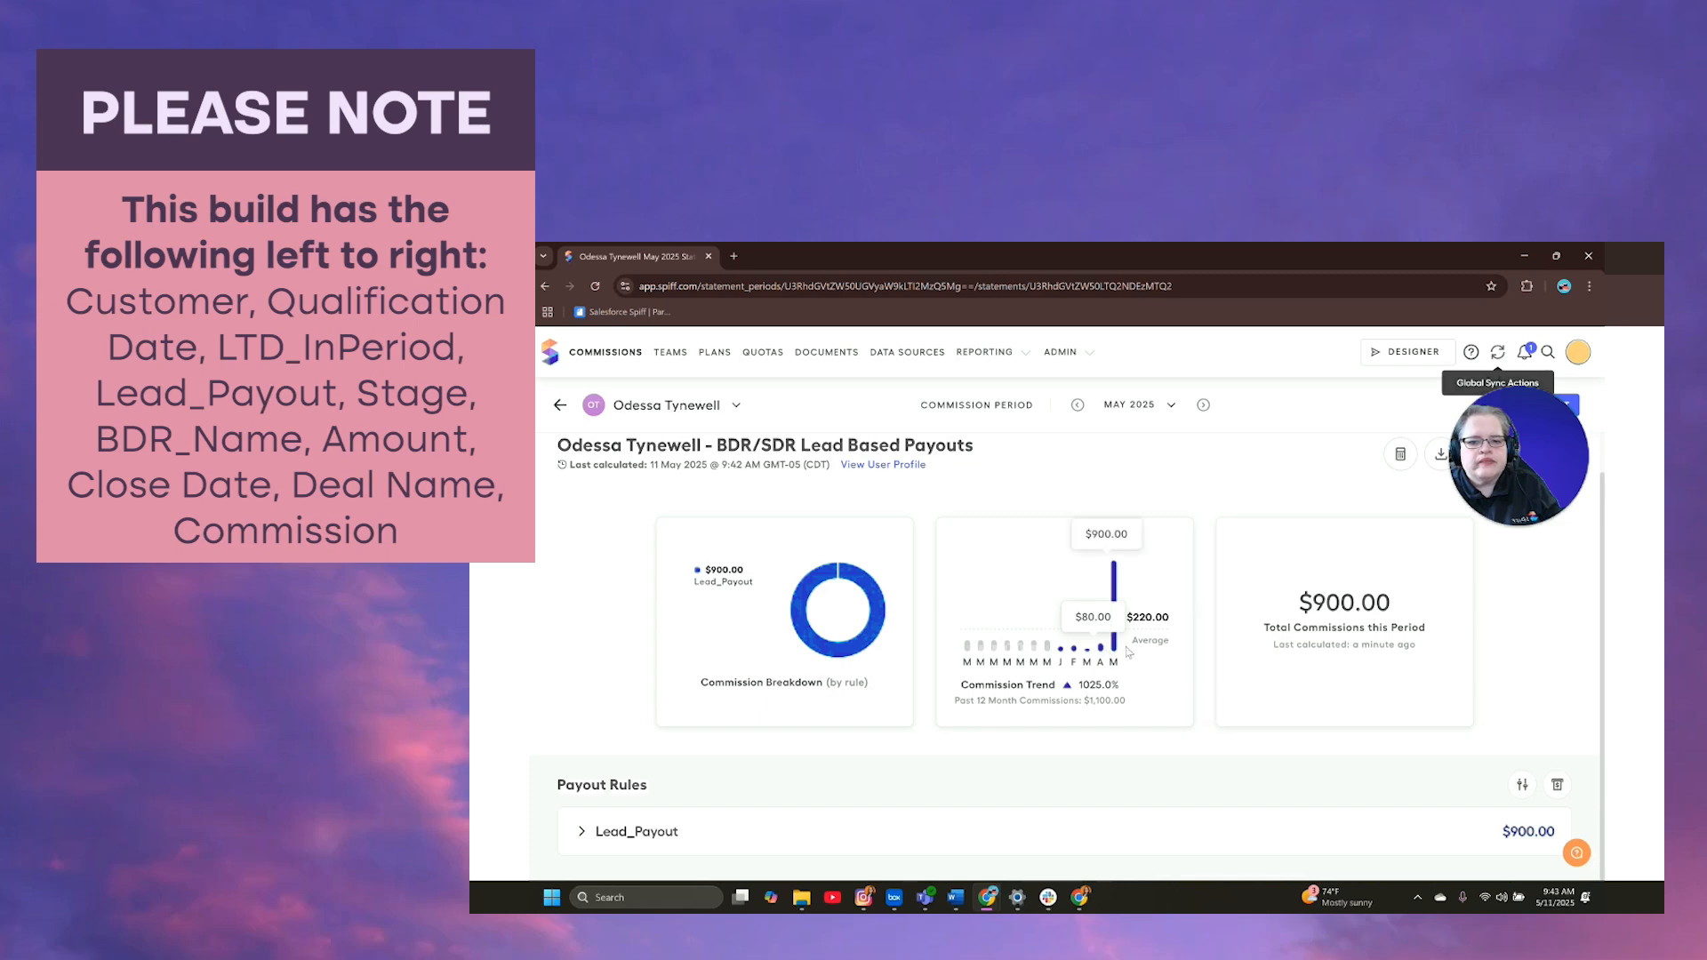
- Expand the Lead_Payout rule on the statement and examine its obligations columns and commission per customer
{"action": "left_click", "coordinate": [664, 833]}
{"action": "scroll", "coordinate": [898, 669], "scroll_direction": "down", "scroll_amount": 5}
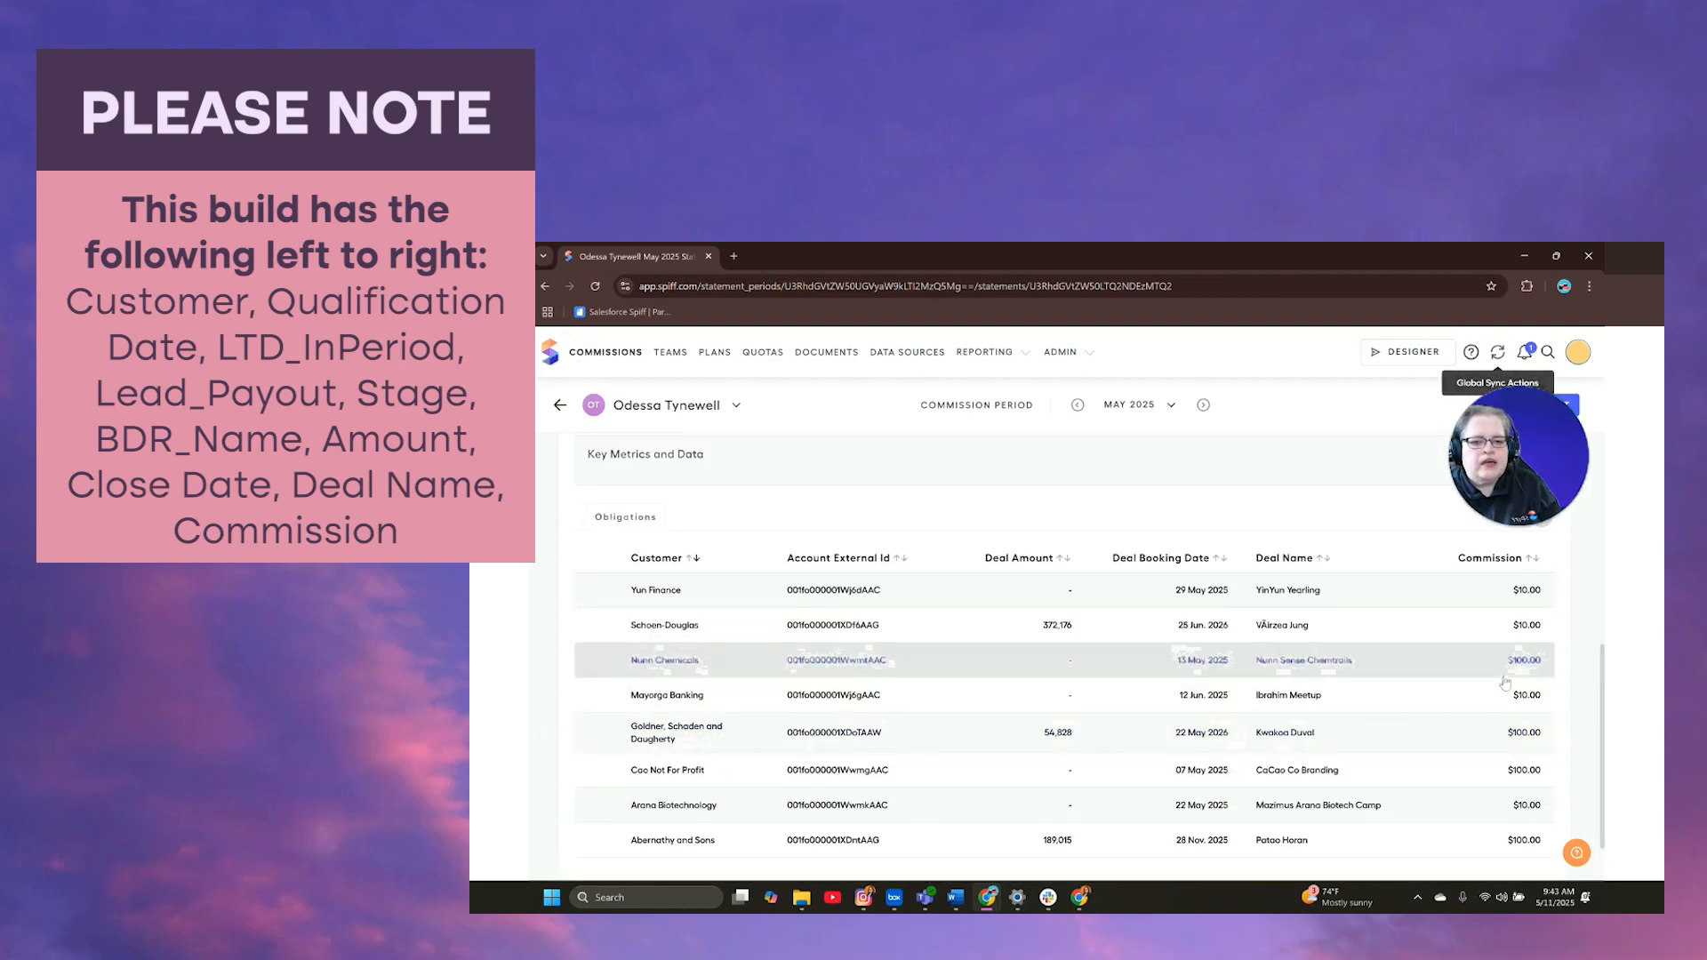
{"action": "scroll", "coordinate": [1505, 681], "scroll_direction": "down", "scroll_amount": 1}
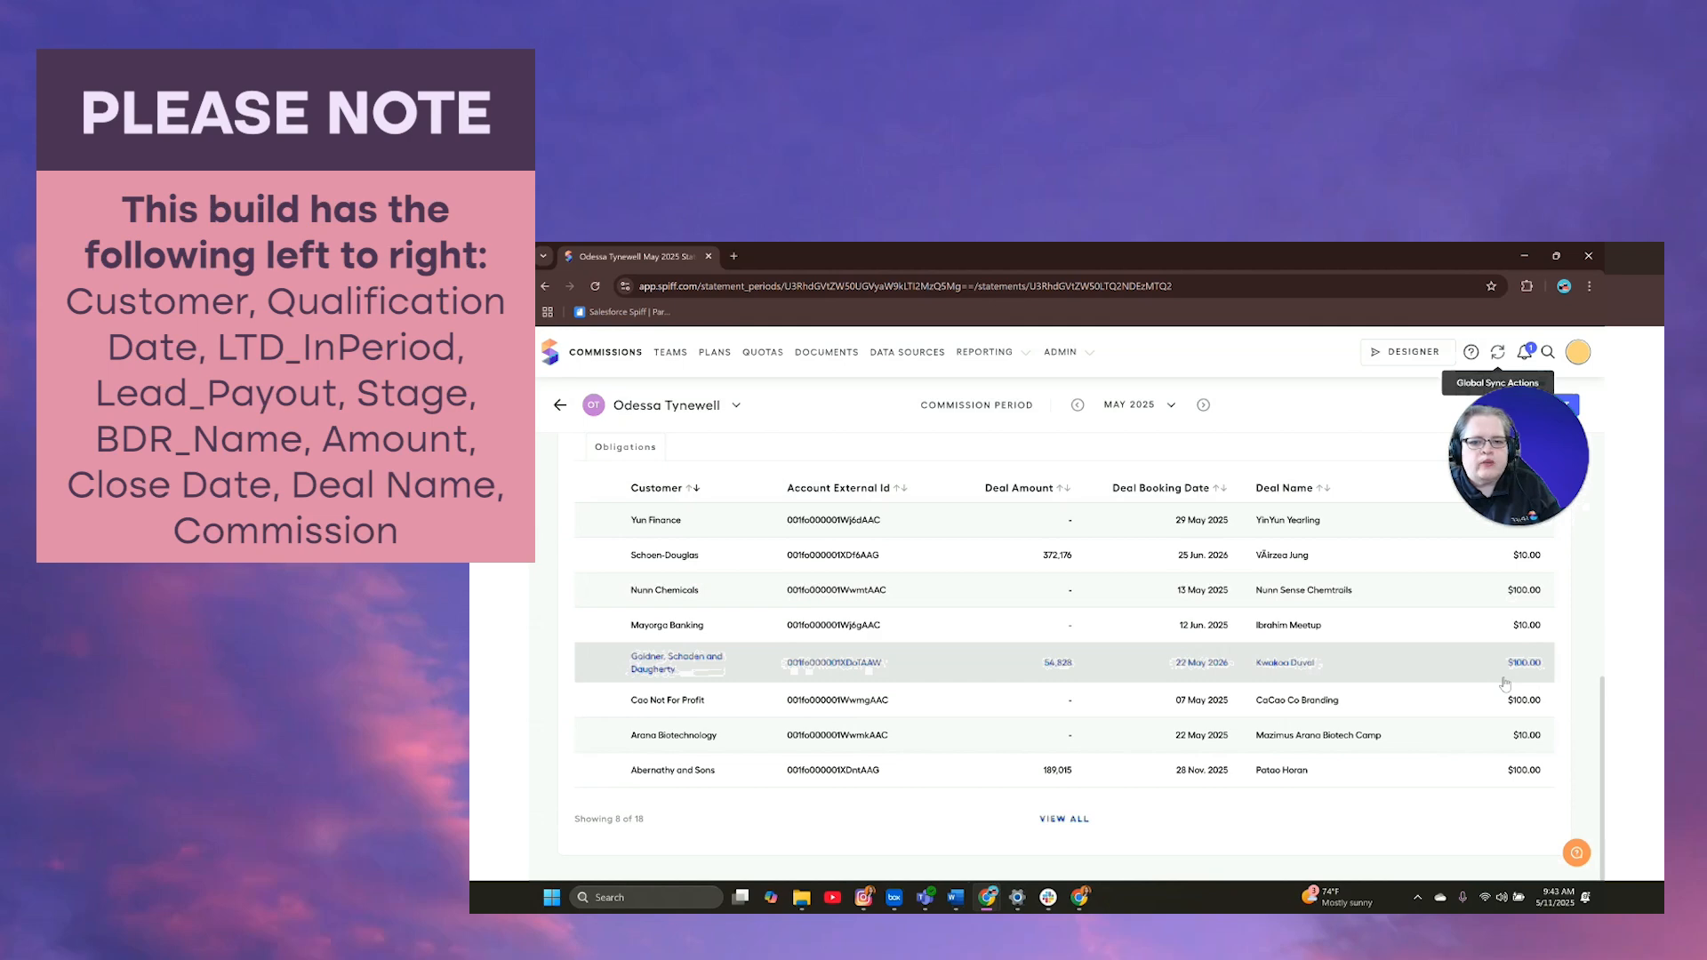
{"action": "scroll", "coordinate": [1505, 683], "scroll_direction": "up", "scroll_amount": 1}
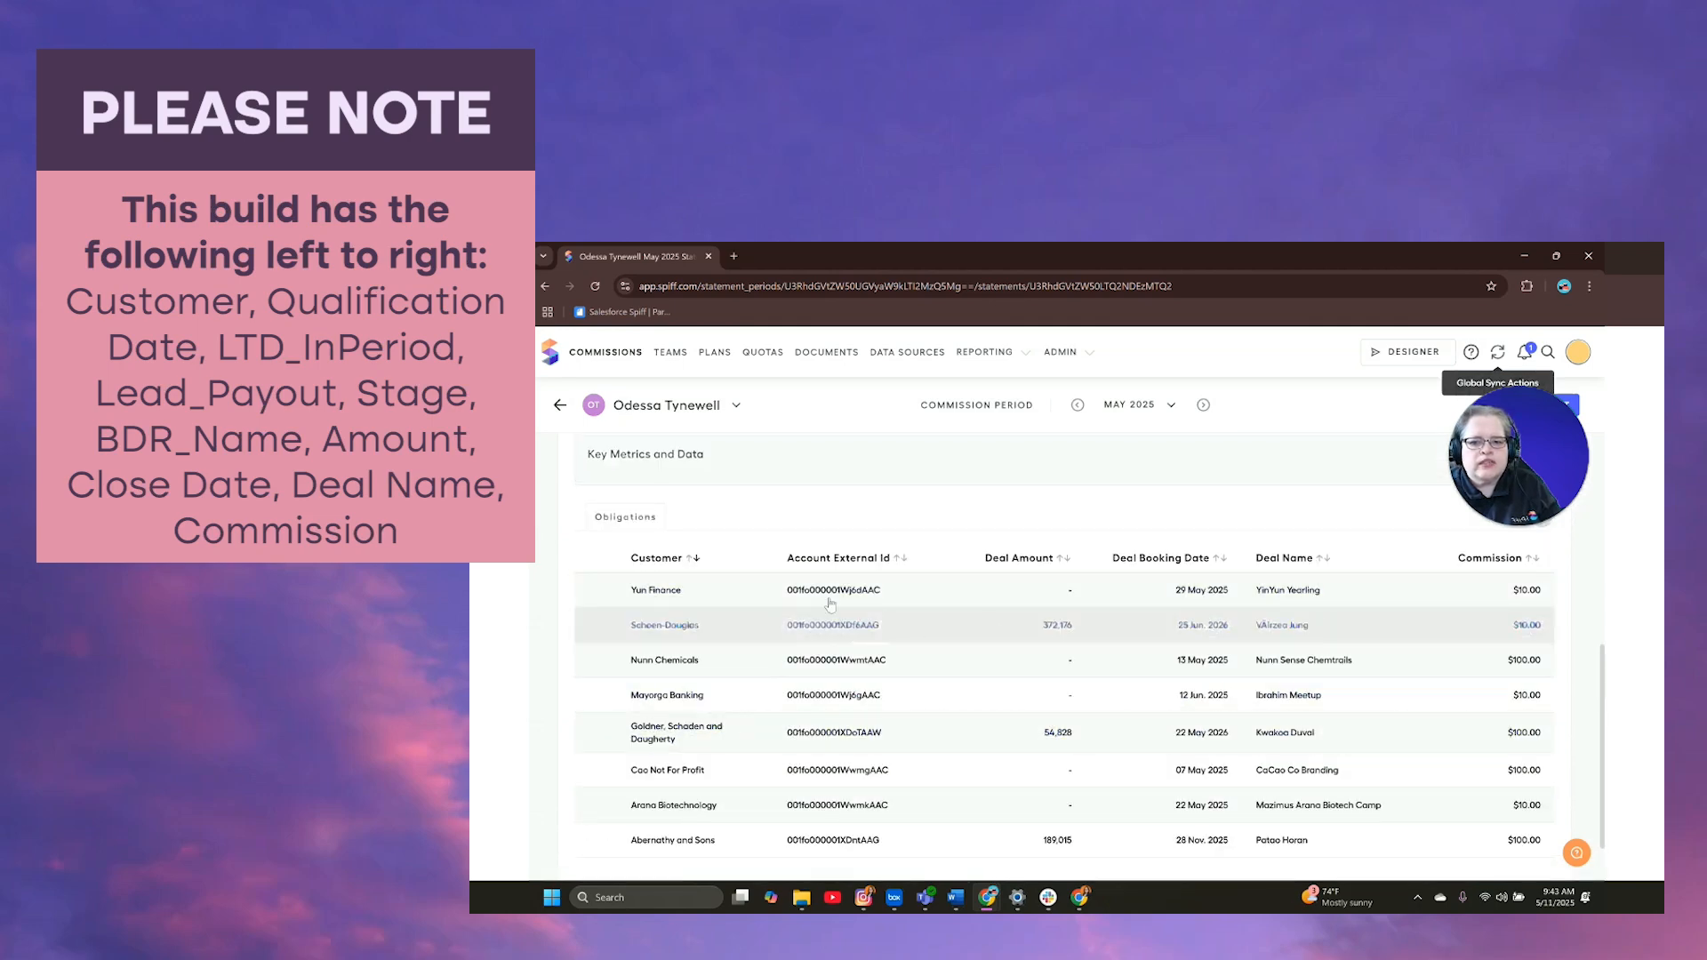
{"action": "scroll", "coordinate": [1187, 726], "scroll_direction": "down", "scroll_amount": 1}
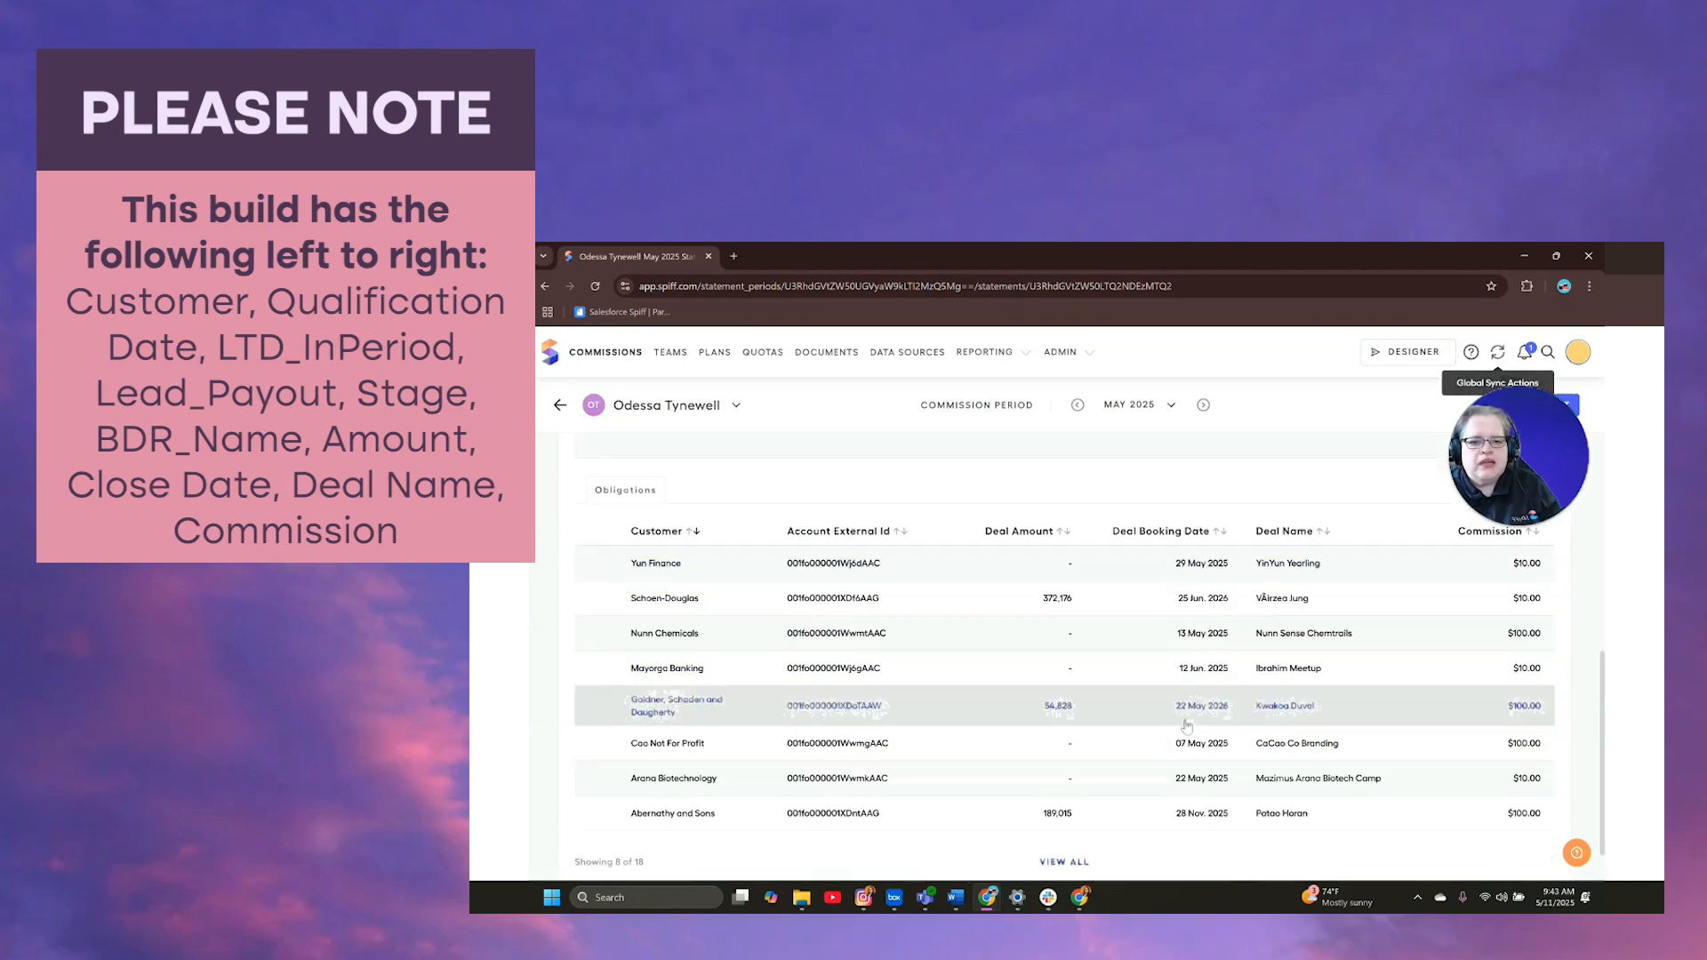
{"action": "scroll", "coordinate": [1301, 556], "scroll_direction": "down", "scroll_amount": 1}
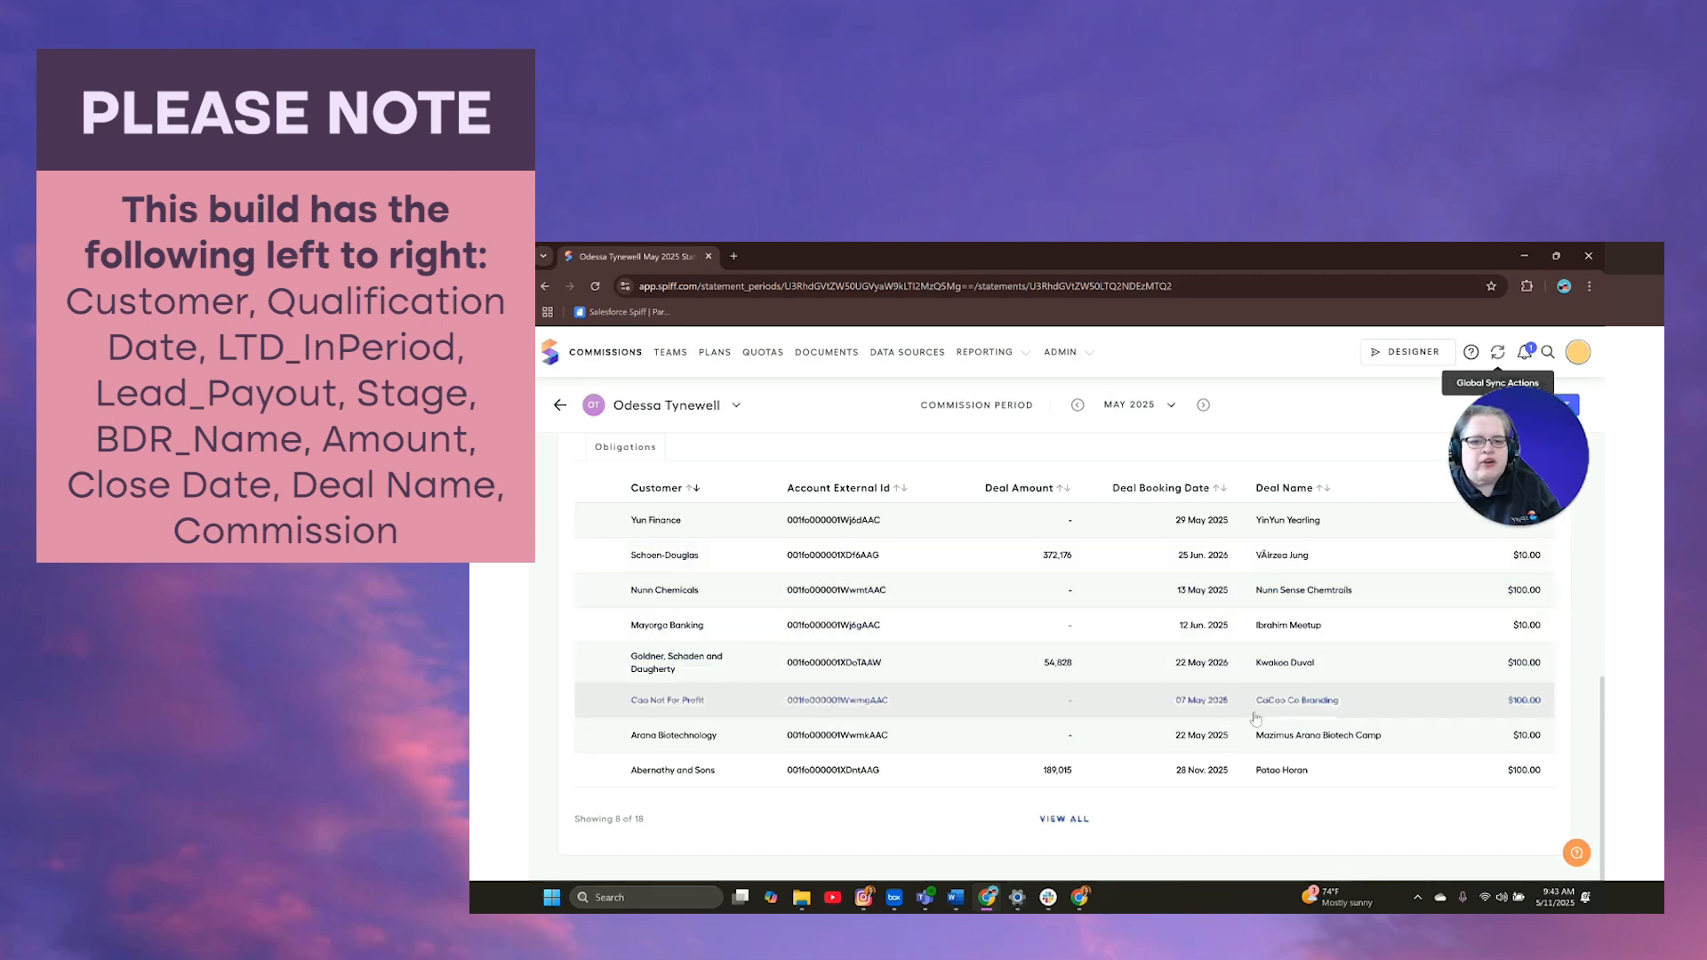
{"action": "scroll", "coordinate": [1254, 718], "scroll_direction": "up", "scroll_amount": 5}
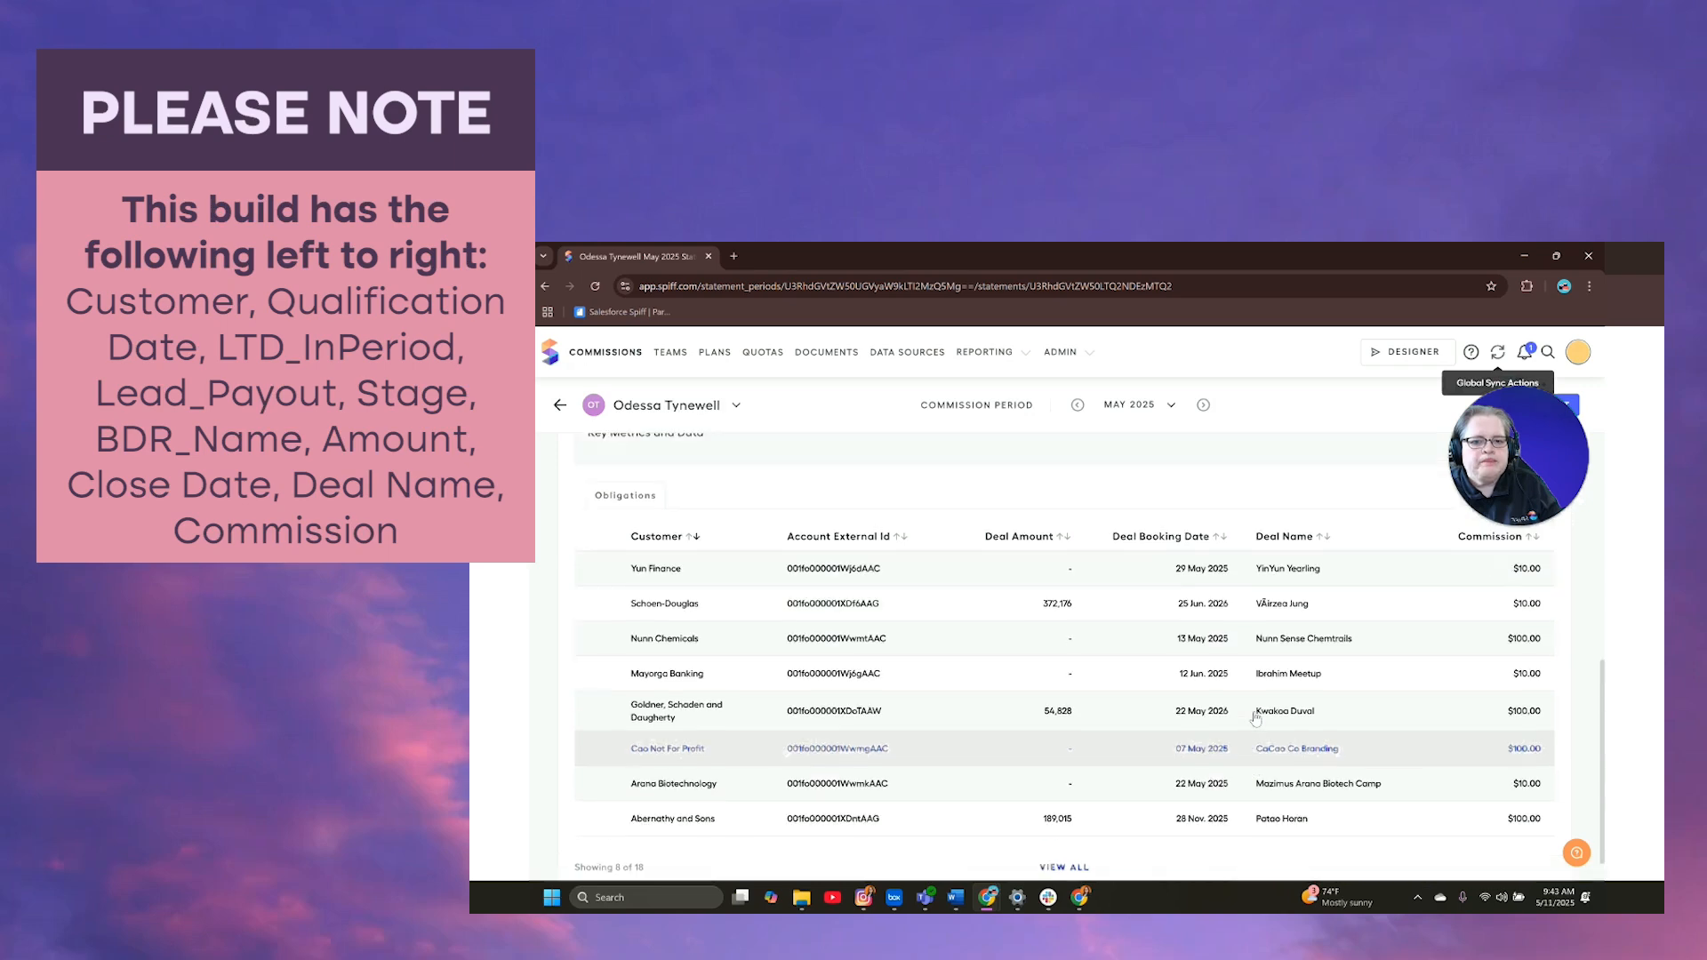
{"action": "scroll", "coordinate": [1255, 719], "scroll_direction": "up", "scroll_amount": 7}
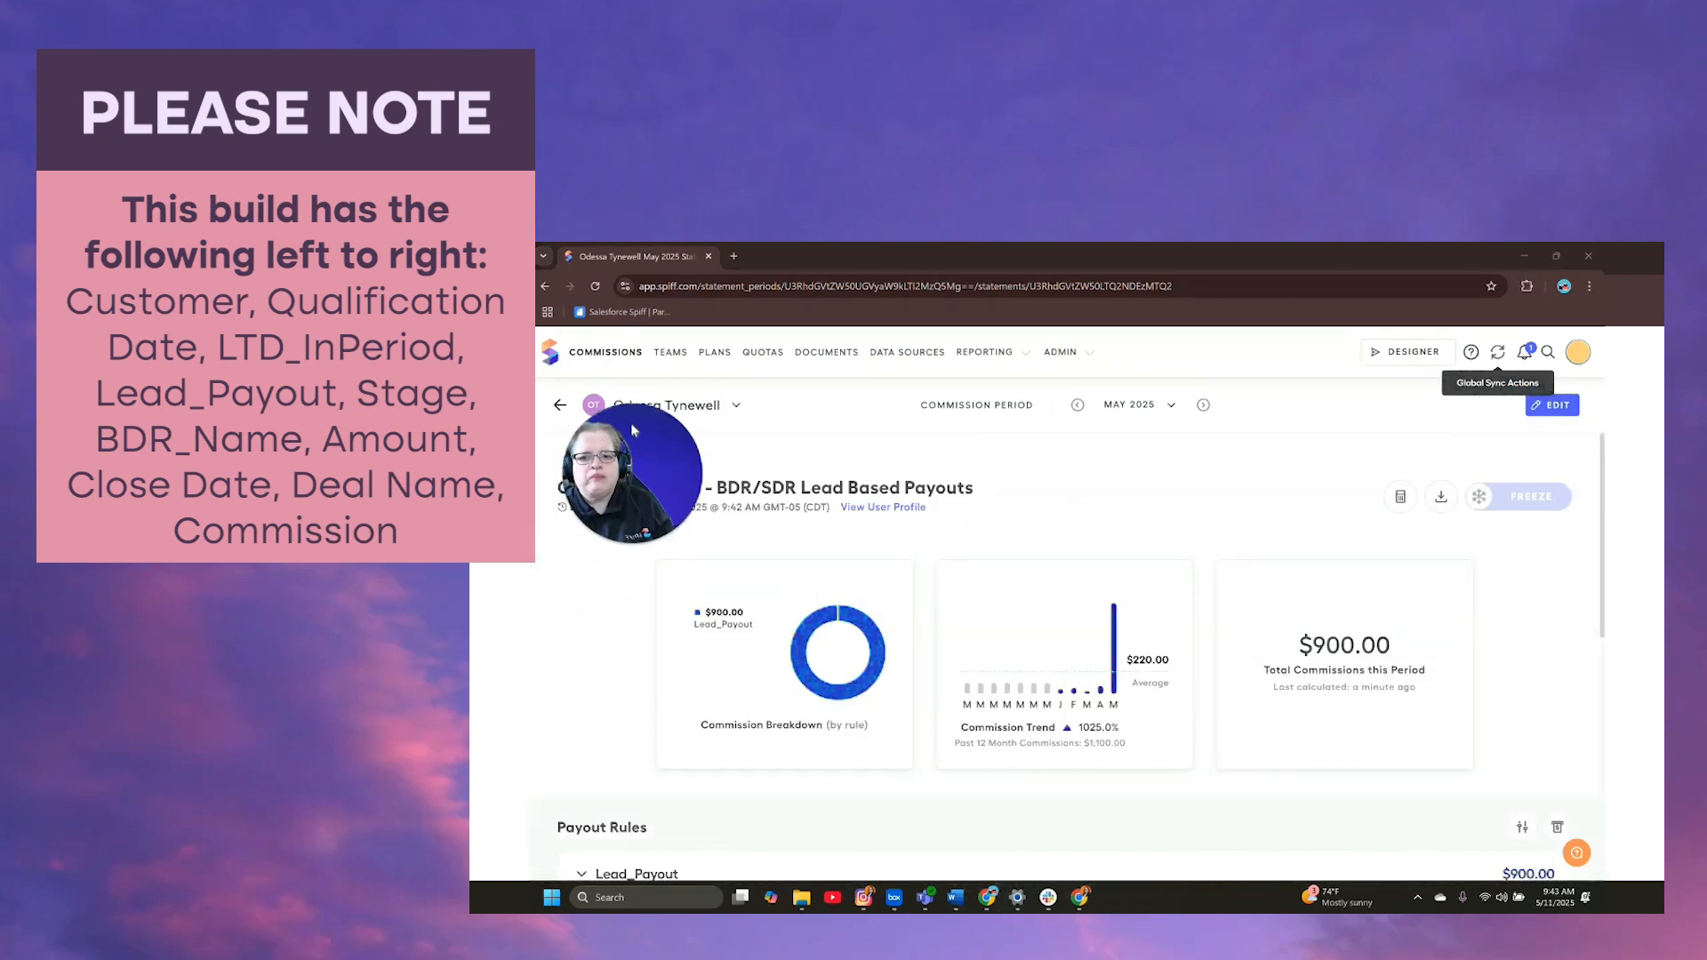
- Start editing the statement and hide Account External Id, Deal Amount and Deal Booking Date in the Lead_Payout obligations columns
{"action": "left_click", "coordinate": [1551, 407]}
{"action": "scroll", "coordinate": [1509, 593], "scroll_direction": "down", "scroll_amount": 5}
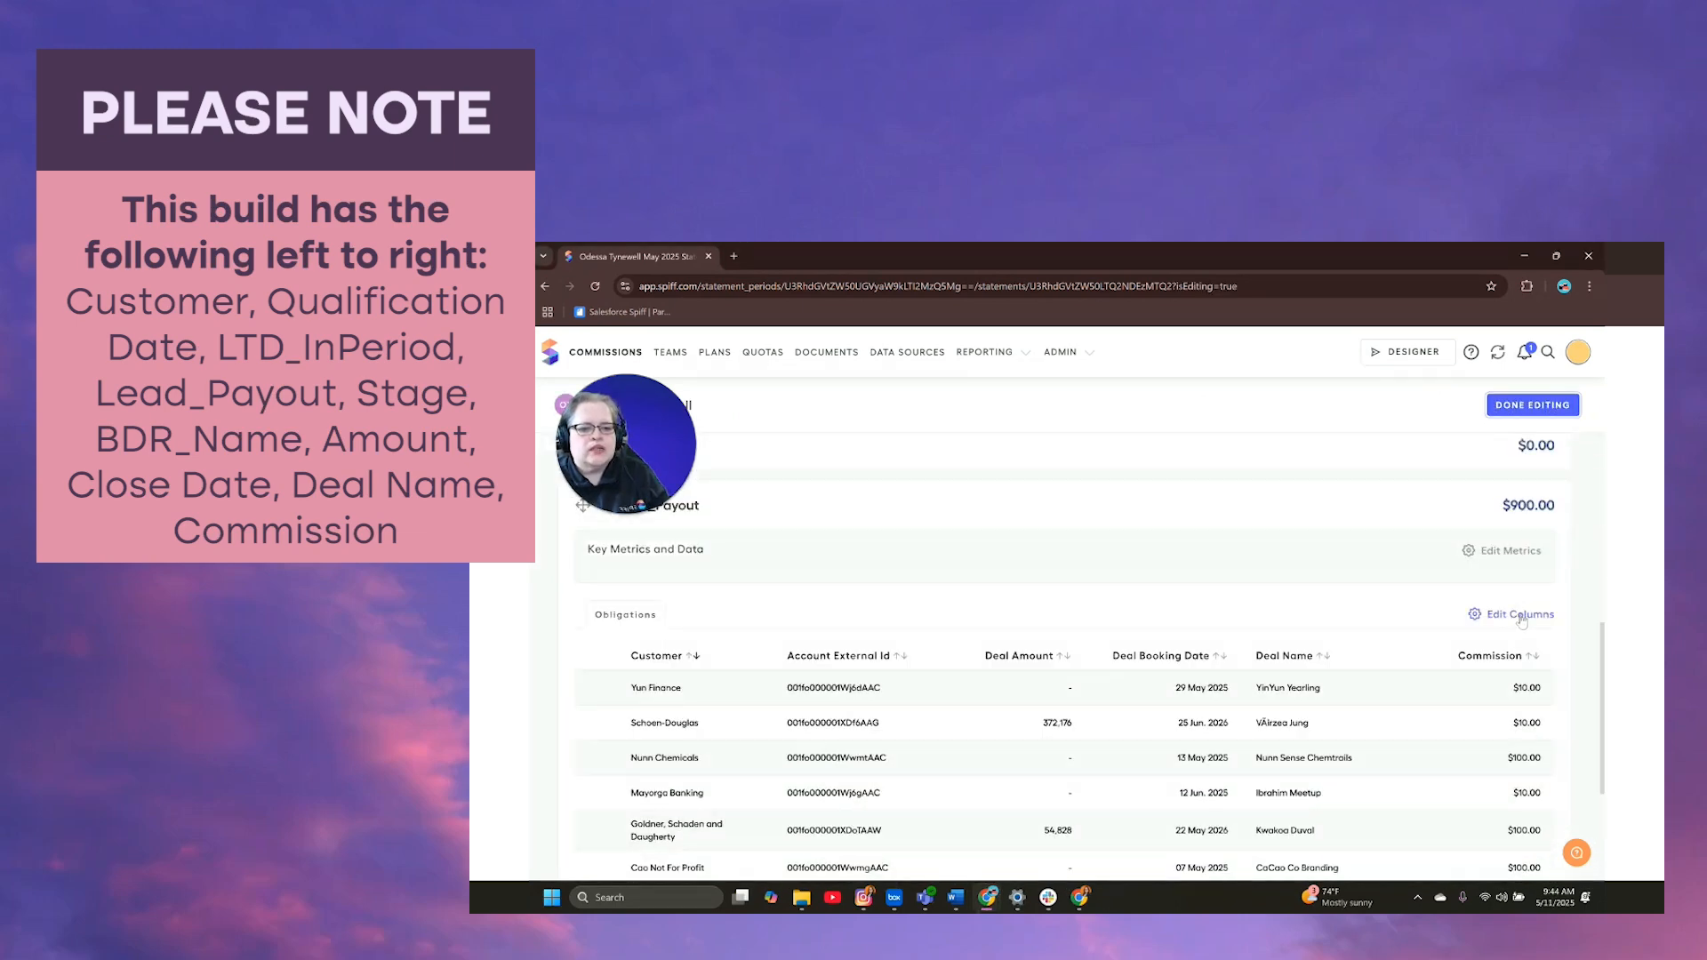
{"action": "left_click", "coordinate": [1517, 614]}
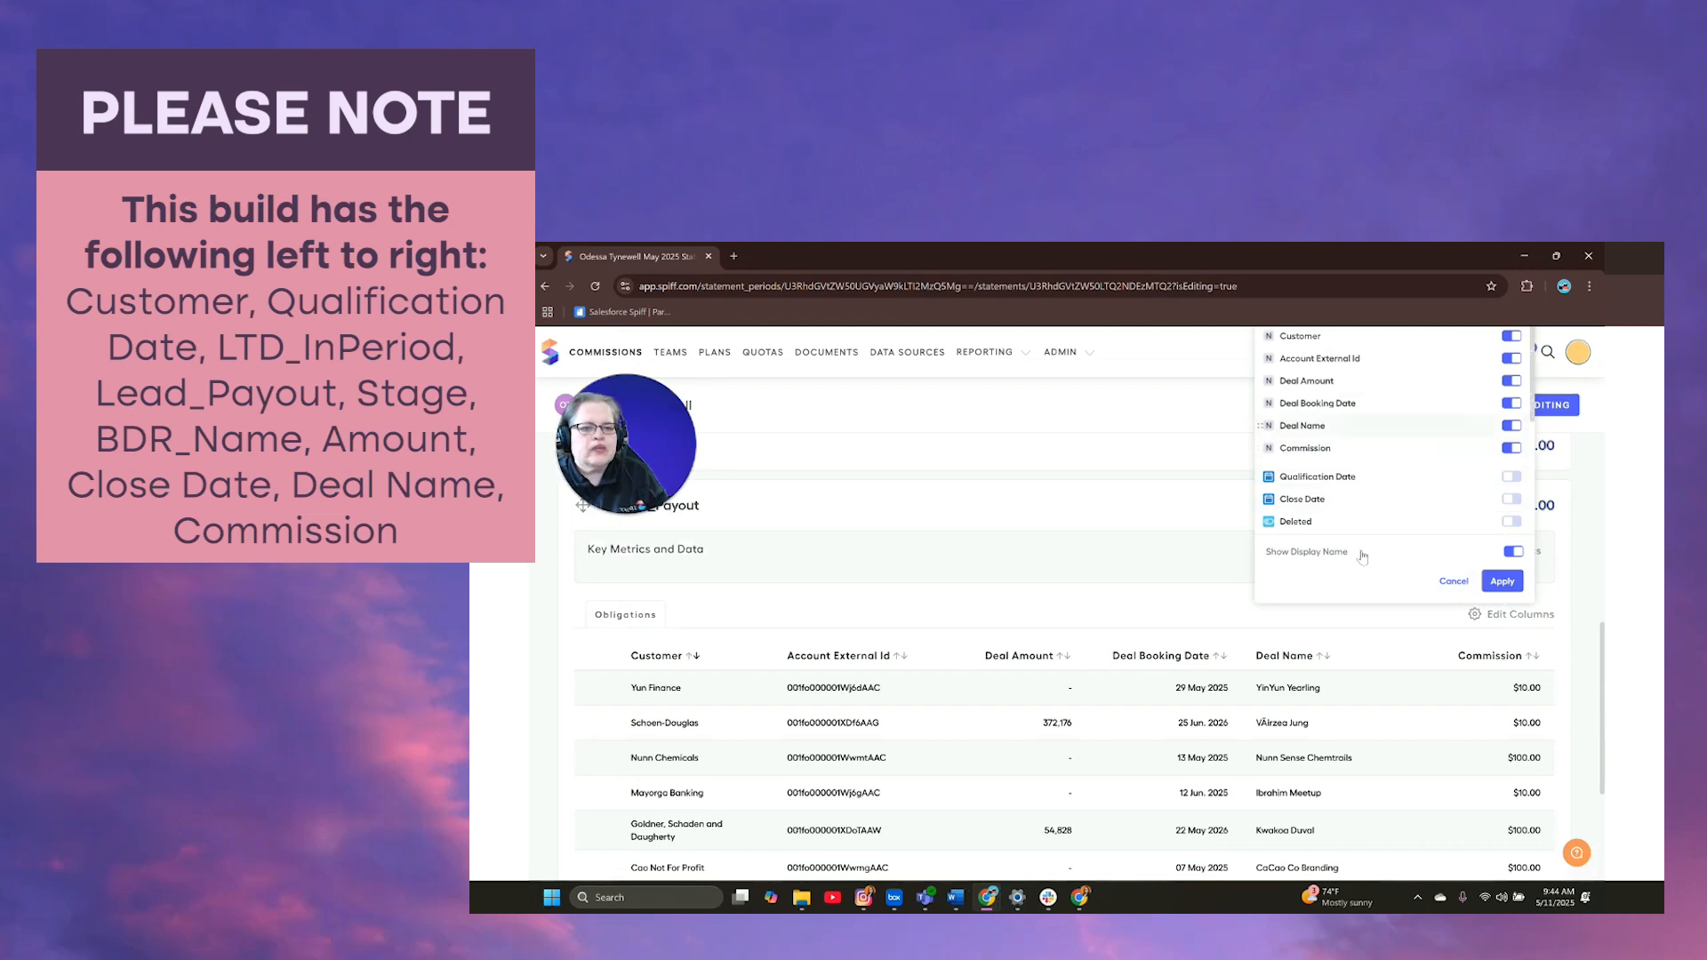
{"action": "scroll", "coordinate": [1248, 549], "scroll_direction": "up", "scroll_amount": 3}
{"action": "scroll", "coordinate": [1248, 549], "scroll_direction": "down", "scroll_amount": 1}
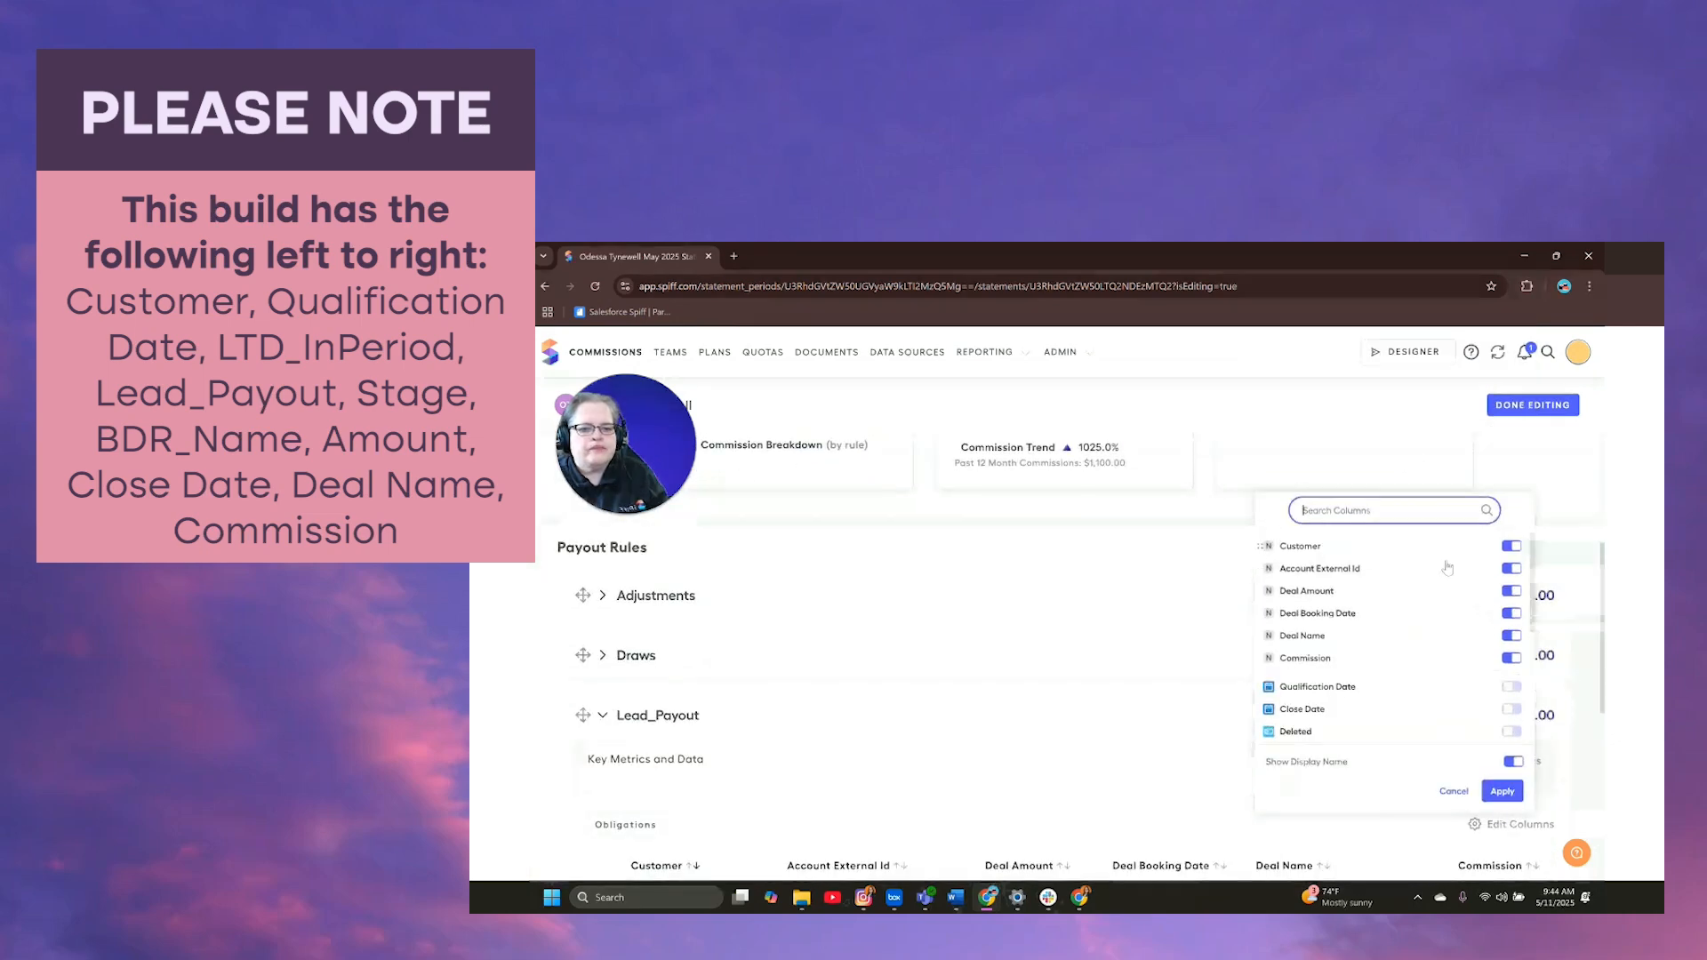
{"action": "left_click", "coordinate": [1513, 569]}
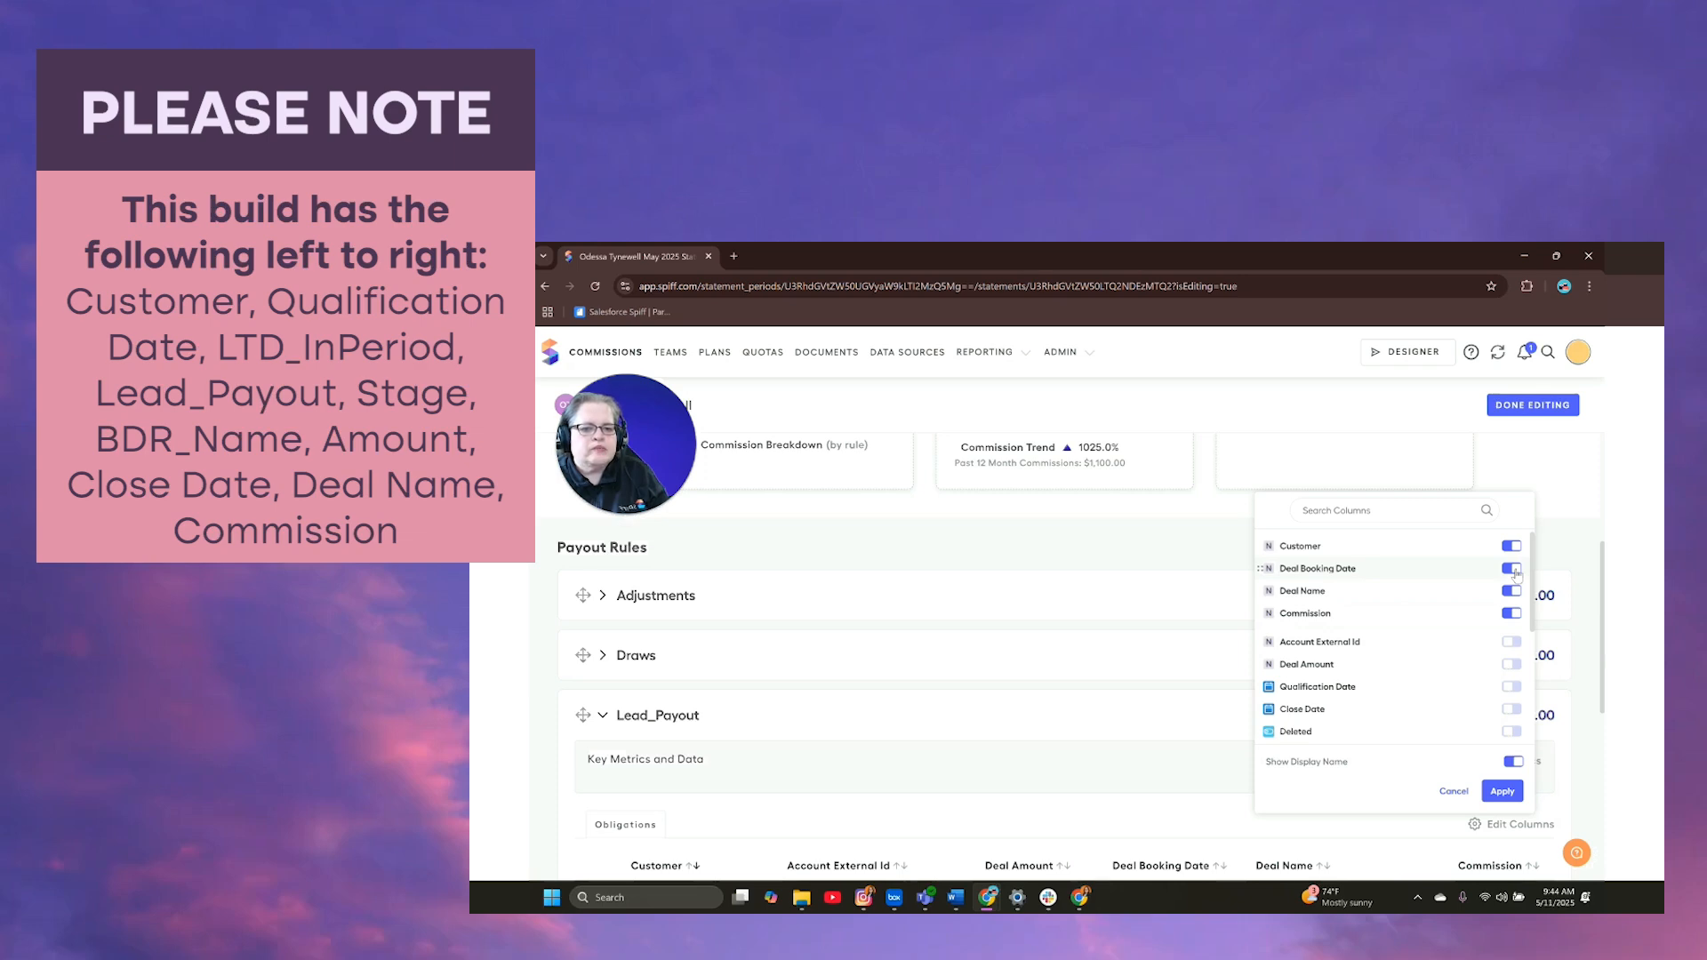
- Show the Qualification Date, Stage, BDR_Name, LTD_InPeriod, Lead_Payout, Amount and Close Date columns in the Lead_Payout obligations
{"action": "scroll", "coordinate": [1489, 622], "scroll_direction": "down", "scroll_amount": 1}
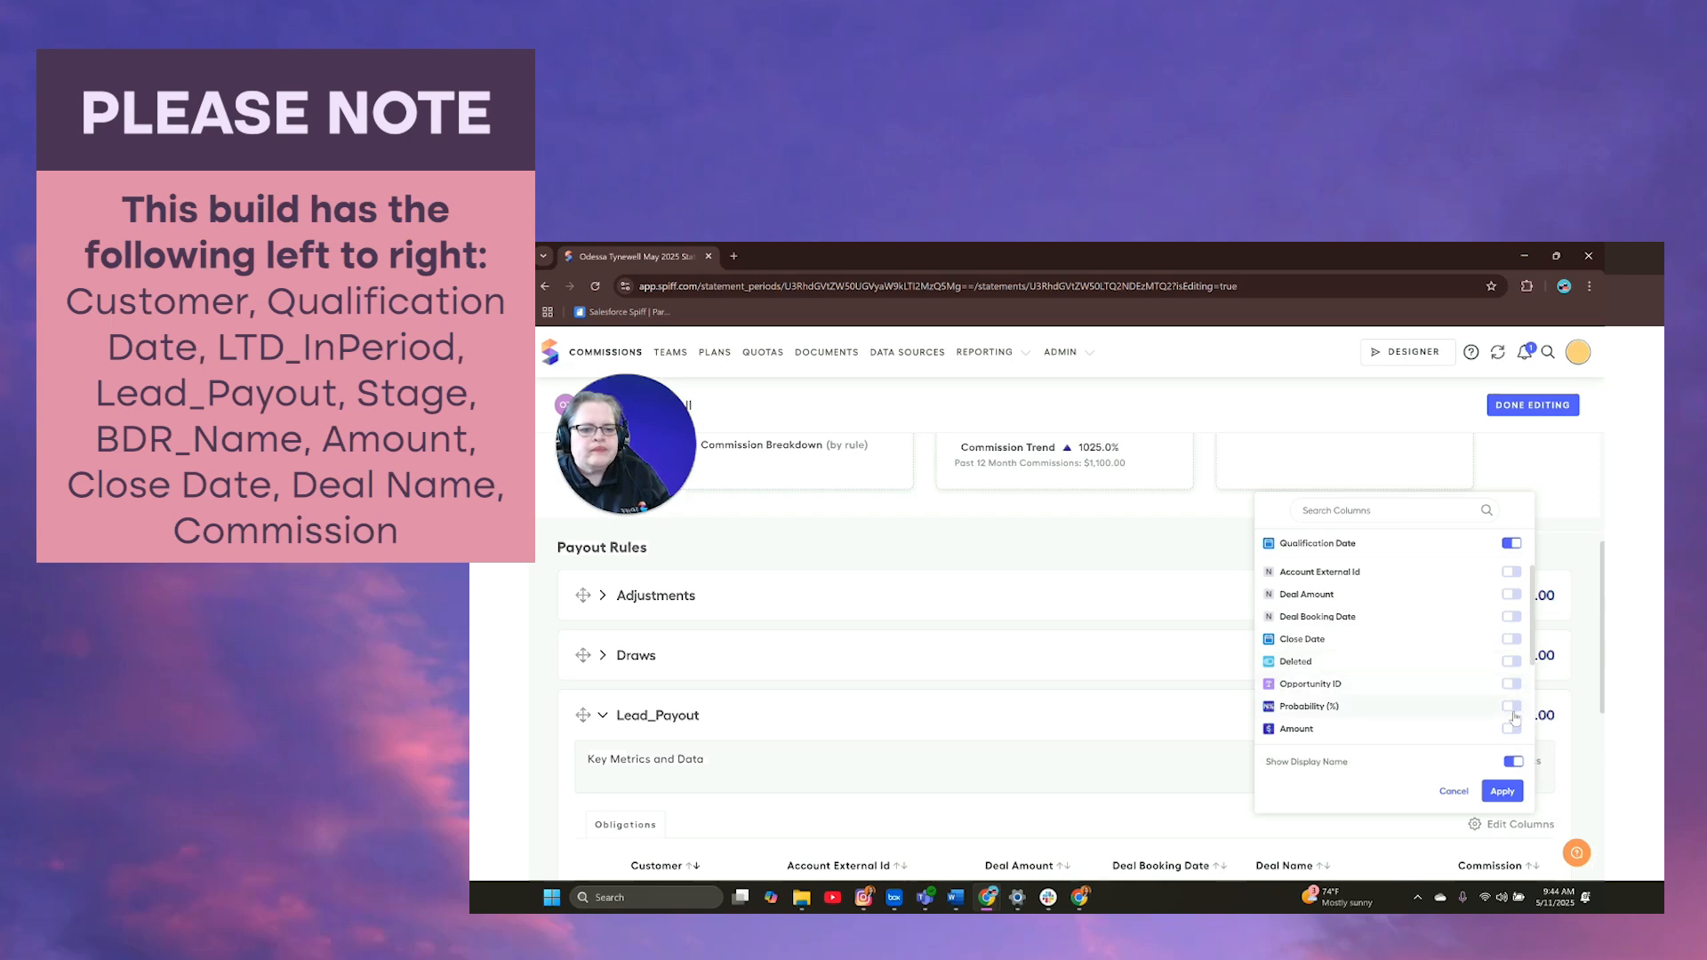
{"action": "scroll", "coordinate": [1514, 716], "scroll_direction": "down", "scroll_amount": 1}
{"action": "scroll", "coordinate": [1511, 700], "scroll_direction": "down", "scroll_amount": 1}
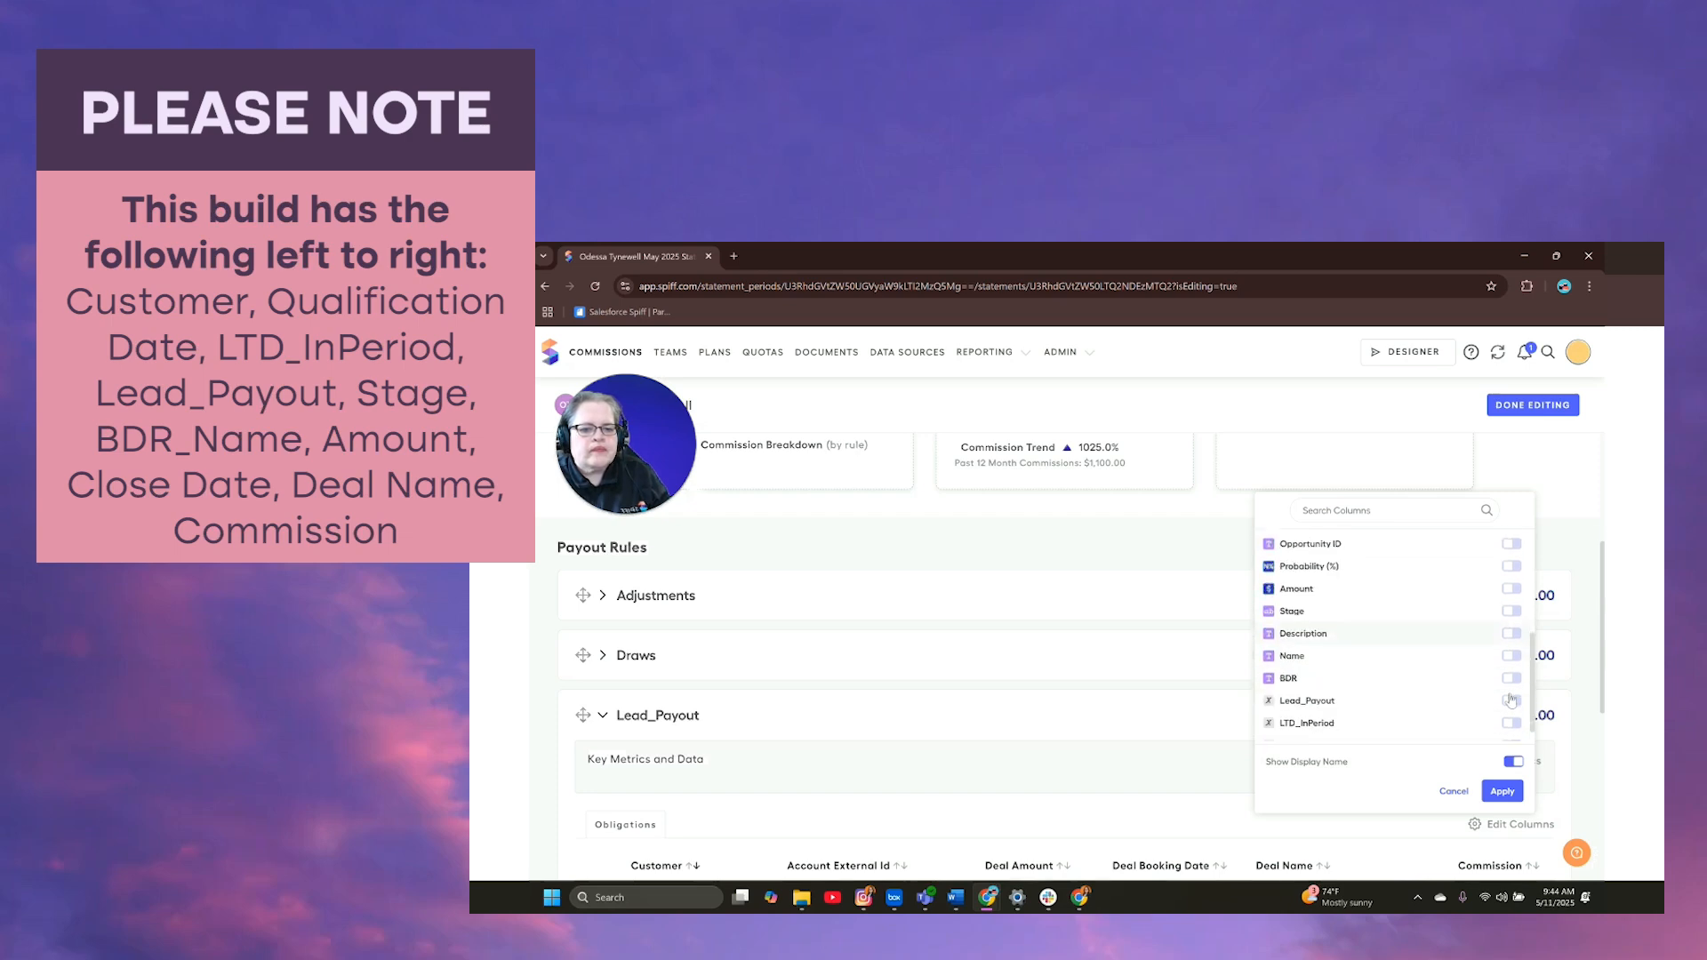
{"action": "left_click", "coordinate": [1511, 613]}
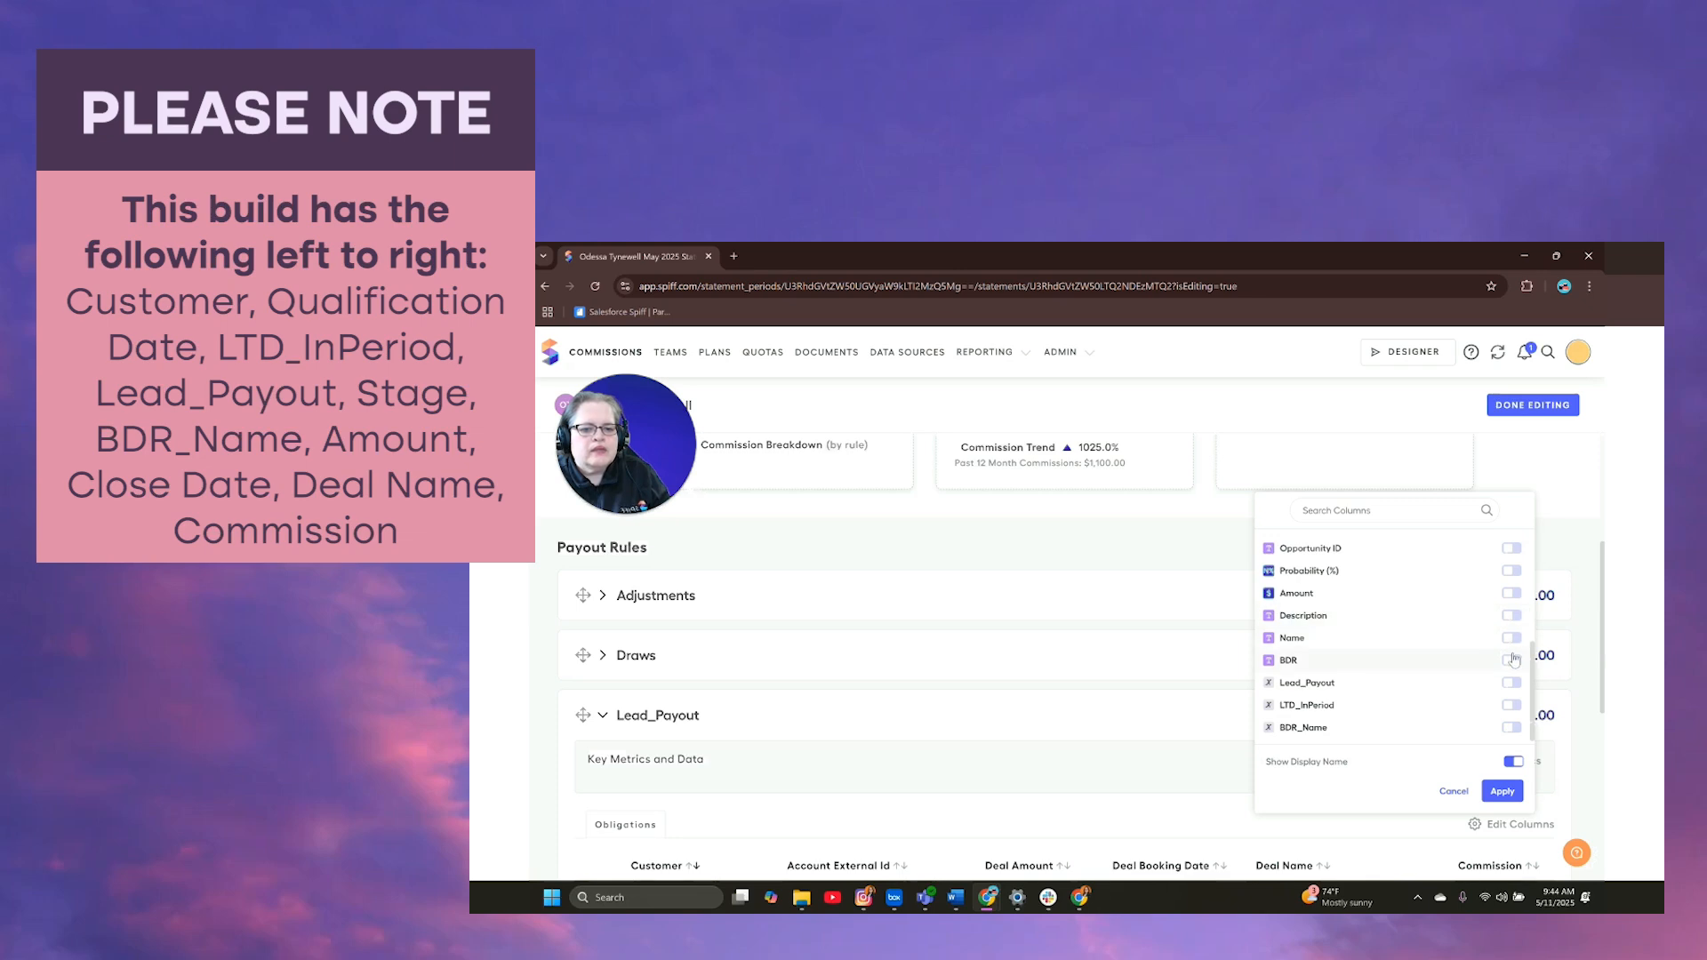
{"action": "scroll", "coordinate": [1514, 662], "scroll_direction": "up", "scroll_amount": 5}
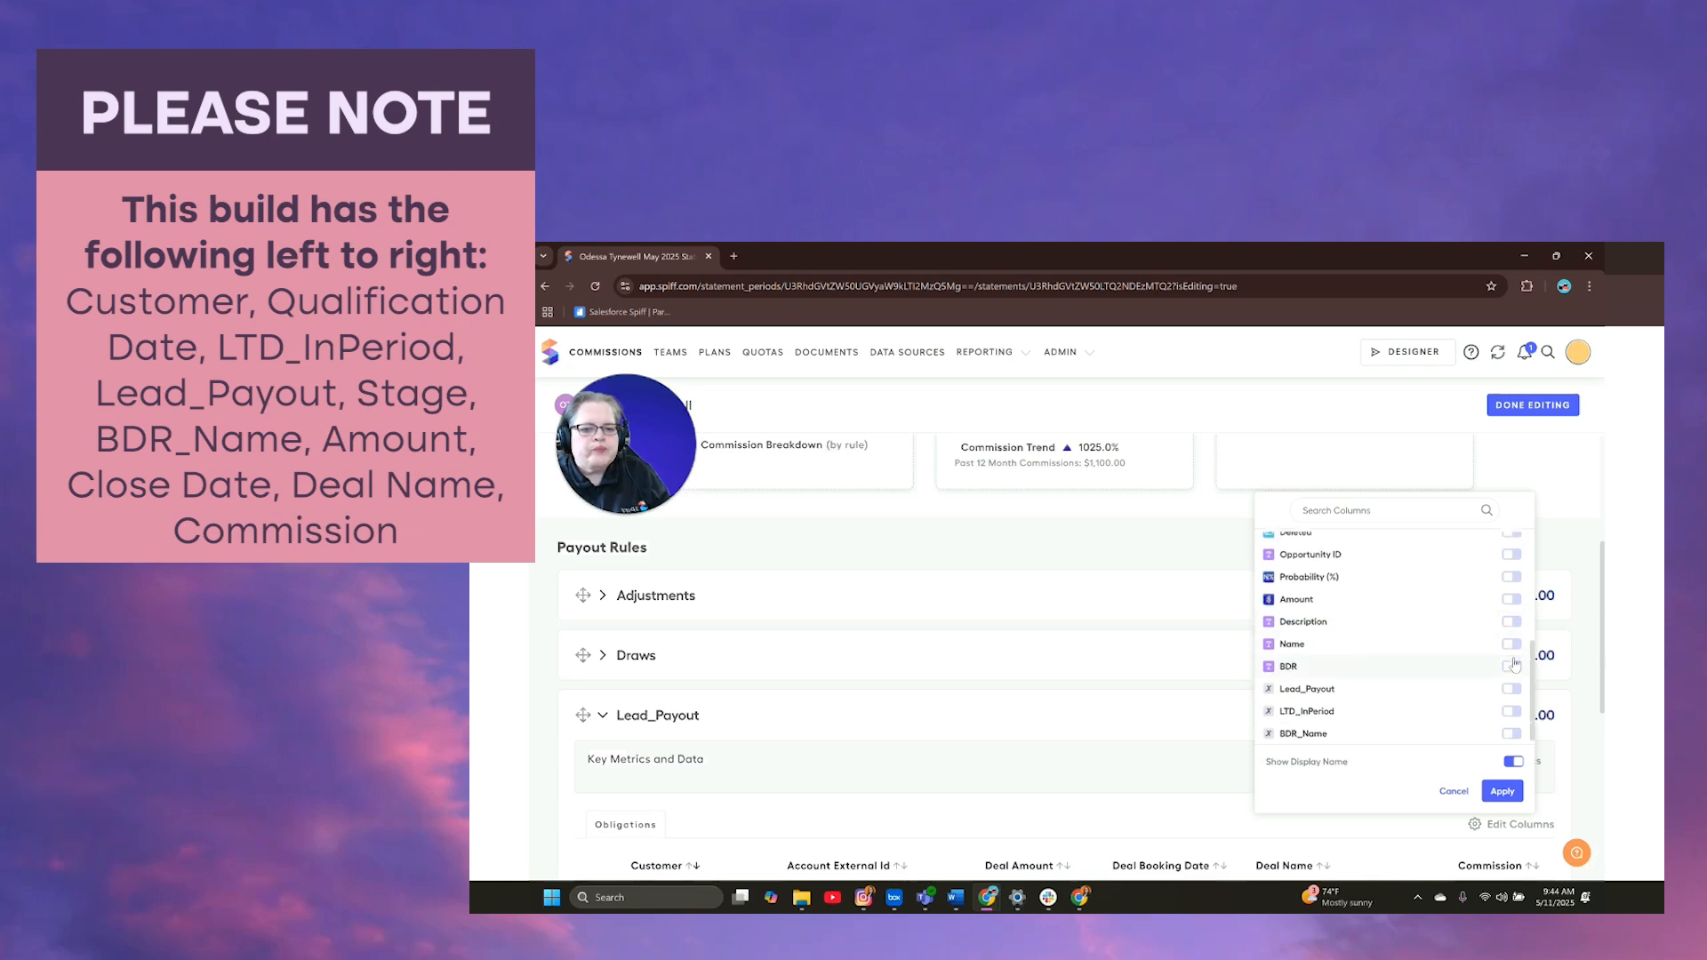
{"action": "scroll", "coordinate": [1515, 662], "scroll_direction": "down", "scroll_amount": 5}
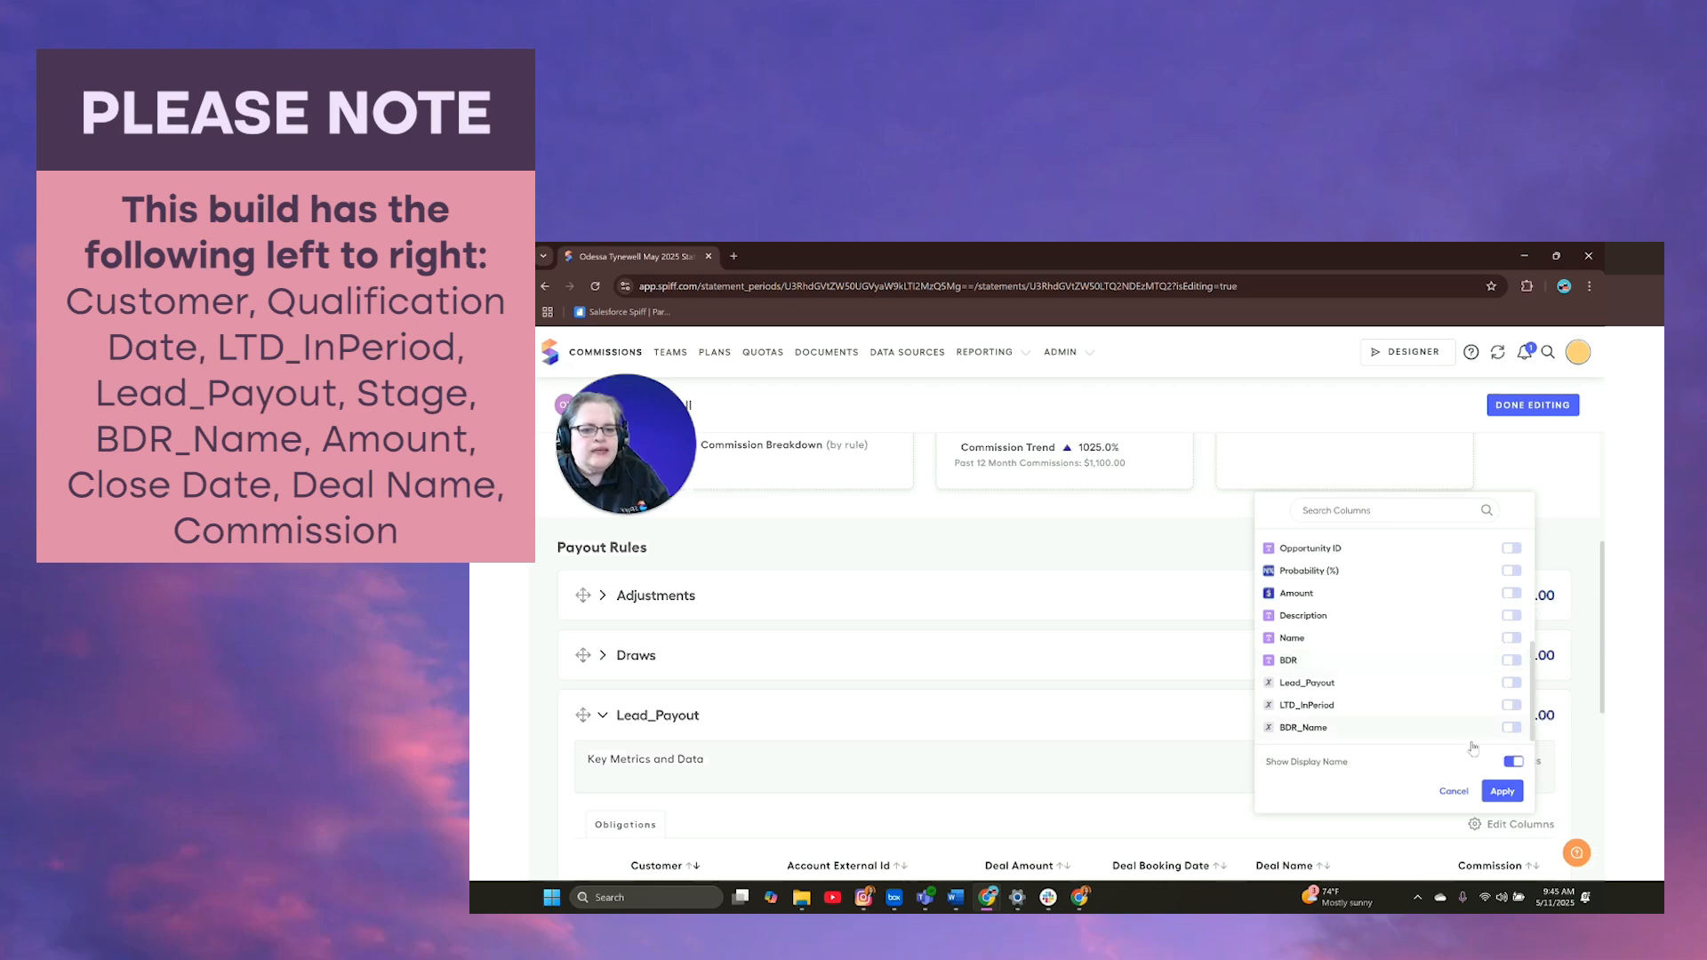
{"action": "left_click", "coordinate": [1516, 730]}
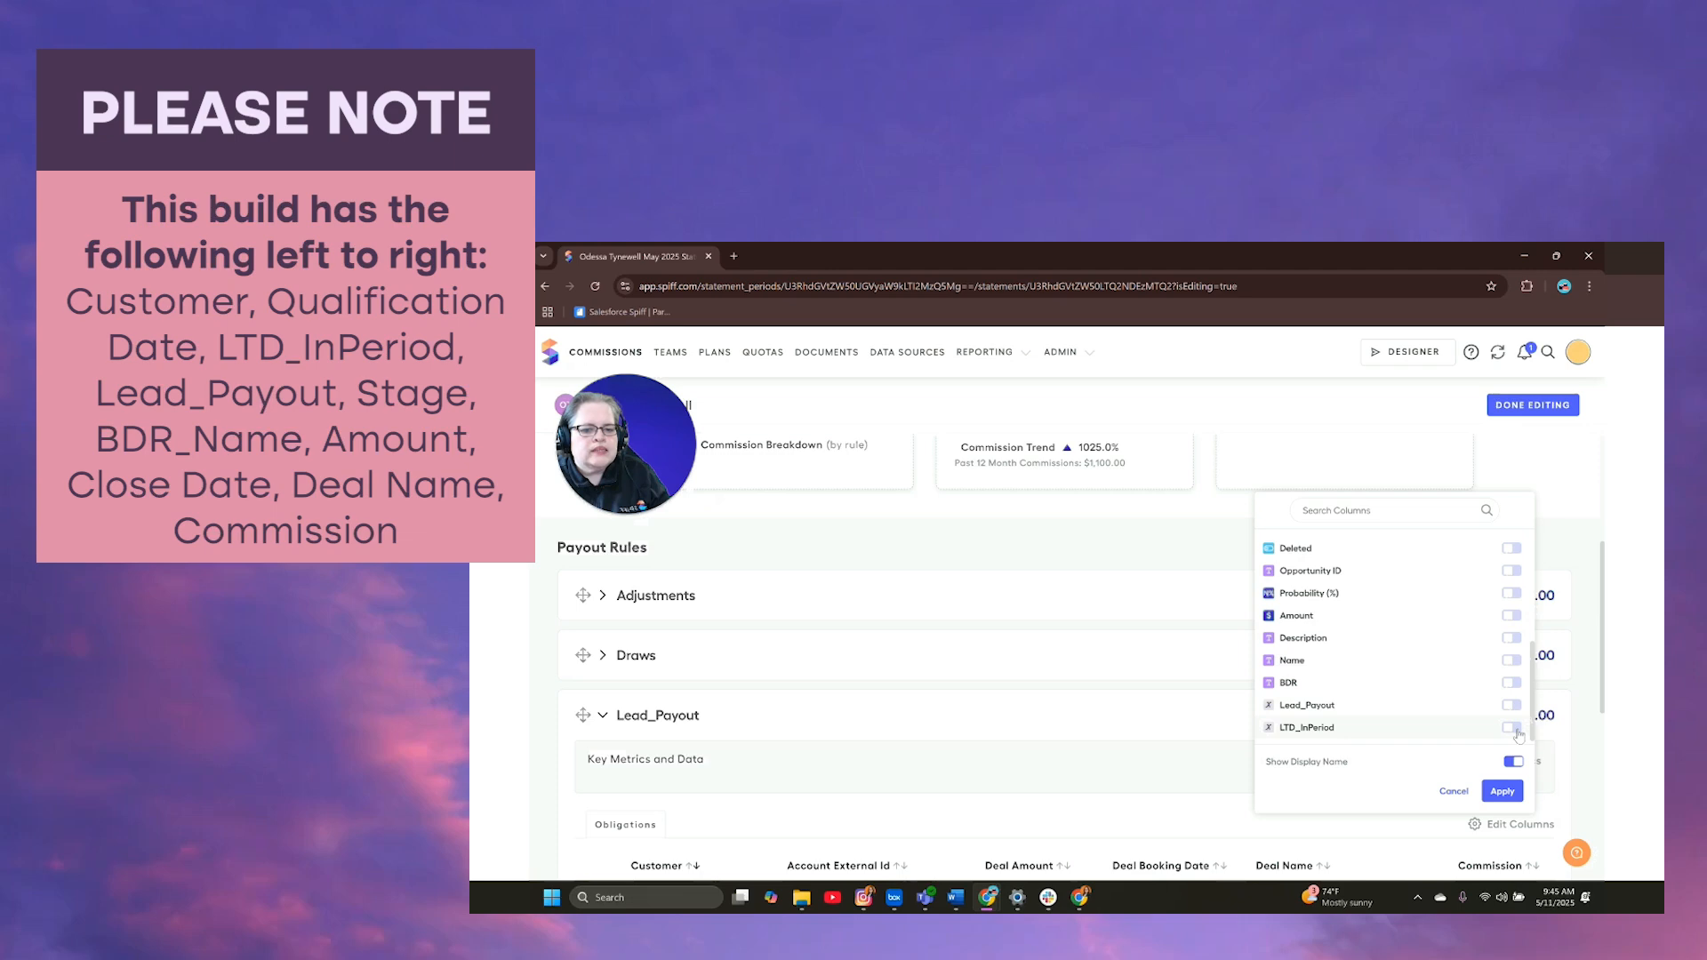
{"action": "left_click", "coordinate": [1516, 730]}
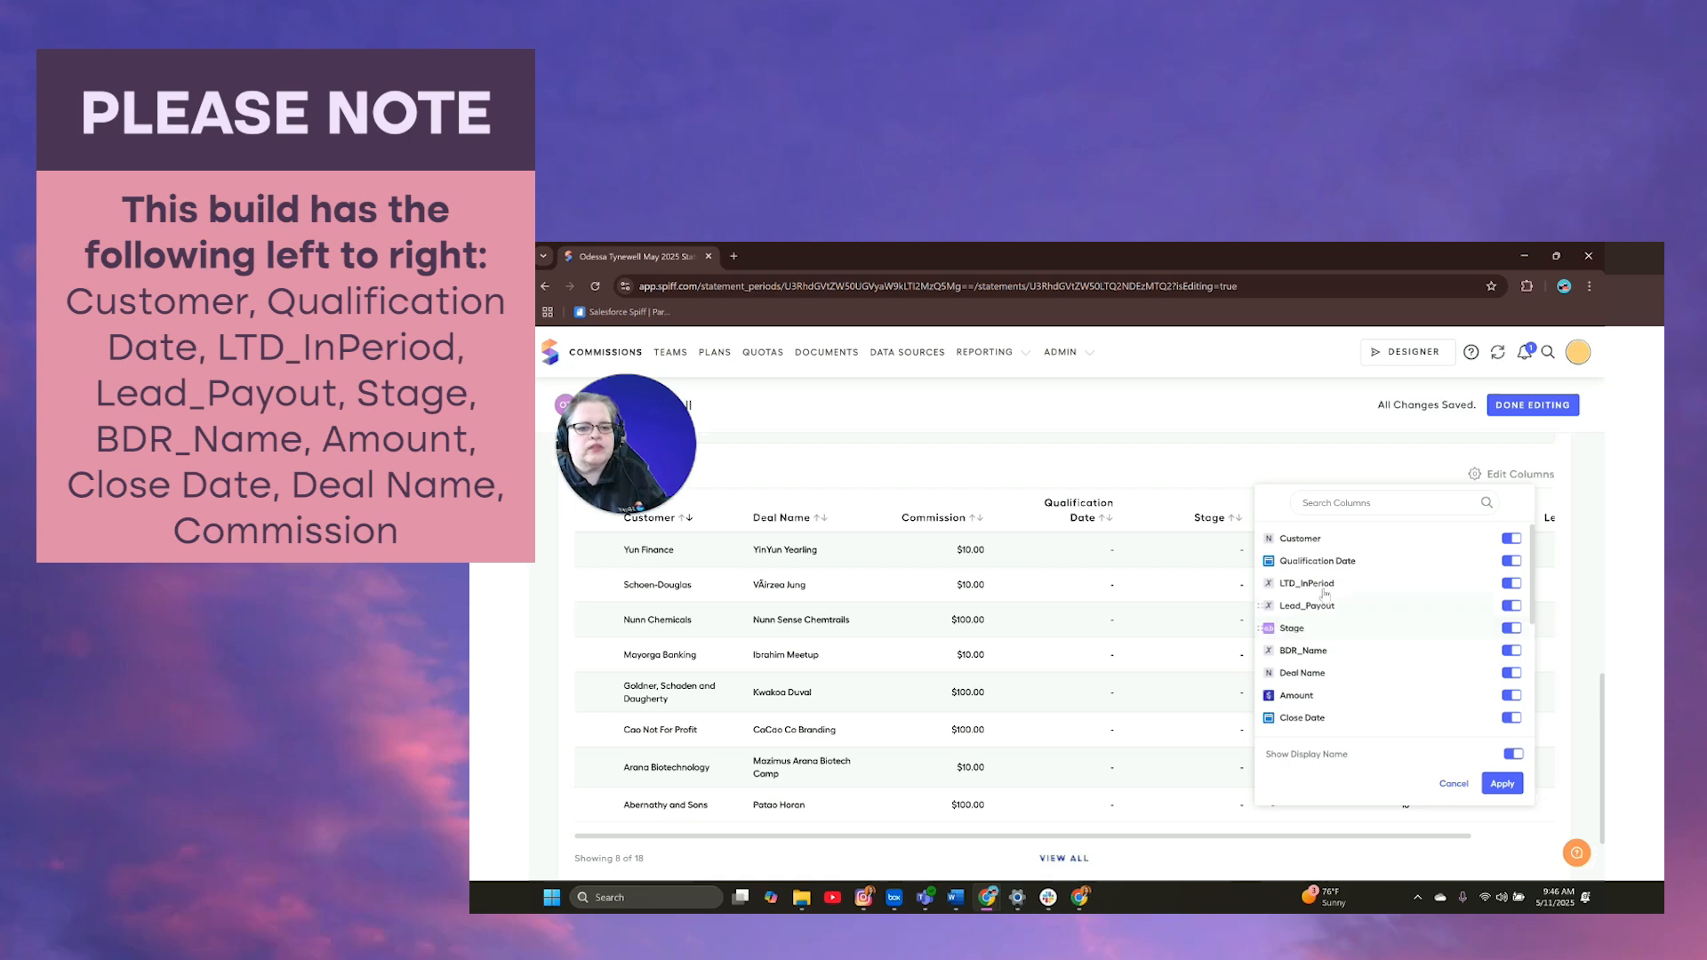
- Place Deal Name between Close Date and Commission in the column order, apply the column layout and finish editing the statement
{"action": "scroll", "coordinate": [1361, 601], "scroll_direction": "down", "scroll_amount": 3}
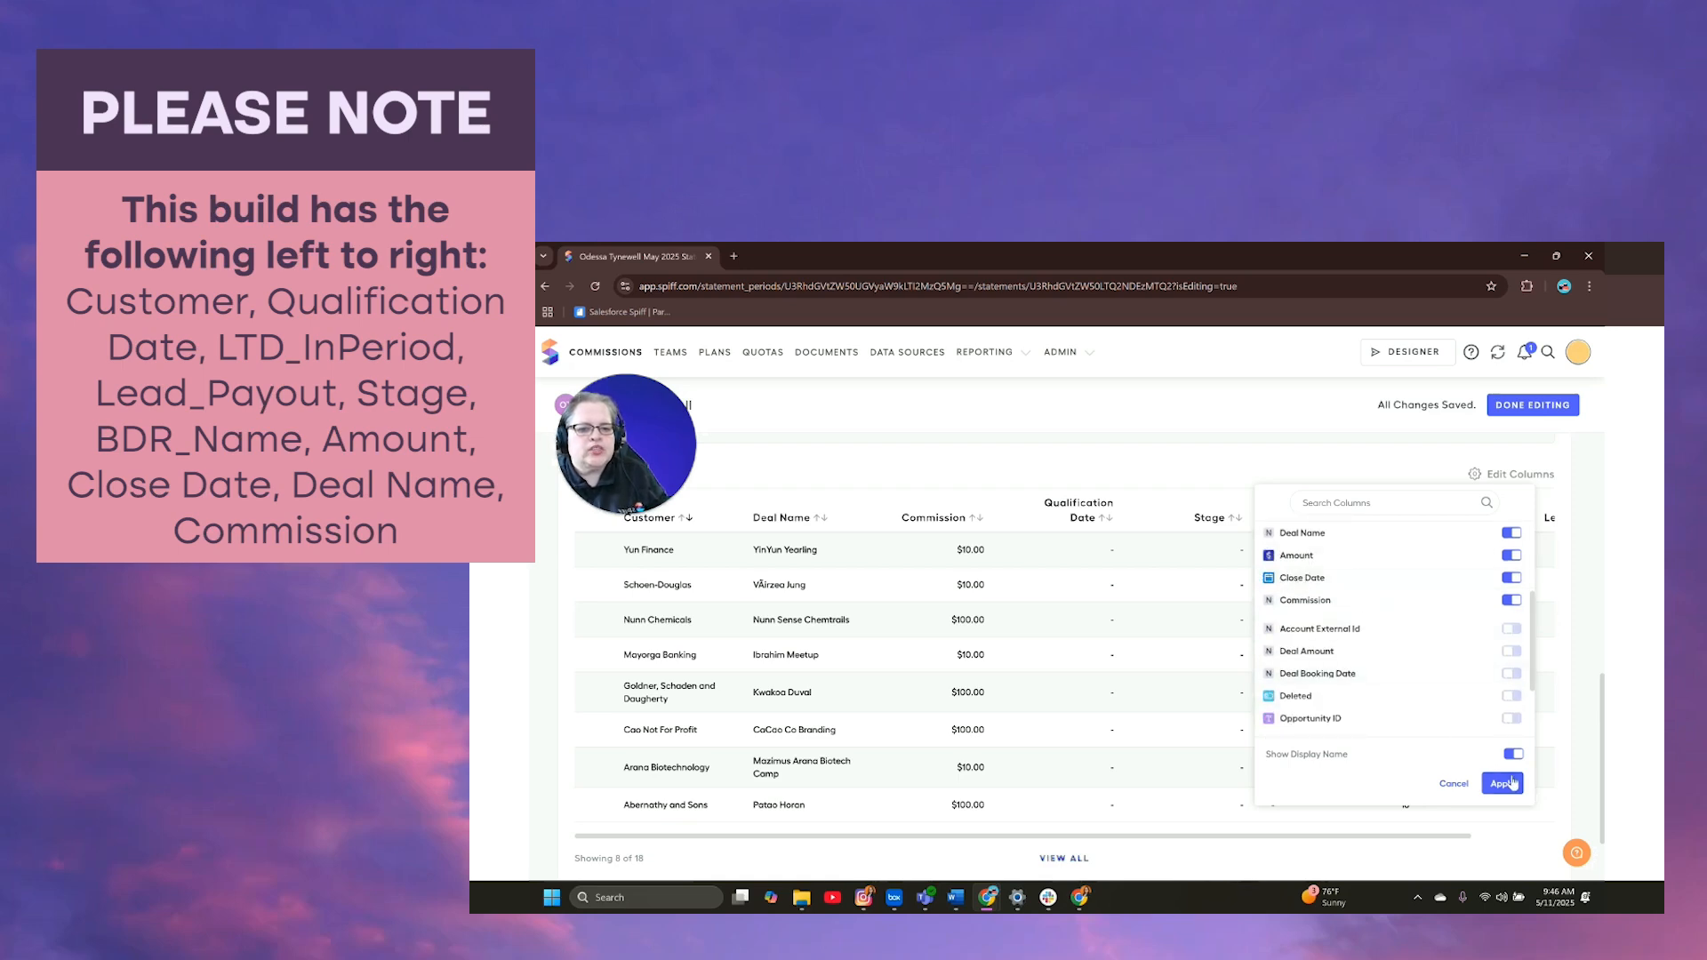
{"action": "left_click_drag", "start_coordinate": [1292, 538], "coordinate": [1300, 574]}
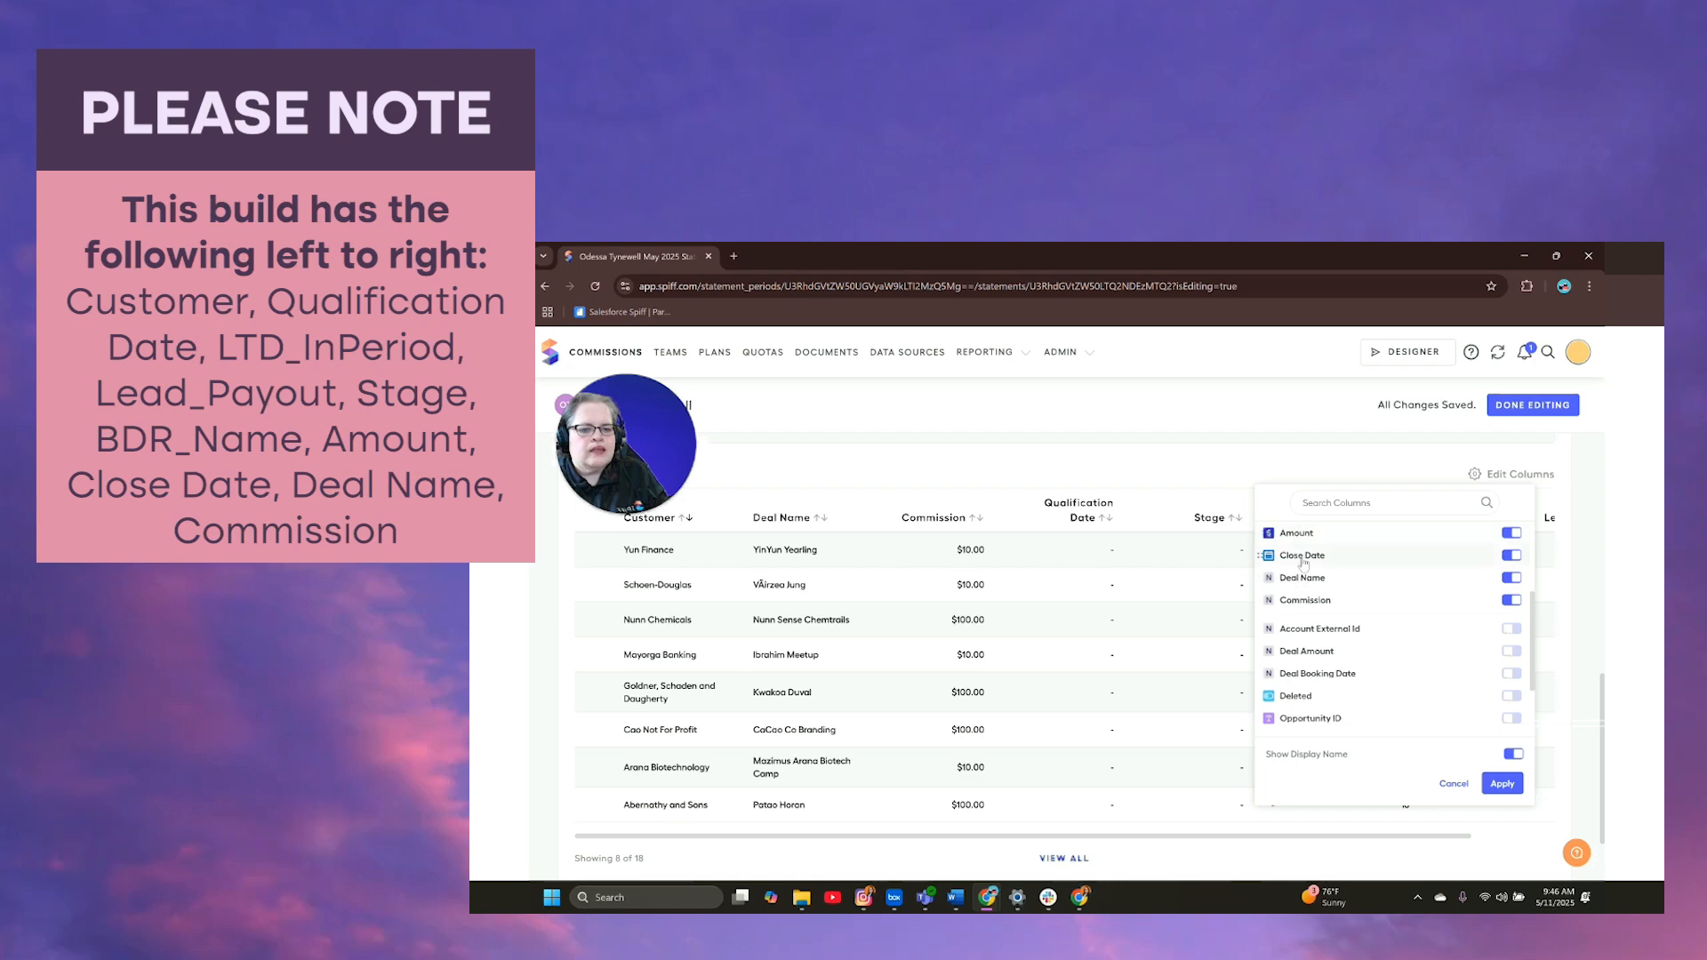
{"action": "left_click", "coordinate": [1503, 786]}
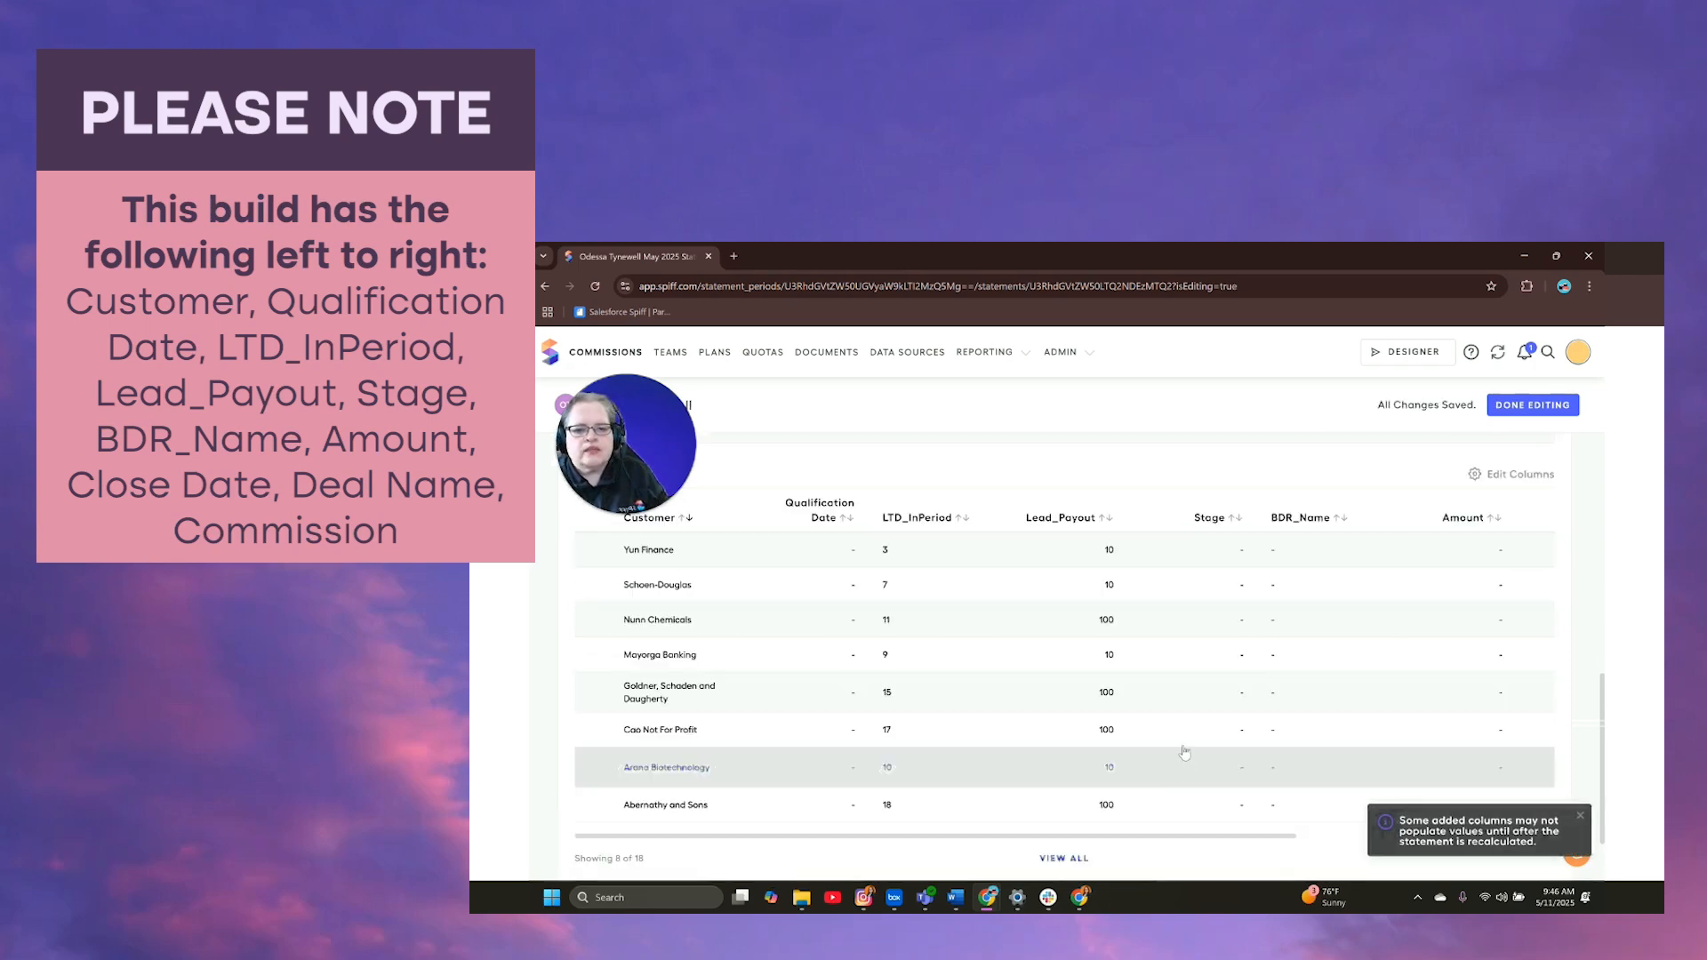
{"action": "left_click", "coordinate": [1533, 404]}
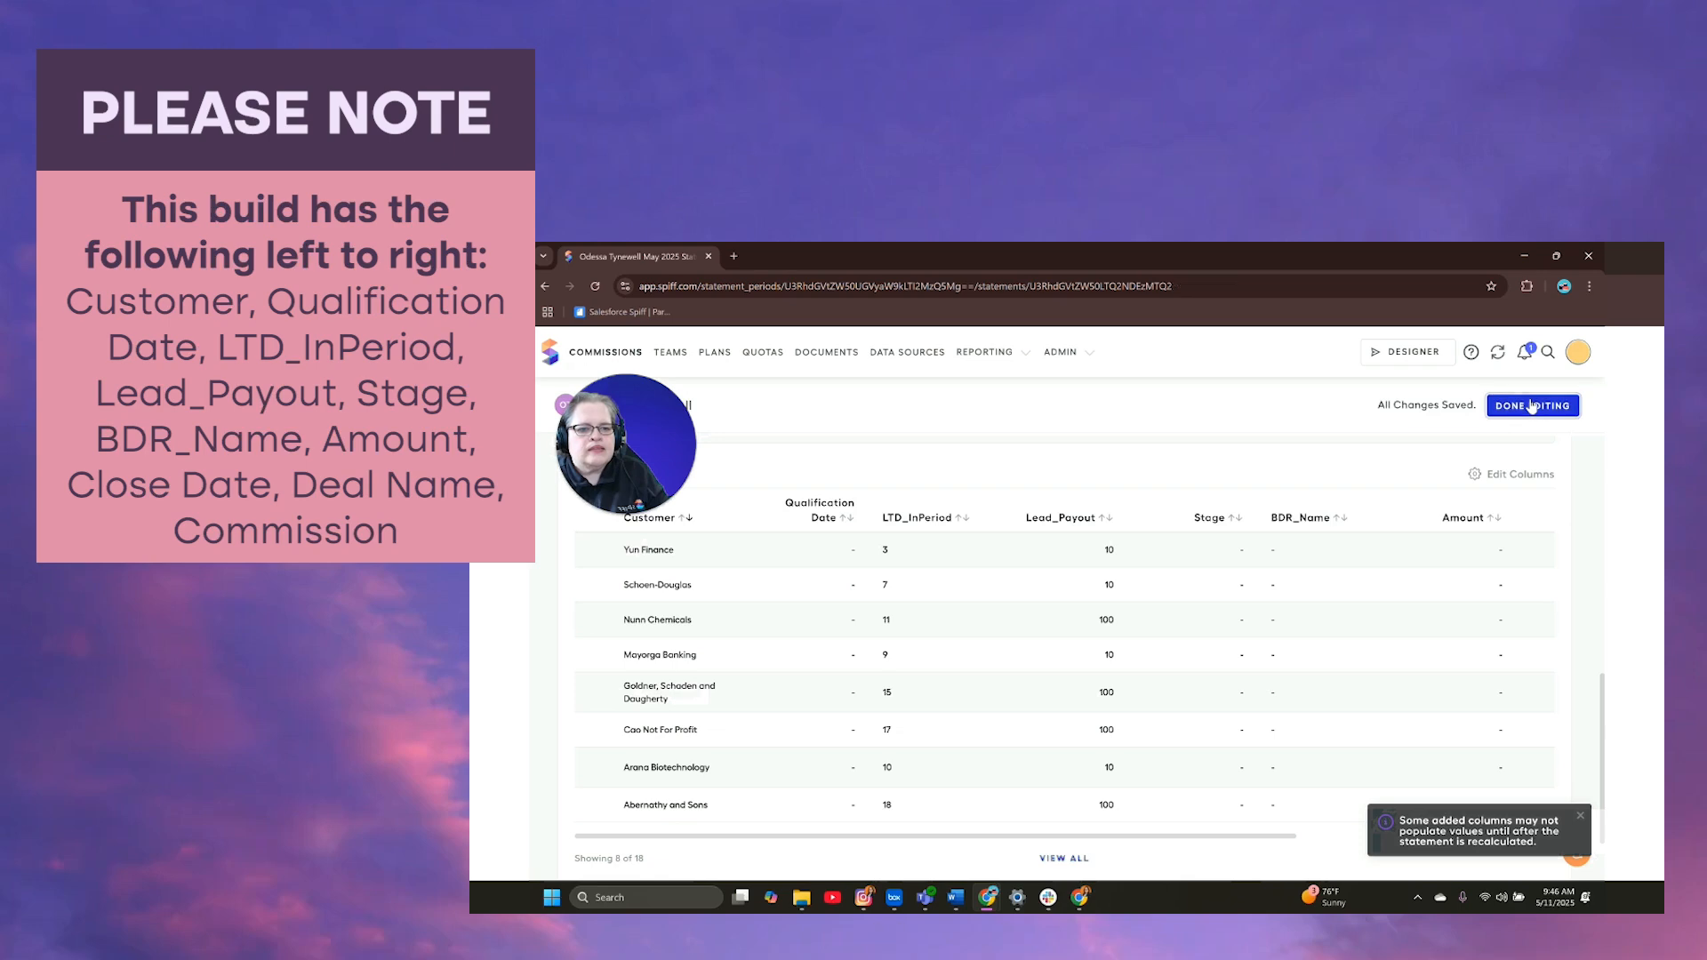
- Review the recalculated statement and check which of the new Lead_Payout obligations columns contain values
{"action": "scroll", "coordinate": [1342, 560], "scroll_direction": "up", "scroll_amount": 10}
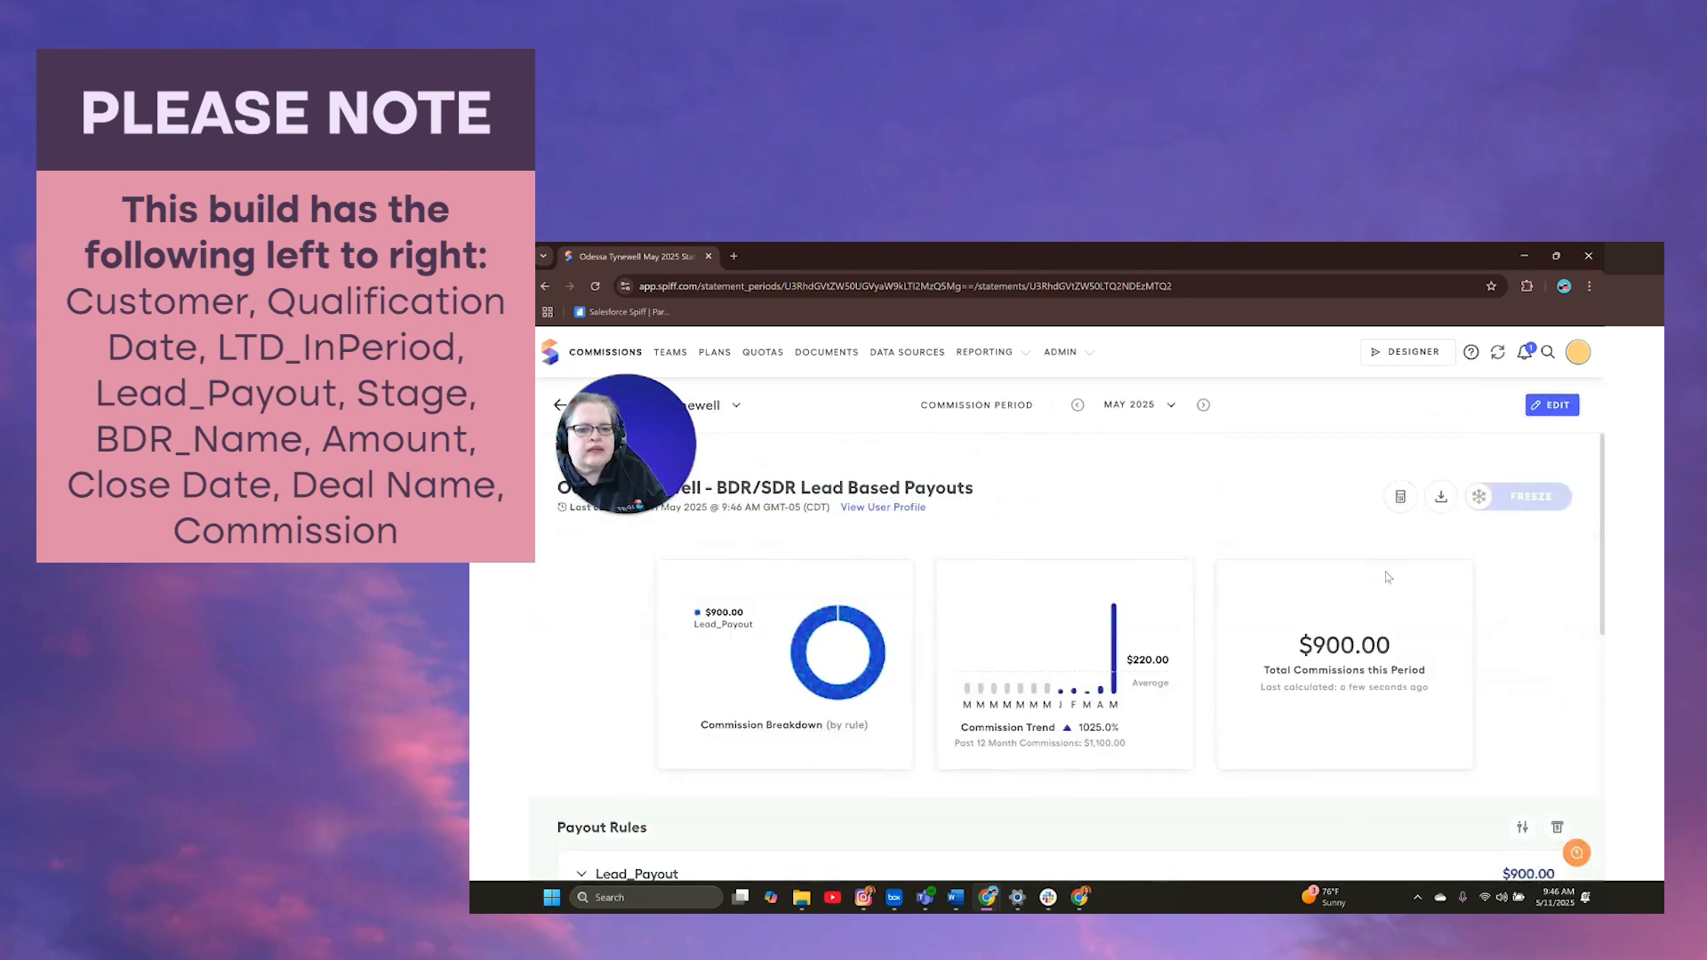
{"action": "scroll", "coordinate": [1383, 569], "scroll_direction": "down", "scroll_amount": 1}
{"action": "scroll", "coordinate": [1387, 575], "scroll_direction": "down", "scroll_amount": 8}
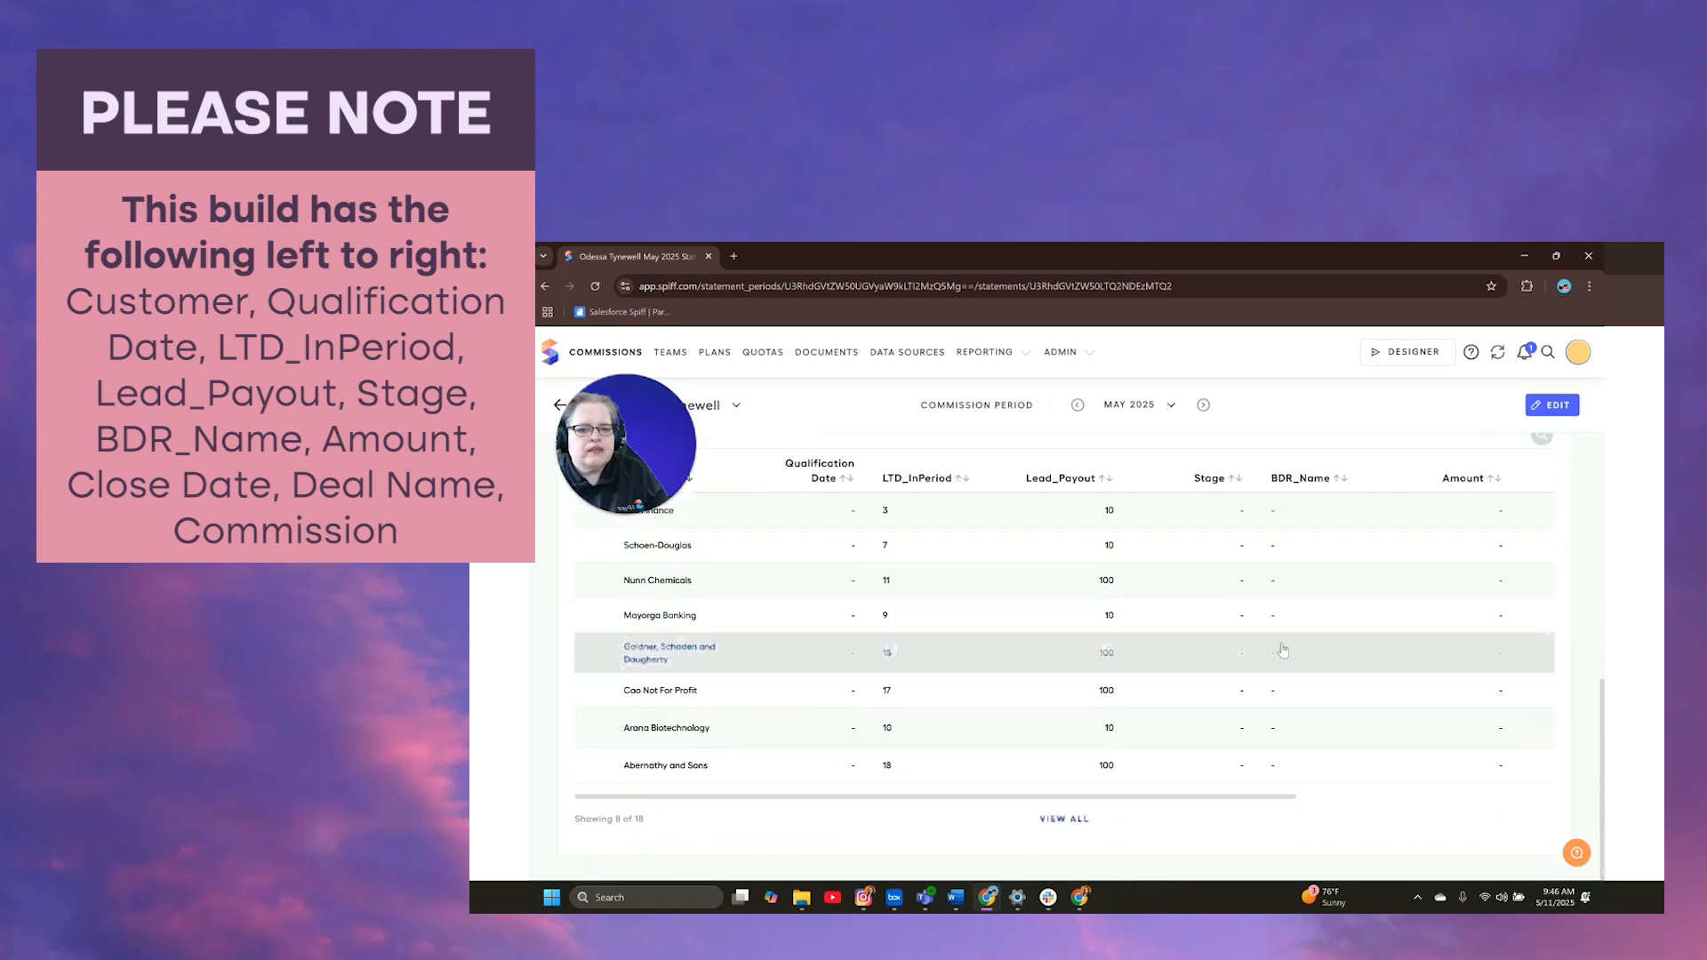
{"action": "scroll", "coordinate": [1283, 640], "scroll_direction": "up", "scroll_amount": 3}
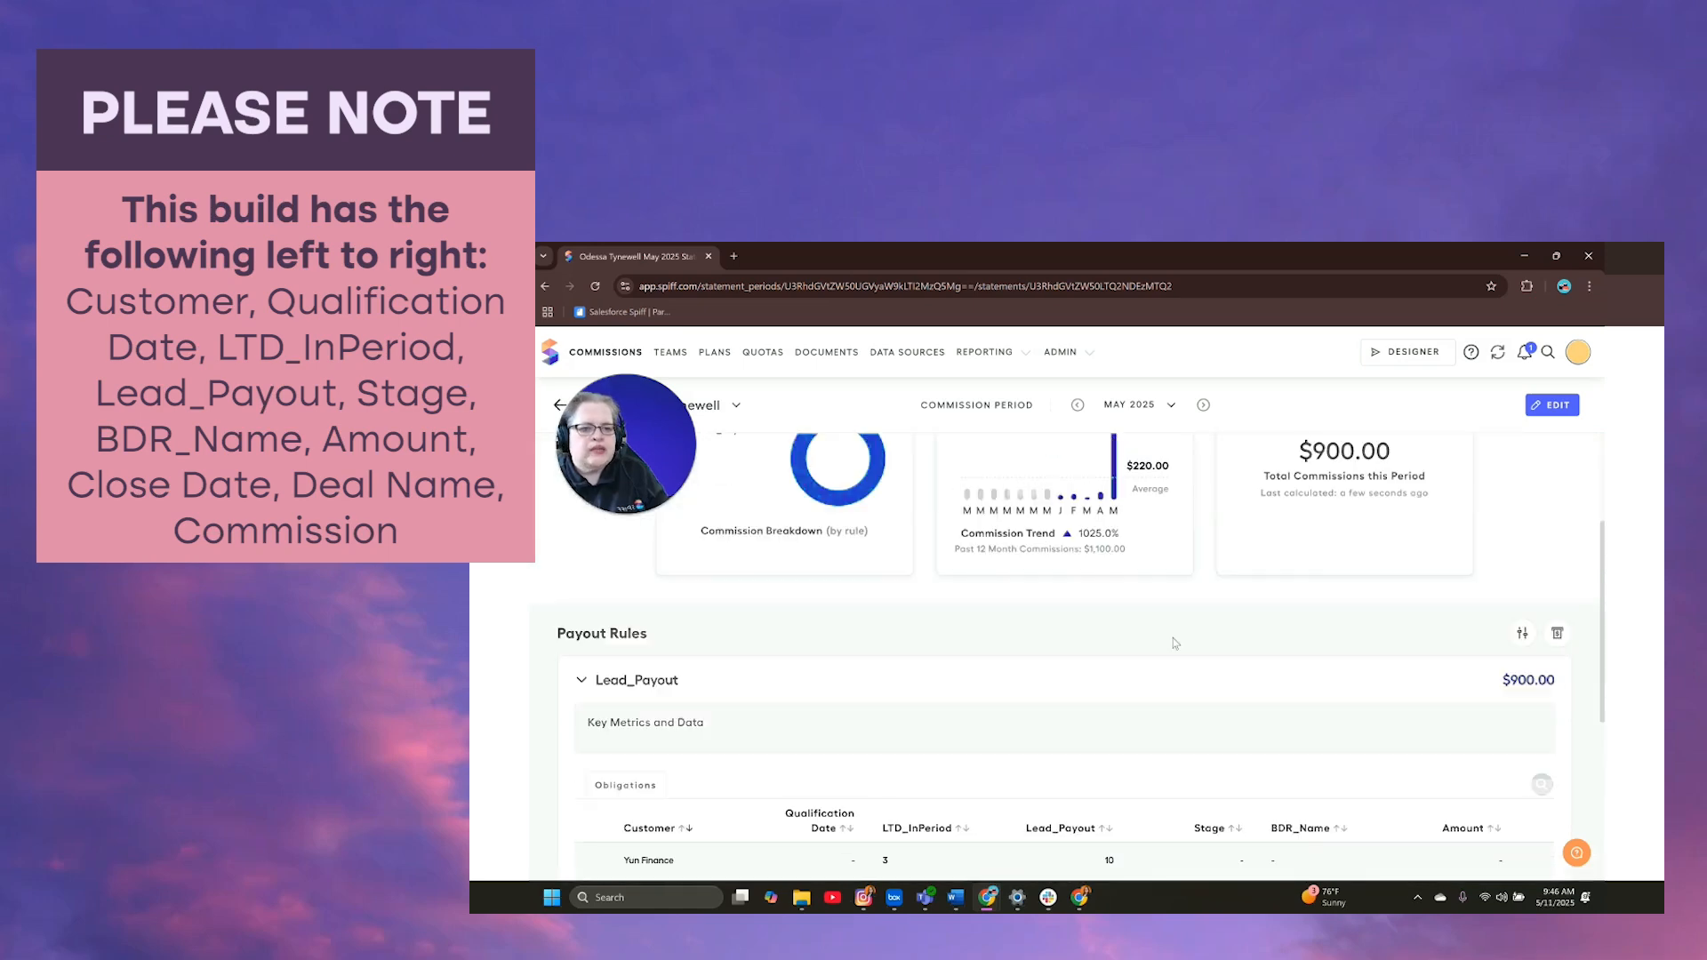
{"action": "scroll", "coordinate": [987, 743], "scroll_direction": "down", "scroll_amount": 2}
{"action": "scroll", "coordinate": [1494, 642], "scroll_direction": "up", "scroll_amount": 3}
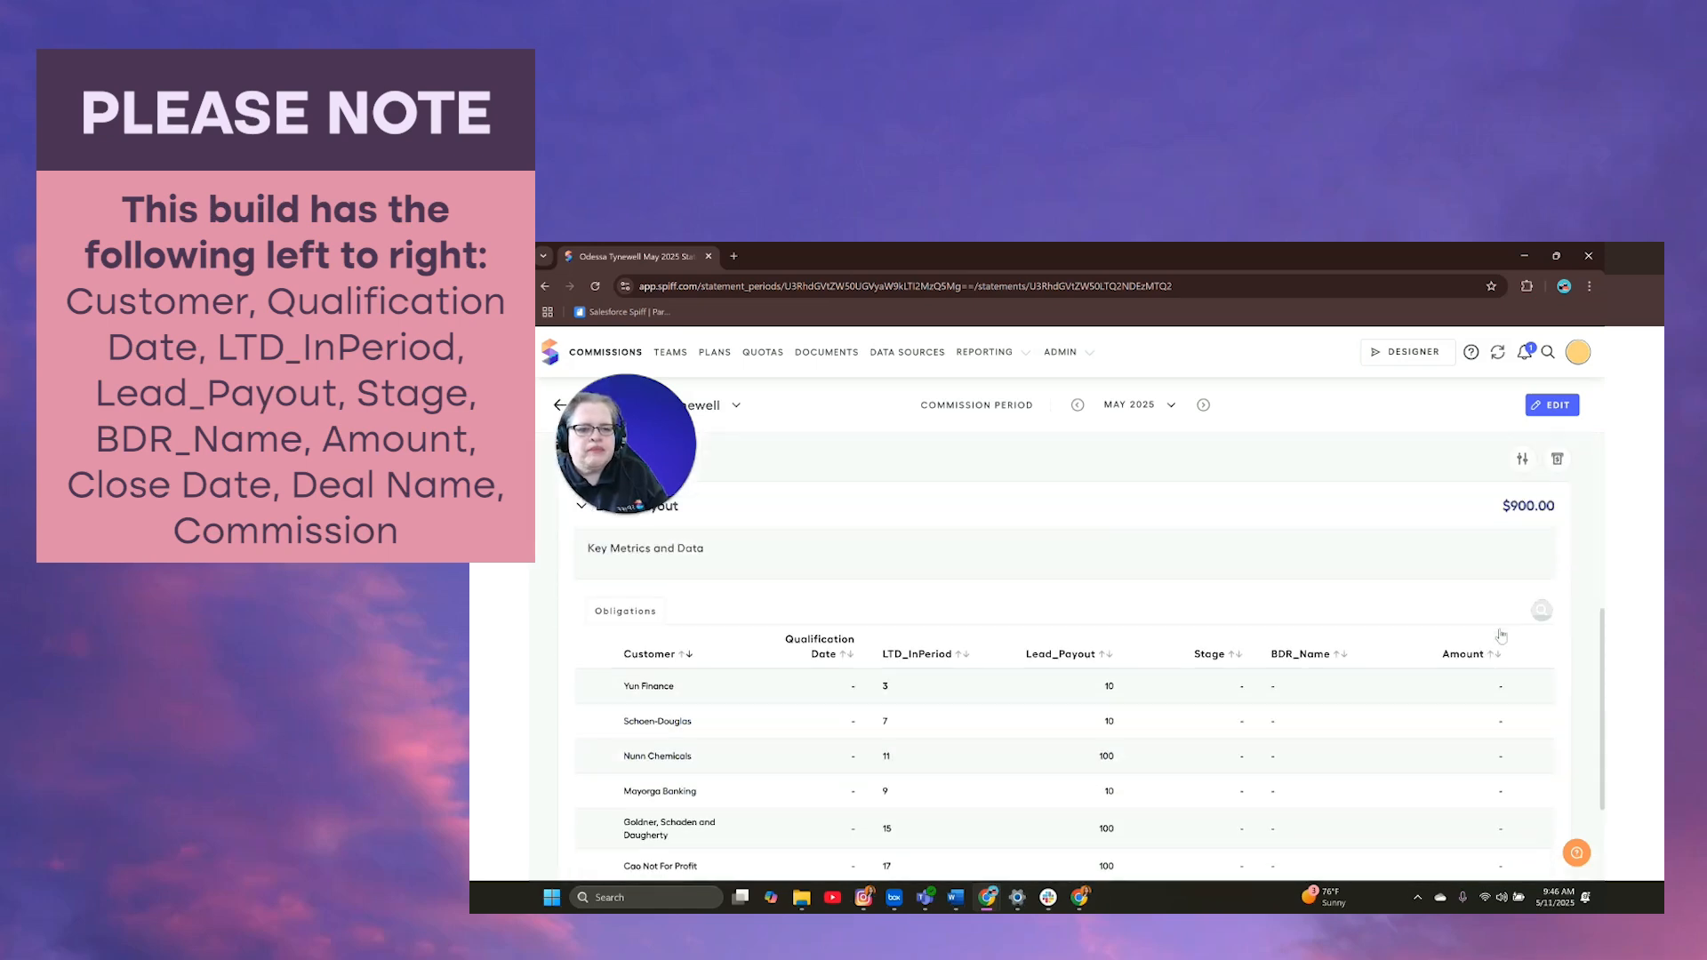
- Return to the Designer and open Lead_Based_Worksheet under the BDR/SDR Lead Based Payouts plan
{"action": "left_click", "coordinate": [1423, 354]}
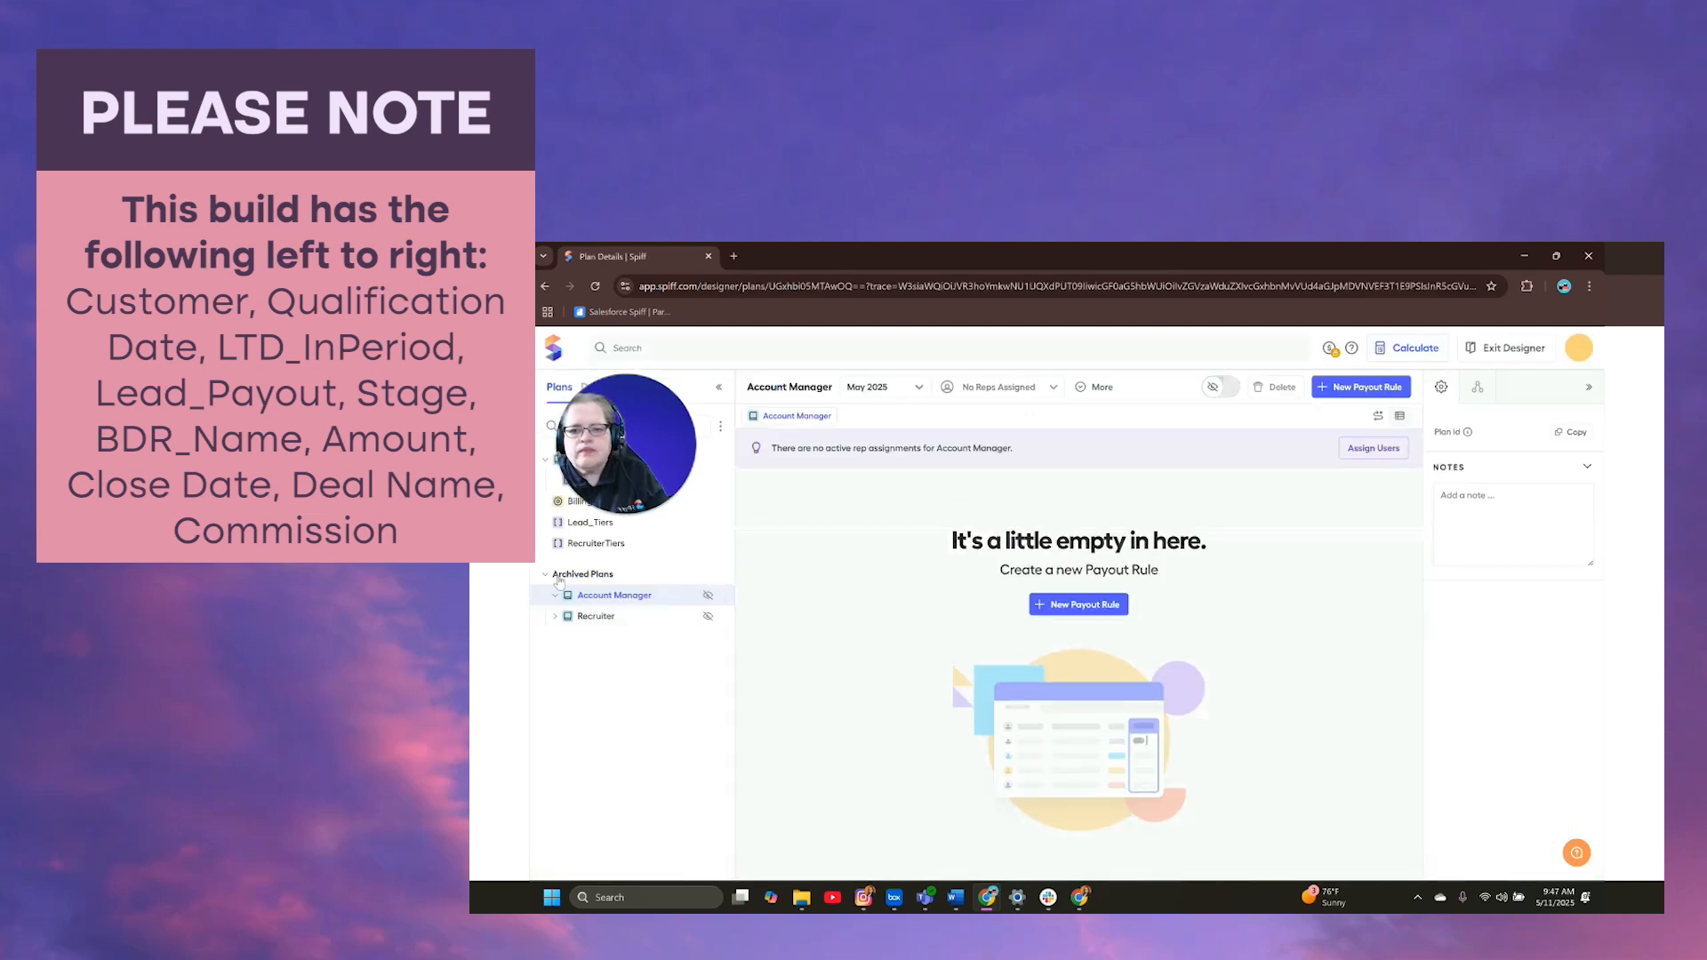
{"action": "left_click_drag", "start_coordinate": [673, 450], "coordinate": [612, 740]}
{"action": "left_click", "coordinate": [659, 483]}
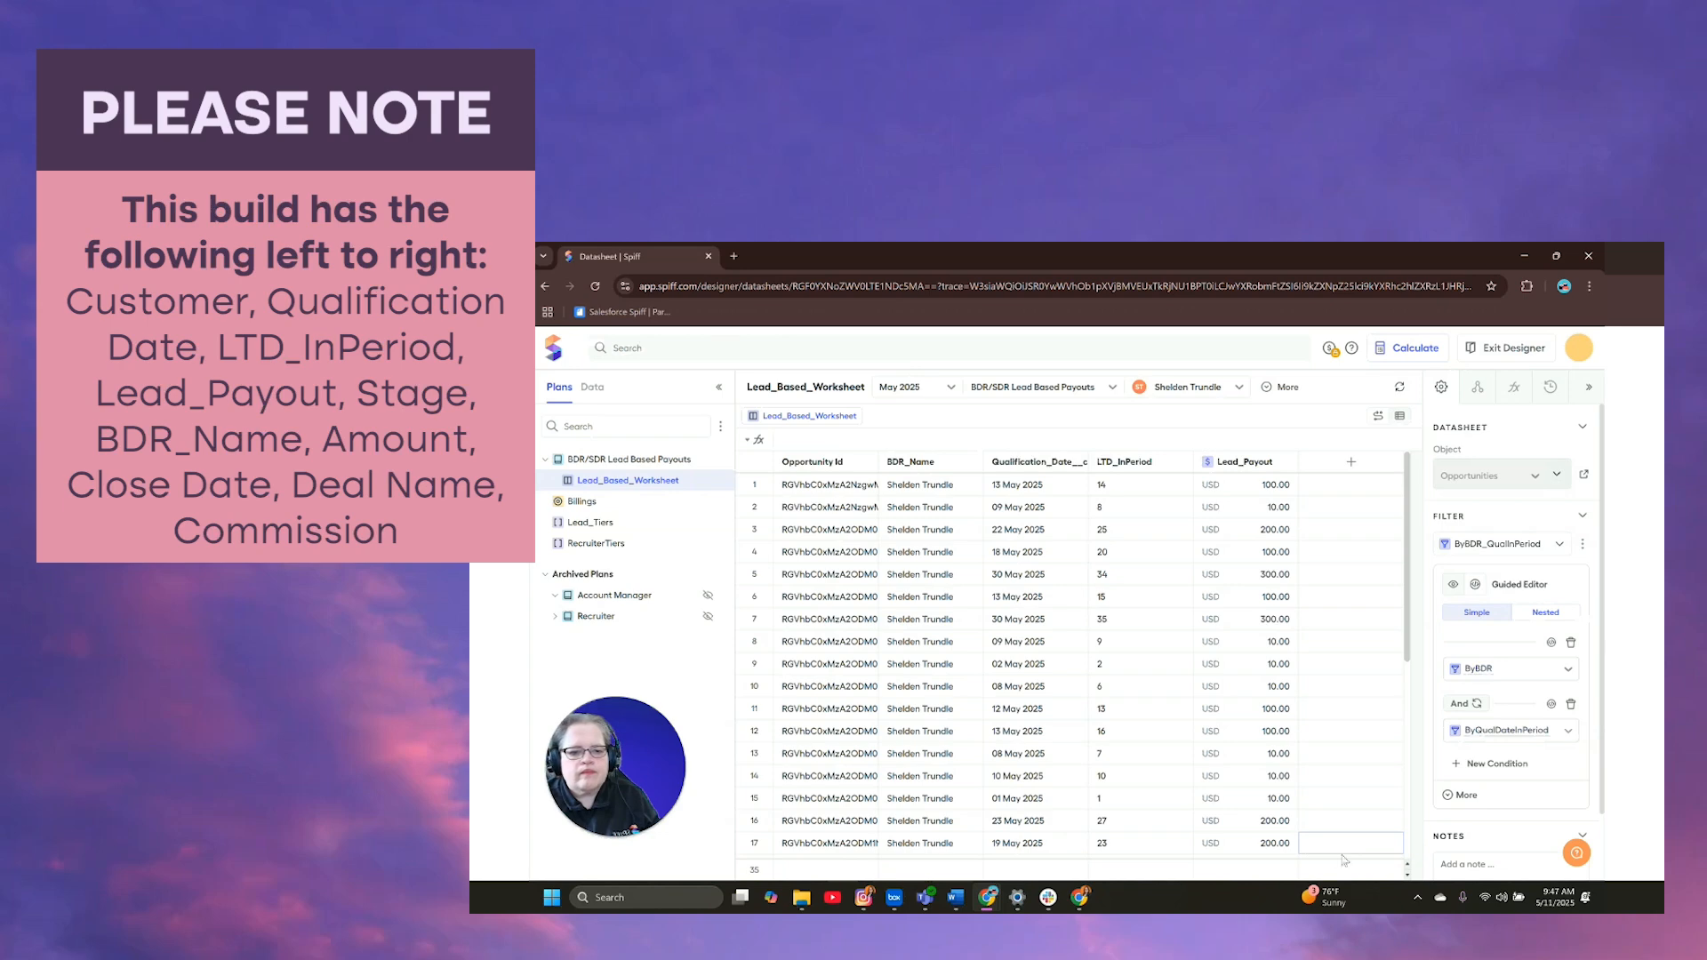
- Add the Name, StageName, CloseDate and Amount fields as columns after Lead_Payout in Lead_Based_Worksheet
{"action": "left_click", "coordinate": [1352, 463]}
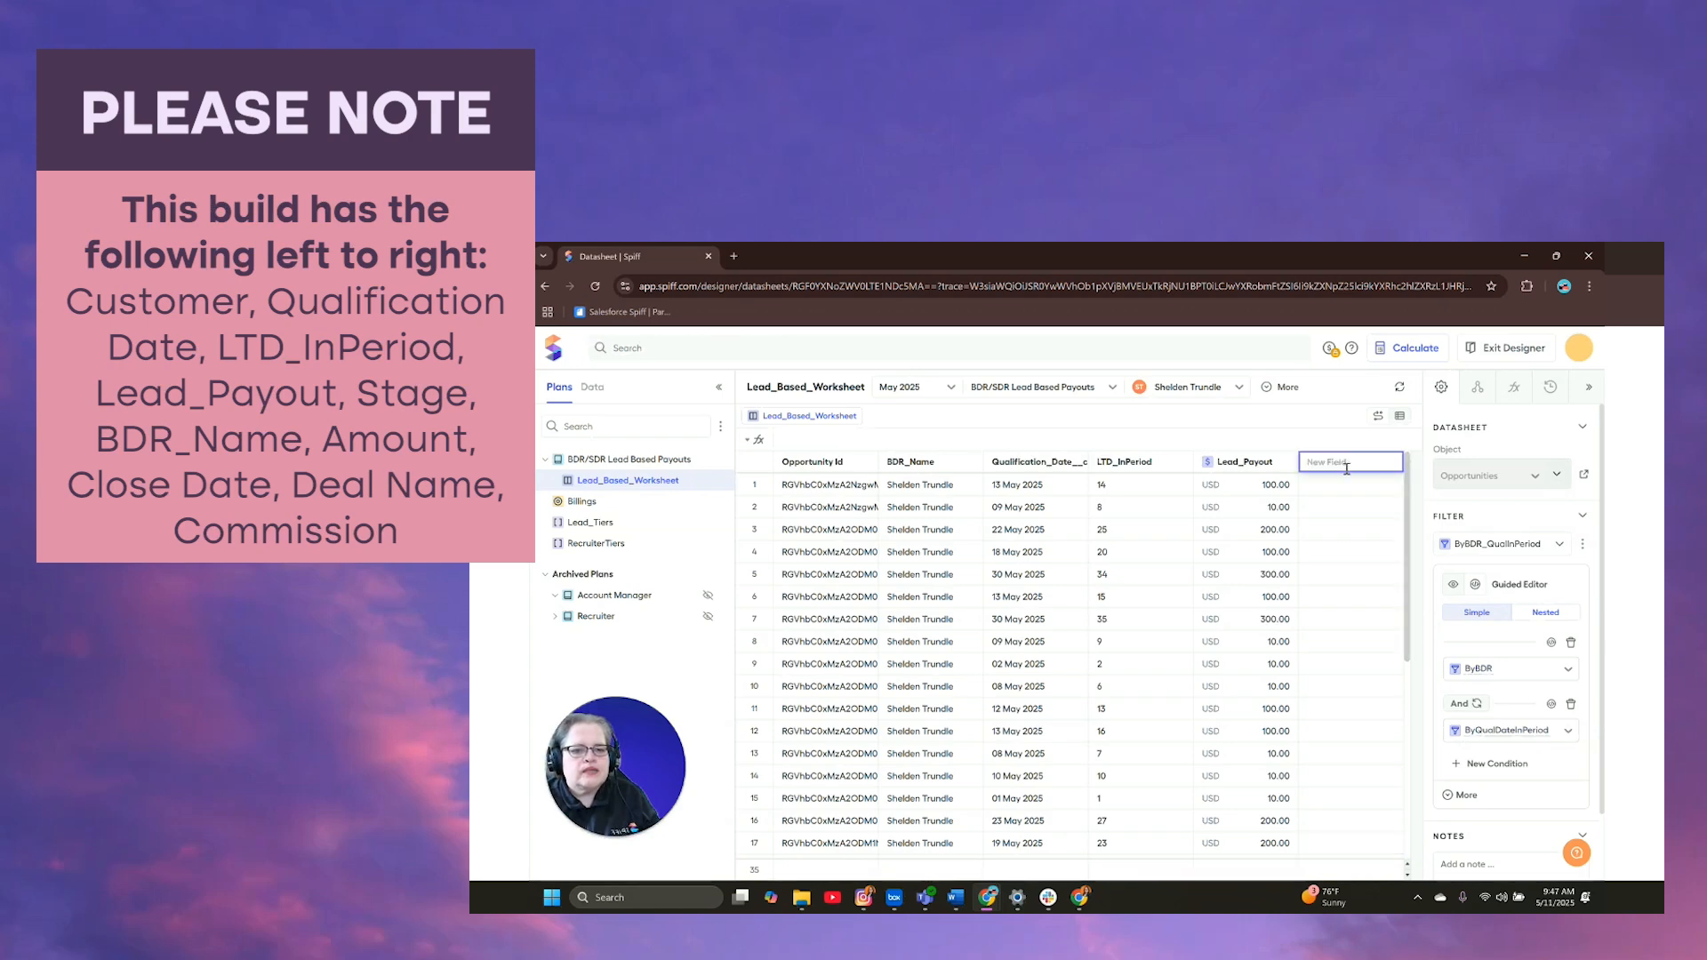
{"action": "type", "text": "Name"}
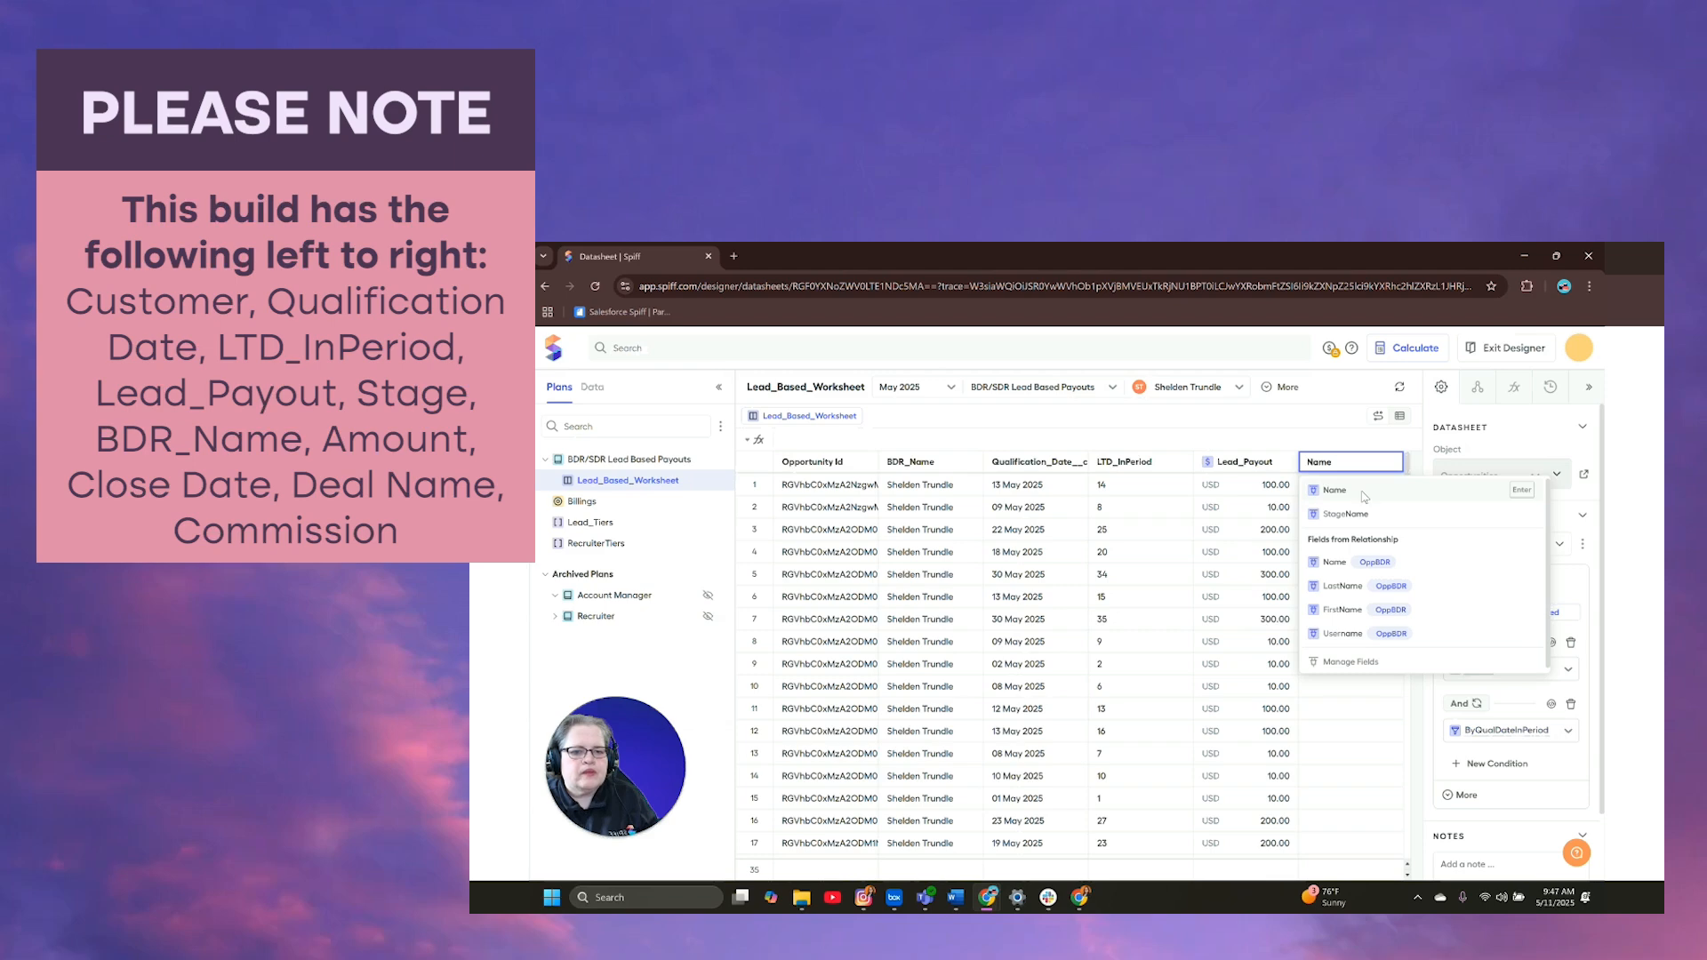
{"action": "left_click", "coordinate": [1365, 491]}
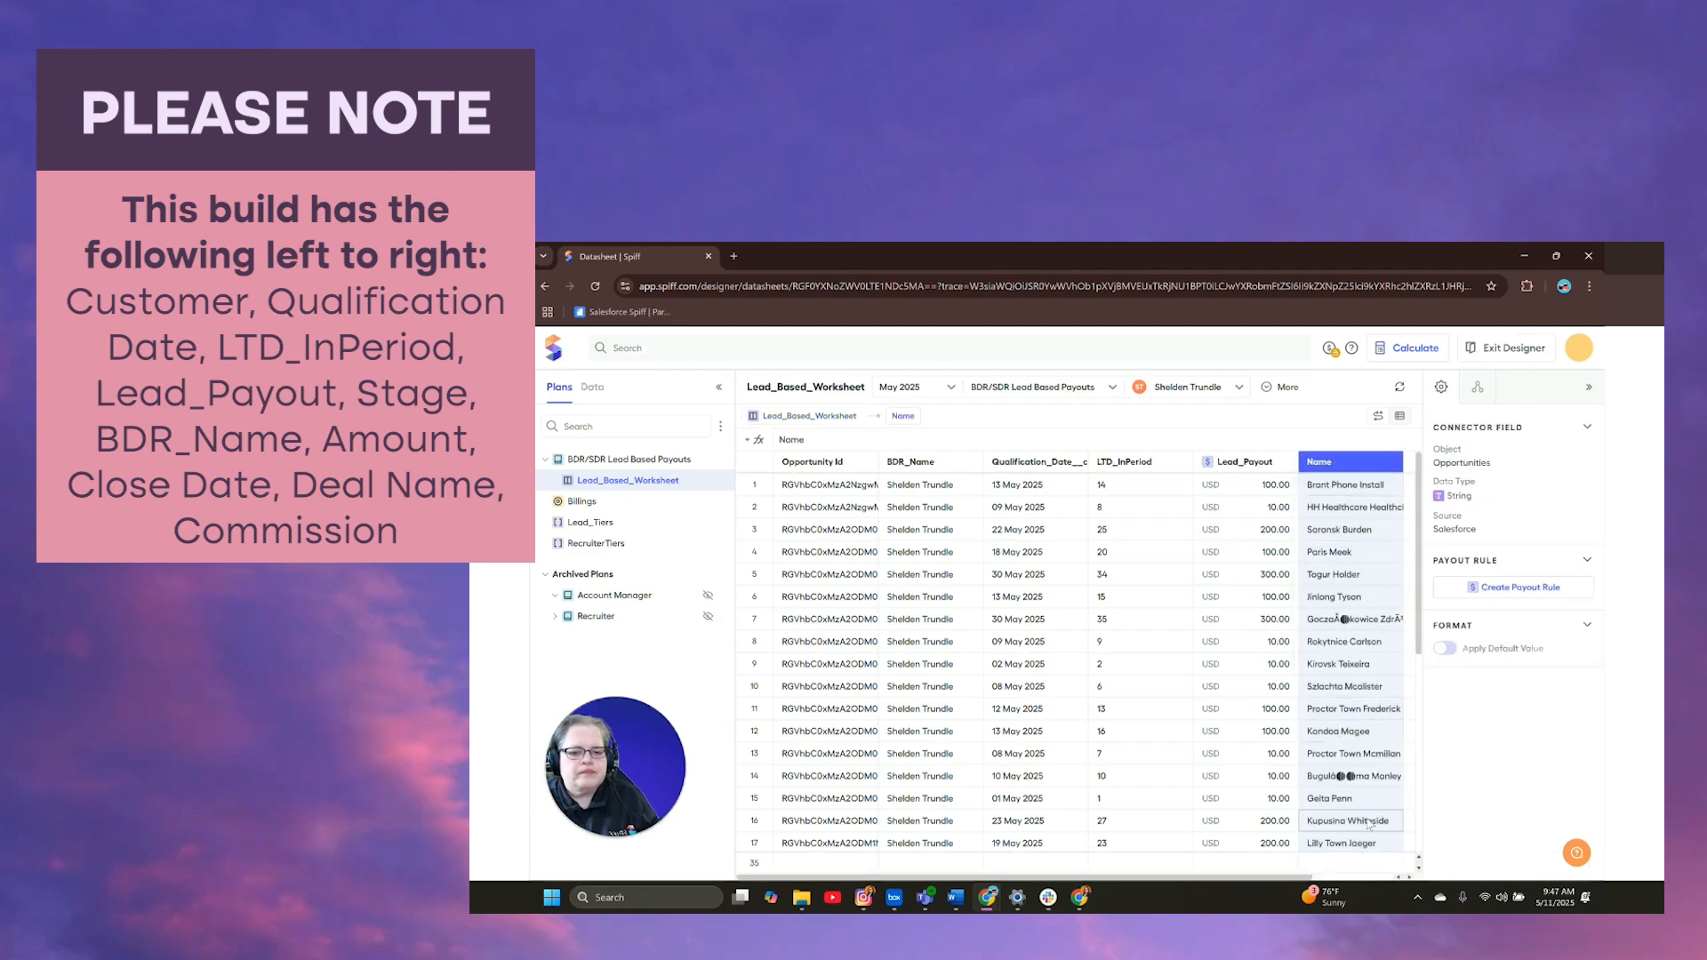
{"action": "left_click_drag", "start_coordinate": [1300, 880], "coordinate": [1380, 881]}
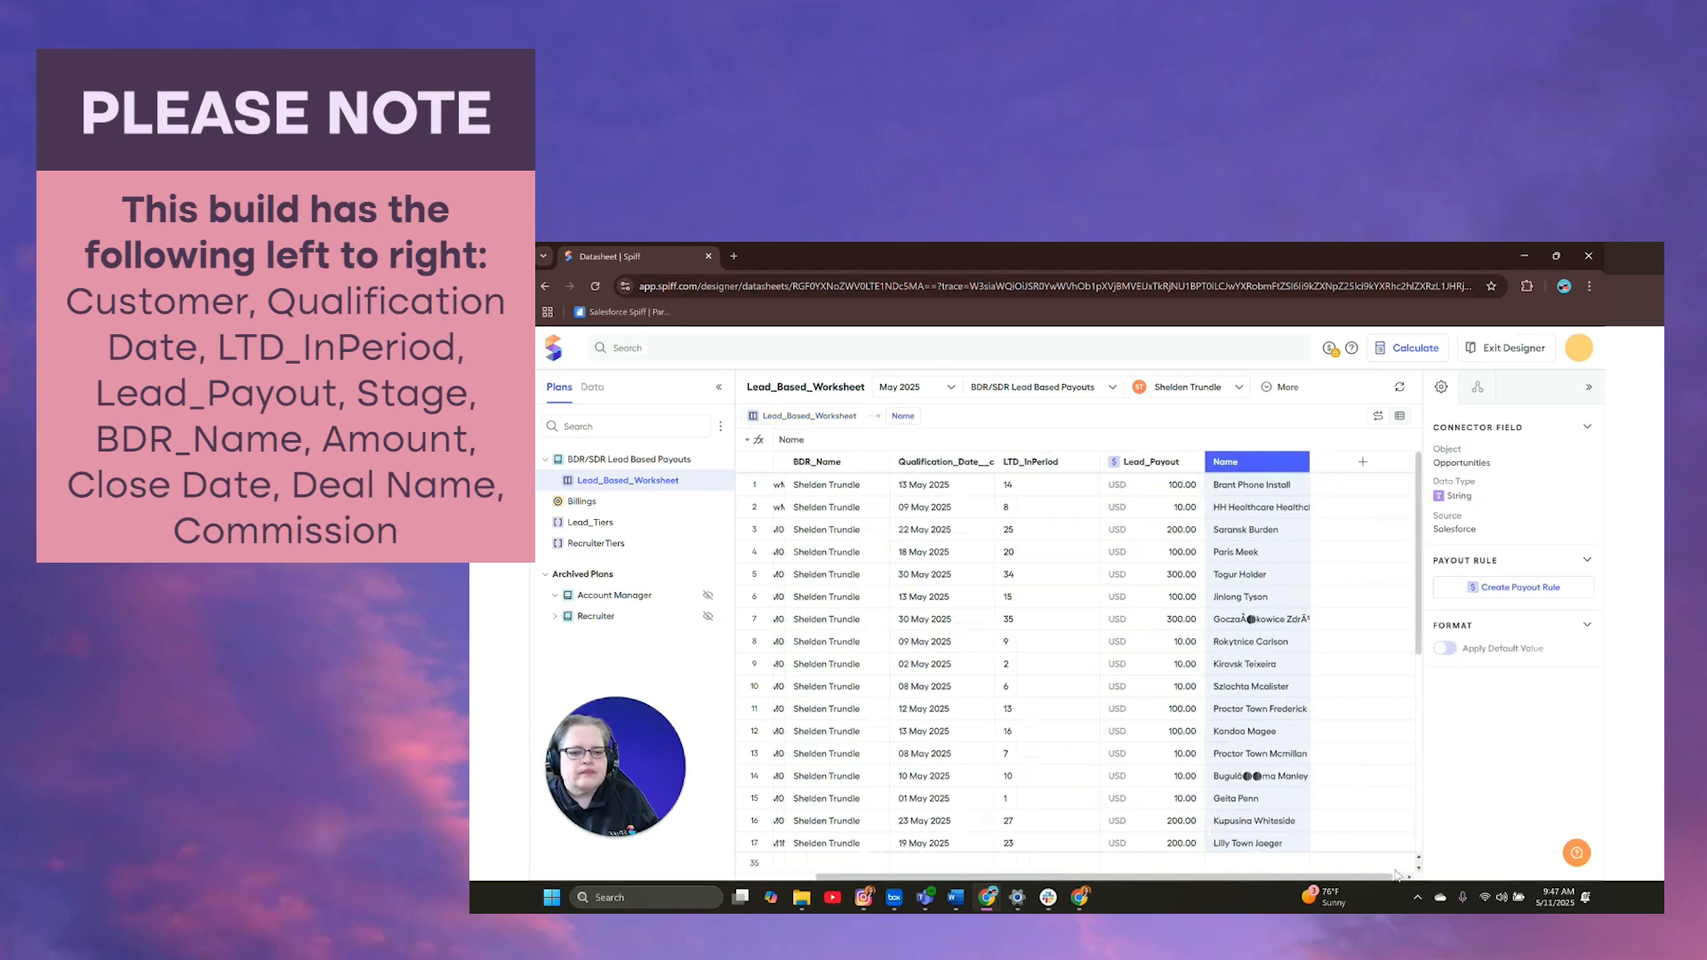
{"action": "left_click", "coordinate": [1365, 468]}
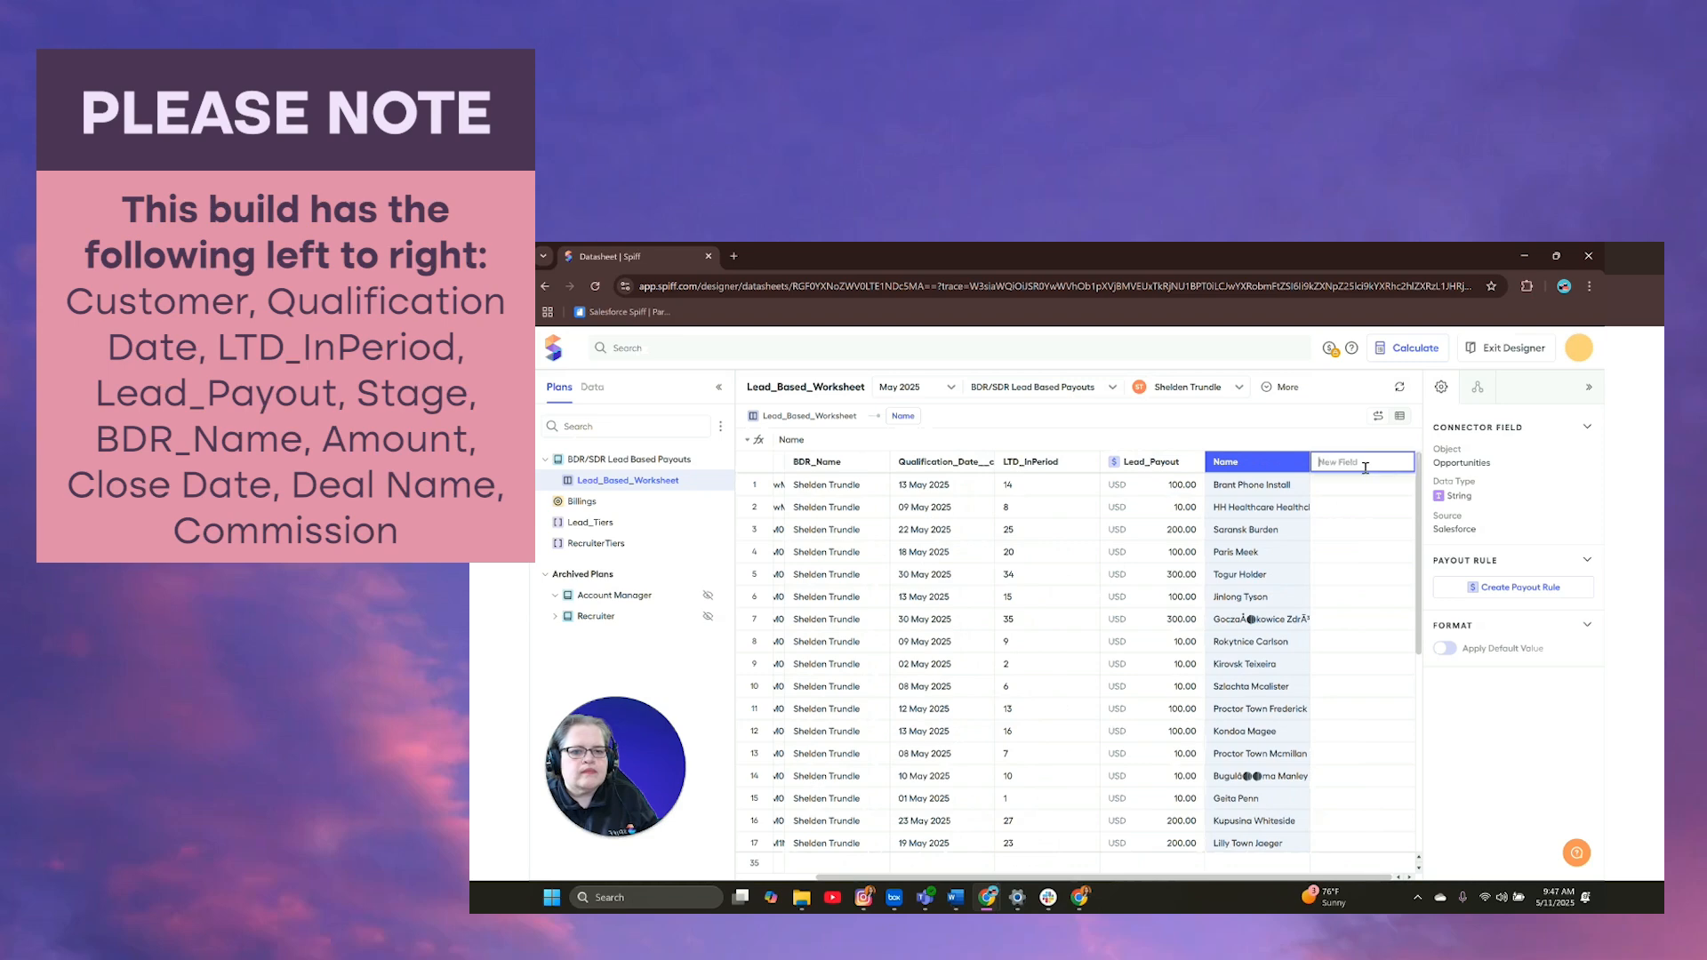
{"action": "type", "text": "Stag"}
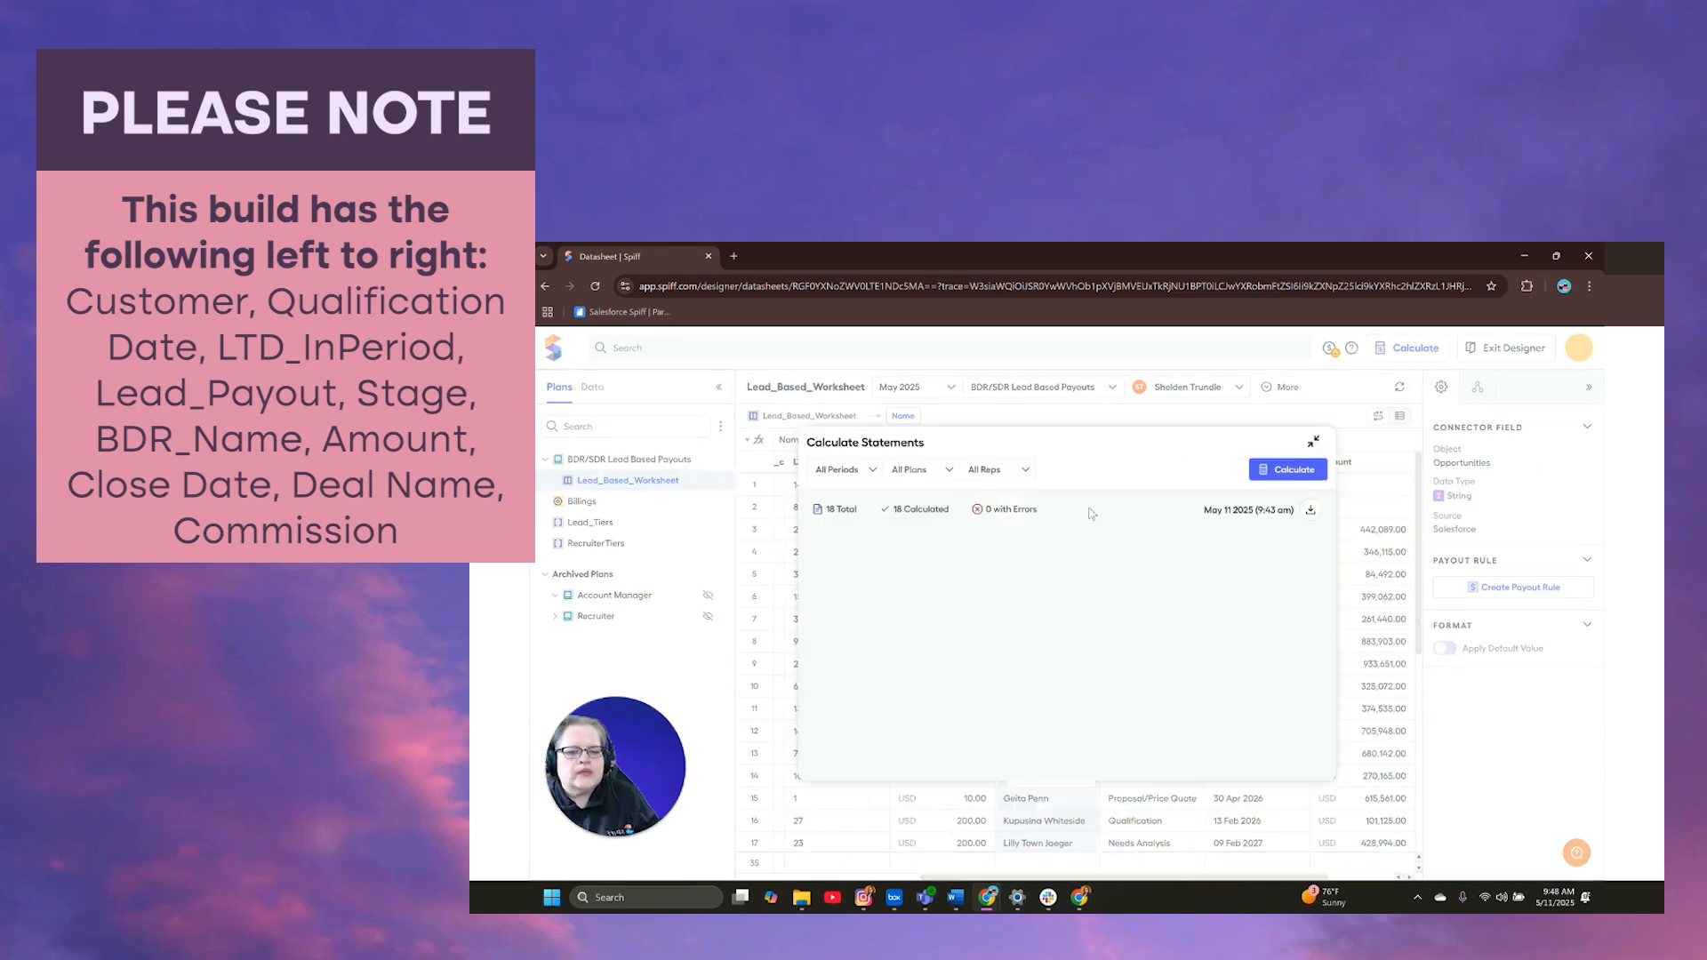
- Calculate the statements for all periods, all plans and all reps, and leave the Designer
{"action": "left_click", "coordinate": [1288, 470]}
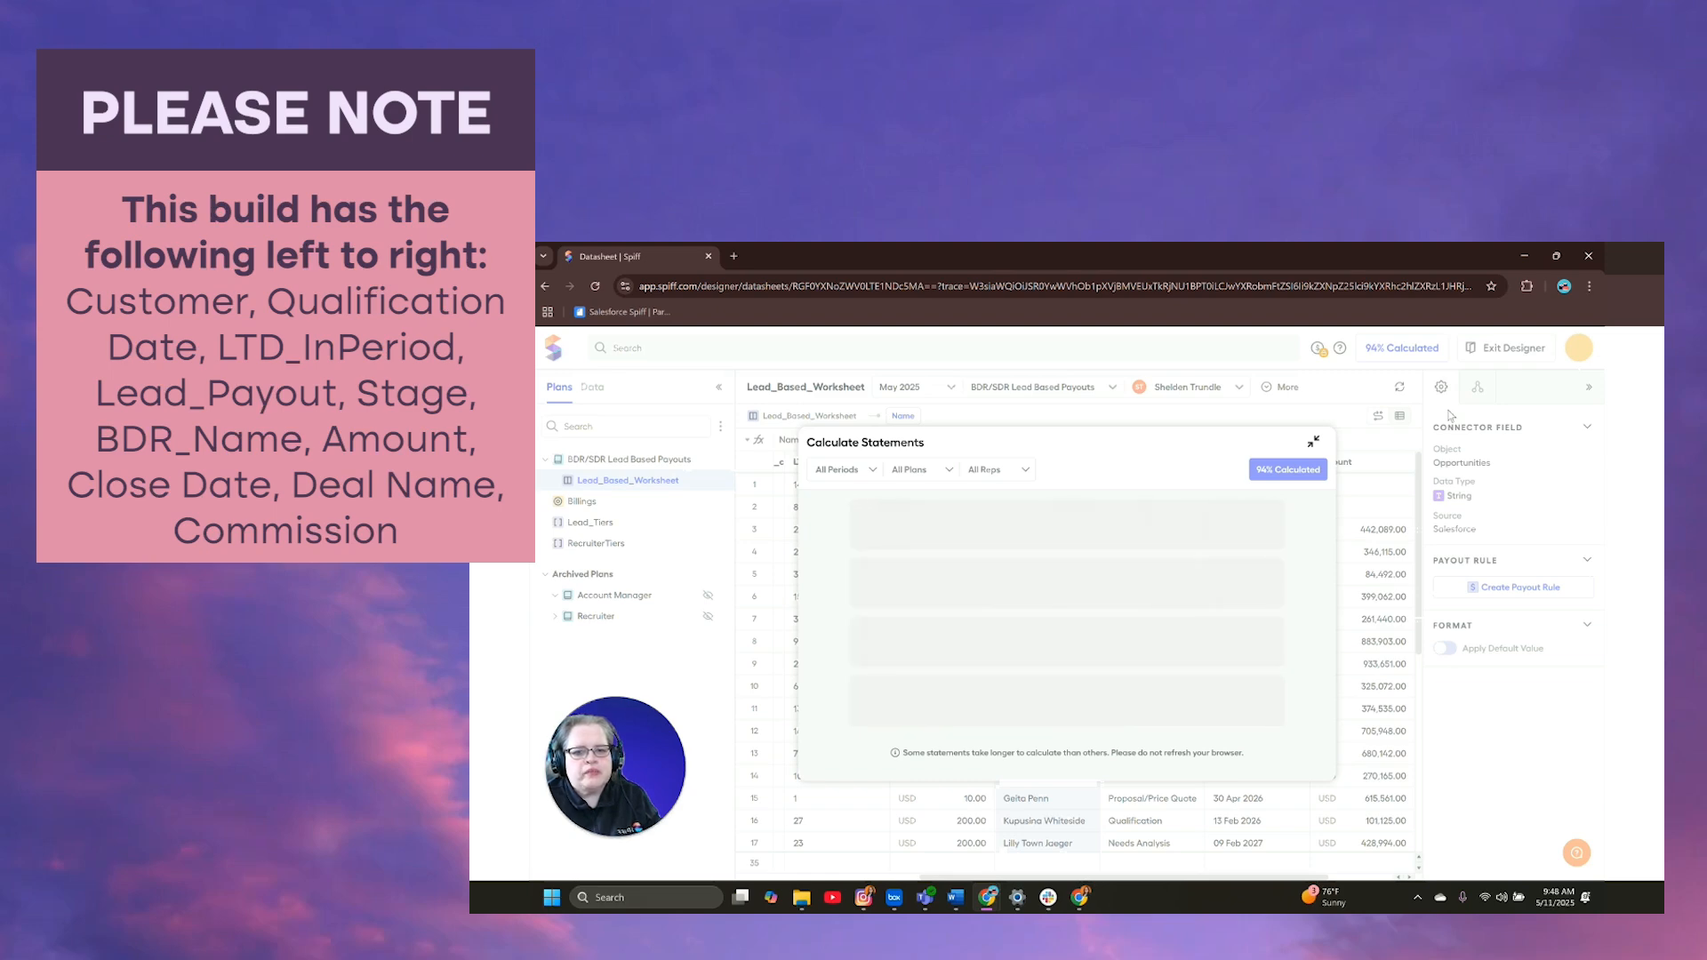
{"action": "left_click", "coordinate": [1315, 443]}
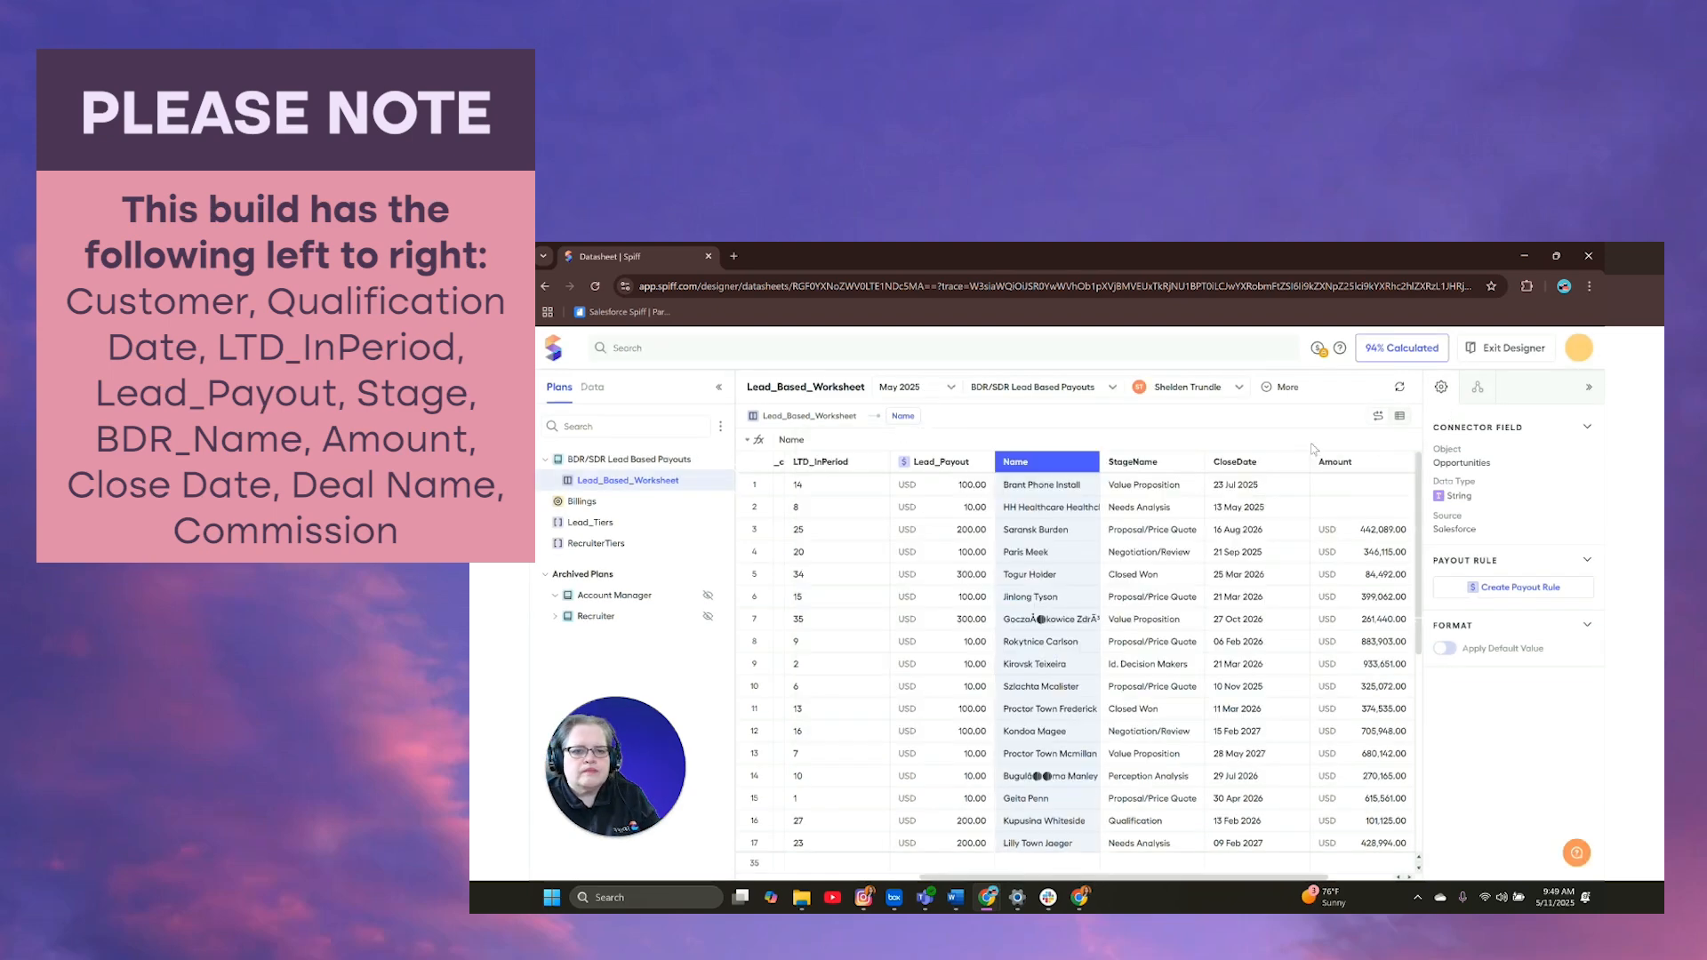
{"action": "left_click", "coordinate": [1489, 351]}
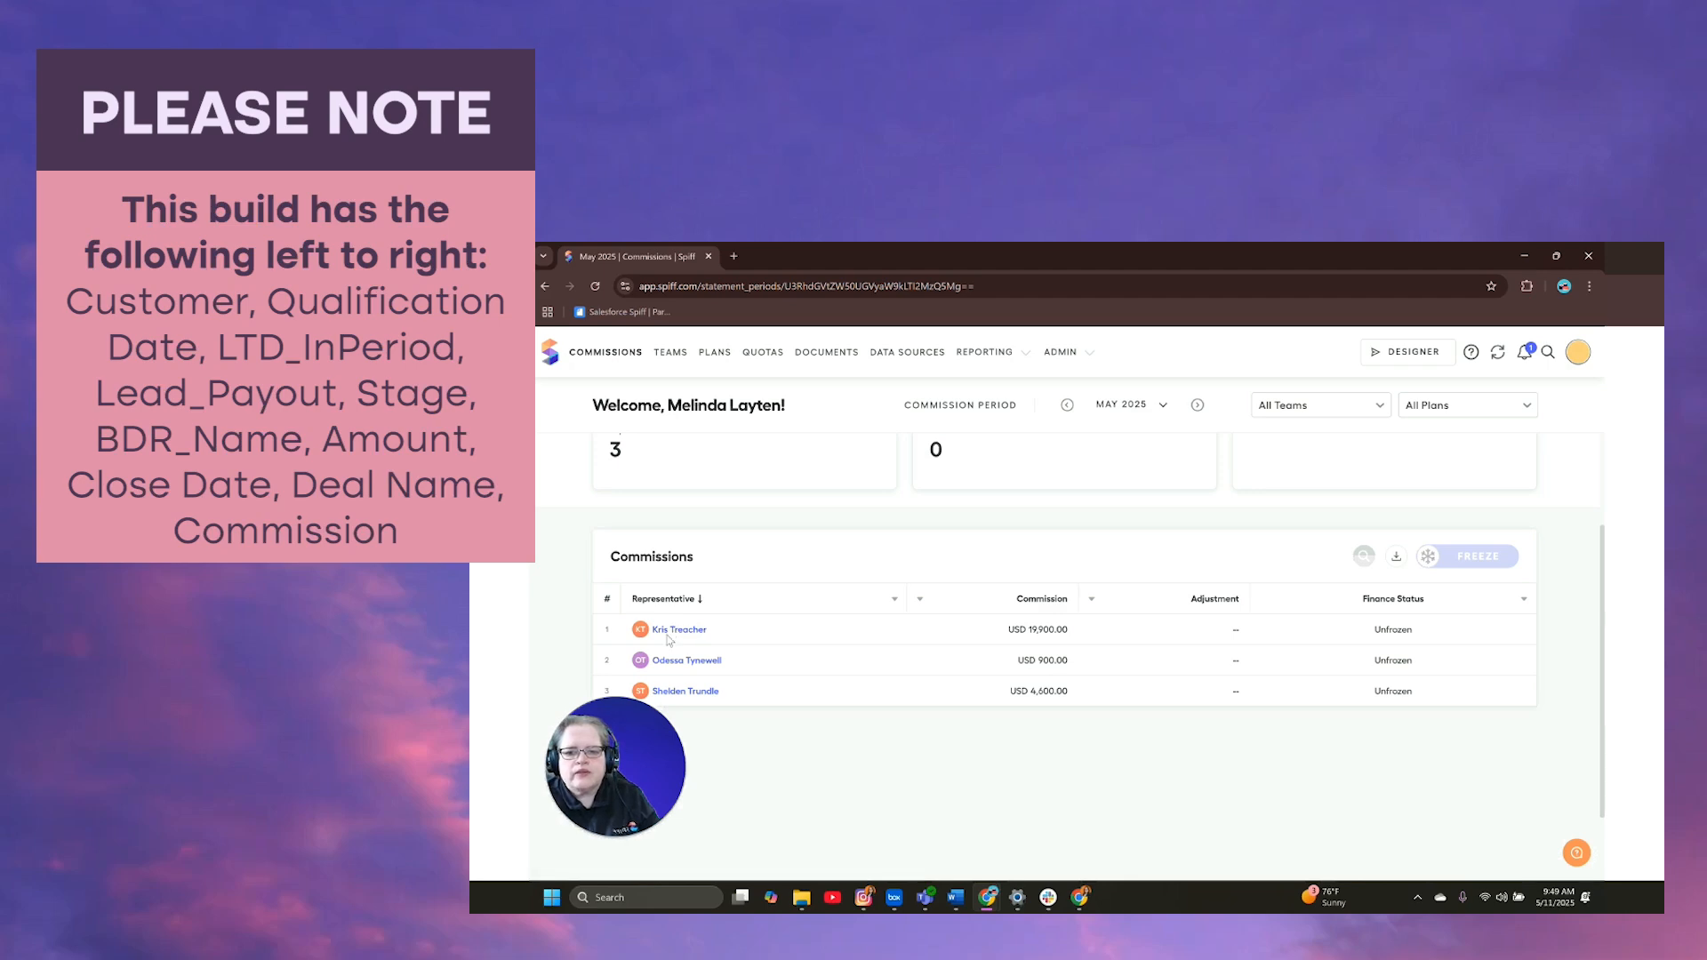
- Open the first representative's May 2025 statement and check the values in all Lead_Payout obligations columns
{"action": "left_click", "coordinate": [680, 630]}
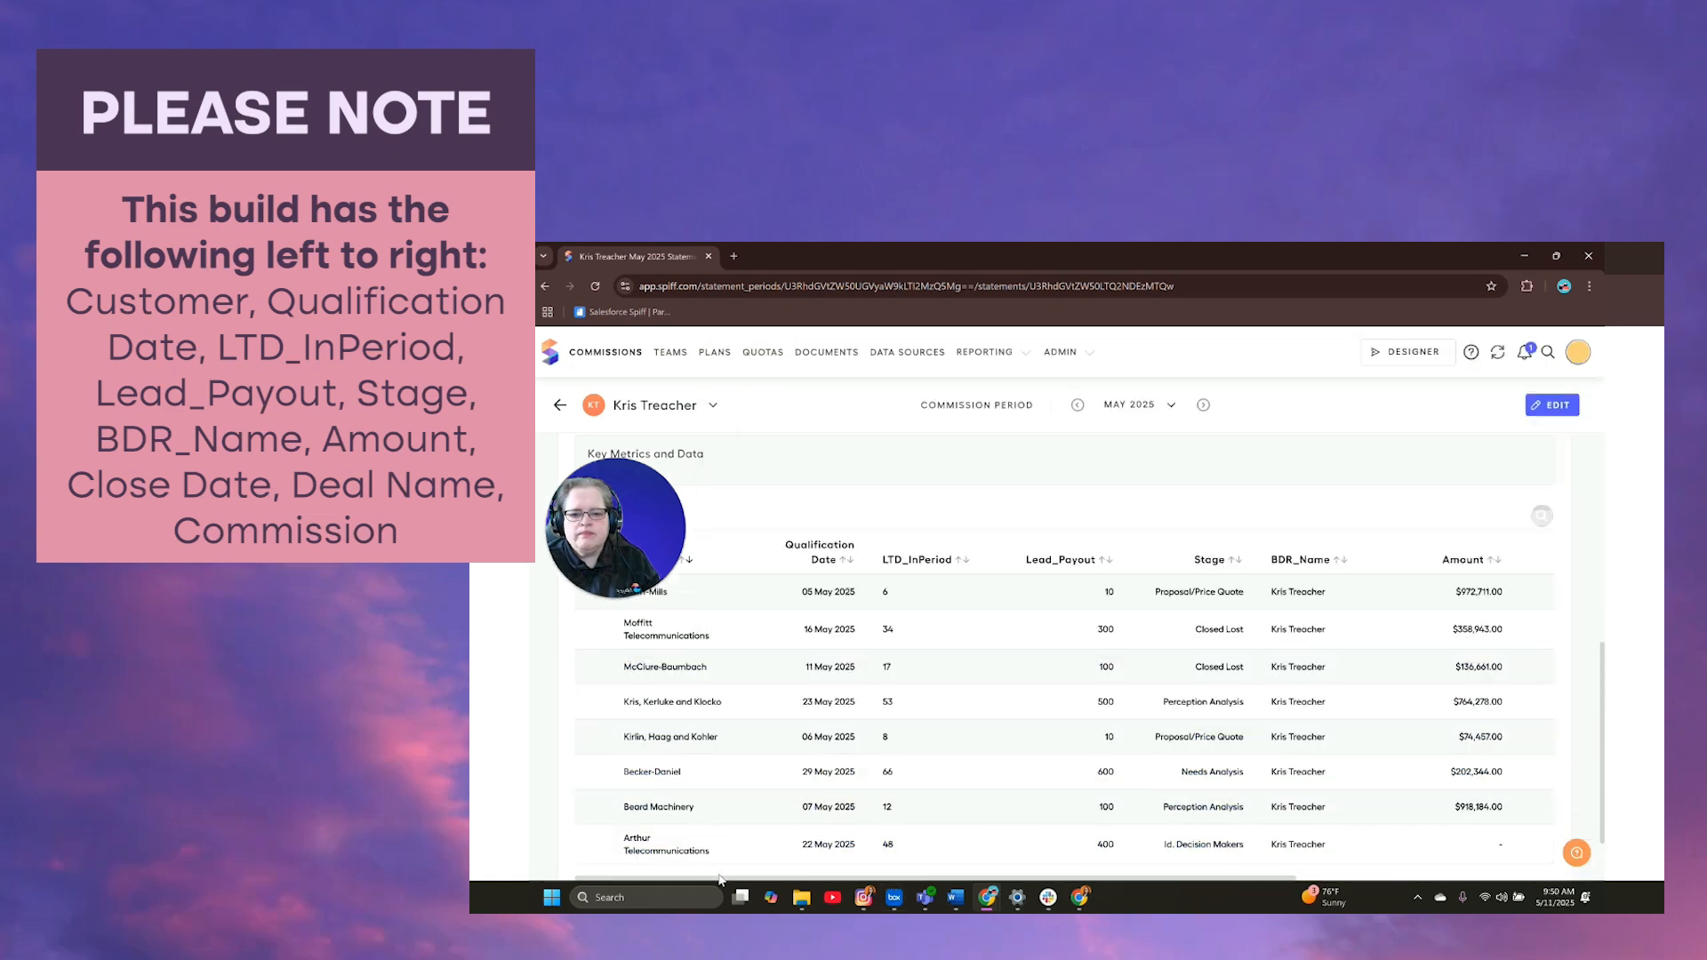
{"action": "scroll", "coordinate": [723, 876], "scroll_direction": "right", "scroll_amount": 3}
{"action": "scroll", "coordinate": [1526, 637], "scroll_direction": "up", "scroll_amount": 5}
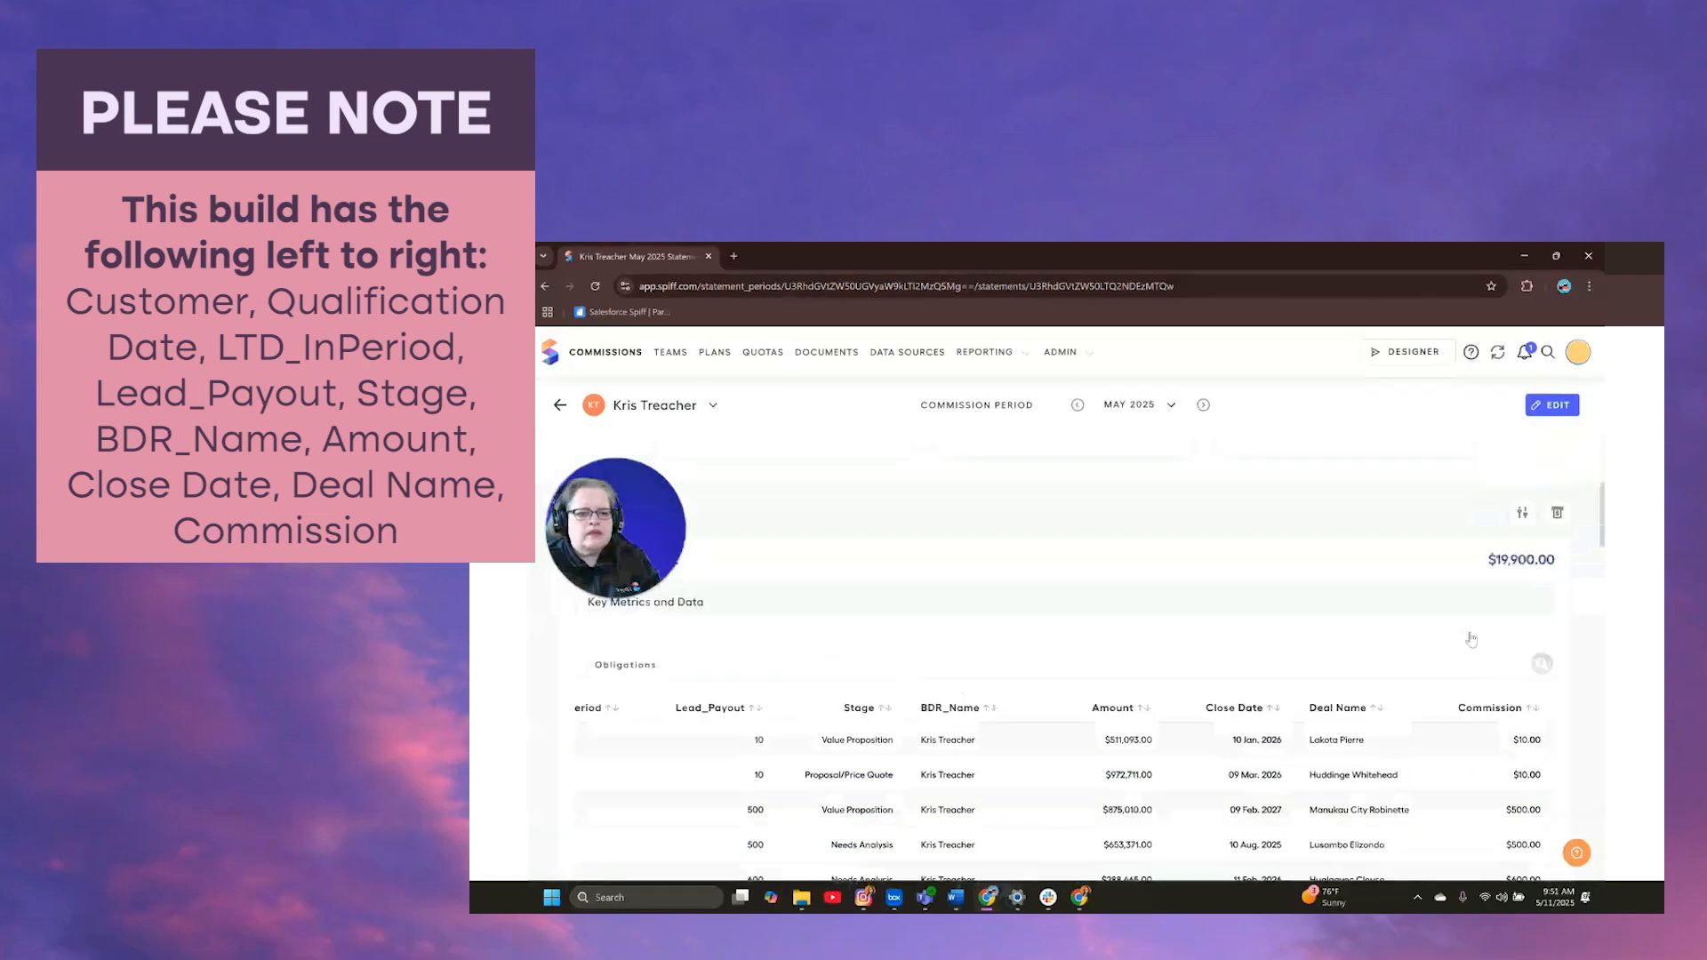
{"action": "scroll", "coordinate": [1527, 638], "scroll_direction": "up", "scroll_amount": 2}
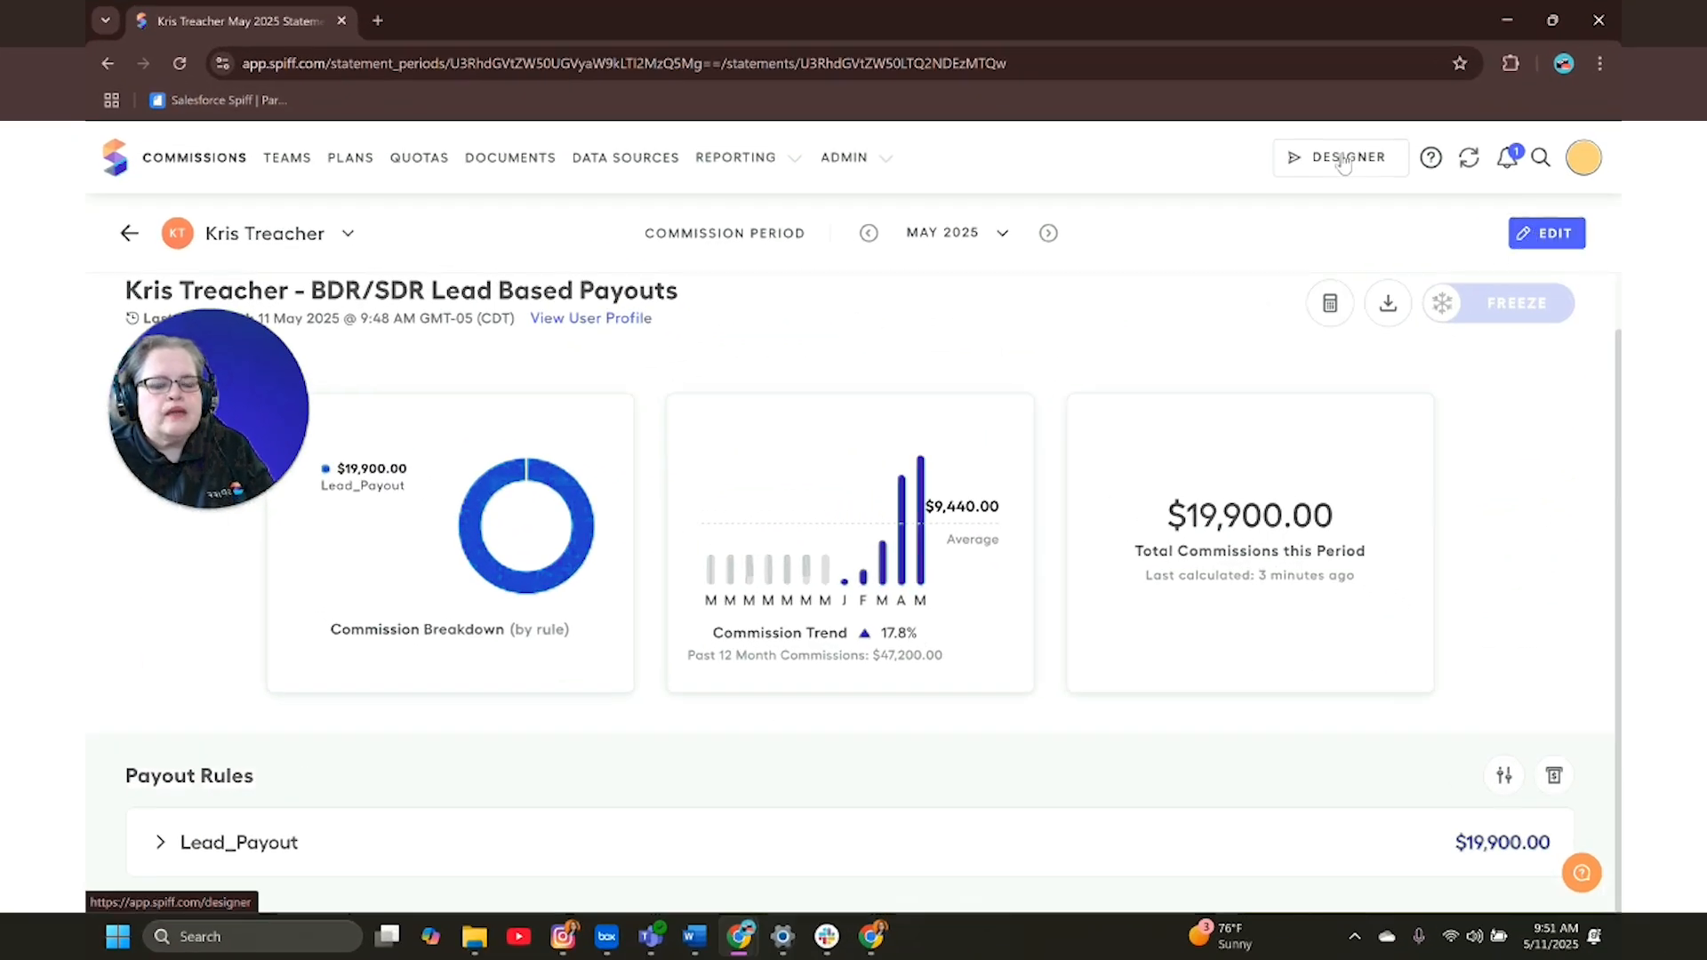
- Open the Opportunities InPeriod filter in the Designer's data and delete its deal.booking_date conditions
{"action": "left_click", "coordinate": [1392, 313]}
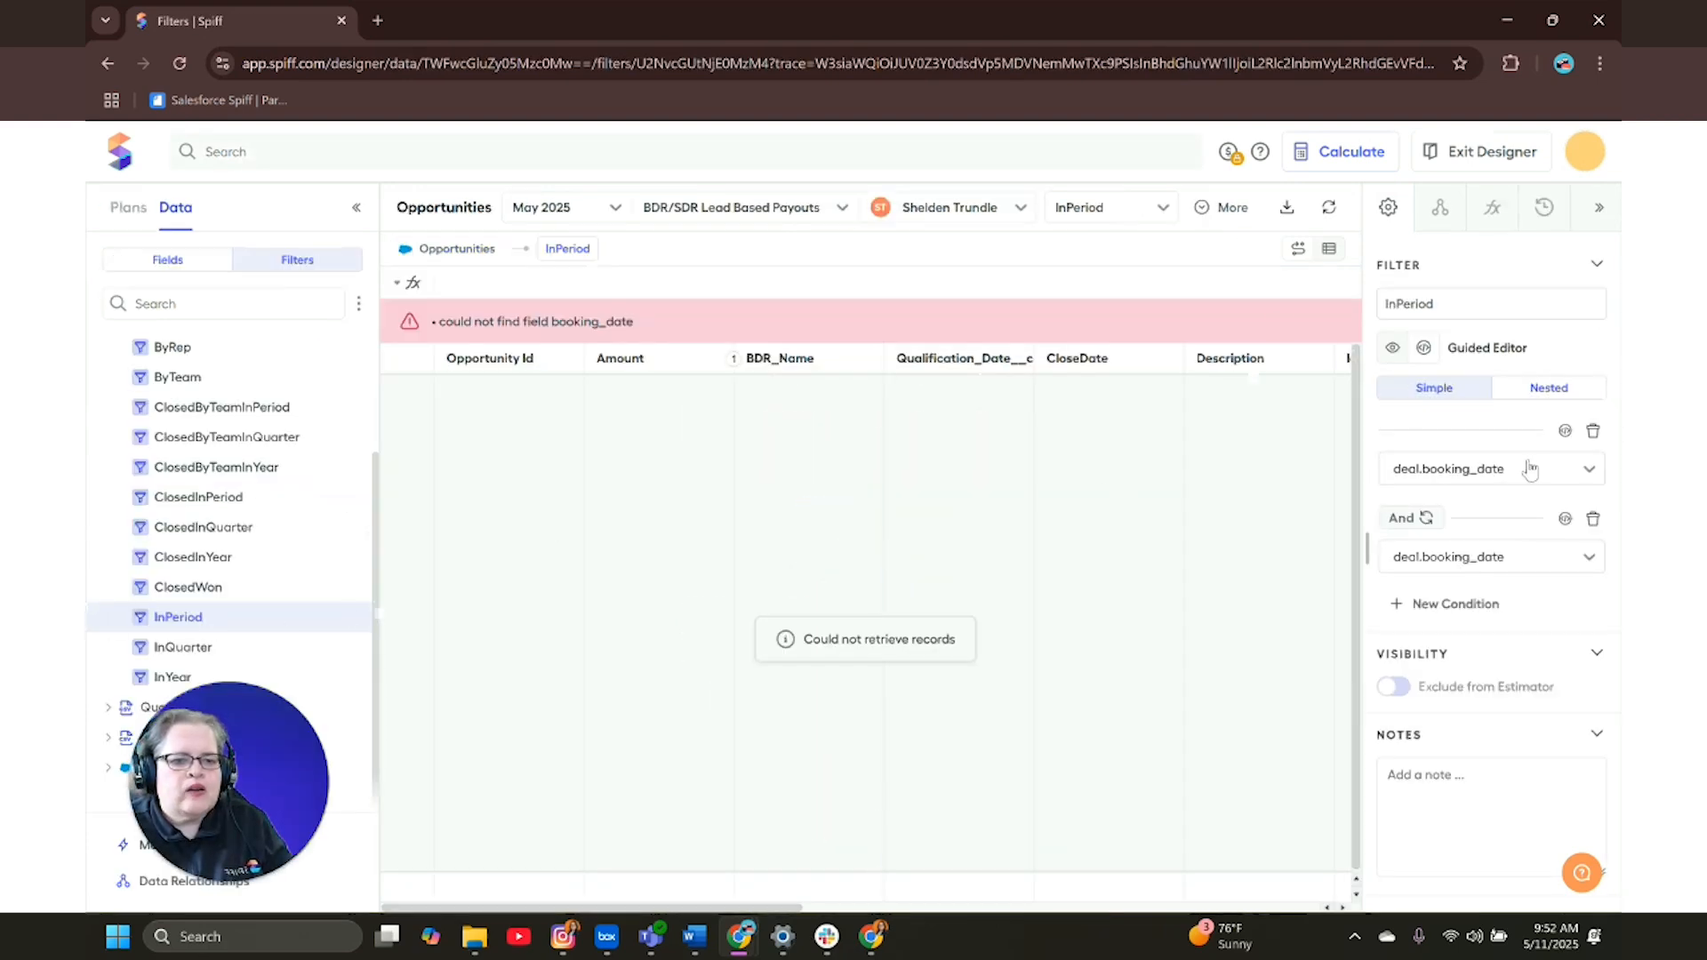
{"action": "left_click", "coordinate": [1593, 433]}
{"action": "left_click", "coordinate": [1593, 432]}
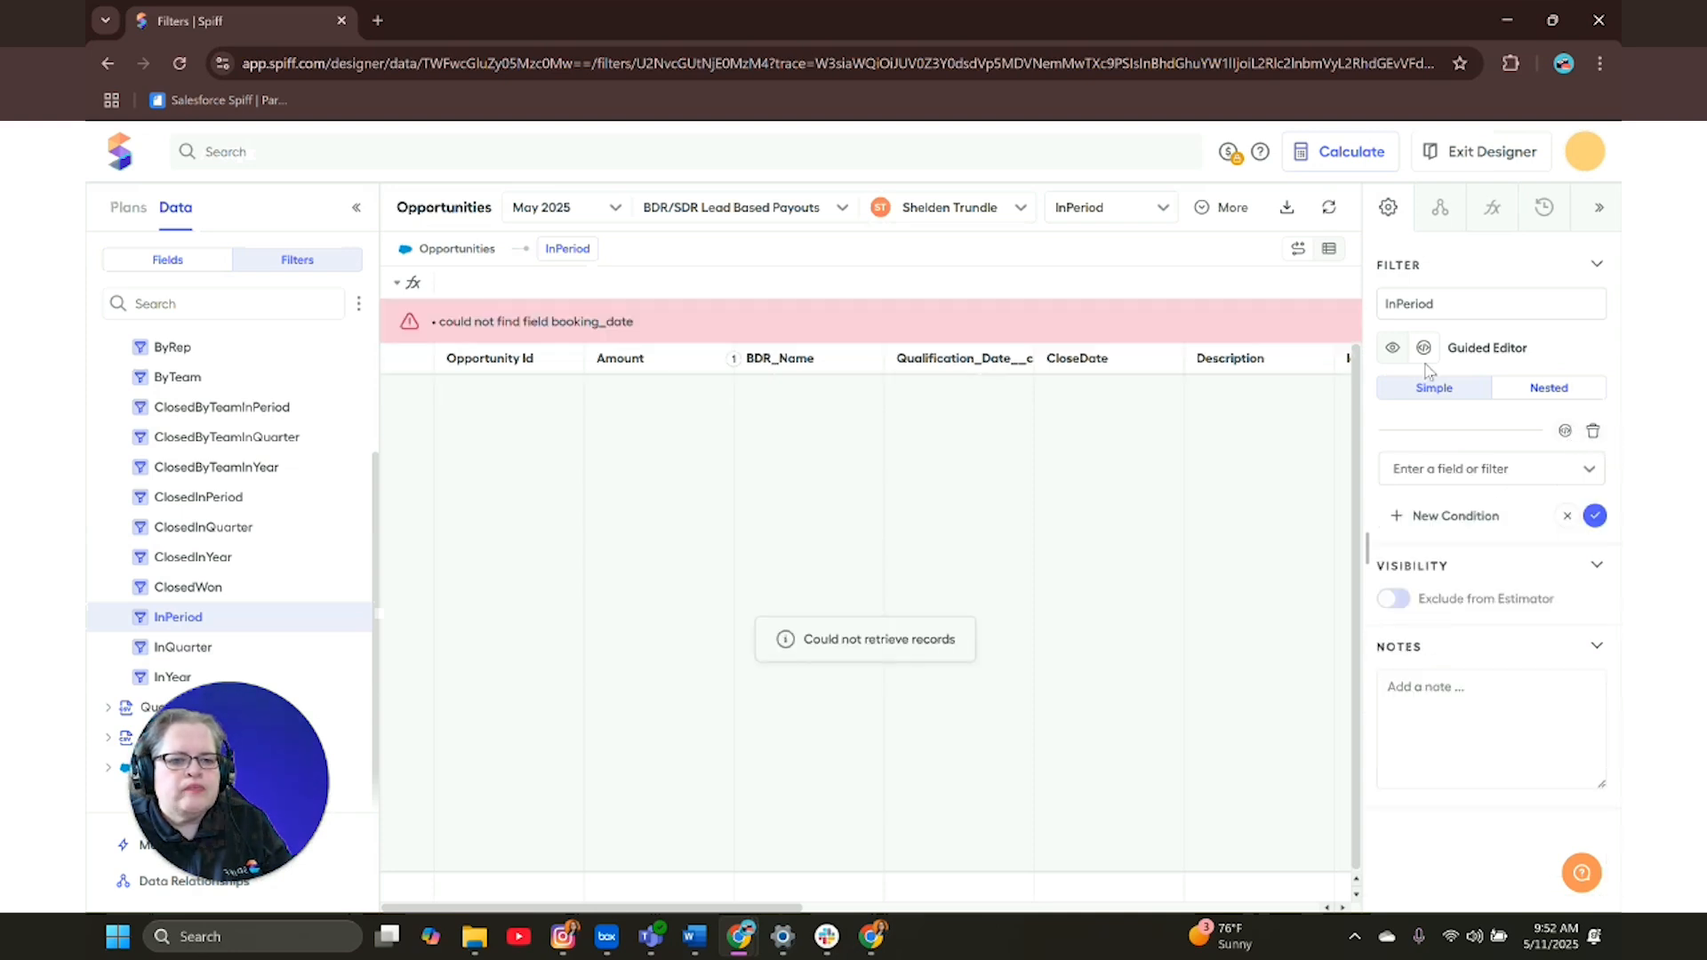
- Set the InPeriod filter's condition to CloseDate is within Current Period
{"action": "left_click", "coordinate": [1461, 467]}
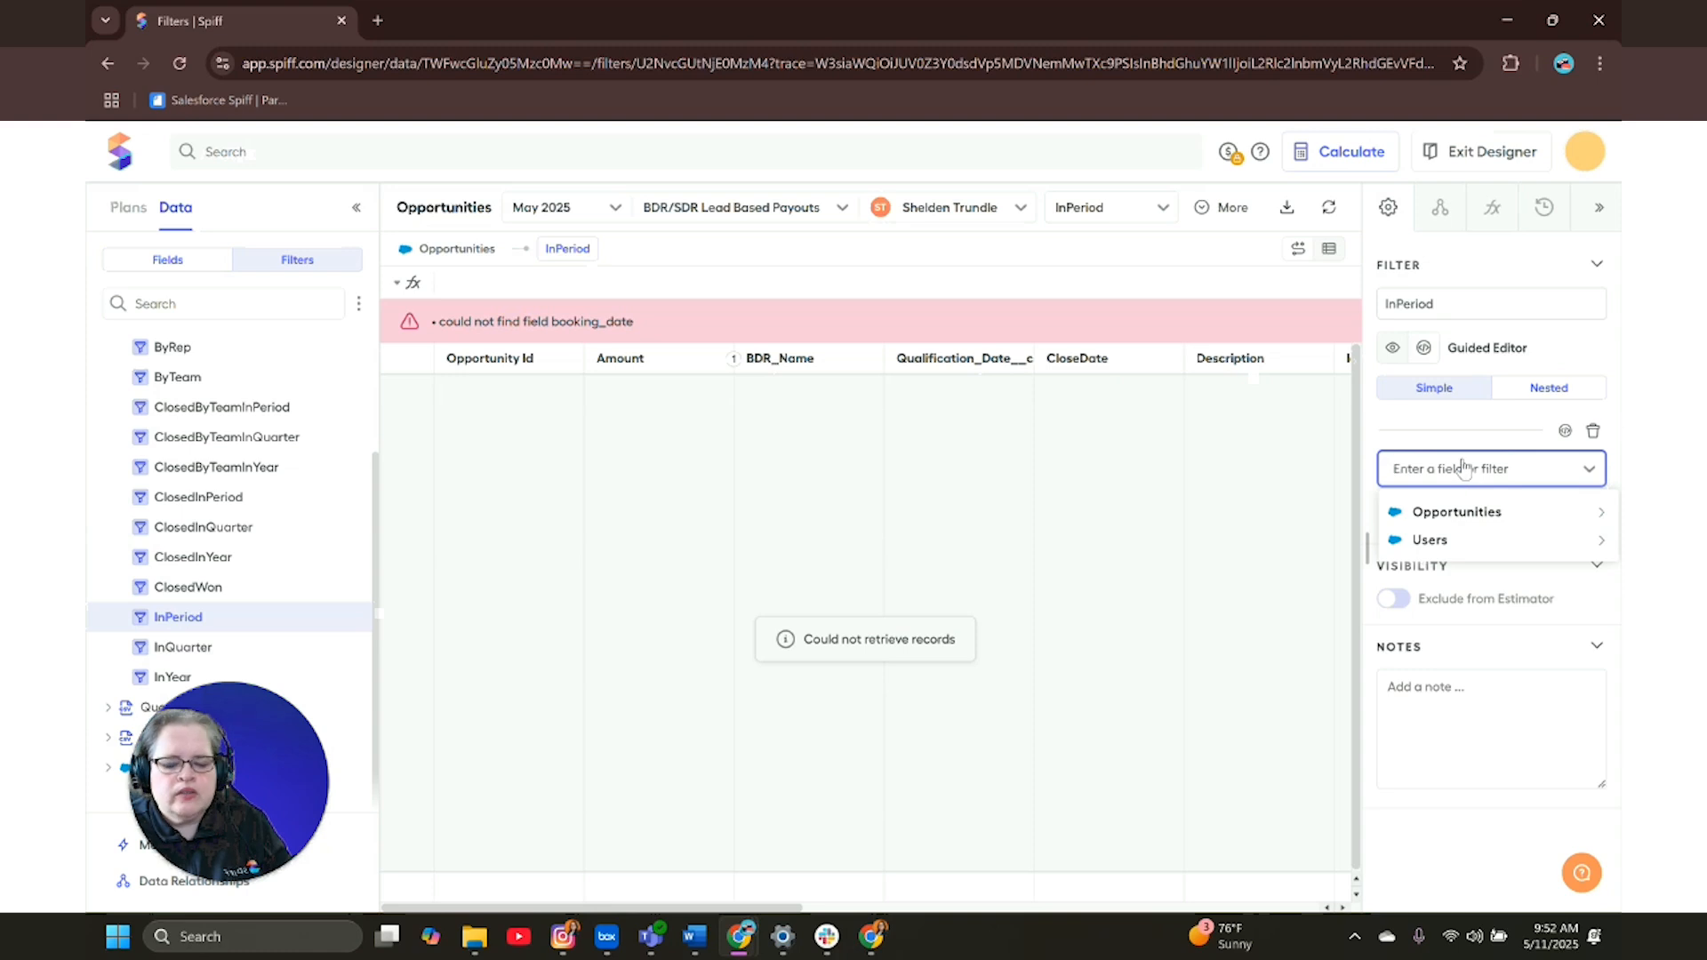
{"action": "type", "text": "Close"}
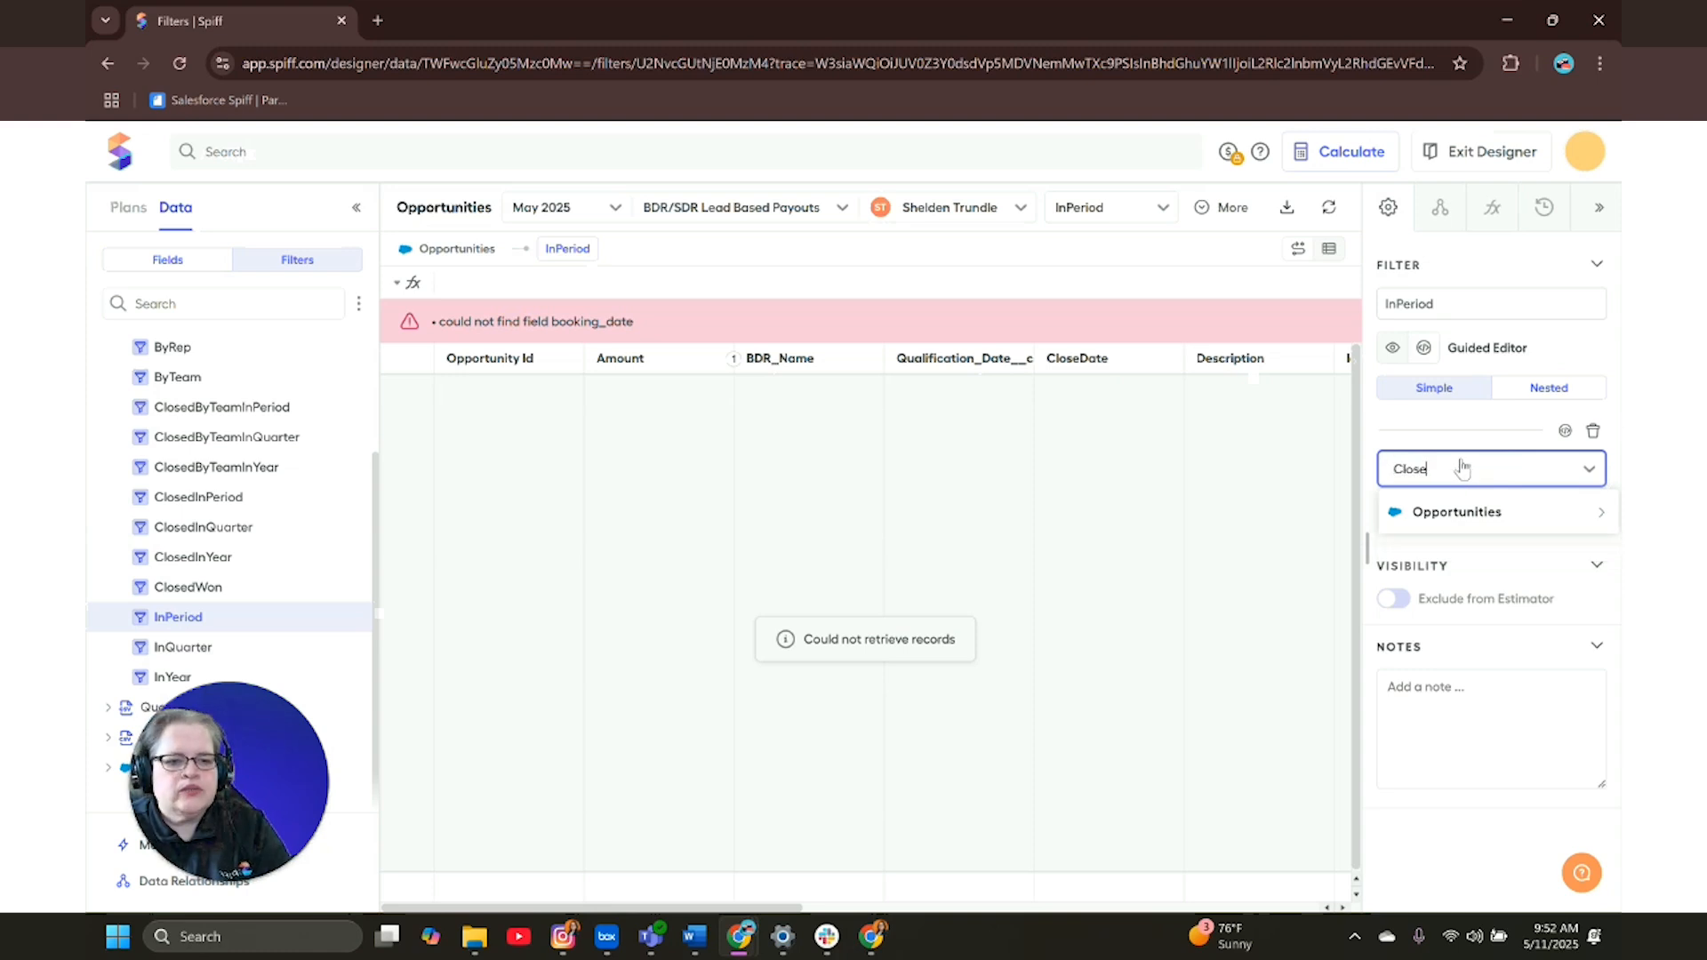
{"action": "left_click", "coordinate": [1505, 520]}
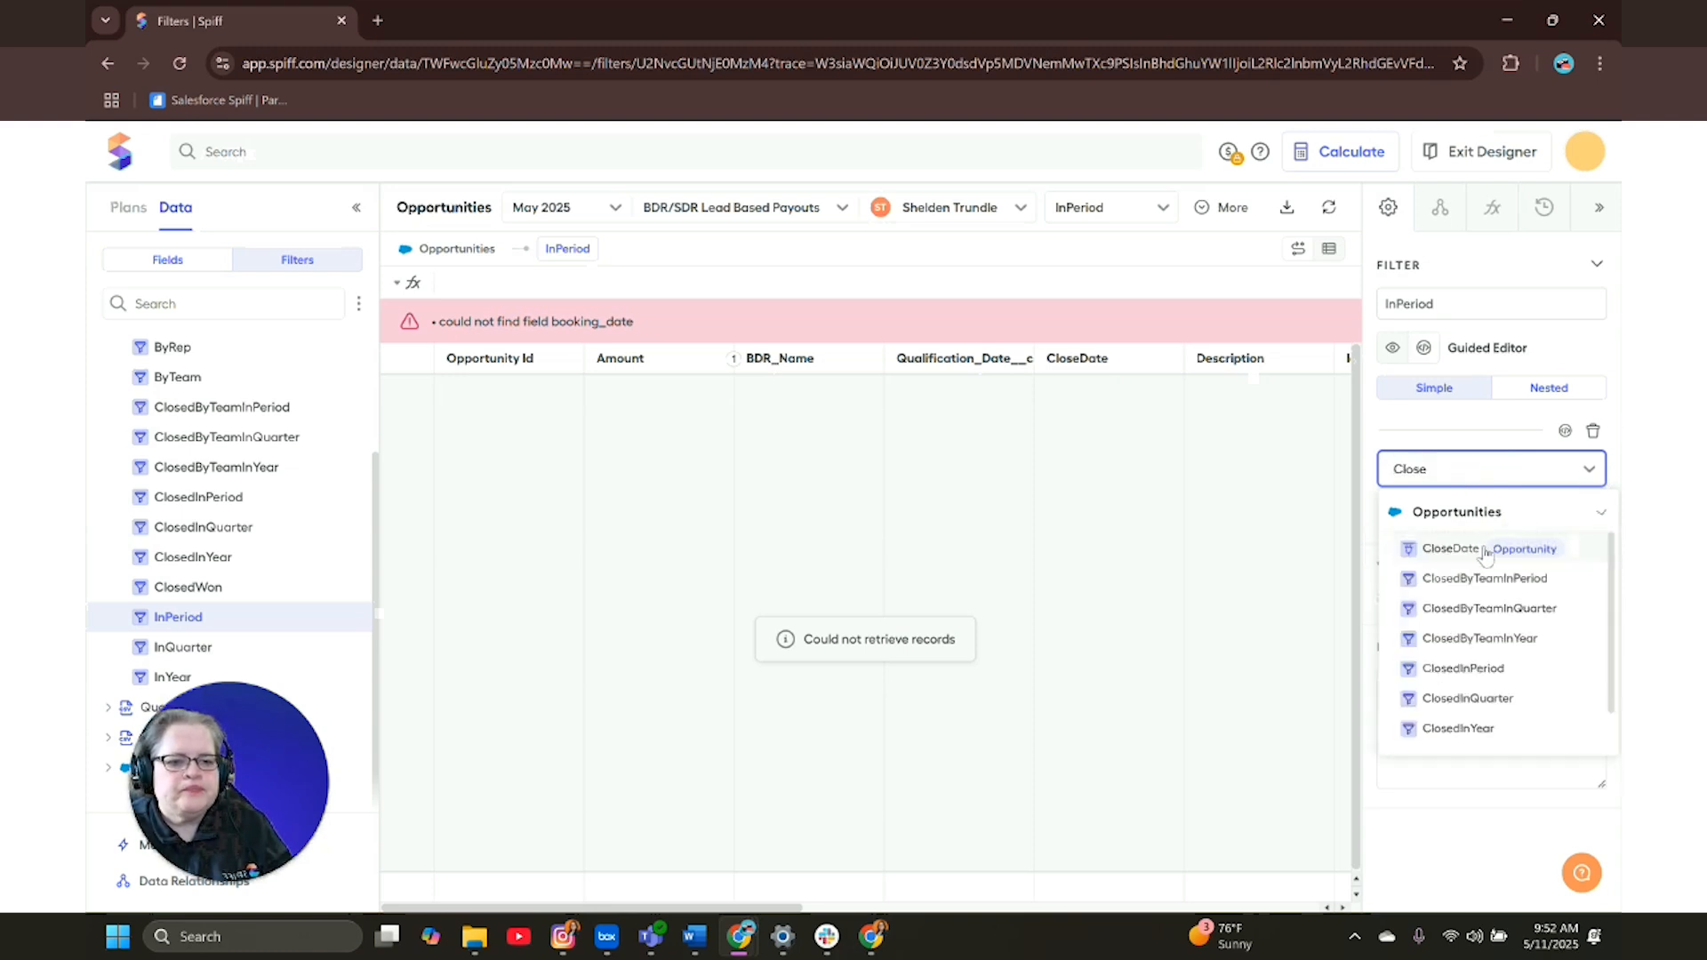
{"action": "left_click", "coordinate": [1482, 558]}
{"action": "left_click", "coordinate": [1463, 512]}
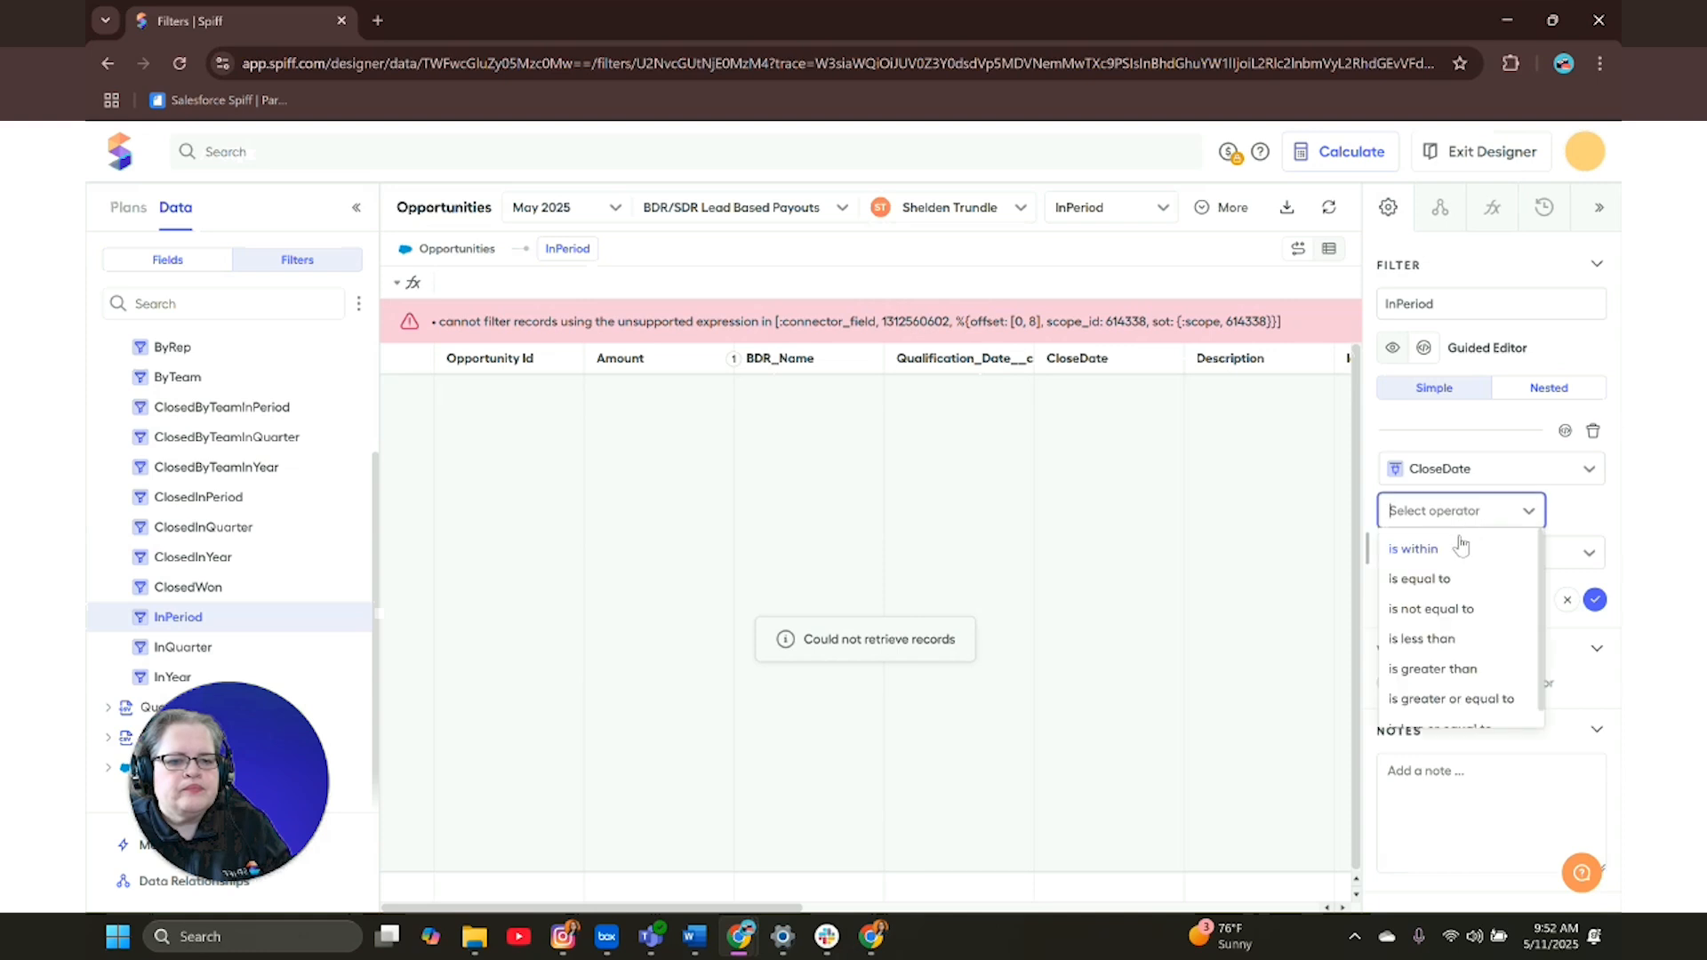
{"action": "left_click", "coordinate": [1435, 551]}
{"action": "left_click", "coordinate": [1462, 553]}
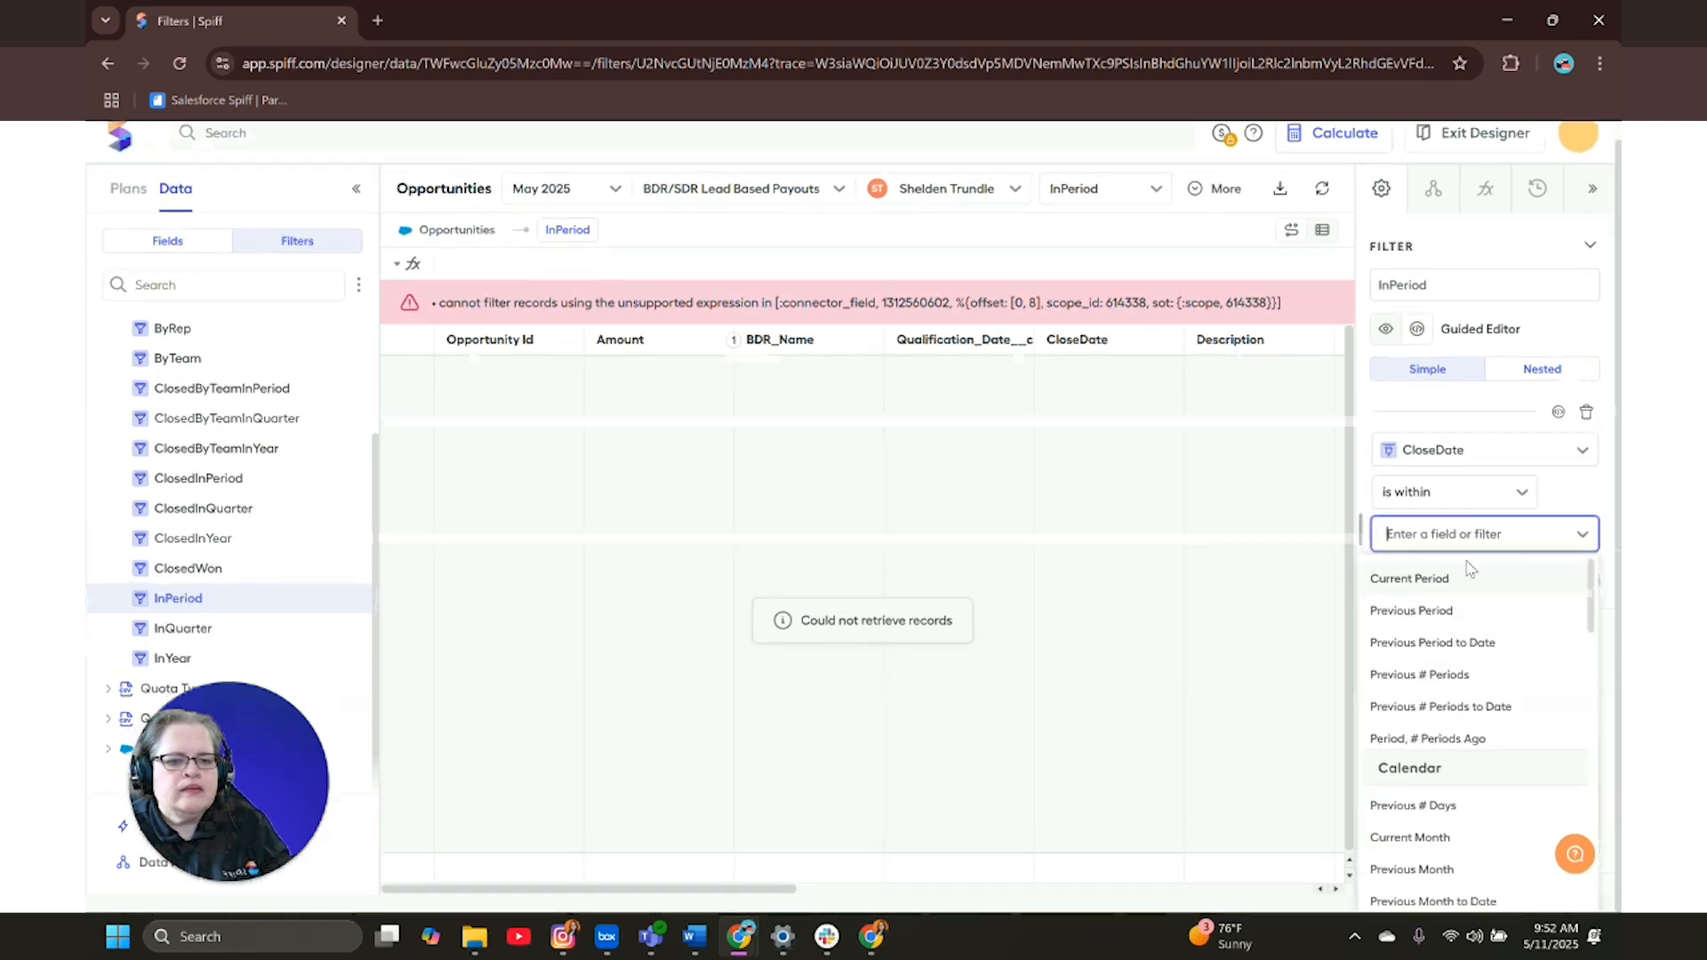
{"action": "left_click", "coordinate": [1423, 587]}
{"action": "left_click", "coordinate": [1440, 600]}
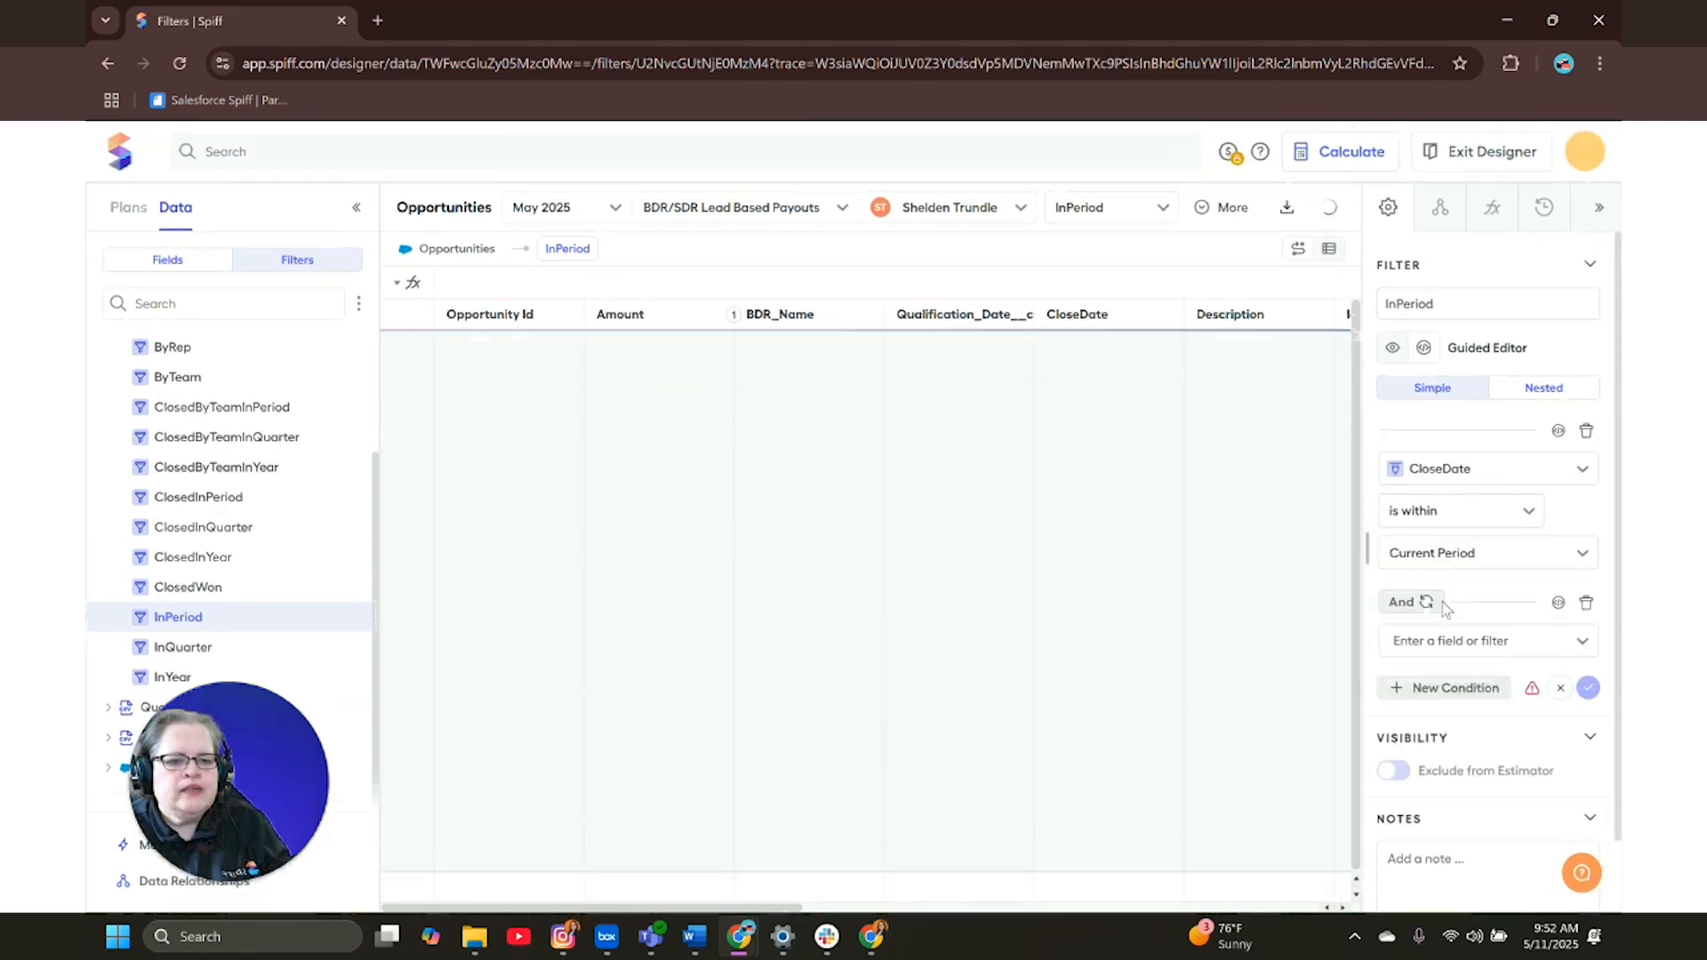
{"action": "left_click", "coordinate": [1445, 640]}
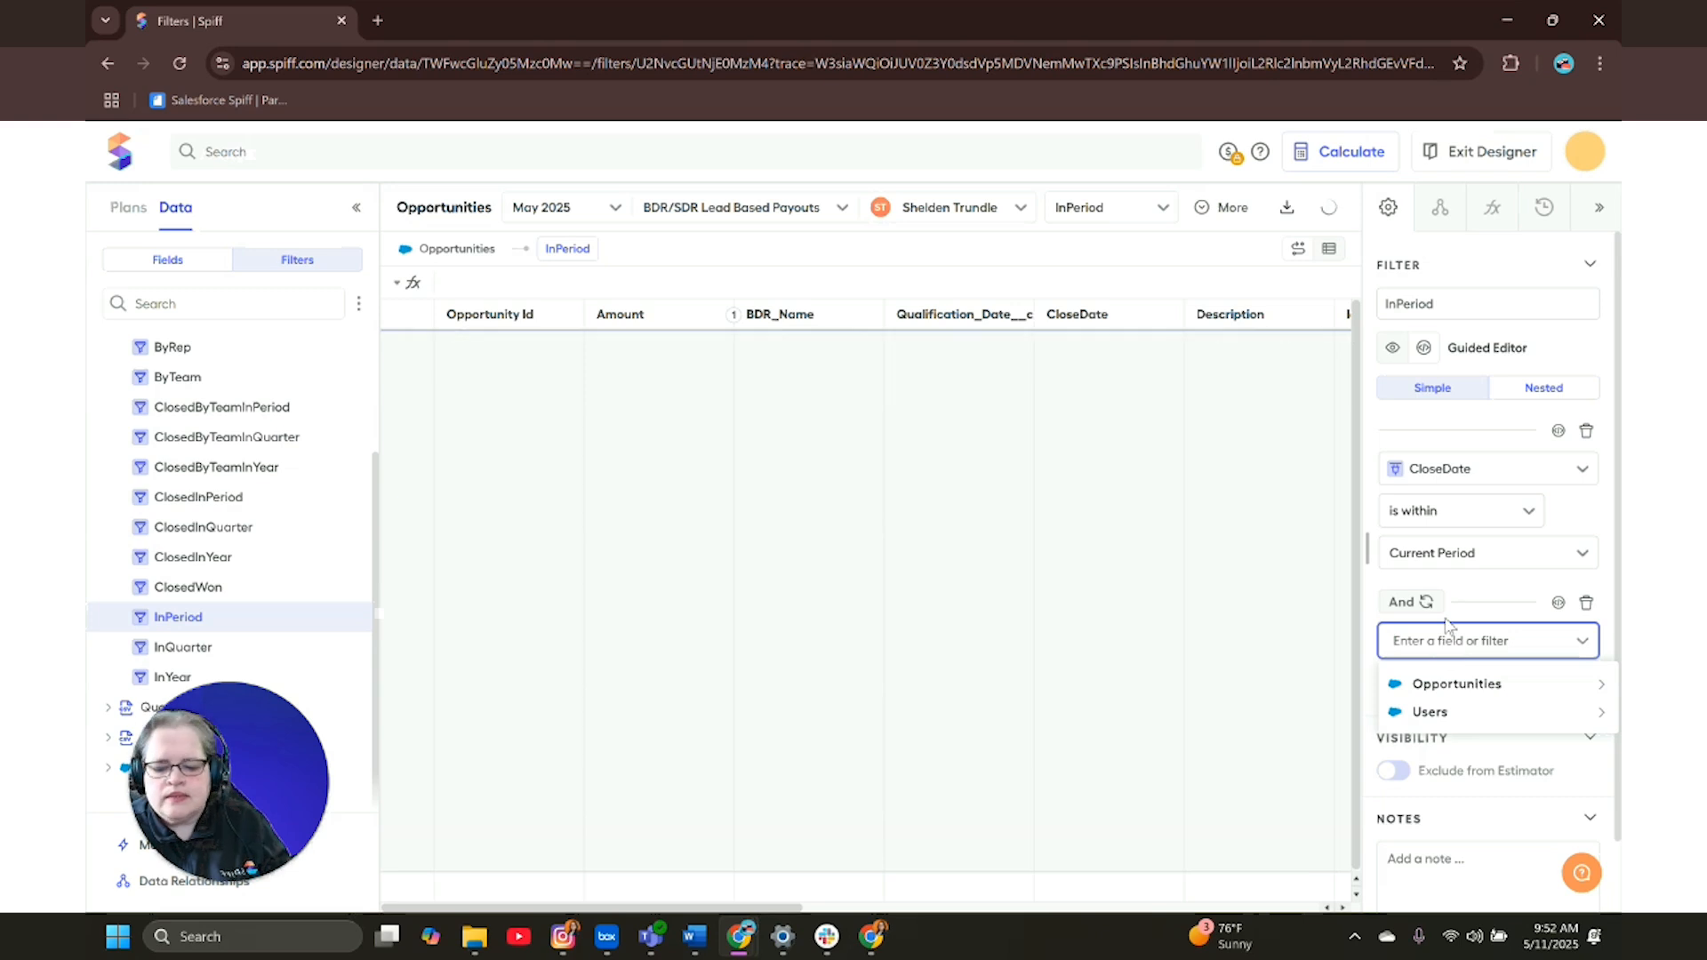
{"action": "type", "text": "Stage"}
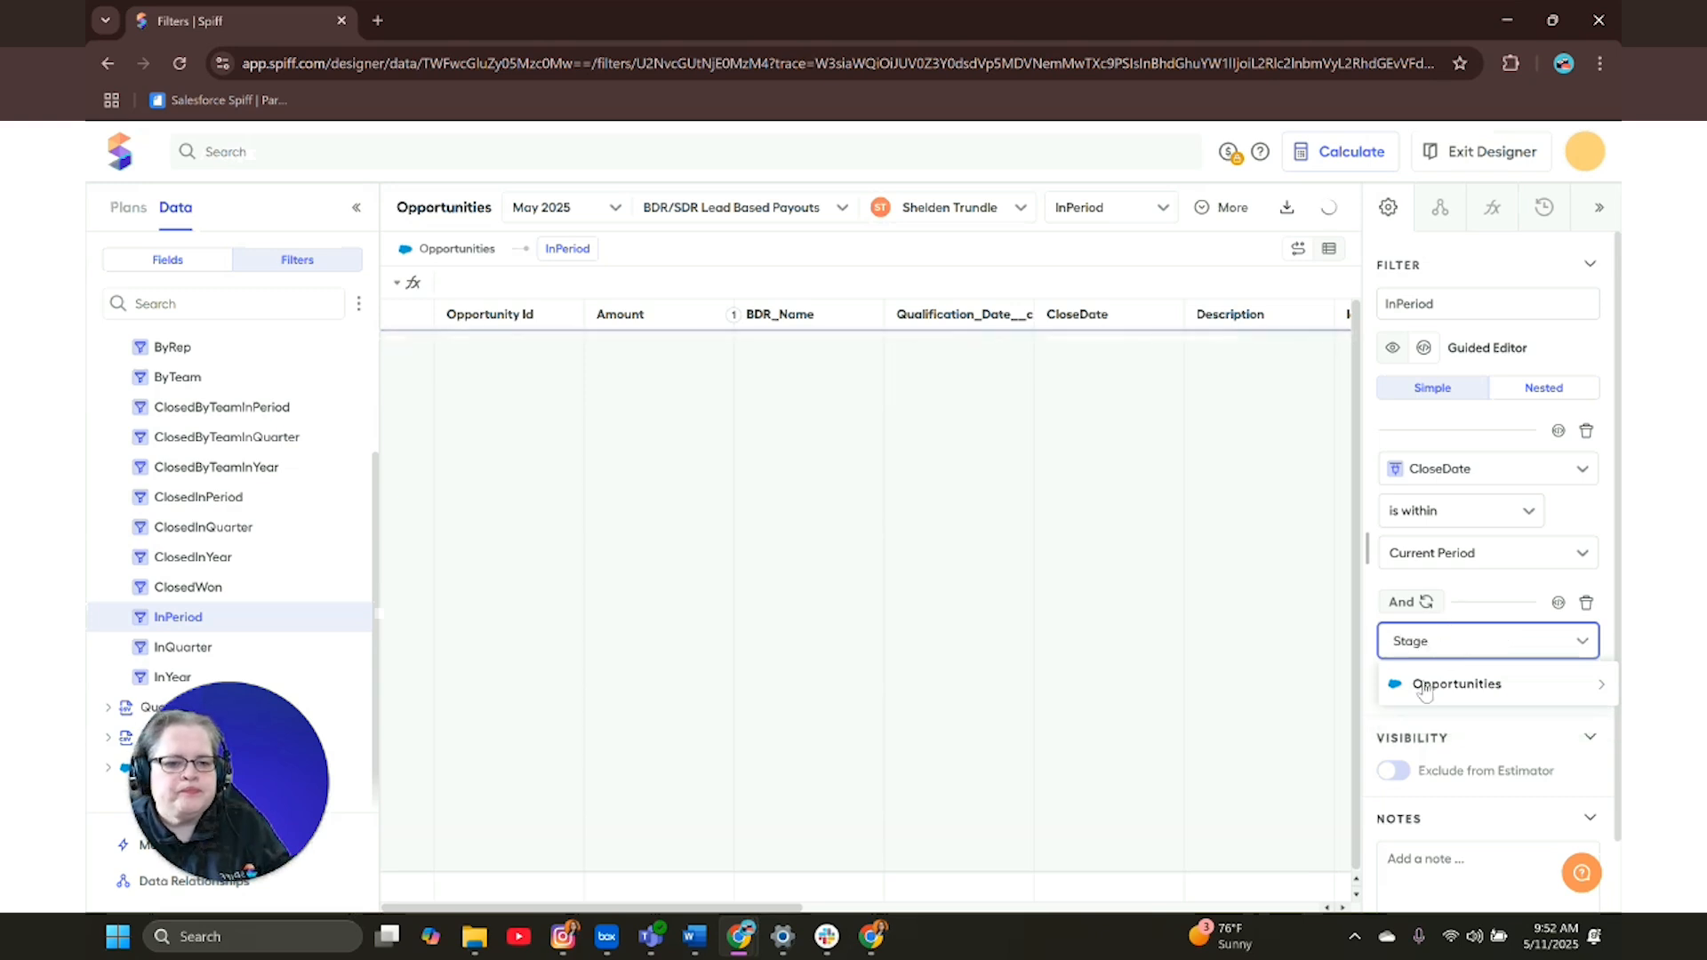
{"action": "left_click", "coordinate": [1445, 720]}
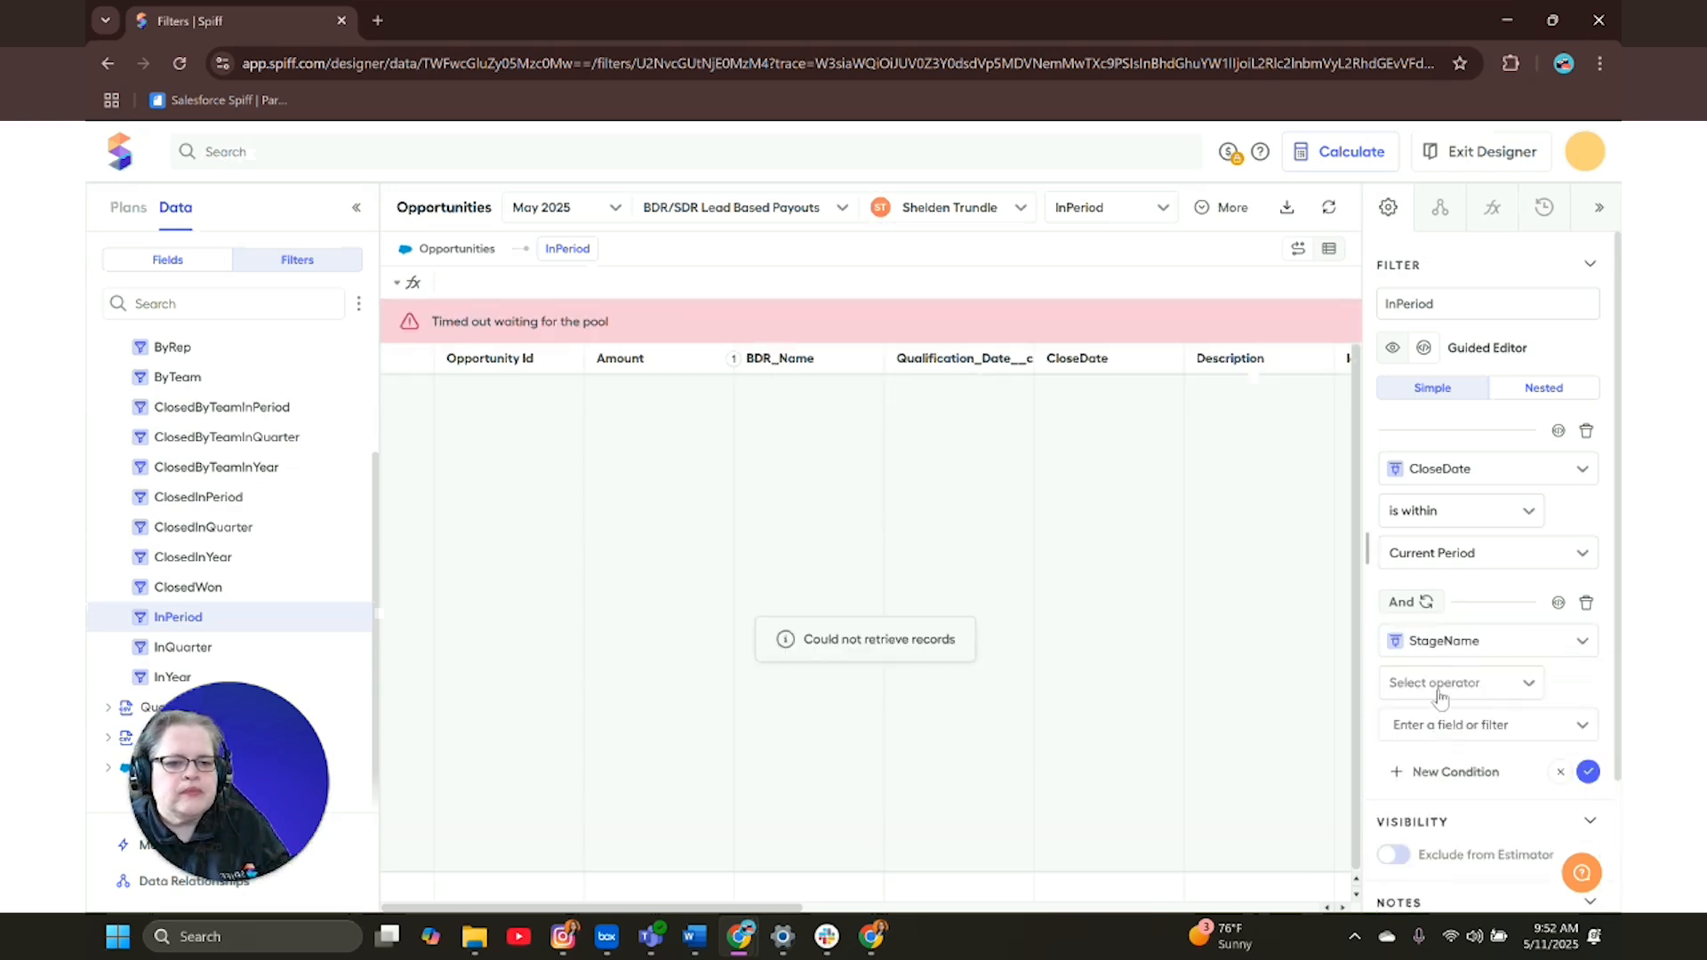
{"action": "left_click", "coordinate": [1440, 687]}
{"action": "left_click", "coordinate": [1433, 721]}
{"action": "left_click", "coordinate": [1445, 724]}
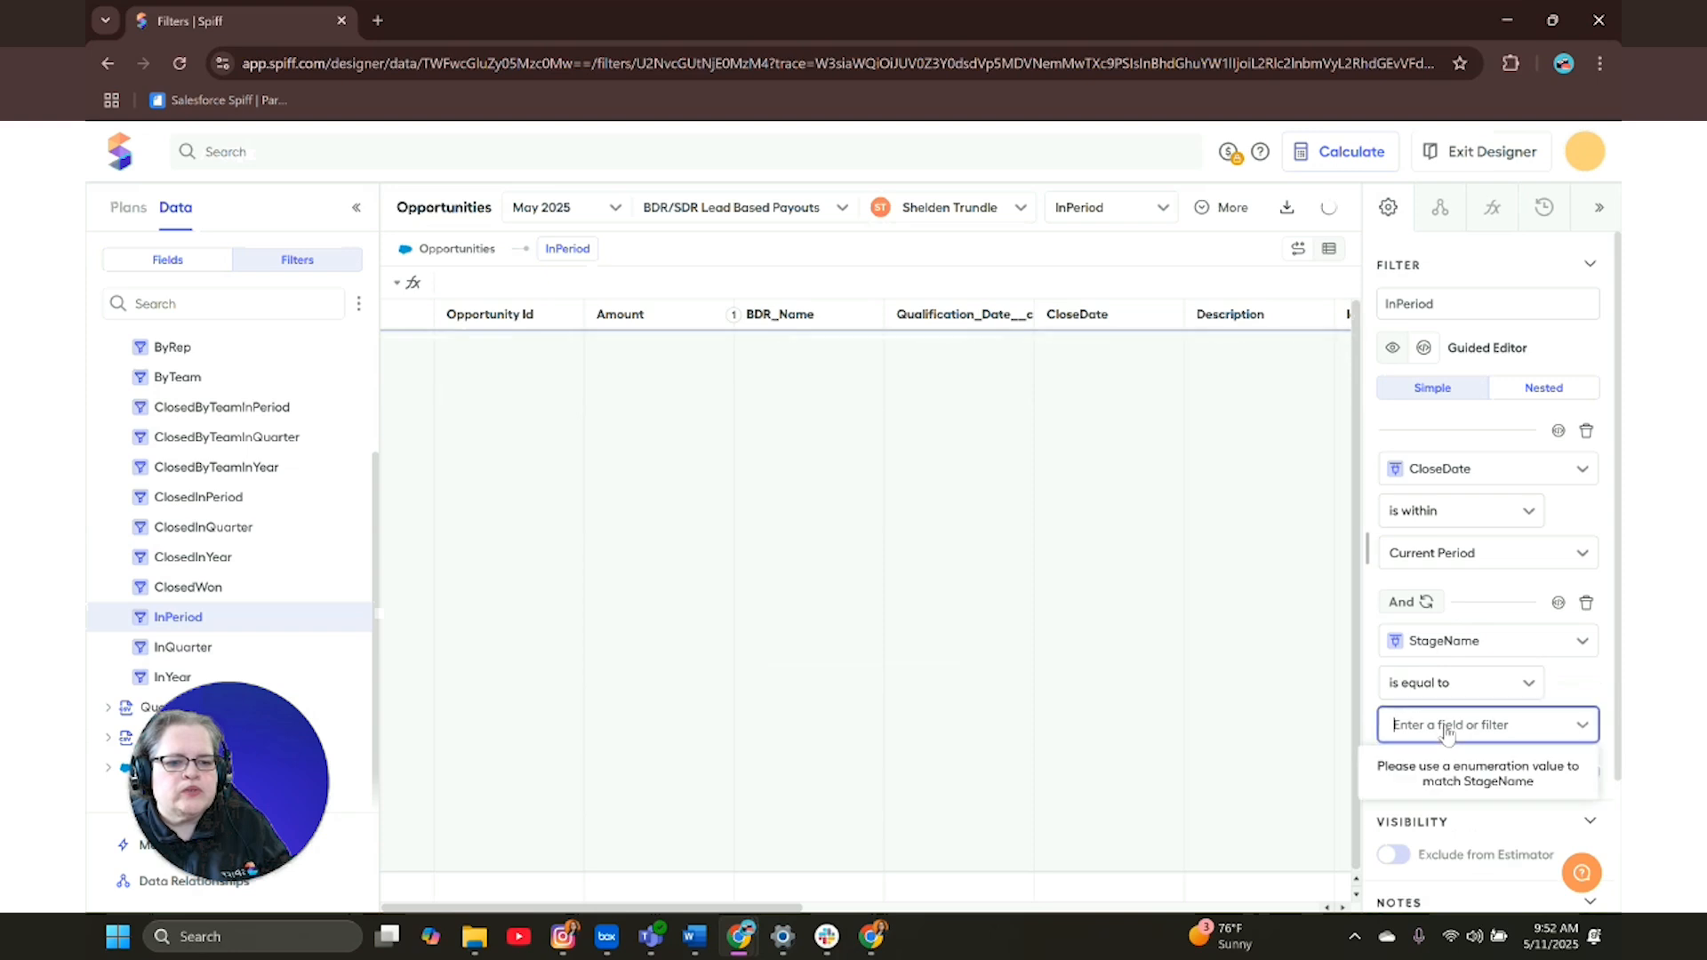
{"action": "type", "text": "Close"}
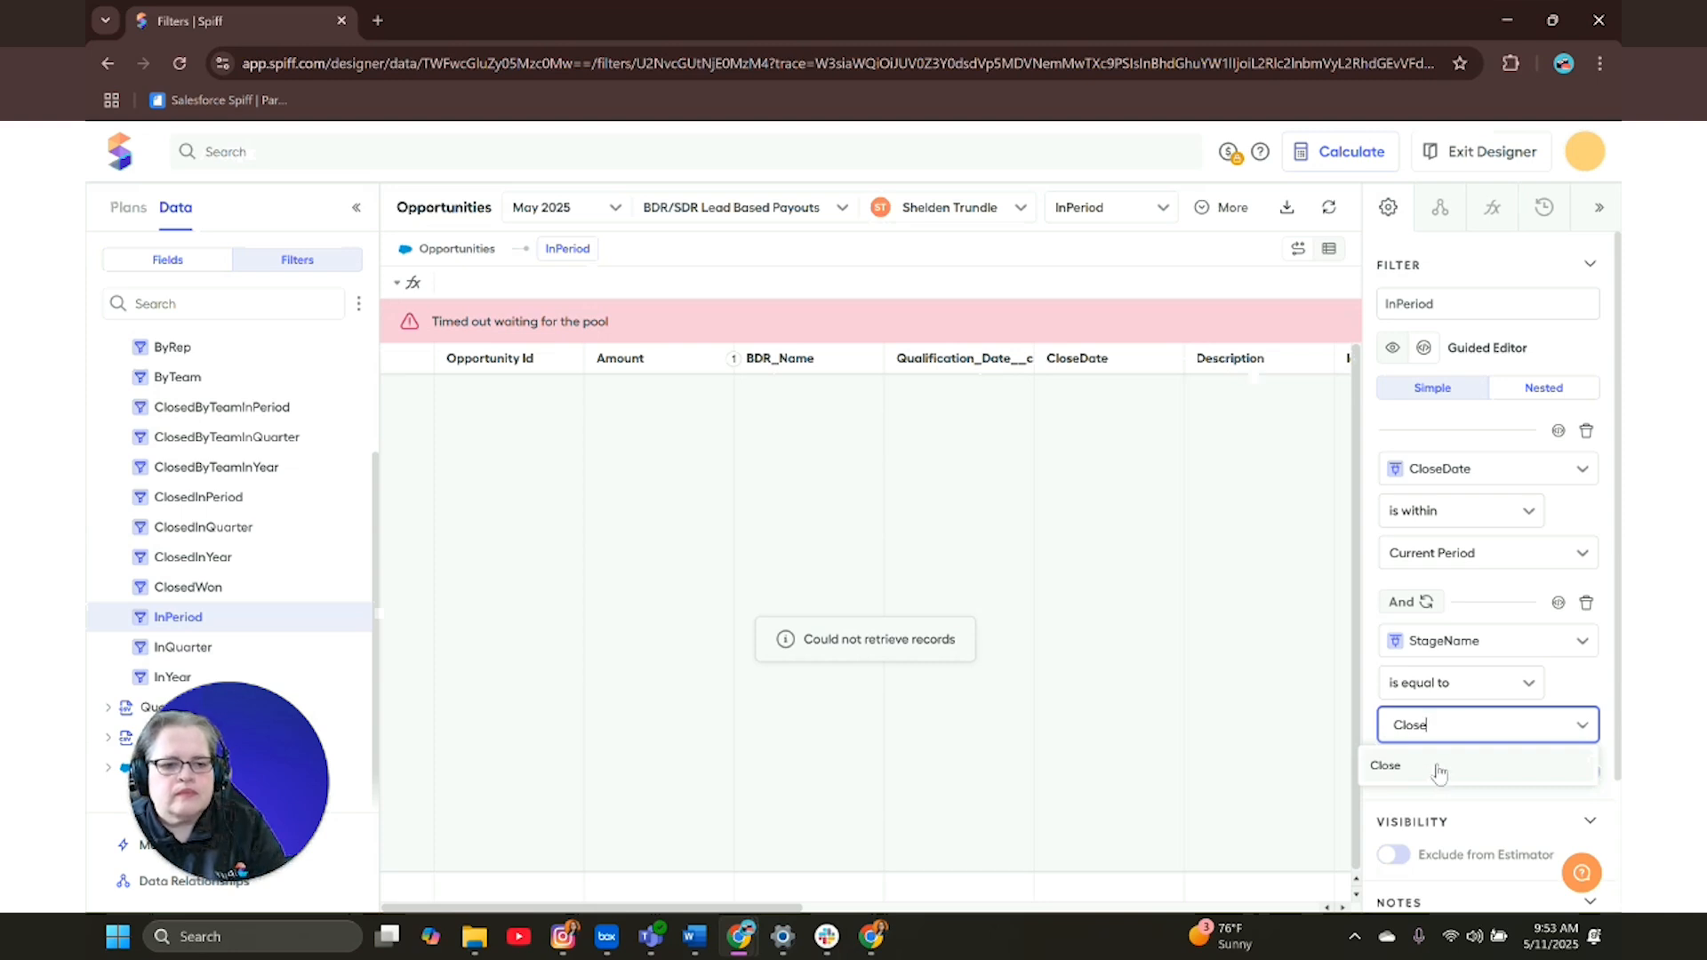
{"action": "key", "text": "BackSpace"}
{"action": "key", "text": "BackSpace"}
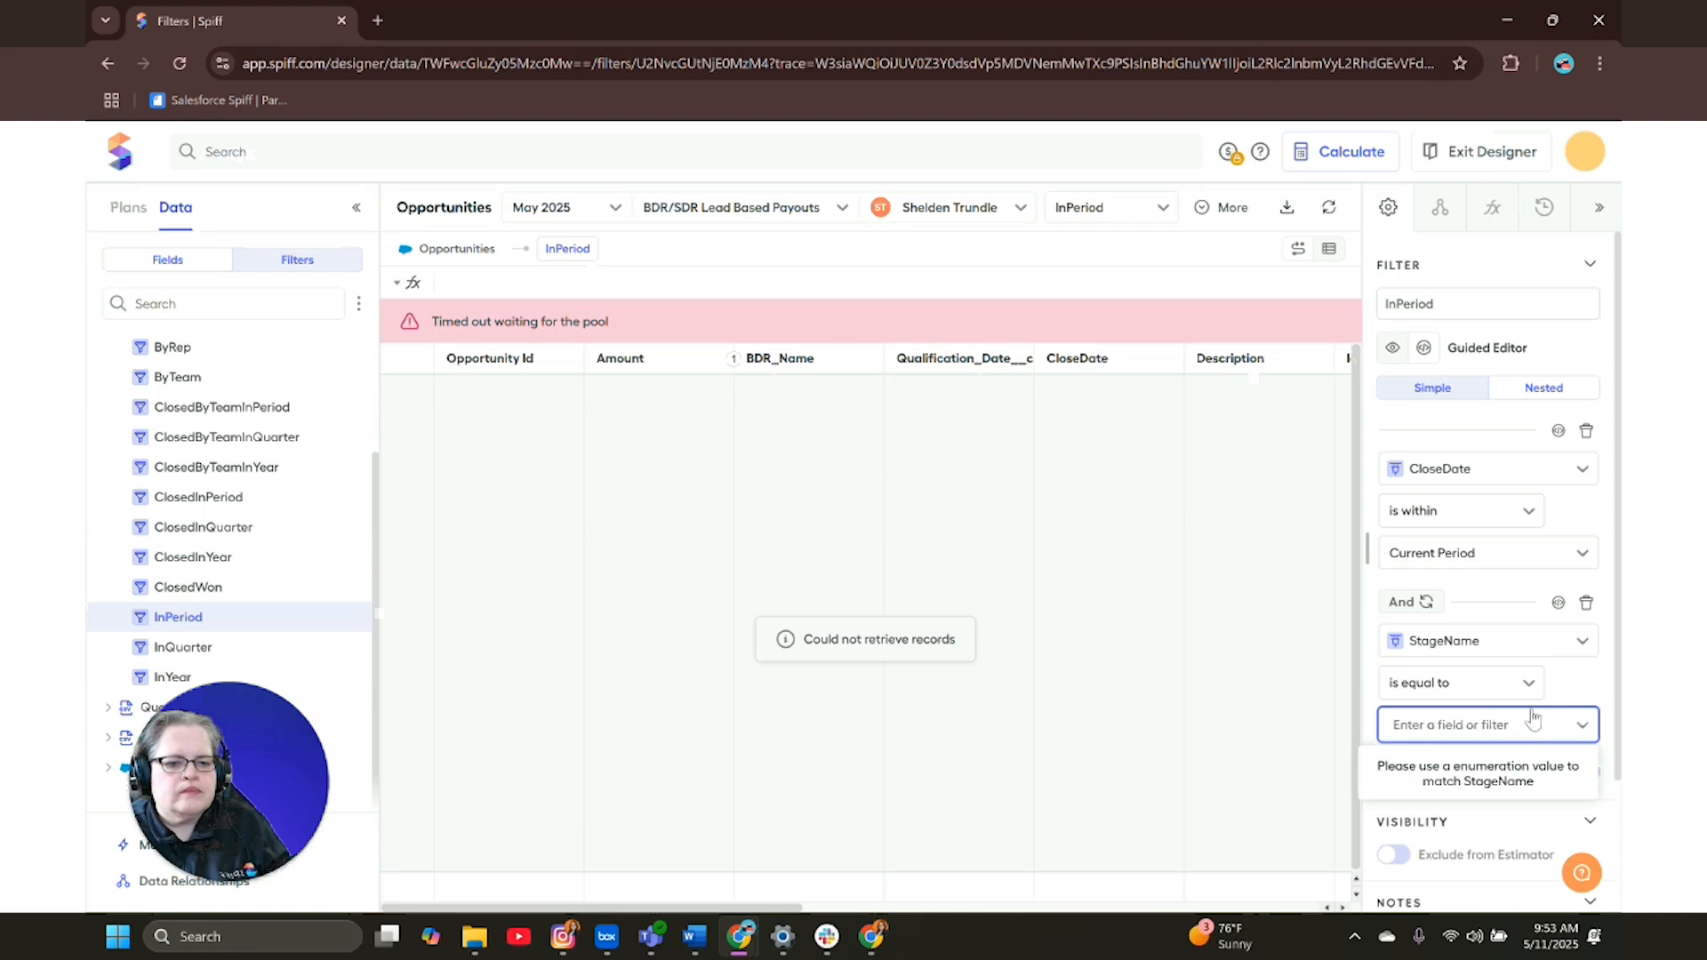
{"action": "left_click", "coordinate": [1588, 603]}
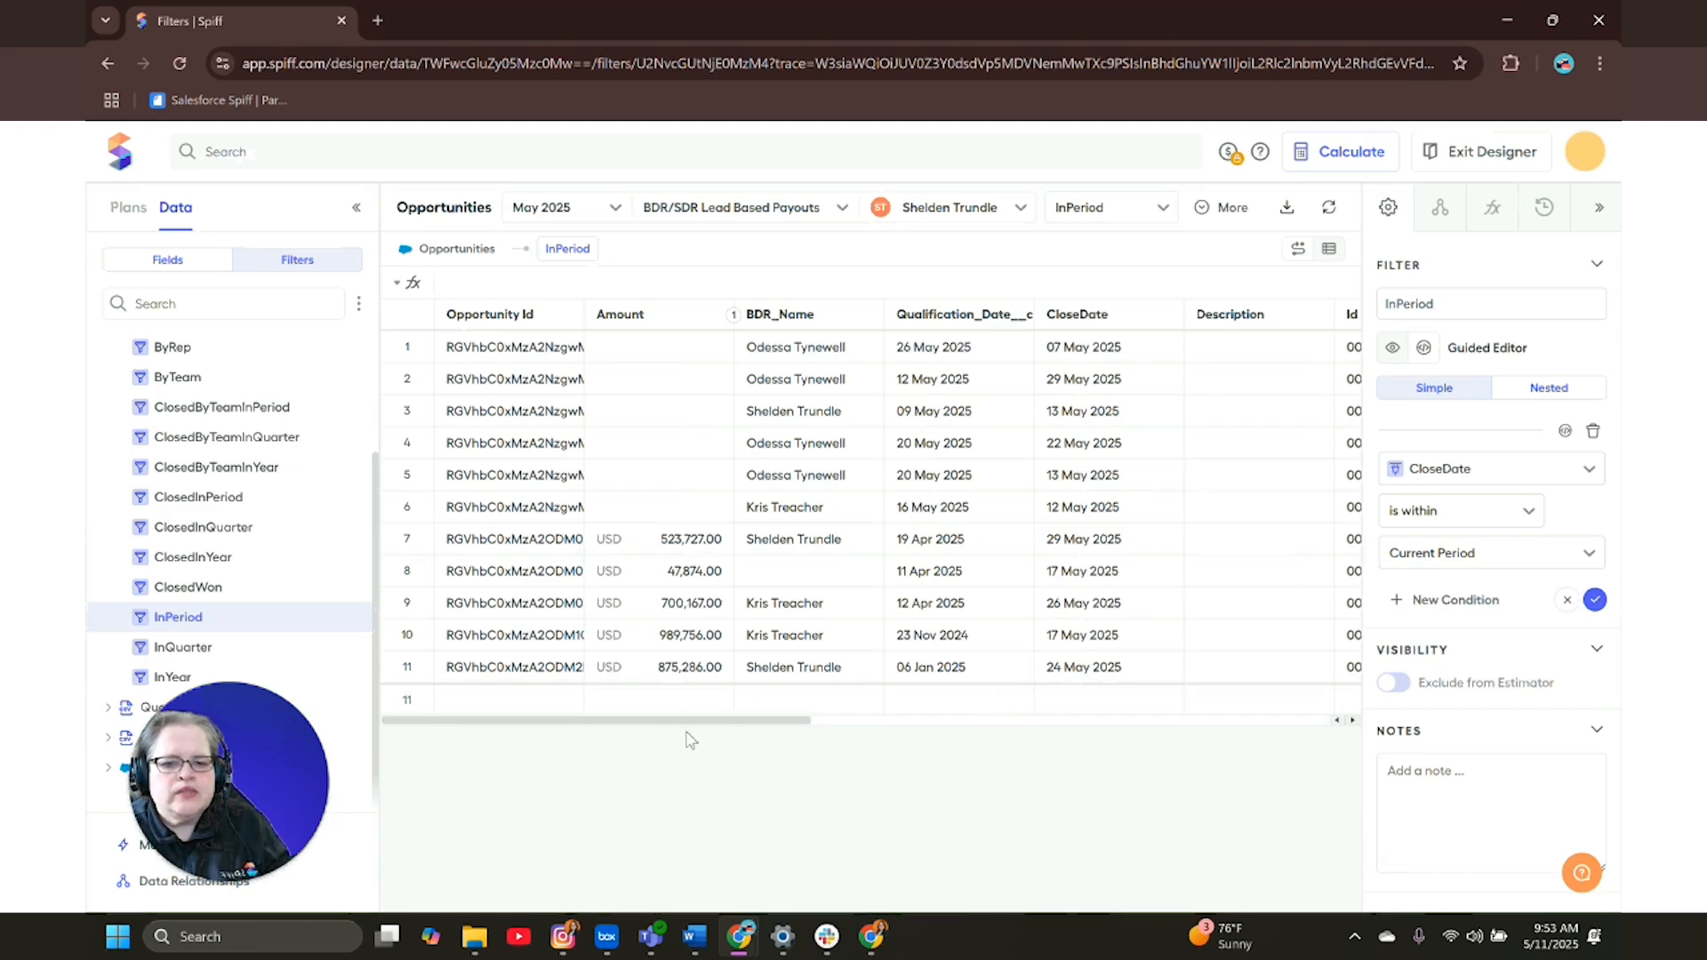
- Examine the StageName values of the opportunities matched by the InPeriod filter
{"action": "left_click_drag", "start_coordinate": [703, 732], "coordinate": [1146, 752]}
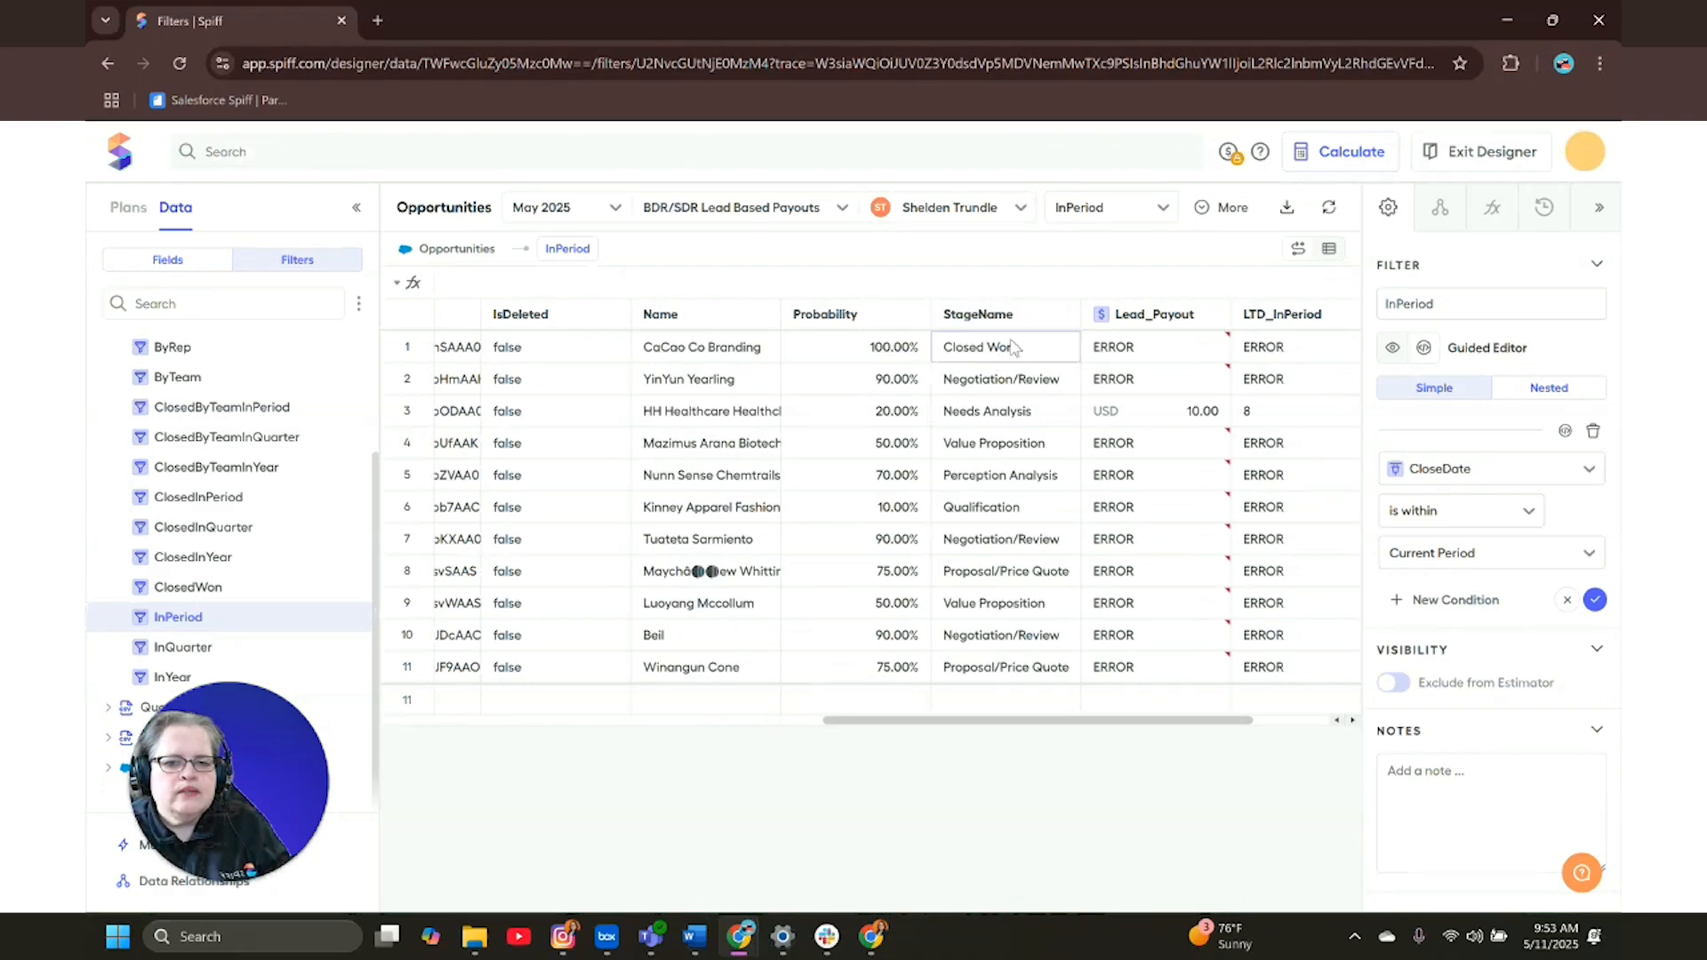
{"action": "left_click", "coordinate": [948, 356]}
{"action": "right_click", "coordinate": [961, 353]}
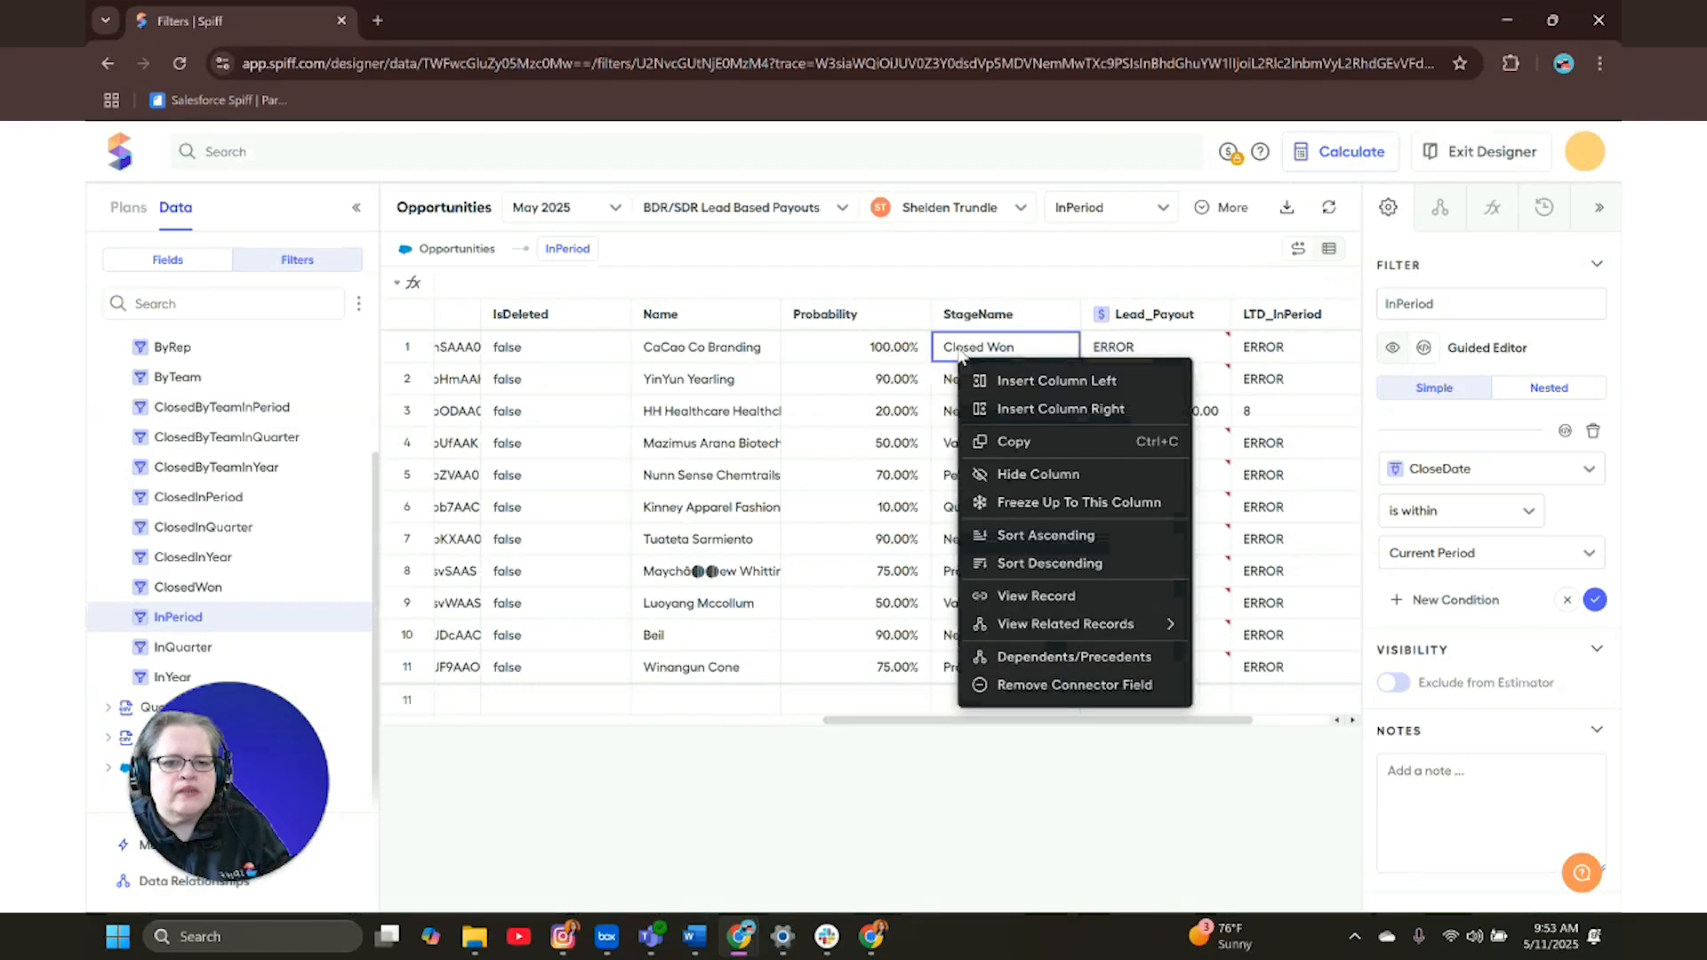
{"action": "key", "text": "Escape"}
{"action": "left_click_drag", "start_coordinate": [948, 358], "coordinate": [925, 360]}
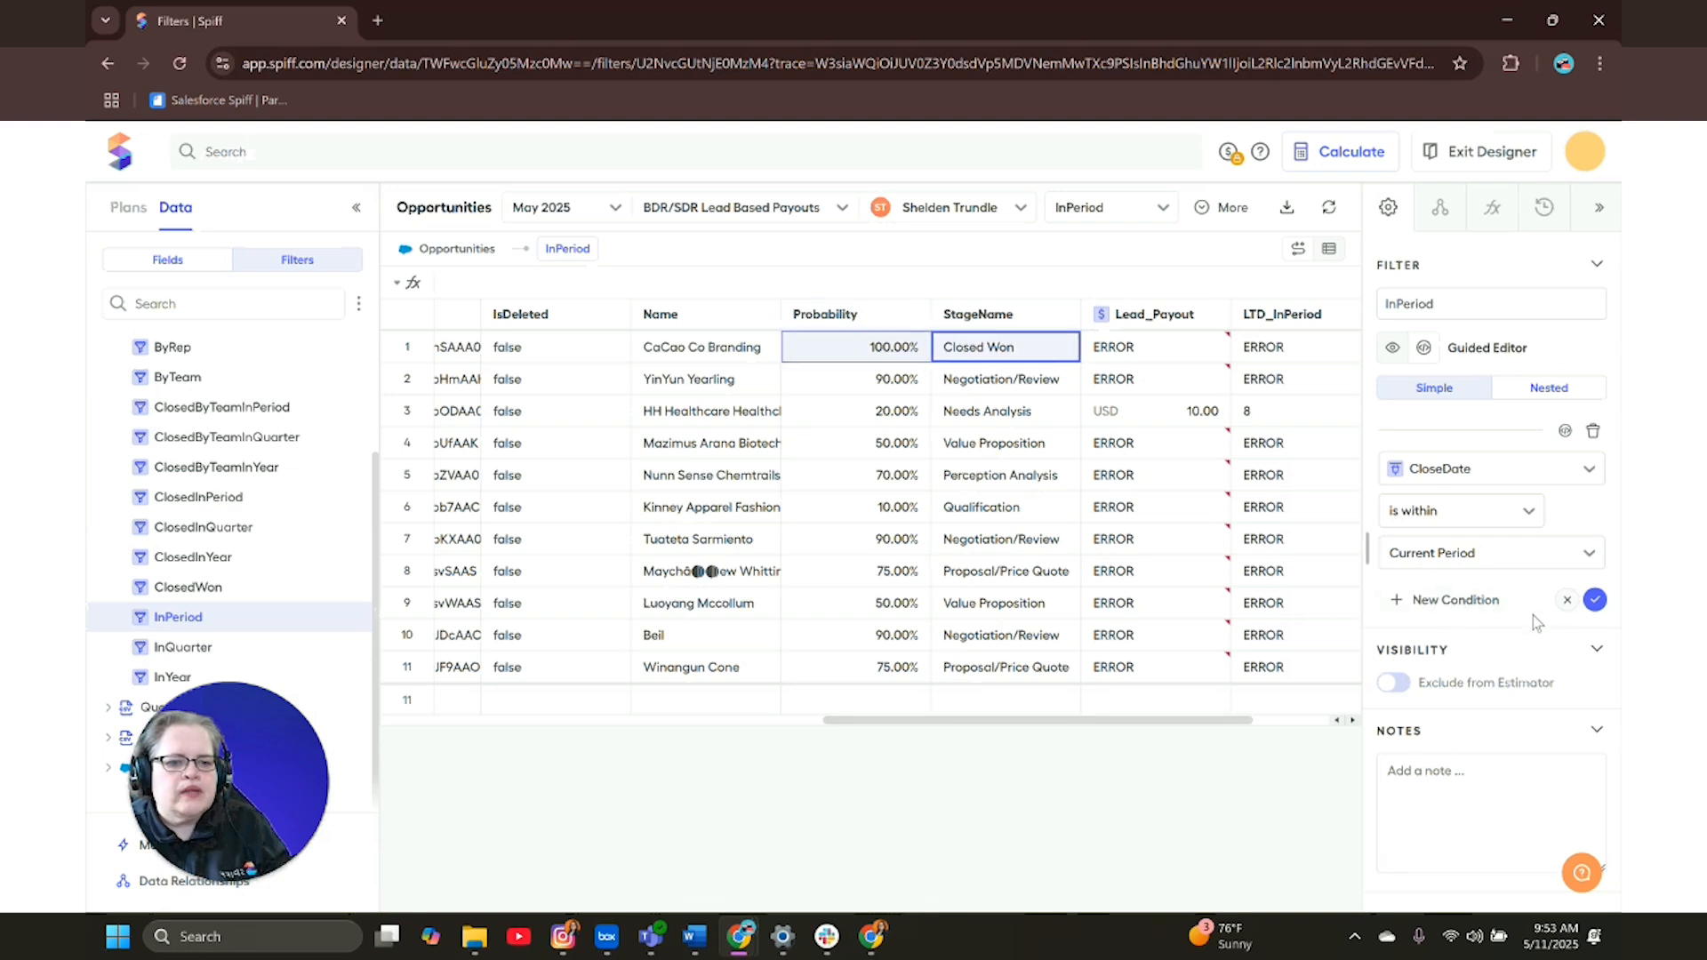
- Add a second And condition on the Opportunities StageName field to the InPeriod filter
{"action": "left_click", "coordinate": [1458, 602]}
{"action": "left_click", "coordinate": [1461, 646]}
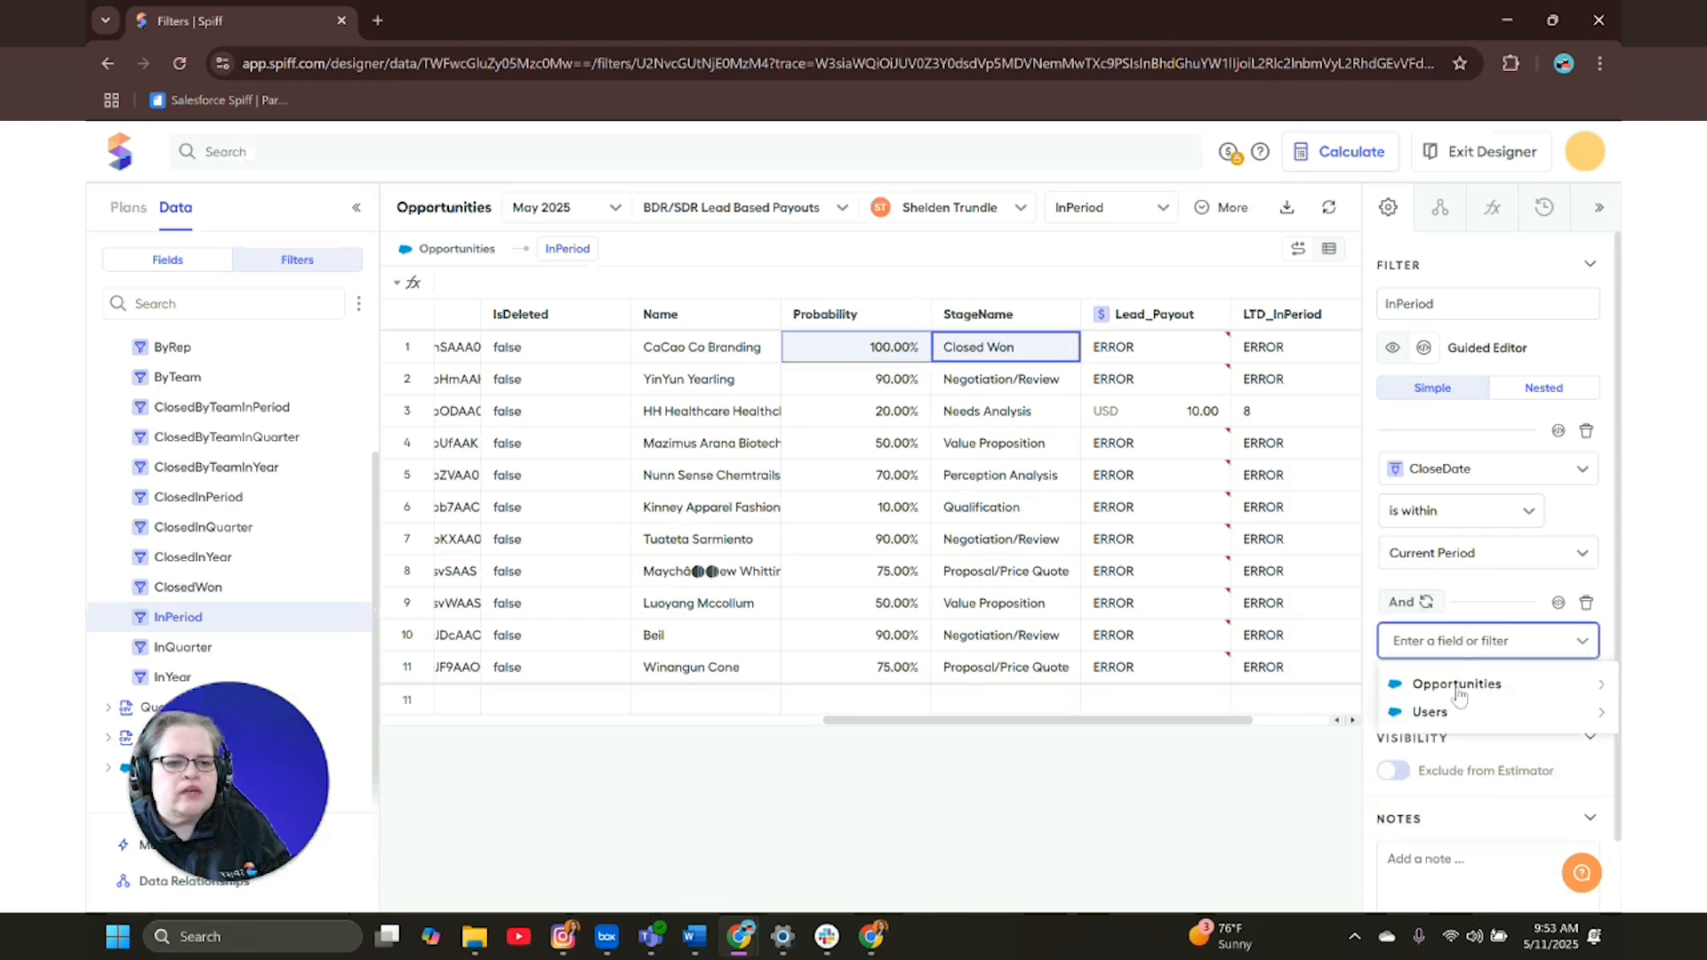
{"action": "left_click", "coordinate": [1449, 685]}
{"action": "scroll", "coordinate": [1449, 832], "scroll_direction": "down", "scroll_amount": 3}
{"action": "scroll", "coordinate": [1447, 800], "scroll_direction": "up", "scroll_amount": 1}
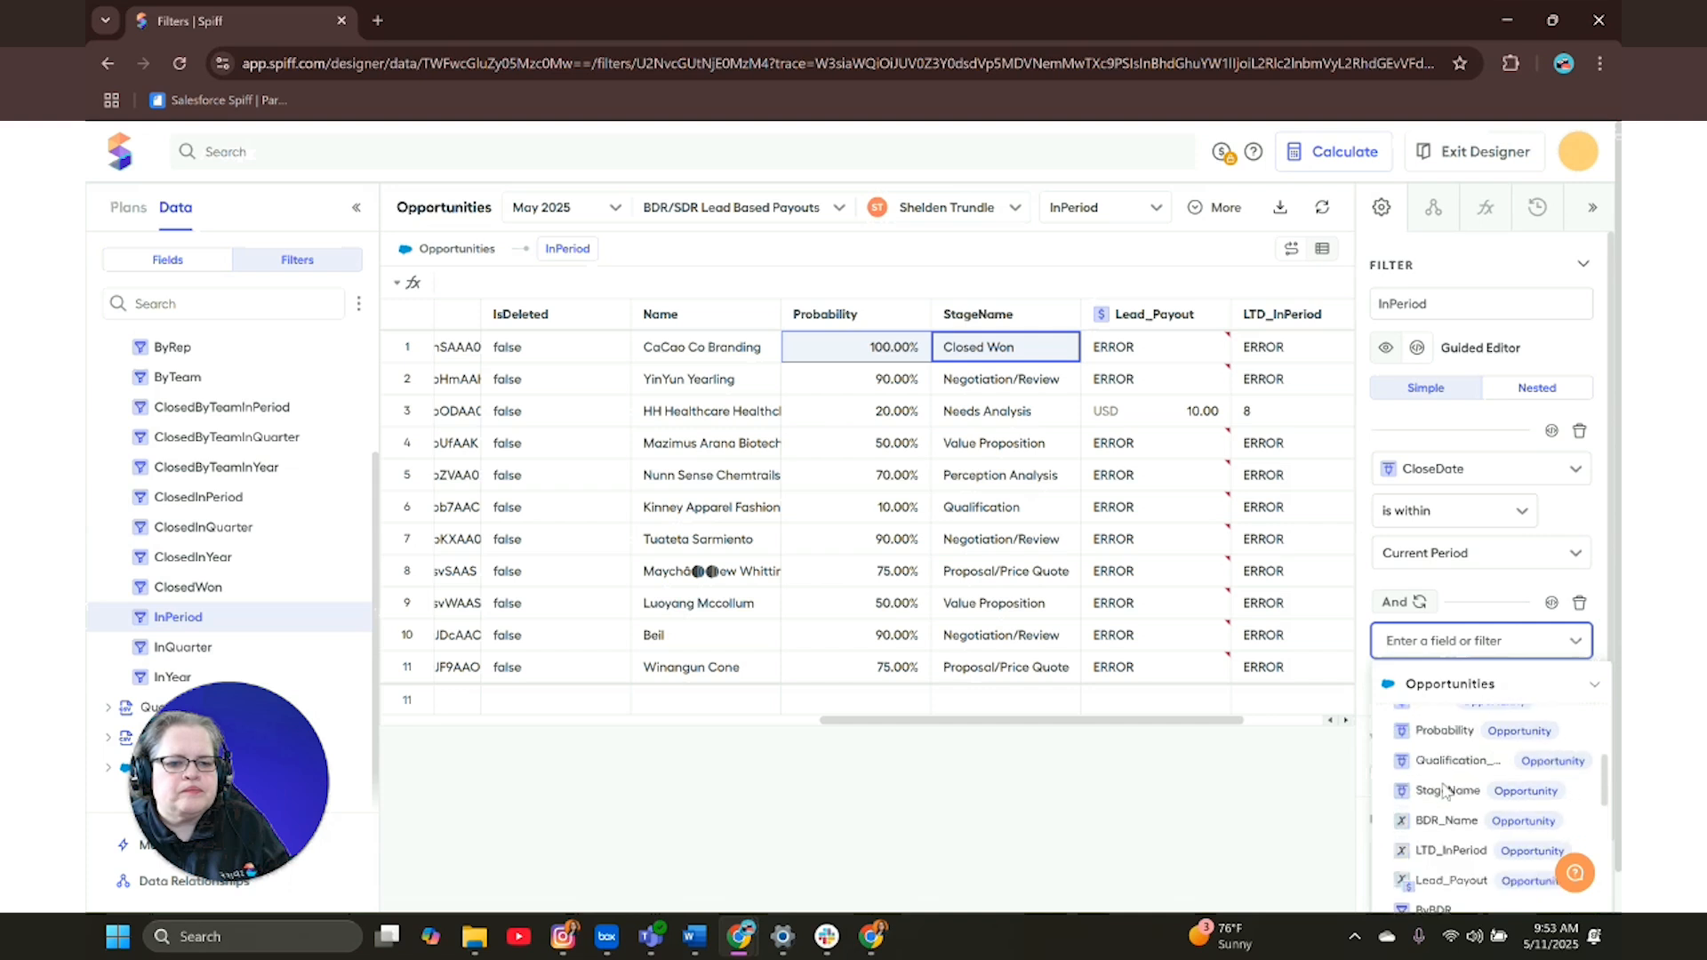
{"action": "left_click", "coordinate": [1449, 791]}
- Set the StageName condition to is equal to Closed Won and save the InPeriod filter
{"action": "left_click", "coordinate": [1451, 690]}
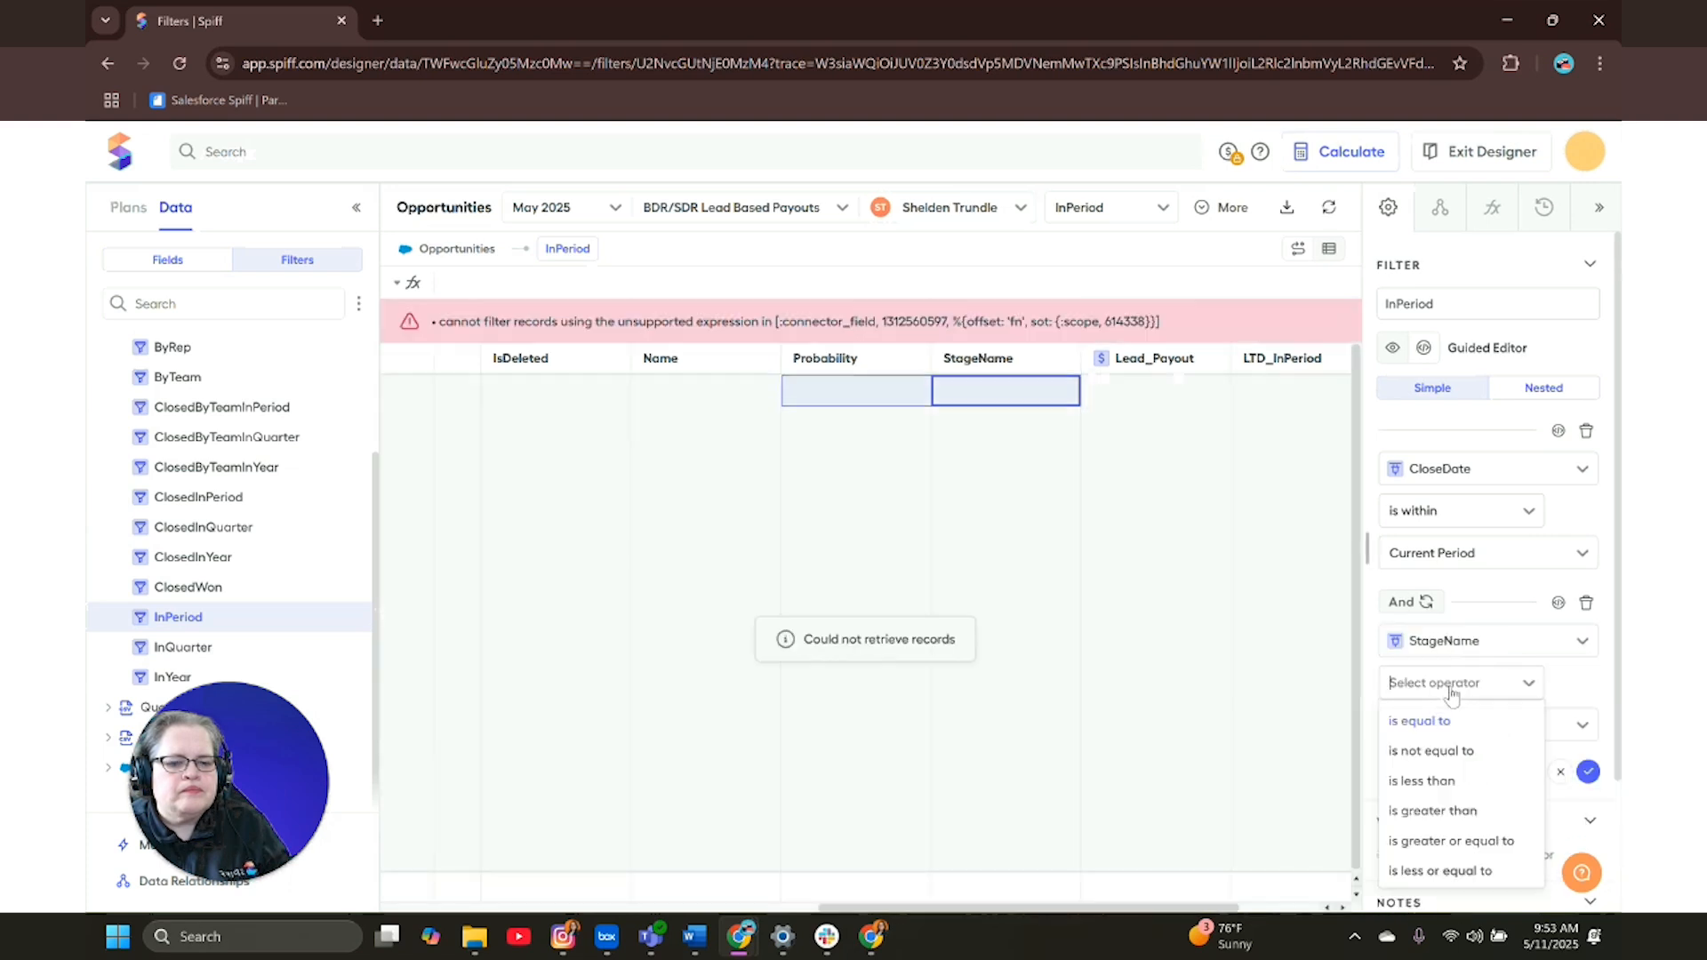
{"action": "left_click", "coordinate": [1451, 727]}
{"action": "left_click", "coordinate": [1446, 730]}
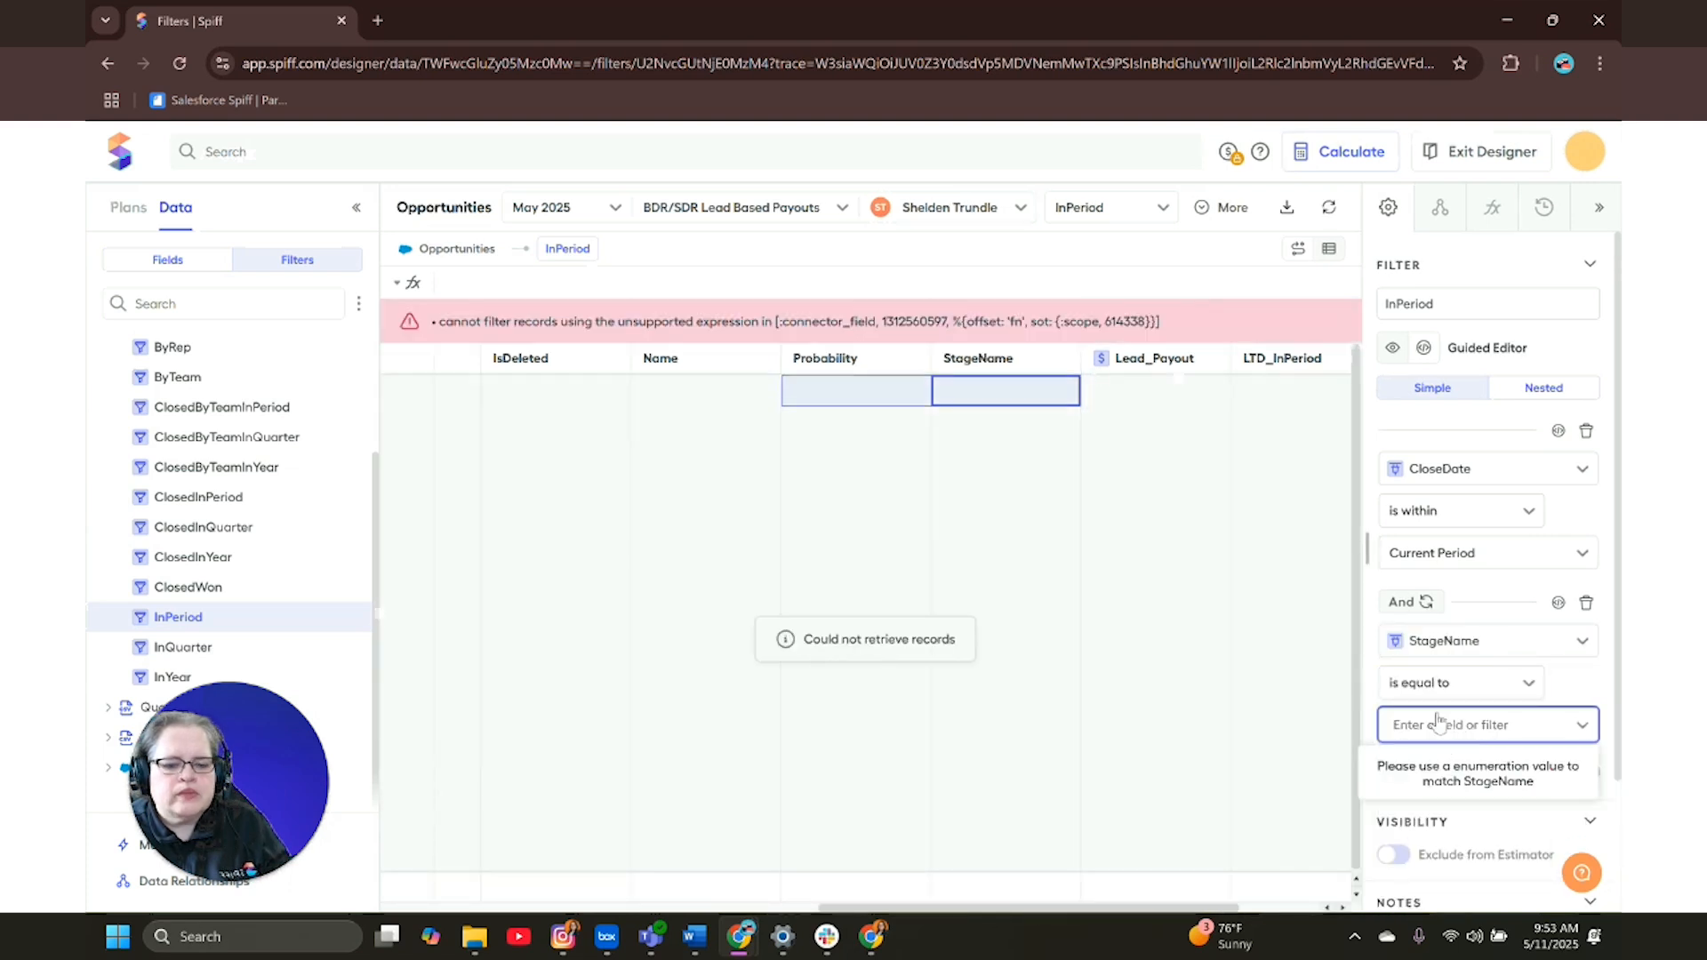
{"action": "type", "text": "c"}
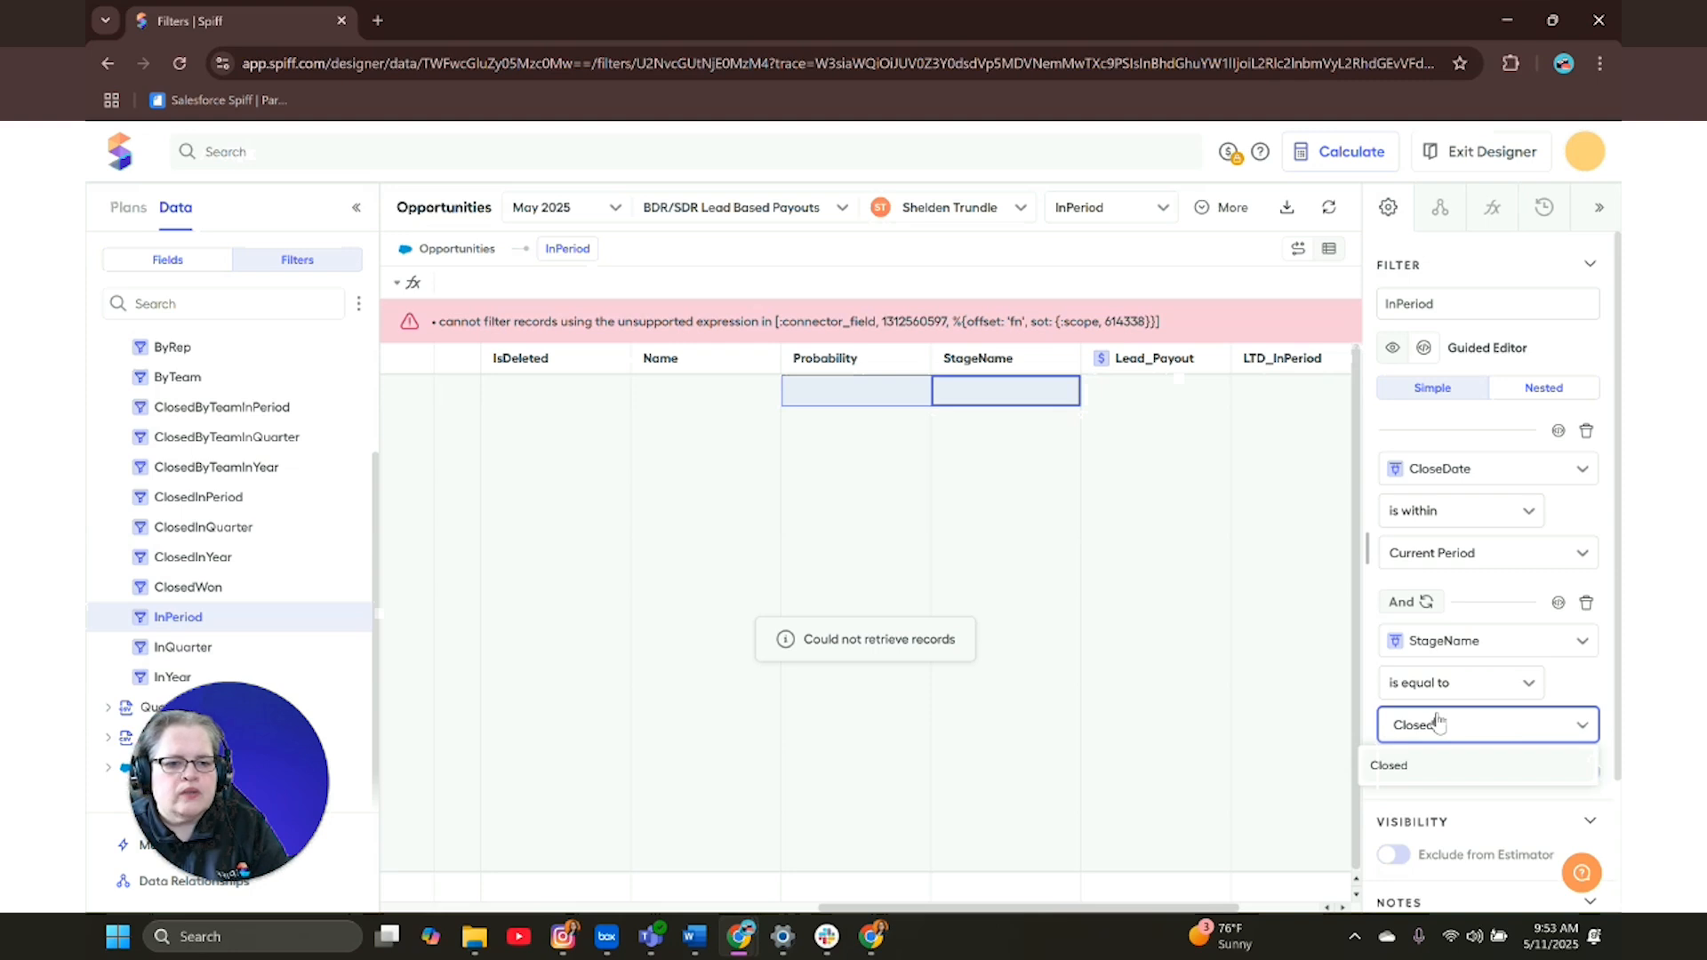
{"action": "type", "text": "losed Won"}
{"action": "key", "text": "Return"}
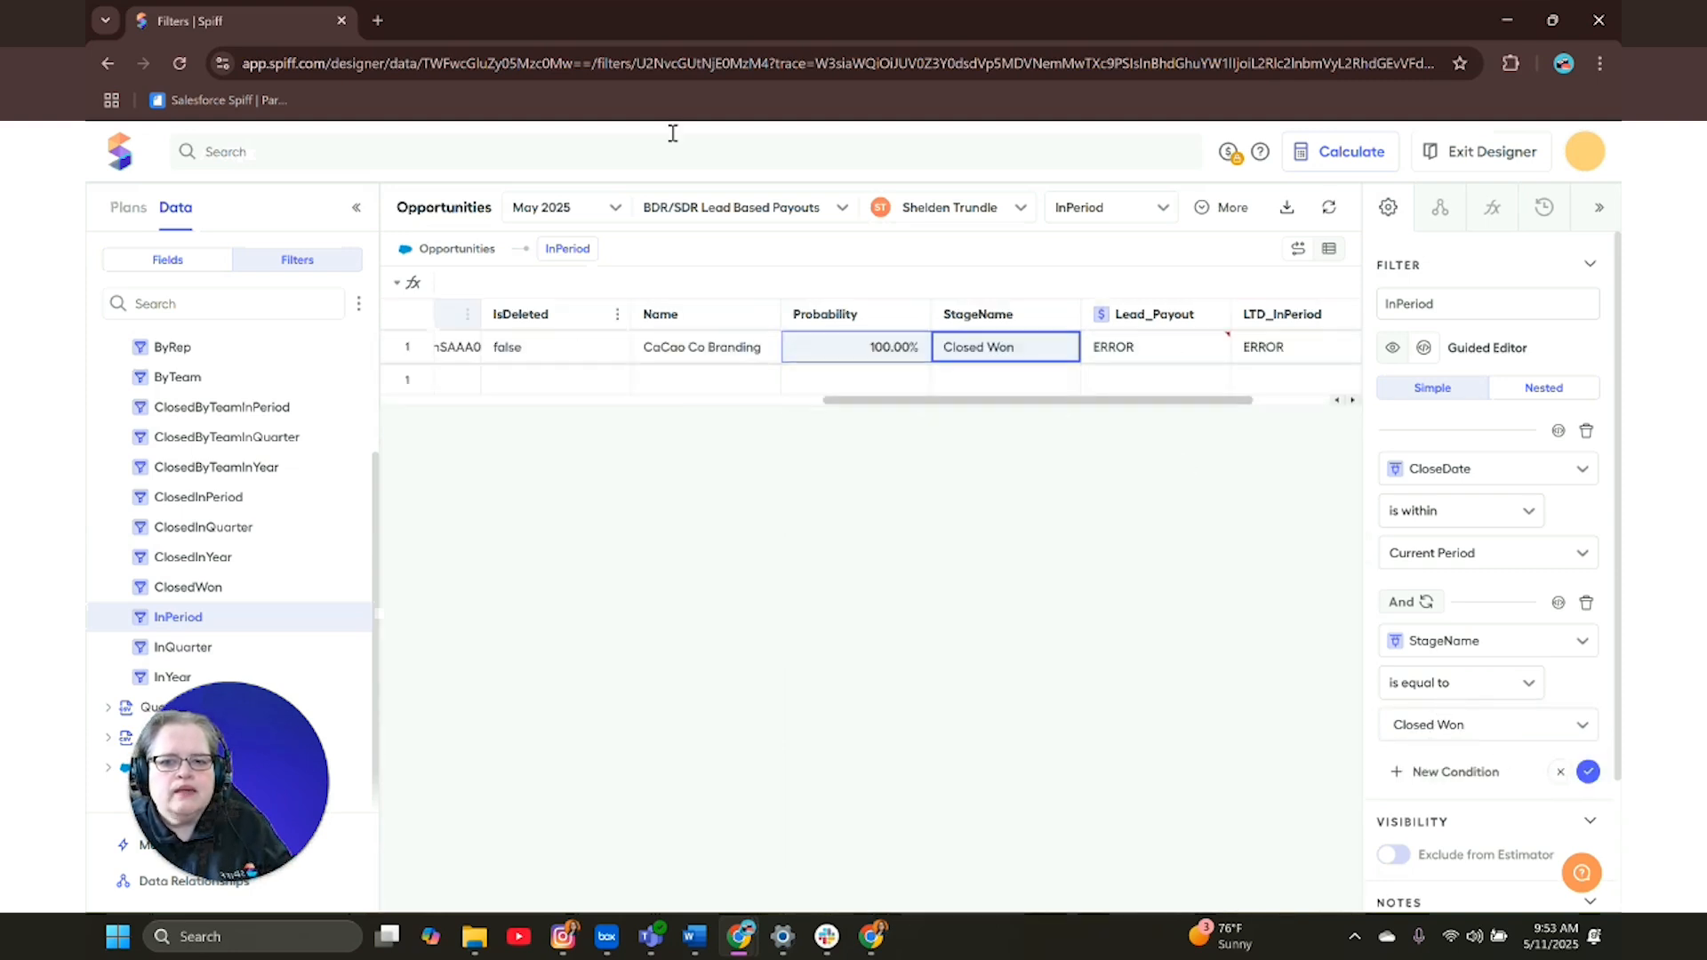
{"action": "mouse_move", "coordinate": [1228, 358]}
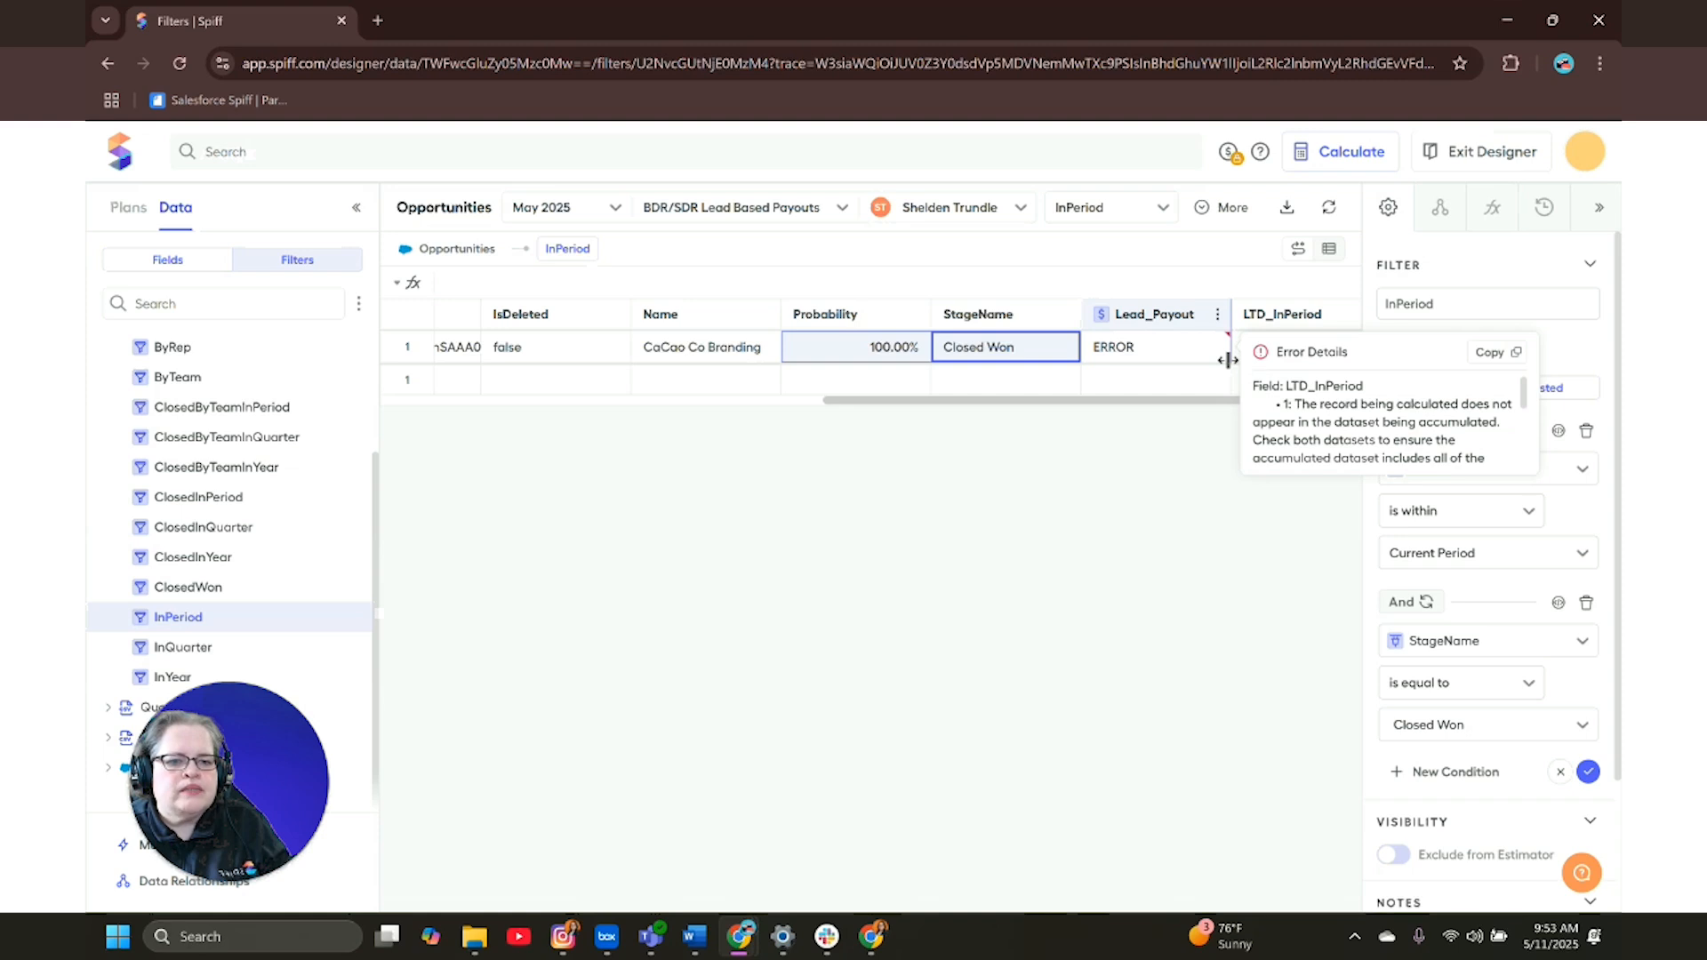
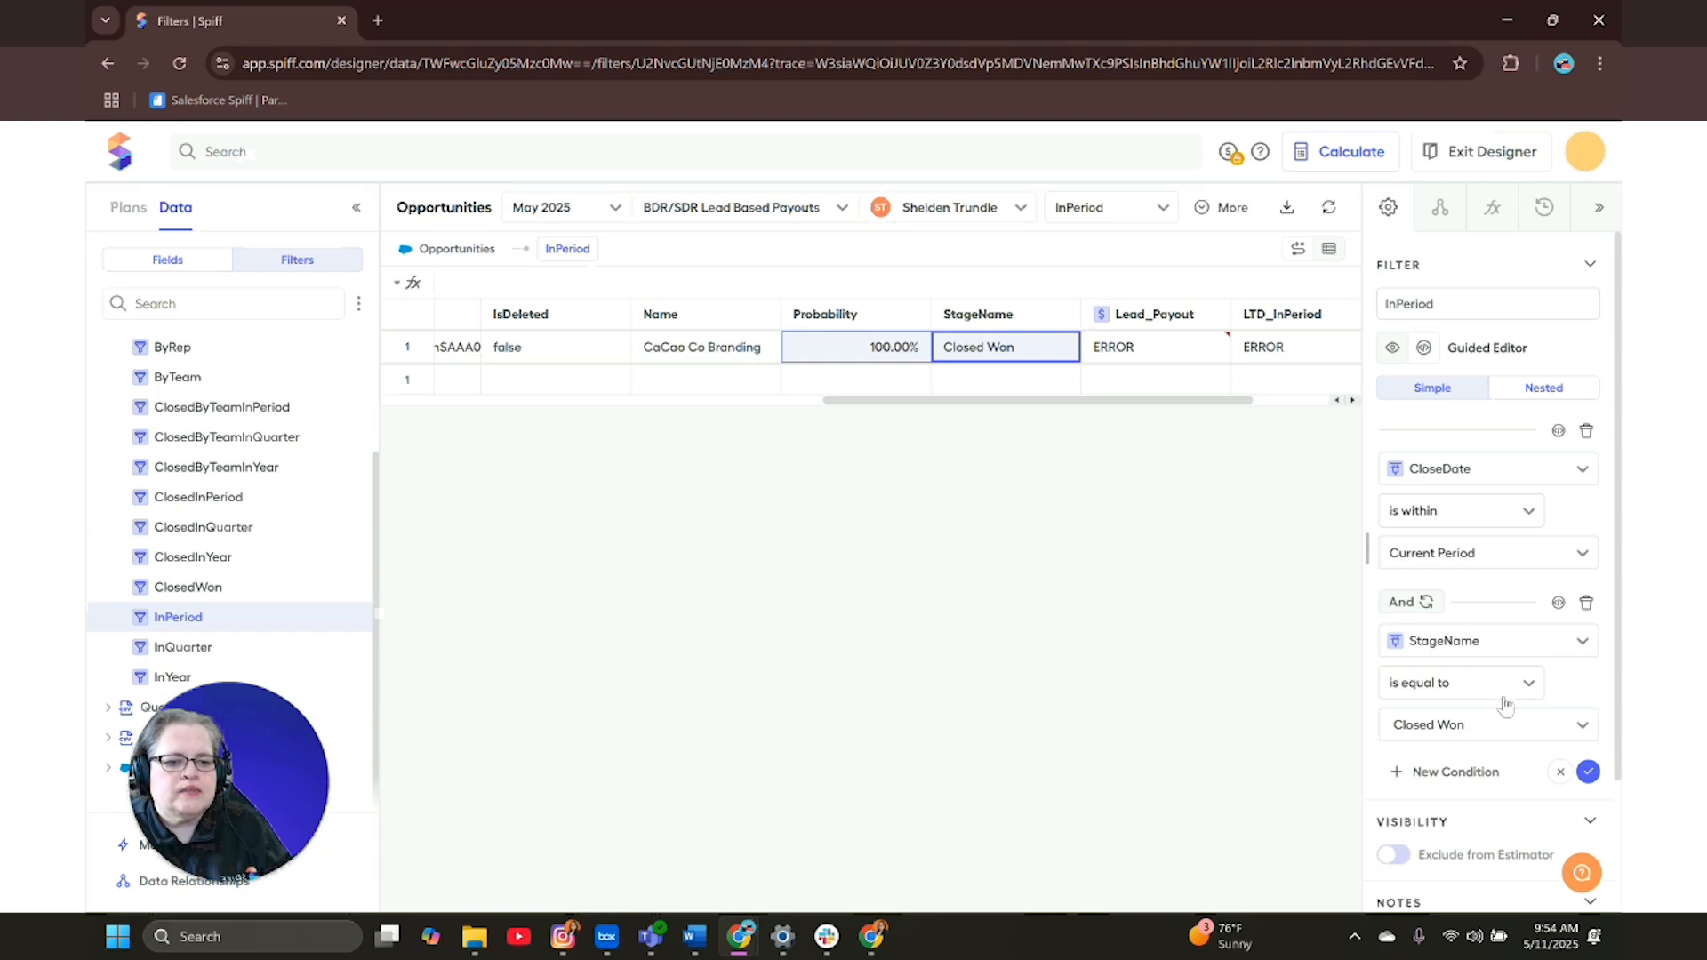
{"action": "left_click", "coordinate": [1589, 773]}
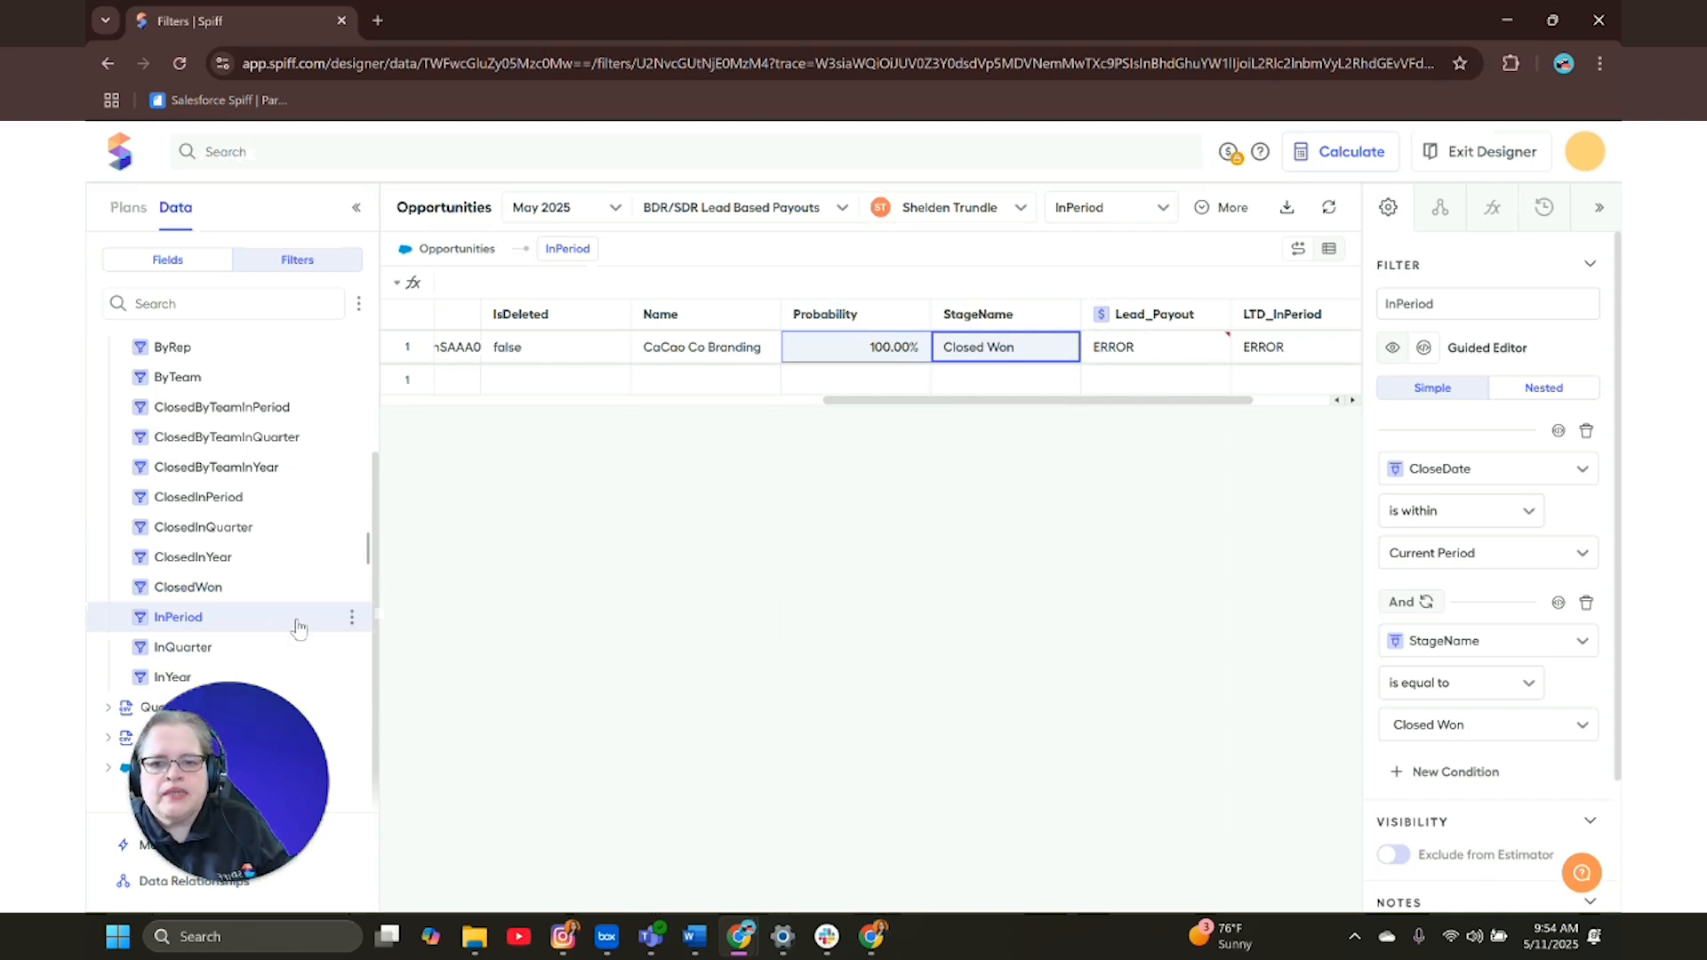
- Create a new filter under Opportunities and name it ByBDR_ClosedInPeriod
{"action": "scroll", "coordinate": [298, 629], "scroll_direction": "up", "scroll_amount": 3}
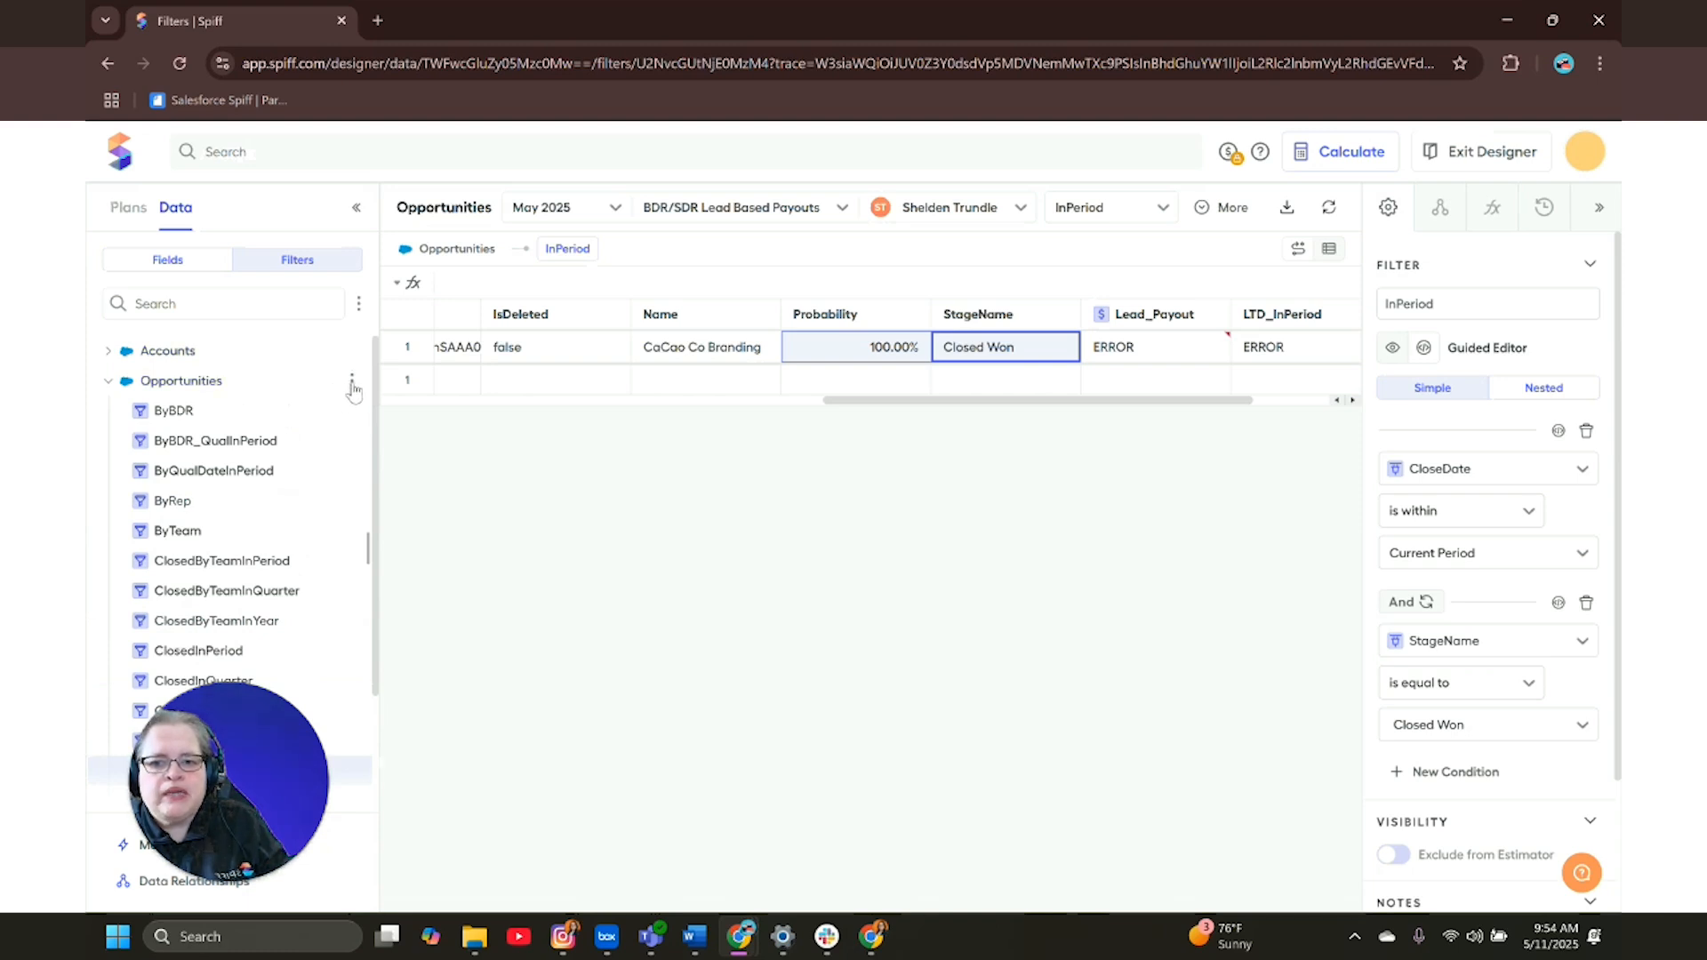
{"action": "left_click", "coordinate": [352, 382]}
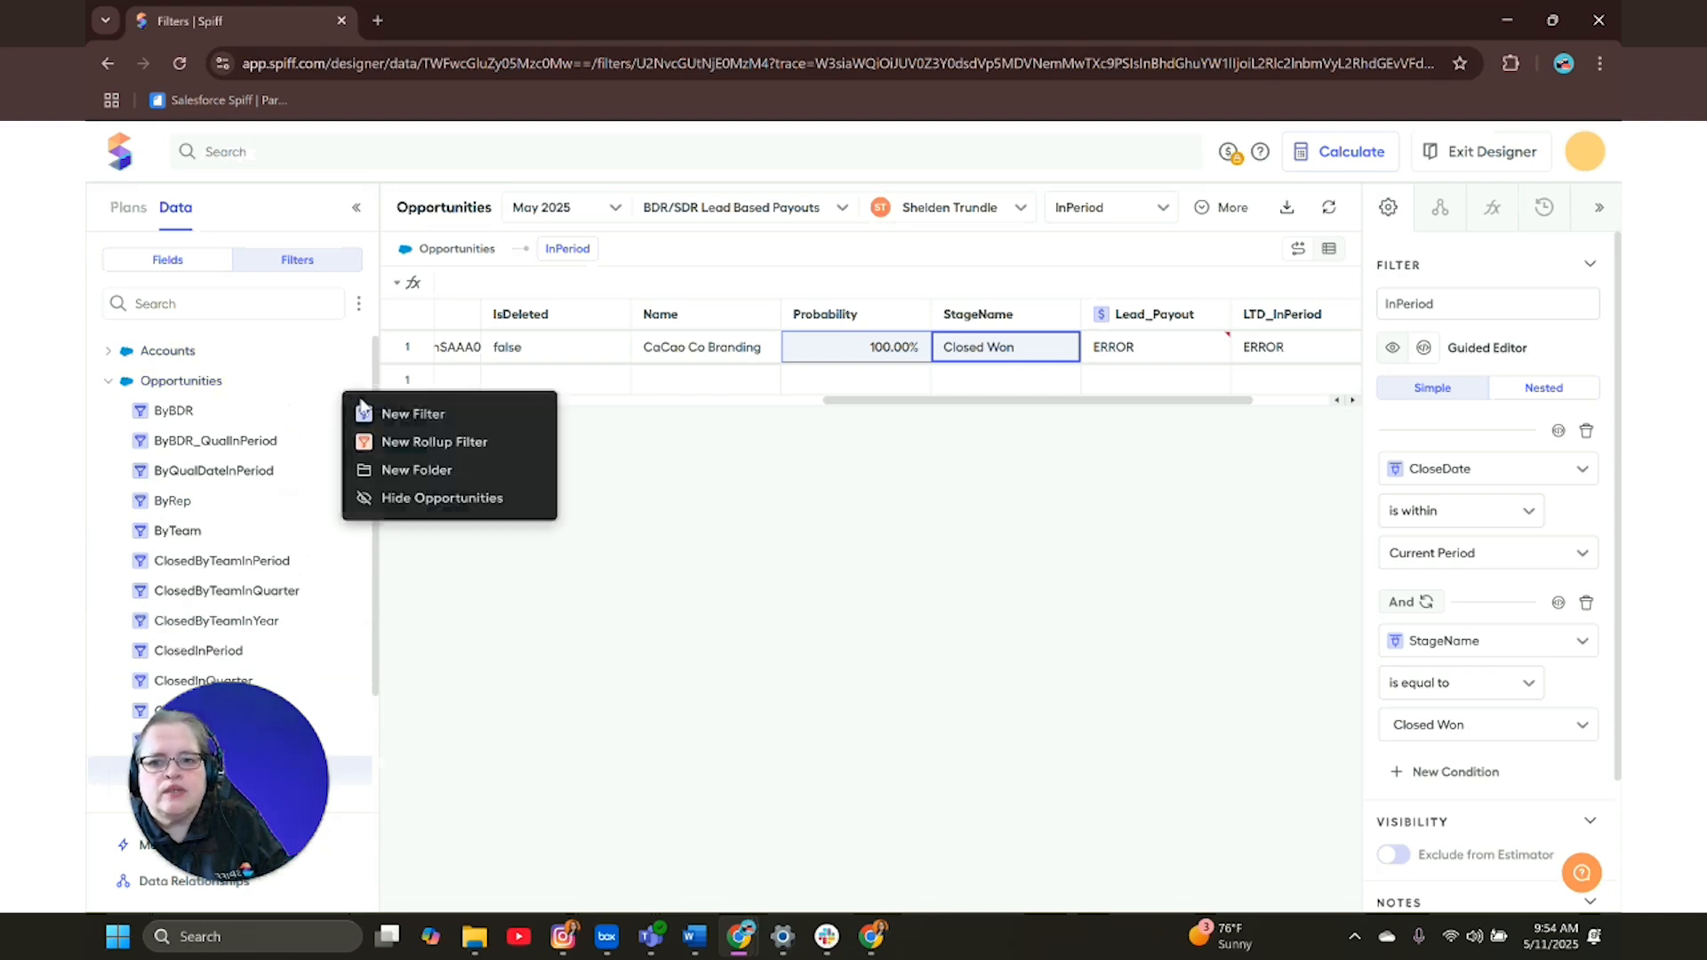
{"action": "left_click", "coordinate": [425, 421]}
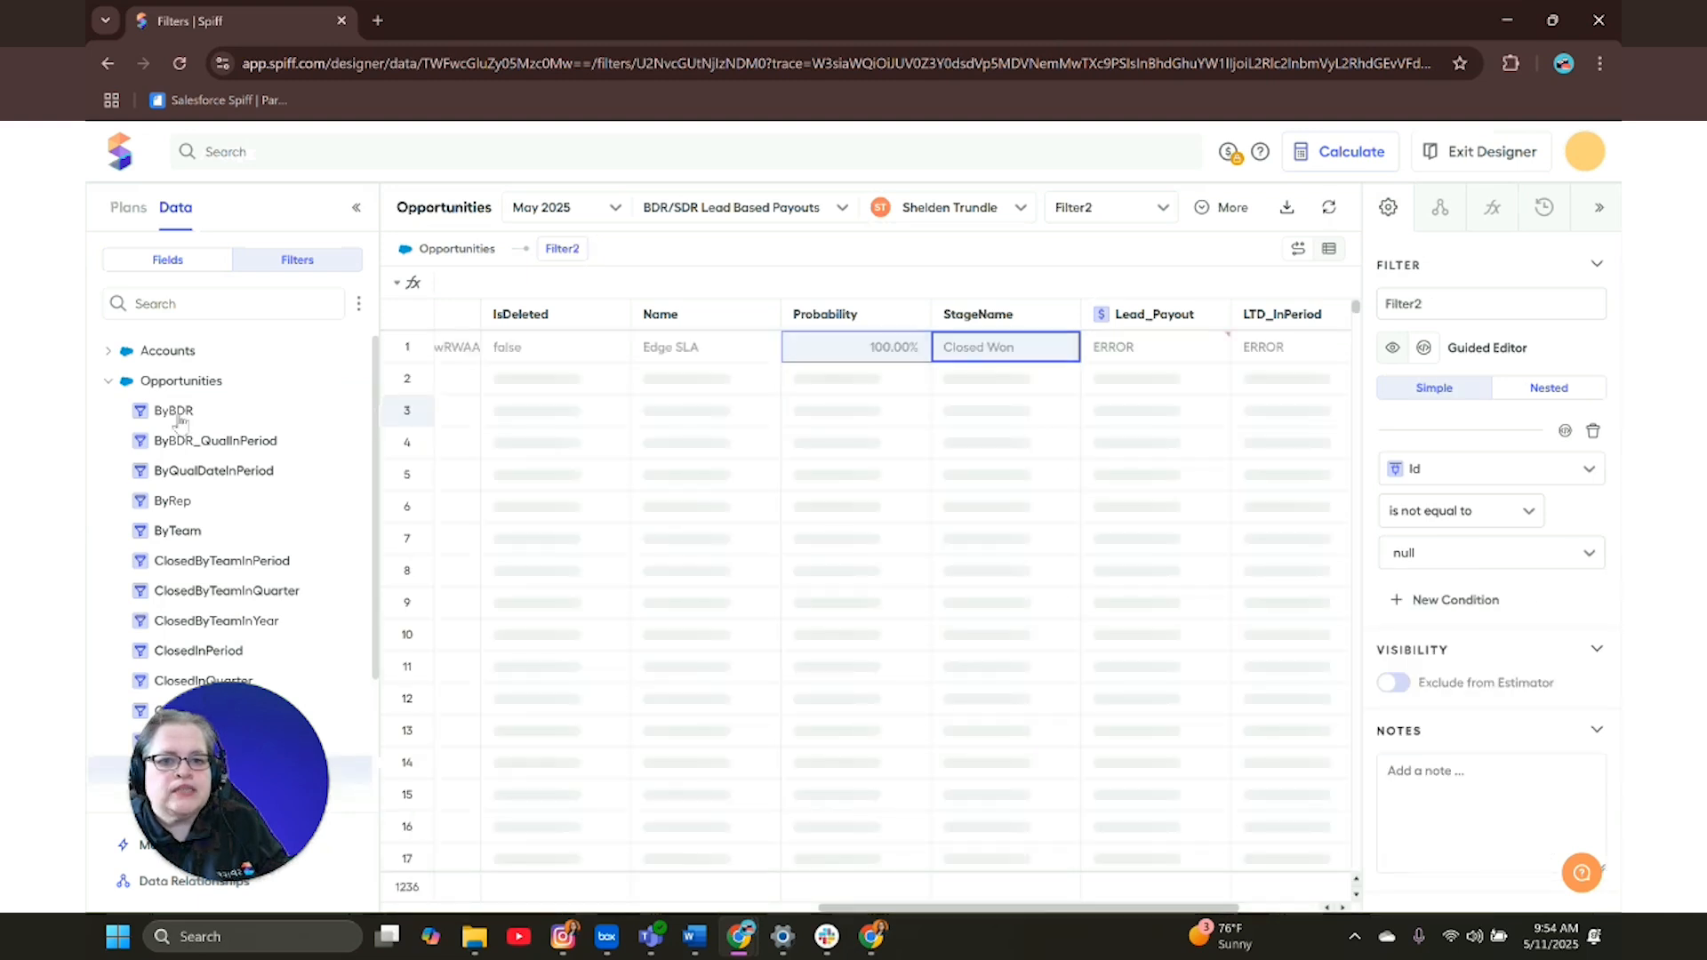
{"action": "double_click", "coordinate": [1474, 311]}
{"action": "type", "text": "B"}
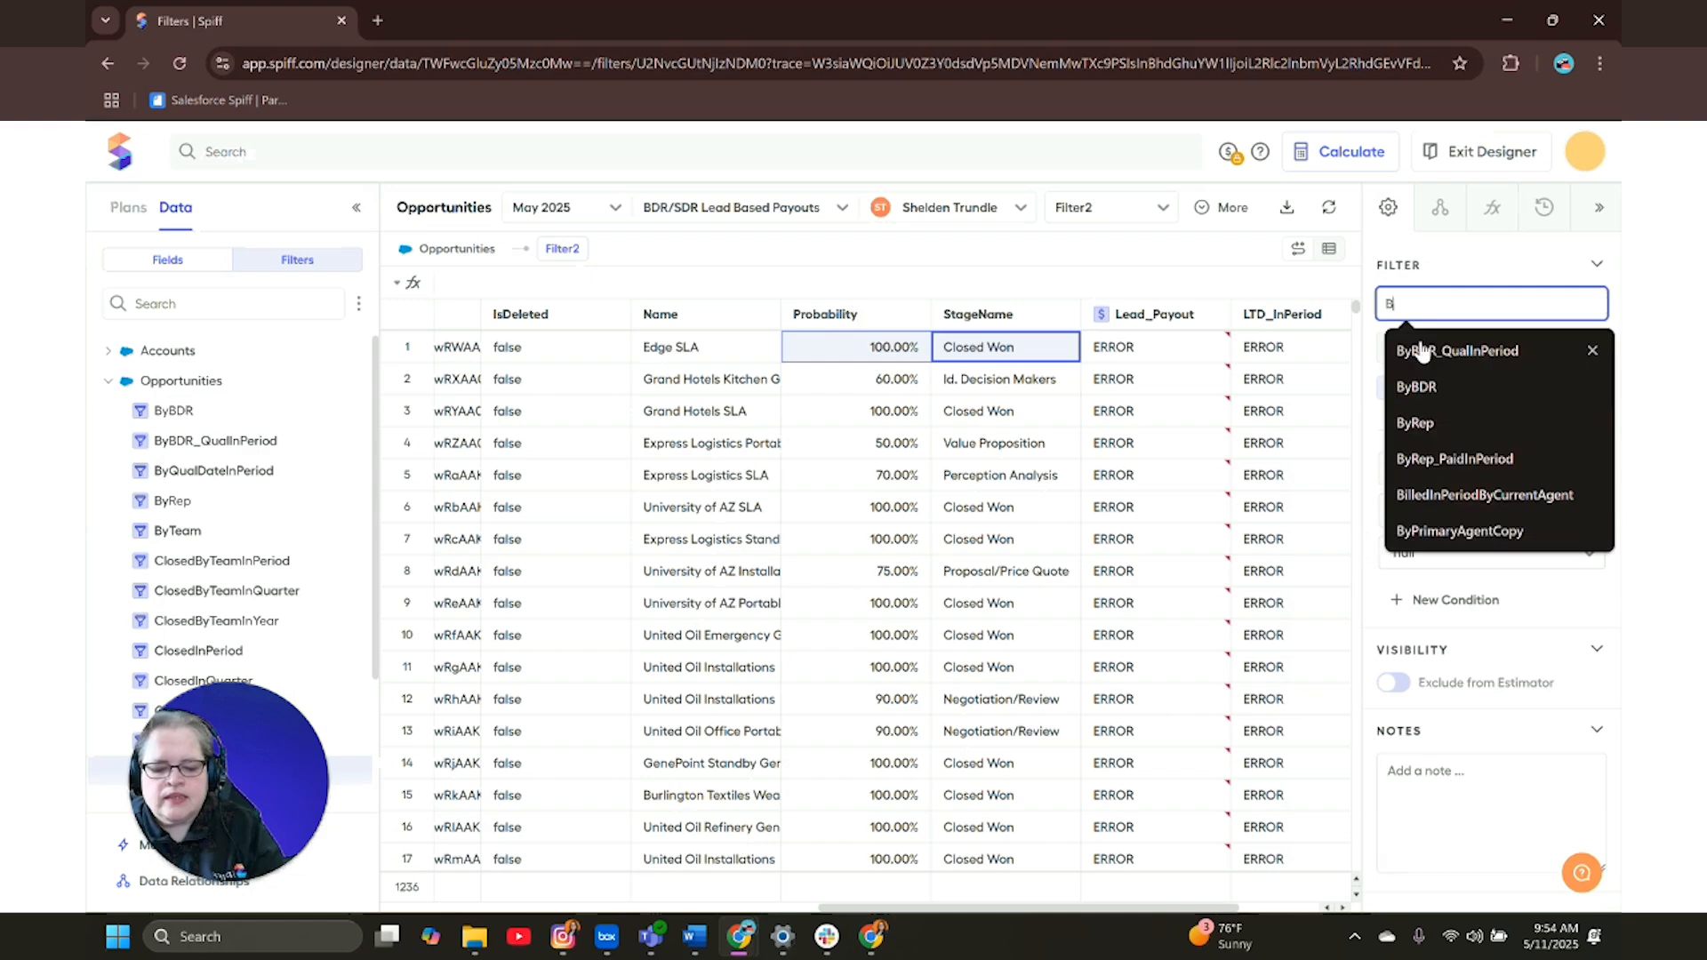
{"action": "type", "text": "yBDR"}
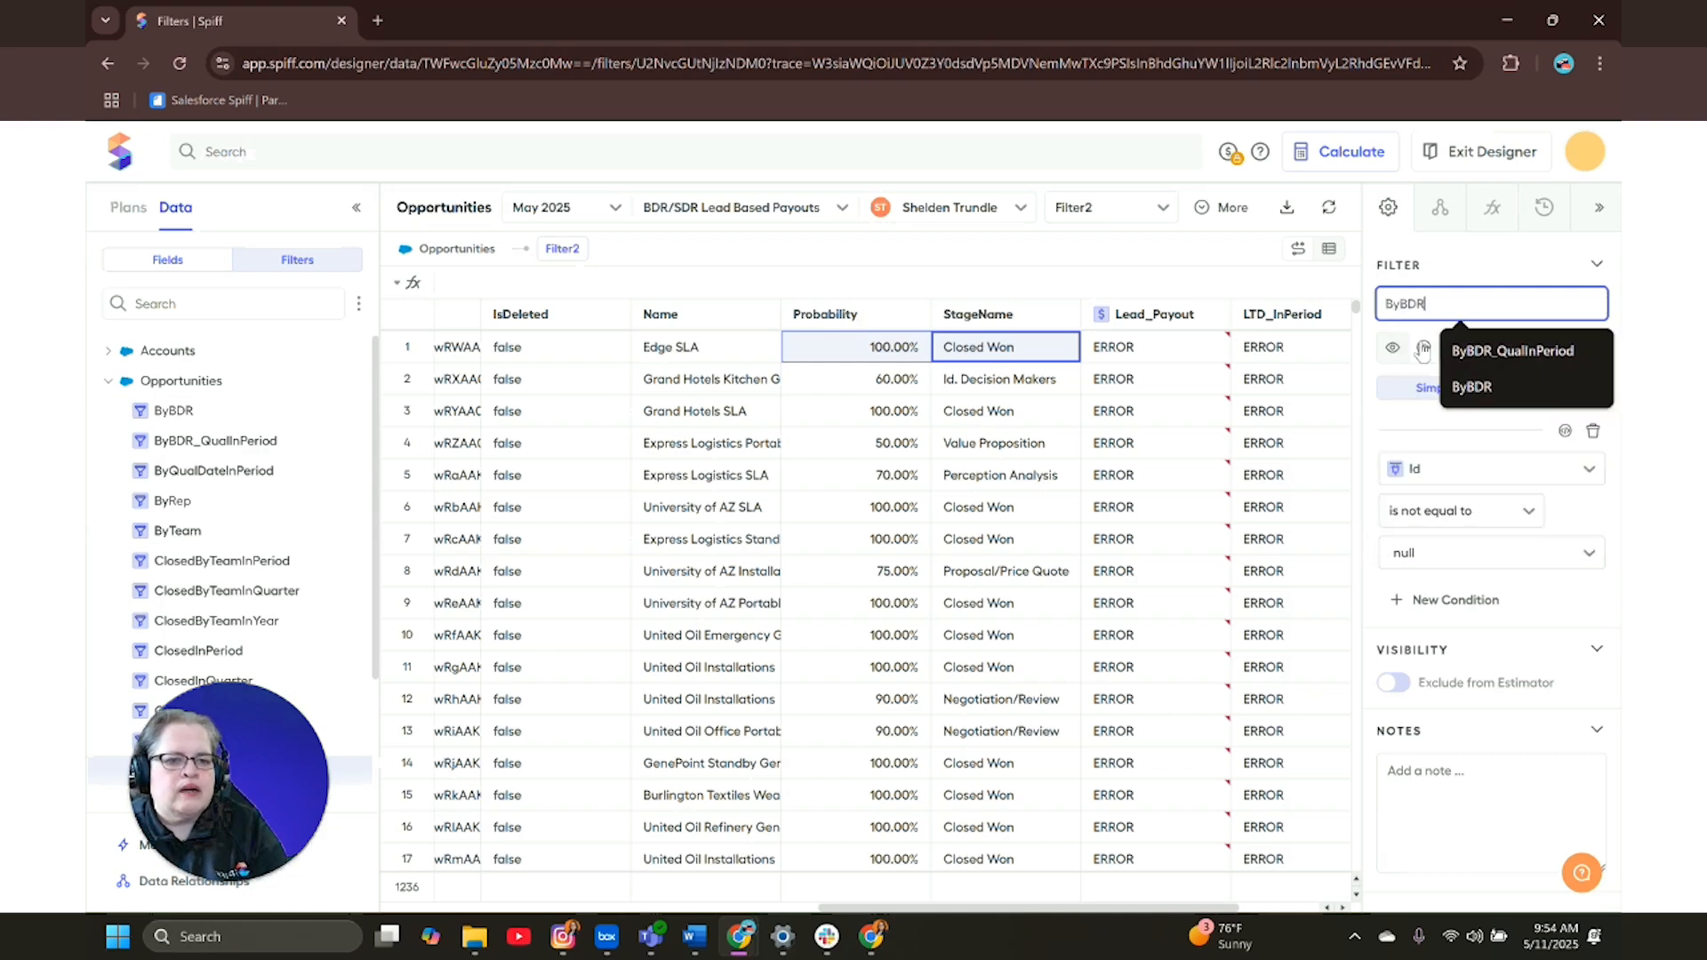
{"action": "type", "text": "_"}
{"action": "type", "text": "Q"}
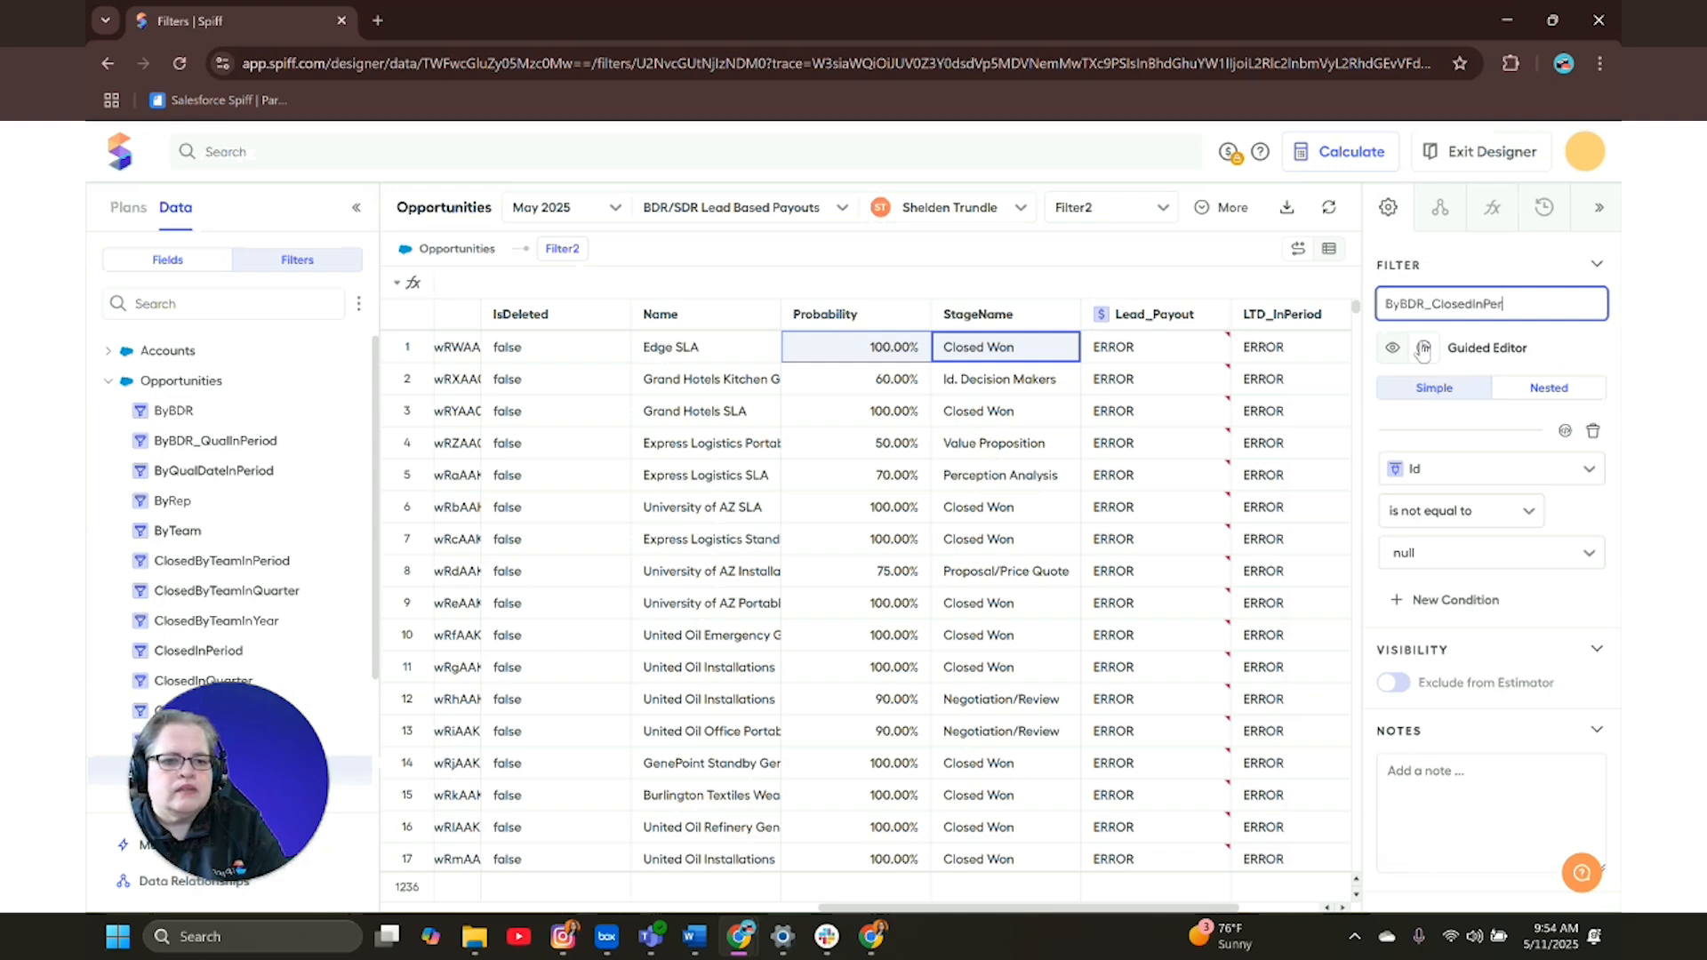
{"action": "type", "text": "iod"}
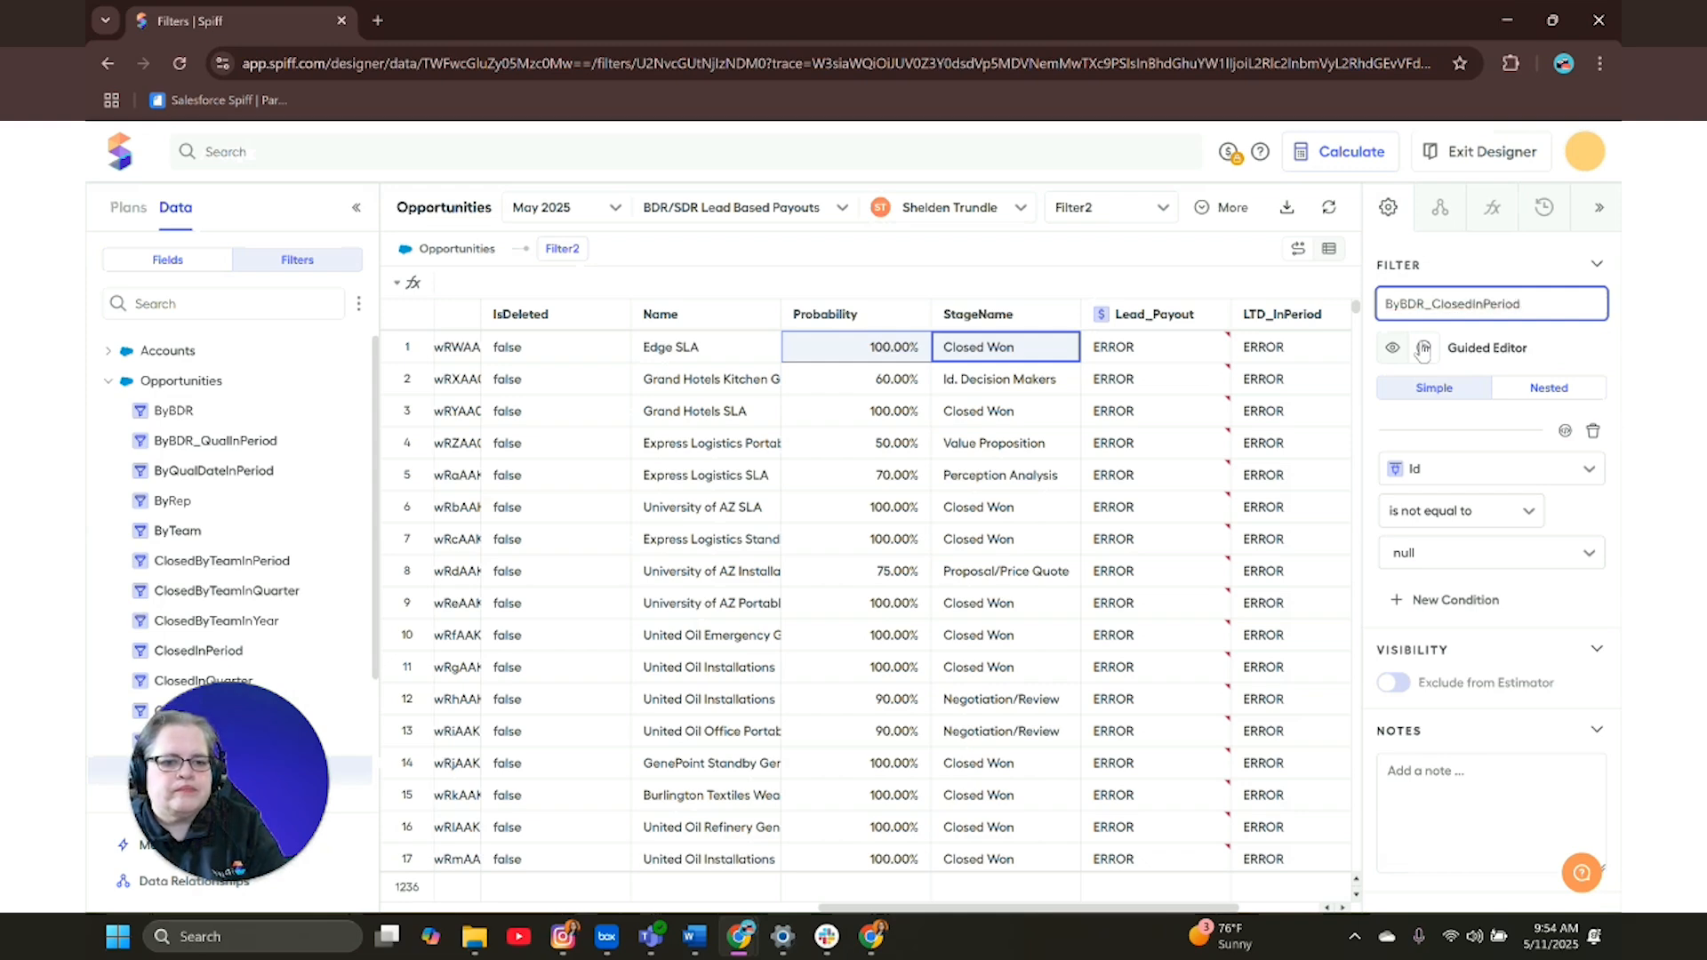
- Replace the Id condition of the ByBDR_ClosedInPeriod filter with the existing Opportunities filter ByBDR
{"action": "left_click", "coordinate": [1468, 471]}
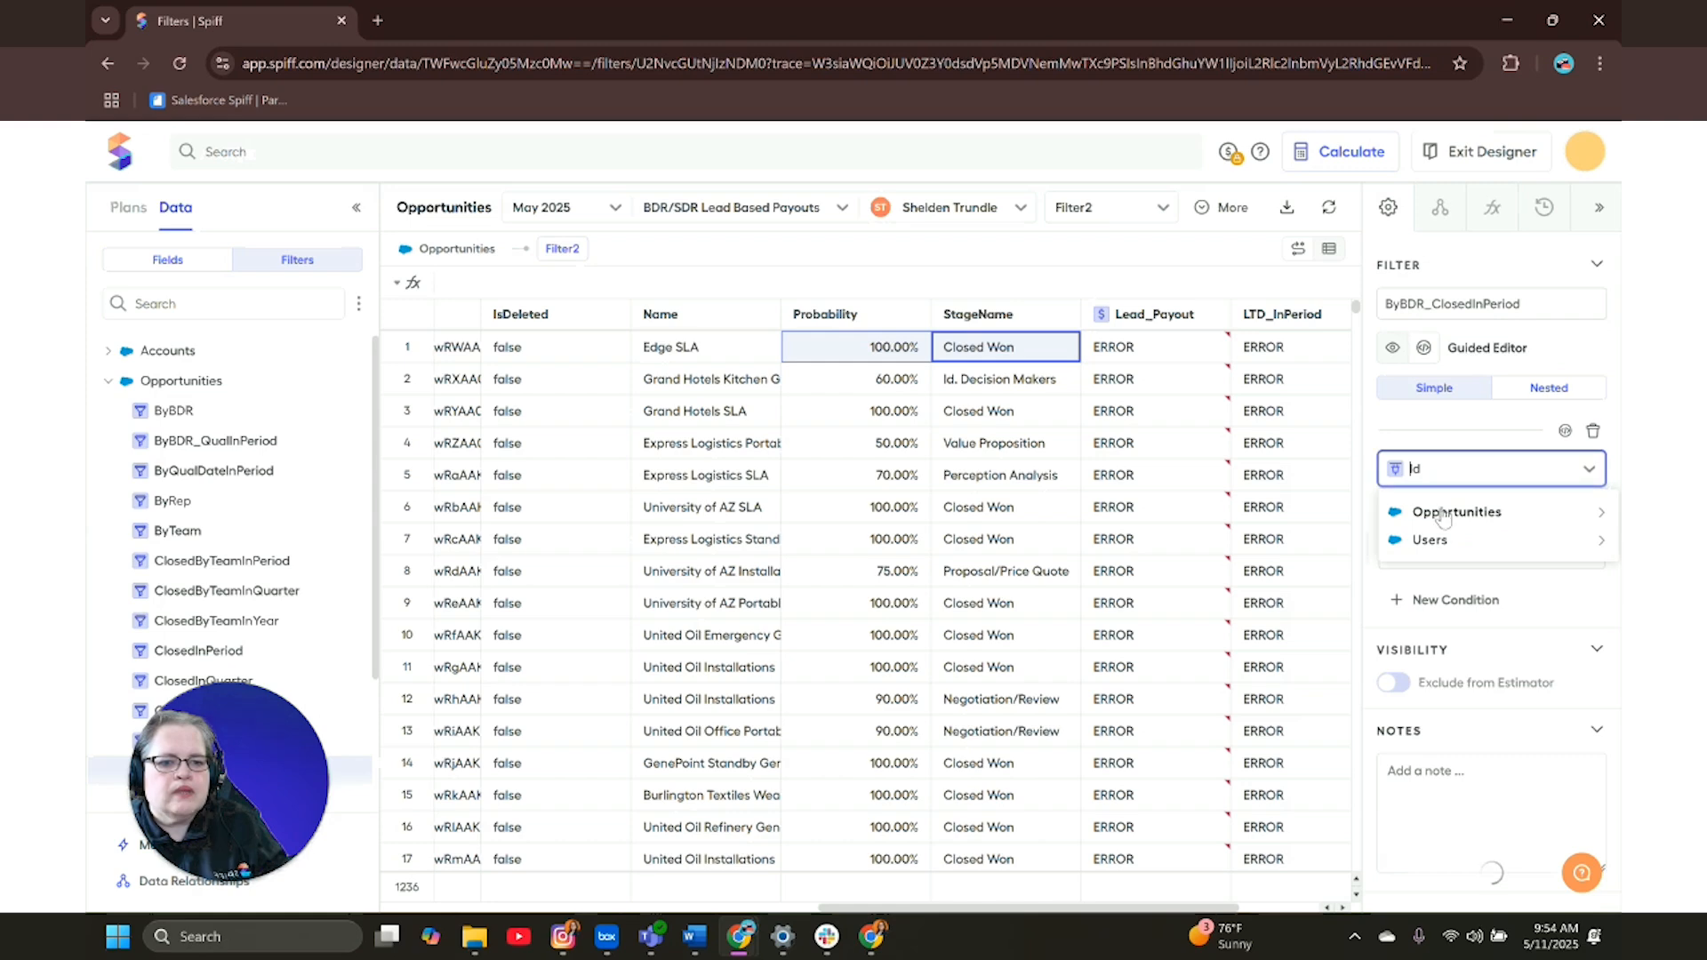
{"action": "type", "text": "B"}
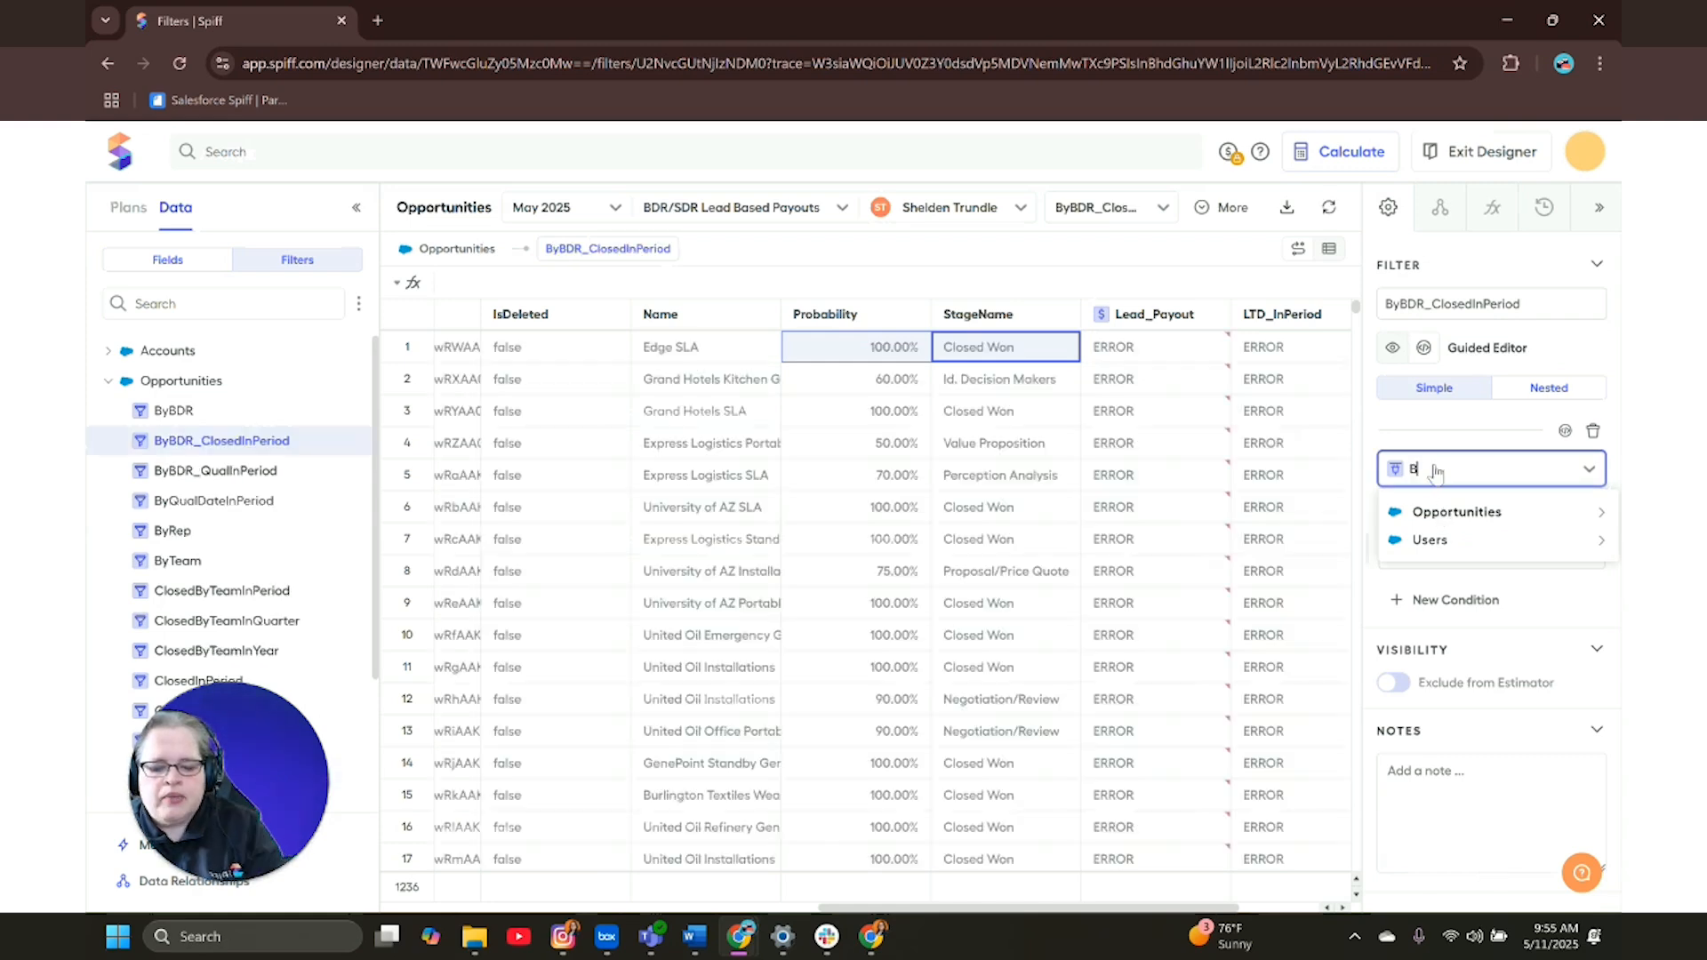
{"action": "type", "text": "yPDR"}
{"action": "key", "text": "BackSpace"}
{"action": "key", "text": "BackSpace"}
{"action": "key", "text": "BackSpace"}
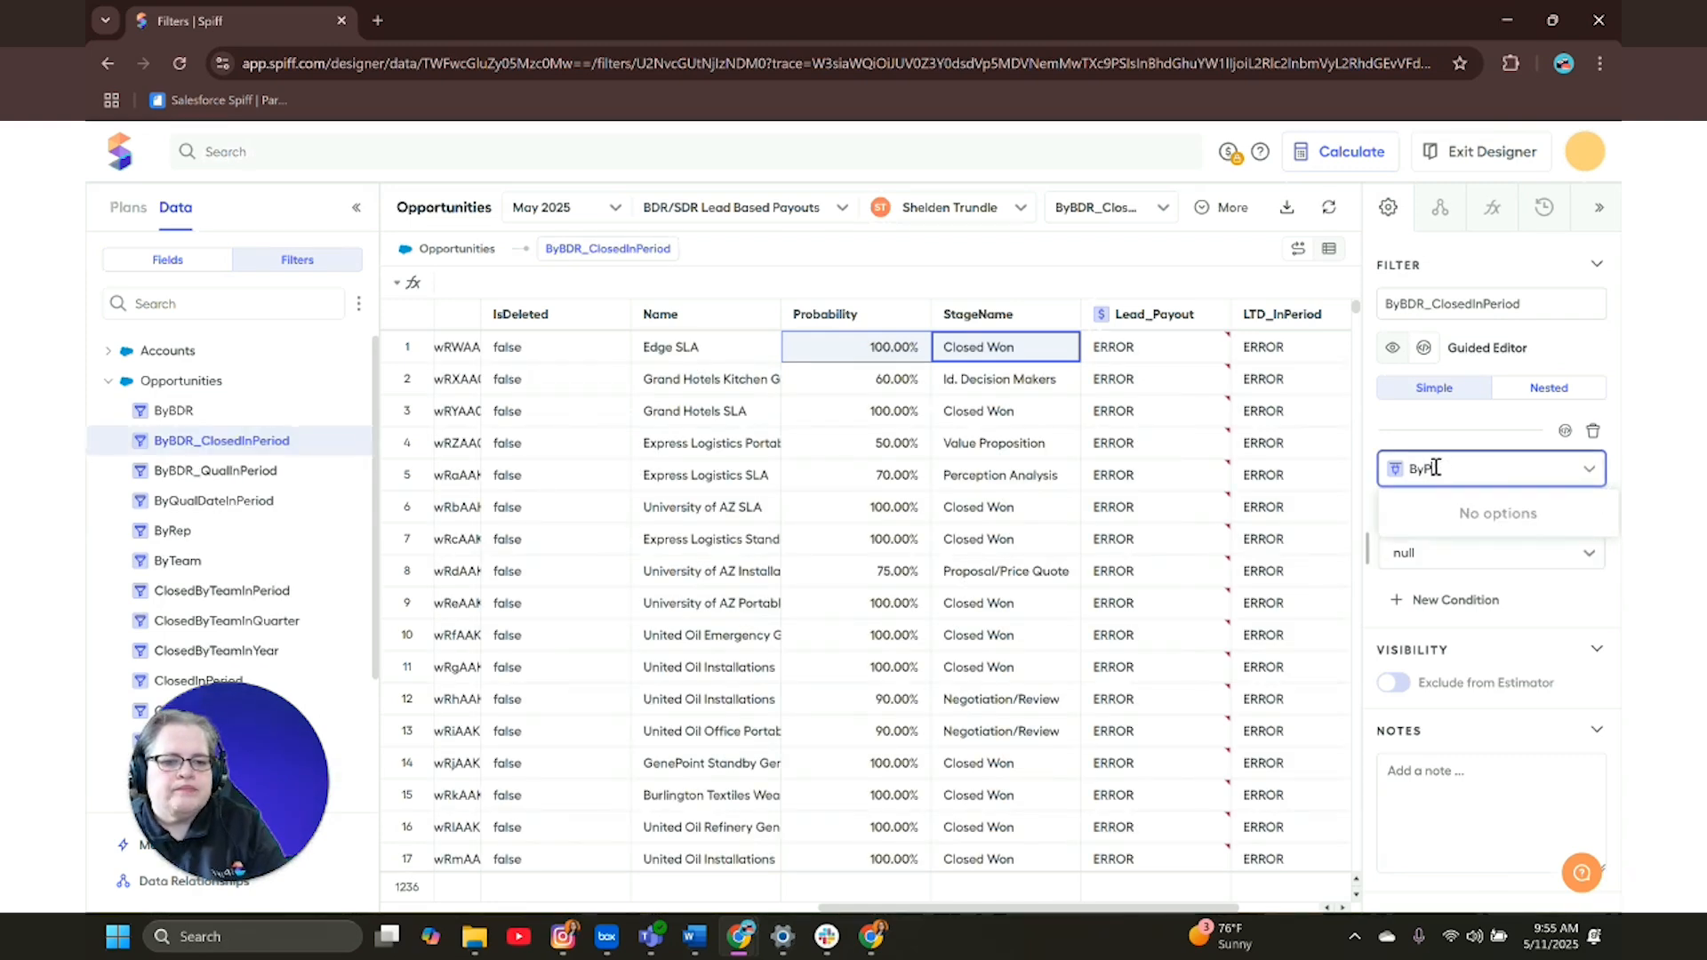
{"action": "type", "text": "BD"}
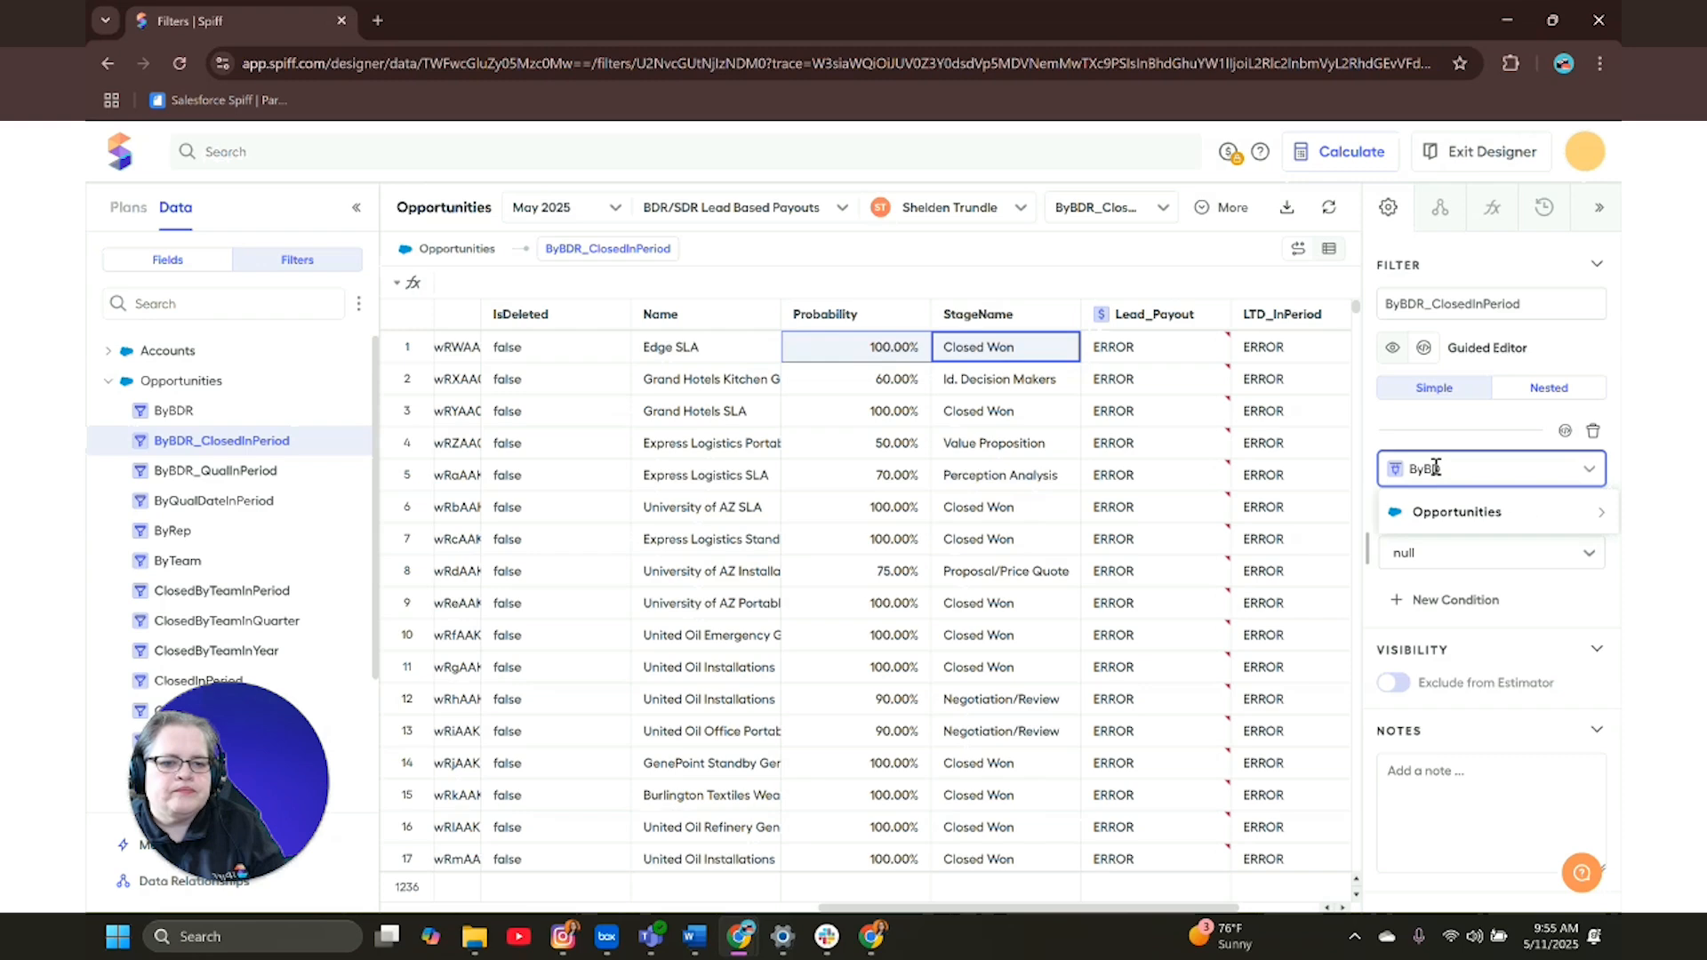
{"action": "left_click", "coordinate": [1485, 514]}
{"action": "left_click", "coordinate": [1439, 550]}
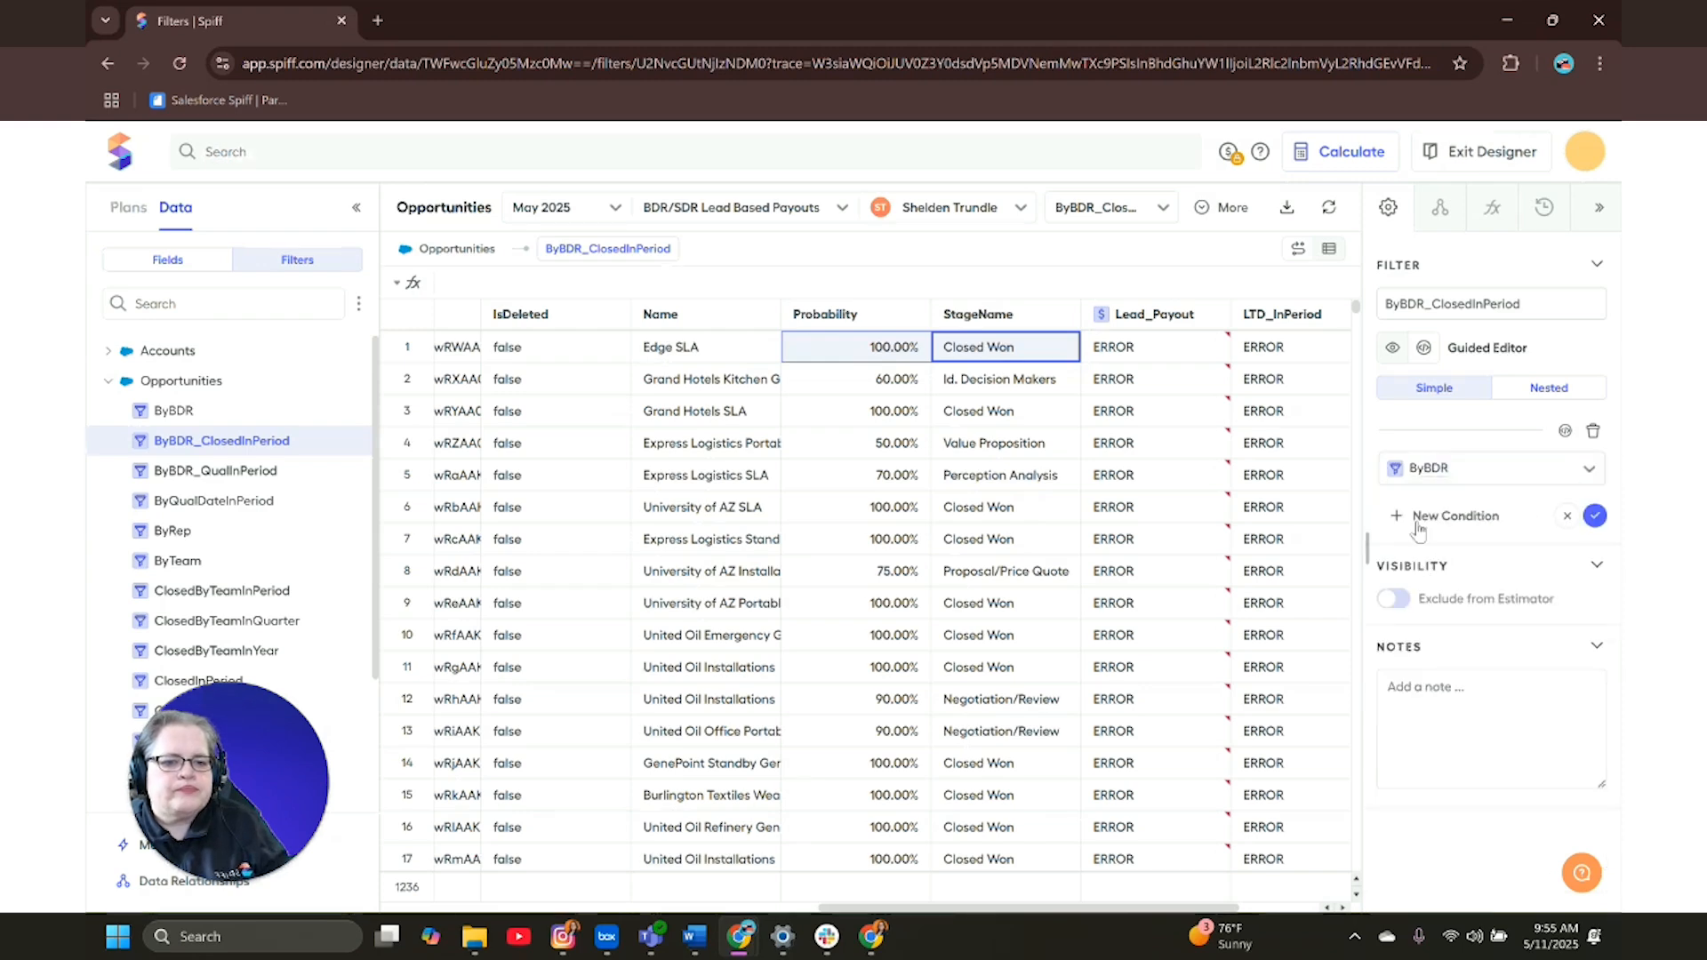
- Add the InPeriod filter as a second And condition of ByBDR_ClosedInPeriod
{"action": "left_click", "coordinate": [1414, 519]}
{"action": "left_click", "coordinate": [1423, 558]}
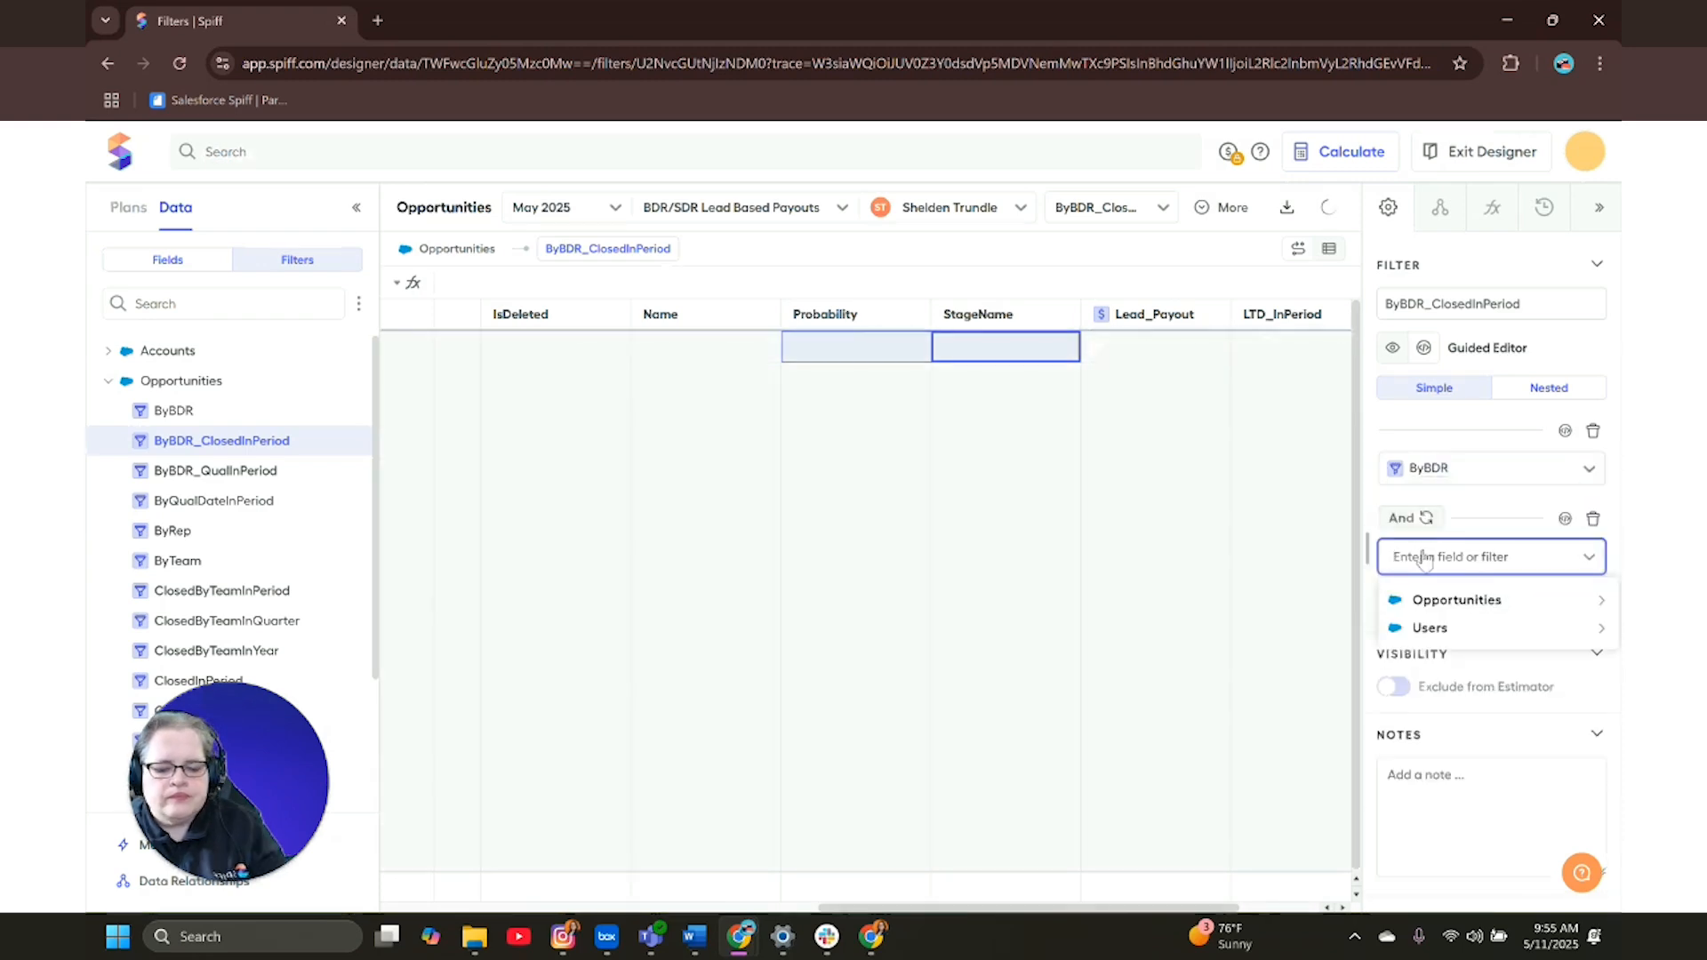
{"action": "type", "text": "In"}
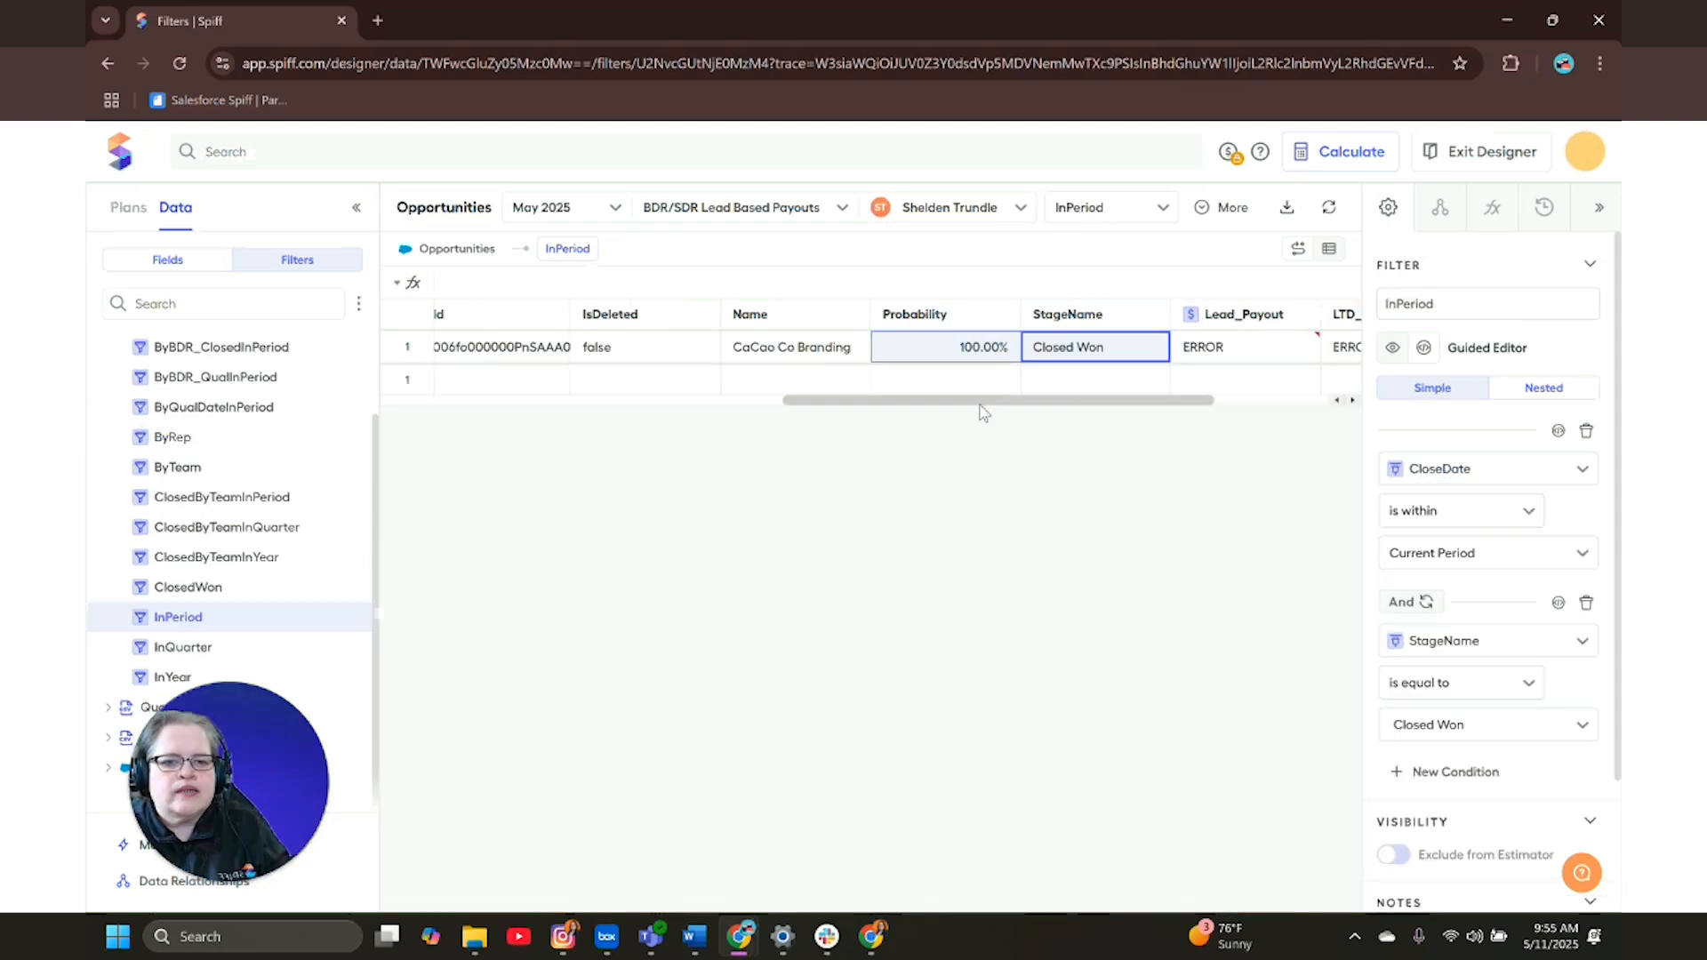
- Check the BDR of the InPeriod record and preview ByBDR_ClosedInPeriod for that representative in May and April 2025
{"action": "left_click_drag", "start_coordinate": [984, 404], "coordinate": [518, 425]}
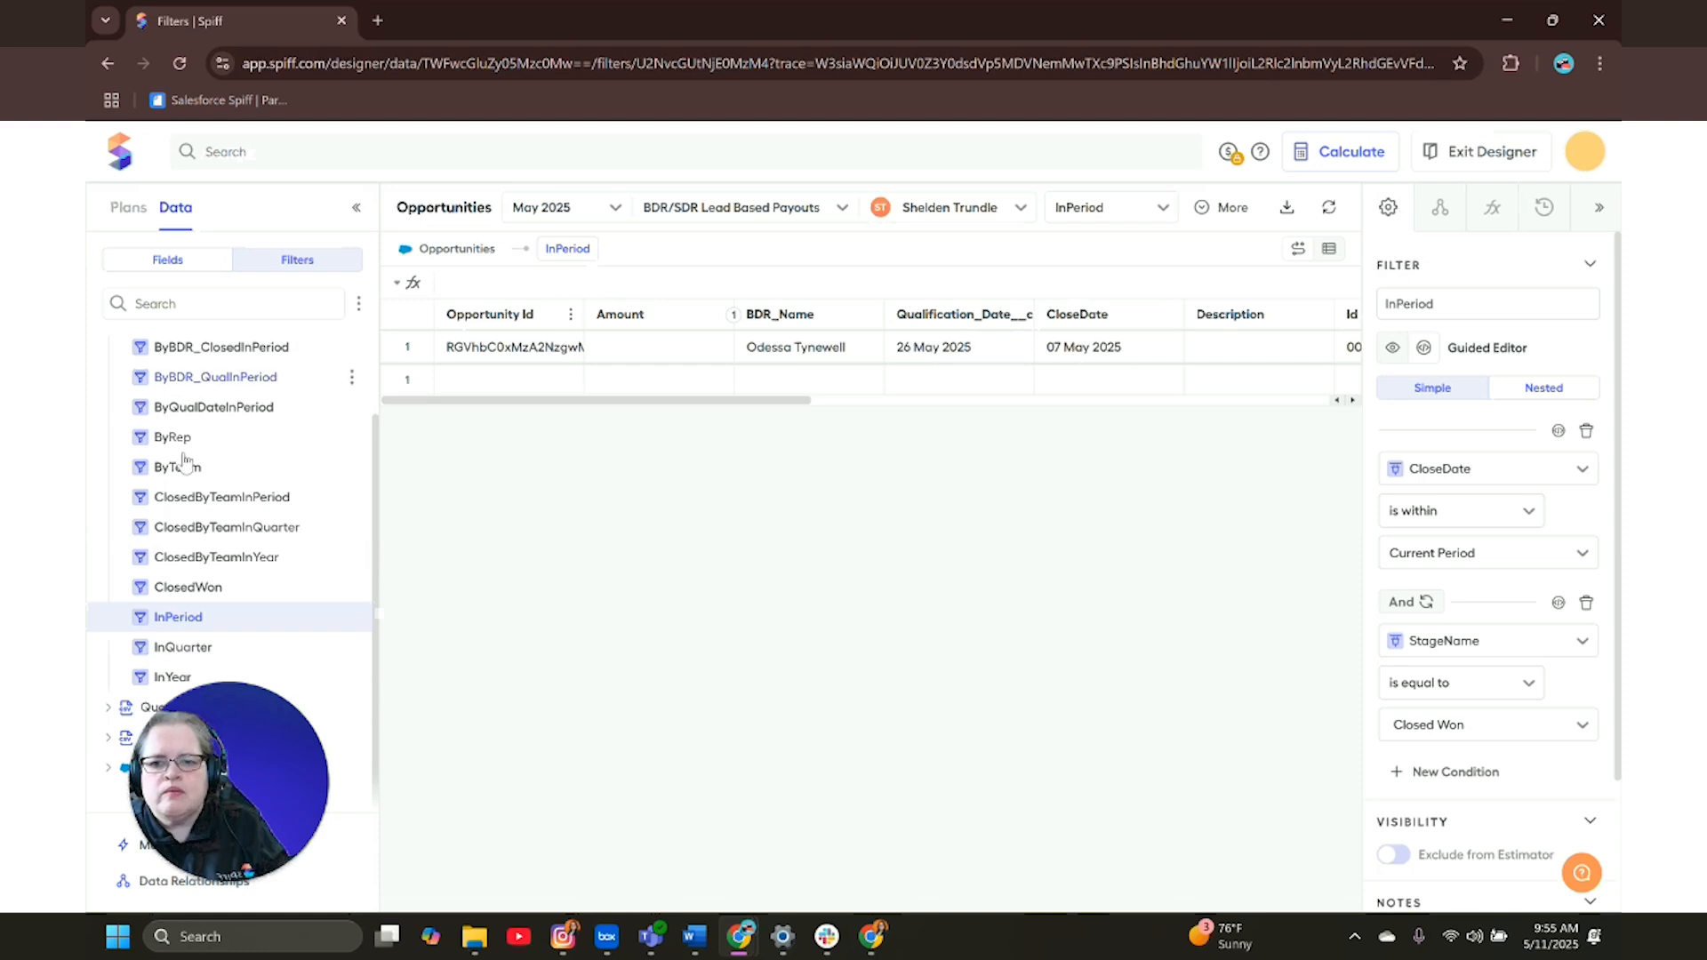
{"action": "scroll", "coordinate": [184, 458], "scroll_direction": "up", "scroll_amount": 3}
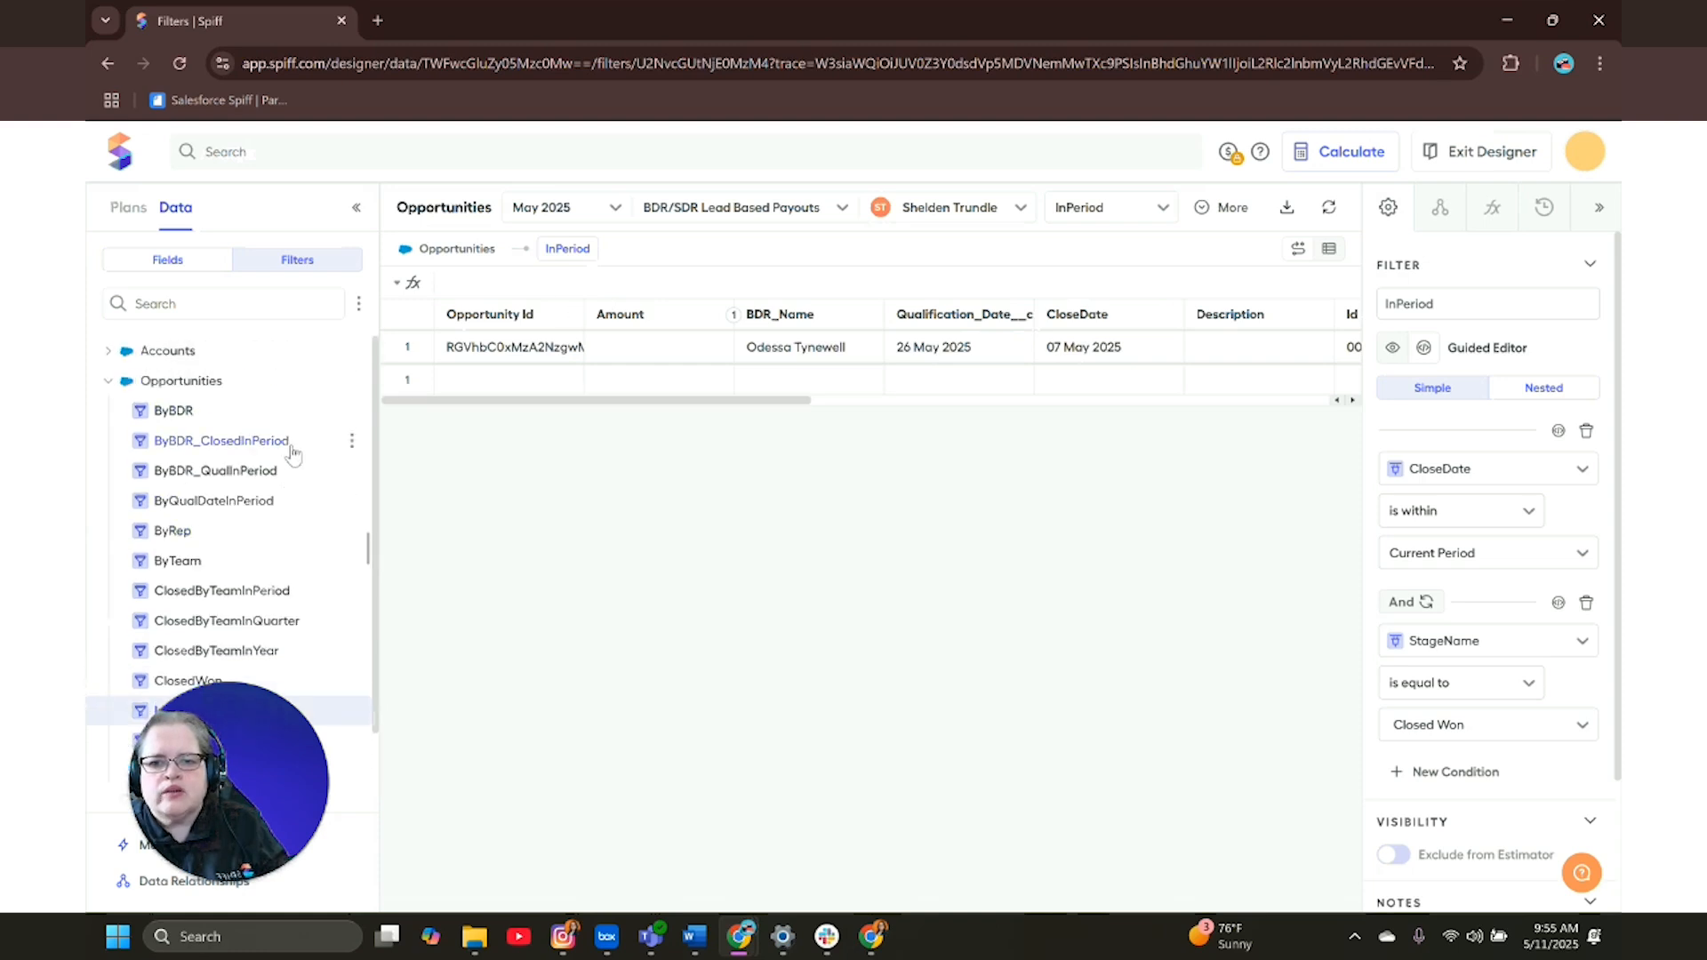
{"action": "left_click", "coordinate": [233, 442]}
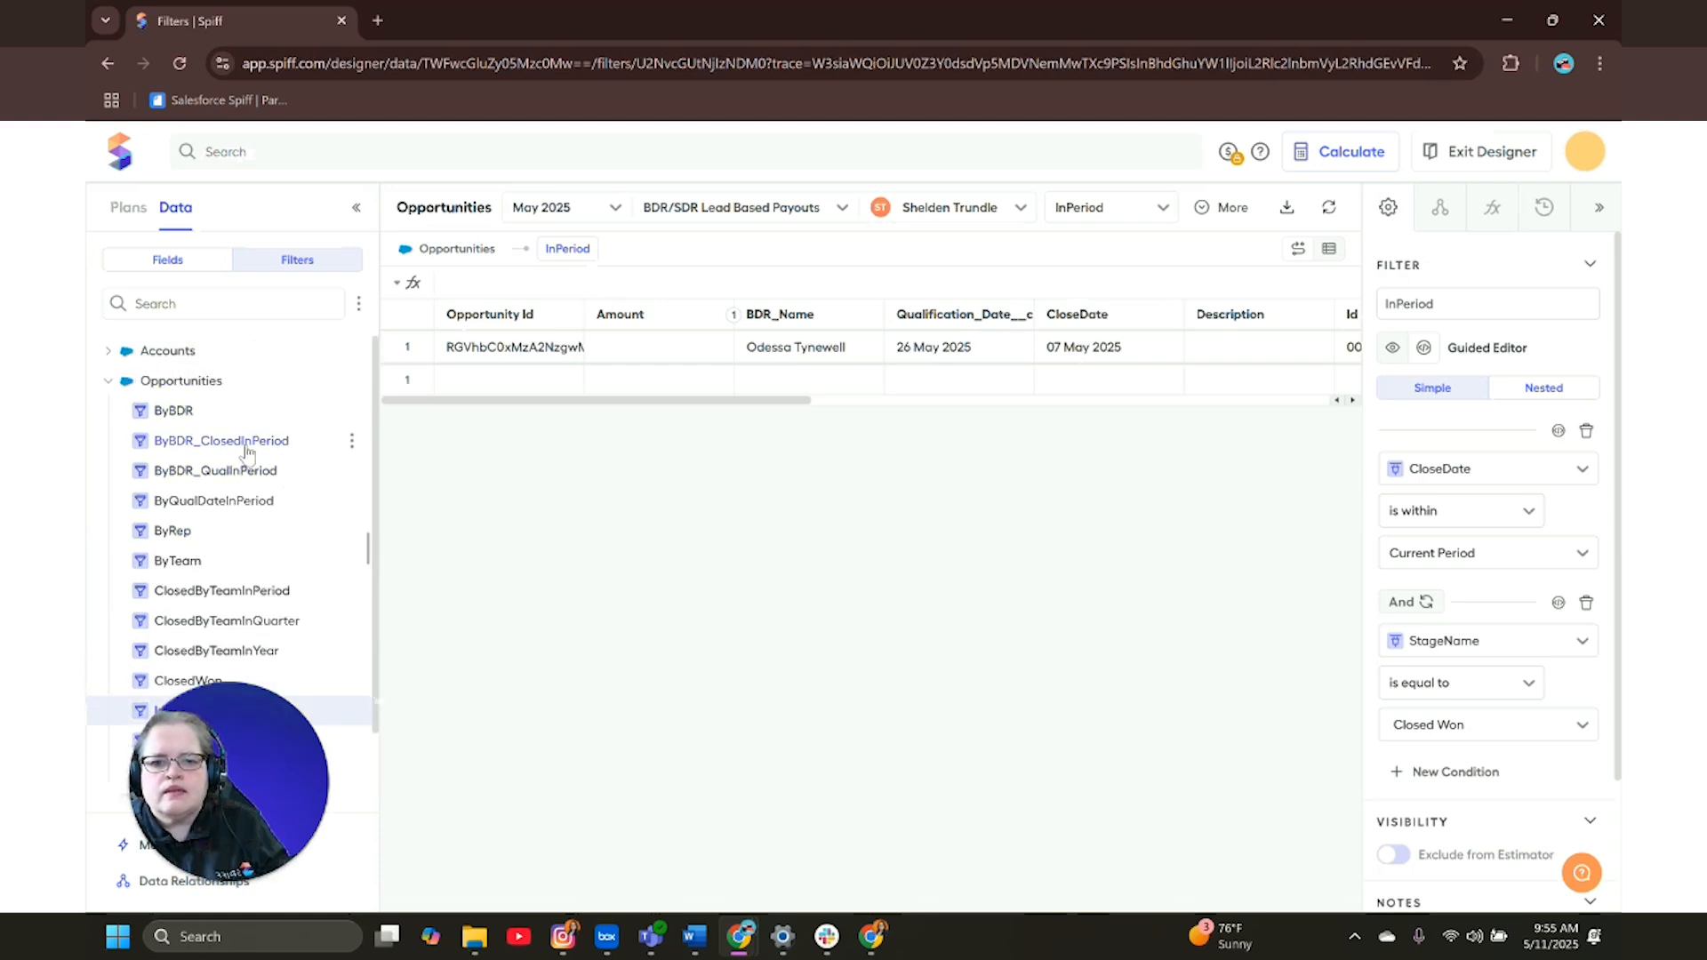
{"action": "left_click", "coordinate": [920, 210]}
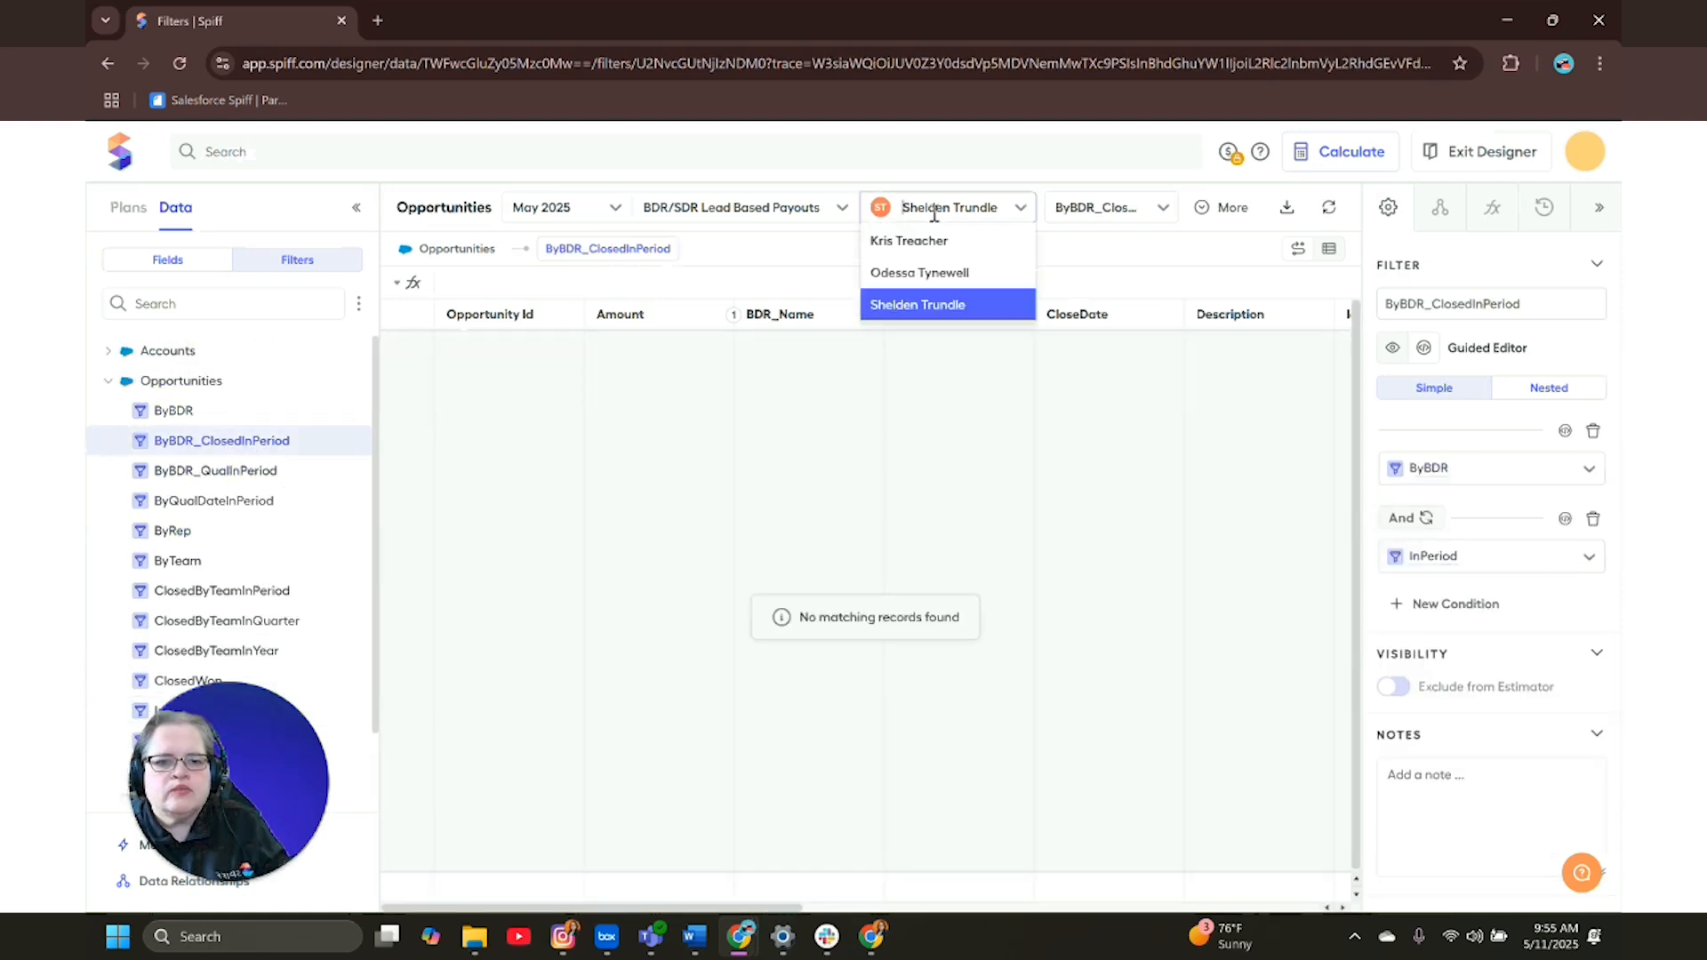
{"action": "left_click", "coordinate": [909, 272]}
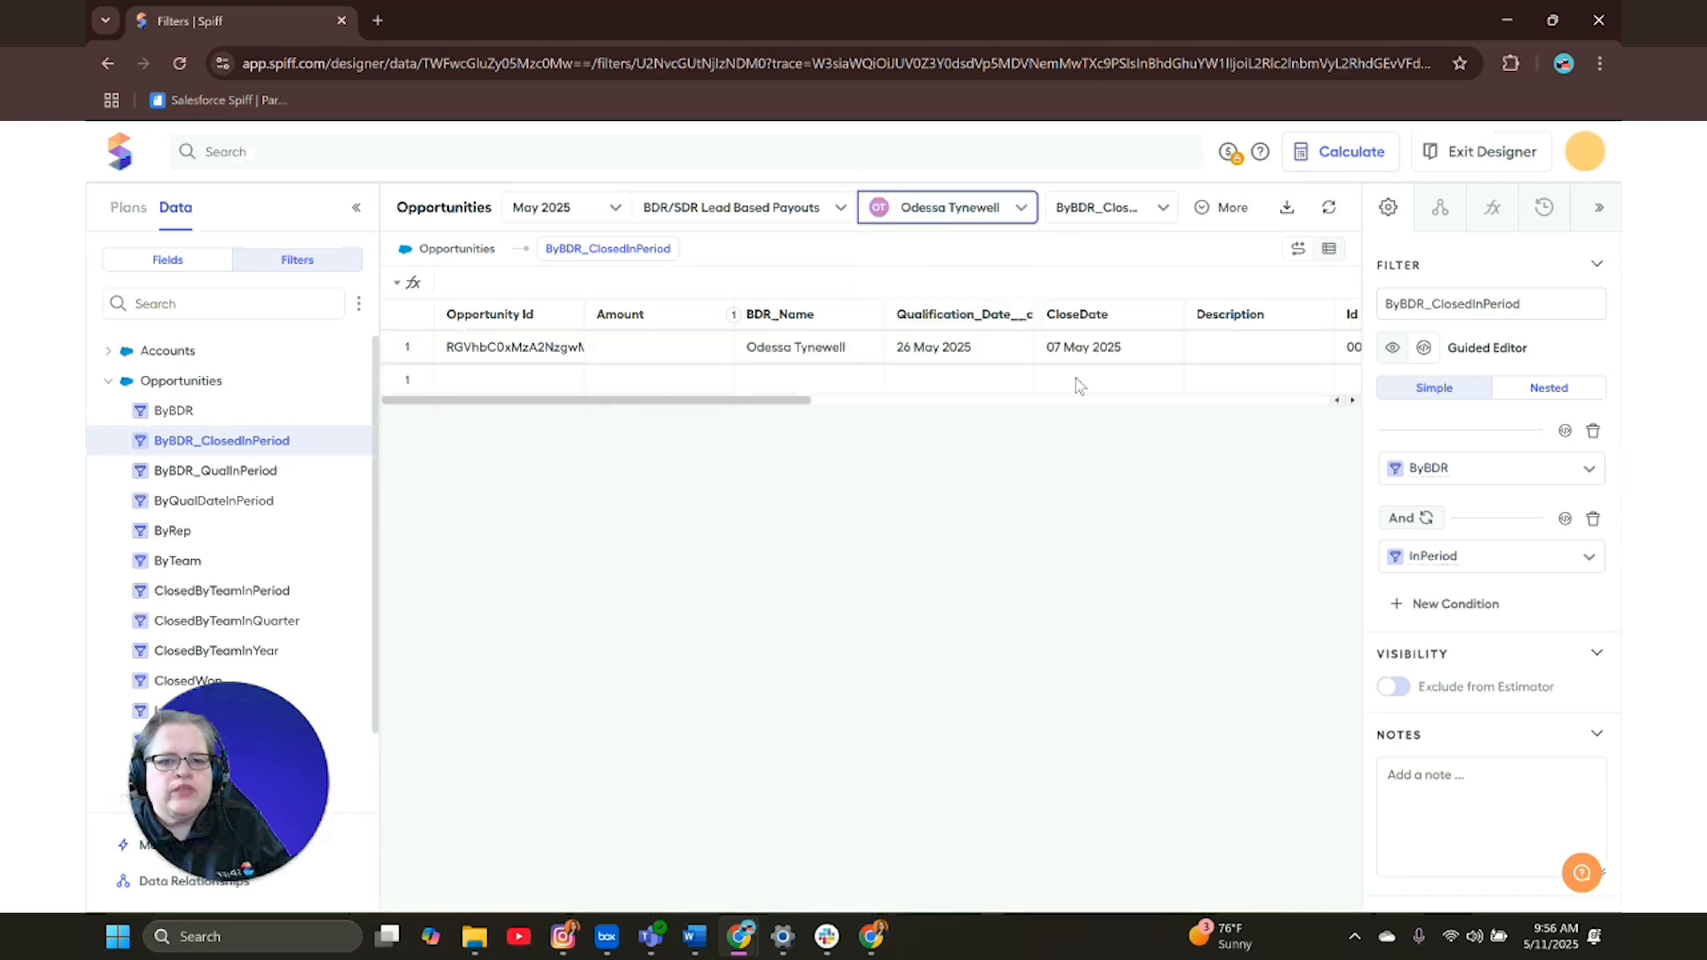
{"action": "left_click", "coordinate": [579, 217]}
{"action": "left_click", "coordinate": [579, 307]}
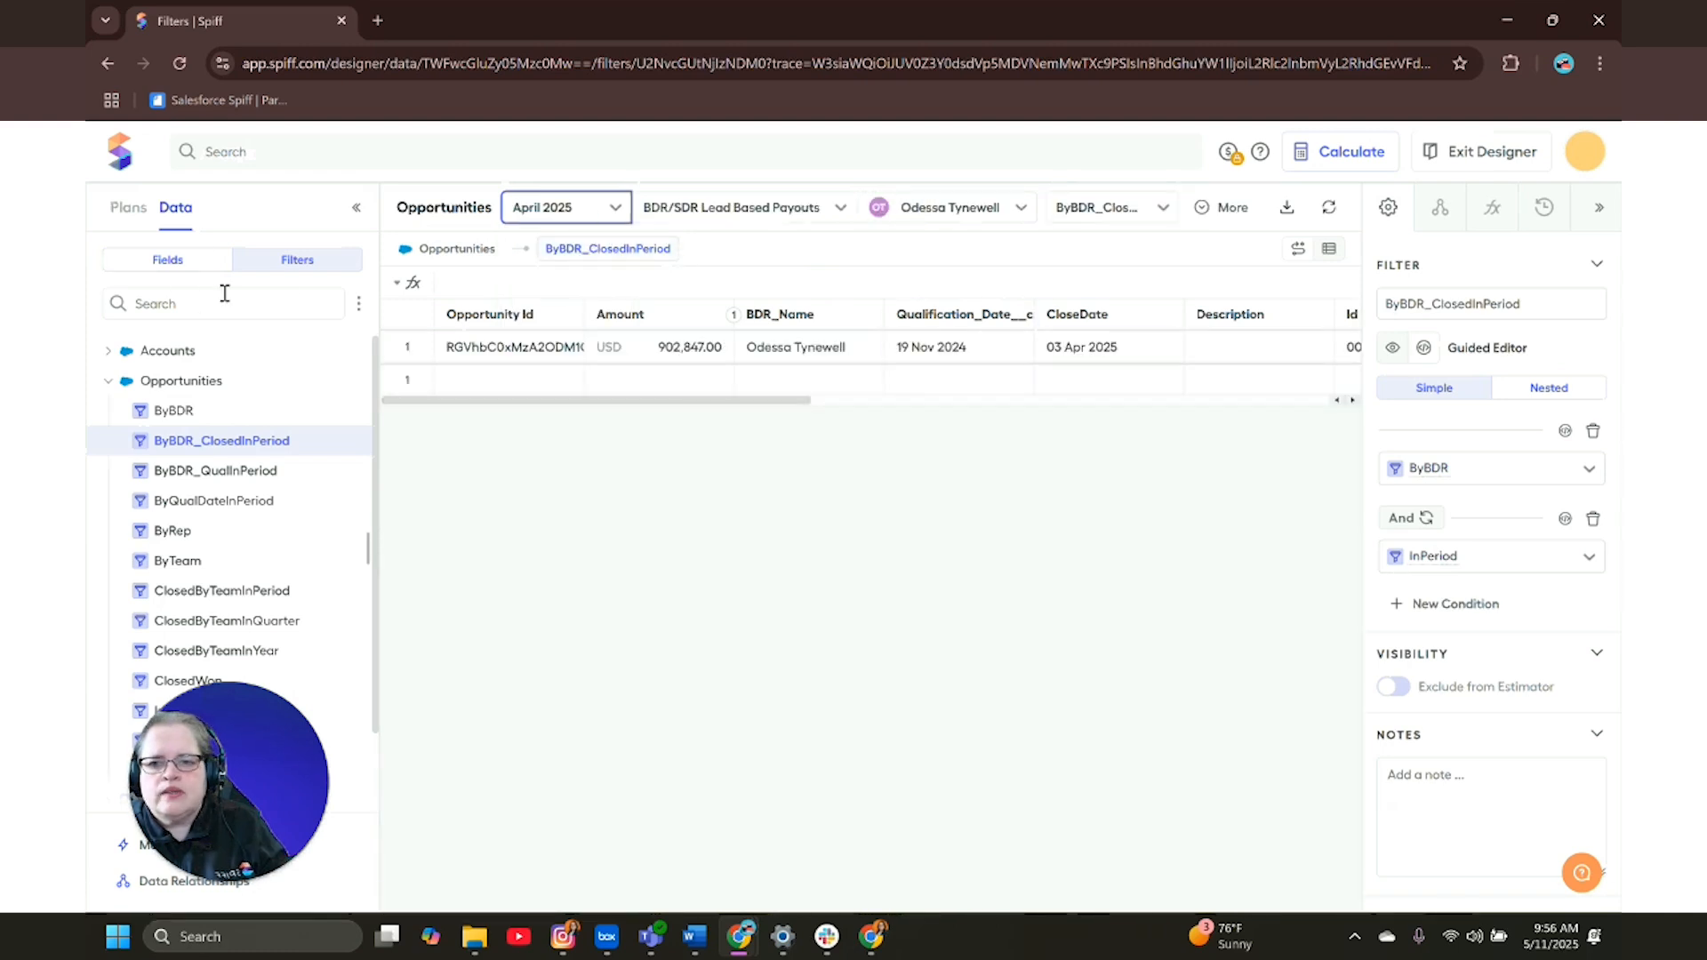
- Create a new datasheet in the BDR/SDR Lead Based Payouts plan
{"action": "left_click", "coordinate": [133, 210]}
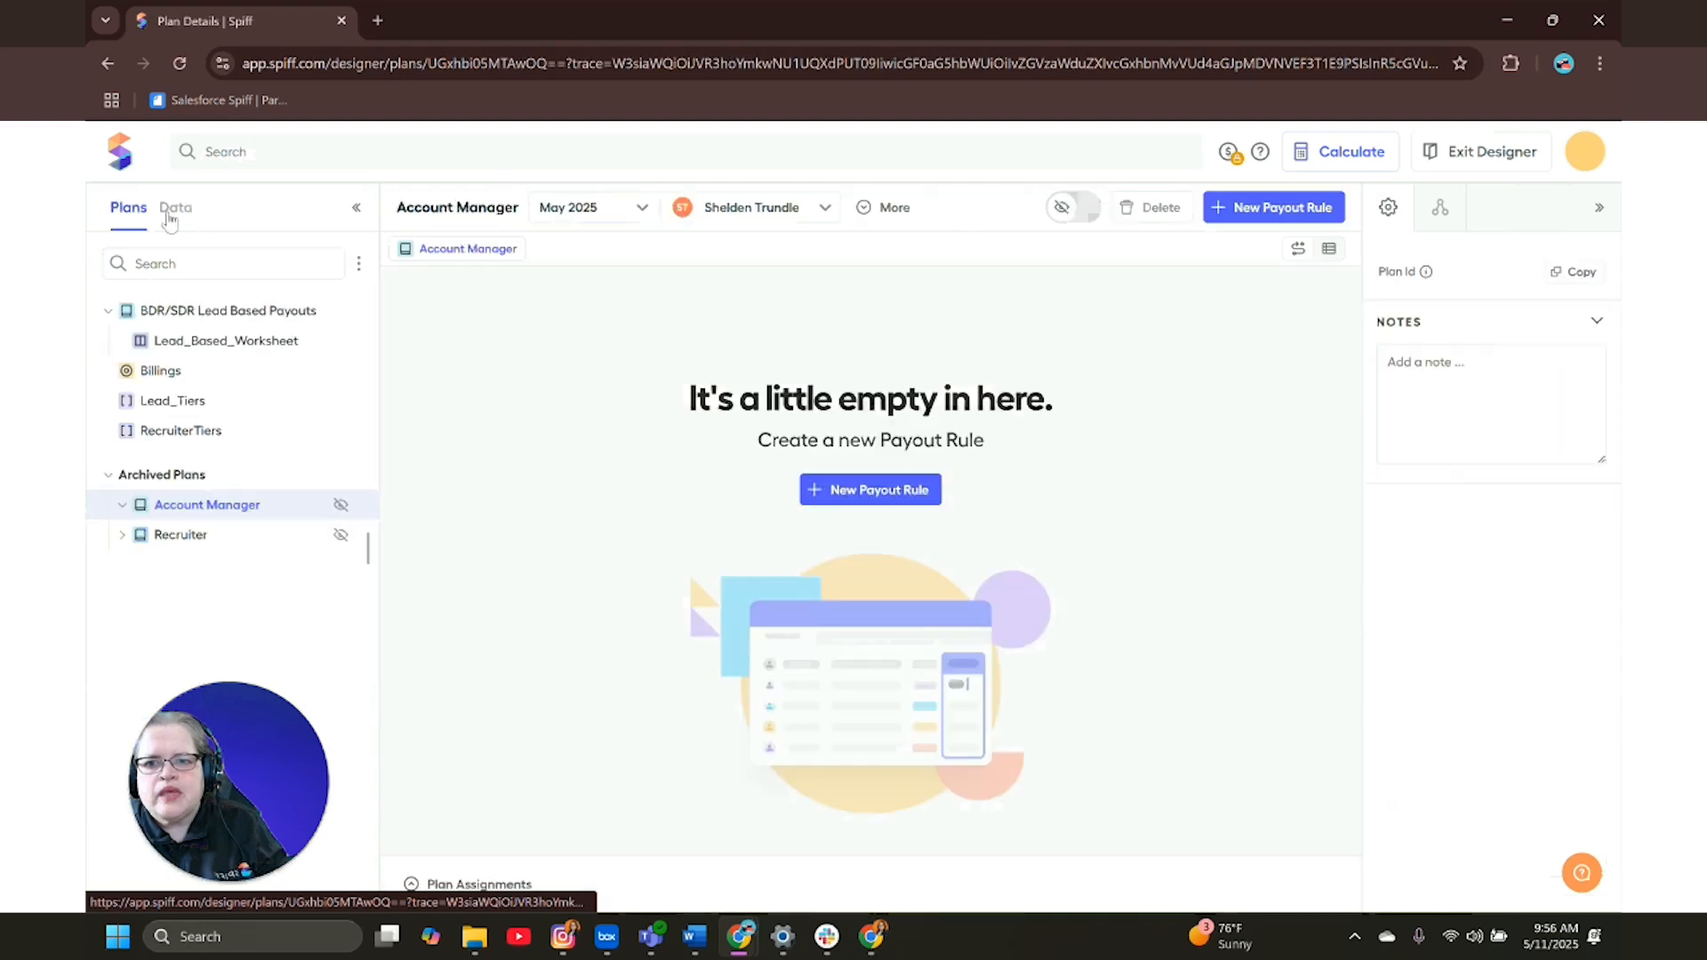
{"action": "left_click", "coordinate": [297, 312]}
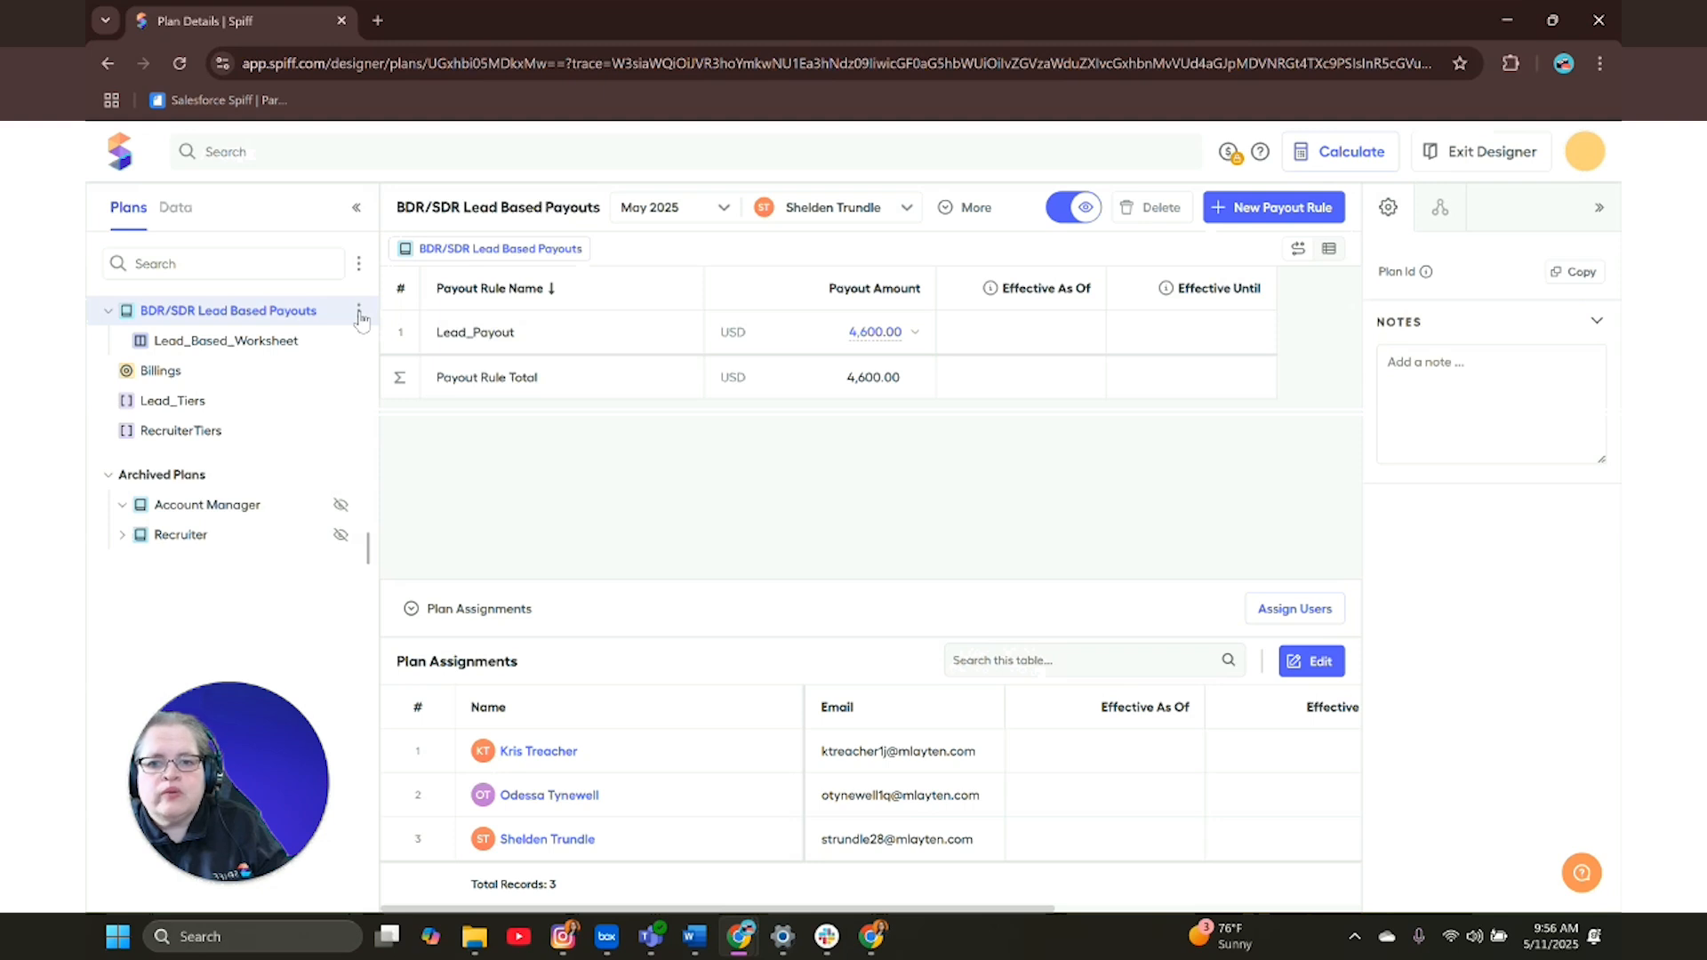
{"action": "left_click", "coordinate": [359, 313]}
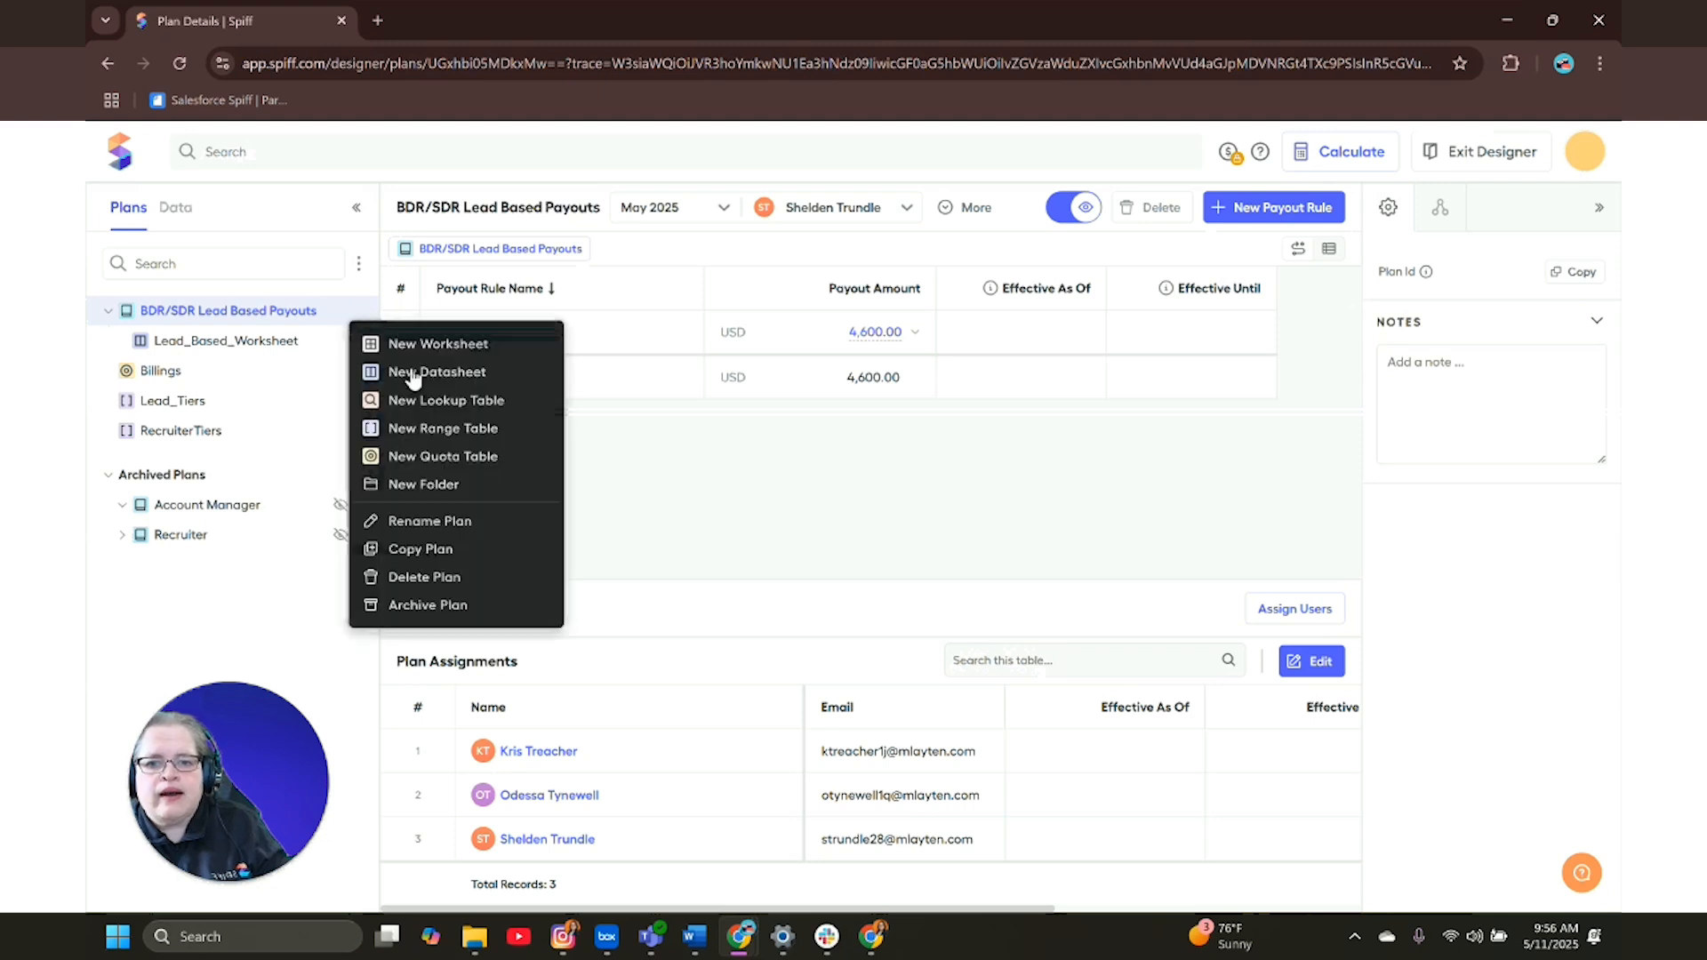
{"action": "left_click", "coordinate": [507, 384]}
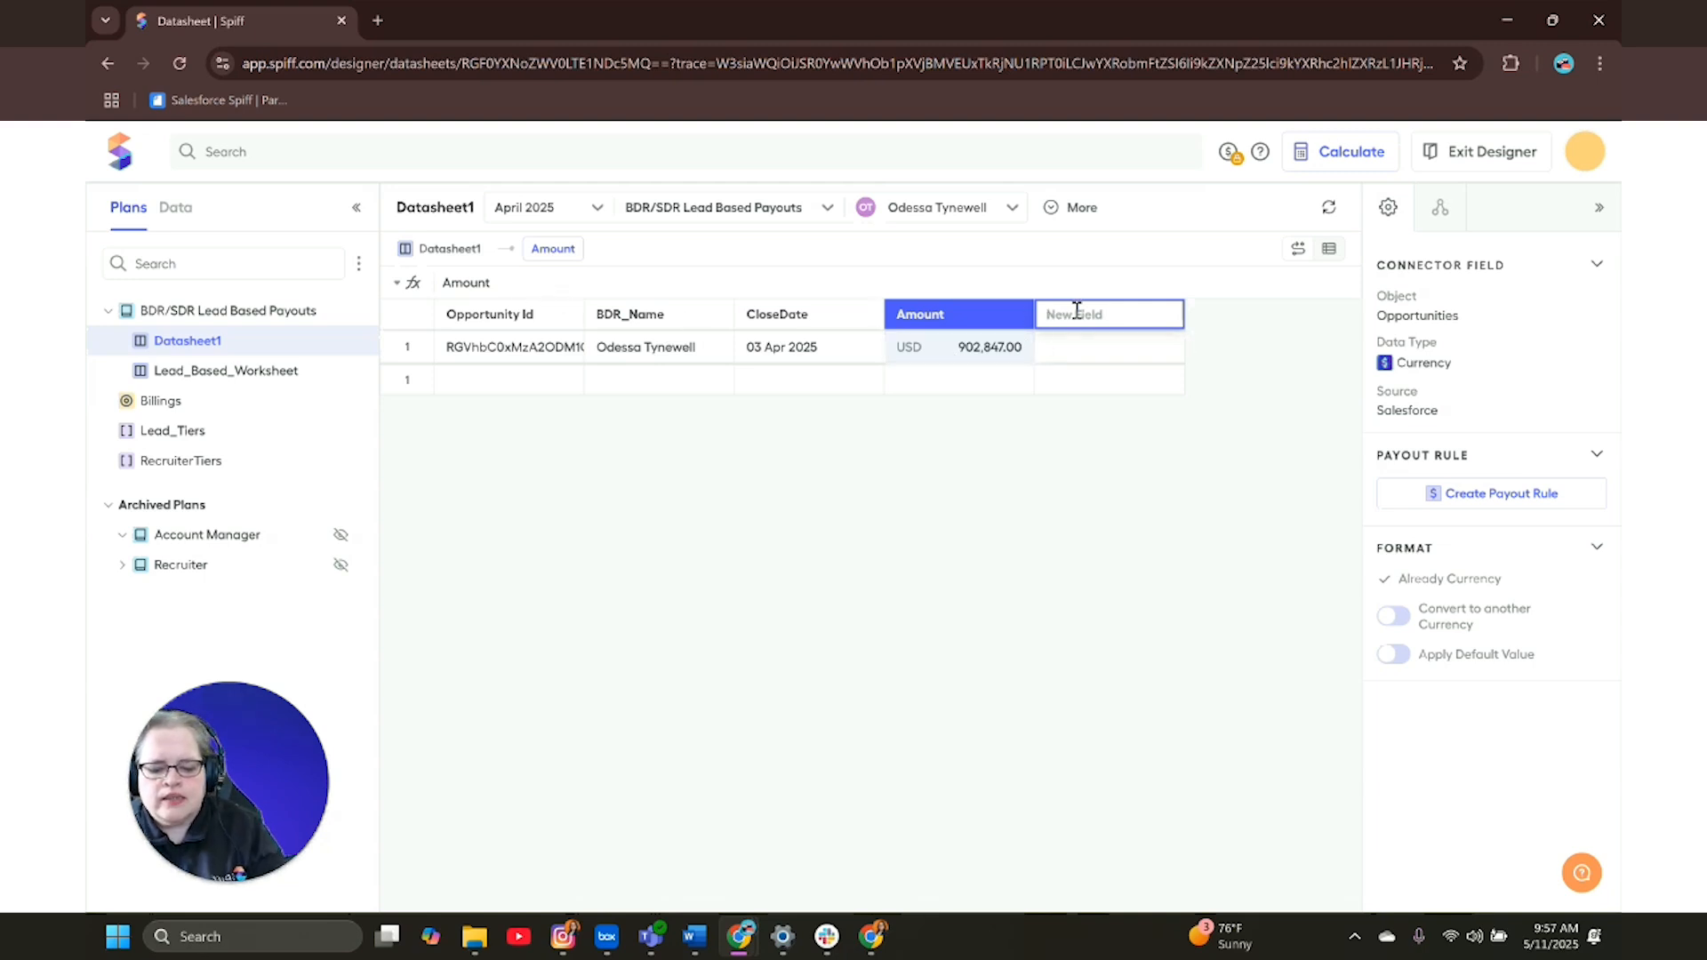
- Add a calculated field named BDR_Close_Payout after the Amount column with the formula =Amount*0.01
{"action": "type", "text": "BDR"}
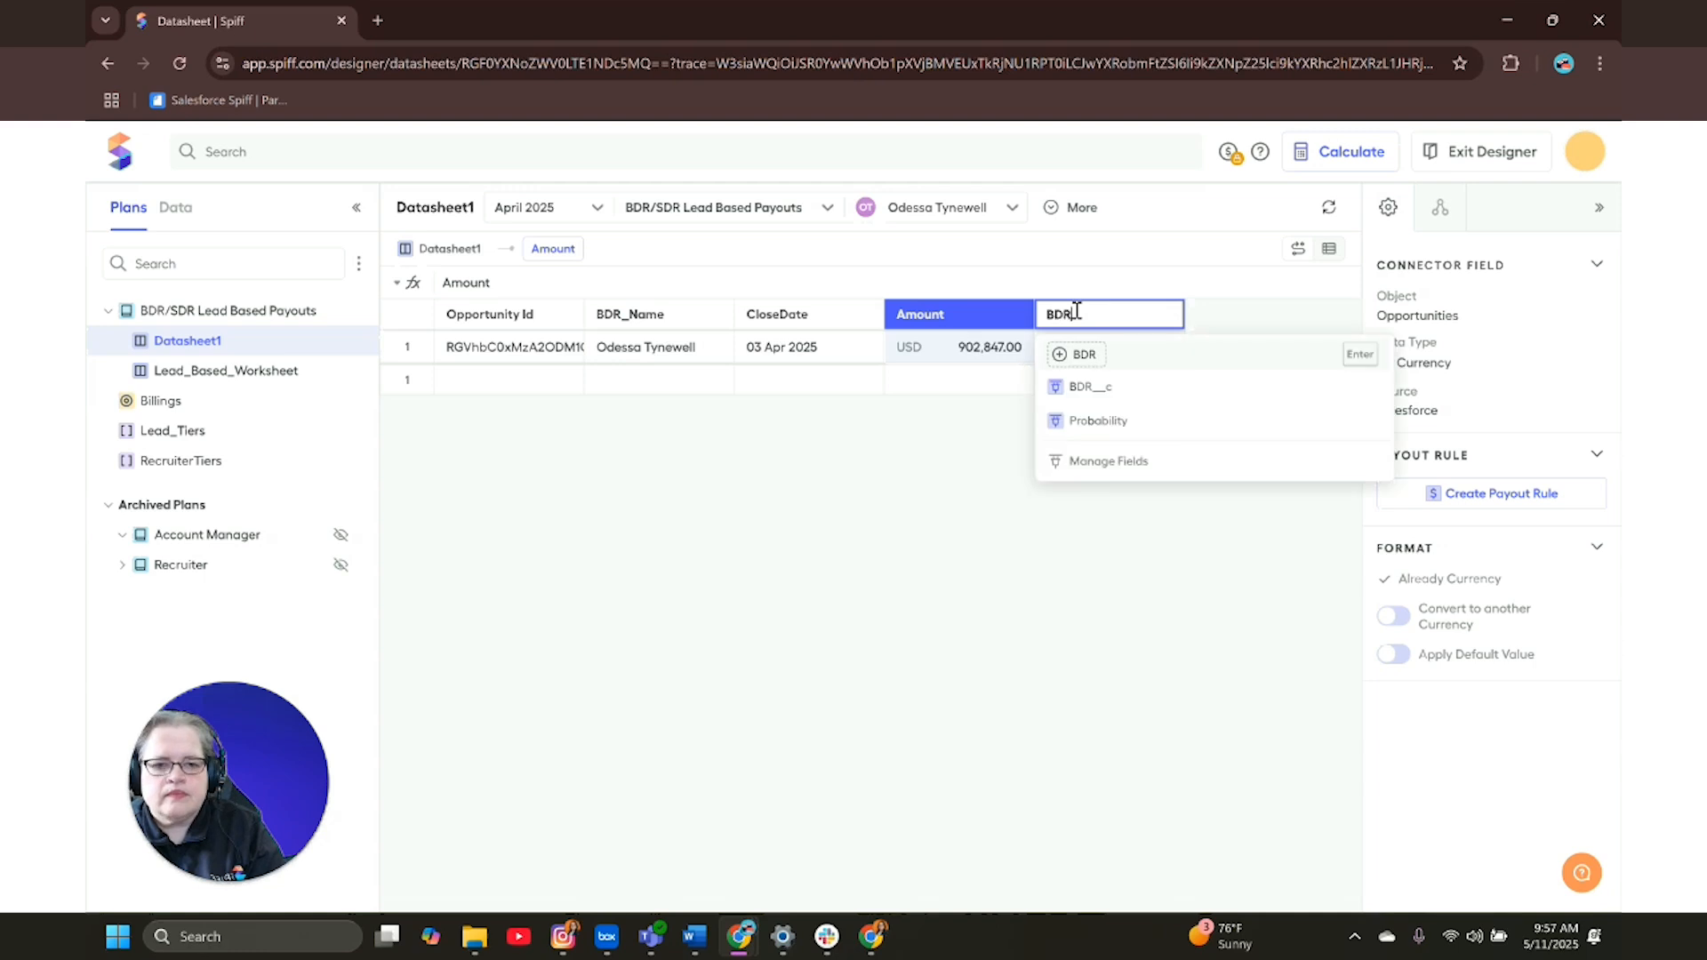
{"action": "type", "text": "_C"}
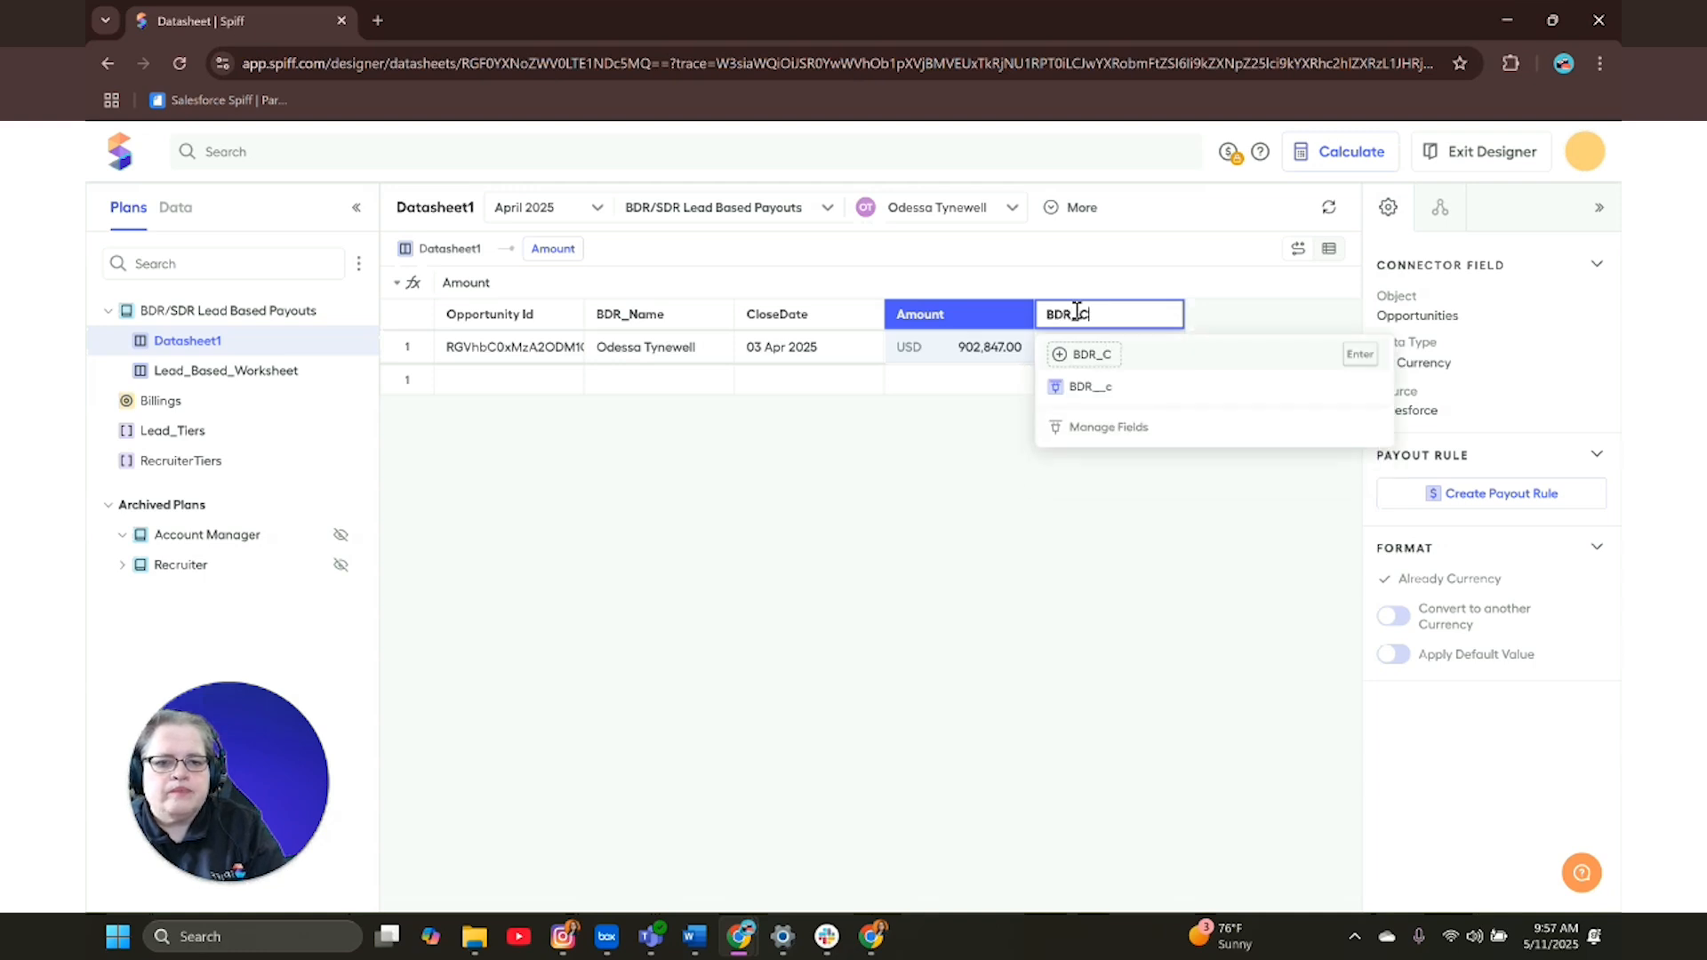
{"action": "type", "text": "lose_Payout"}
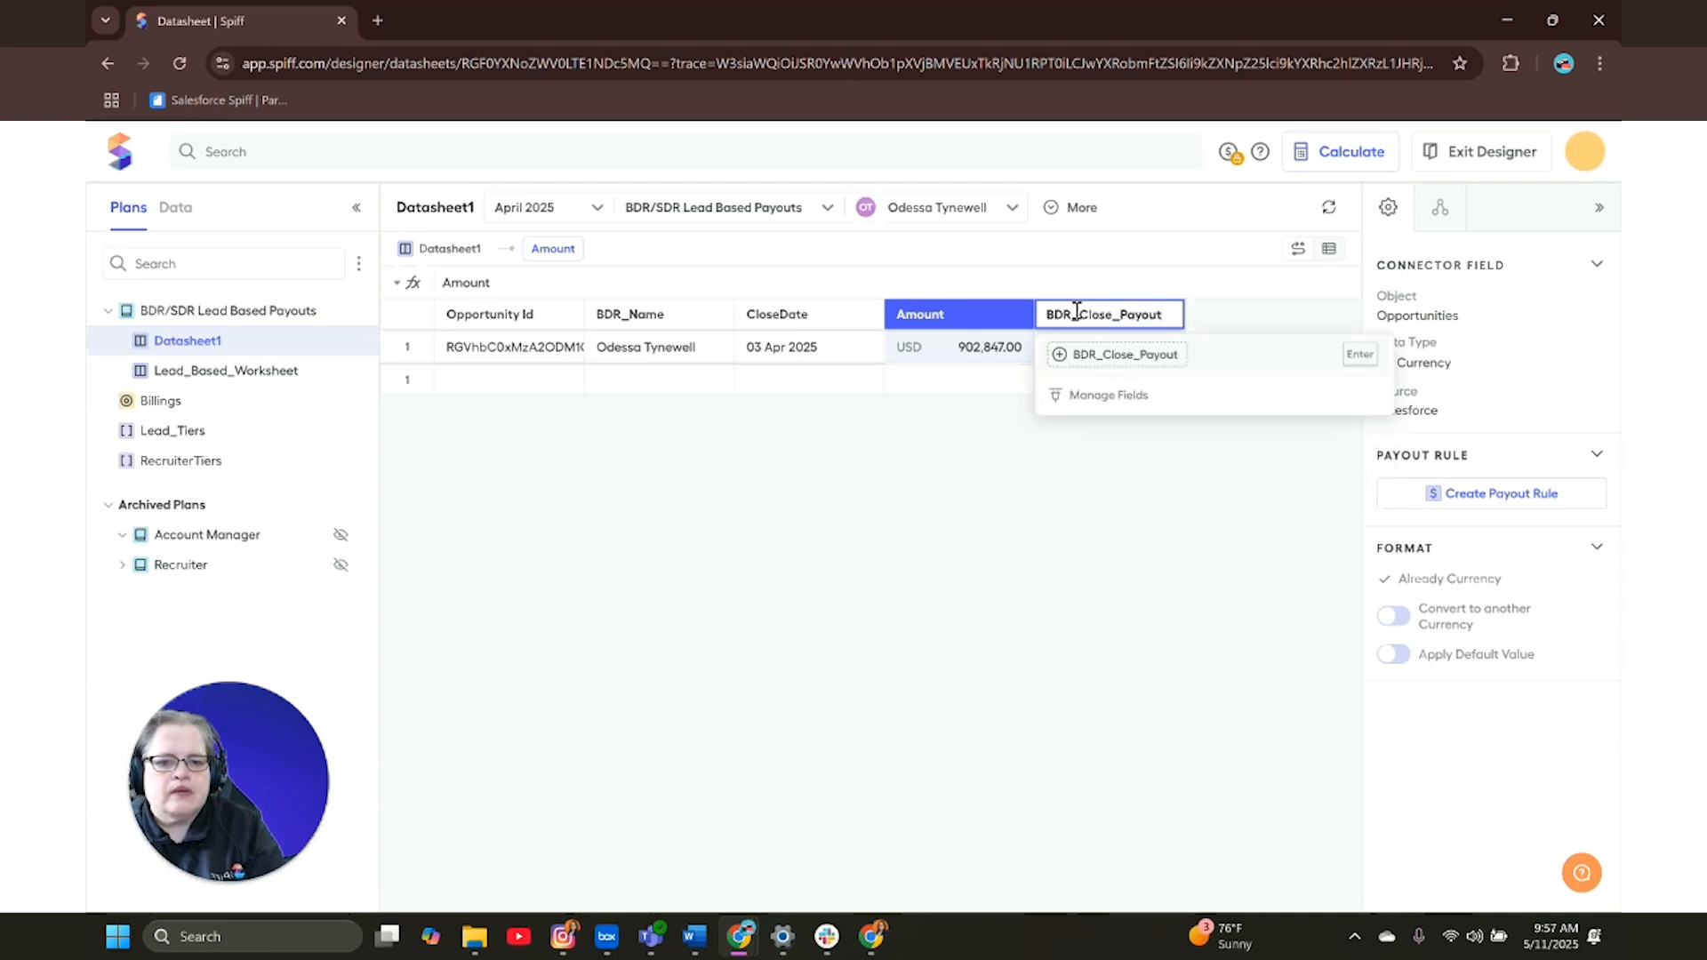
{"action": "key", "text": "Return"}
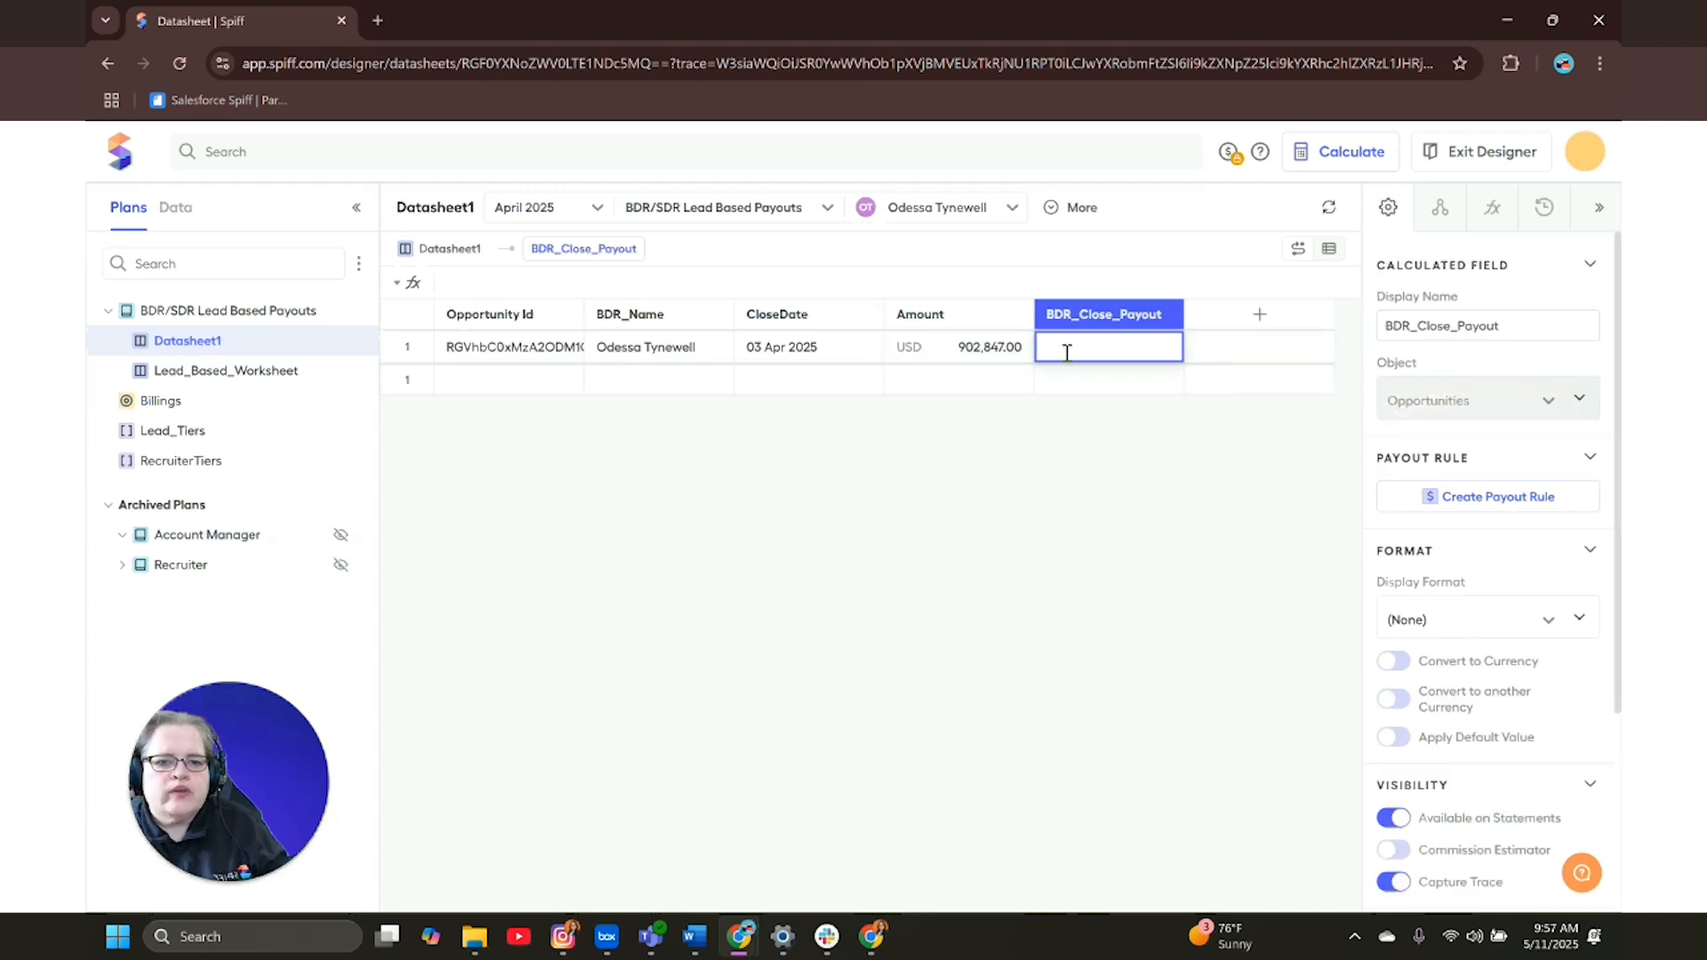
{"action": "left_click", "coordinate": [751, 287]}
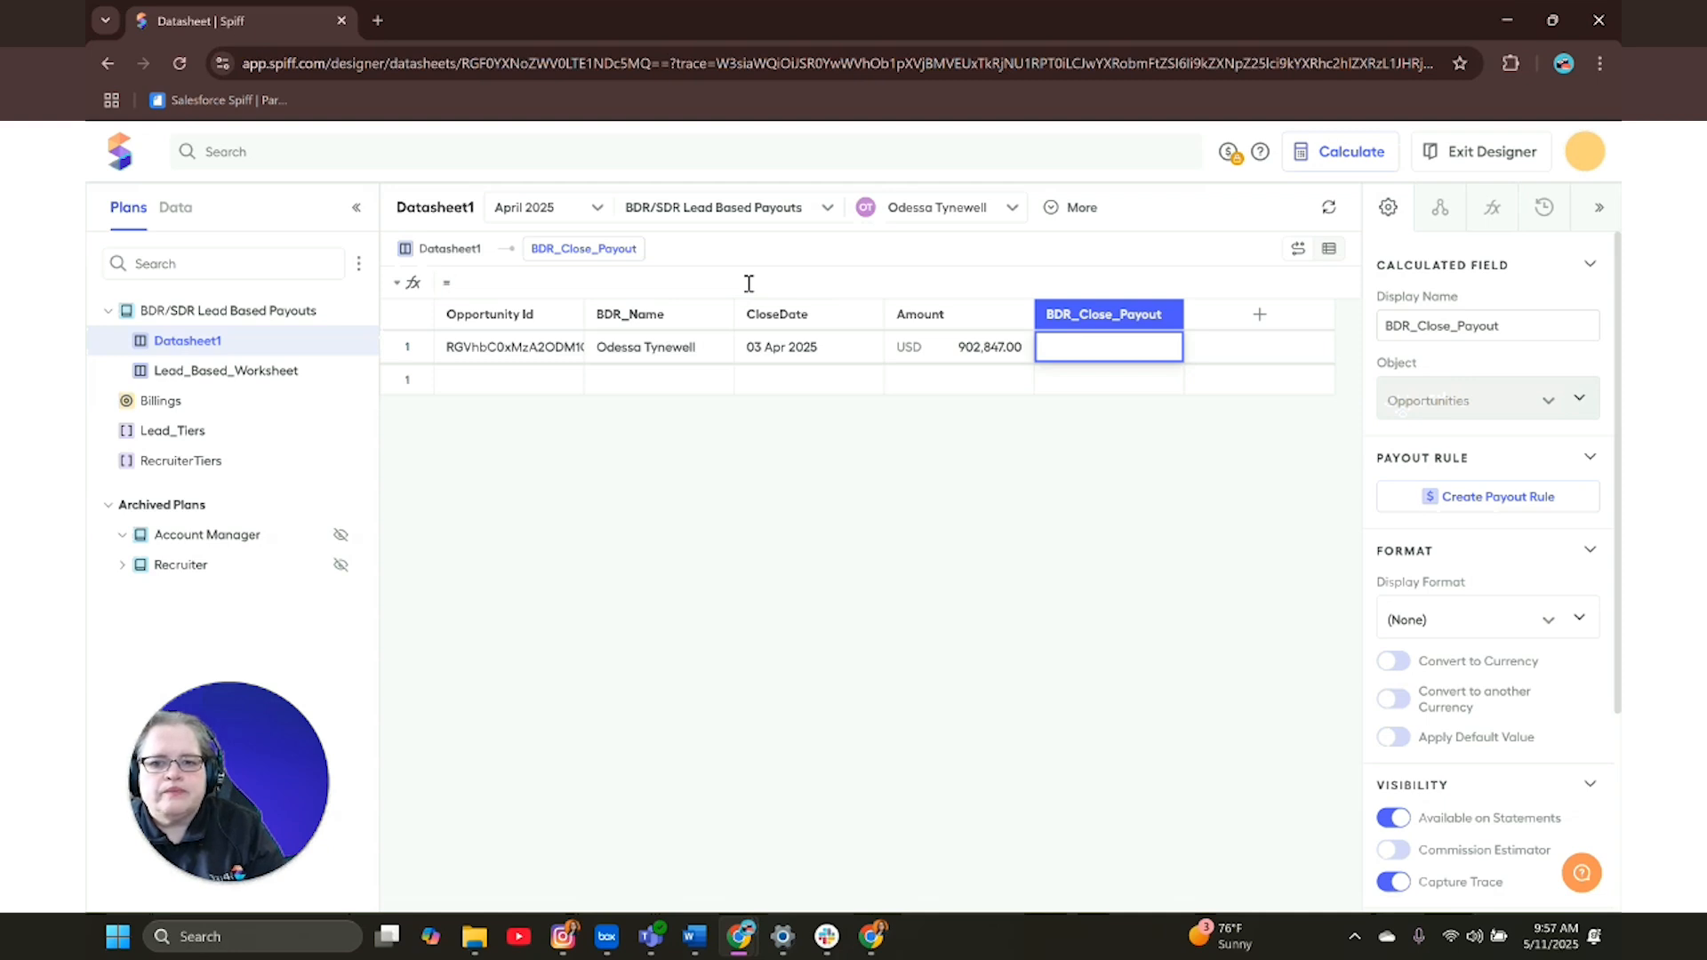
{"action": "type", "text": "Amount*"}
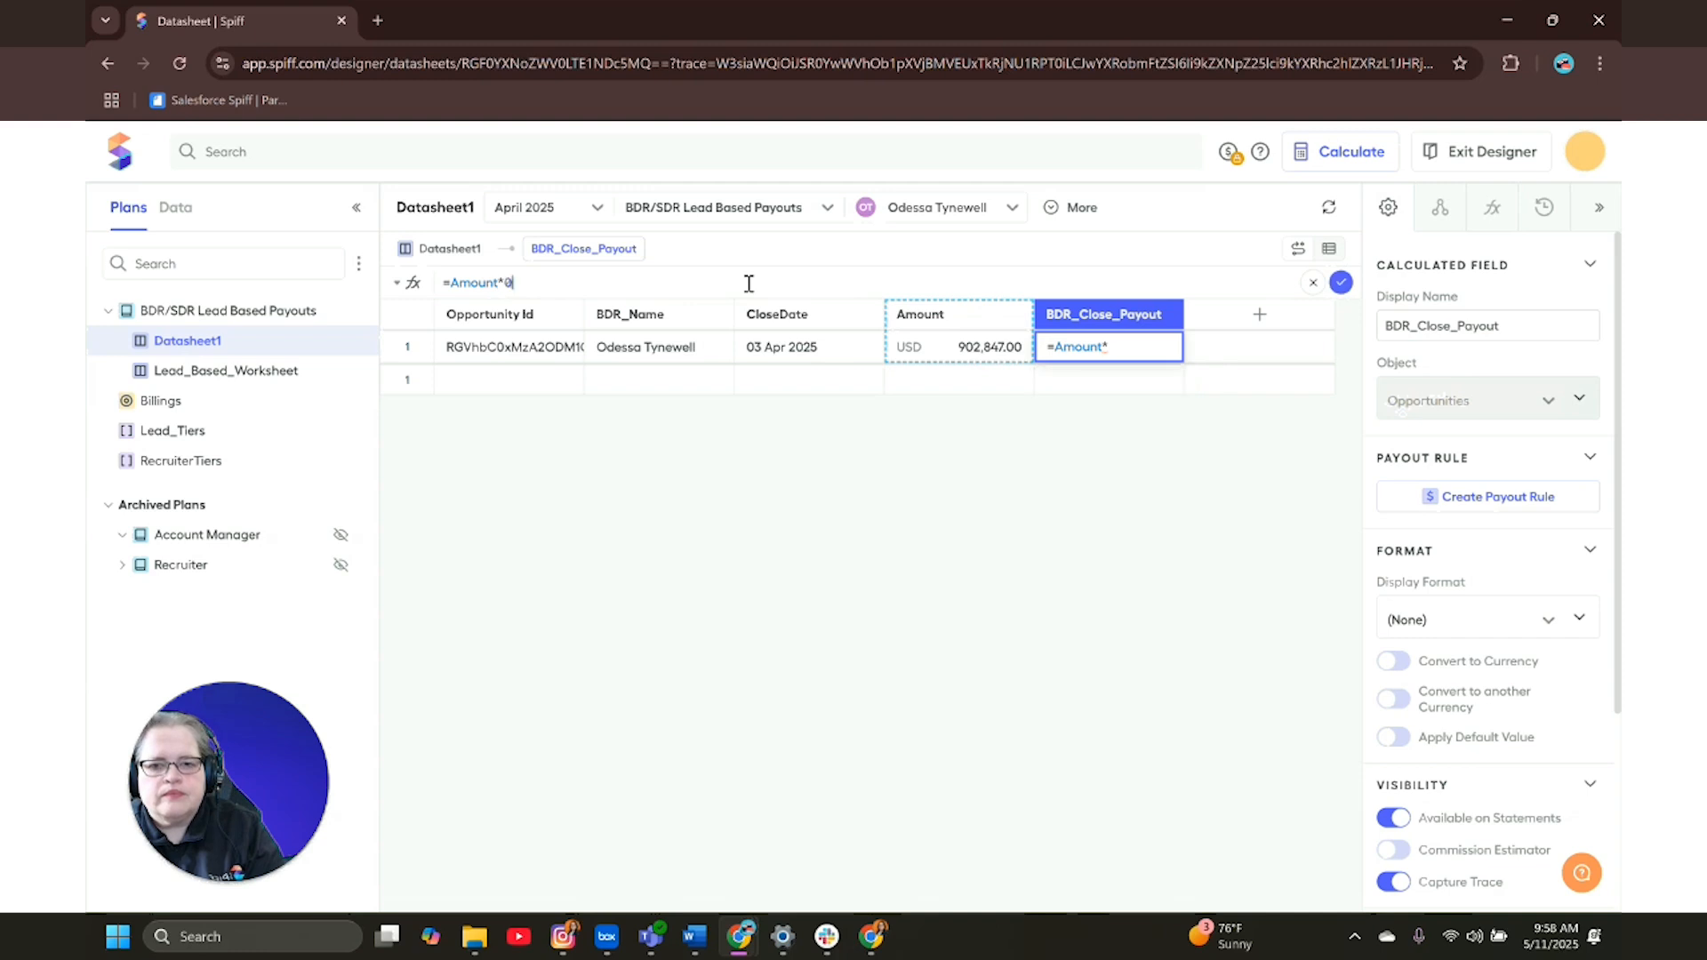
{"action": "type", "text": "0.01"}
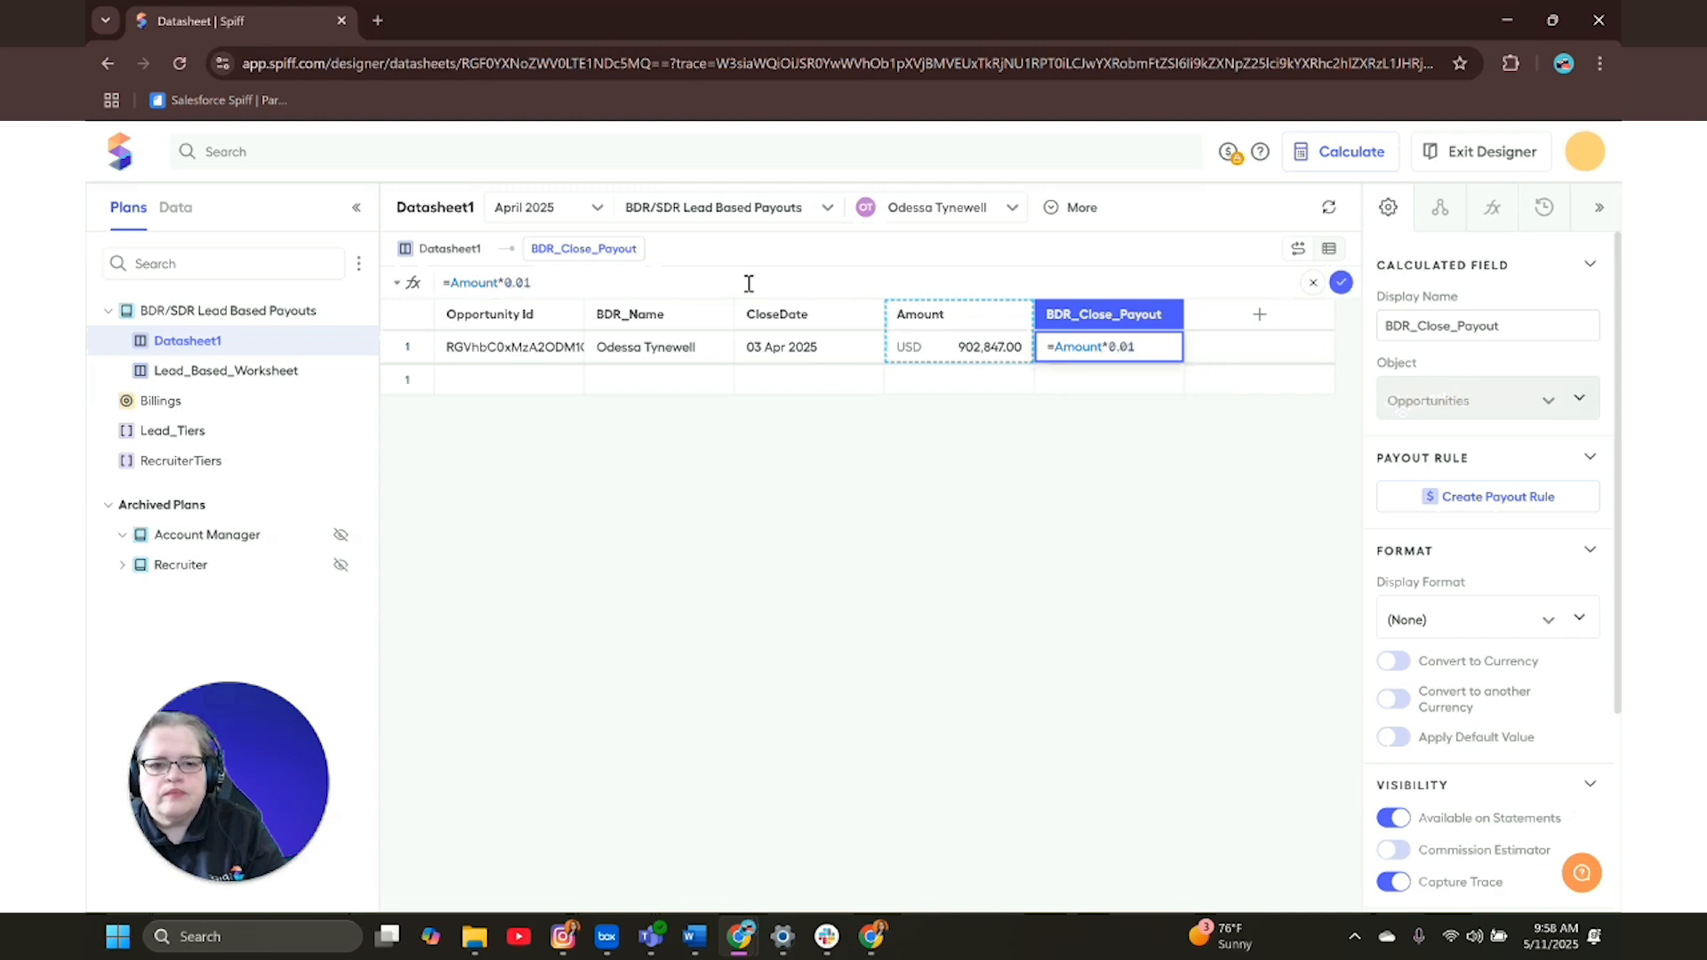
{"action": "key", "text": "Return"}
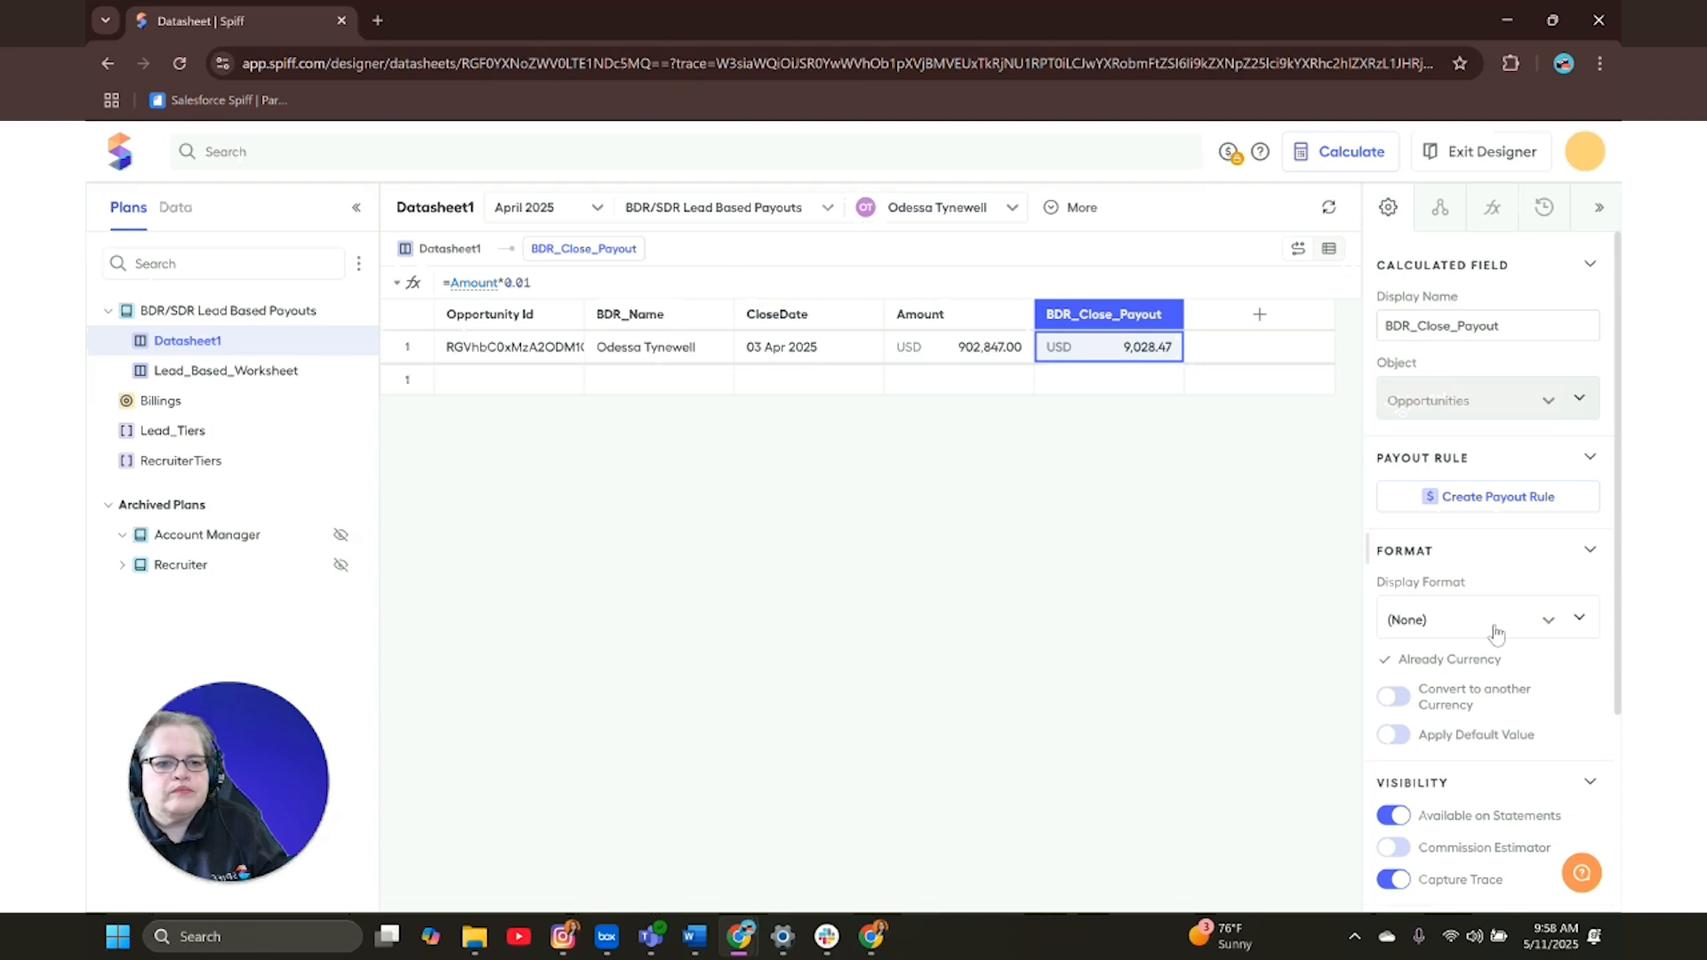
- Set the display format of BDR_Close_Payout to Currency and create a payout rule from it for the BDR/SDR Lead Based Payouts plan
{"action": "left_click", "coordinate": [1463, 633]}
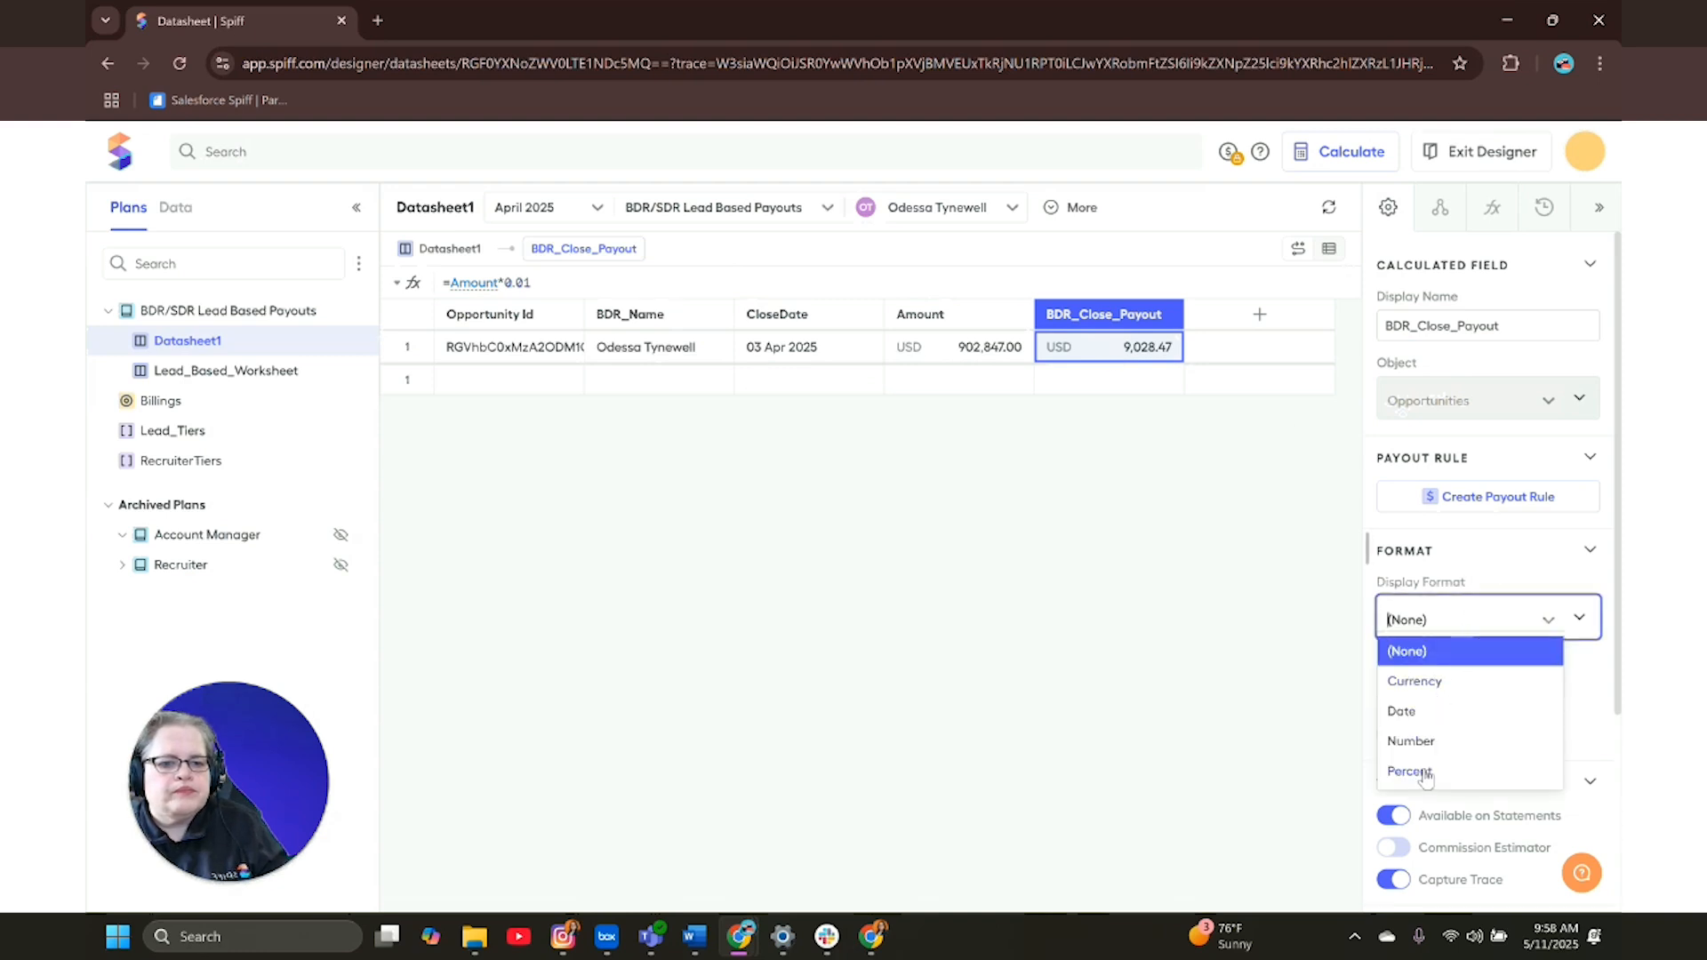
{"action": "left_click", "coordinate": [1437, 683]}
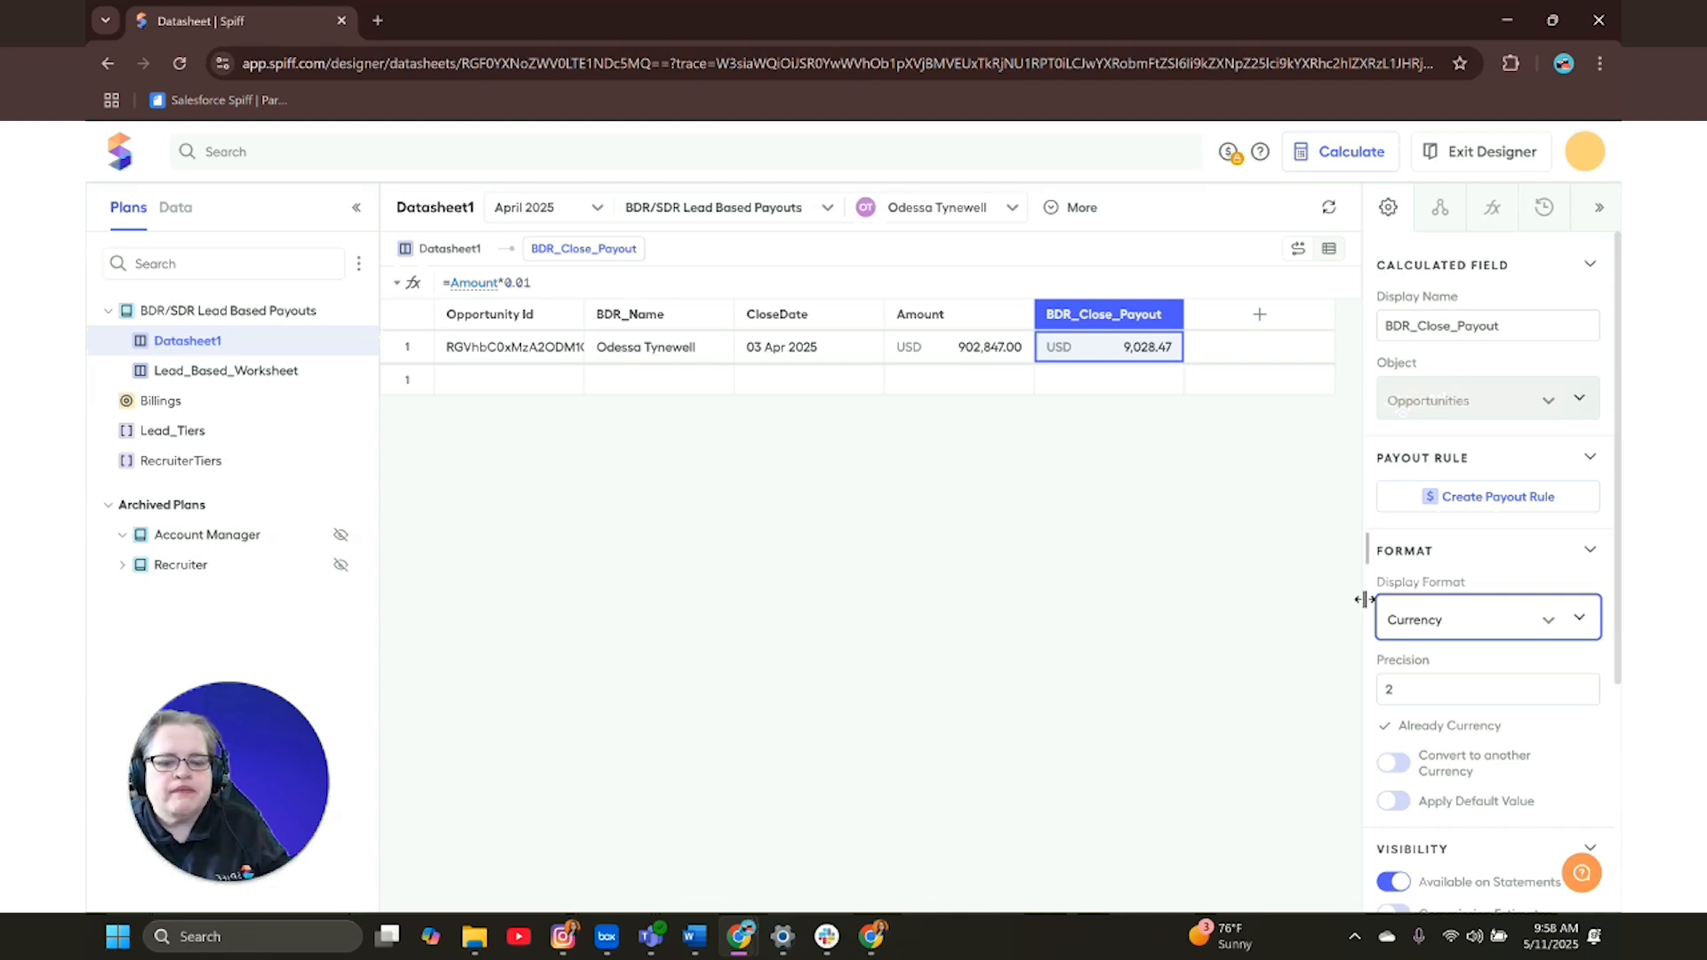
{"action": "left_click", "coordinate": [1526, 503]}
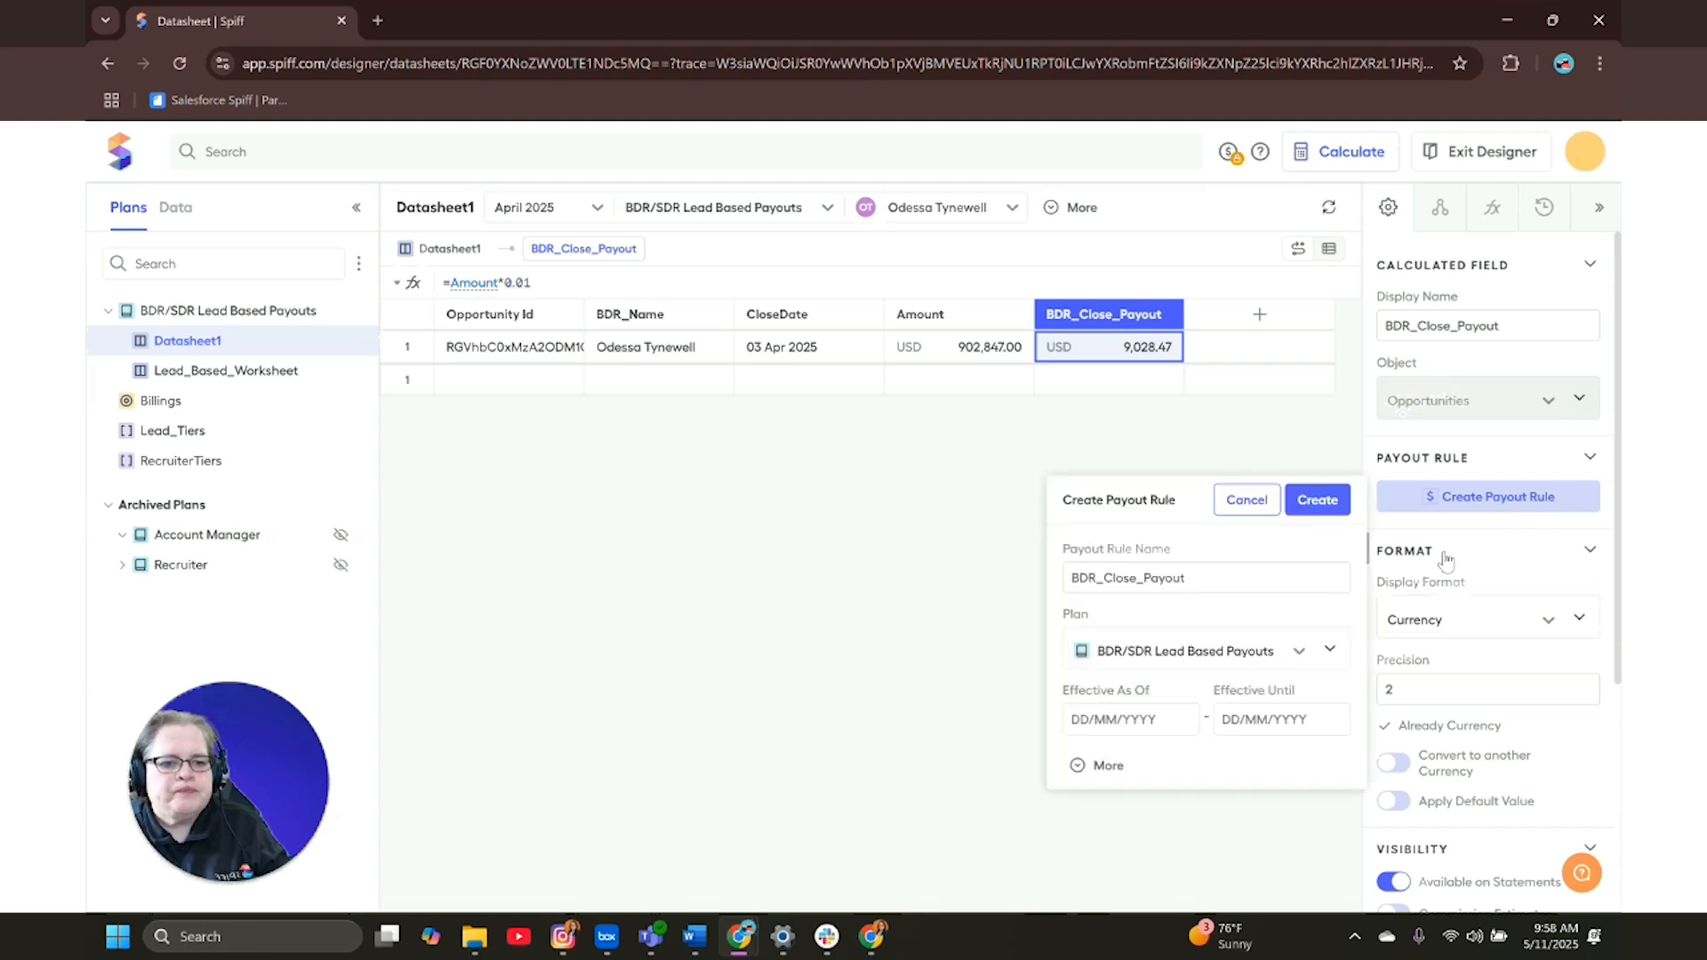
{"action": "left_click", "coordinate": [1311, 503]}
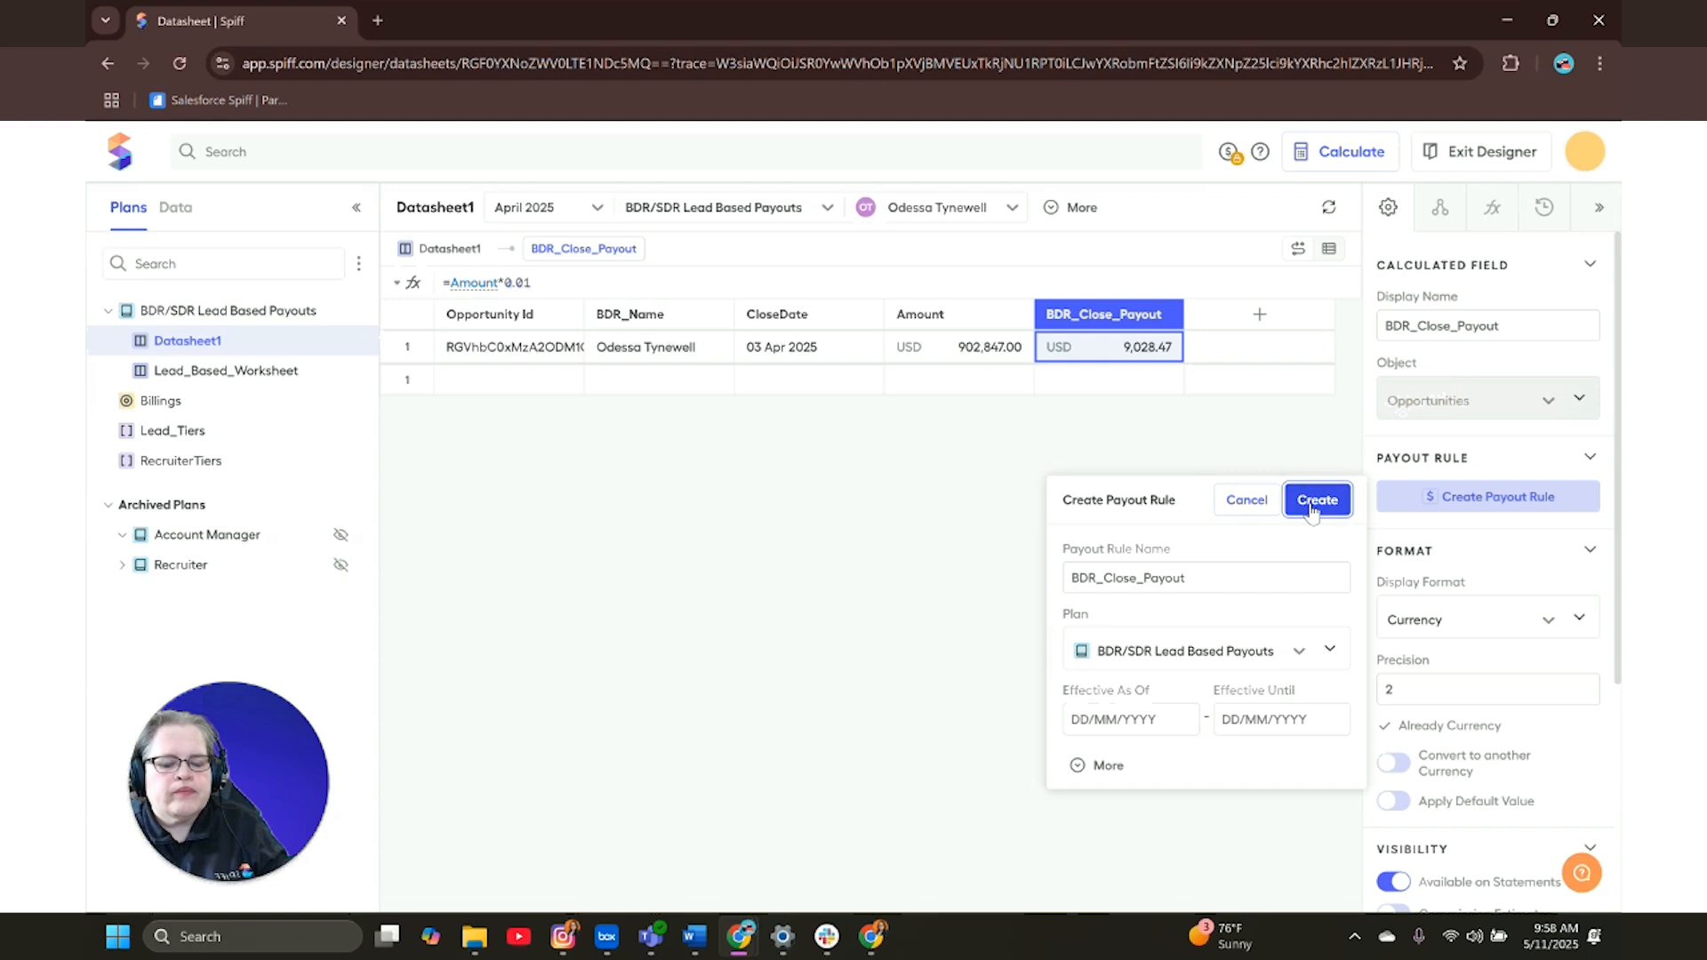
- Switch the datasheet to May 2025 and apply a default value of 0 to the Amount field
{"action": "left_click", "coordinate": [559, 209]}
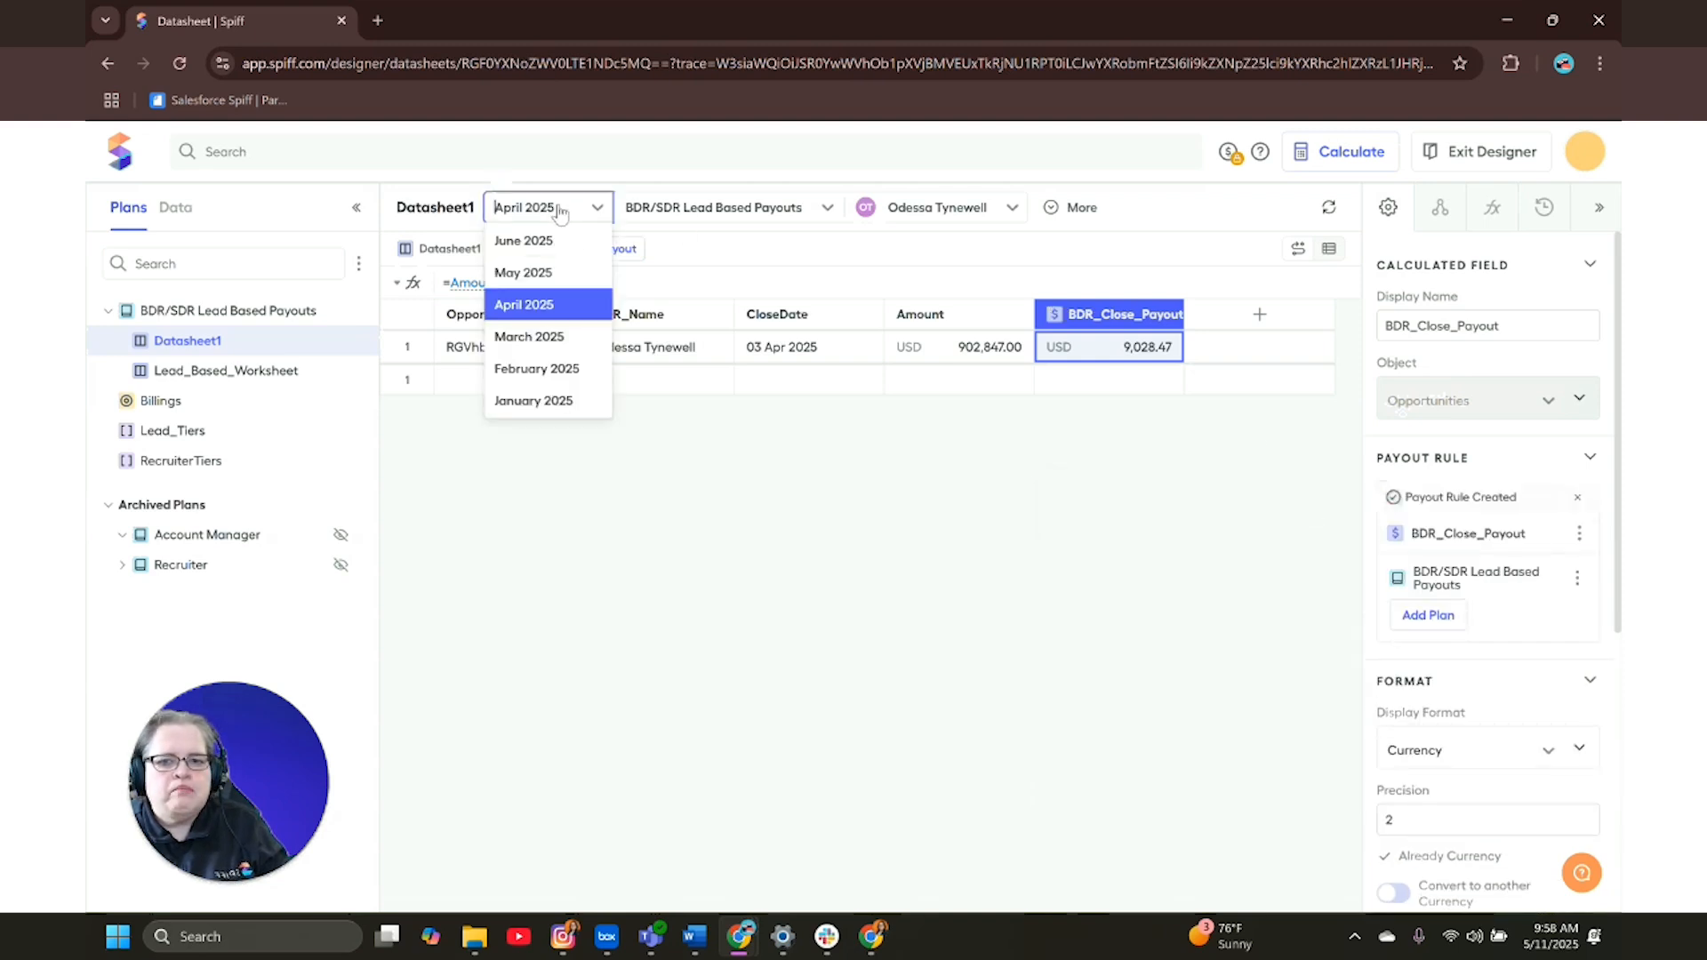
{"action": "left_click", "coordinate": [524, 272]}
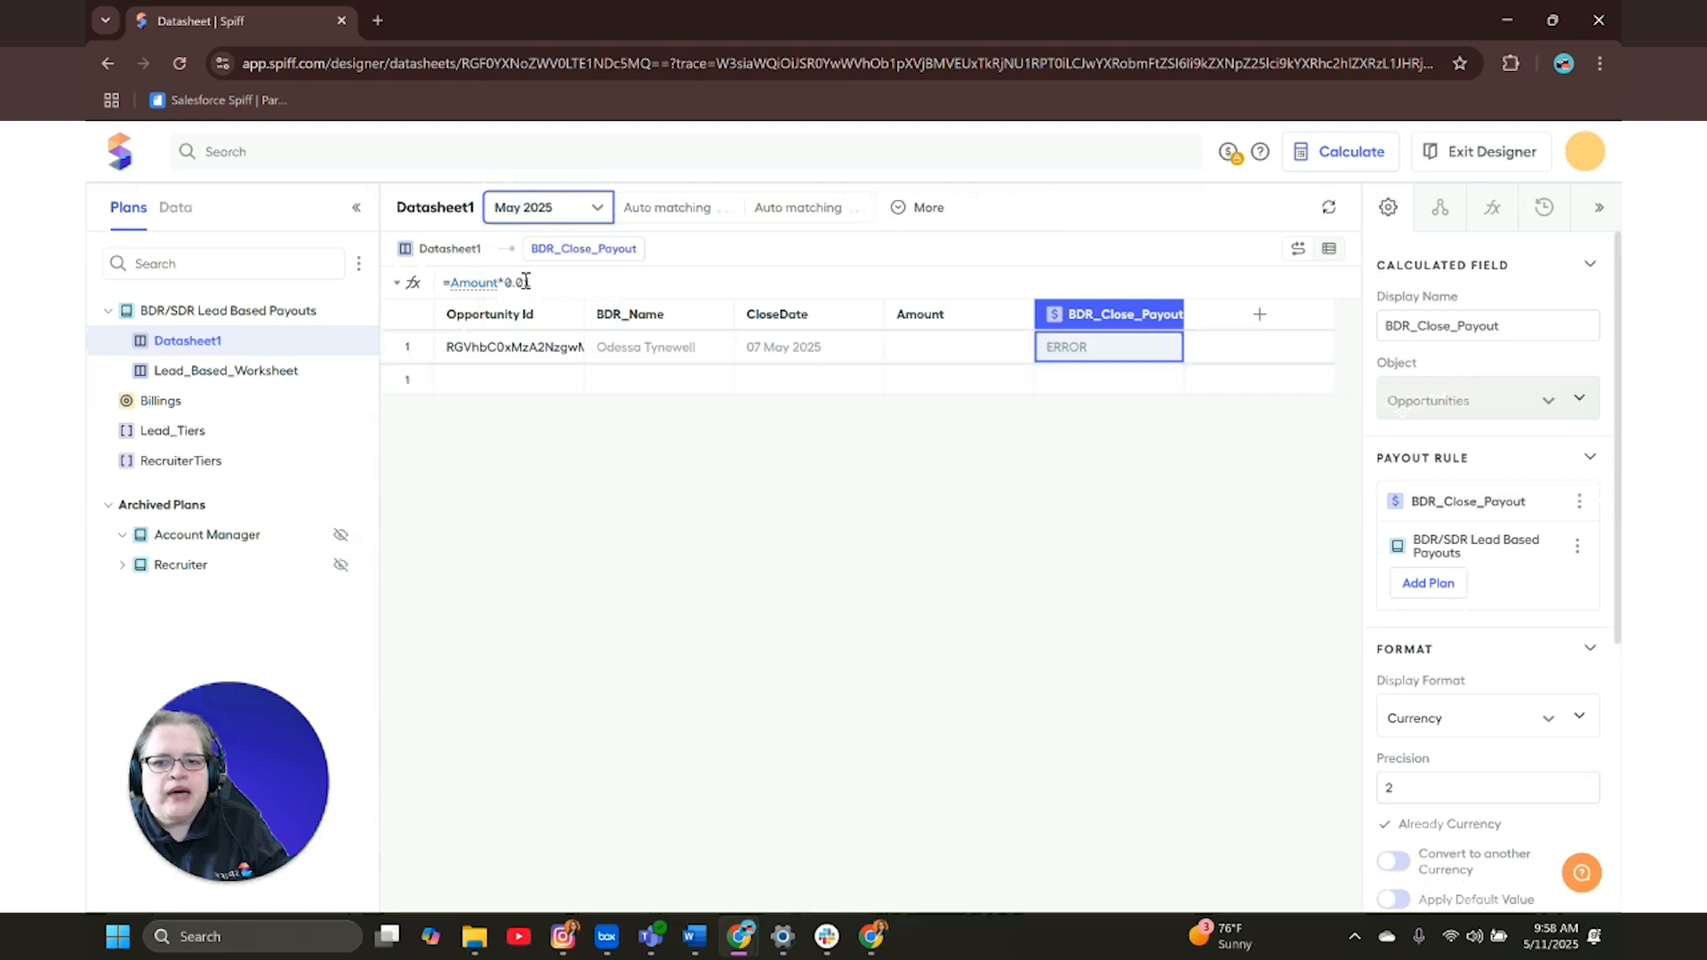
{"action": "left_click", "coordinate": [939, 319]}
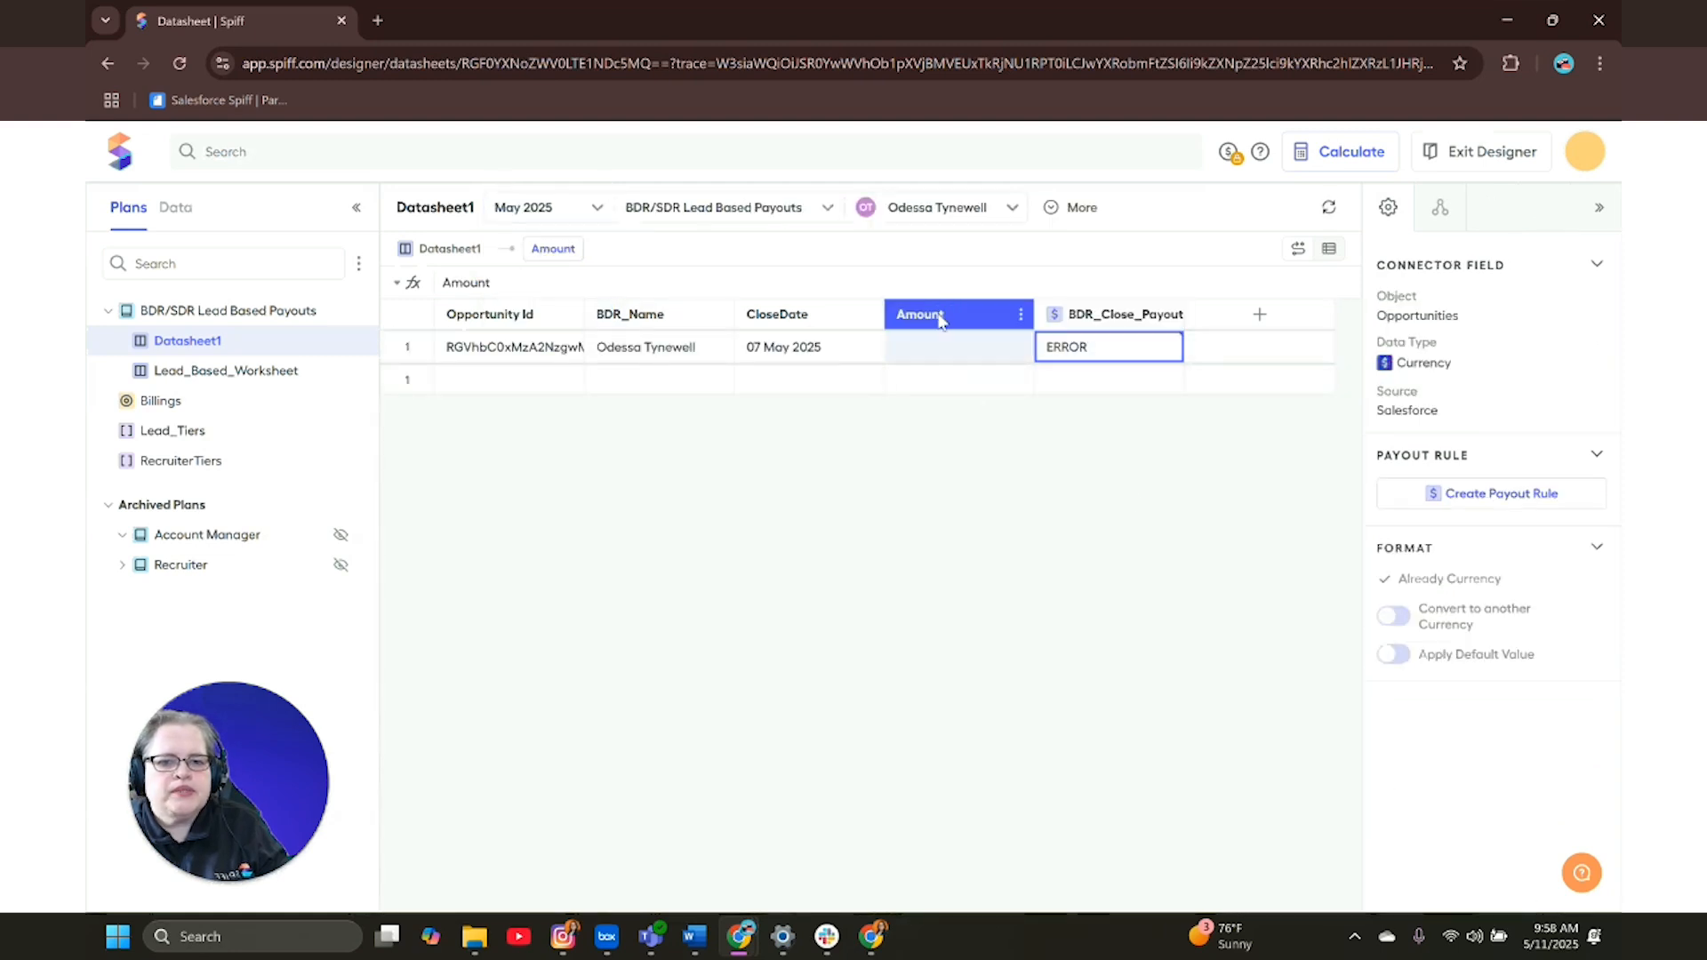
{"action": "left_click", "coordinate": [1396, 658]}
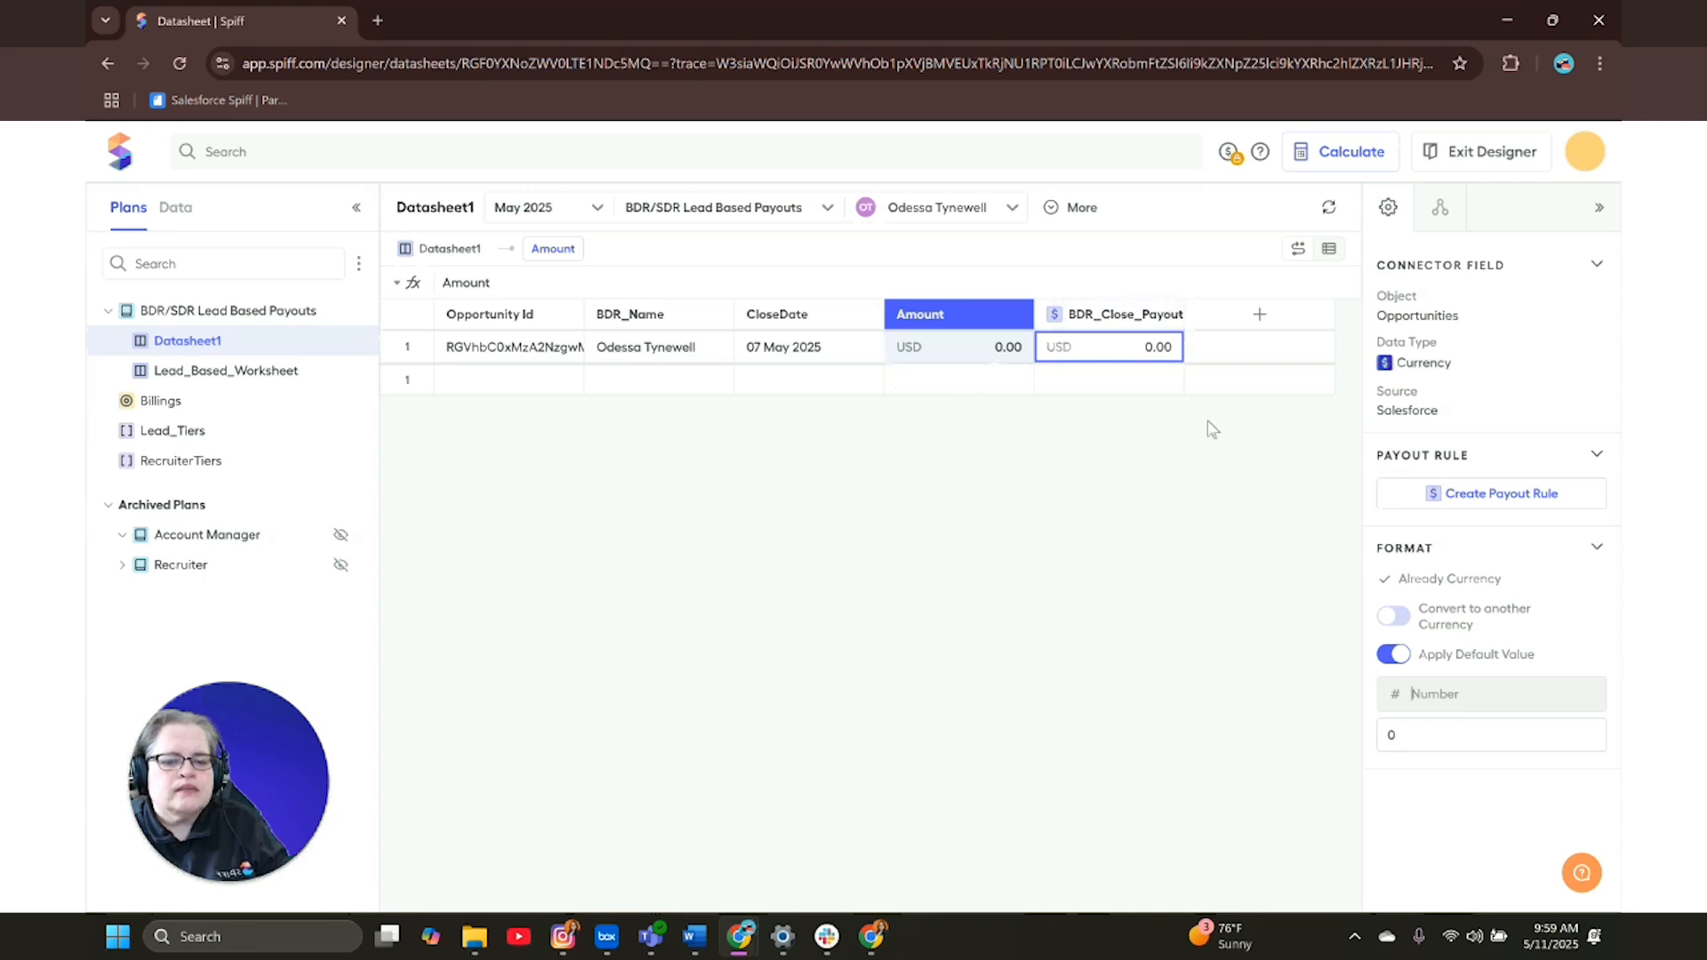
- Calculate the unfrozen statements for all periods, all plans and all reps, and collapse the calculation dialog
{"action": "left_click", "coordinate": [1353, 153]}
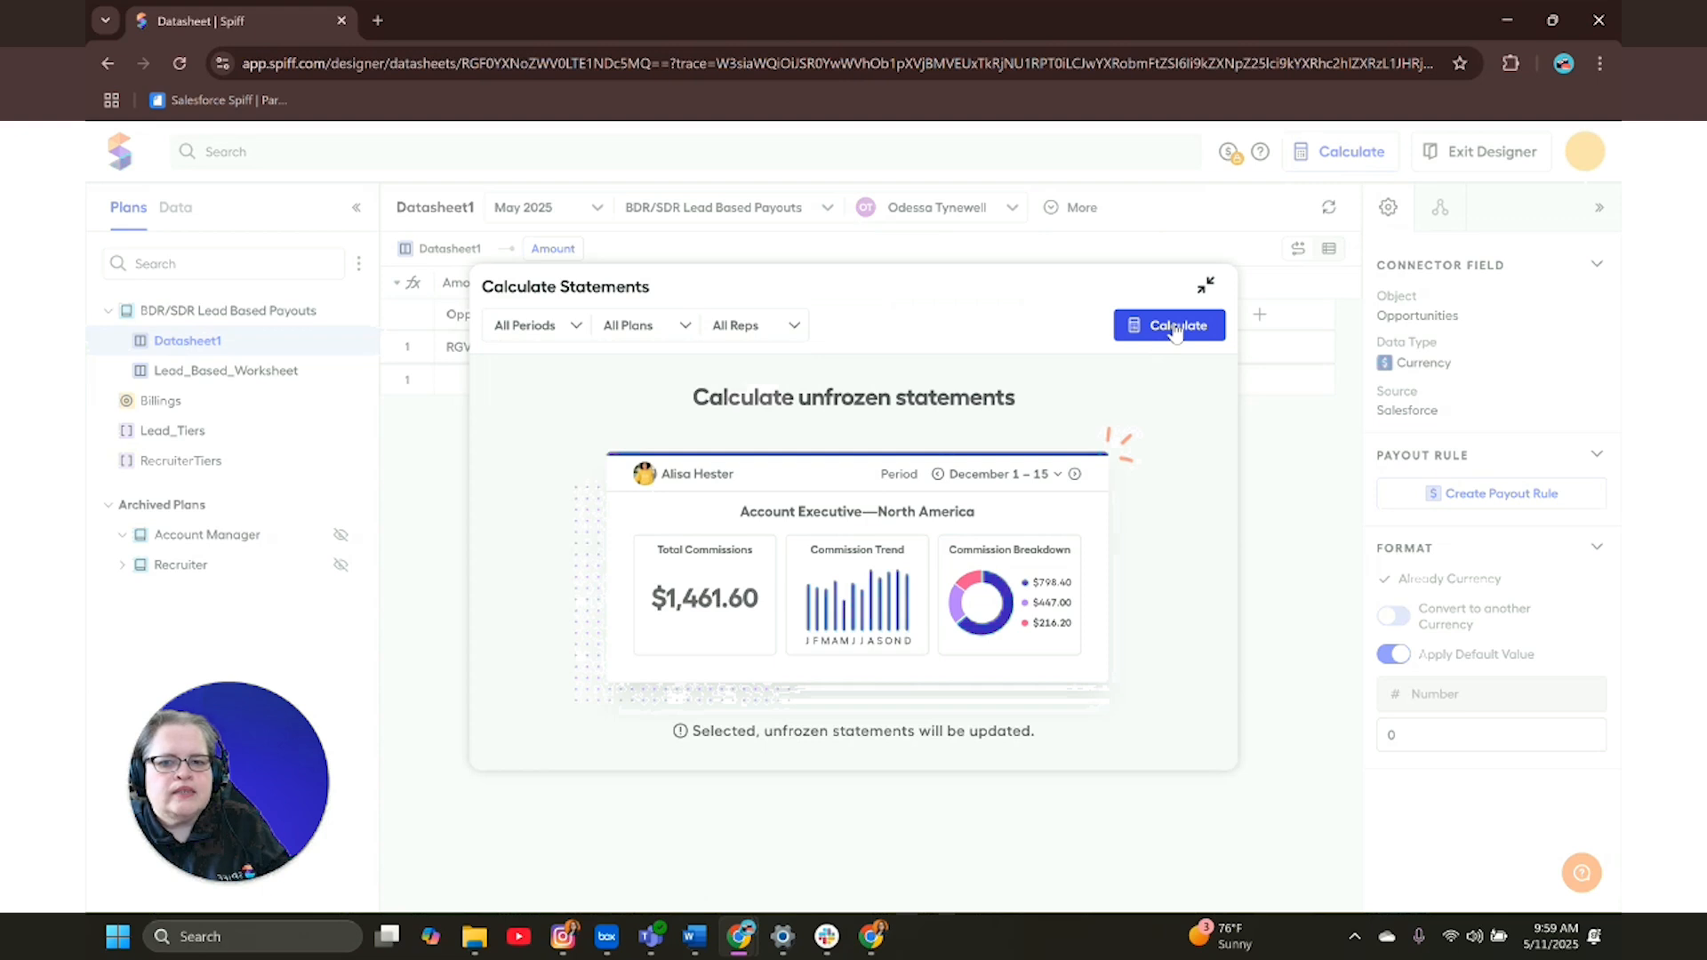
{"action": "left_click", "coordinate": [1171, 327]}
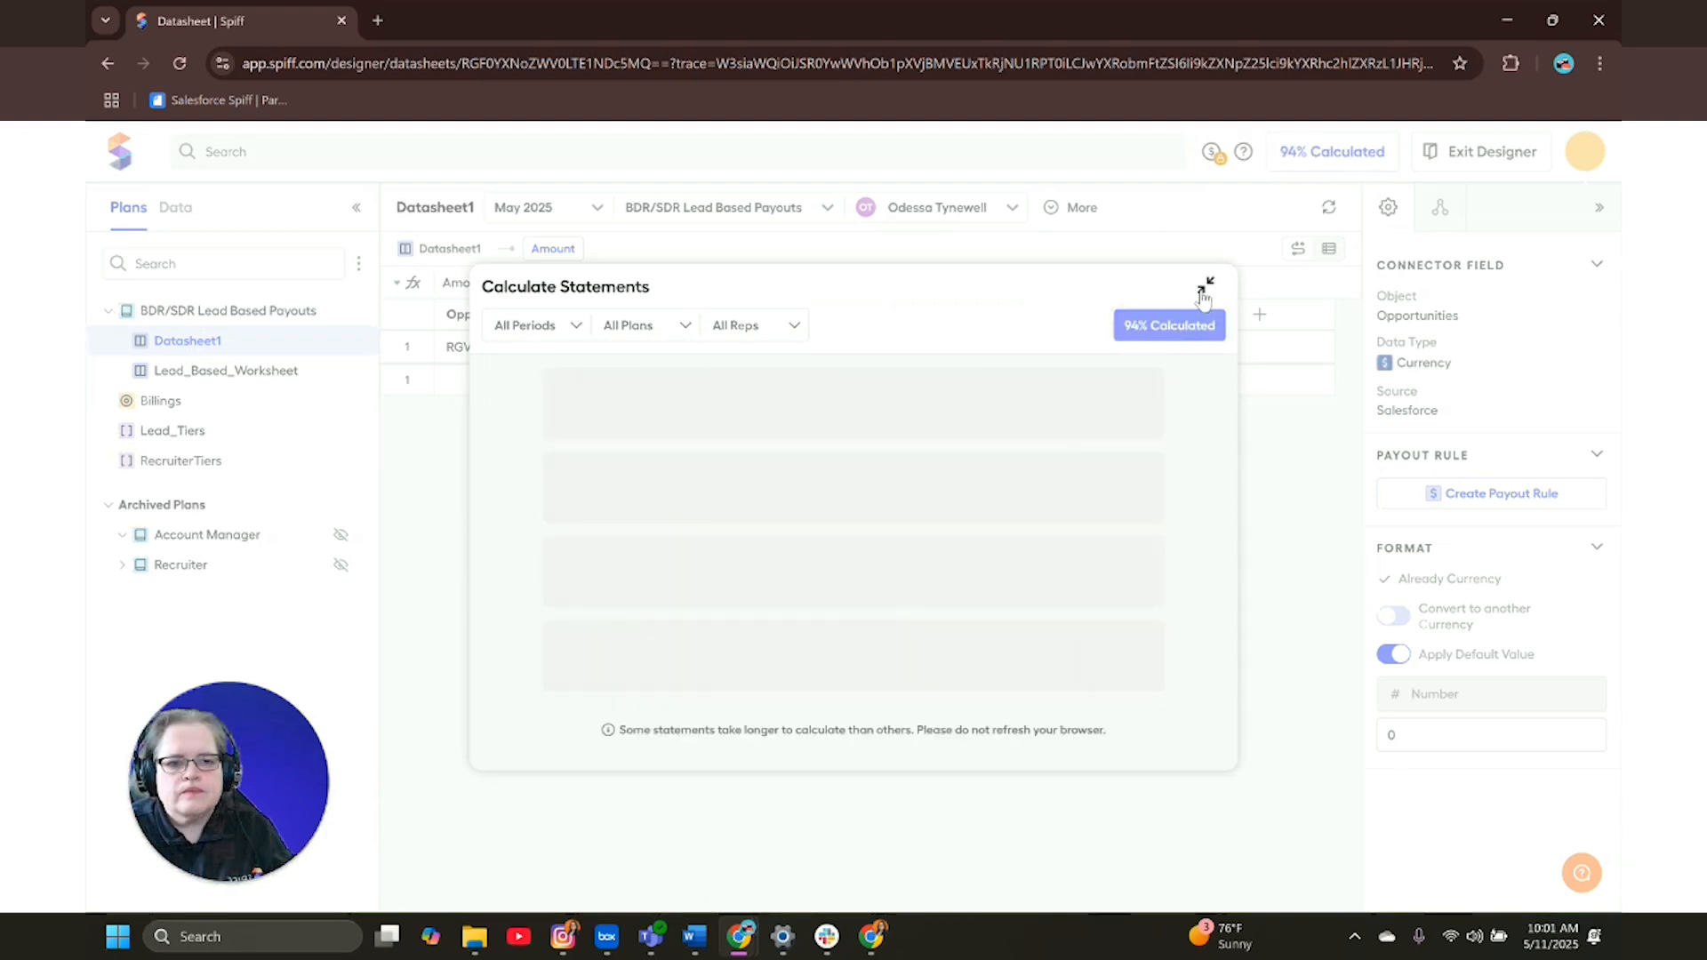
{"action": "left_click", "coordinate": [1205, 290]}
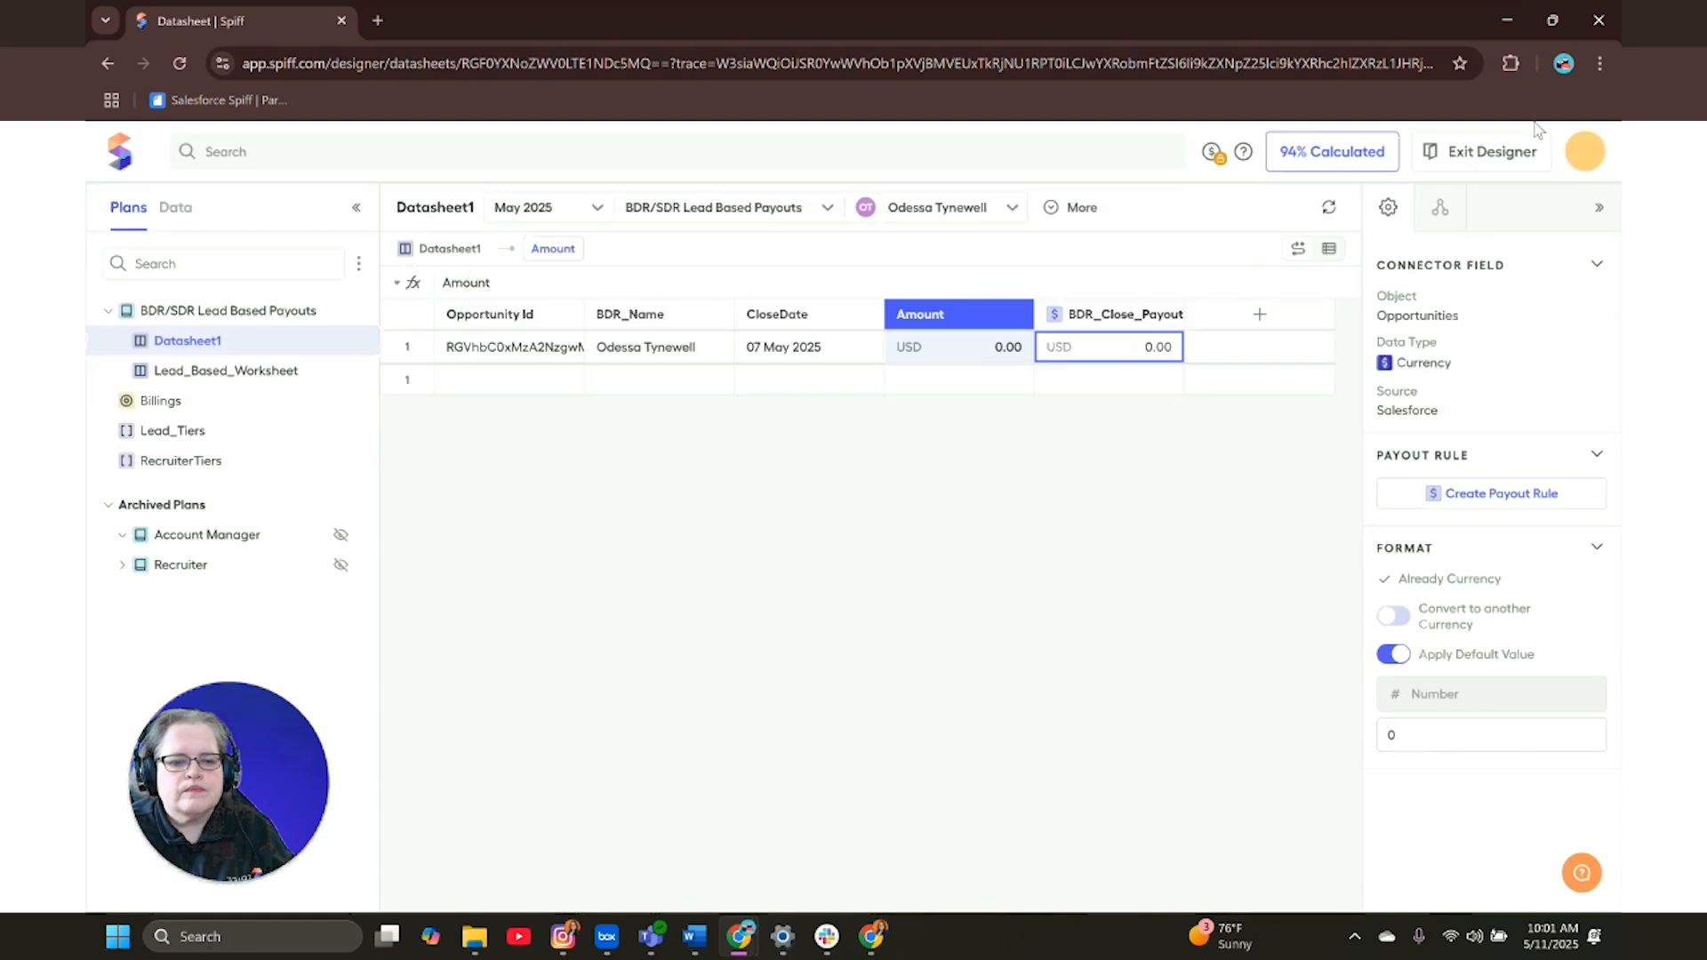
- Exit the designer and open the May 2025 commission statement of the third listed representative
{"action": "left_click", "coordinate": [1453, 165]}
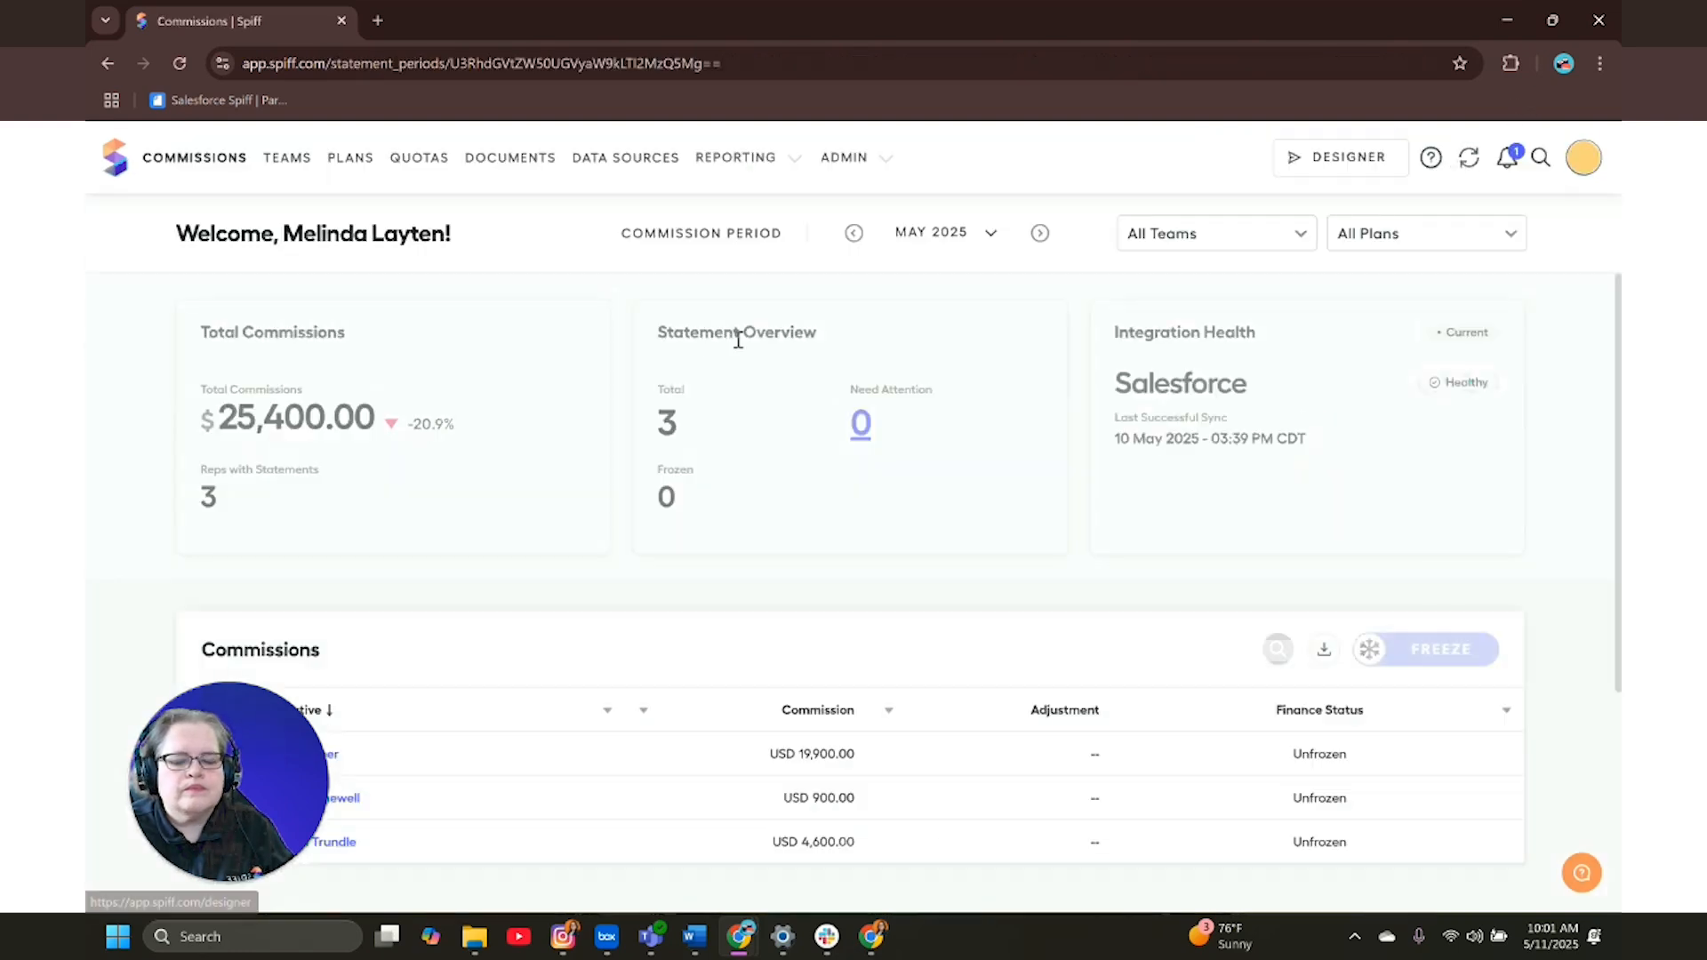
{"action": "scroll", "coordinate": [366, 534], "scroll_direction": "down", "scroll_amount": 3}
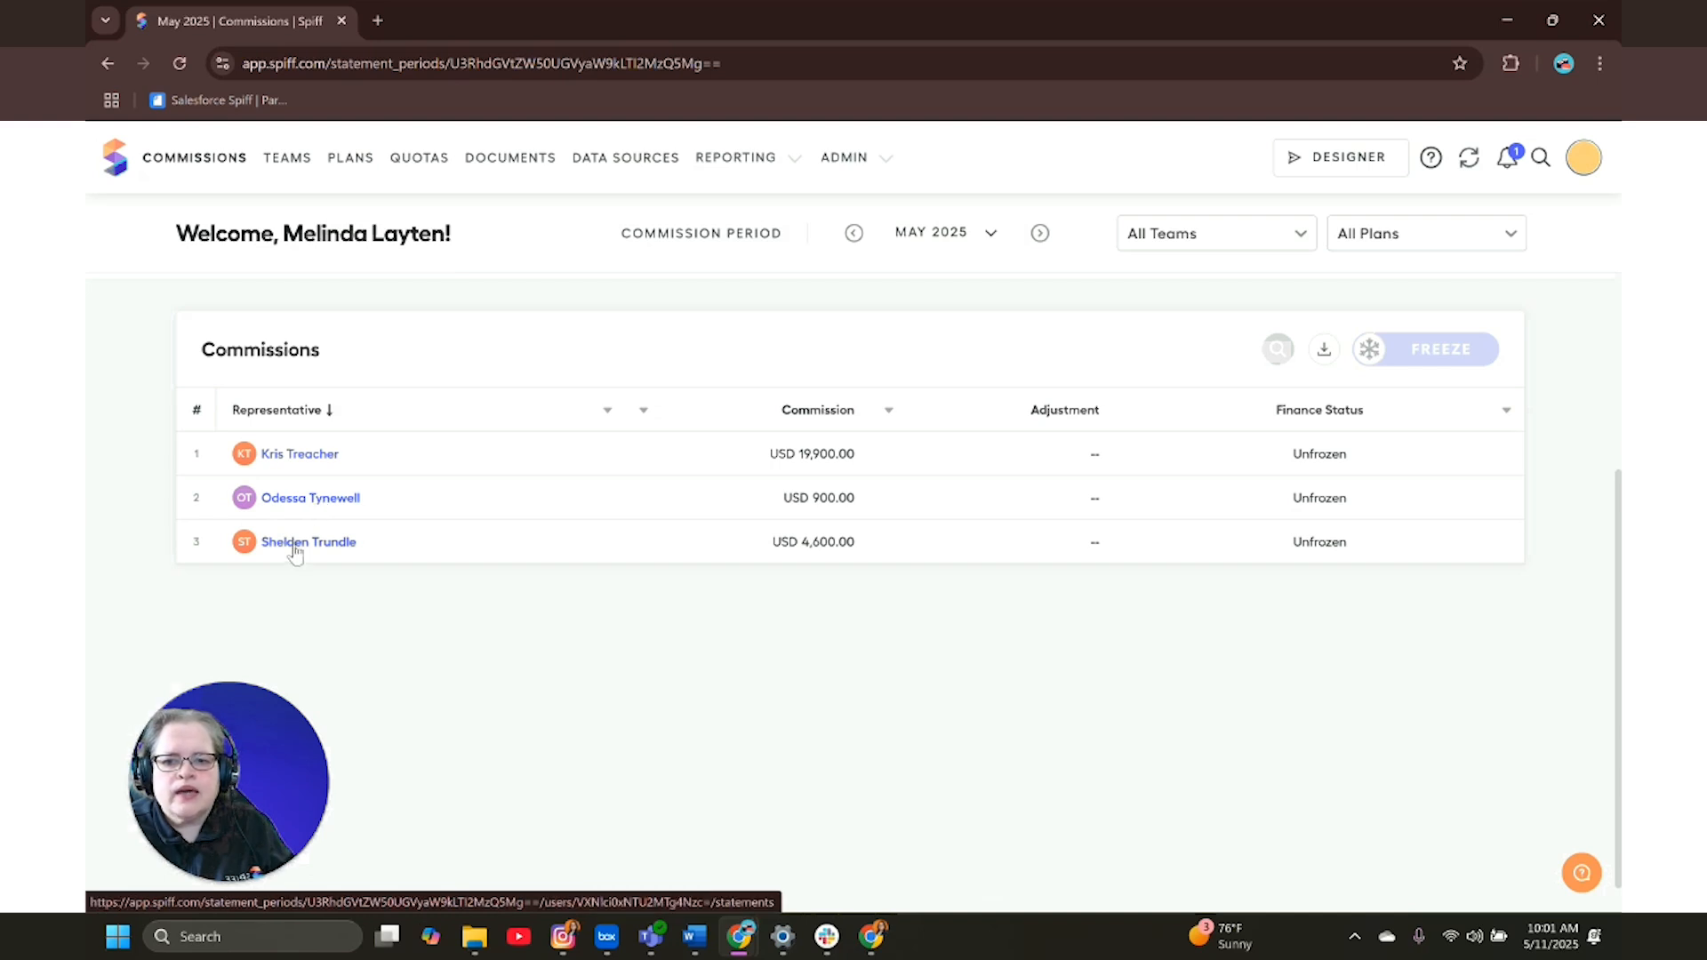
{"action": "left_click", "coordinate": [296, 544]}
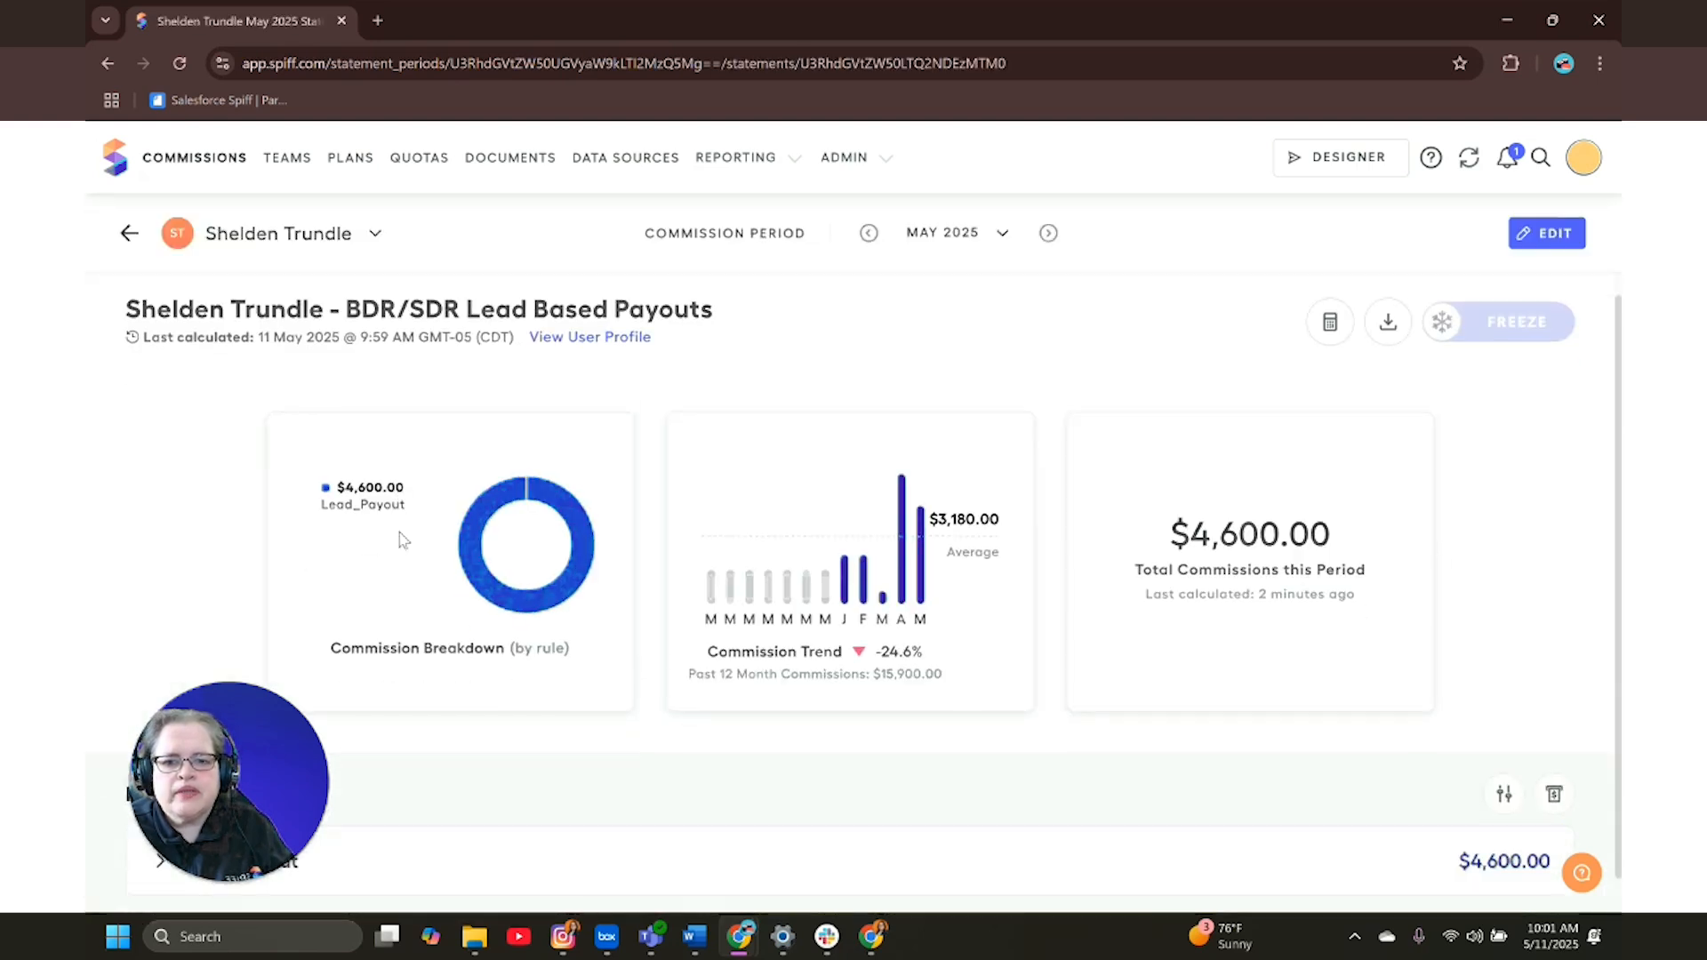
{"action": "left_click_drag", "start_coordinate": [198, 718], "coordinate": [185, 372]}
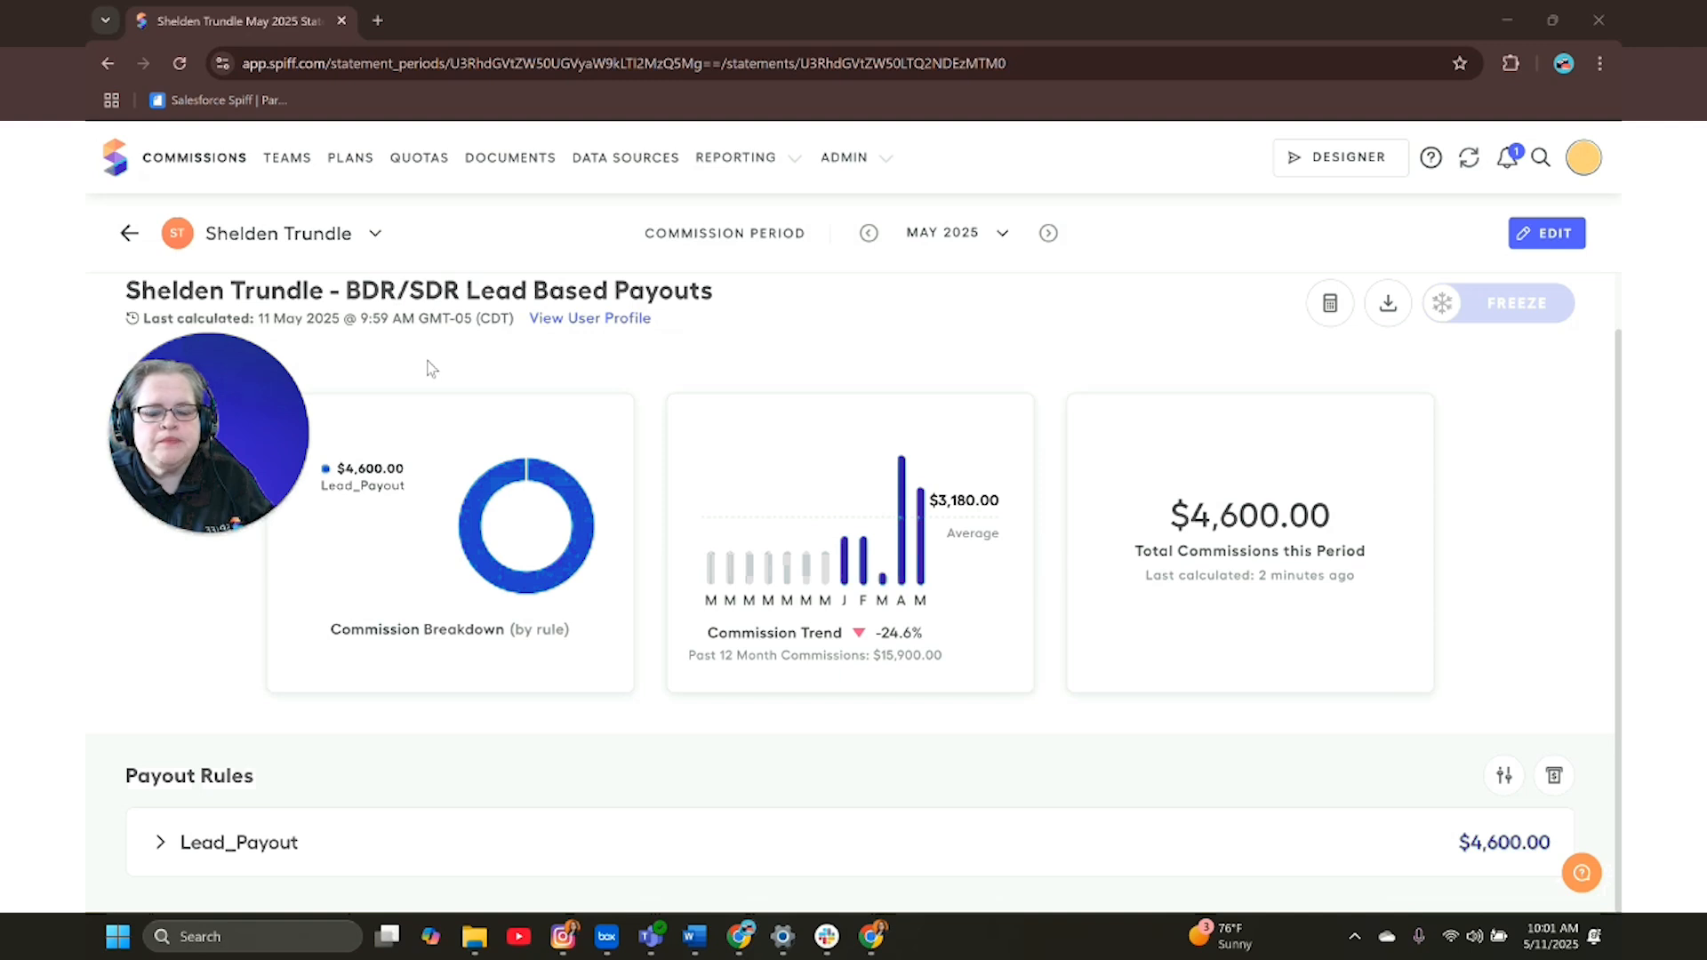
- Switch to the May 2025 statement of the representative used in the datasheet preview and examine the BDR_Close_Payout obligations
{"action": "left_click", "coordinate": [286, 239]}
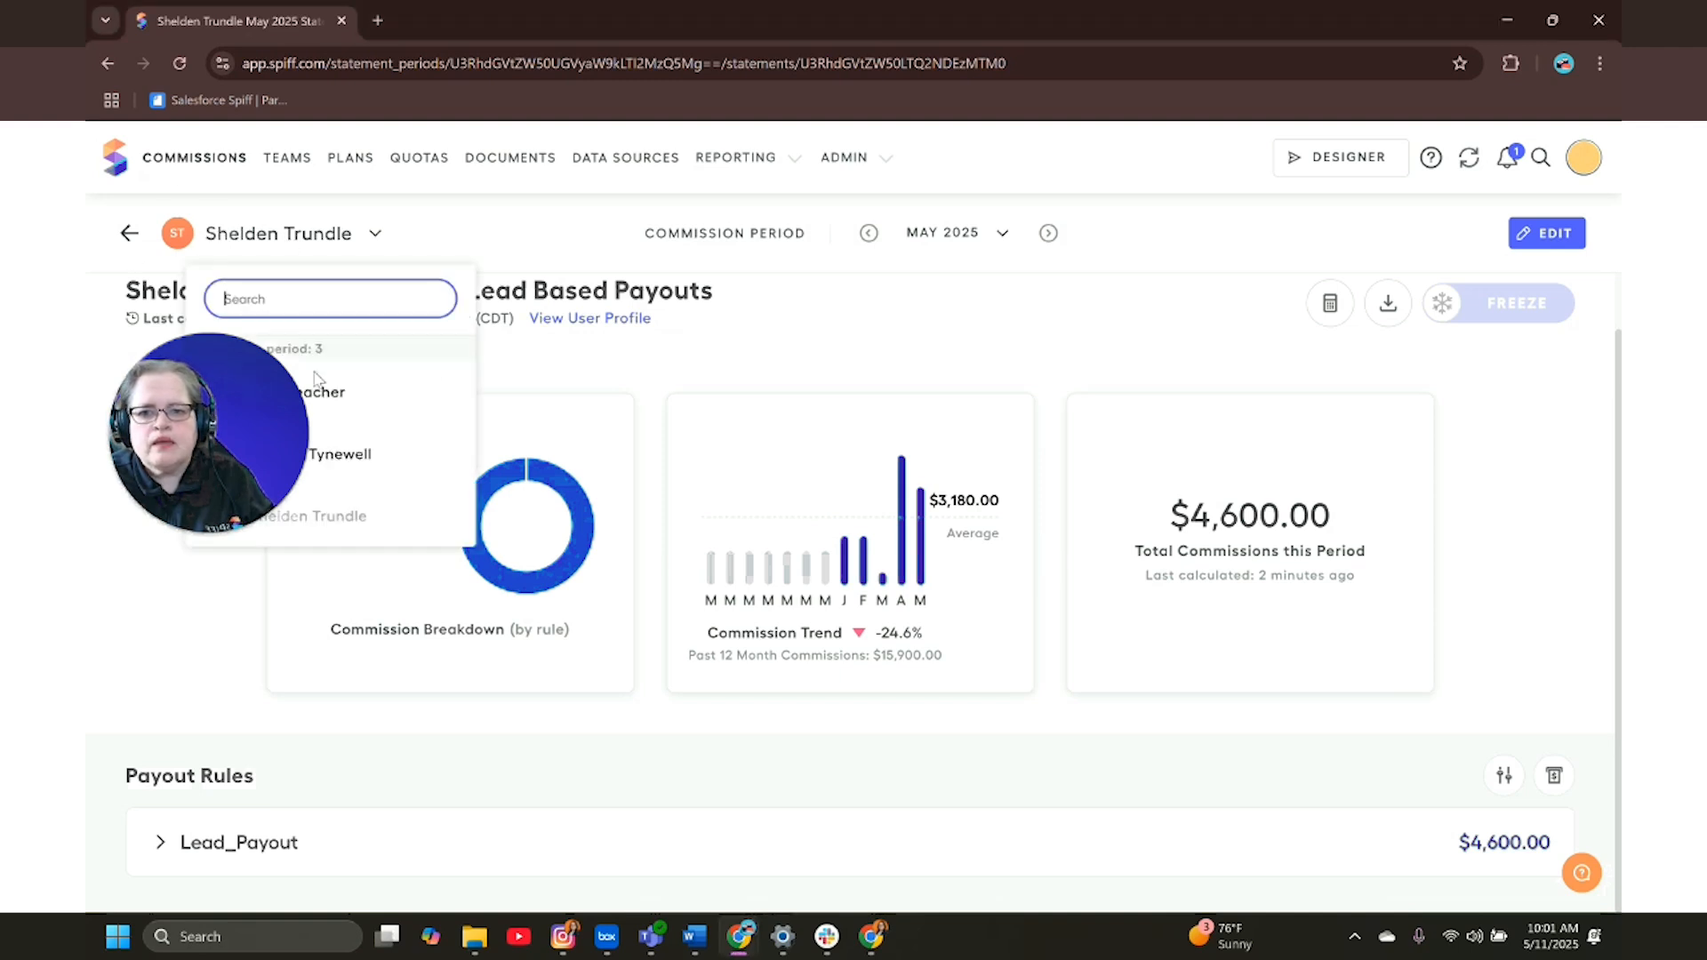
{"action": "left_click", "coordinate": [351, 455]}
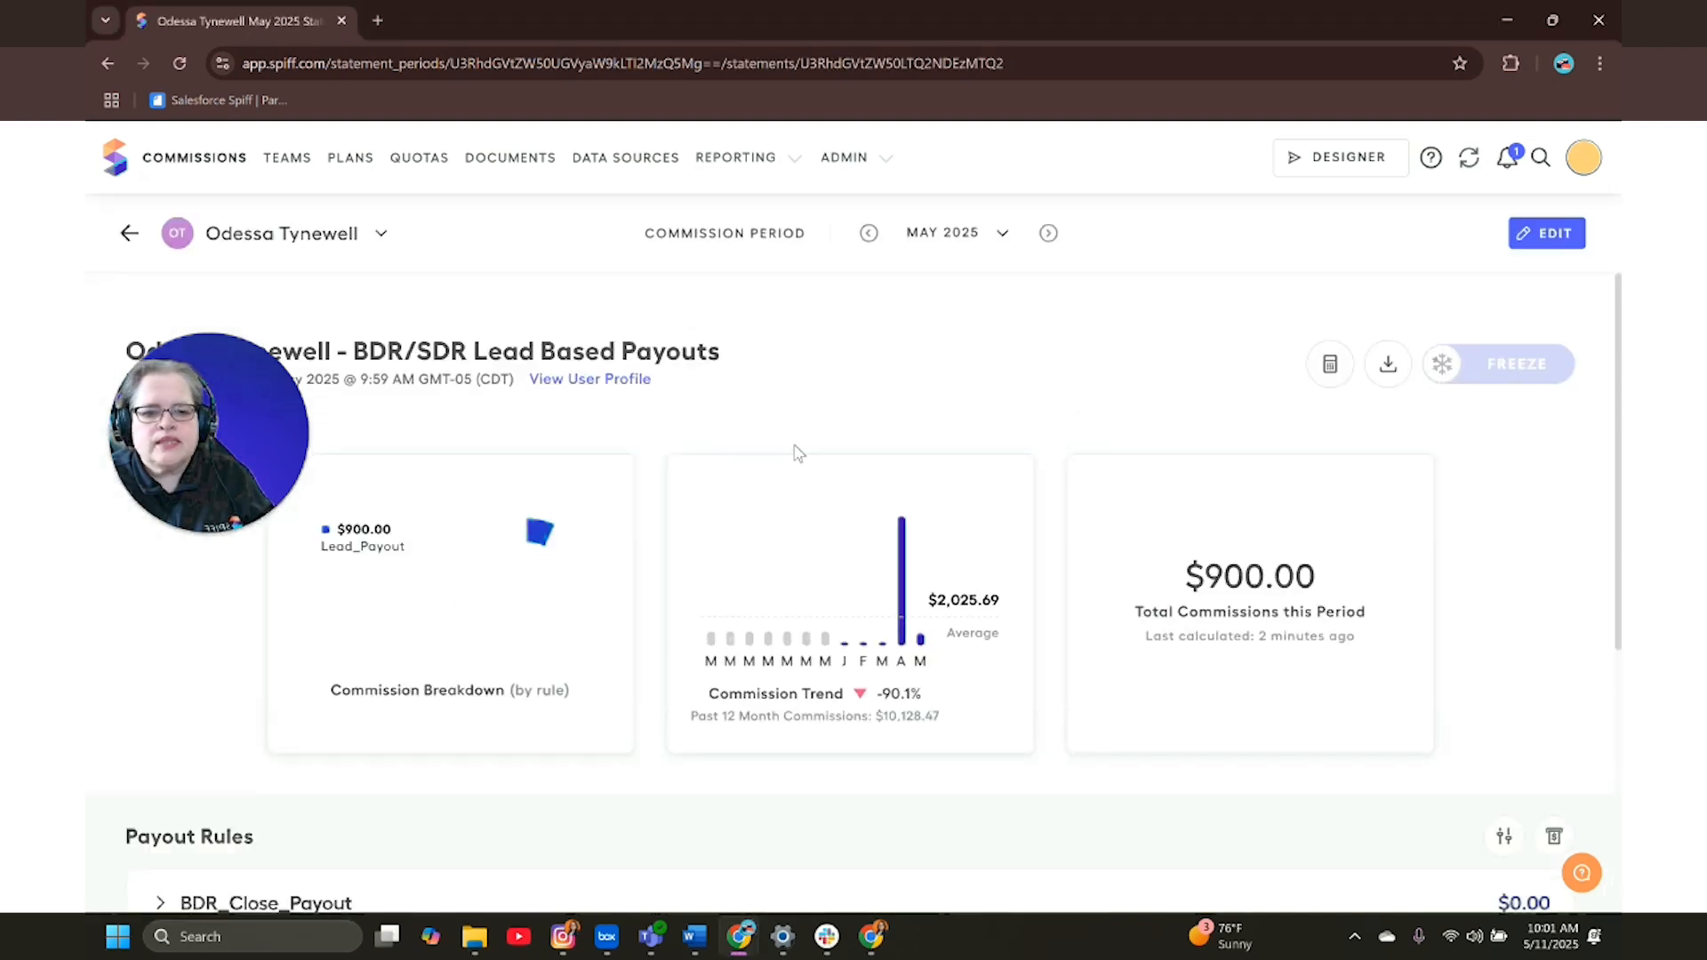
{"action": "scroll", "coordinate": [806, 481], "scroll_direction": "down", "scroll_amount": 4}
{"action": "scroll", "coordinate": [805, 496], "scroll_direction": "up", "scroll_amount": 2}
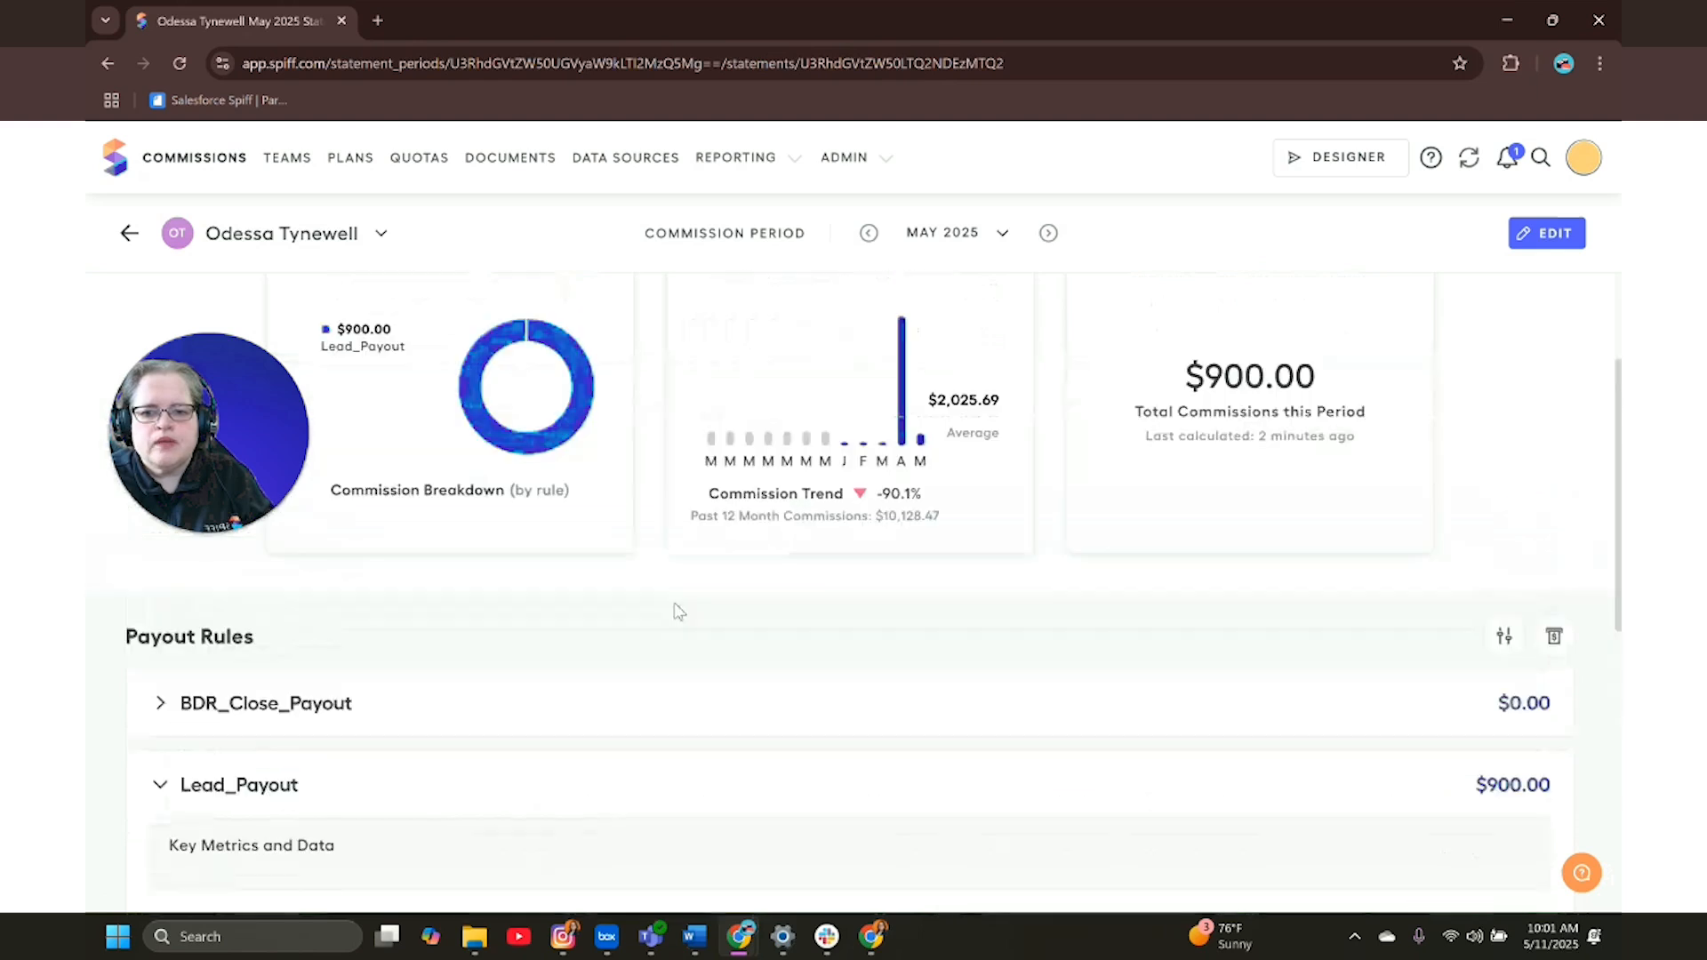
{"action": "left_click", "coordinate": [282, 714]}
{"action": "scroll", "coordinate": [285, 707], "scroll_direction": "down", "scroll_amount": 3}
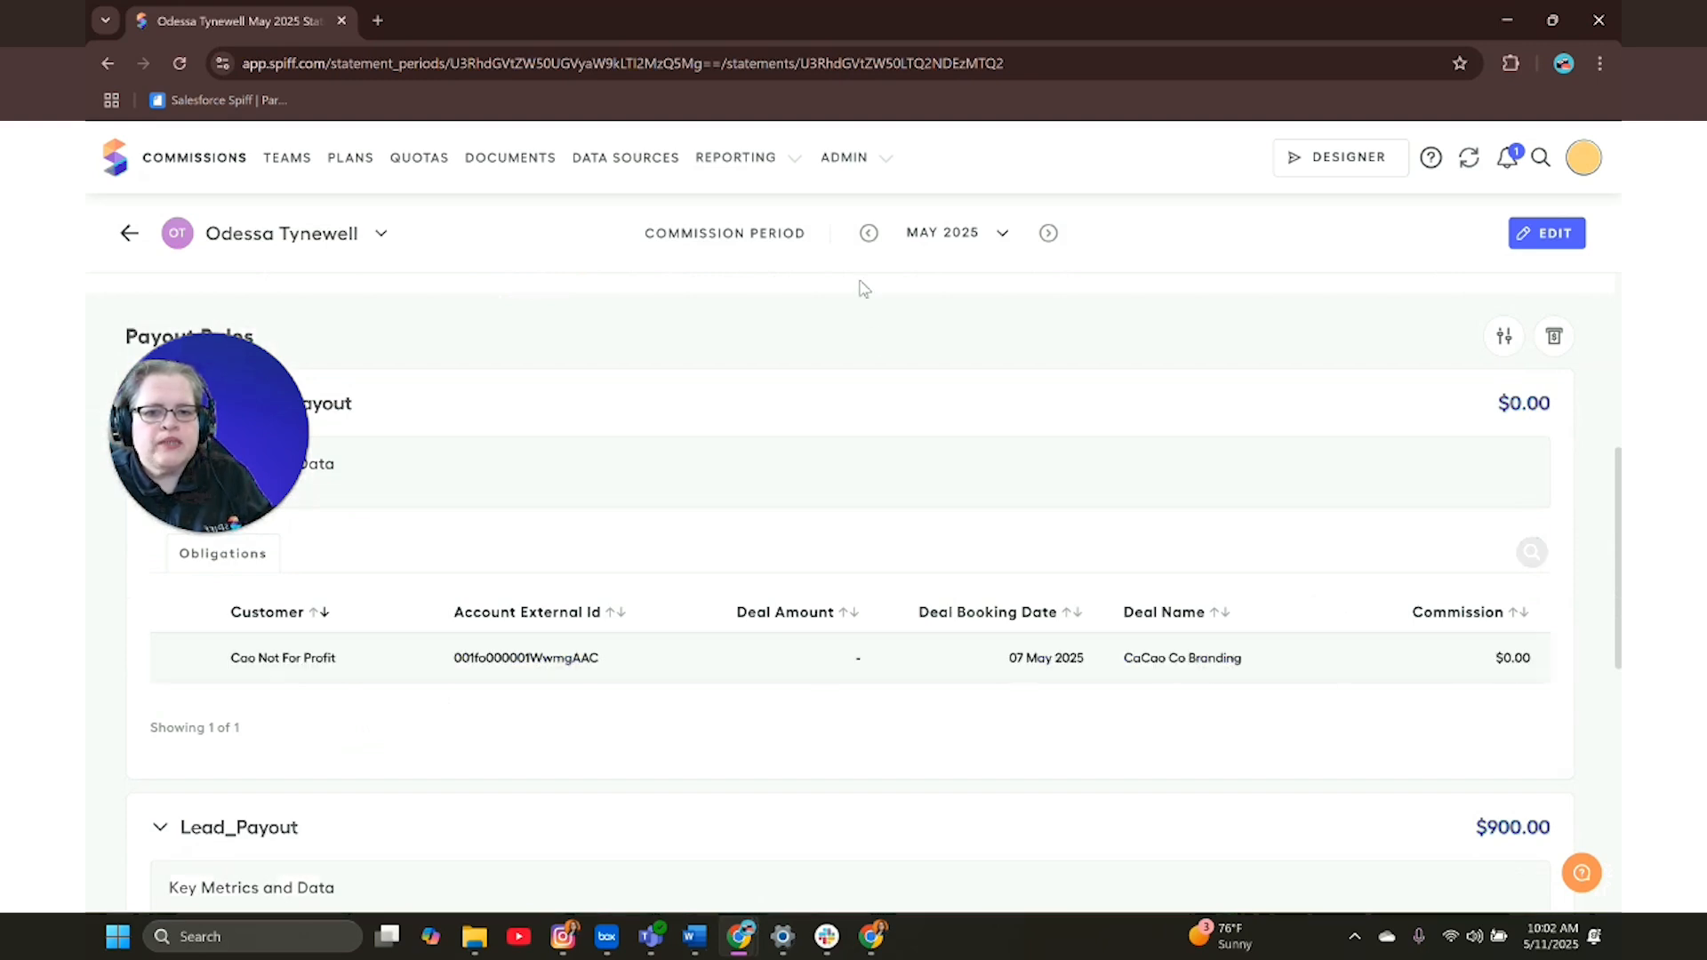
- Go back to the same representative's April 2025 statement and examine the obligations under BDR_Close_Payout
{"action": "left_click", "coordinate": [869, 233]}
{"action": "scroll", "coordinate": [839, 714], "scroll_direction": "down", "scroll_amount": 2}
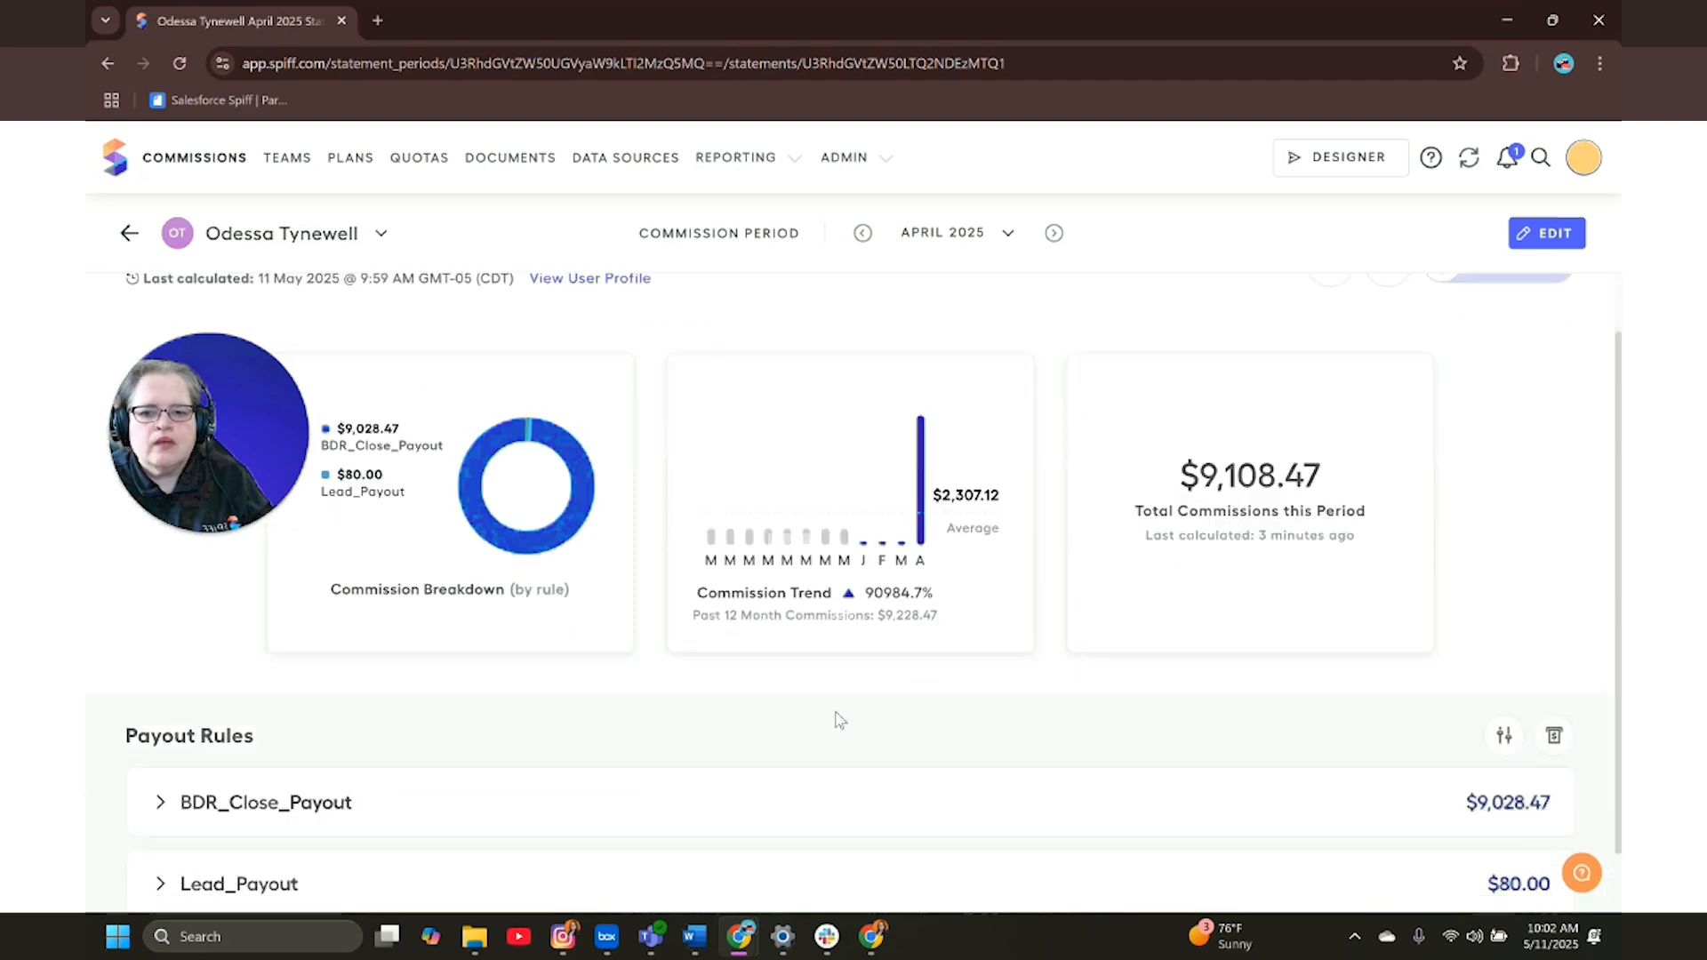
{"action": "left_click", "coordinate": [247, 770]}
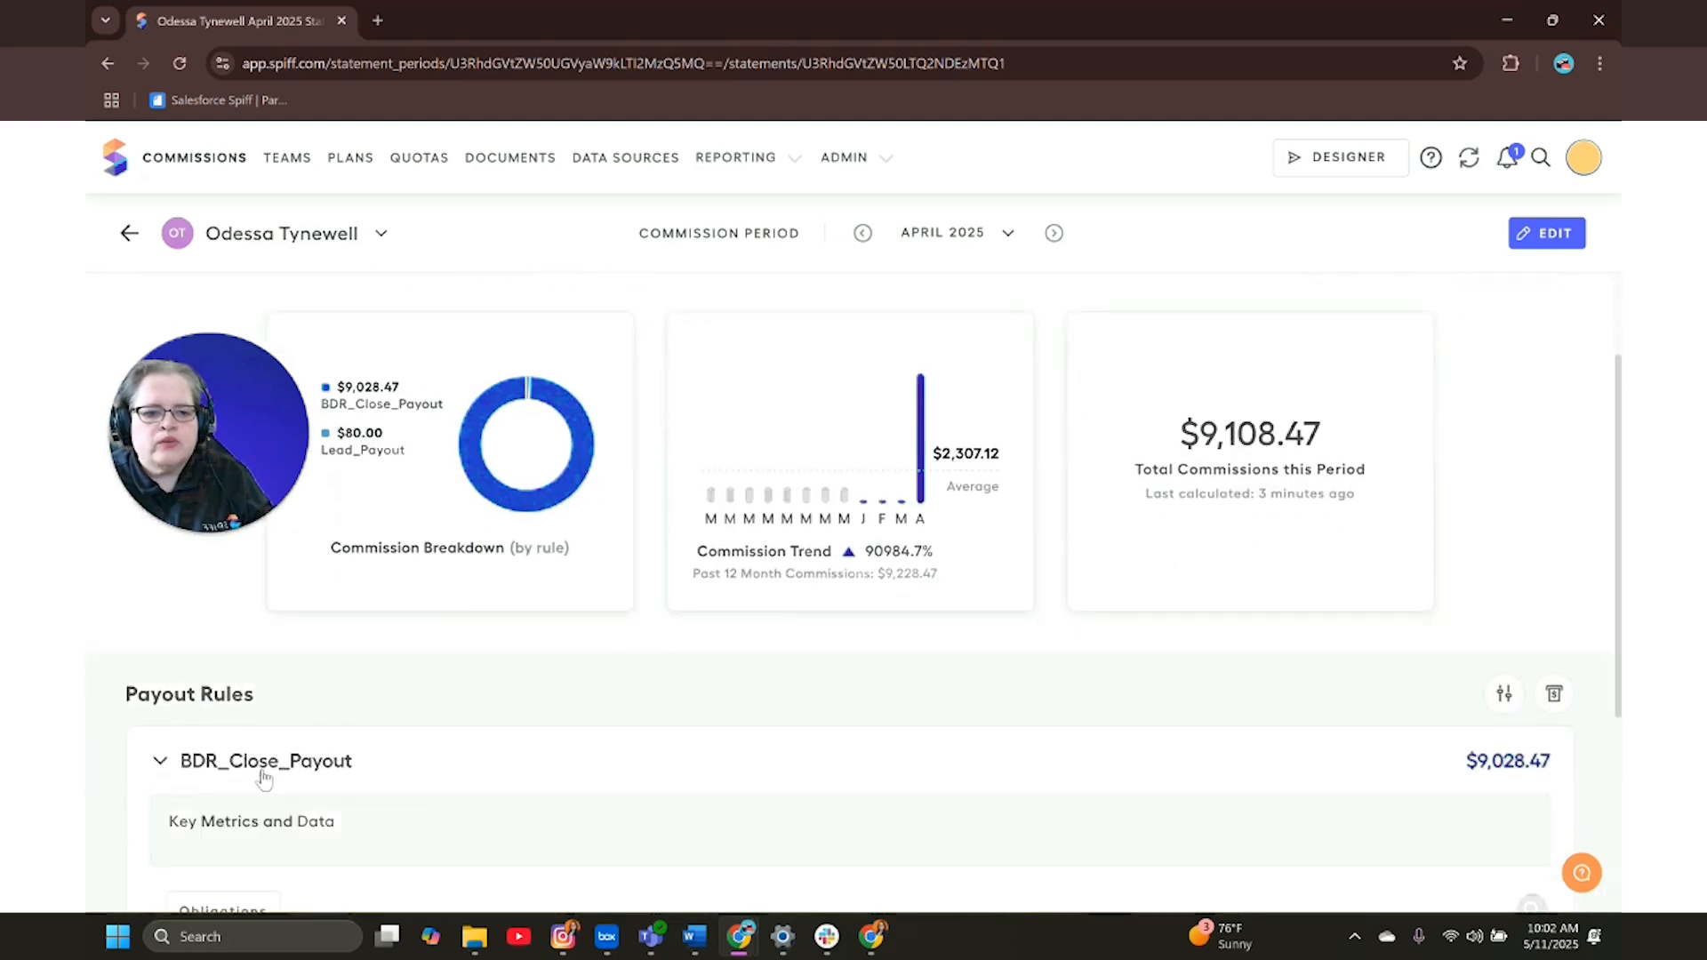
{"action": "scroll", "coordinate": [739, 690], "scroll_direction": "down", "scroll_amount": 2}
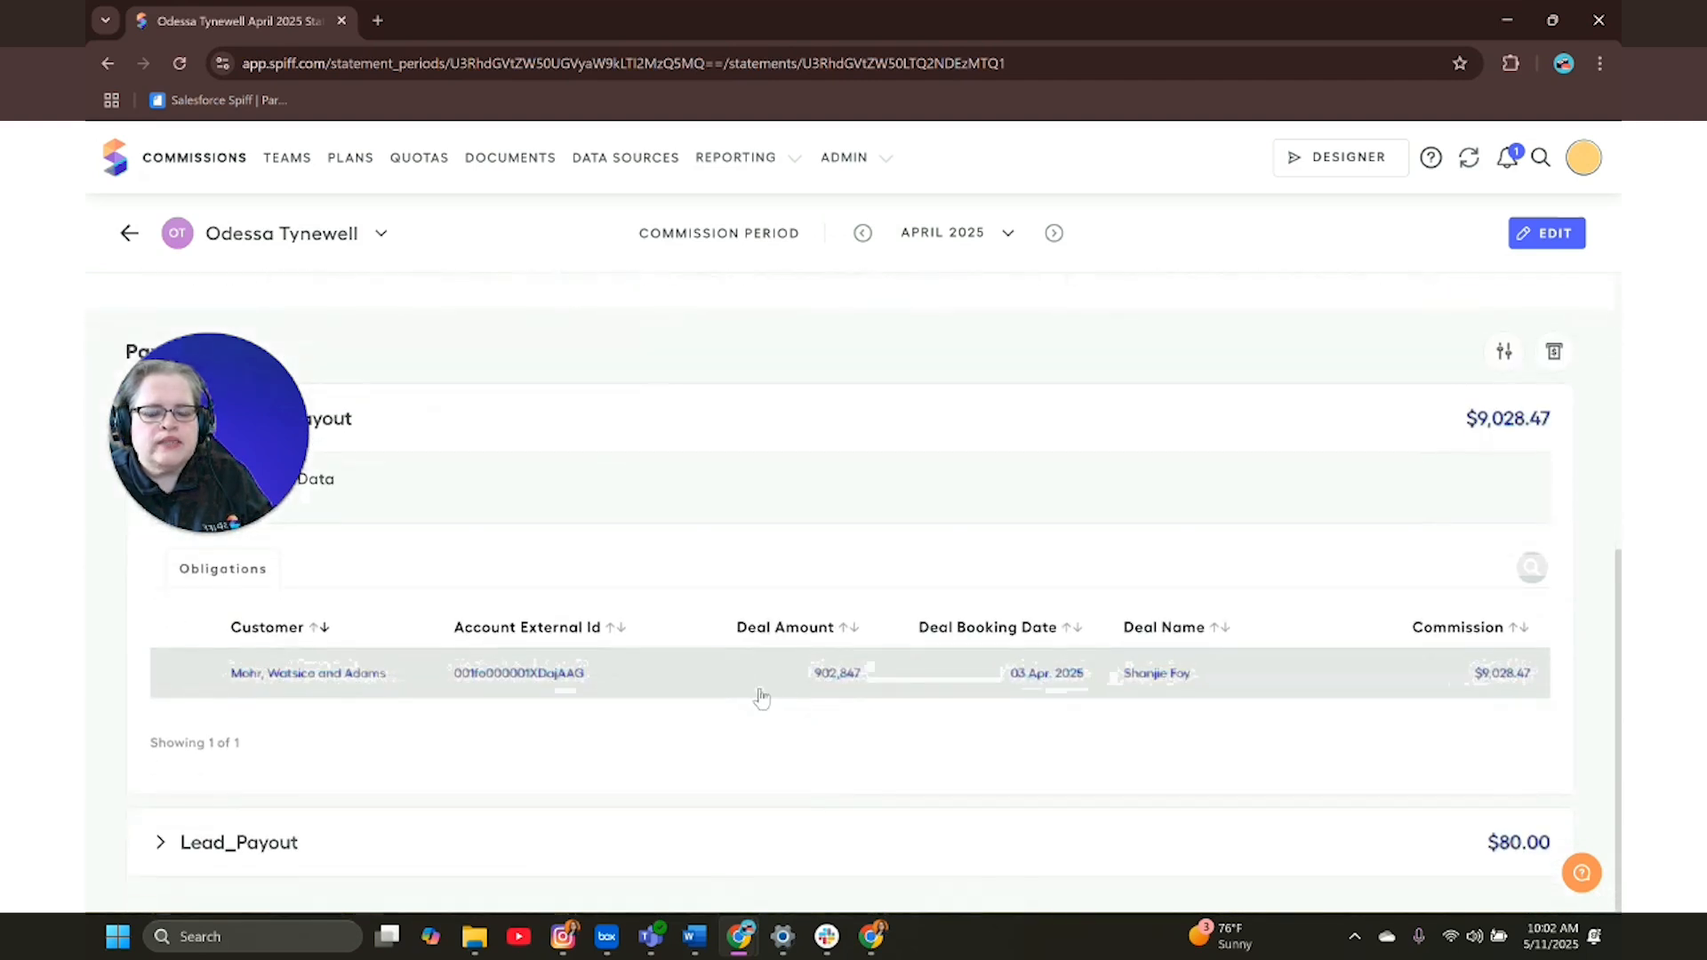